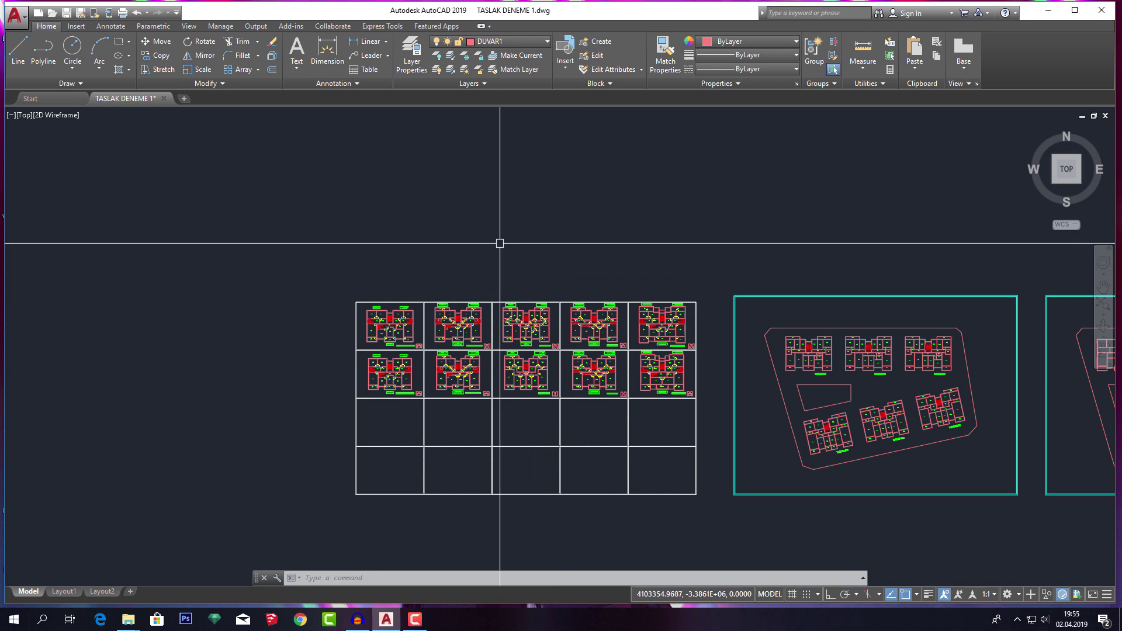
Pan and zoom across the sheets to survey the floor plans and site plans.
{"action": "scroll", "coordinate": [426, 289], "scroll_direction": "up", "scroll_amount": 2}
{"action": "scroll", "coordinate": [431, 288], "scroll_direction": "up", "scroll_amount": 2}
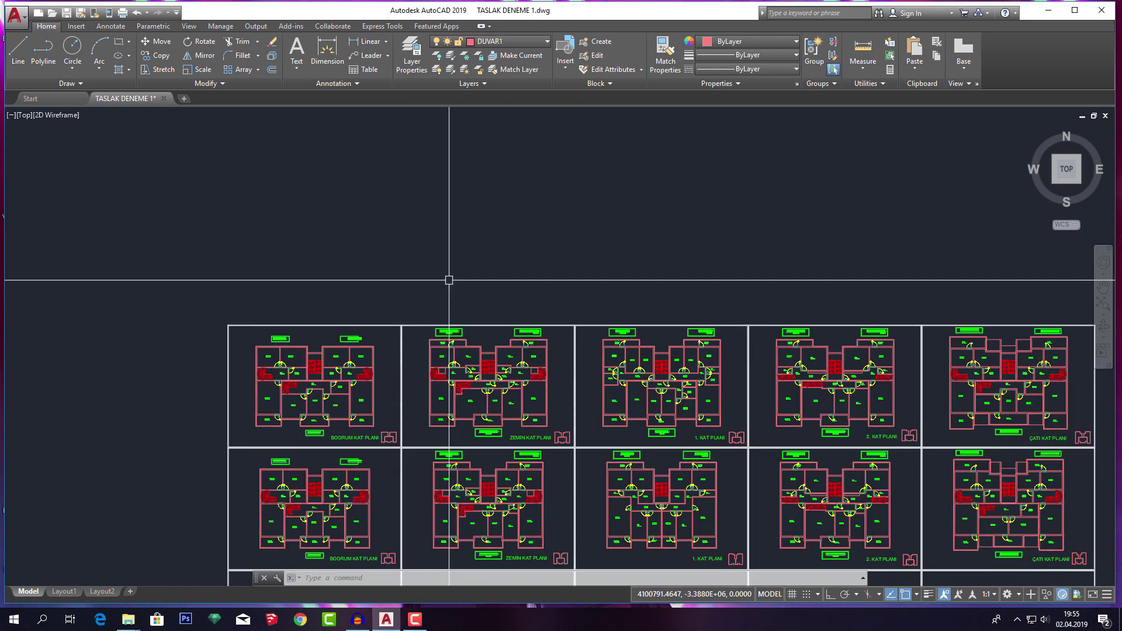
{"action": "scroll", "coordinate": [449, 280], "scroll_direction": "up", "scroll_amount": 2}
{"action": "scroll", "coordinate": [552, 259], "scroll_direction": "down", "scroll_amount": 2}
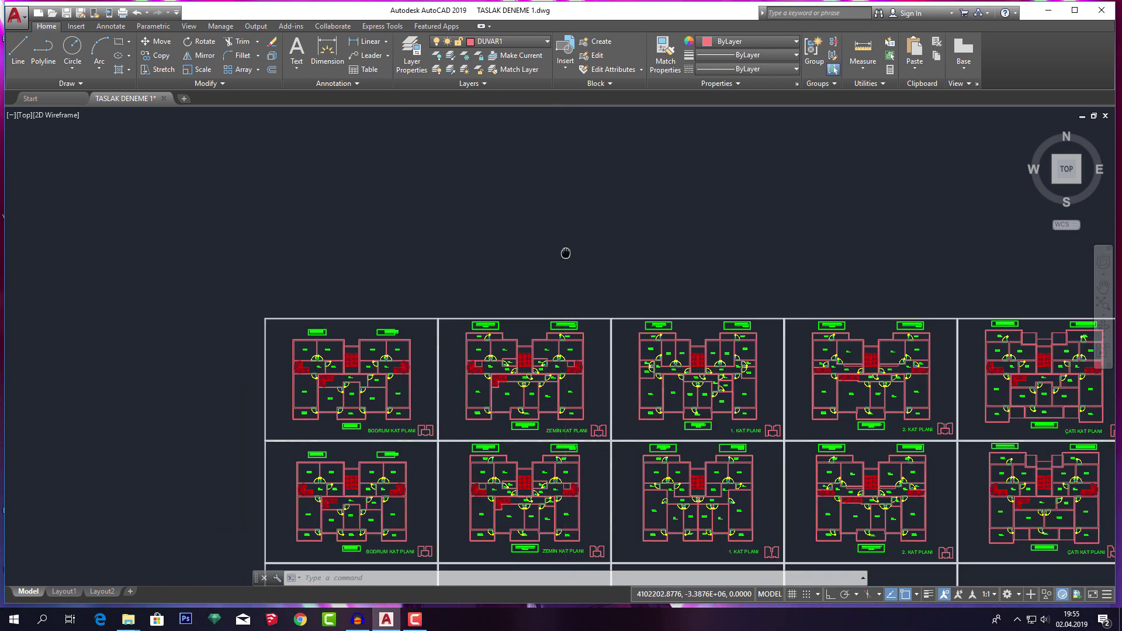
{"action": "middle_click_drag", "start_coordinate": [566, 250], "coordinate": [518, 246]}
{"action": "scroll", "coordinate": [602, 246], "scroll_direction": "down", "scroll_amount": 2}
{"action": "middle_click_drag", "start_coordinate": [606, 245], "coordinate": [374, 250]}
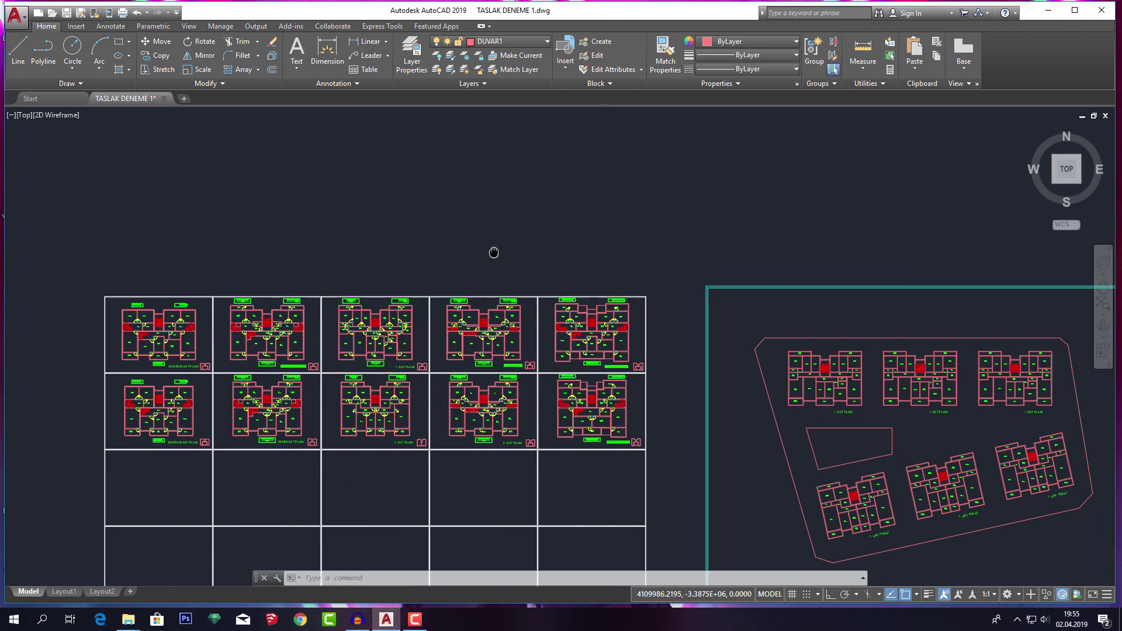
{"action": "middle_click_drag", "start_coordinate": [789, 245], "coordinate": [514, 225]}
{"action": "scroll", "coordinate": [681, 229], "scroll_direction": "down", "scroll_amount": 2}
{"action": "middle_click_drag", "start_coordinate": [681, 229], "coordinate": [579, 234]}
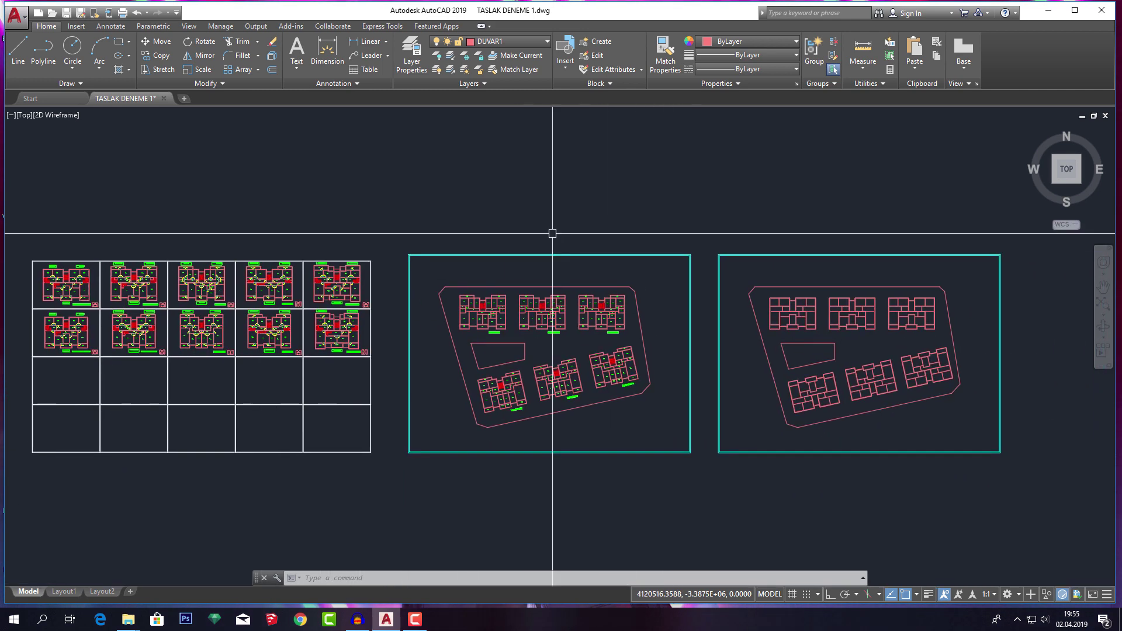
{"action": "middle_click_drag", "start_coordinate": [435, 258], "coordinate": [633, 258]}
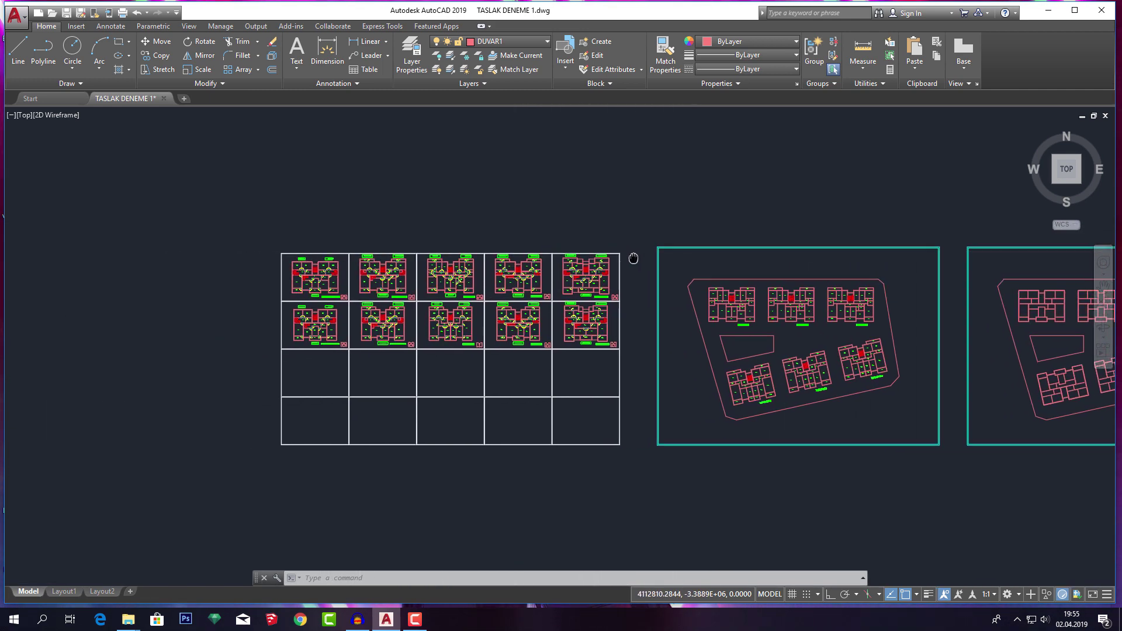
{"action": "scroll", "coordinate": [410, 255], "scroll_direction": "up", "scroll_amount": 4}
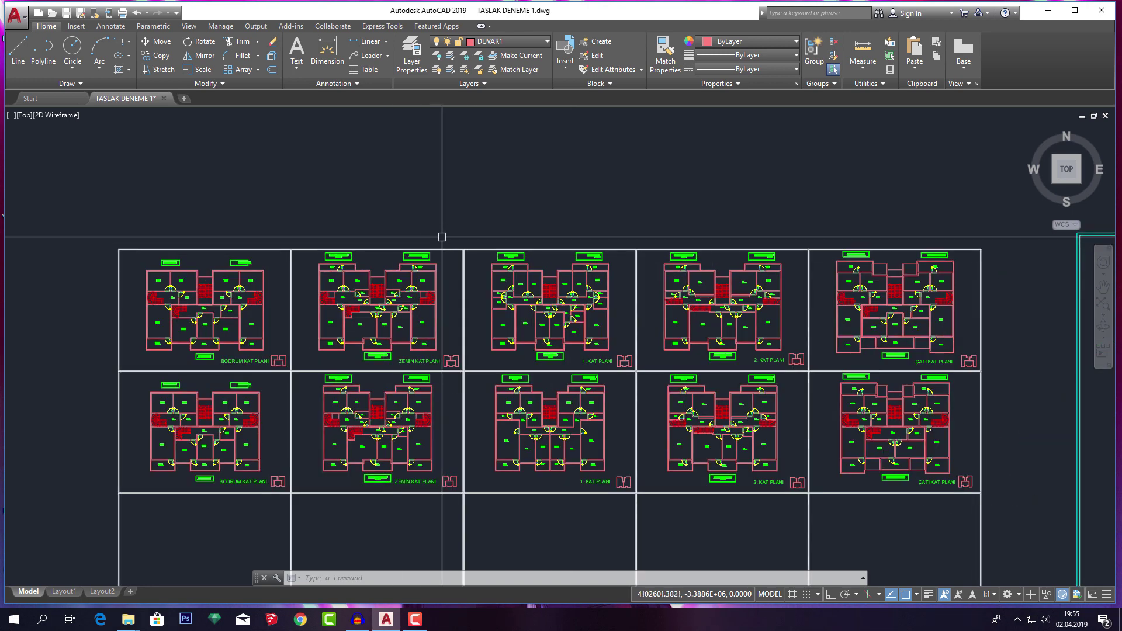
{"action": "middle_click_drag", "start_coordinate": [367, 284], "coordinate": [443, 275]}
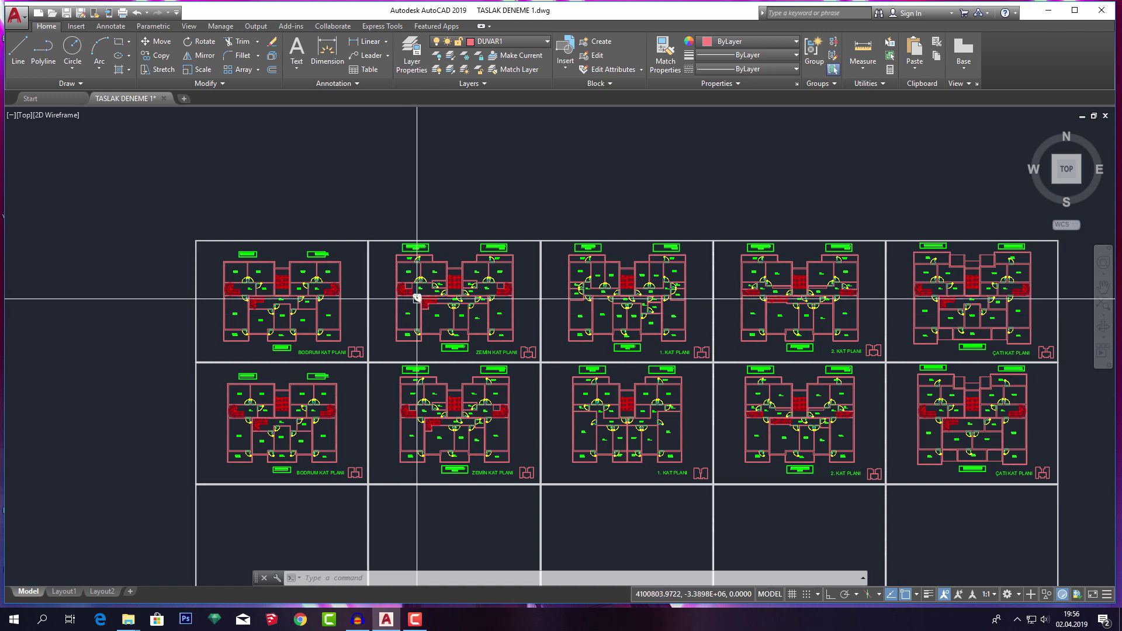
{"action": "scroll", "coordinate": [417, 299], "scroll_direction": "up", "scroll_amount": 4}
{"action": "scroll", "coordinate": [403, 290], "scroll_direction": "down", "scroll_amount": 2}
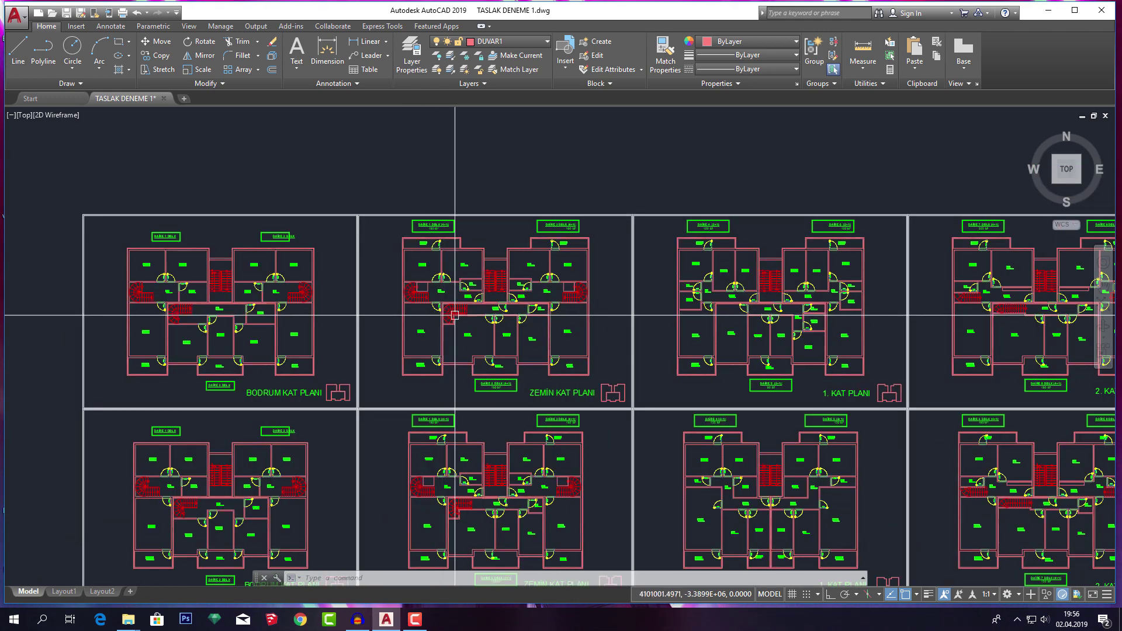
{"action": "scroll", "coordinate": [427, 309], "scroll_direction": "down", "scroll_amount": 2}
{"action": "middle_click_drag", "start_coordinate": [428, 309], "coordinate": [386, 300]}
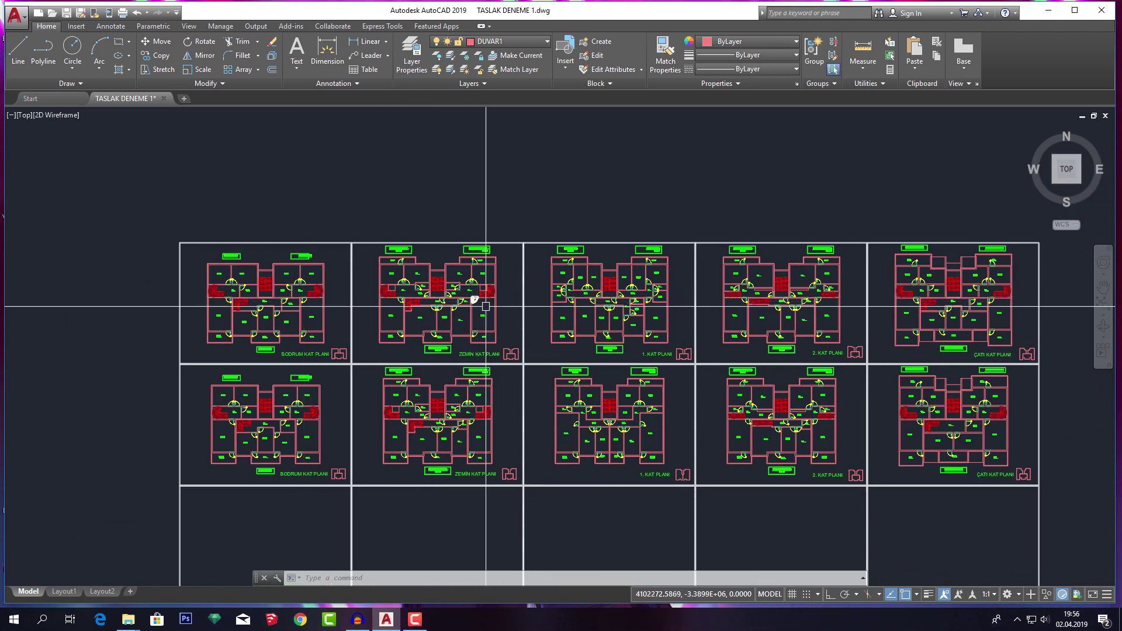
Save the drawing as a new file named 'Kat Planı ve Vaziyet Planı.dwg'.
{"action": "middle_click_drag", "start_coordinate": [854, 336], "coordinate": [691, 336]}
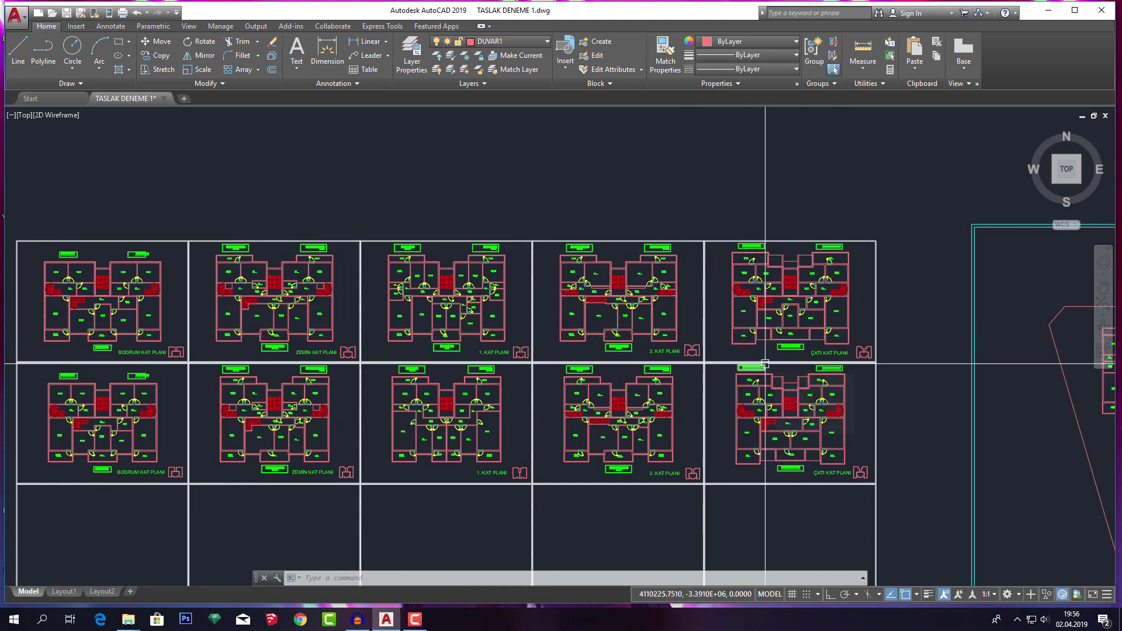
{"action": "middle_click_drag", "start_coordinate": [383, 262], "coordinate": [569, 256]}
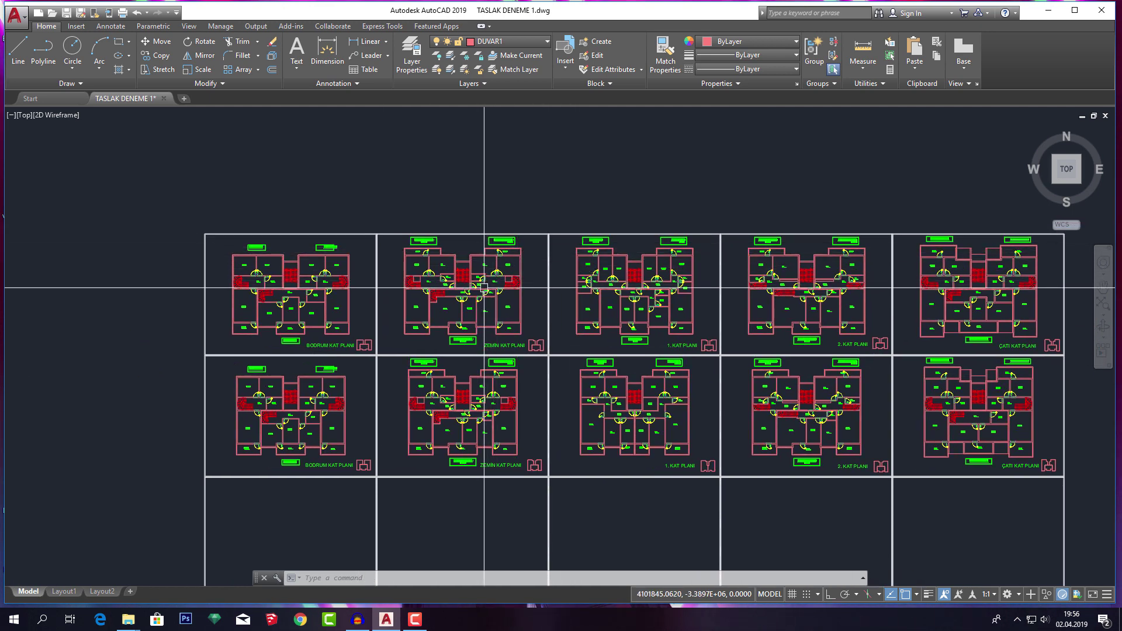
{"action": "scroll", "coordinate": [485, 286], "scroll_direction": "up", "scroll_amount": 2}
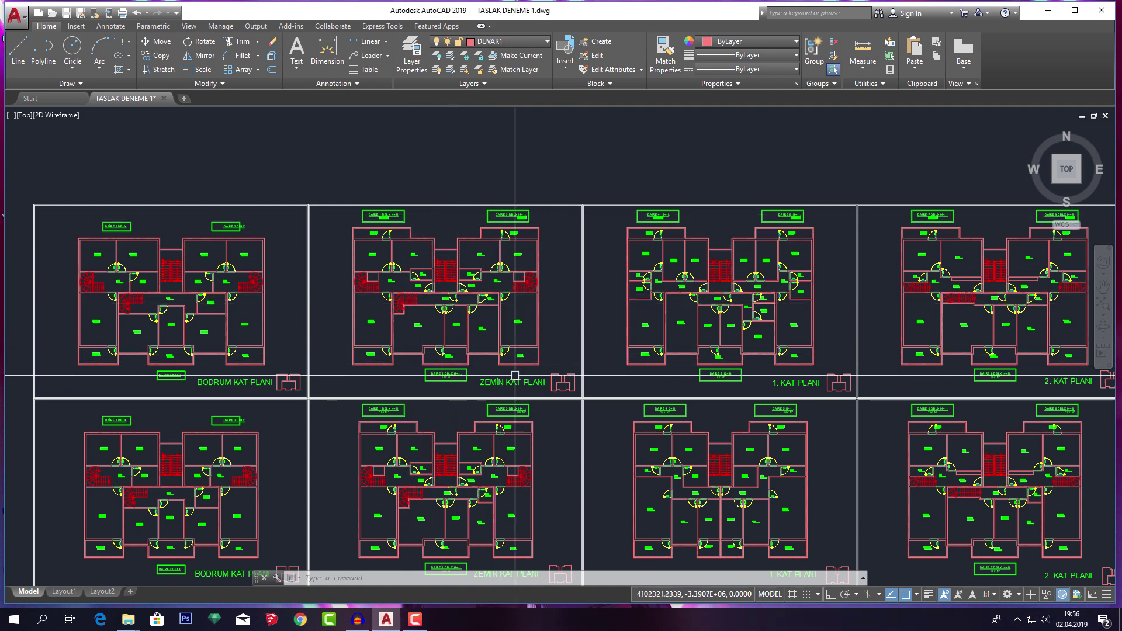
{"action": "scroll", "coordinate": [481, 228], "scroll_direction": "down", "scroll_amount": 2}
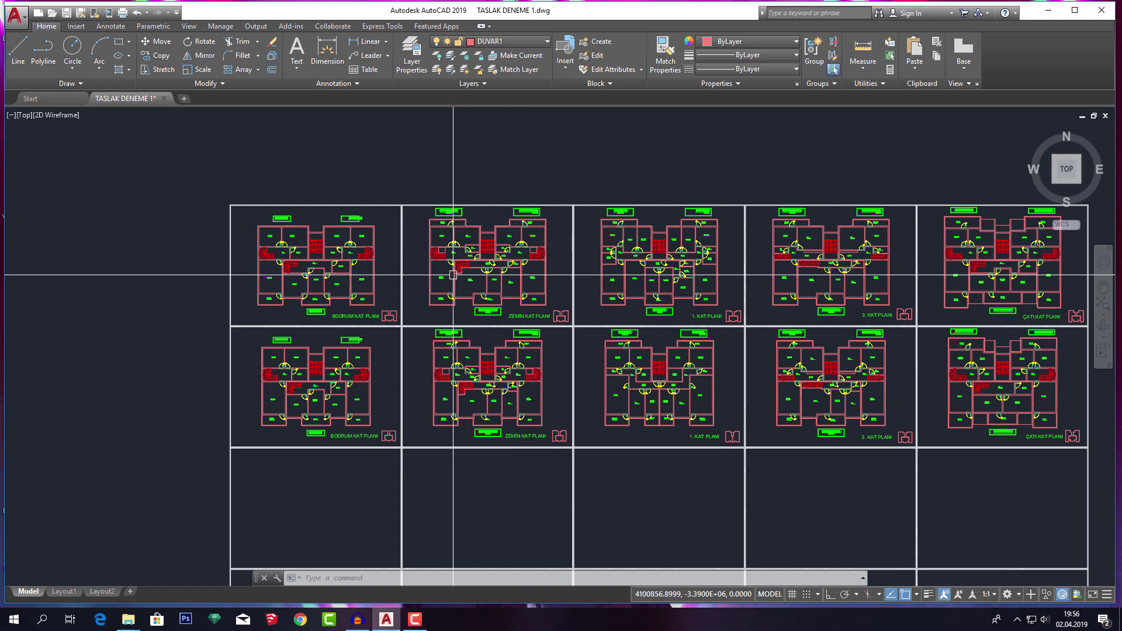
{"action": "left_click", "coordinate": [84, 14]}
{"action": "type", "text": "Kat Planı ve Vaziyet Planı"}
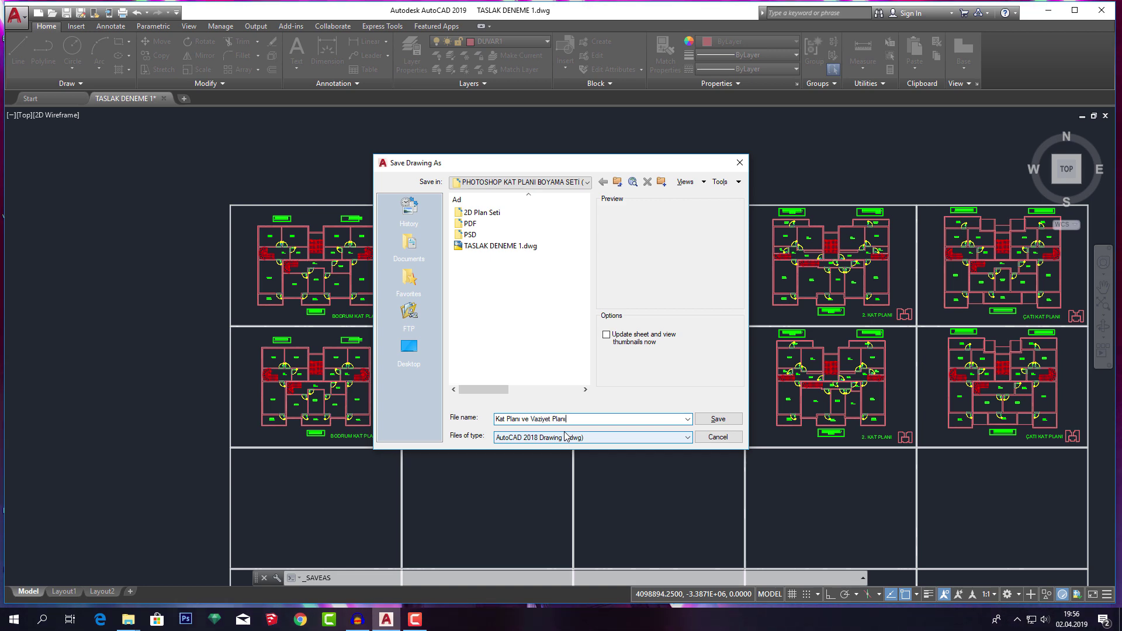
{"action": "key", "text": "Return"}
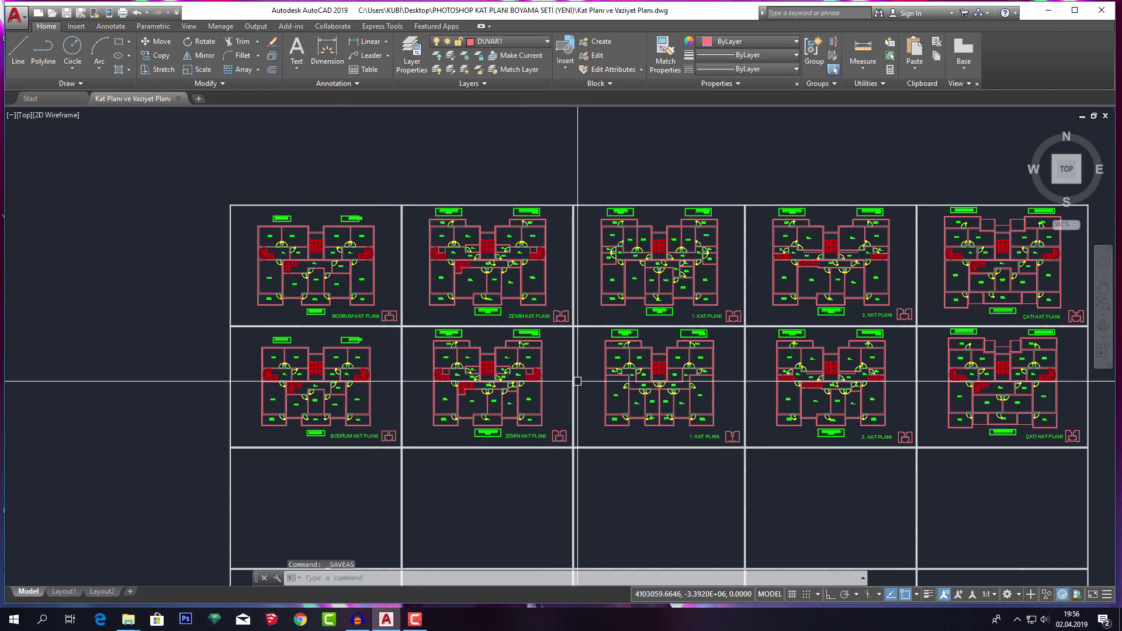
Erase the BODRUM KAT PLANI basement plans column.
{"action": "middle_click_drag", "start_coordinate": [288, 264], "coordinate": [339, 255]}
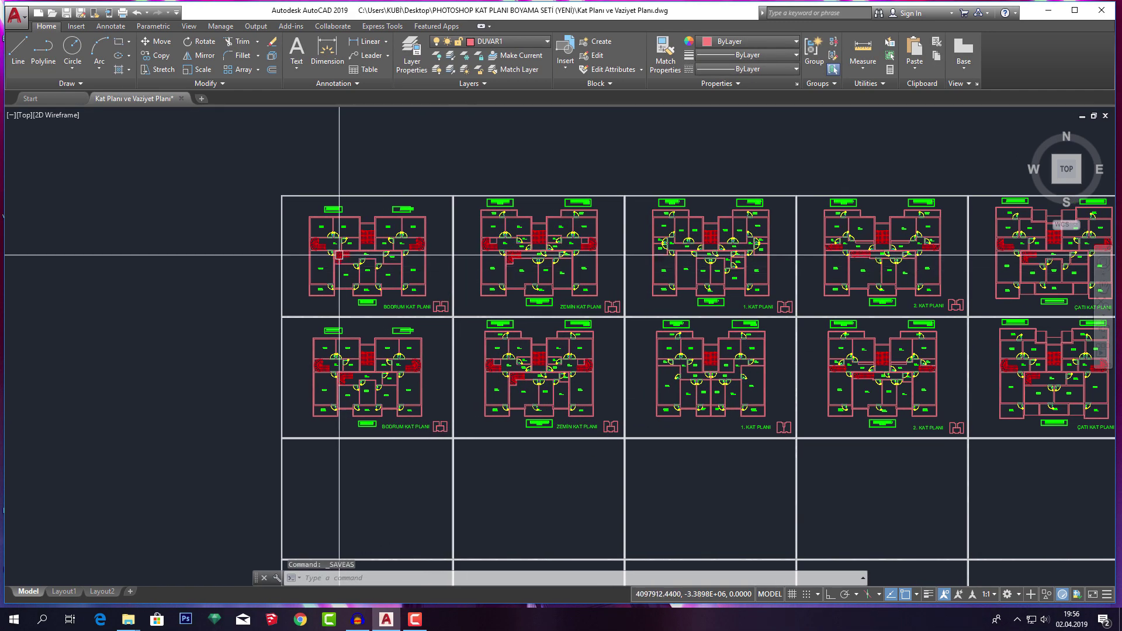
{"action": "left_click", "coordinate": [285, 167]}
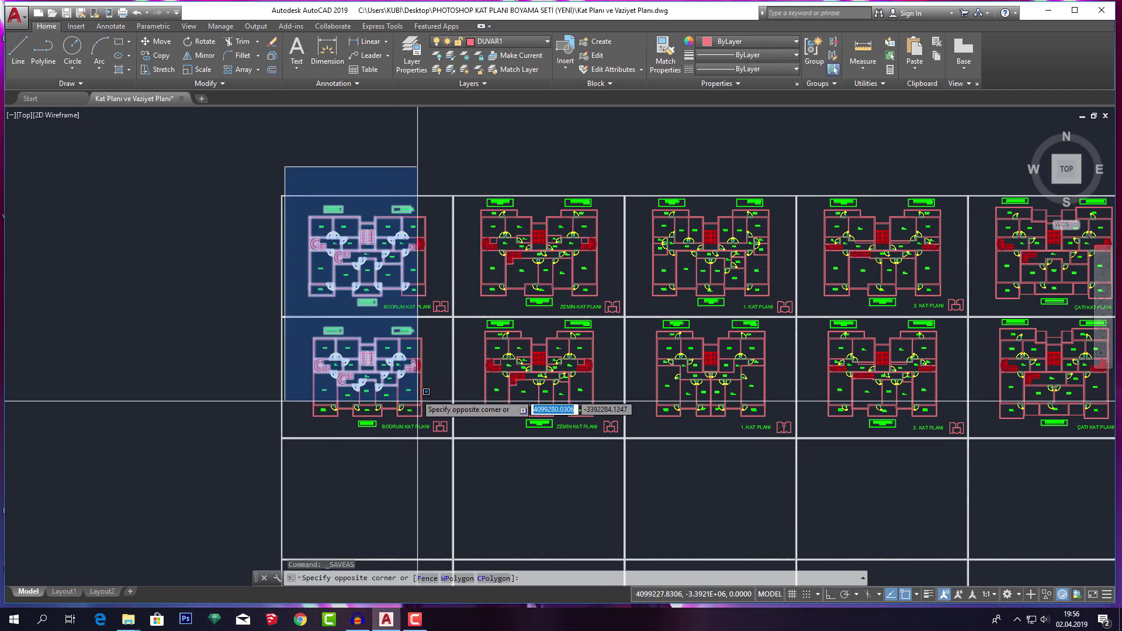
{"action": "left_click", "coordinate": [460, 437]}
{"action": "key", "text": "Delete"}
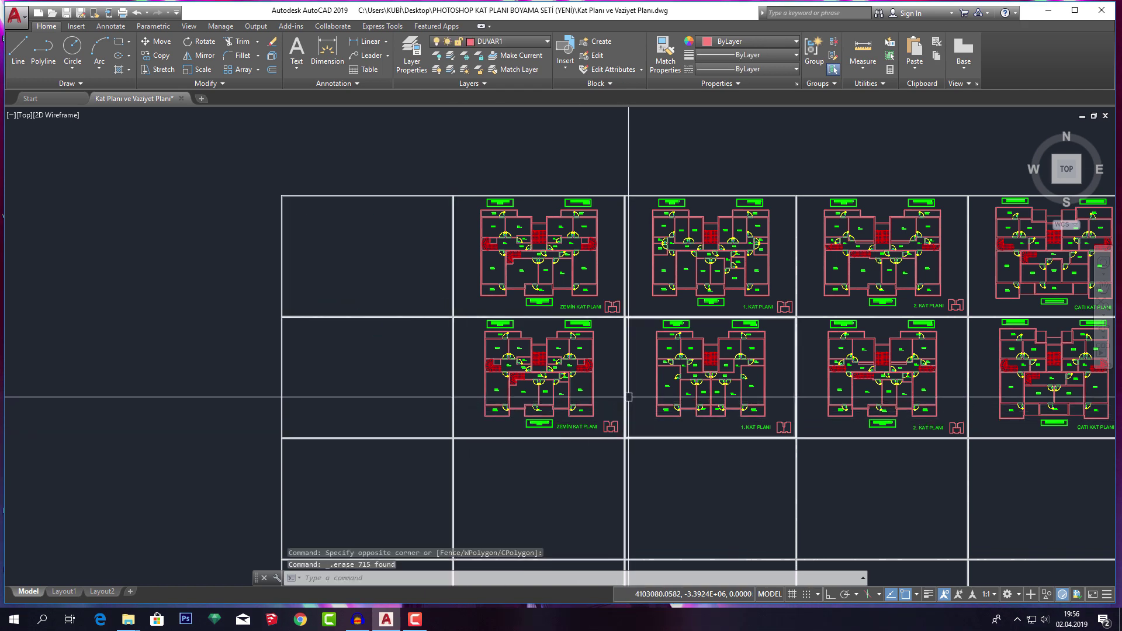
Erase the upper-floor and roof plans on the right.
{"action": "middle_click_drag", "start_coordinate": [663, 310], "coordinate": [574, 313]}
{"action": "left_click", "coordinate": [556, 155]}
{"action": "middle_click_drag", "start_coordinate": [686, 267], "coordinate": [560, 254]}
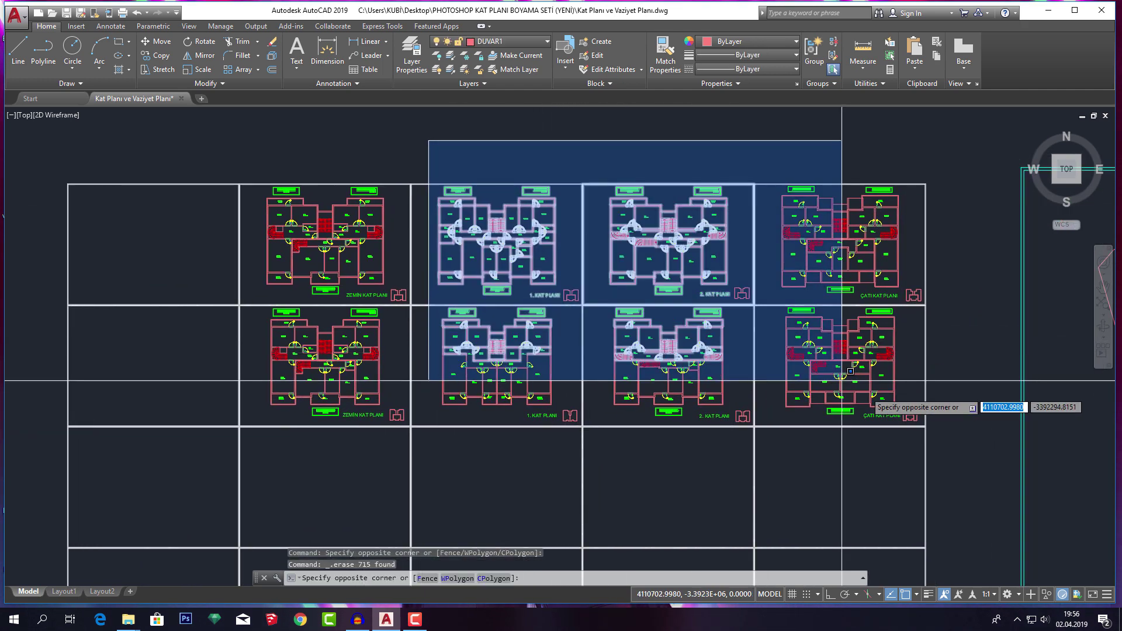
{"action": "left_click", "coordinate": [944, 435]}
{"action": "key", "text": "Delete"}
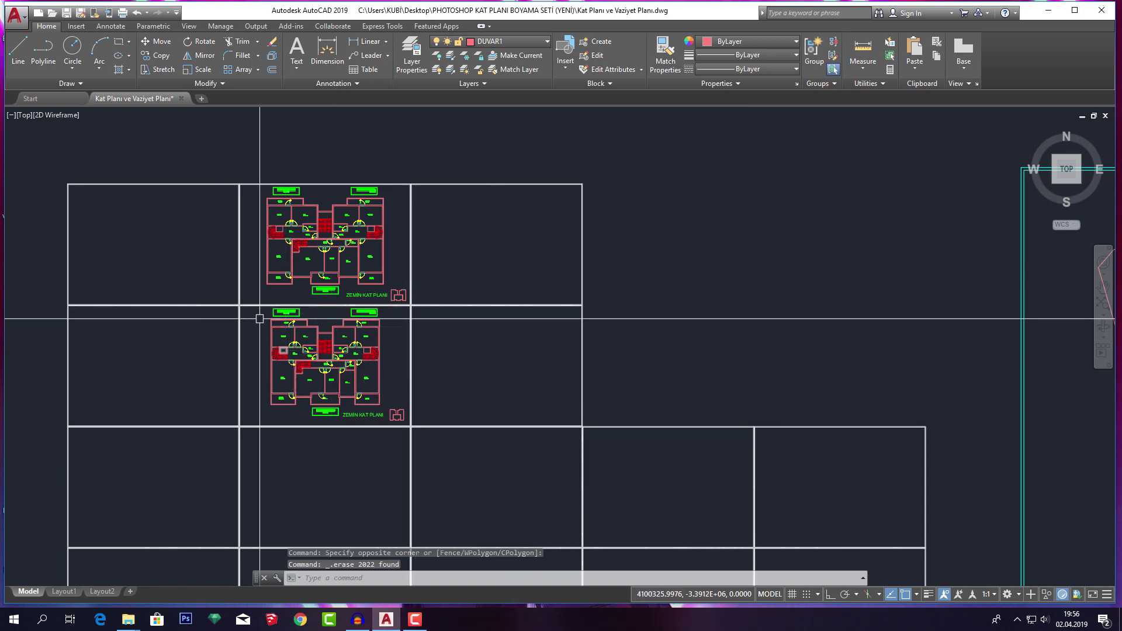
Erase the duplicate lower ground-floor plan.
{"action": "scroll", "coordinate": [251, 304], "scroll_direction": "up", "scroll_amount": 4}
{"action": "left_click", "coordinate": [244, 306]}
{"action": "scroll", "coordinate": [246, 307], "scroll_direction": "up", "scroll_amount": 1}
{"action": "scroll", "coordinate": [252, 313], "scroll_direction": "up", "scroll_amount": 1}
{"action": "scroll", "coordinate": [351, 339], "scroll_direction": "down", "scroll_amount": 4}
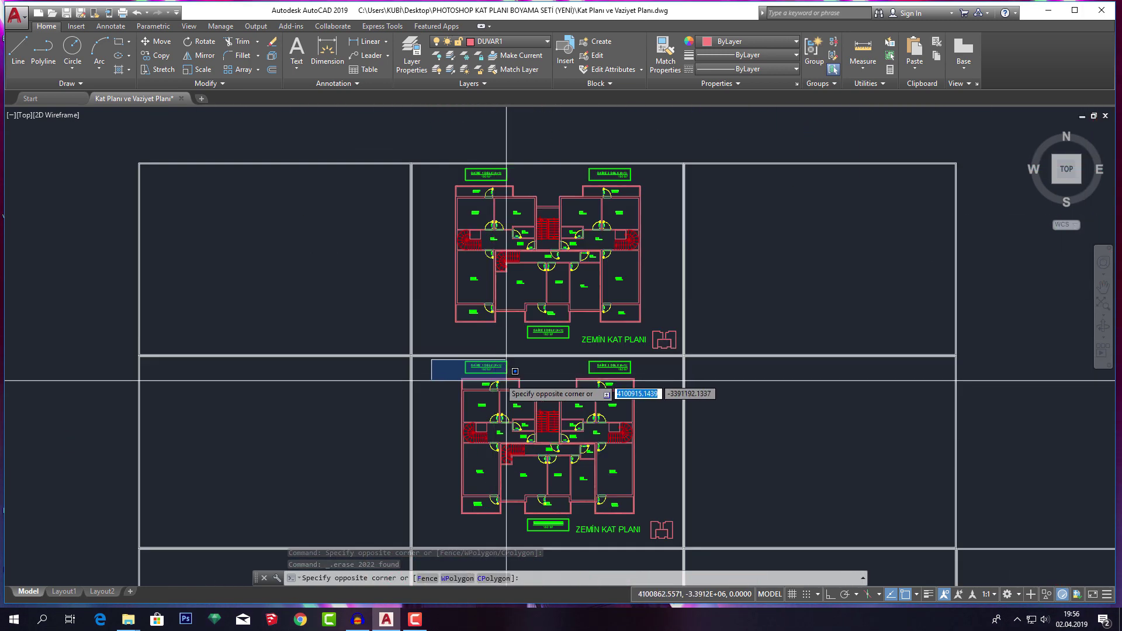
{"action": "scroll", "coordinate": [526, 385], "scroll_direction": "down", "scroll_amount": 2}
{"action": "left_click", "coordinate": [542, 384]}
{"action": "key", "text": "Delete"}
Delete the empty frames in the middle and lower rows.
{"action": "scroll", "coordinate": [552, 426], "scroll_direction": "down", "scroll_amount": 2}
{"action": "scroll", "coordinate": [562, 408], "scroll_direction": "down", "scroll_amount": 2}
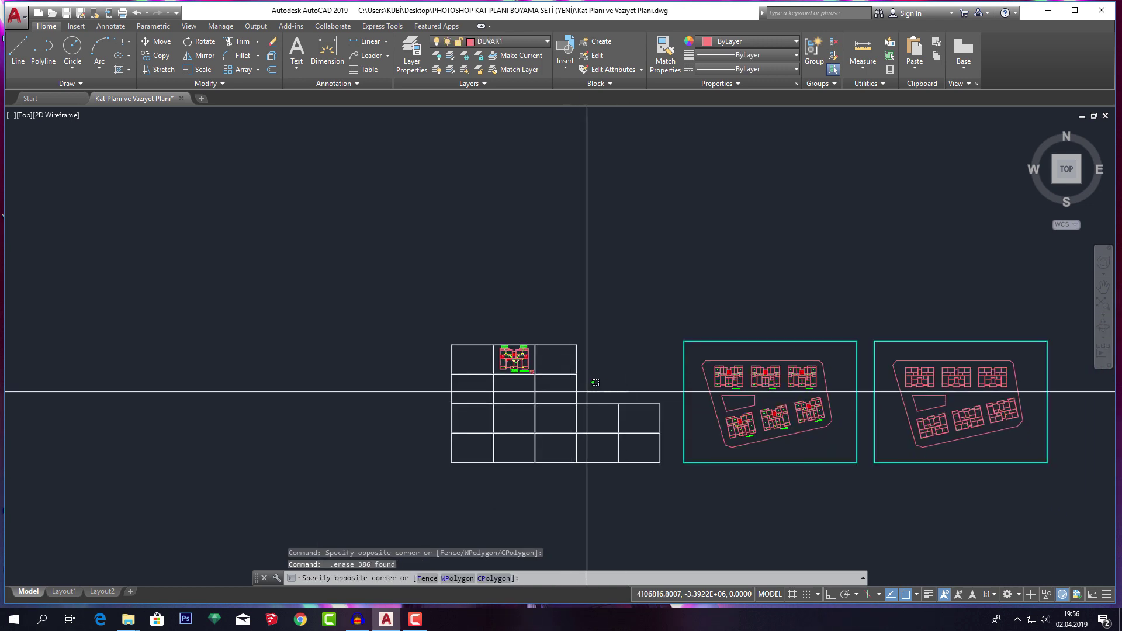
{"action": "left_click", "coordinate": [591, 376]}
{"action": "left_click", "coordinate": [544, 390]}
{"action": "key", "text": "Delete"}
{"action": "left_click", "coordinate": [470, 386]}
{"action": "left_click", "coordinate": [459, 383]}
{"action": "key", "text": "Delete"}
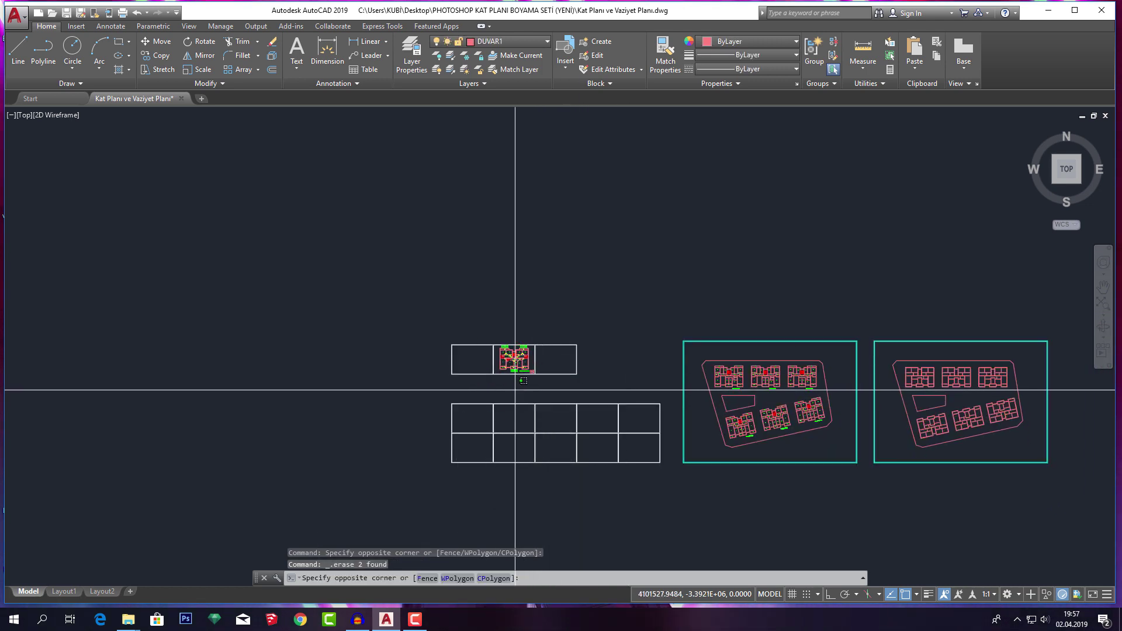
{"action": "left_click", "coordinate": [523, 409]}
{"action": "left_click", "coordinate": [479, 414]}
{"action": "key", "text": "Delete"}
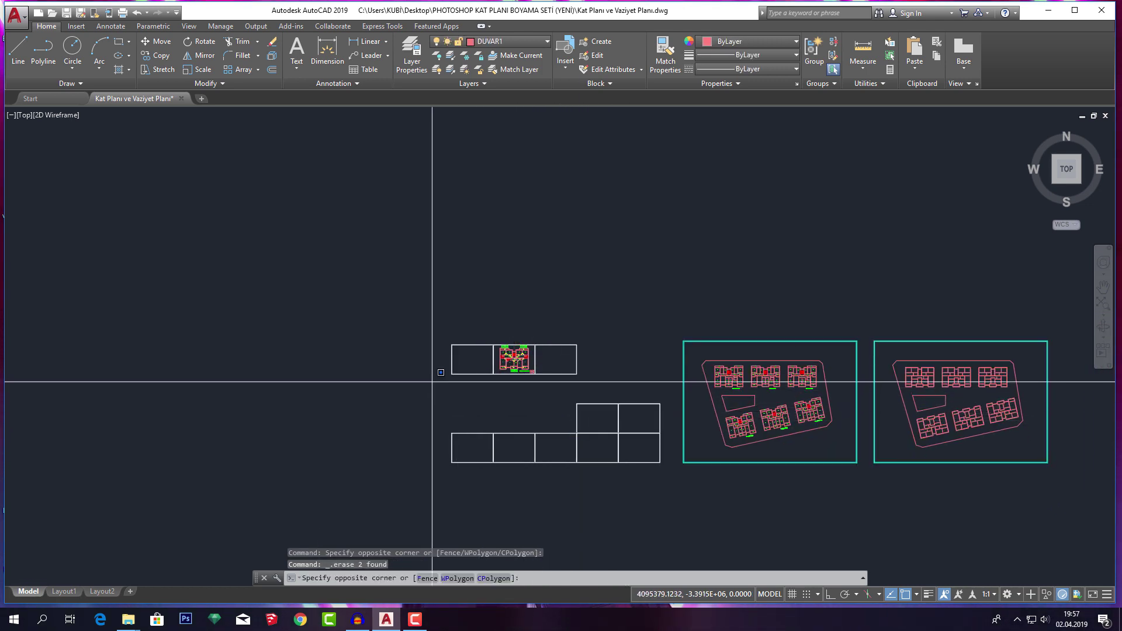
Delete the leftover empty frames, including those left and right of the plan.
{"action": "left_click", "coordinate": [431, 382]}
{"action": "left_click", "coordinate": [669, 469]}
{"action": "key", "text": "Delete"}
{"action": "scroll", "coordinate": [501, 358], "scroll_direction": "up", "scroll_amount": 5}
{"action": "left_click", "coordinate": [388, 381]}
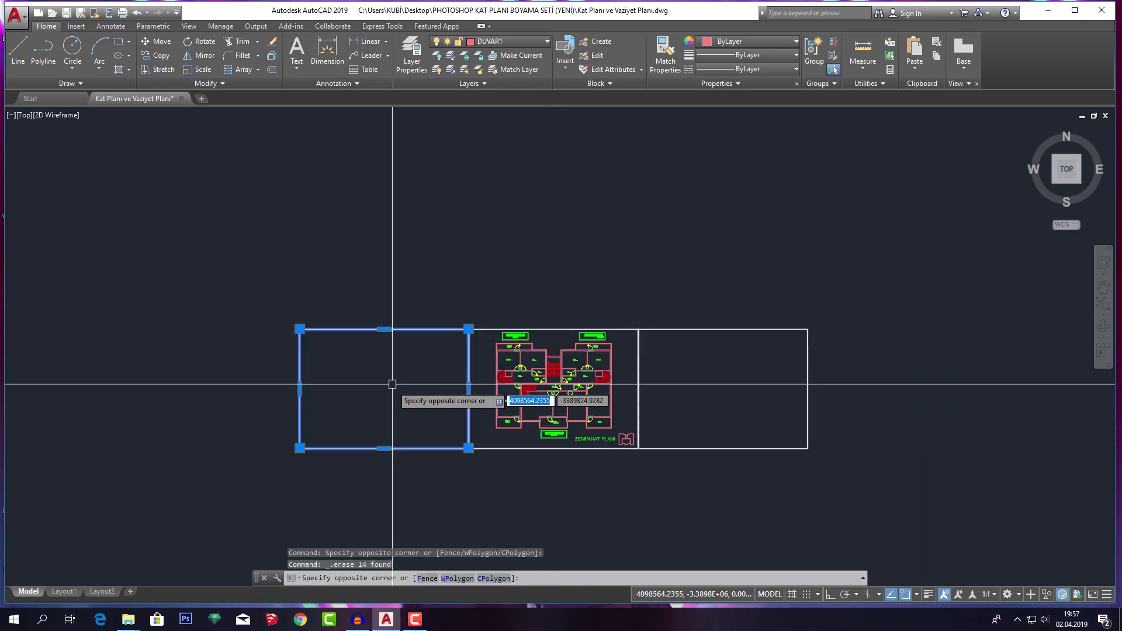
{"action": "key", "text": "Delete"}
{"action": "left_click", "coordinate": [651, 401]}
{"action": "key", "text": "Delete"}
{"action": "scroll", "coordinate": [651, 383], "scroll_direction": "up", "scroll_amount": 4}
Centre the ground-floor sheet and erase the ZEMİN KAT PLANI title.
{"action": "scroll", "coordinate": [651, 380], "scroll_direction": "up", "scroll_amount": 2}
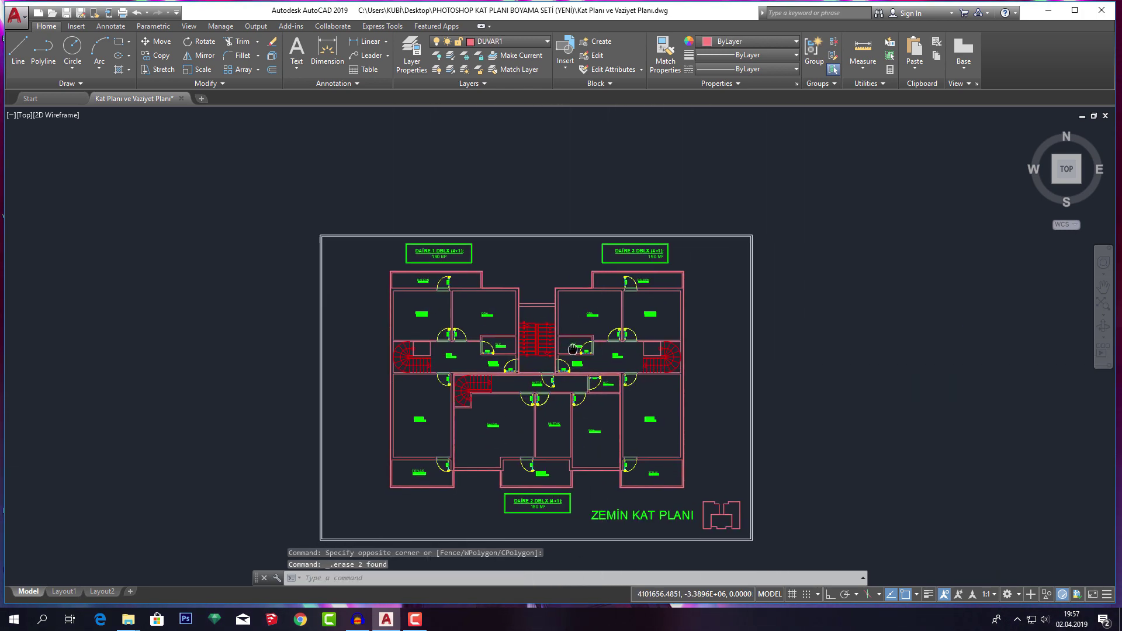
{"action": "scroll", "coordinate": [545, 374], "scroll_direction": "up", "scroll_amount": 2}
{"action": "scroll", "coordinate": [545, 374], "scroll_direction": "up", "scroll_amount": 3}
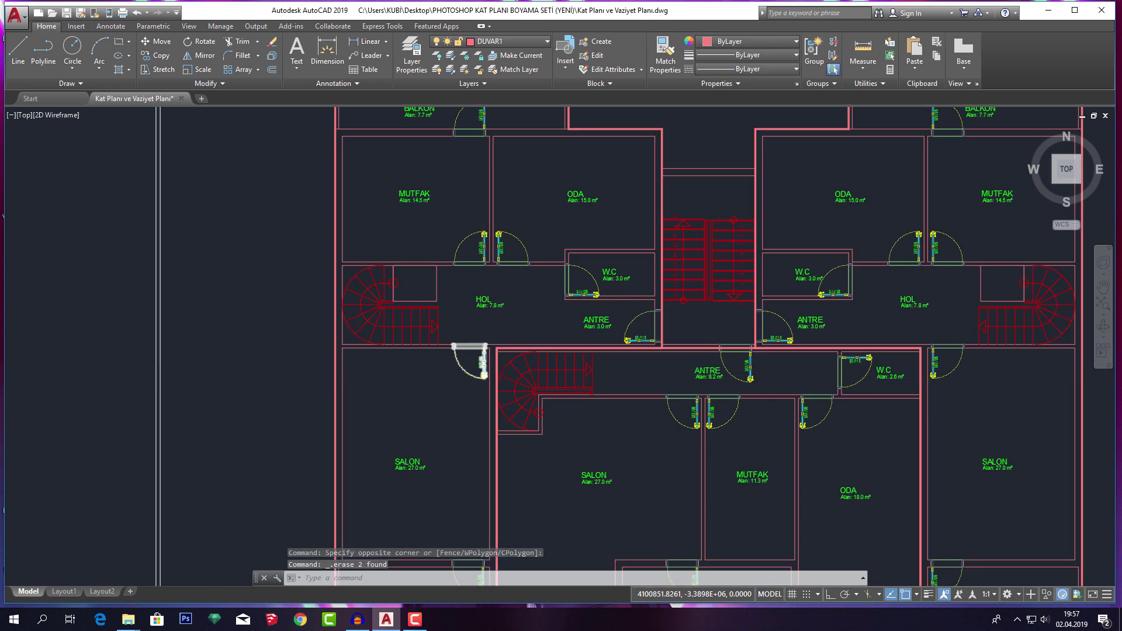
{"action": "scroll", "coordinate": [514, 351], "scroll_direction": "up", "scroll_amount": 4}
{"action": "scroll", "coordinate": [494, 265], "scroll_direction": "down", "scroll_amount": 5}
{"action": "scroll", "coordinate": [494, 265], "scroll_direction": "down", "scroll_amount": 4}
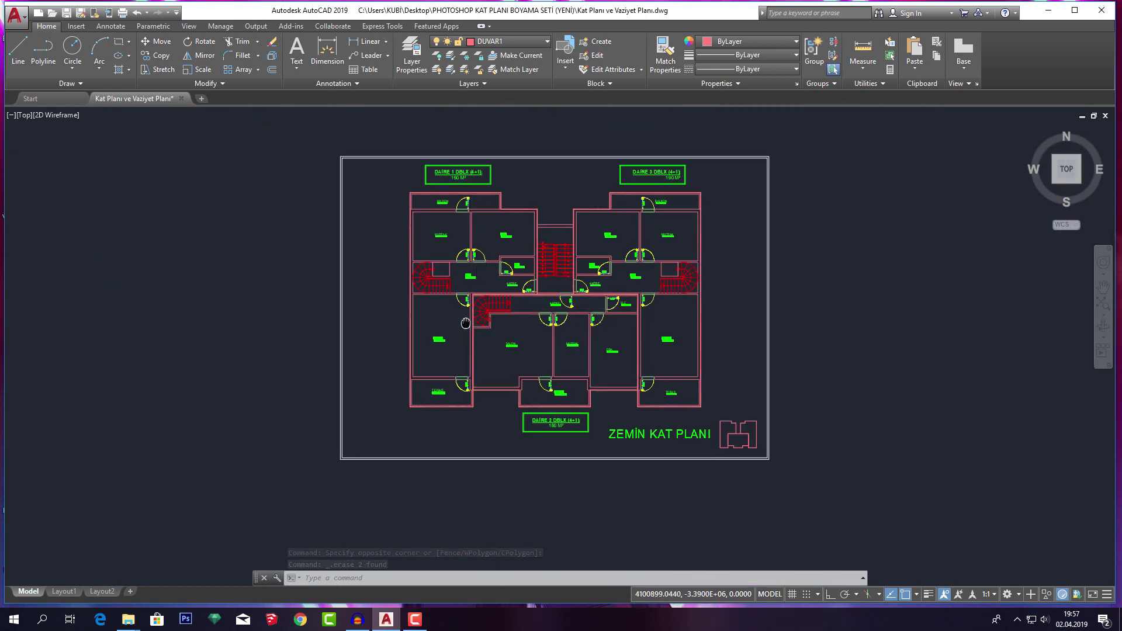
{"action": "middle_click_drag", "start_coordinate": [718, 305], "coordinate": [693, 304]}
{"action": "middle_click_drag", "start_coordinate": [662, 375], "coordinate": [600, 409]}
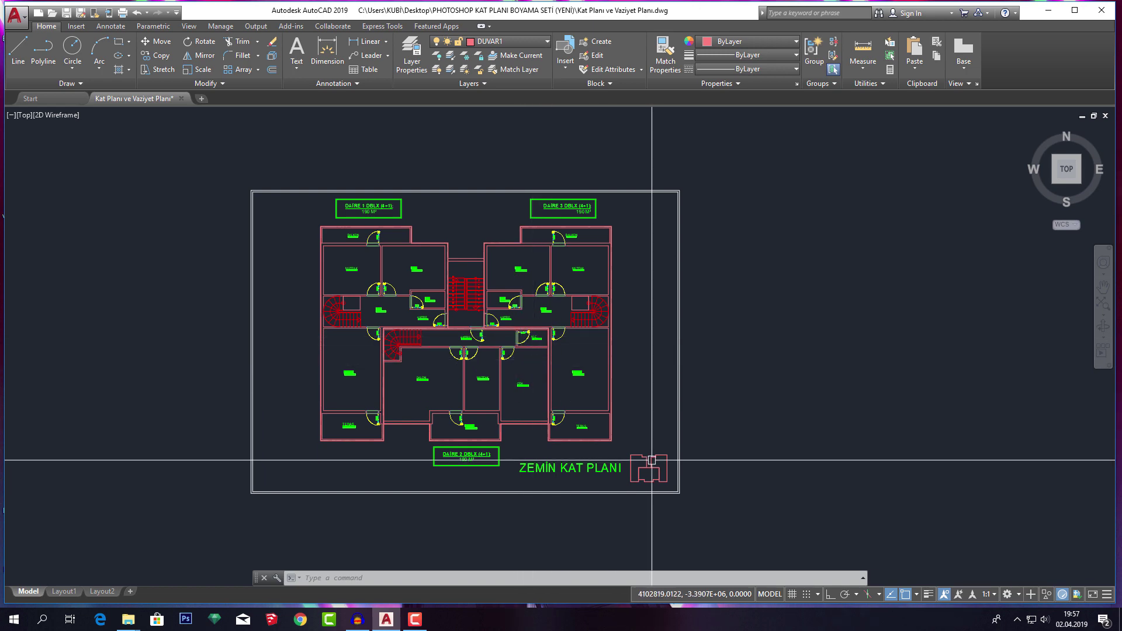
{"action": "scroll", "coordinate": [643, 462], "scroll_direction": "up", "scroll_amount": 5}
{"action": "scroll", "coordinate": [614, 479], "scroll_direction": "up", "scroll_amount": 1}
{"action": "left_click", "coordinate": [617, 476]}
{"action": "left_click", "coordinate": [571, 426]}
{"action": "key", "text": "Delete"}
Erase the house symbol beside the plan title.
{"action": "left_click", "coordinate": [806, 506]}
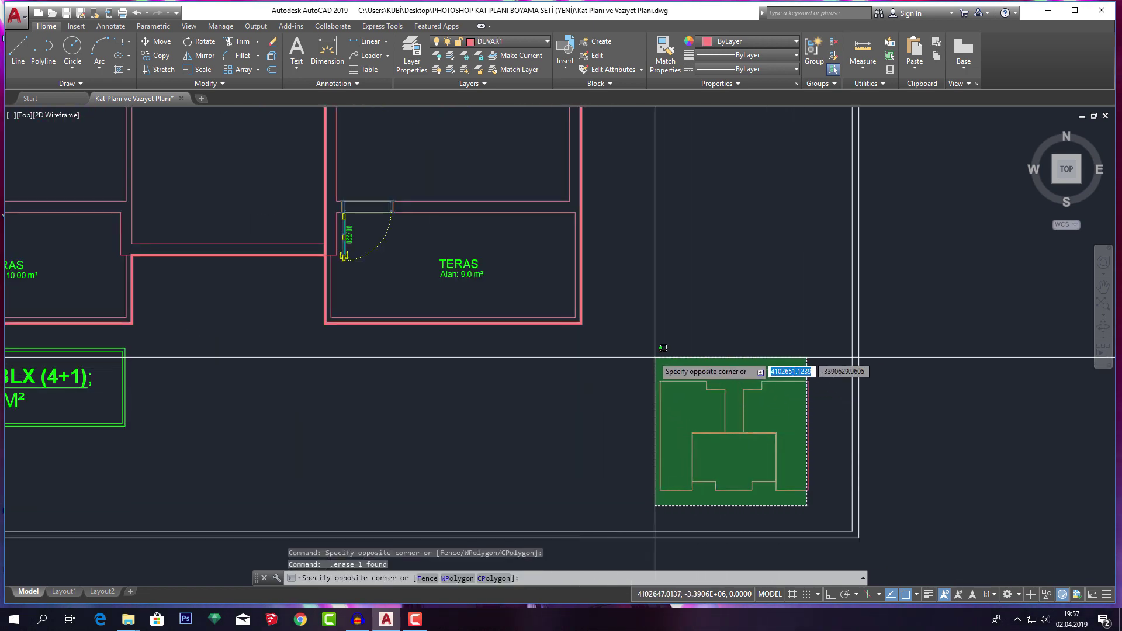
{"action": "left_click", "coordinate": [655, 357]}
{"action": "key", "text": "Delete"}
{"action": "scroll", "coordinate": [570, 376], "scroll_direction": "down", "scroll_amount": 5}
{"action": "scroll", "coordinate": [573, 391], "scroll_direction": "up", "scroll_amount": 1}
{"action": "scroll", "coordinate": [579, 456], "scroll_direction": "up", "scroll_amount": 2}
Delete the DAIRE 3 and DAIRE 1 apartment labels.
{"action": "left_click", "coordinate": [428, 400]}
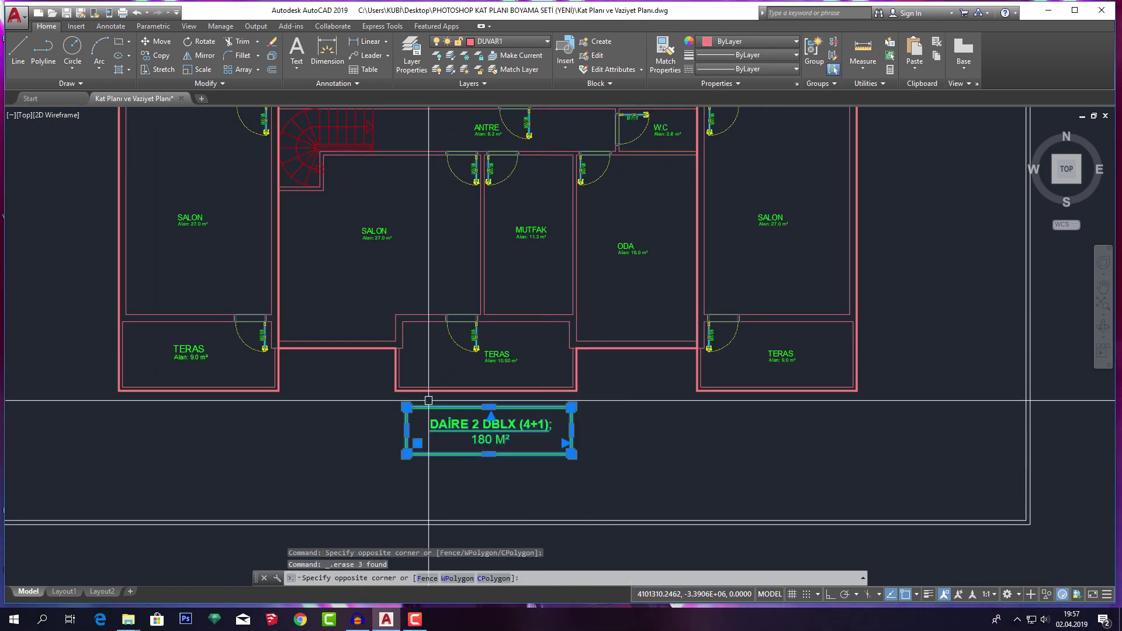
{"action": "scroll", "coordinate": [428, 401], "scroll_direction": "down", "scroll_amount": 5}
{"action": "middle_click_drag", "start_coordinate": [667, 170], "coordinate": [667, 336]}
{"action": "scroll", "coordinate": [668, 336], "scroll_direction": "up", "scroll_amount": 4}
{"action": "left_click", "coordinate": [548, 297]}
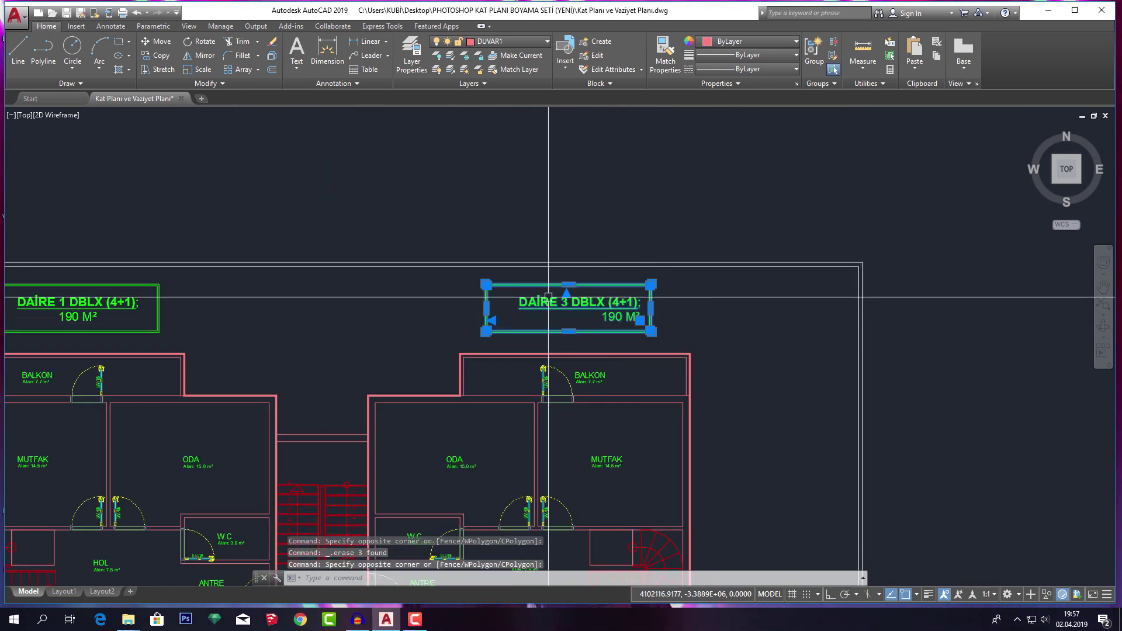
{"action": "key", "text": "Delete"}
{"action": "middle_click_drag", "start_coordinate": [548, 297], "coordinate": [709, 318]}
{"action": "left_click", "coordinate": [400, 301]}
{"action": "key", "text": "Delete"}
Select BALKON and its area text, Select Similar, and delete all 368 matching texts.
{"action": "scroll", "coordinate": [368, 354], "scroll_direction": "up", "scroll_amount": 5}
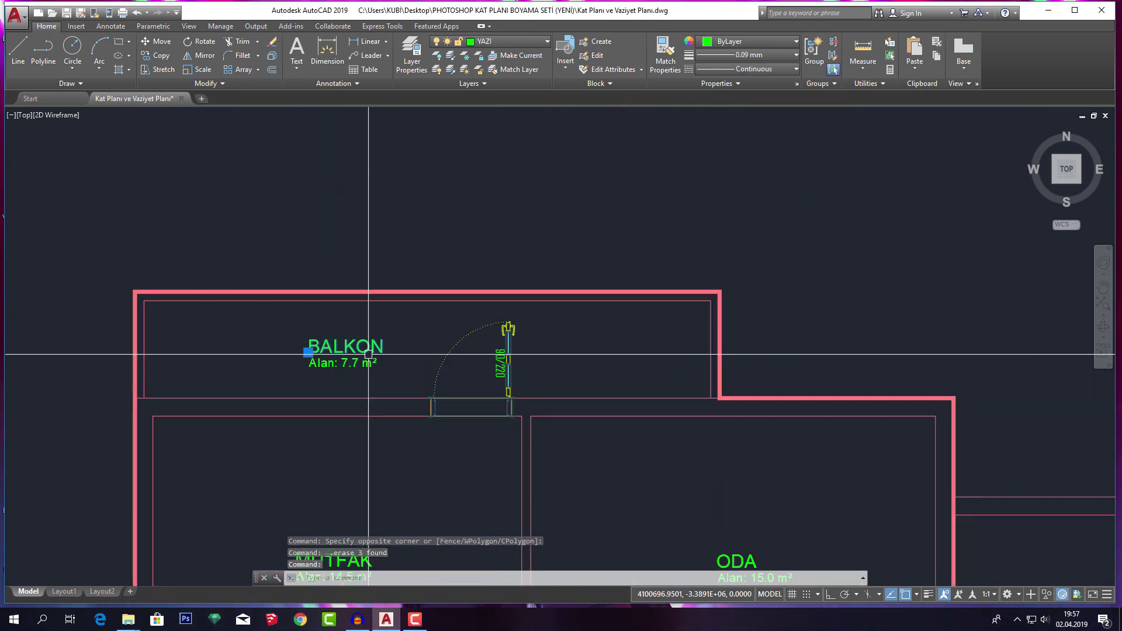
{"action": "middle_click_drag", "start_coordinate": [368, 354], "coordinate": [450, 358]}
{"action": "left_click_drag", "start_coordinate": [451, 358], "coordinate": [436, 350]}
{"action": "right_click", "coordinate": [467, 339]}
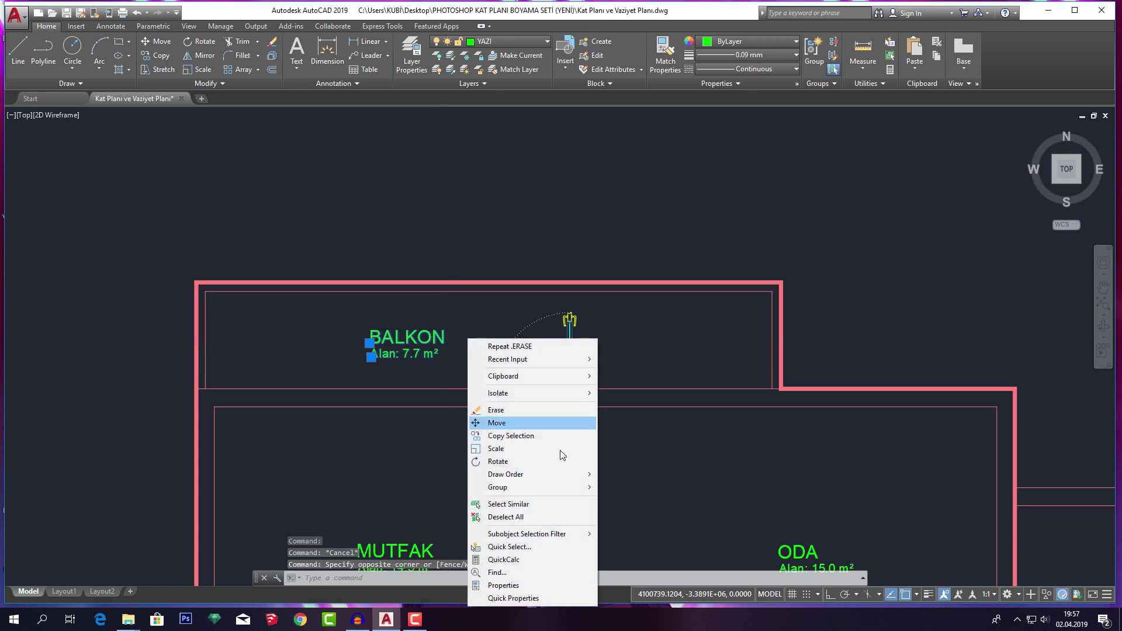
{"action": "left_click", "coordinate": [561, 504]}
{"action": "scroll", "coordinate": [614, 376], "scroll_direction": "down", "scroll_amount": 3}
{"action": "scroll", "coordinate": [584, 363], "scroll_direction": "down", "scroll_amount": 2}
{"action": "scroll", "coordinate": [656, 363], "scroll_direction": "down", "scroll_amount": 2}
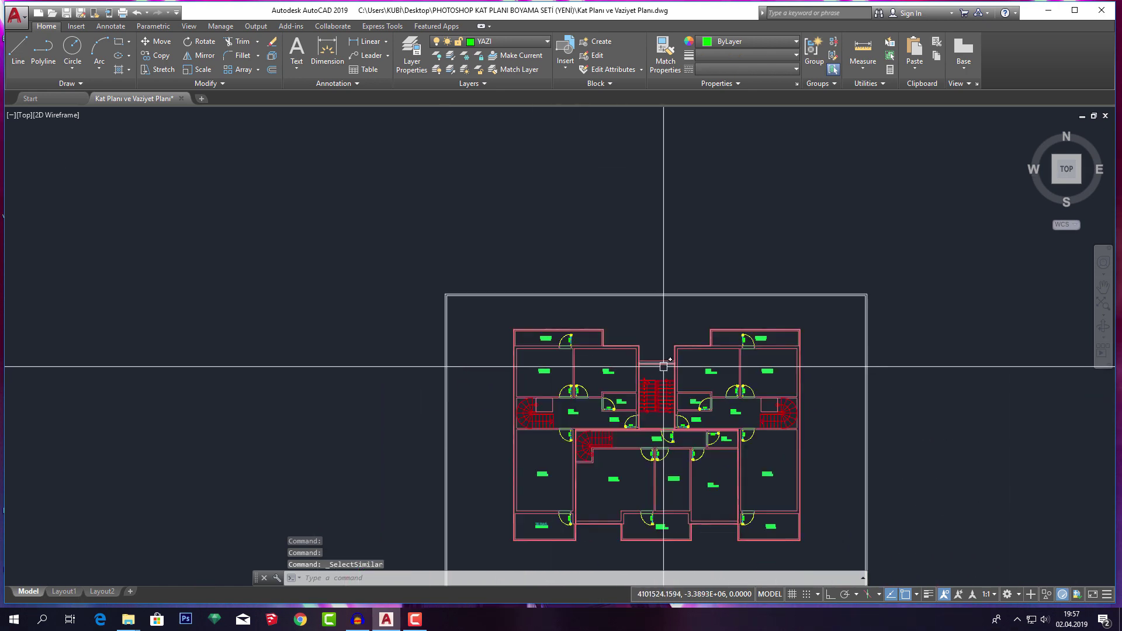
{"action": "scroll", "coordinate": [617, 361], "scroll_direction": "down", "scroll_amount": 2}
{"action": "key", "text": "Delete"}
Delete the thick outer wall line at the top of the plan.
{"action": "scroll", "coordinate": [594, 362], "scroll_direction": "down", "scroll_amount": 3}
{"action": "scroll", "coordinate": [651, 375], "scroll_direction": "down", "scroll_amount": 1}
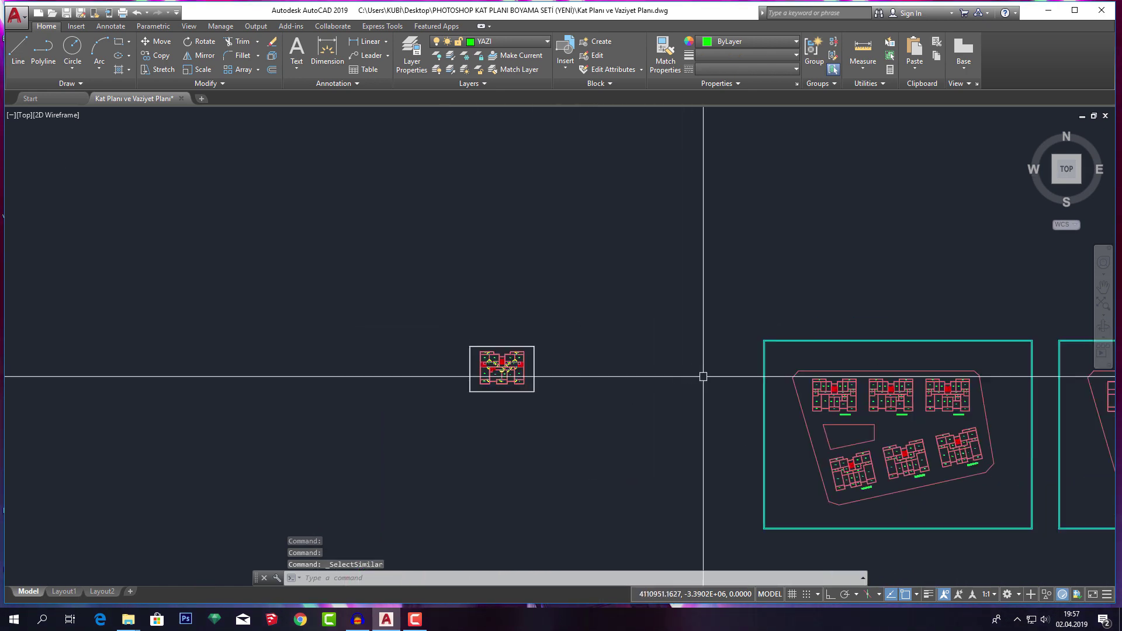
{"action": "middle_click_drag", "start_coordinate": [704, 376], "coordinate": [639, 370]}
{"action": "scroll", "coordinate": [470, 356], "scroll_direction": "up", "scroll_amount": 7}
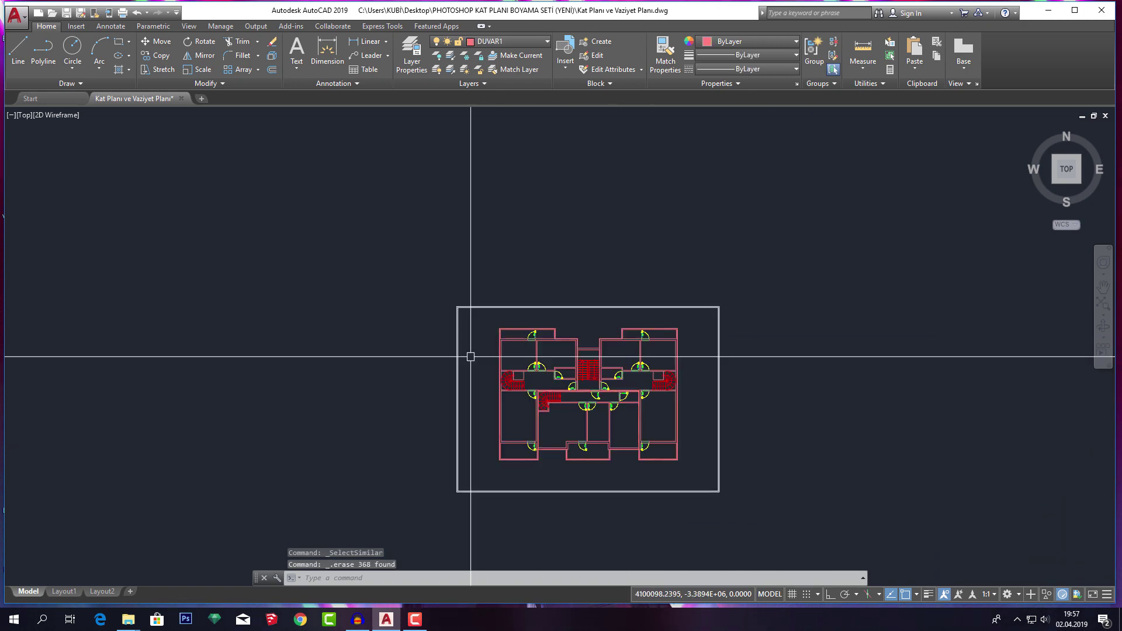
{"action": "scroll", "coordinate": [541, 364], "scroll_direction": "up", "scroll_amount": 4}
{"action": "scroll", "coordinate": [572, 365], "scroll_direction": "up", "scroll_amount": 1}
{"action": "scroll", "coordinate": [542, 365], "scroll_direction": "up", "scroll_amount": 3}
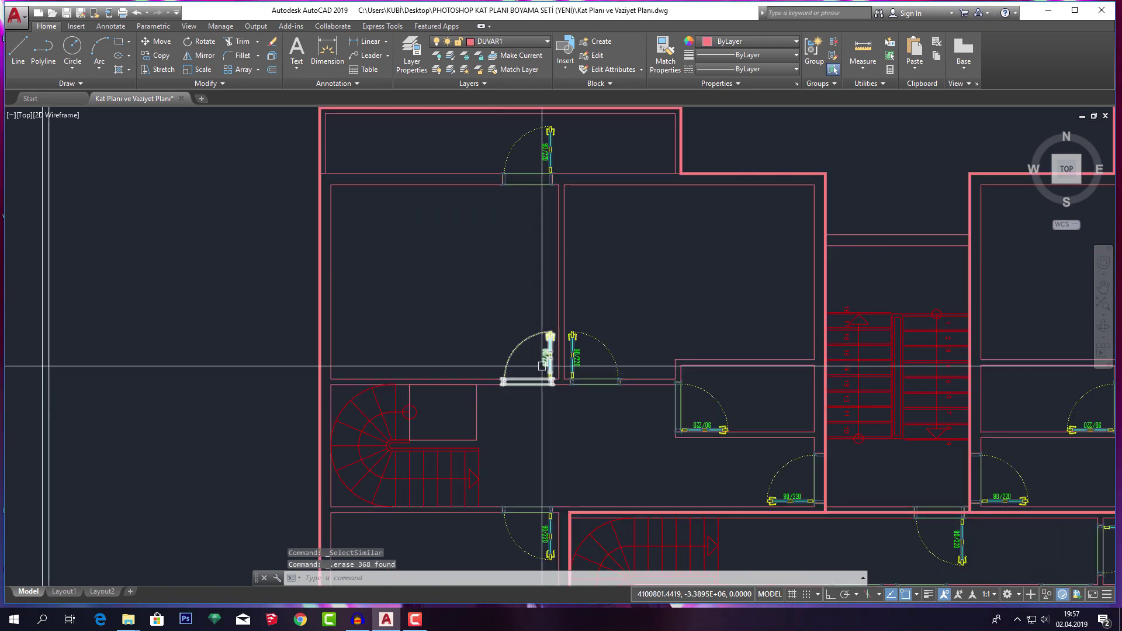
{"action": "scroll", "coordinate": [544, 344], "scroll_direction": "up", "scroll_amount": 6}
{"action": "scroll", "coordinate": [560, 350], "scroll_direction": "down", "scroll_amount": 7}
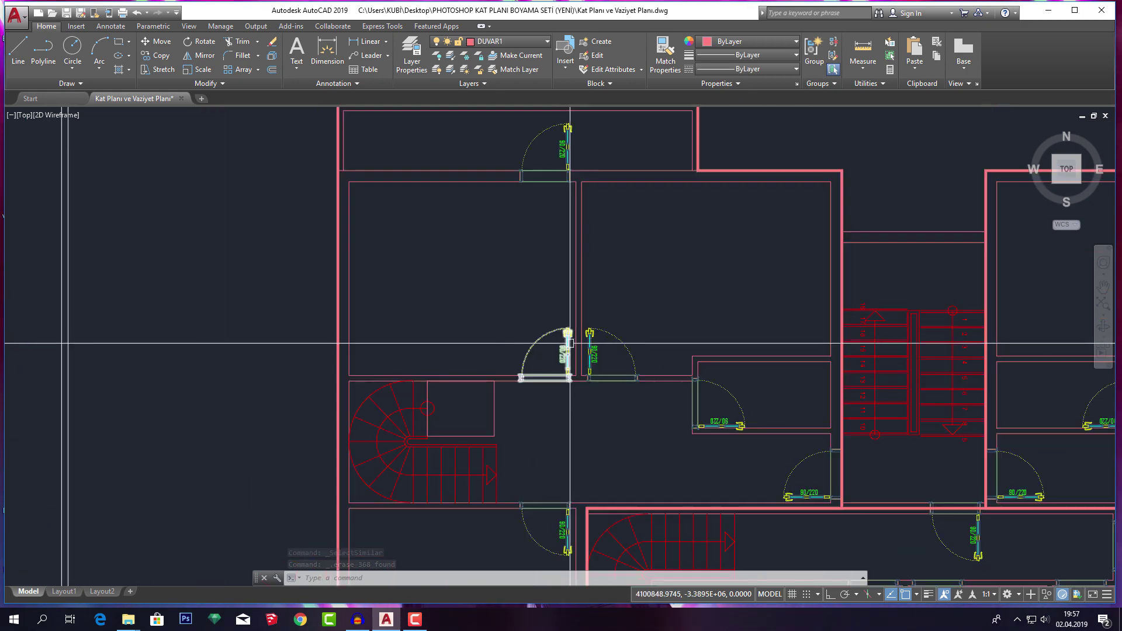
{"action": "scroll", "coordinate": [488, 358], "scroll_direction": "up", "scroll_amount": 2}
{"action": "middle_click_drag", "start_coordinate": [374, 233], "coordinate": [379, 336]}
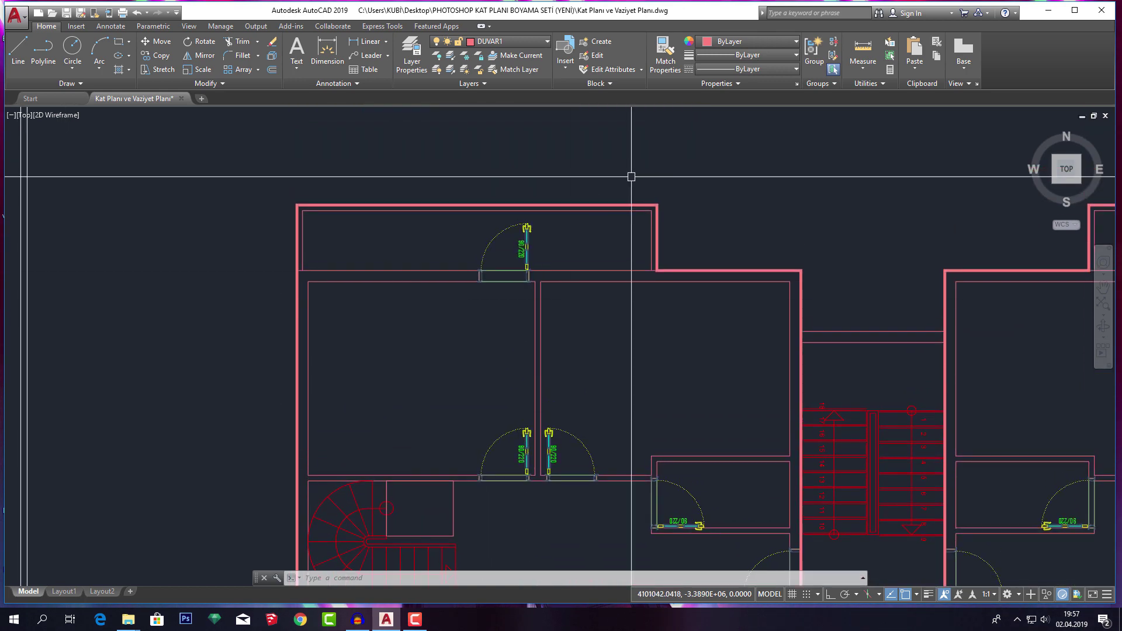
{"action": "left_click", "coordinate": [656, 221]}
{"action": "key", "text": "Delete"}
Pan and zoom to review the whole cleaned floor plan.
{"action": "middle_click_drag", "start_coordinate": [686, 236], "coordinate": [578, 263]}
{"action": "scroll", "coordinate": [789, 257], "scroll_direction": "down", "scroll_amount": 2}
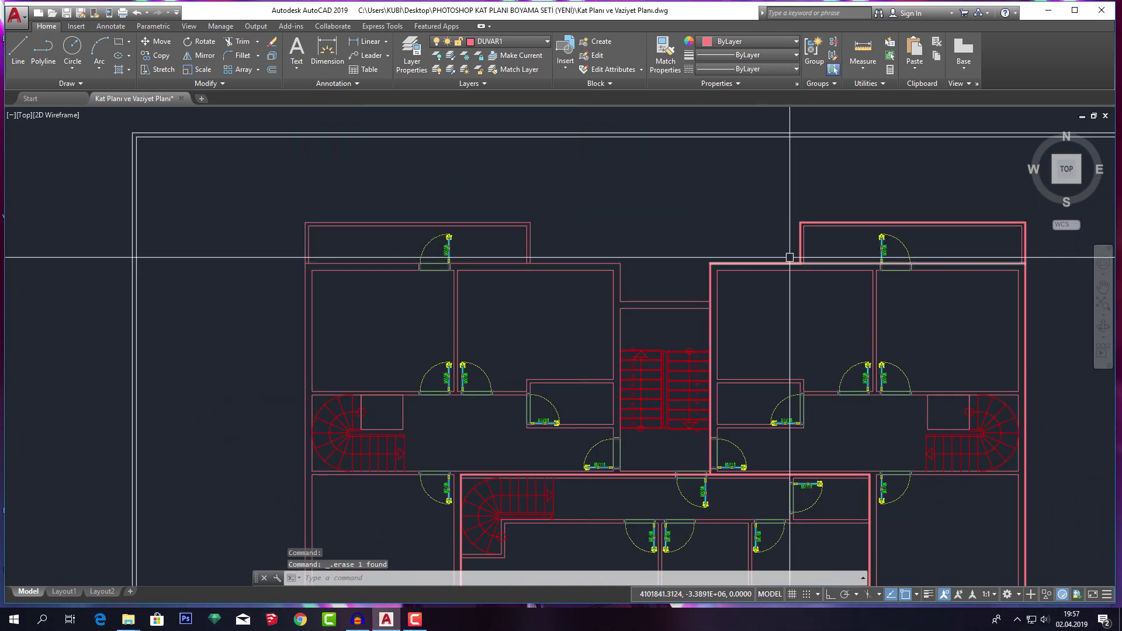
{"action": "scroll", "coordinate": [744, 325], "scroll_direction": "down", "scroll_amount": 2}
{"action": "scroll", "coordinate": [756, 413], "scroll_direction": "up", "scroll_amount": 1}
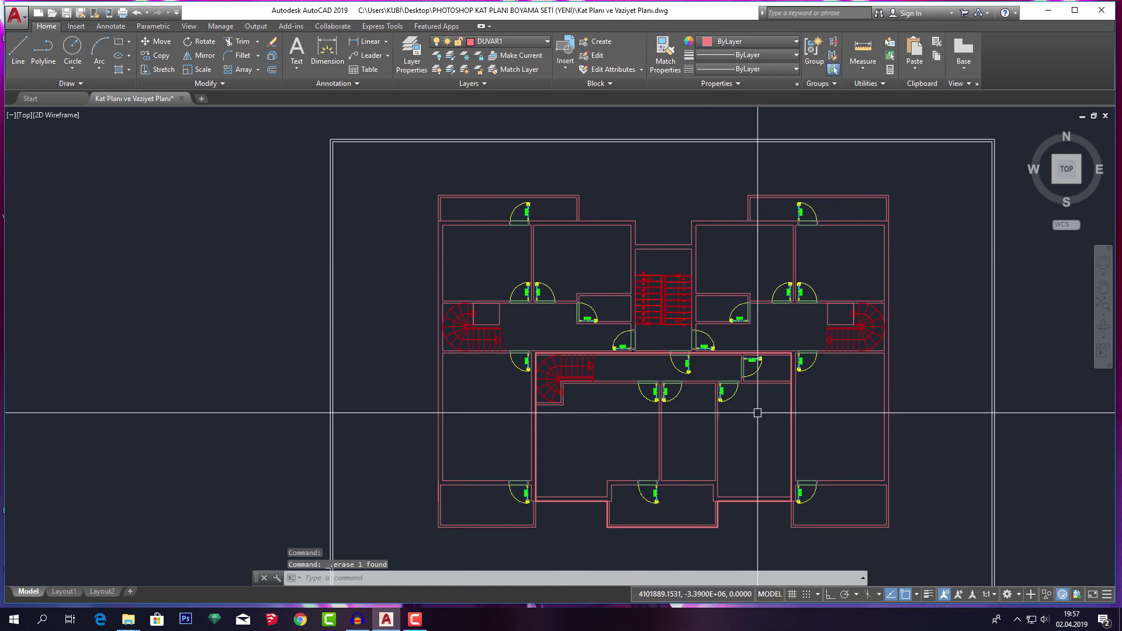
{"action": "scroll", "coordinate": [766, 461], "scroll_direction": "up", "scroll_amount": 2}
{"action": "scroll", "coordinate": [765, 463], "scroll_direction": "up", "scroll_amount": 3}
{"action": "scroll", "coordinate": [765, 463], "scroll_direction": "down", "scroll_amount": 1}
{"action": "scroll", "coordinate": [674, 393], "scroll_direction": "down", "scroll_amount": 3}
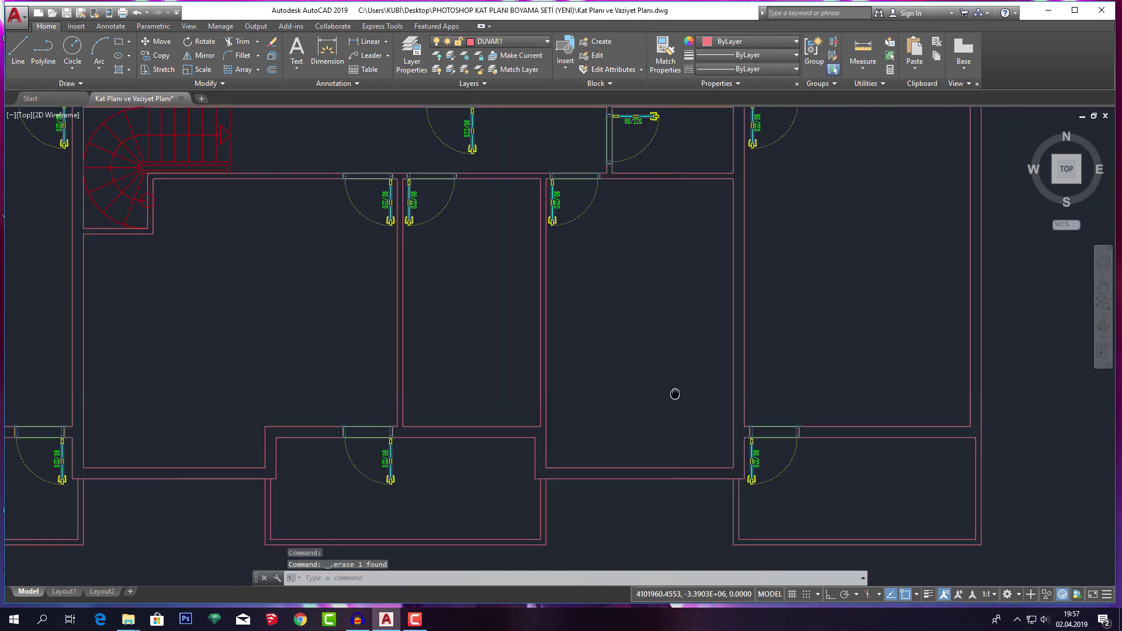
{"action": "scroll", "coordinate": [691, 401], "scroll_direction": "down", "scroll_amount": 2}
{"action": "middle_click_drag", "start_coordinate": [691, 401], "coordinate": [711, 385]}
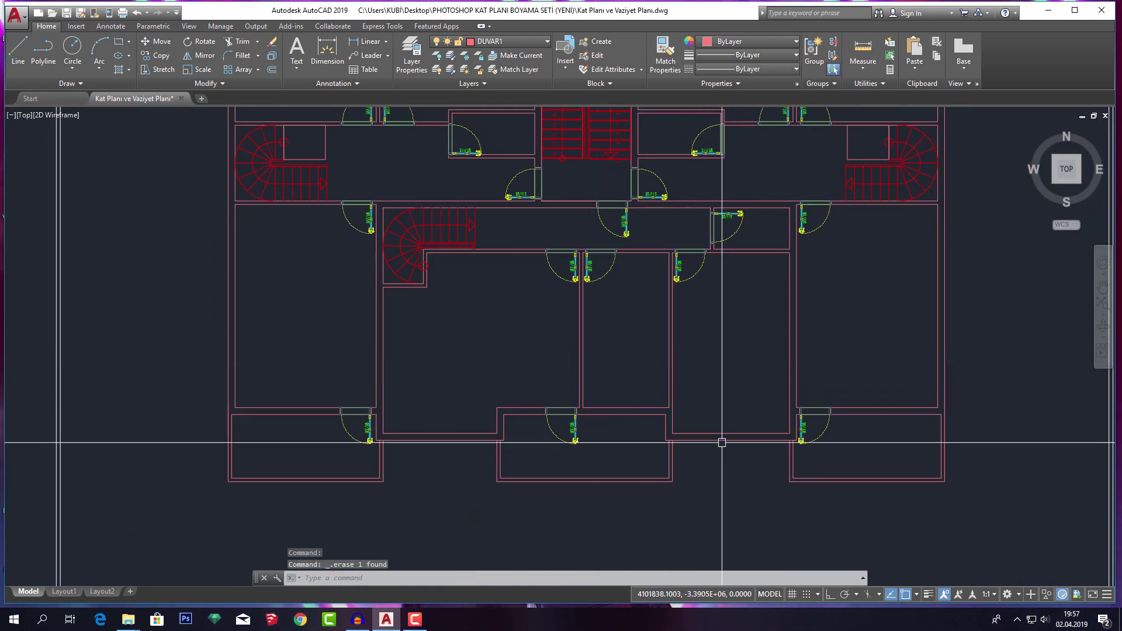
{"action": "middle_click_drag", "start_coordinate": [478, 311], "coordinate": [584, 340]}
{"action": "middle_click_drag", "start_coordinate": [554, 282], "coordinate": [533, 325]}
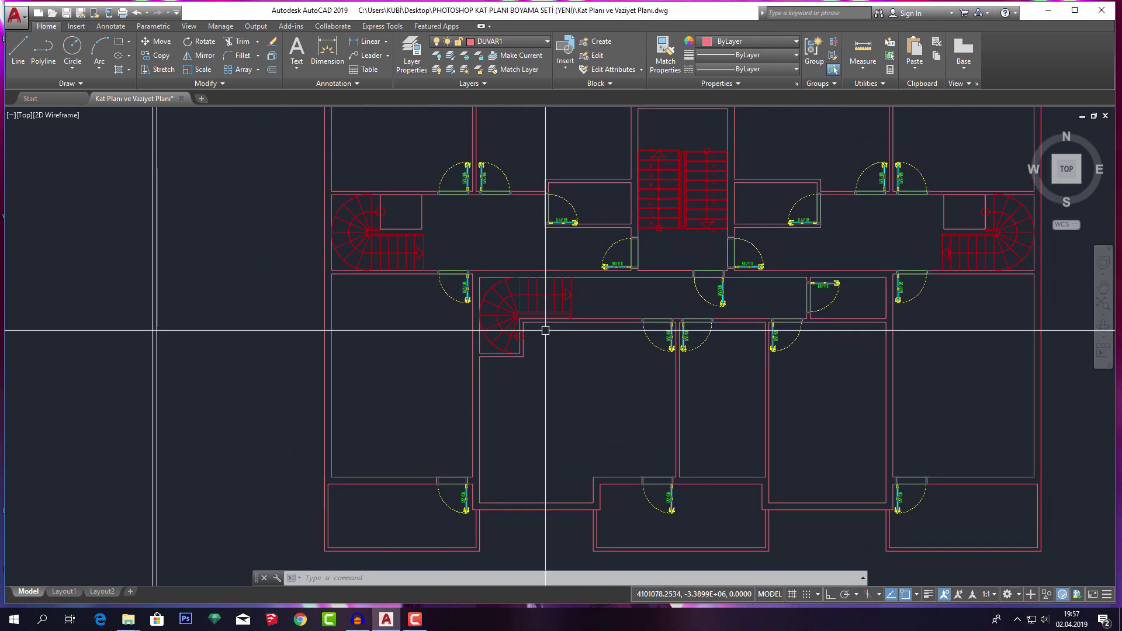
{"action": "middle_click_drag", "start_coordinate": [504, 218], "coordinate": [511, 384]}
{"action": "scroll", "coordinate": [494, 334], "scroll_direction": "down", "scroll_amount": 2}
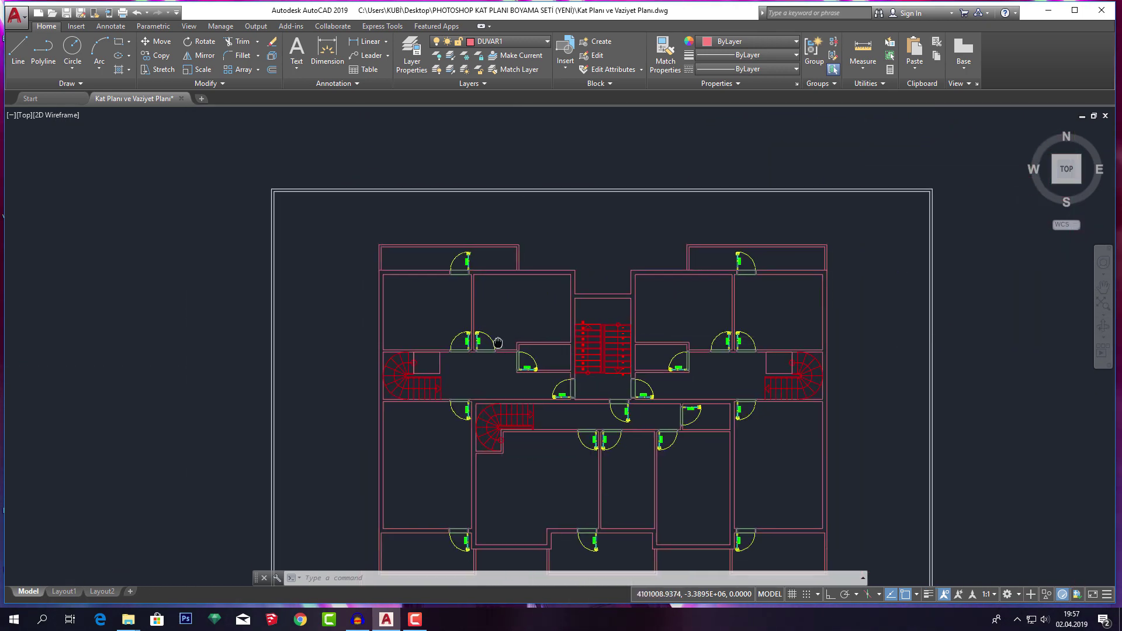
{"action": "scroll", "coordinate": [535, 318], "scroll_direction": "up", "scroll_amount": 4}
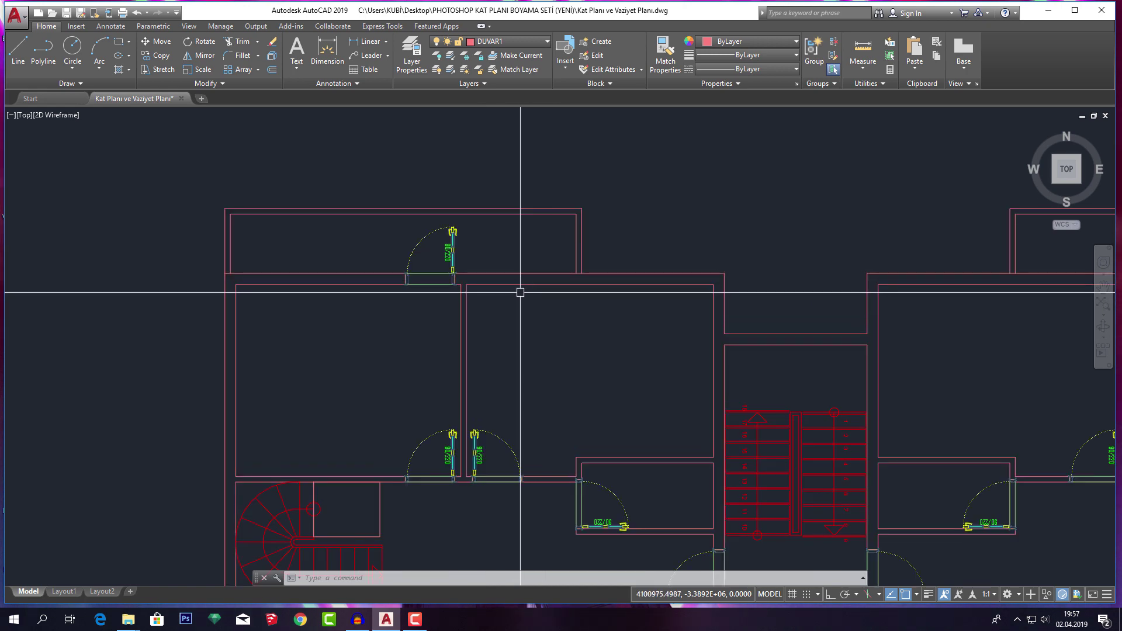
{"action": "scroll", "coordinate": [526, 317], "scroll_direction": "down", "scroll_amount": 8}
{"action": "scroll", "coordinate": [593, 328], "scroll_direction": "up", "scroll_amount": 4}
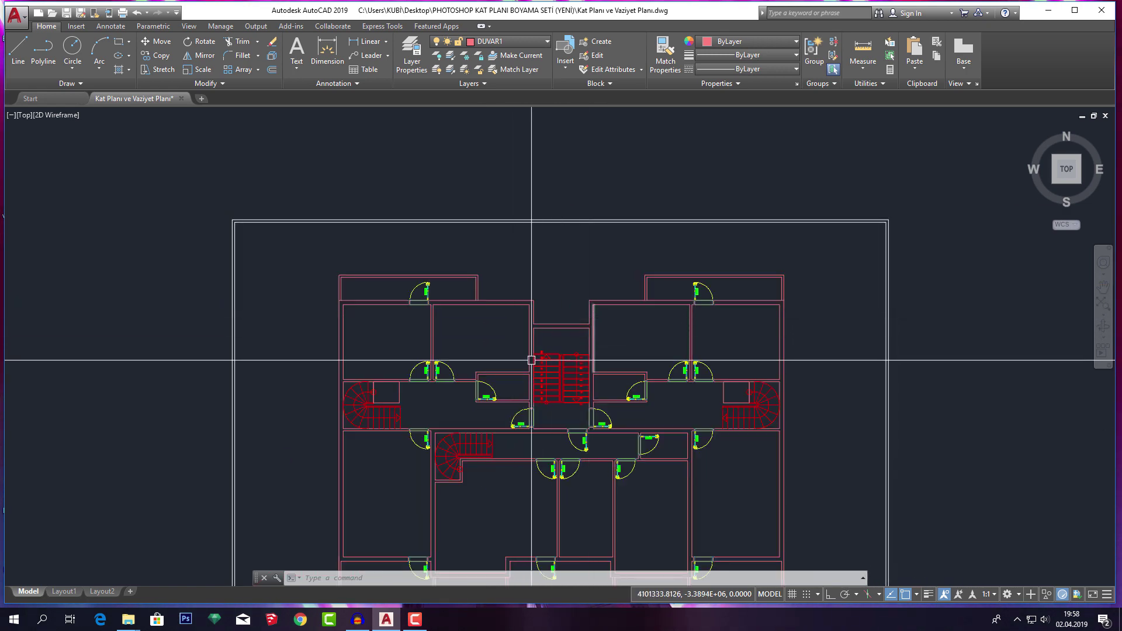
{"action": "scroll", "coordinate": [534, 351], "scroll_direction": "down", "scroll_amount": 2}
{"action": "scroll", "coordinate": [541, 409], "scroll_direction": "up", "scroll_amount": 5}
{"action": "scroll", "coordinate": [506, 402], "scroll_direction": "up", "scroll_amount": 3}
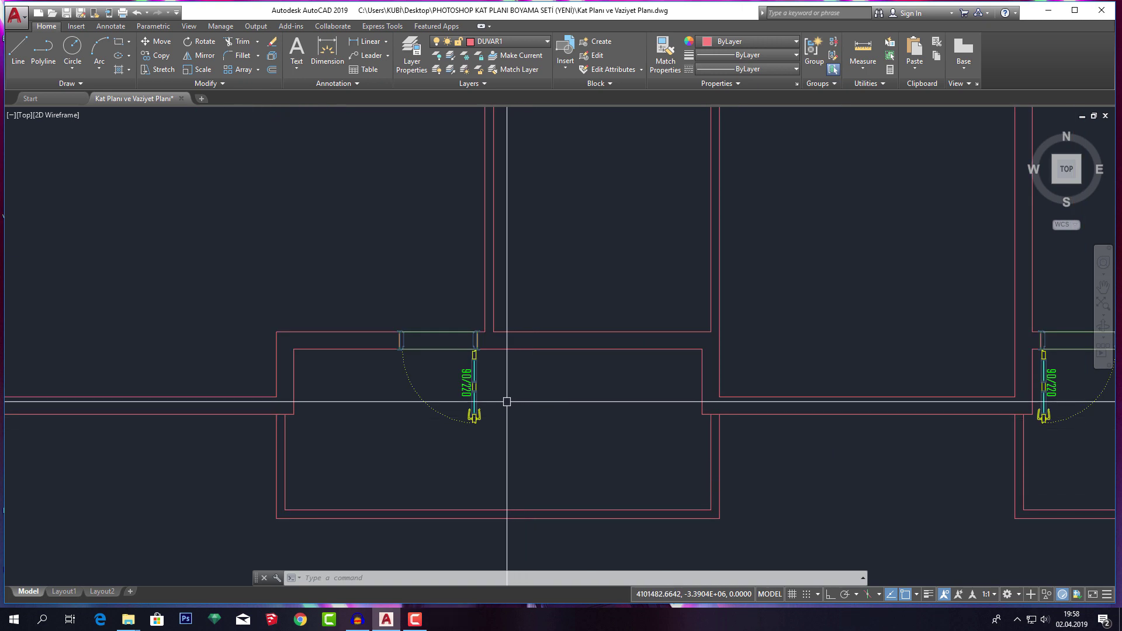
Select the 90/220 door block and start Mirror and Line, cancelling both.
{"action": "scroll", "coordinate": [476, 307], "scroll_direction": "up", "scroll_amount": 2}
{"action": "left_click", "coordinate": [494, 444]}
{"action": "left_click", "coordinate": [445, 432]}
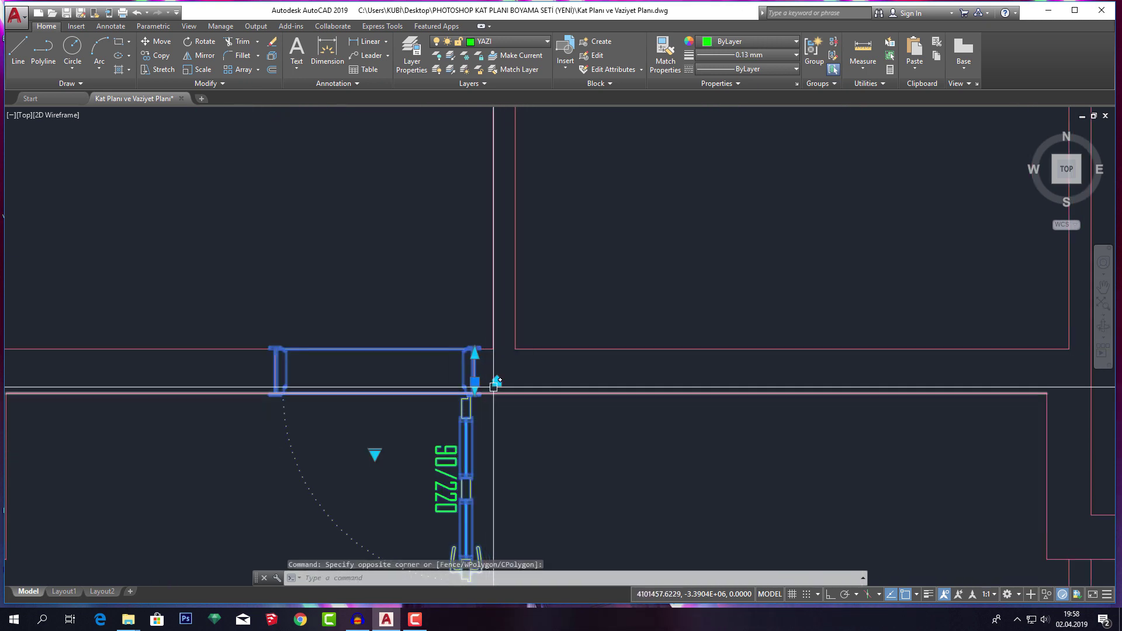
{"action": "type", "text": "m"}
{"action": "key", "text": "Return"}
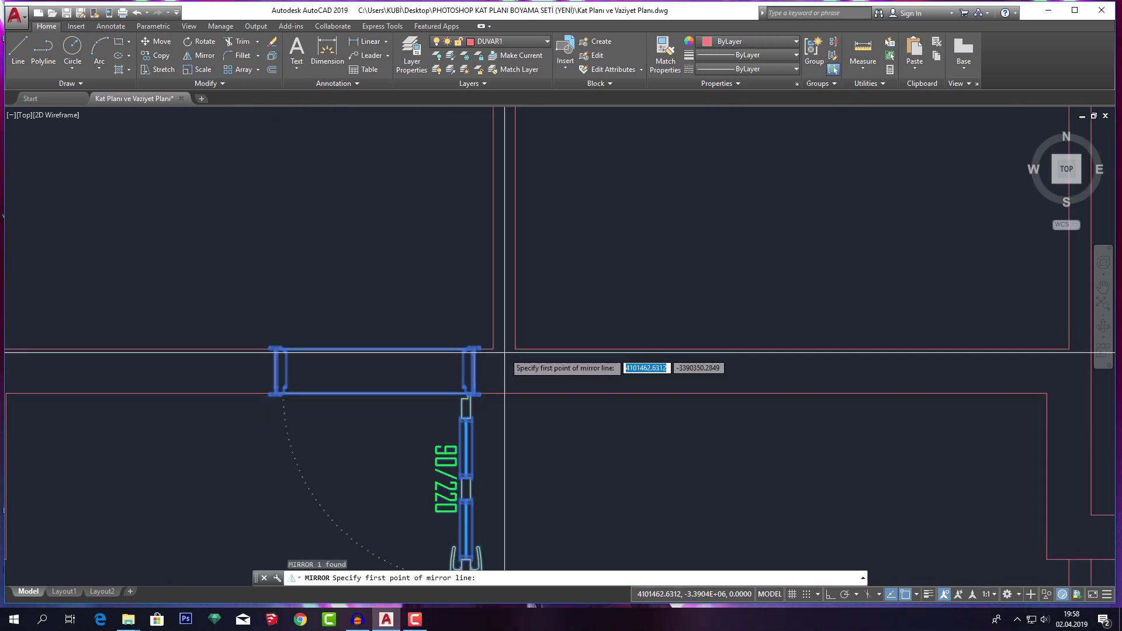
{"action": "key", "text": "Escape"}
{"action": "type", "text": "l"}
{"action": "key", "text": "Return"}
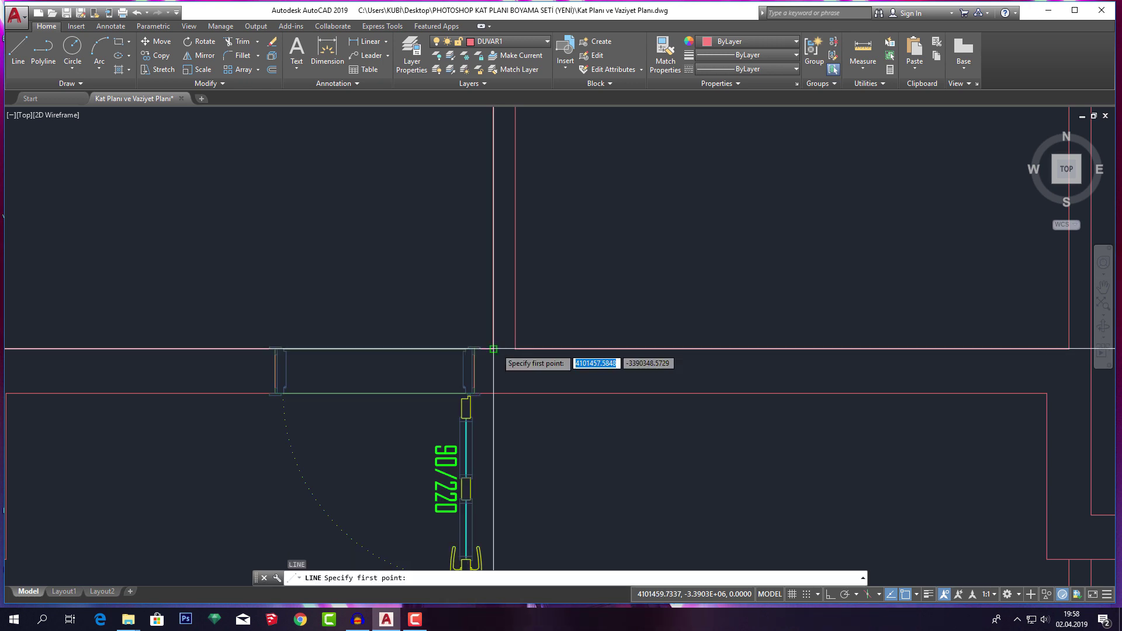
{"action": "key", "text": "Escape"}
Reselect the door and pick mirror-line points with Ortho on, then cancel the mirror.
{"action": "left_click", "coordinate": [497, 367]}
{"action": "left_click", "coordinate": [470, 380]}
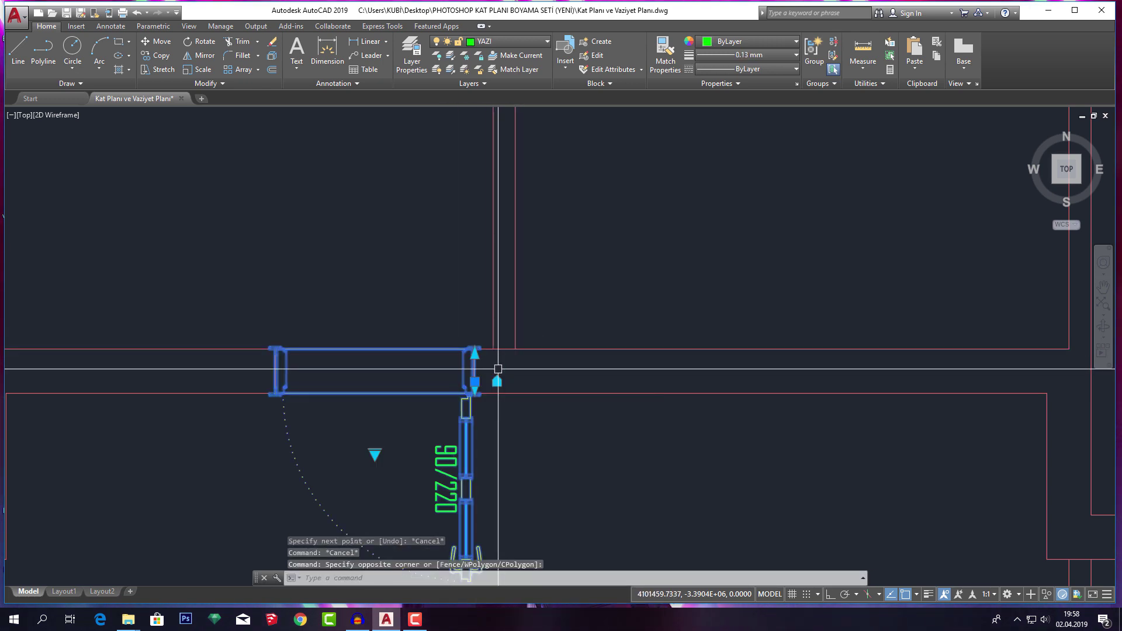
{"action": "type", "text": "mi"}
{"action": "key", "text": "Return"}
{"action": "left_click", "coordinate": [505, 349]}
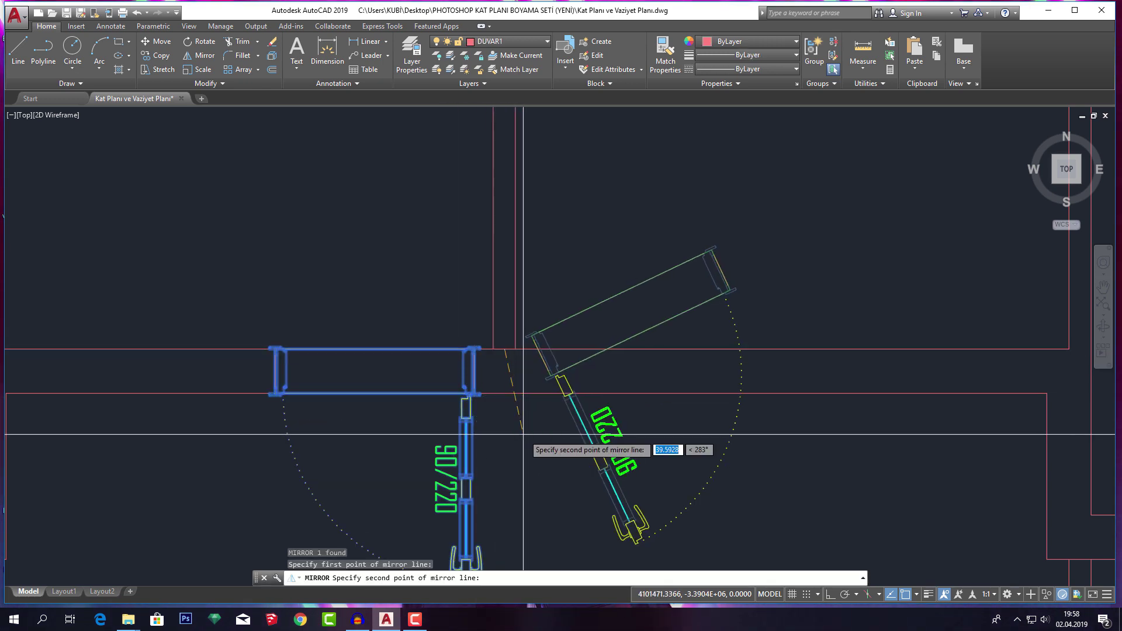
{"action": "middle_click_drag", "start_coordinate": [523, 450], "coordinate": [497, 388]}
{"action": "key", "text": "F8"}
{"action": "left_click", "coordinate": [488, 414]}
{"action": "key", "text": "Escape"}
{"action": "key", "text": "Escape"}
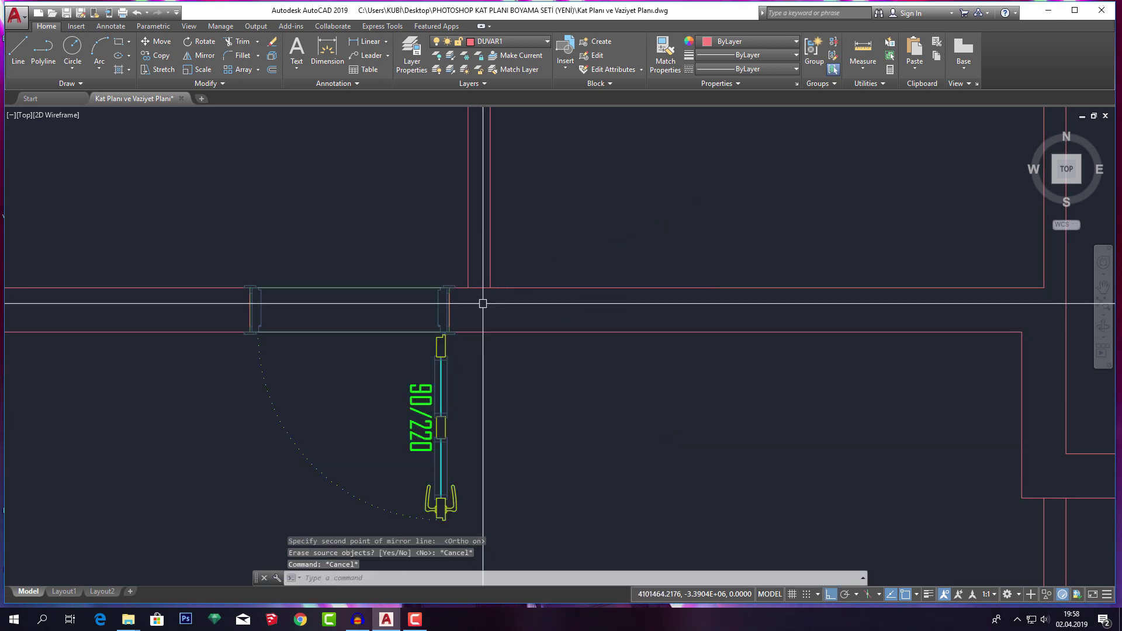
Mirror the 90/220 door about its edge, keeping the original, to form a double door.
{"action": "left_click", "coordinate": [447, 310]}
{"action": "key", "text": "Return"}
{"action": "left_click", "coordinate": [479, 309]}
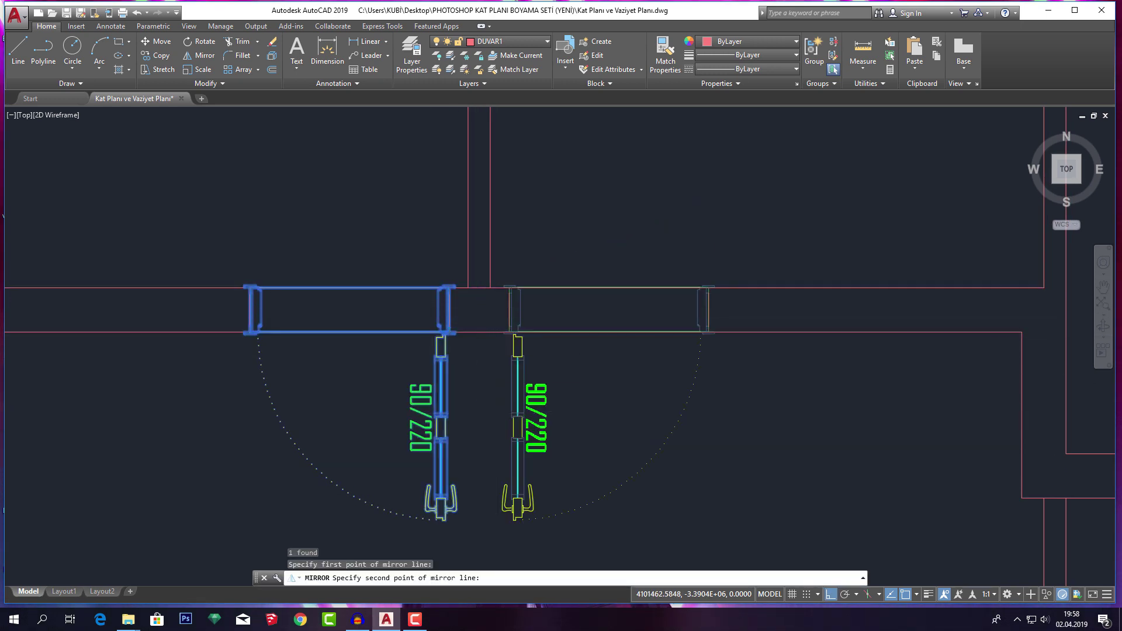
{"action": "left_click", "coordinate": [485, 413]}
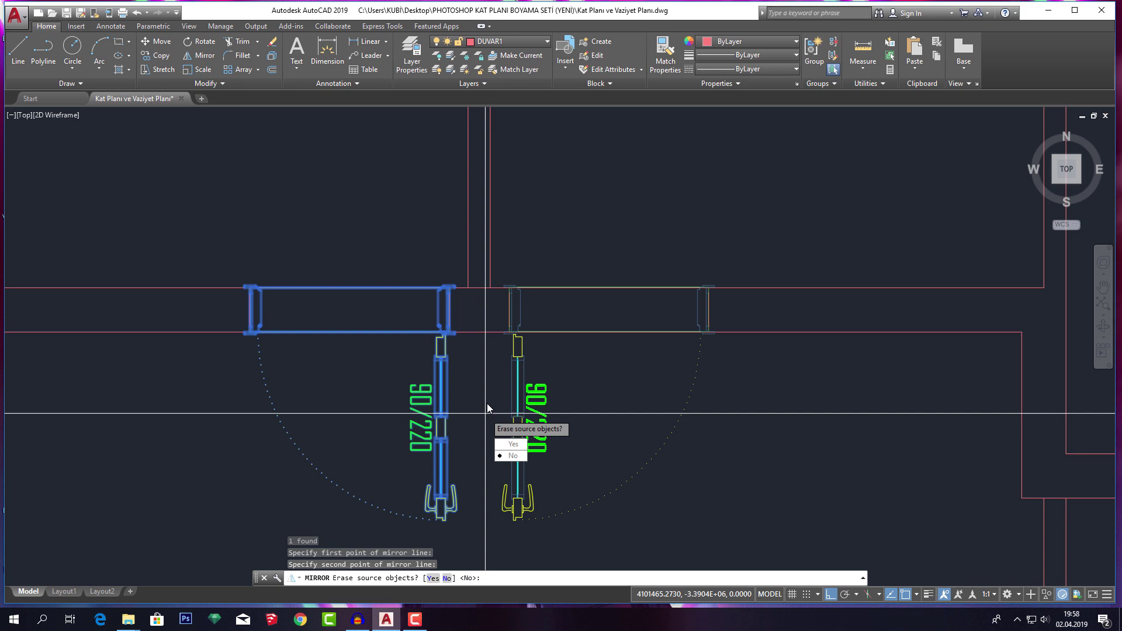
{"action": "type", "text": "n"}
{"action": "key", "text": "Return"}
Delete the short wall line across the door opening.
{"action": "left_click", "coordinate": [489, 290]}
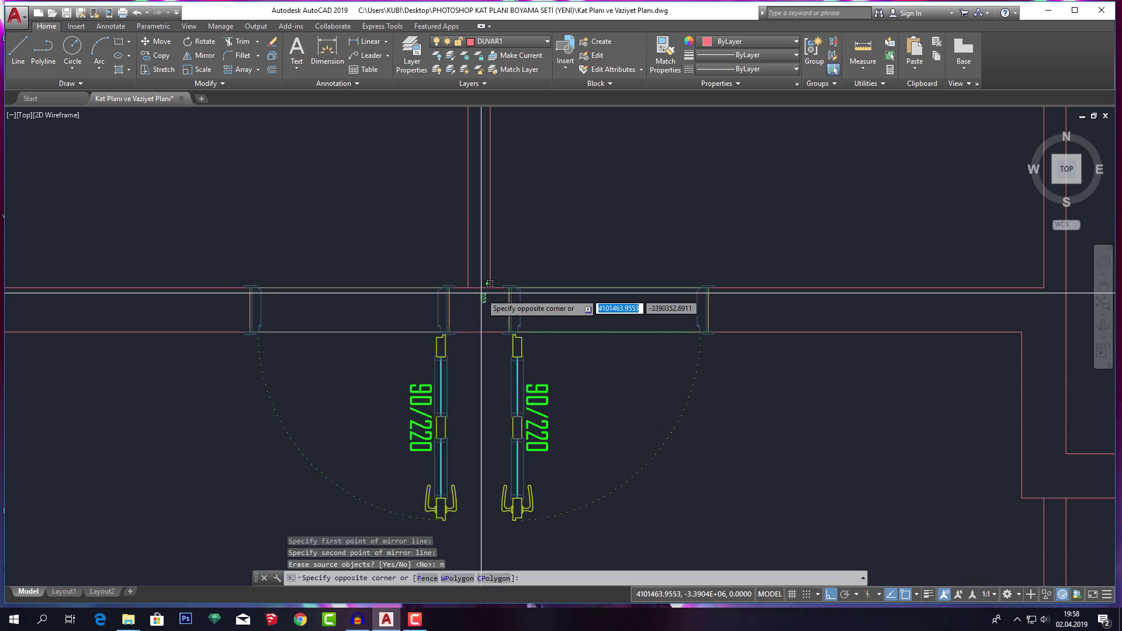
{"action": "key", "text": "Delete"}
{"action": "scroll", "coordinate": [507, 295], "scroll_direction": "down", "scroll_amount": 3}
{"action": "scroll", "coordinate": [513, 301], "scroll_direction": "down", "scroll_amount": 3}
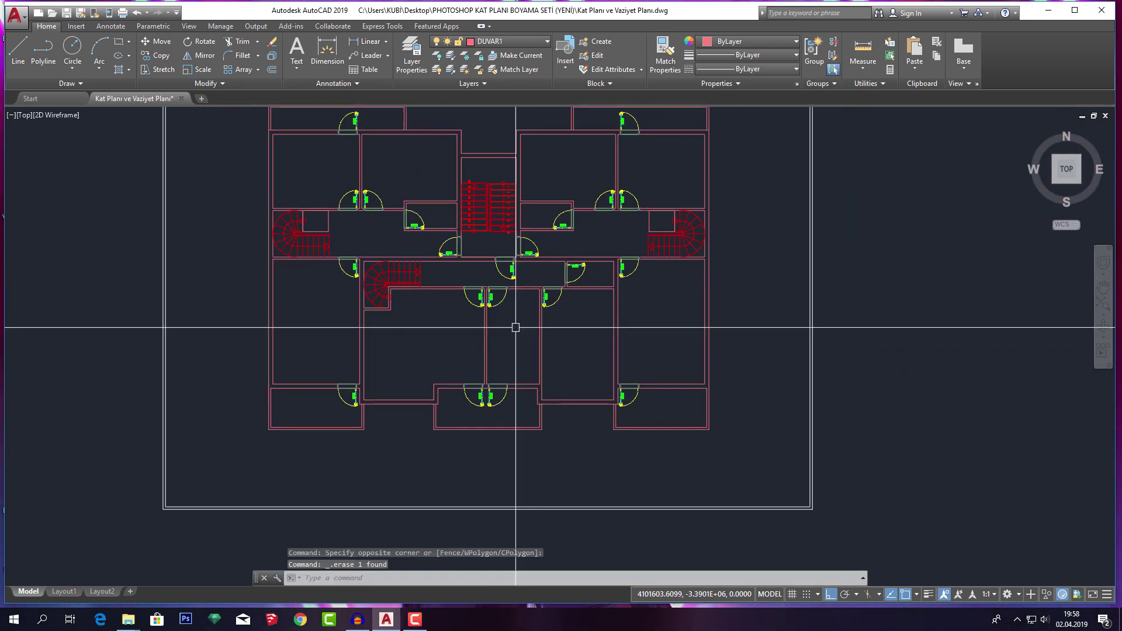
Frame the plan's top wall and try a door selection and a line, cancelling both.
{"action": "middle_click_drag", "start_coordinate": [513, 326], "coordinate": [550, 311]}
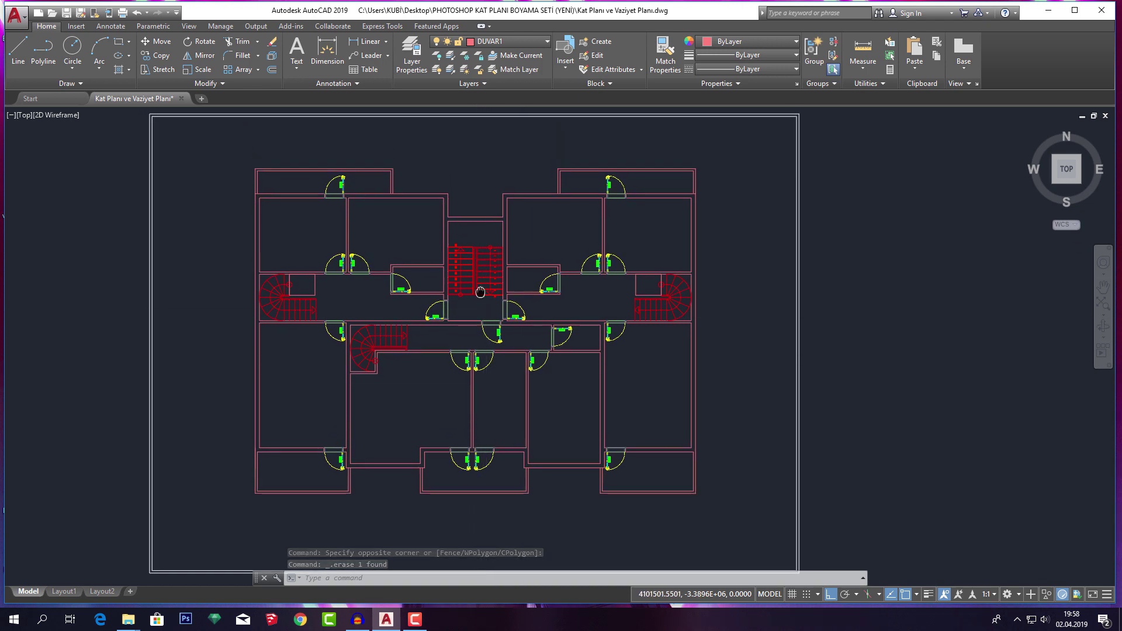
{"action": "middle_click_drag", "start_coordinate": [478, 229], "coordinate": [477, 355]}
{"action": "scroll", "coordinate": [568, 293], "scroll_direction": "up", "scroll_amount": 3}
{"action": "left_click", "coordinate": [591, 240]}
{"action": "scroll", "coordinate": [592, 304], "scroll_direction": "up", "scroll_amount": 5}
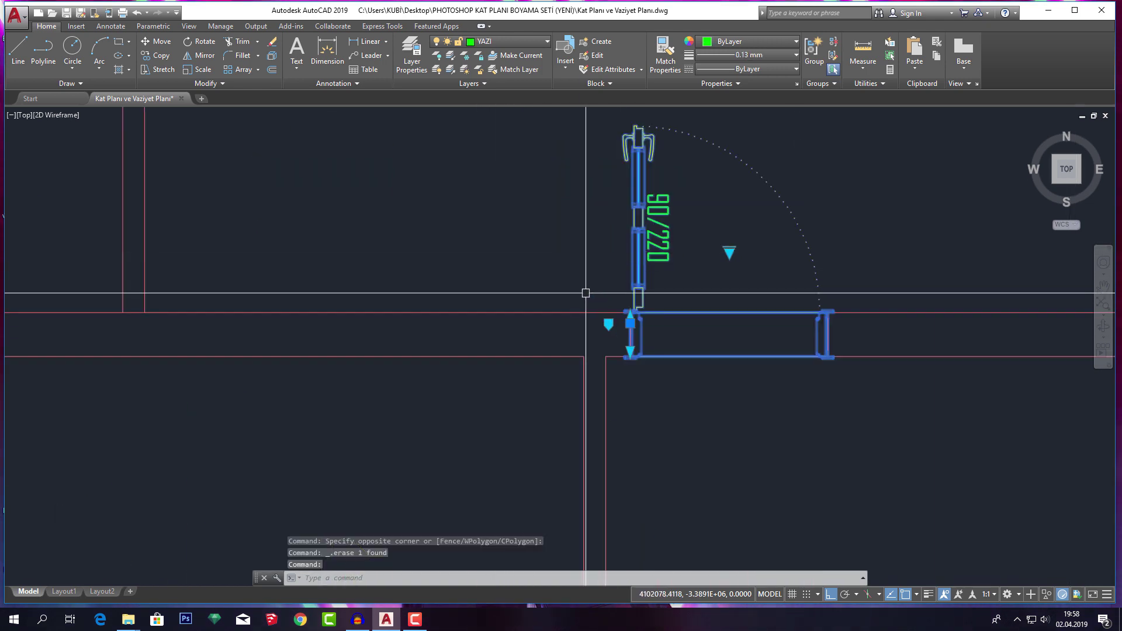
{"action": "key", "text": "Escape"}
{"action": "type", "text": "l"}
{"action": "key", "text": "Return"}
{"action": "left_click", "coordinate": [601, 358]}
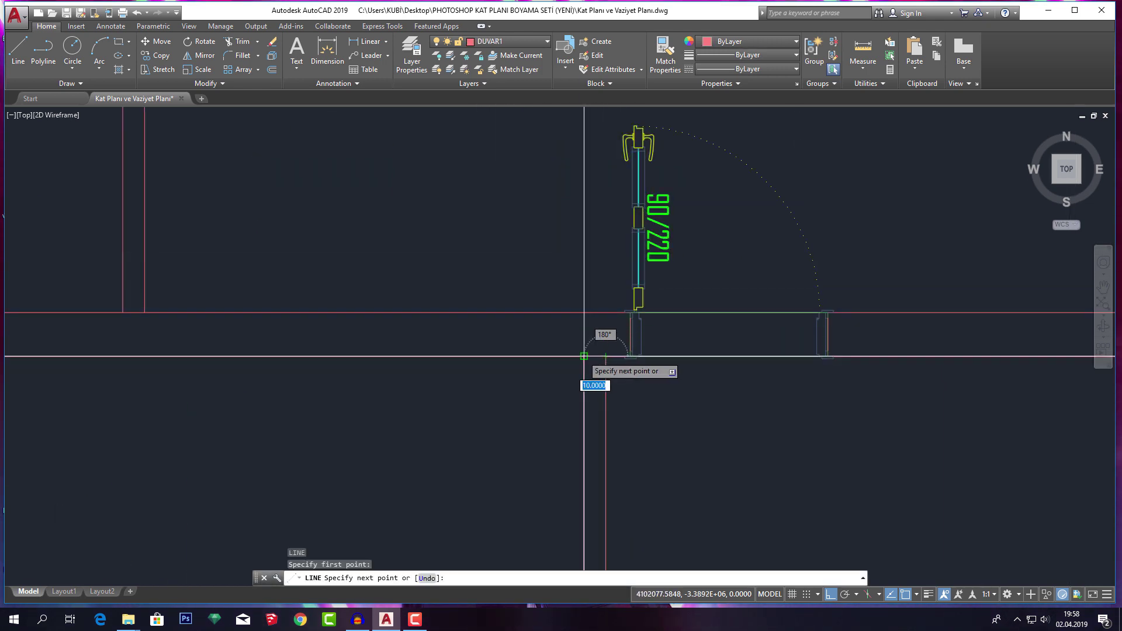
{"action": "scroll", "coordinate": [584, 357], "scroll_direction": "down", "scroll_amount": 3}
{"action": "key", "text": "Escape"}
{"action": "scroll", "coordinate": [573, 353], "scroll_direction": "down", "scroll_amount": 2}
Mirror an upper-room door into a double door, keeping the original, and erase the short line below.
{"action": "middle_click_drag", "start_coordinate": [637, 344], "coordinate": [353, 319]}
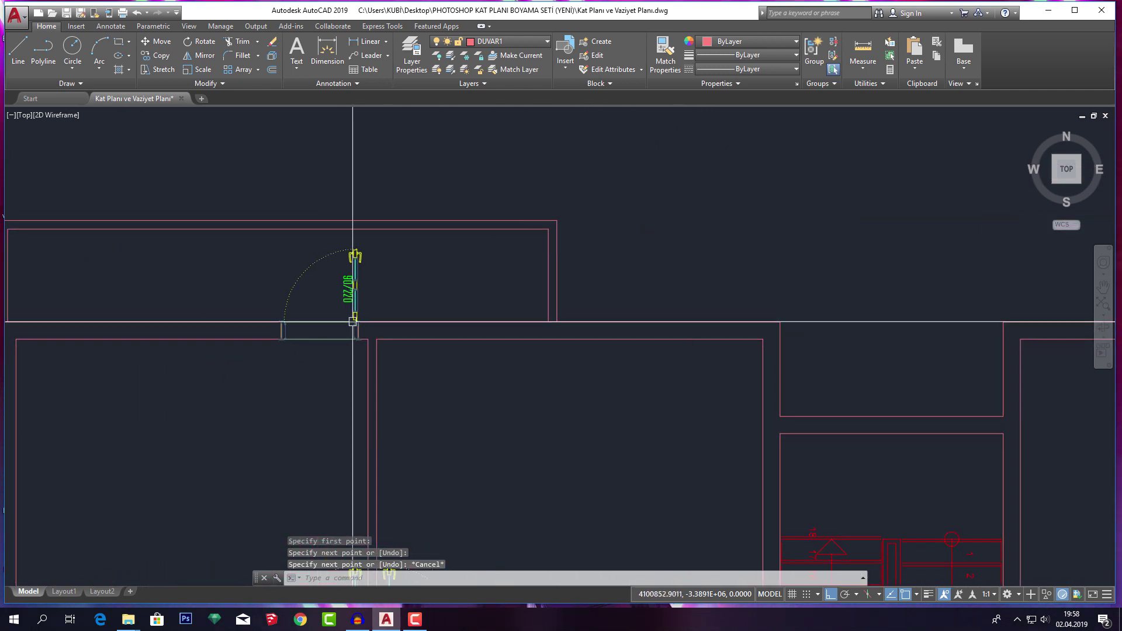
{"action": "scroll", "coordinate": [369, 337], "scroll_direction": "up", "scroll_amount": 4}
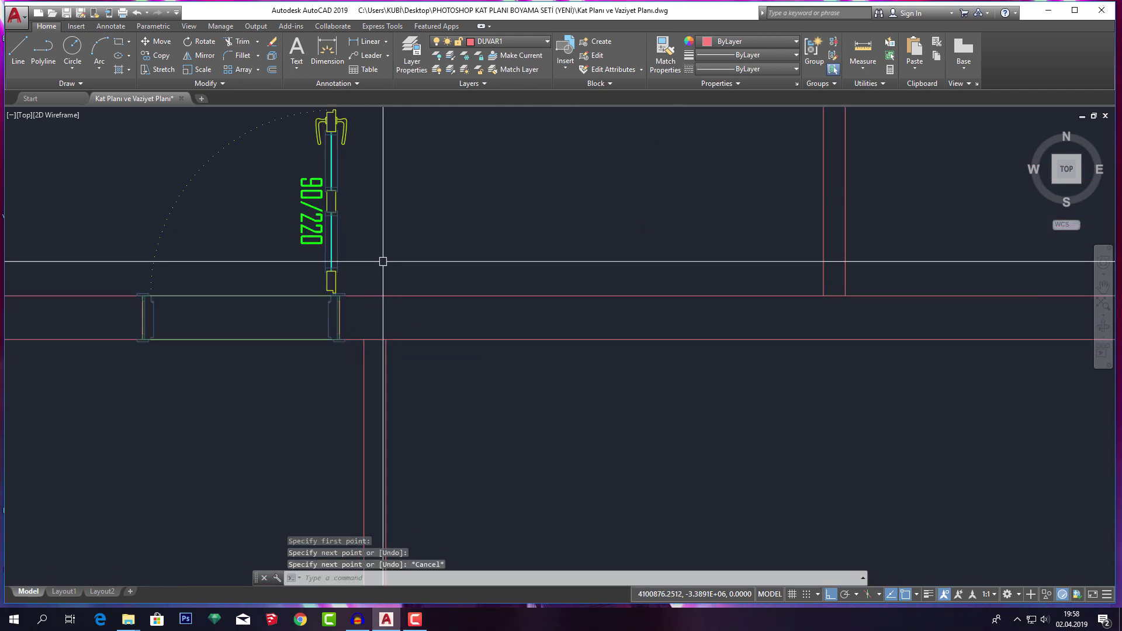
{"action": "left_click", "coordinate": [343, 241]}
{"action": "key", "text": "Return"}
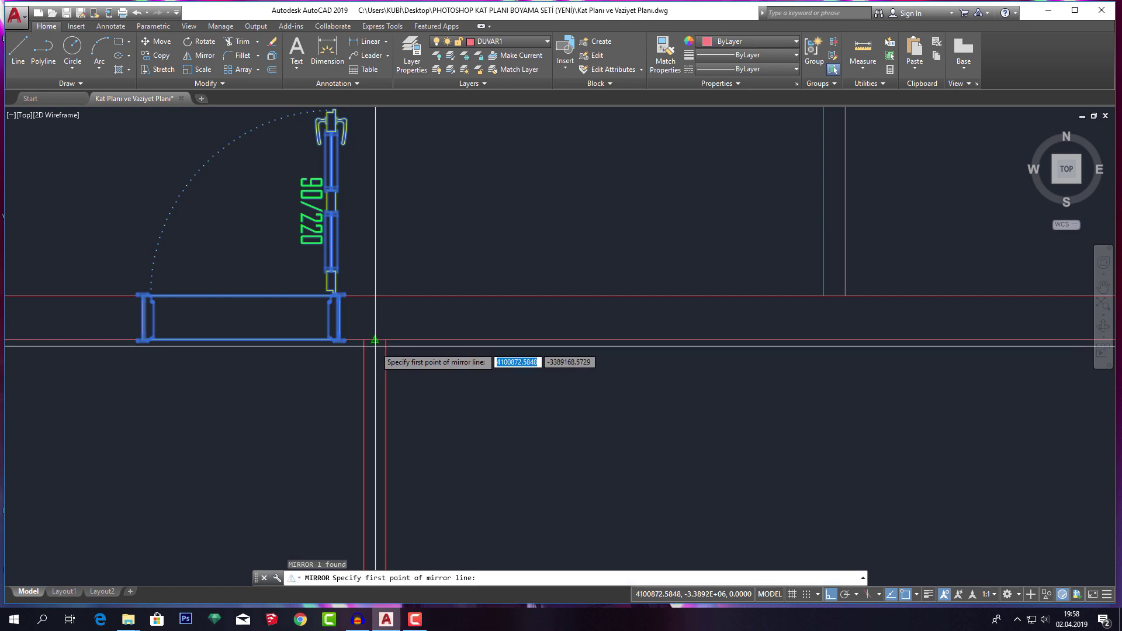
{"action": "left_click", "coordinate": [375, 340]}
{"action": "type", "text": "n"}
{"action": "key", "text": "Return"}
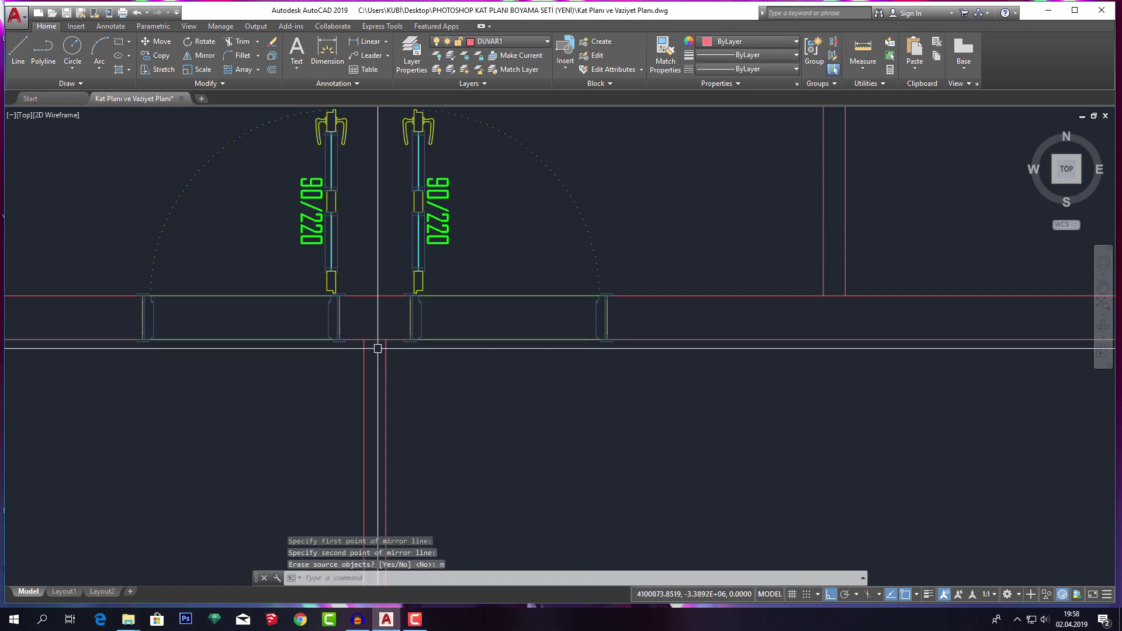
{"action": "left_click", "coordinate": [374, 339]}
{"action": "key", "text": "Delete"}
{"action": "scroll", "coordinate": [494, 306], "scroll_direction": "down", "scroll_amount": 3}
{"action": "scroll", "coordinate": [619, 305], "scroll_direction": "down", "scroll_amount": 2}
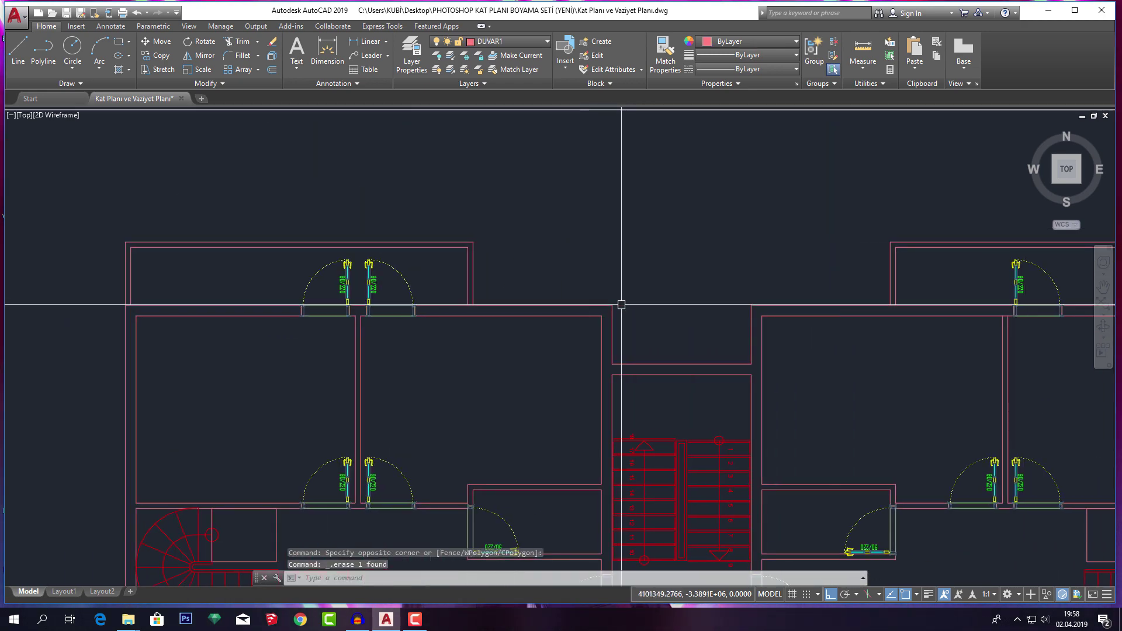
Mirror the next single door about a vertical line, keeping the original.
{"action": "middle_click_drag", "start_coordinate": [619, 306], "coordinate": [434, 310]}
{"action": "scroll", "coordinate": [611, 302], "scroll_direction": "up", "scroll_amount": 5}
{"action": "left_click", "coordinate": [594, 325]}
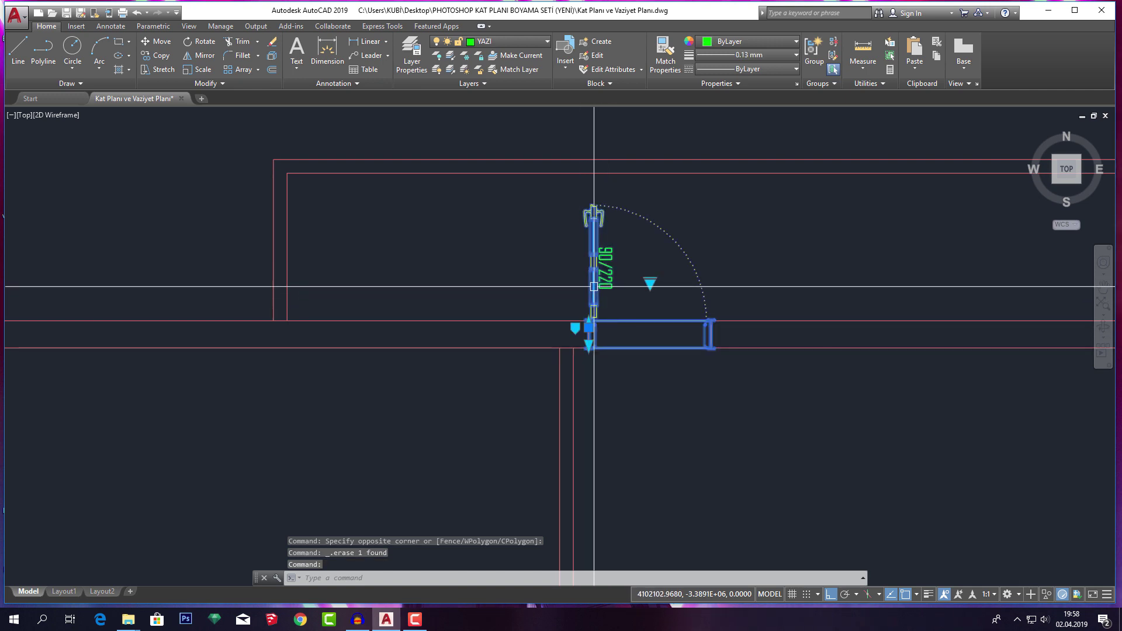
{"action": "type", "text": "mi"}
{"action": "key", "text": "Return"}
{"action": "left_click", "coordinate": [566, 345]}
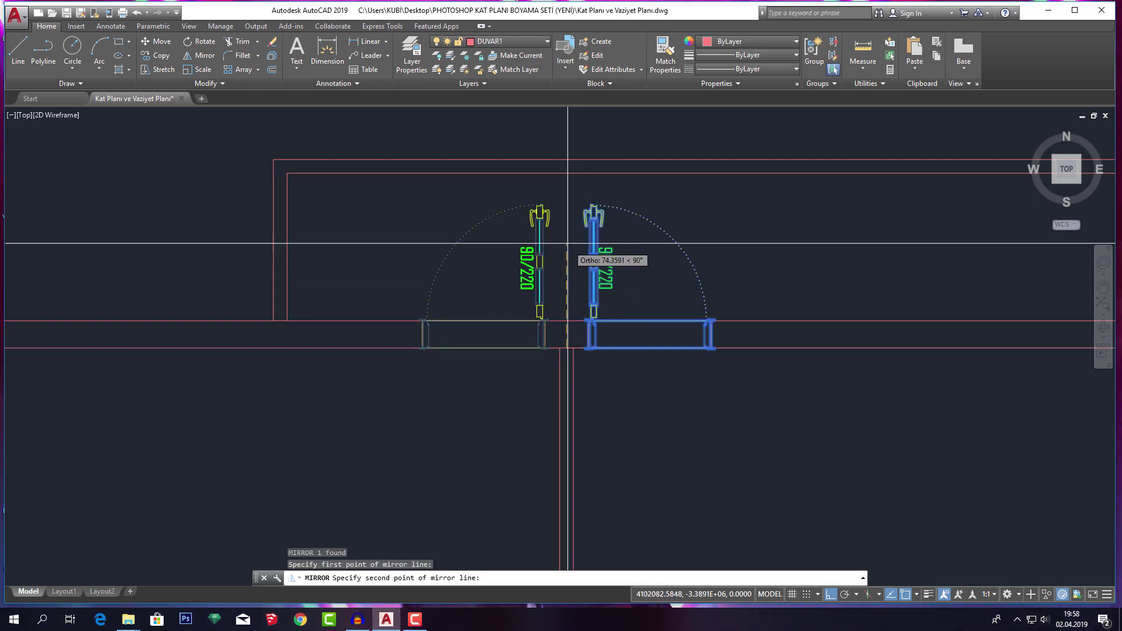
{"action": "left_click", "coordinate": [565, 240]}
{"action": "type", "text": "n"}
{"action": "key", "text": "Return"}
Erase the leftover line beside the second door pair.
{"action": "scroll", "coordinate": [560, 350], "scroll_direction": "up", "scroll_amount": 4}
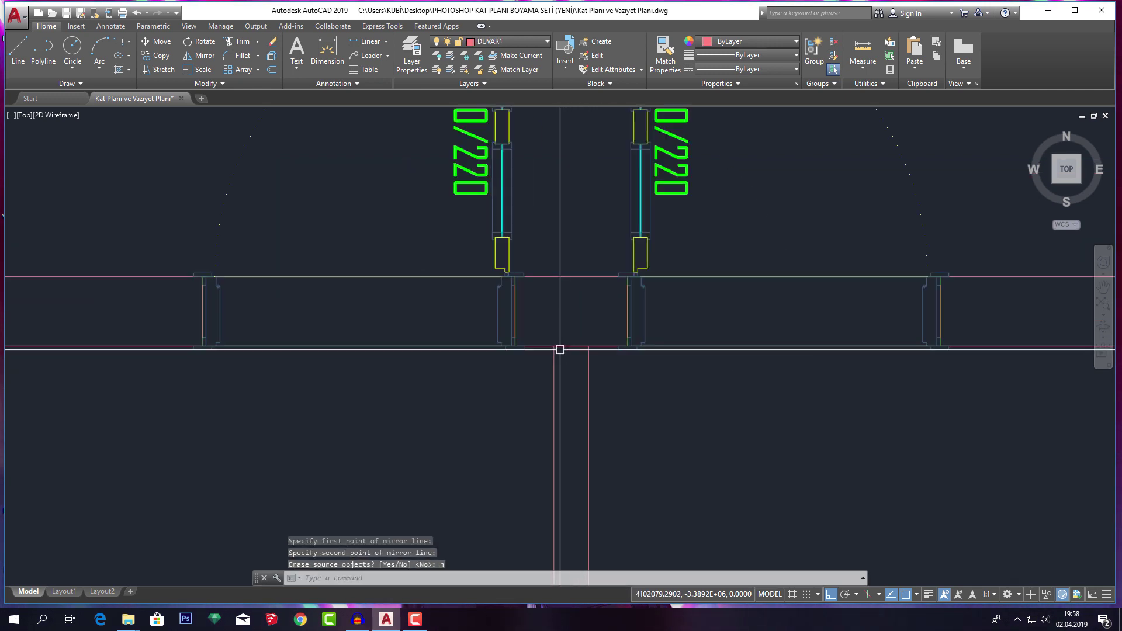
{"action": "key", "text": "Delete"}
{"action": "scroll", "coordinate": [588, 320], "scroll_direction": "down", "scroll_amount": 8}
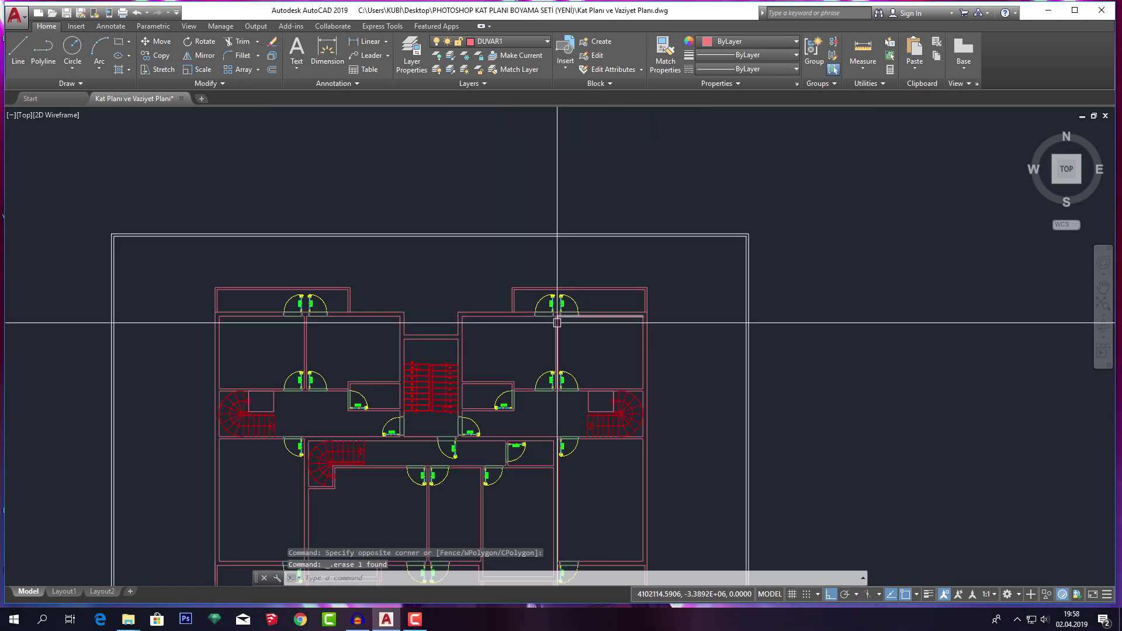
{"action": "scroll", "coordinate": [557, 322], "scroll_direction": "down", "scroll_amount": 3}
{"action": "scroll", "coordinate": [501, 314], "scroll_direction": "up", "scroll_amount": 3}
{"action": "scroll", "coordinate": [501, 313], "scroll_direction": "down", "scroll_amount": 2}
{"action": "scroll", "coordinate": [405, 321], "scroll_direction": "up", "scroll_amount": 2}
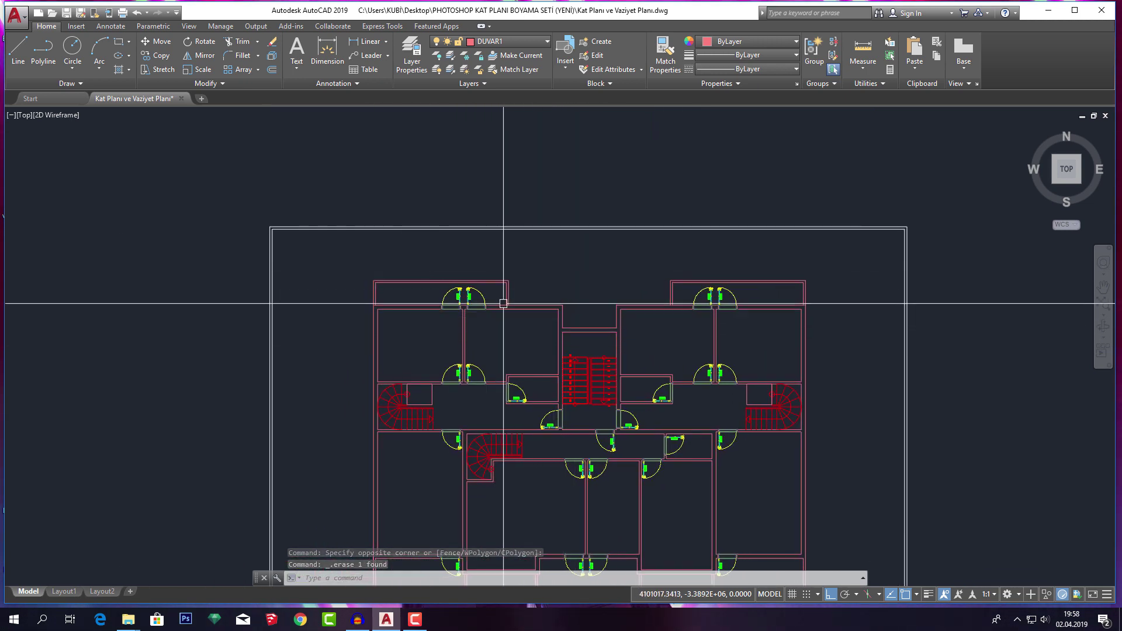
Recentre the plan to frame the upper-left and top rooms.
{"action": "mouse_move", "coordinate": [543, 328]}
{"action": "middle_mouse_down"}
{"action": "mouse_move", "coordinate": [445, 339]}
{"action": "mouse_move", "coordinate": [533, 325]}
{"action": "middle_mouse_up"}
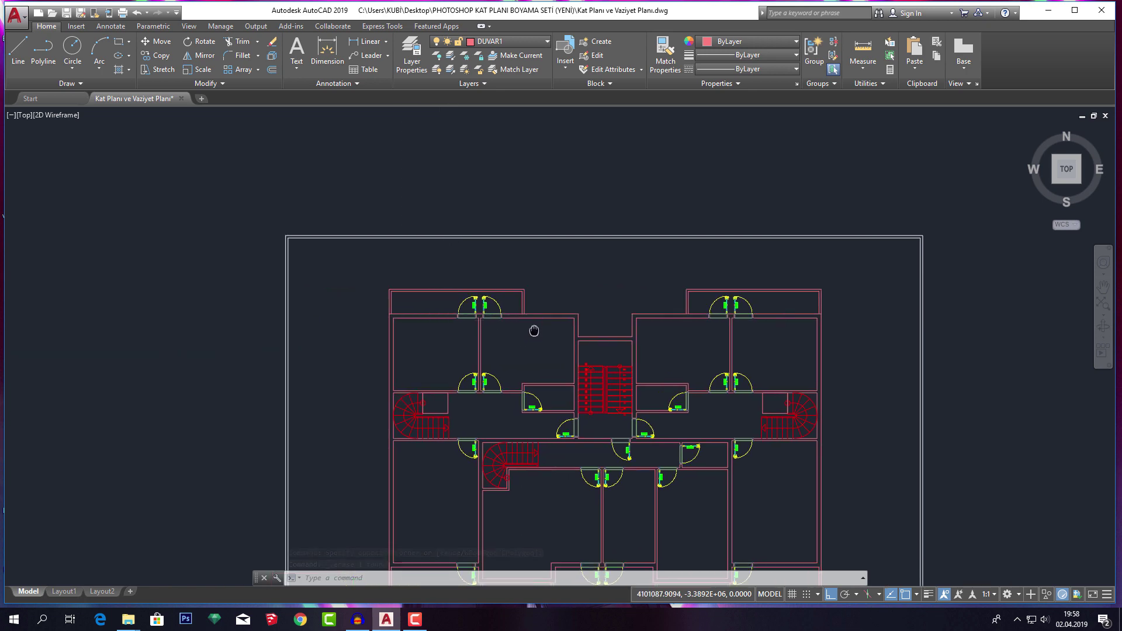
{"action": "scroll", "coordinate": [526, 327], "scroll_direction": "up", "scroll_amount": 4}
{"action": "middle_click_drag", "start_coordinate": [615, 333], "coordinate": [559, 334]}
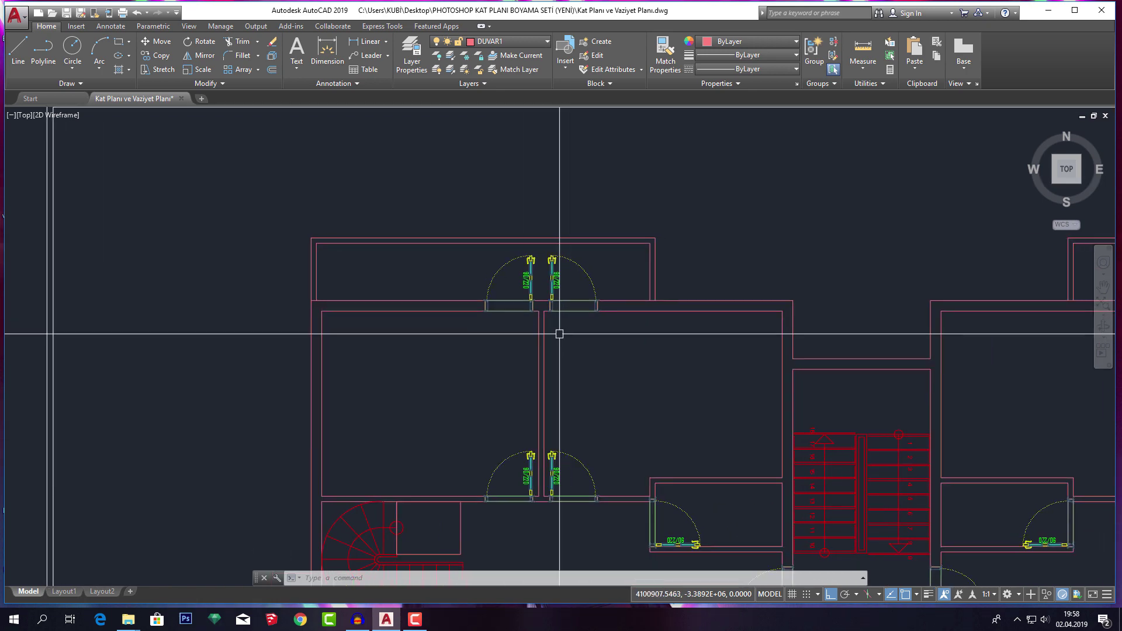
{"action": "scroll", "coordinate": [452, 316], "scroll_direction": "up", "scroll_amount": 2}
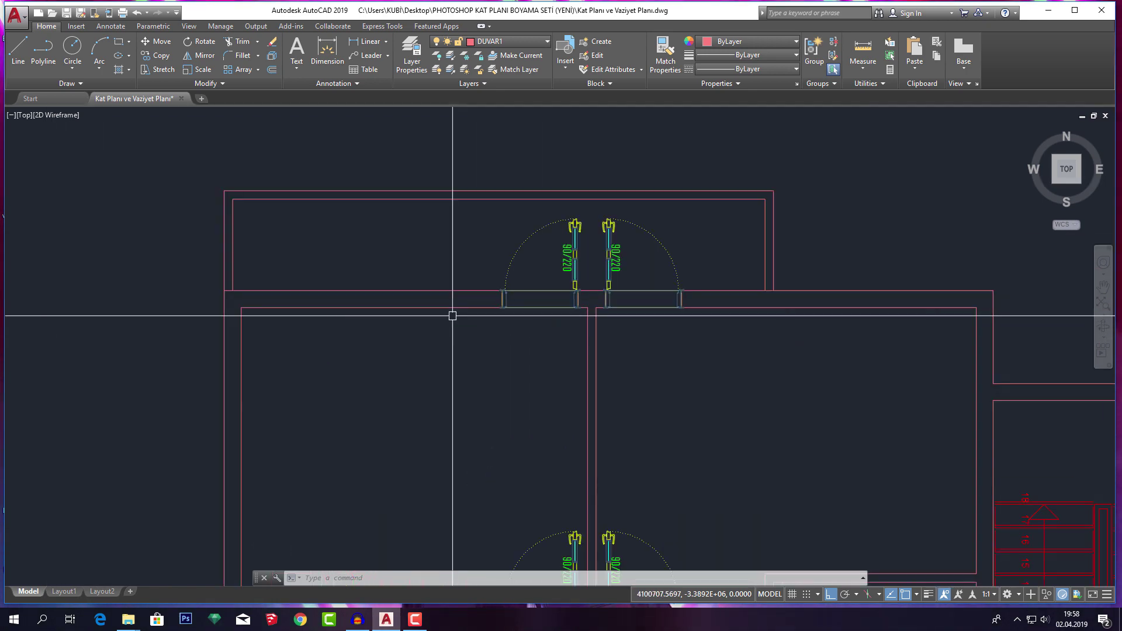
{"action": "scroll", "coordinate": [454, 312], "scroll_direction": "down", "scroll_amount": 2}
{"action": "middle_click_drag", "start_coordinate": [461, 321], "coordinate": [495, 330]}
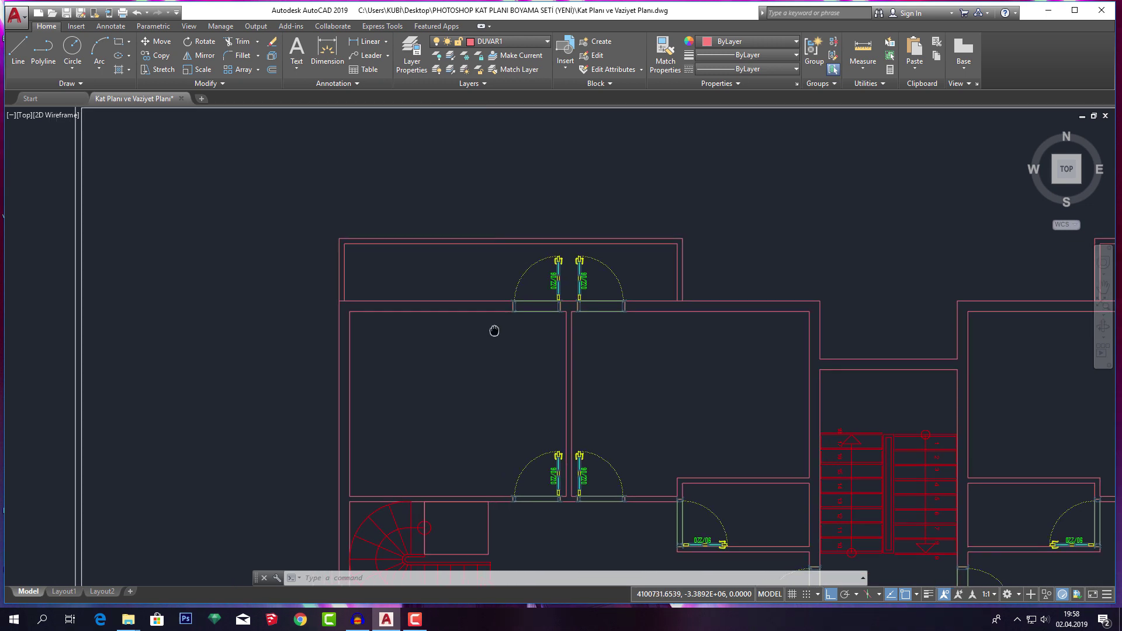
Maximise the window and enable Perpendicular, Nearest, Apparent Intersection and Parallel object snaps.
{"action": "type", "text": "rec"}
{"action": "scroll", "coordinate": [423, 307], "scroll_direction": "up", "scroll_amount": 5}
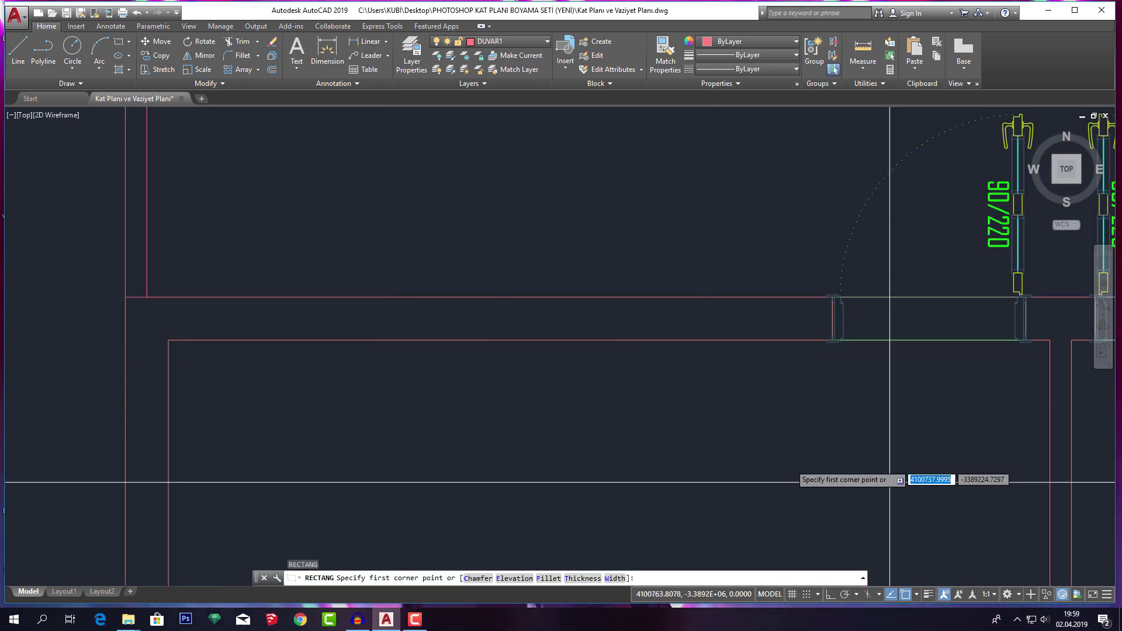
{"action": "left_click", "coordinate": [1074, 10]}
{"action": "key", "text": "Escape"}
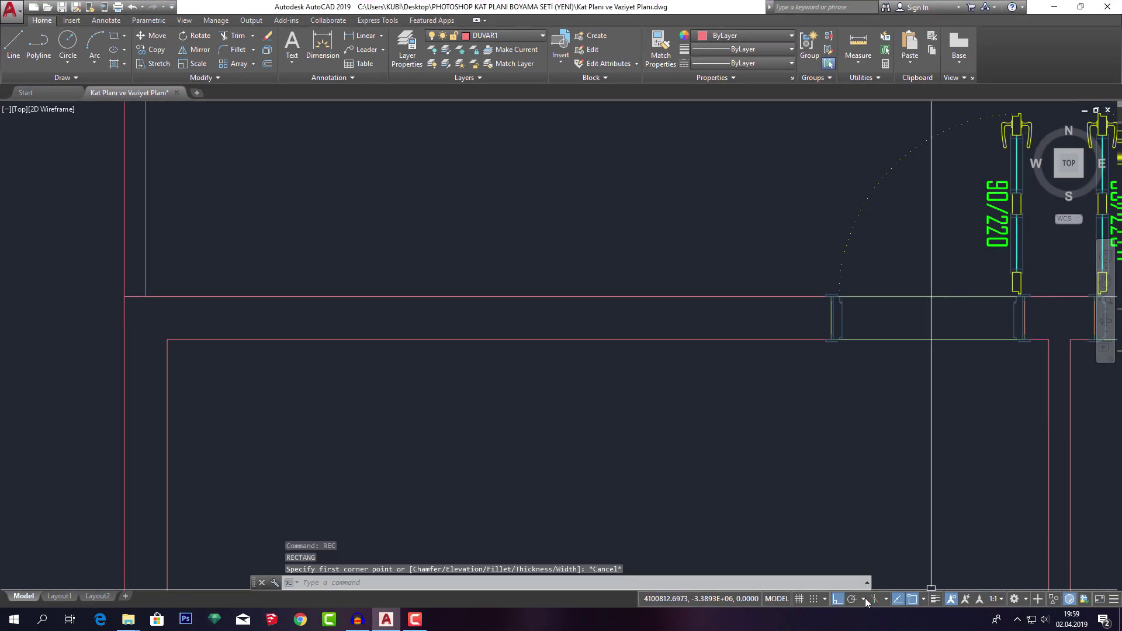
{"action": "right_click", "coordinate": [911, 598]}
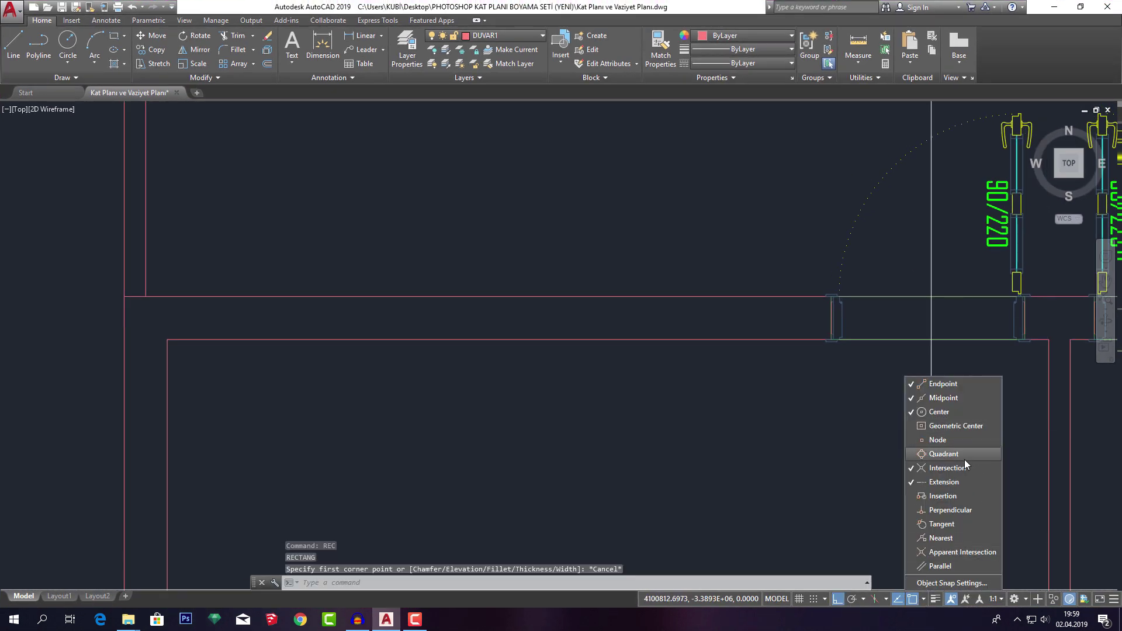
{"action": "left_click", "coordinate": [960, 511]}
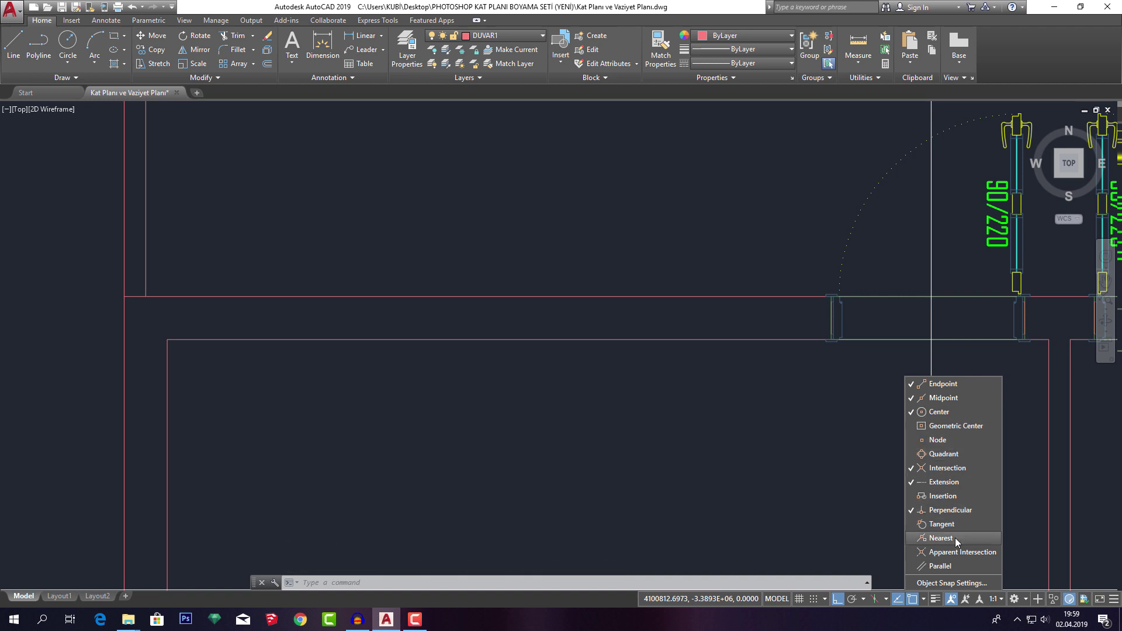
{"action": "left_click", "coordinate": [954, 538]}
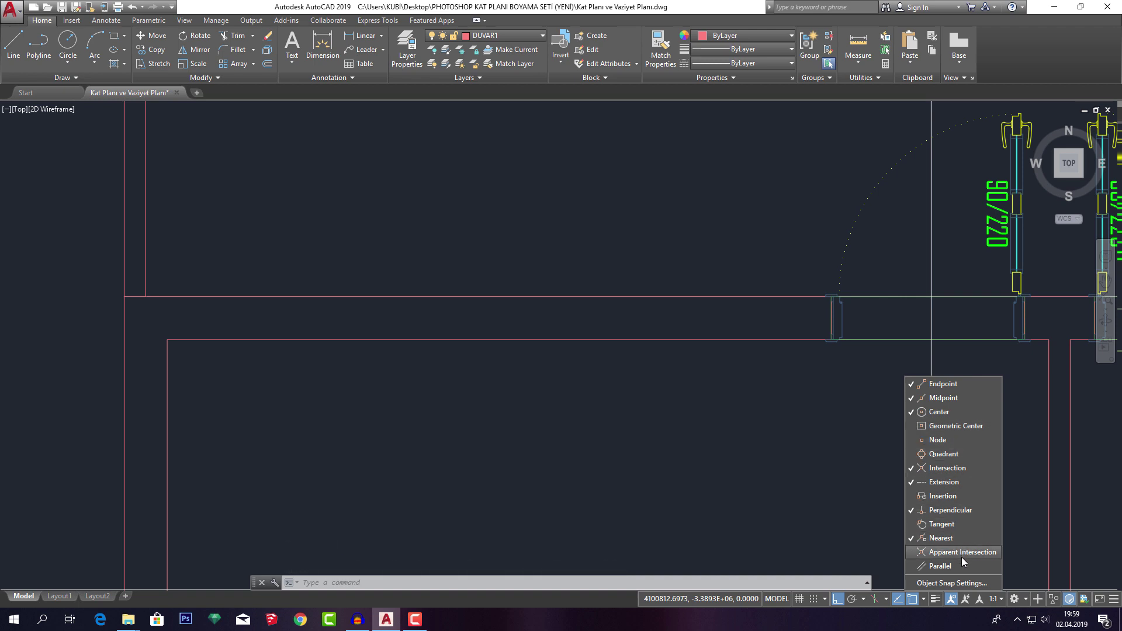
{"action": "left_click", "coordinate": [959, 553]}
{"action": "left_click", "coordinate": [956, 563]}
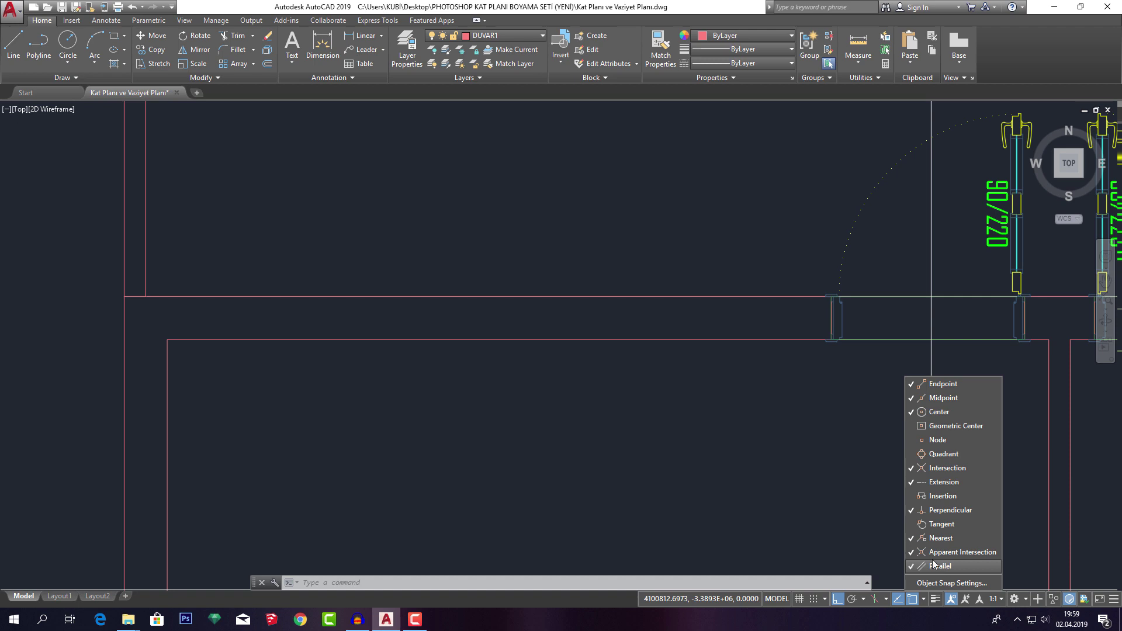
{"action": "key", "text": "Escape"}
{"action": "key", "text": "Escape"}
Draw a short vertical line across the top wall.
{"action": "scroll", "coordinate": [714, 300], "scroll_direction": "down", "scroll_amount": 2}
{"action": "scroll", "coordinate": [664, 288], "scroll_direction": "down", "scroll_amount": 1}
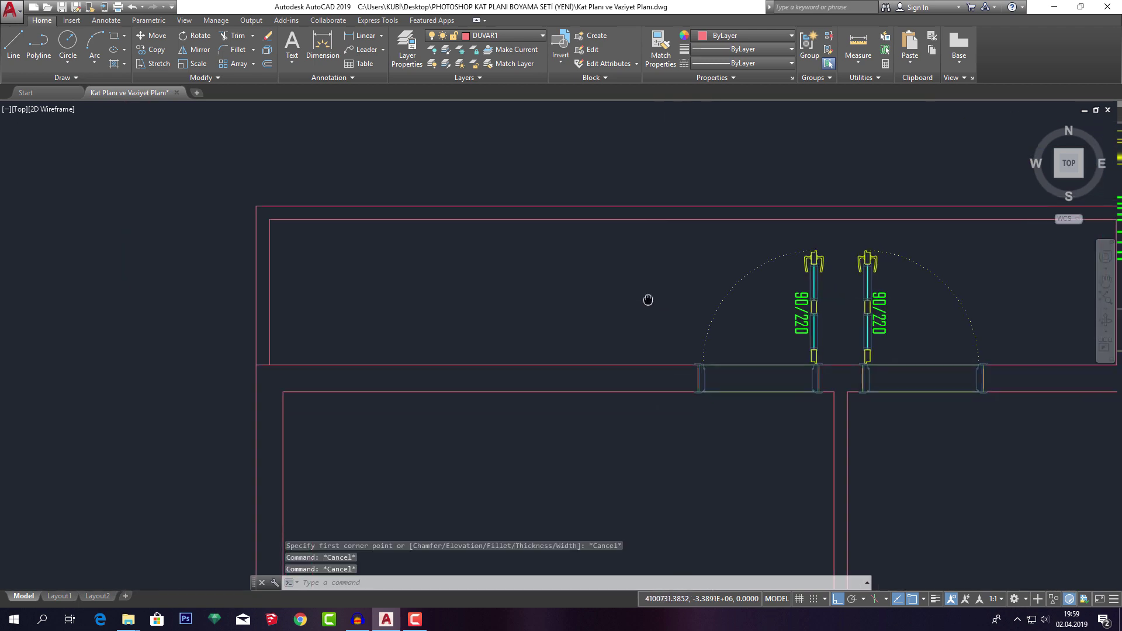
{"action": "scroll", "coordinate": [625, 338], "scroll_direction": "up", "scroll_amount": 2}
{"action": "key", "text": "l"}
{"action": "key", "text": "Return"}
{"action": "scroll", "coordinate": [610, 365], "scroll_direction": "up", "scroll_amount": 1}
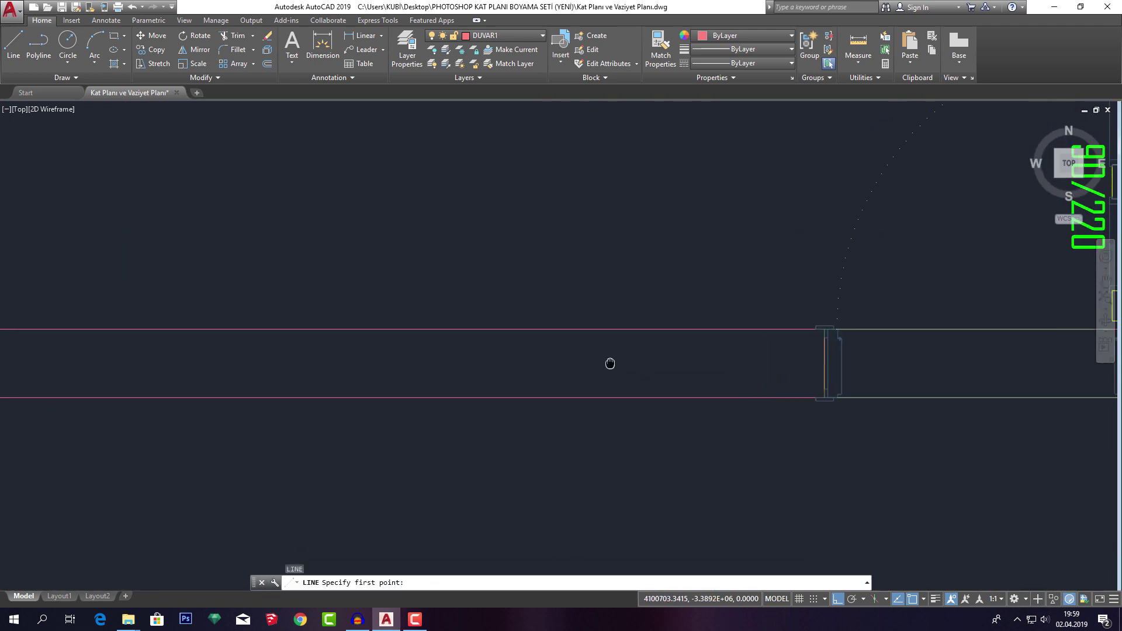
{"action": "scroll", "coordinate": [611, 362], "scroll_direction": "up", "scroll_amount": 1}
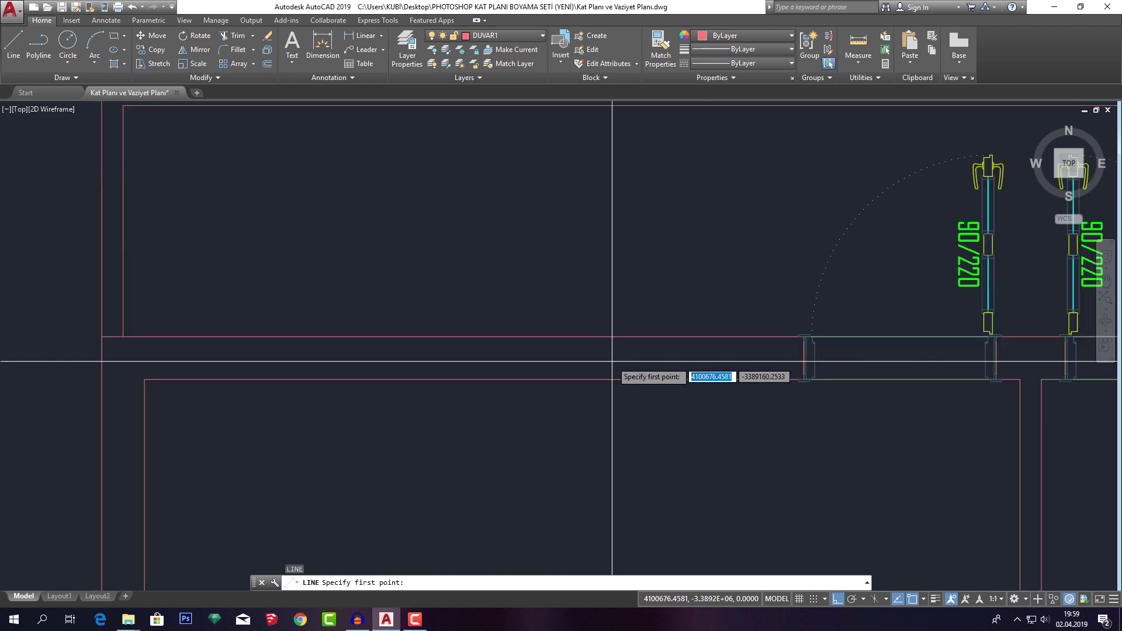
{"action": "left_click", "coordinate": [581, 379]}
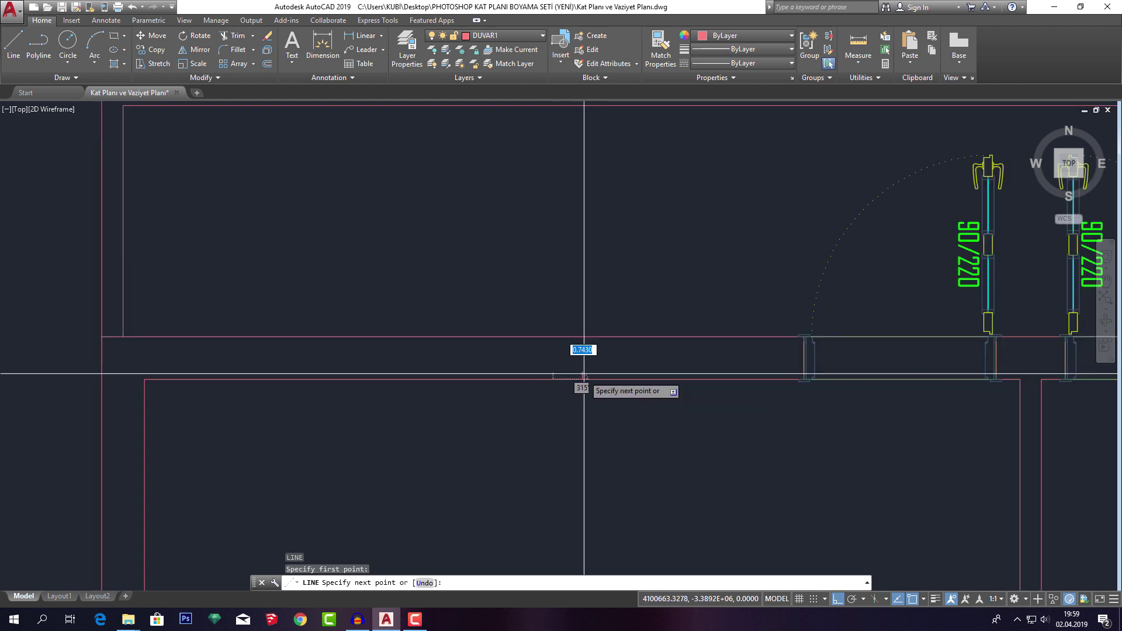
{"action": "left_click", "coordinate": [582, 337]}
{"action": "key", "text": "Escape"}
Start an offset and a second line, cancelling both.
{"action": "key", "text": "o"}
{"action": "key", "text": "Return"}
{"action": "scroll", "coordinate": [608, 351], "scroll_direction": "down", "scroll_amount": 2}
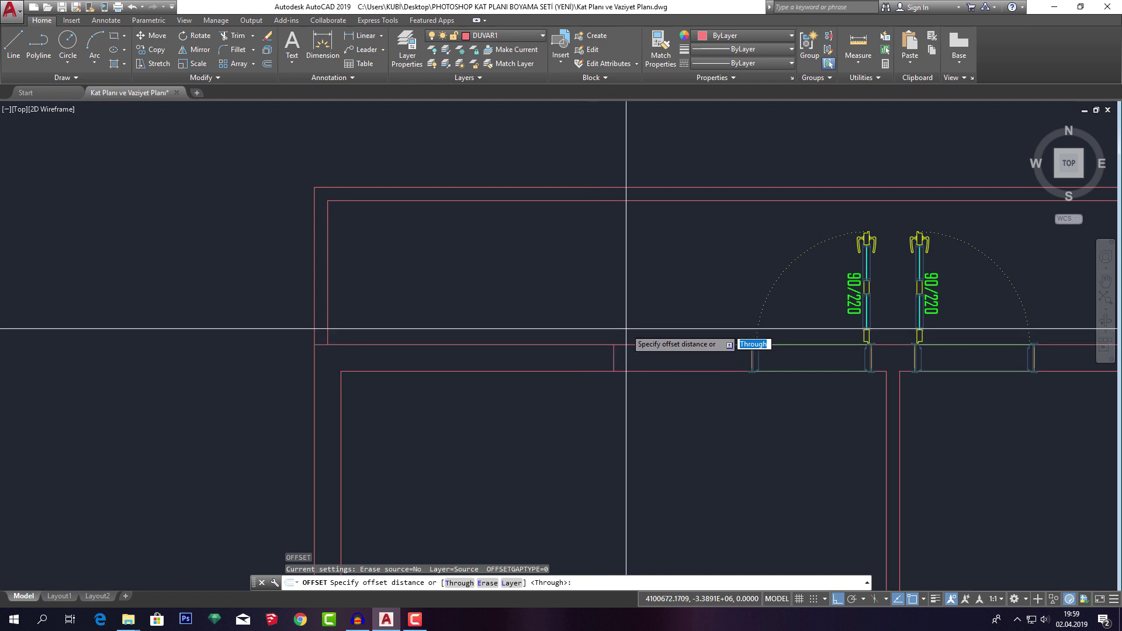
{"action": "key", "text": "Escape"}
{"action": "key", "text": "l"}
{"action": "key", "text": "Return"}
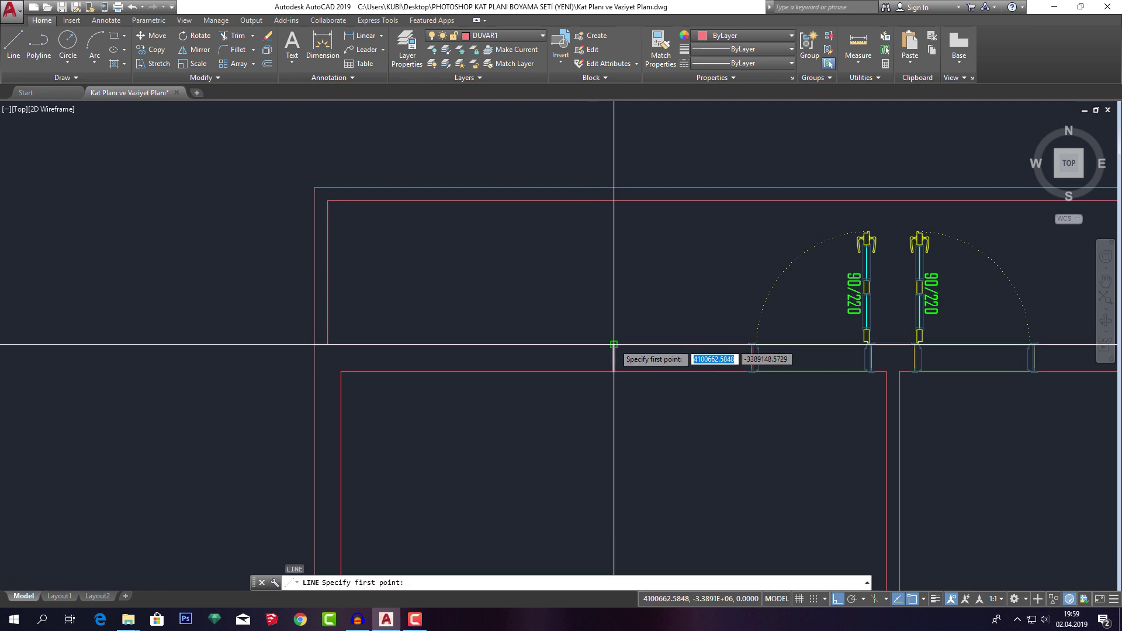
{"action": "left_click", "coordinate": [614, 343]}
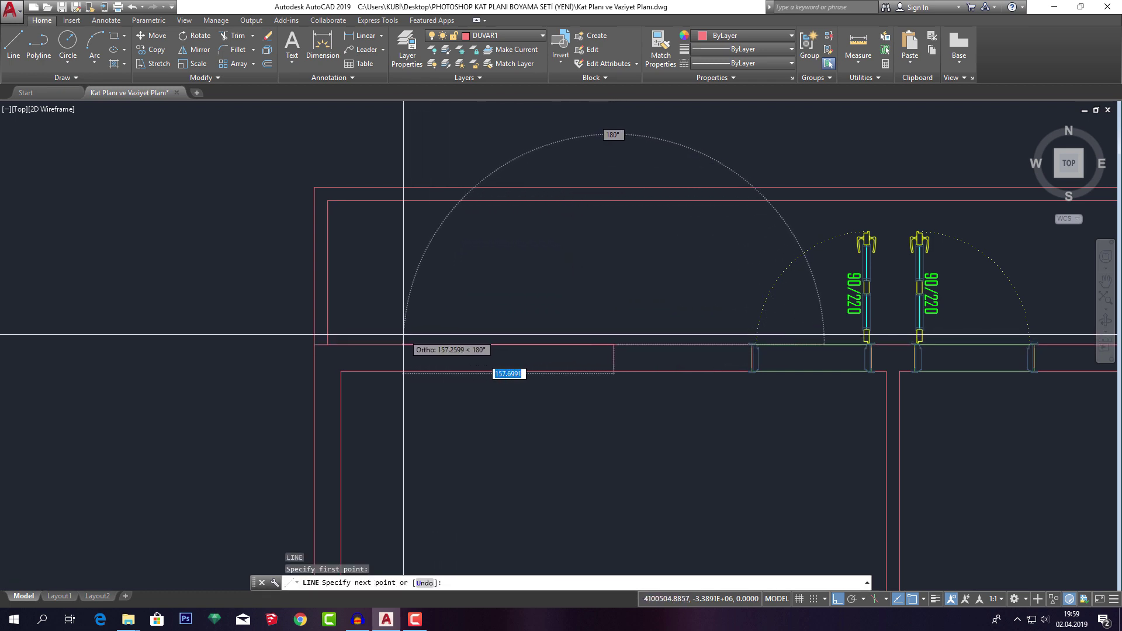
{"action": "key", "text": "Escape"}
{"action": "key", "text": "Escape"}
Offset the short wall line 160 units to the left.
{"action": "left_click", "coordinate": [616, 358]}
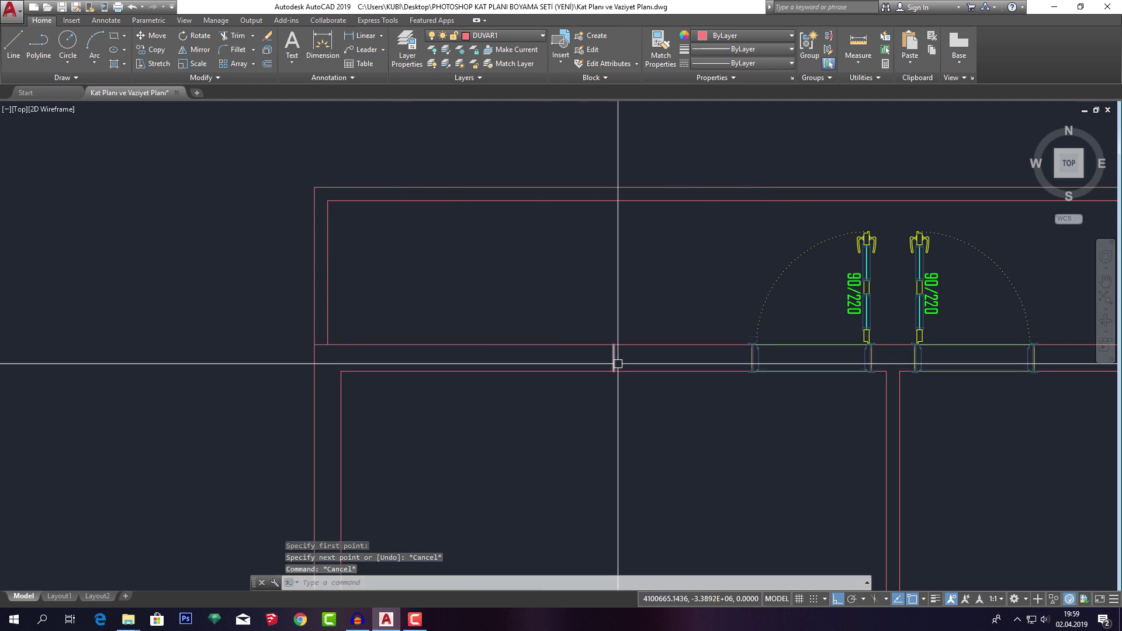
{"action": "type", "text": "d"}
{"action": "key", "text": "Return"}
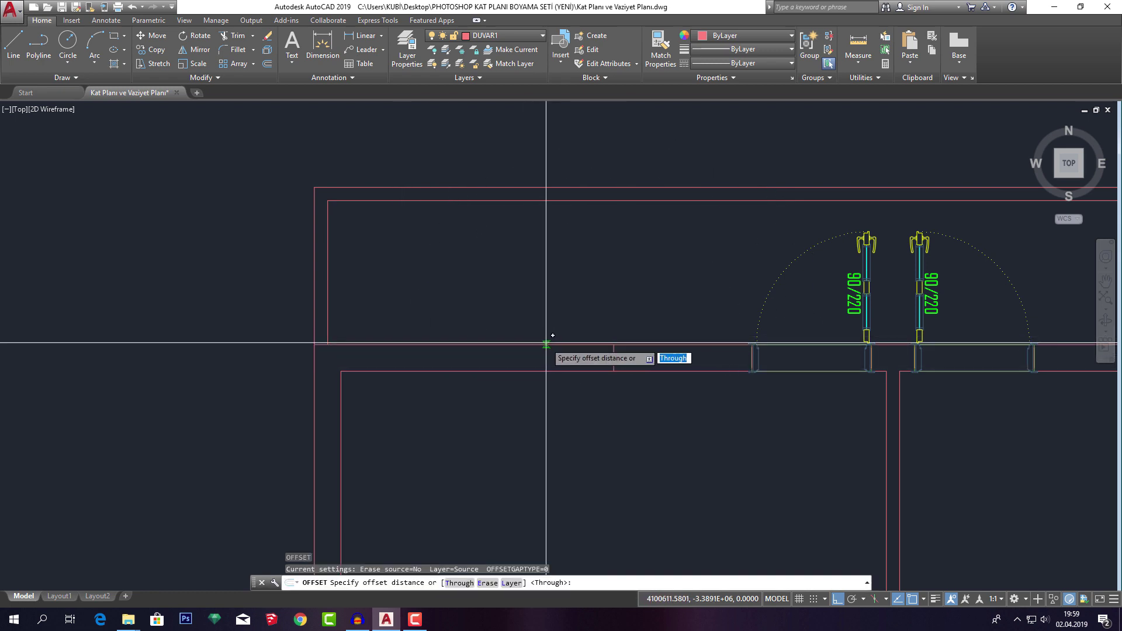
{"action": "key", "text": "Return"}
{"action": "left_click", "coordinate": [501, 342]}
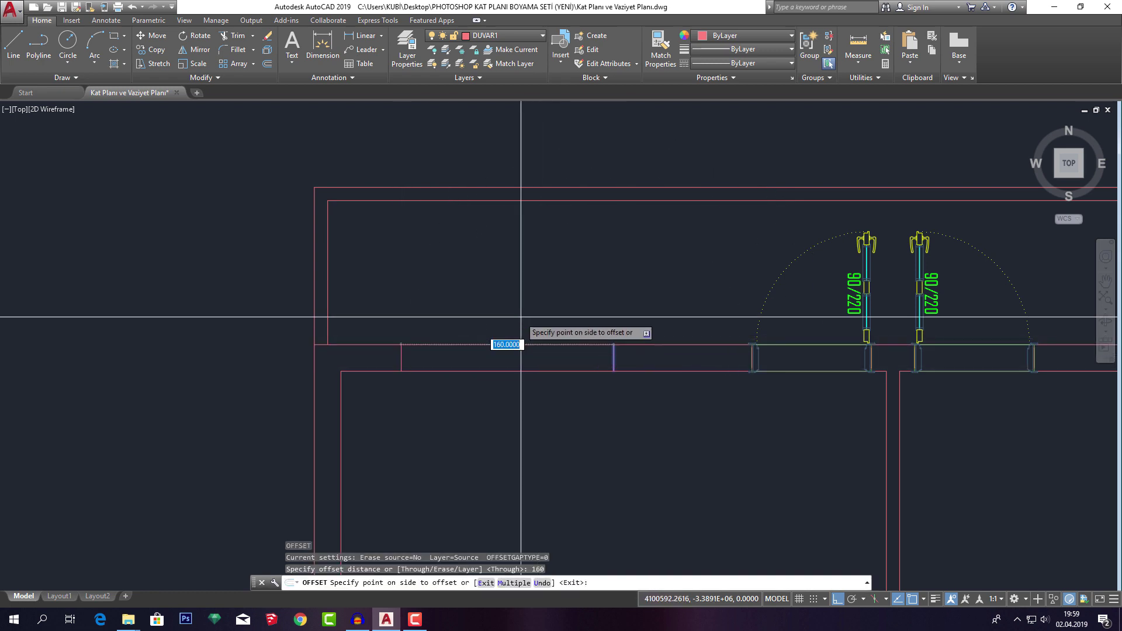
{"action": "left_click", "coordinate": [521, 307]}
{"action": "key", "text": "Escape"}
{"action": "key", "text": "Escape"}
{"action": "scroll", "coordinate": [574, 303], "scroll_direction": "down", "scroll_amount": 4}
{"action": "scroll", "coordinate": [534, 316], "scroll_direction": "up", "scroll_amount": 2}
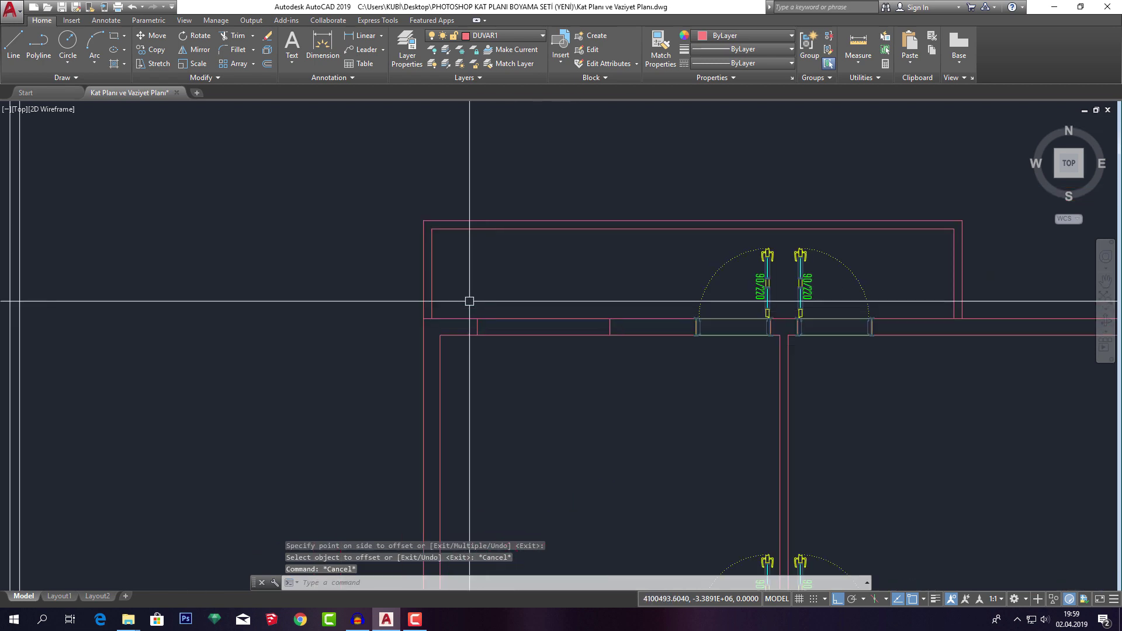
{"action": "left_click", "coordinate": [468, 301]}
Select the two short wall lines and start a copy, then cancel it.
{"action": "left_click", "coordinate": [613, 368]}
{"action": "type", "text": "co"}
{"action": "key", "text": "Return"}
{"action": "scroll", "coordinate": [771, 371], "scroll_direction": "down", "scroll_amount": 3}
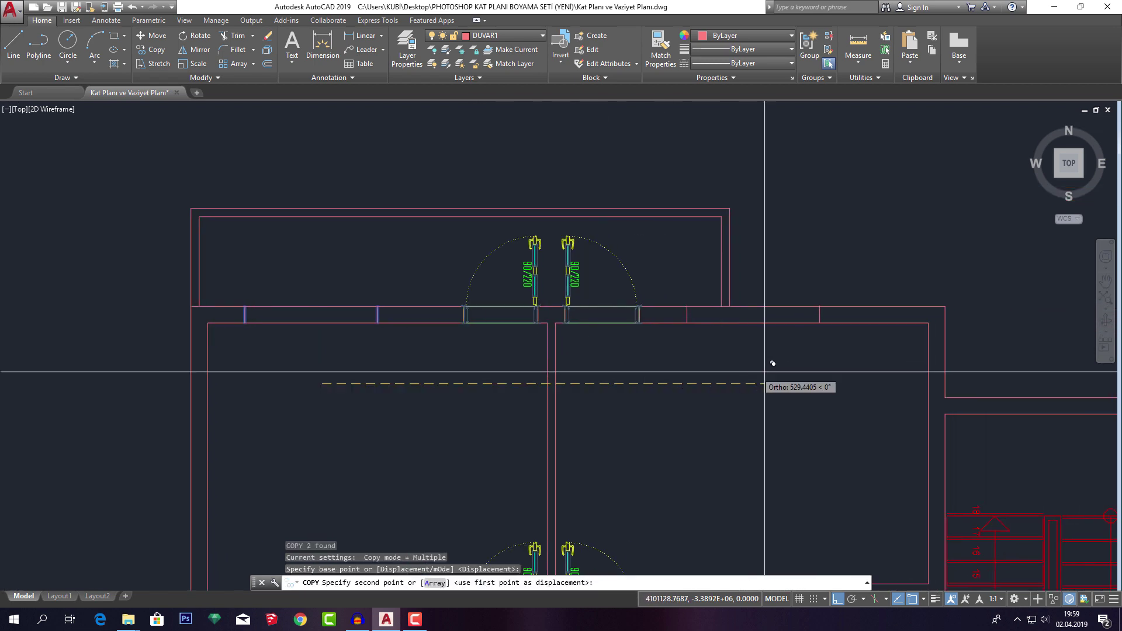
{"action": "scroll", "coordinate": [814, 349], "scroll_direction": "down", "scroll_amount": 3}
{"action": "key", "text": "Escape"}
{"action": "scroll", "coordinate": [702, 370], "scroll_direction": "up", "scroll_amount": 2}
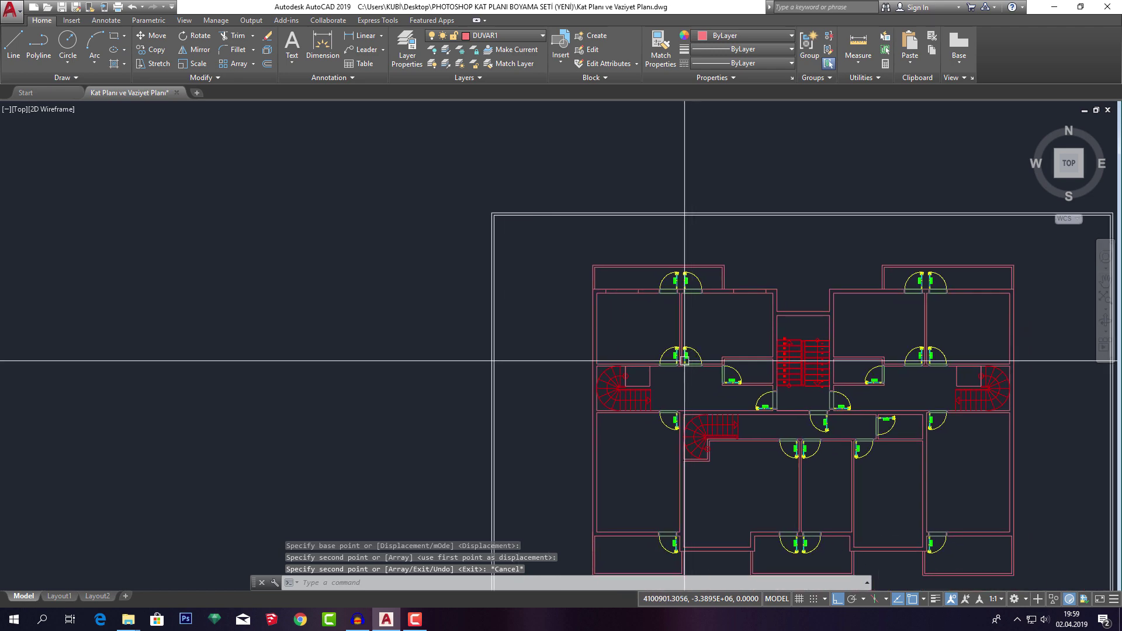
{"action": "scroll", "coordinate": [614, 295], "scroll_direction": "up", "scroll_amount": 2}
Copy the upper-room short wall line 1200 units straight down.
{"action": "left_click", "coordinate": [555, 240]}
{"action": "left_click", "coordinate": [668, 303]}
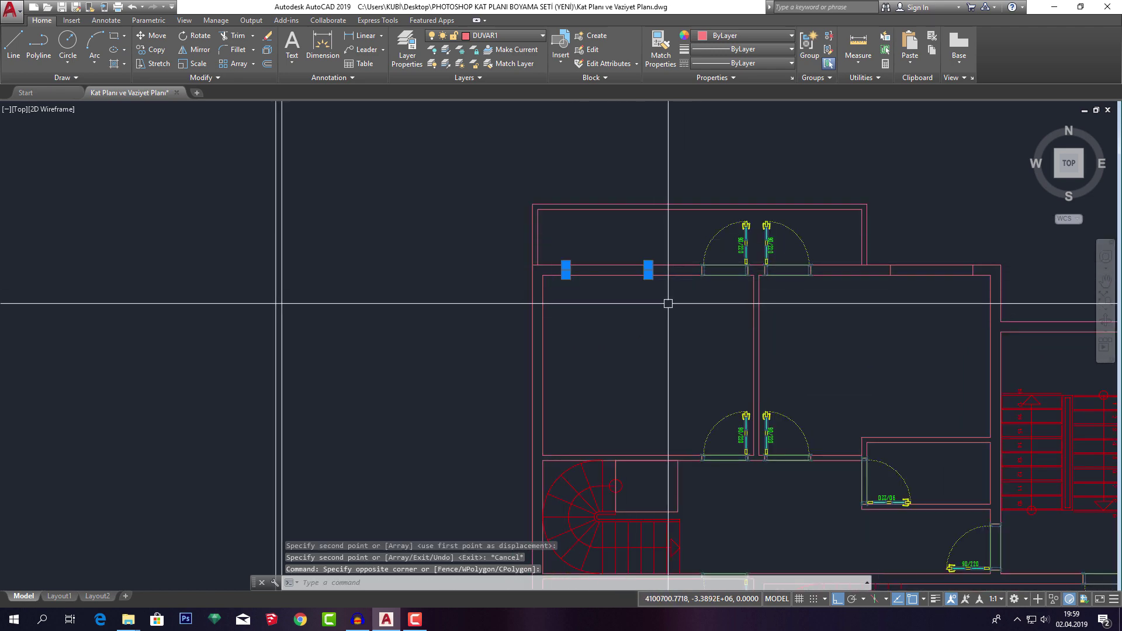
{"action": "type", "text": "co"}
{"action": "key", "text": "Return"}
{"action": "left_click", "coordinate": [652, 271]}
{"action": "scroll", "coordinate": [653, 322], "scroll_direction": "down", "scroll_amount": 3}
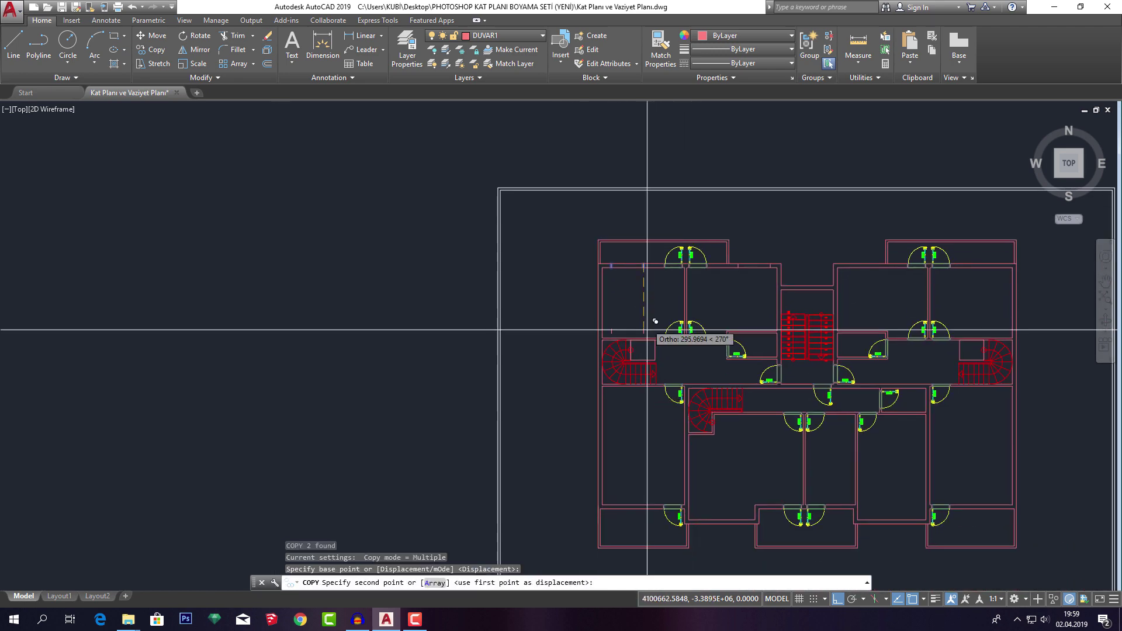
{"action": "scroll", "coordinate": [643, 383], "scroll_direction": "up", "scroll_amount": 5}
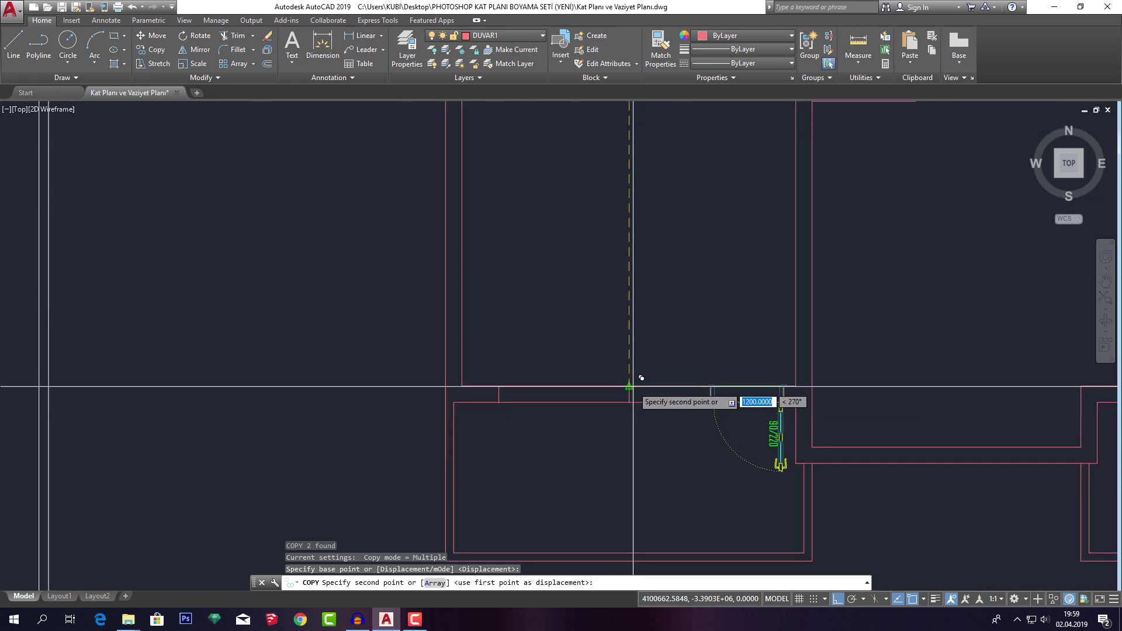
{"action": "scroll", "coordinate": [629, 386], "scroll_direction": "up", "scroll_amount": 2}
{"action": "left_click", "coordinate": [621, 403]}
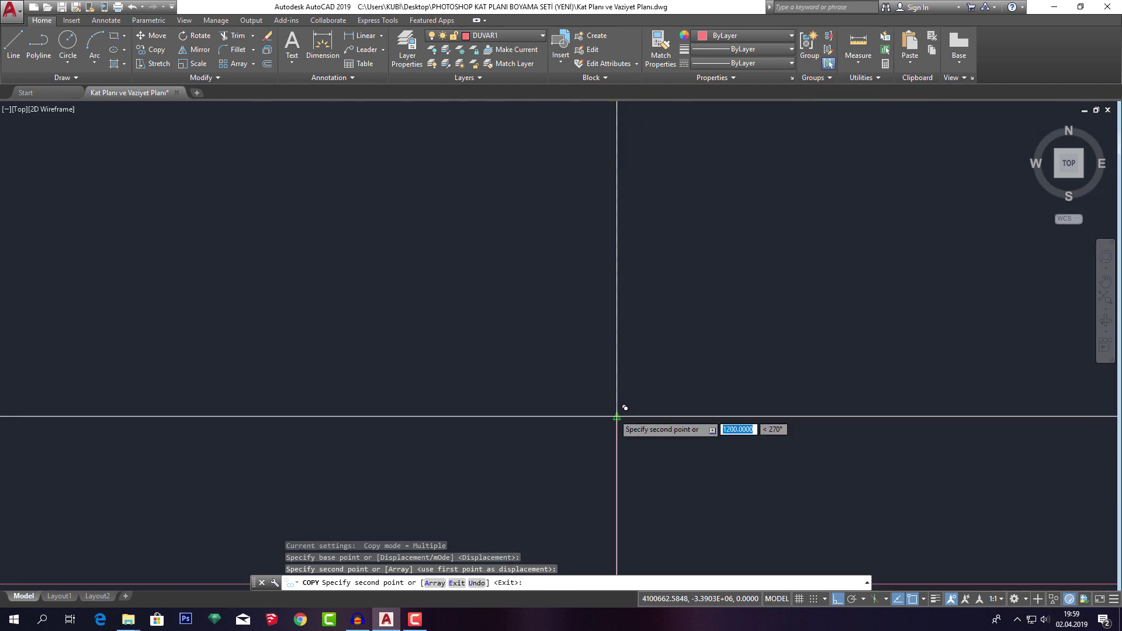
{"action": "scroll", "coordinate": [621, 403], "scroll_direction": "down", "scroll_amount": 4}
{"action": "key", "text": "Escape"}
{"action": "scroll", "coordinate": [663, 338], "scroll_direction": "down", "scroll_amount": 4}
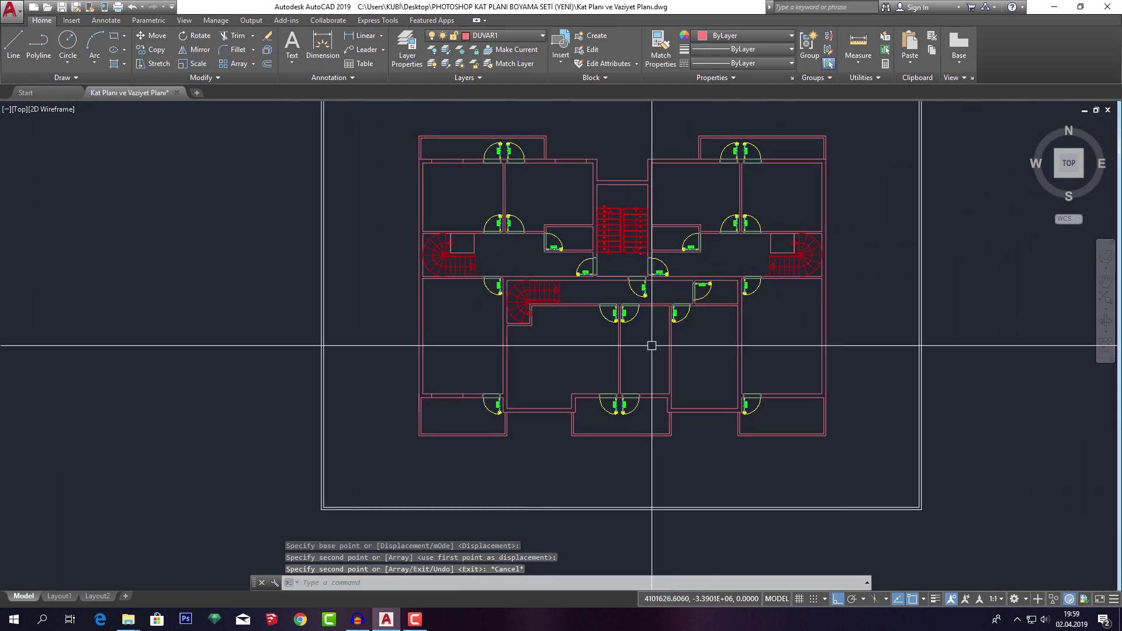
Draw a short vertical guide line across the lower corridor wall beside the doors.
{"action": "scroll", "coordinate": [534, 408], "scroll_direction": "up", "scroll_amount": 2}
{"action": "scroll", "coordinate": [533, 408], "scroll_direction": "up", "scroll_amount": 4}
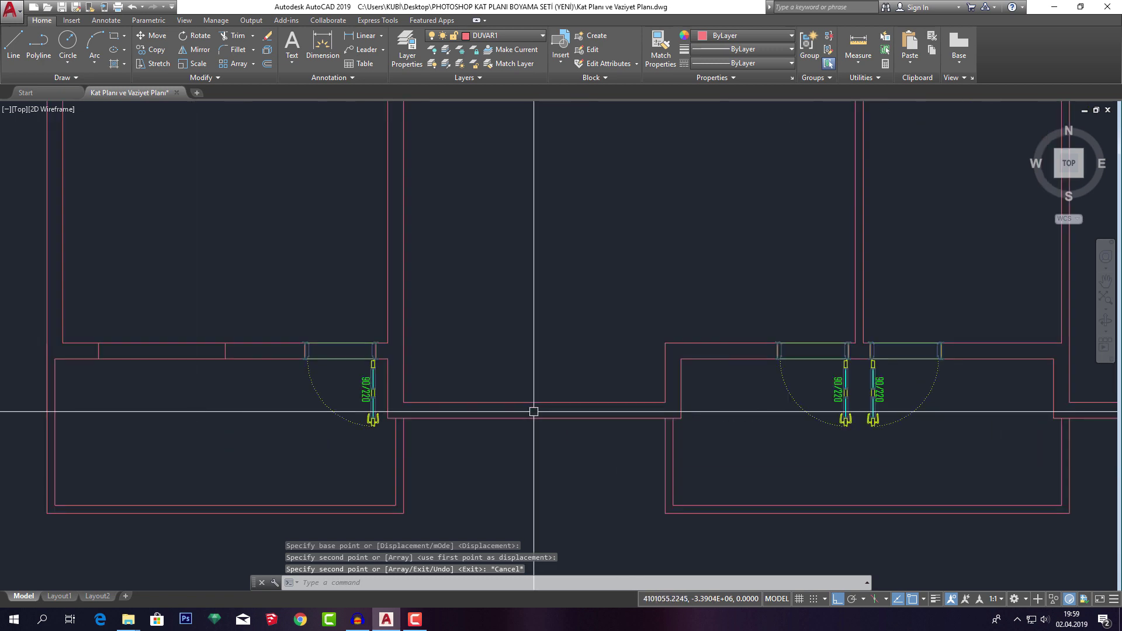
{"action": "middle_click_drag", "start_coordinate": [534, 407], "coordinate": [614, 401]}
{"action": "left_click", "coordinate": [214, 335]}
{"action": "left_click", "coordinate": [347, 399]}
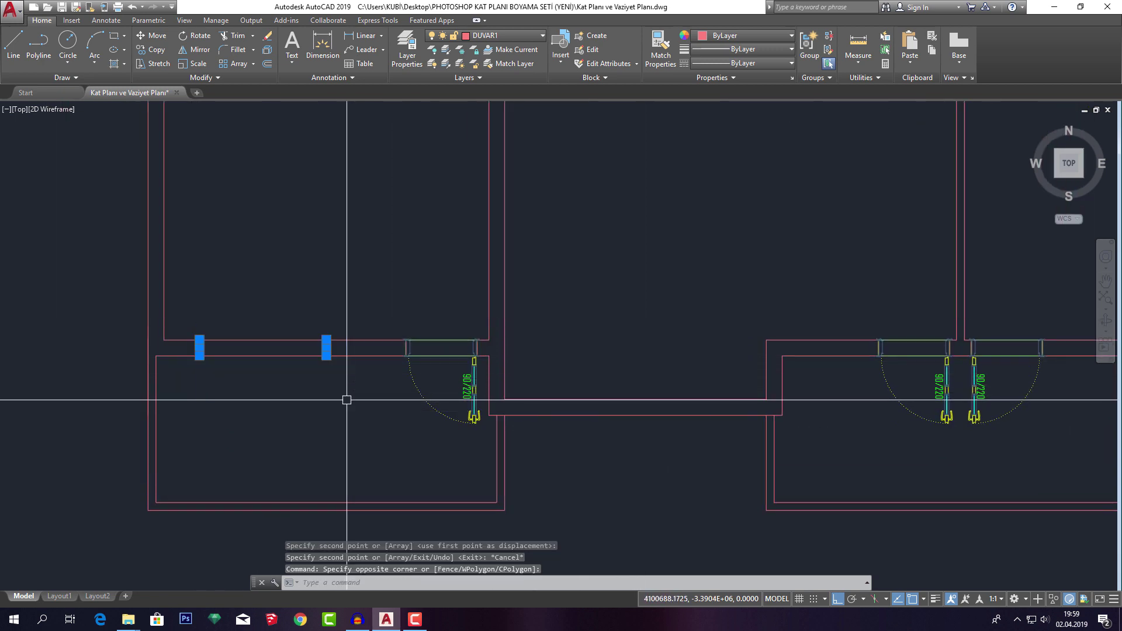
{"action": "type", "text": "l"}
{"action": "key", "text": "Return"}
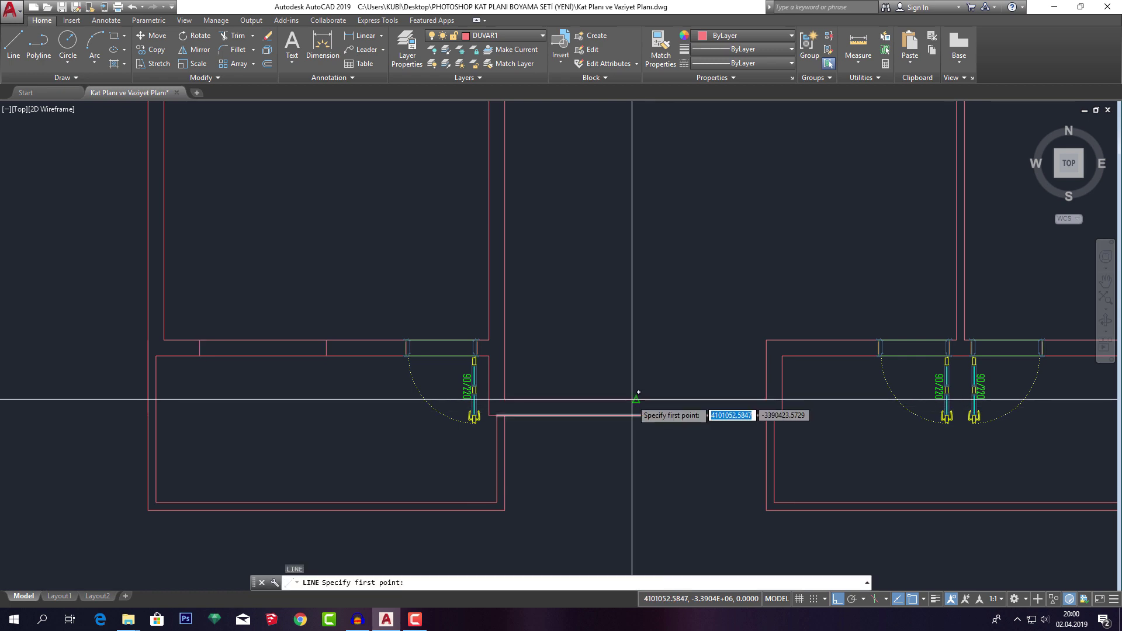
{"action": "left_click", "coordinate": [641, 399]}
{"action": "left_click", "coordinate": [635, 415]}
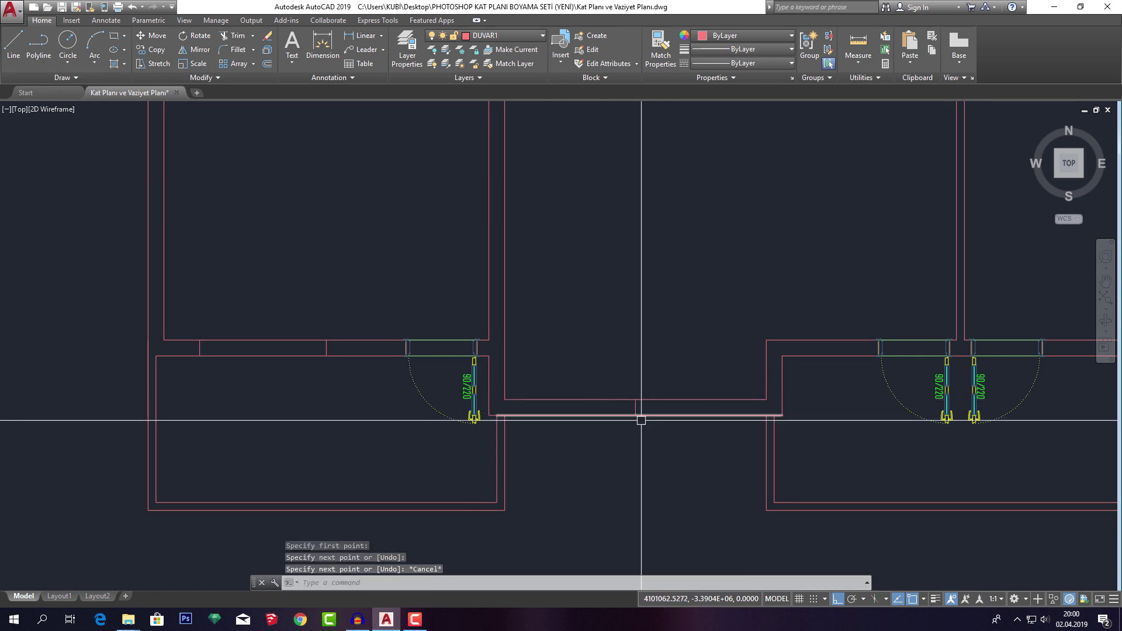
{"action": "key", "text": "Escape"}
Offset the guide line 80 units to form jamb lines, then erase the central guide.
{"action": "scroll", "coordinate": [637, 412], "scroll_direction": "up", "scroll_amount": 4}
{"action": "left_click", "coordinate": [643, 412]}
{"action": "type", "text": "o"}
{"action": "key", "text": "Return"}
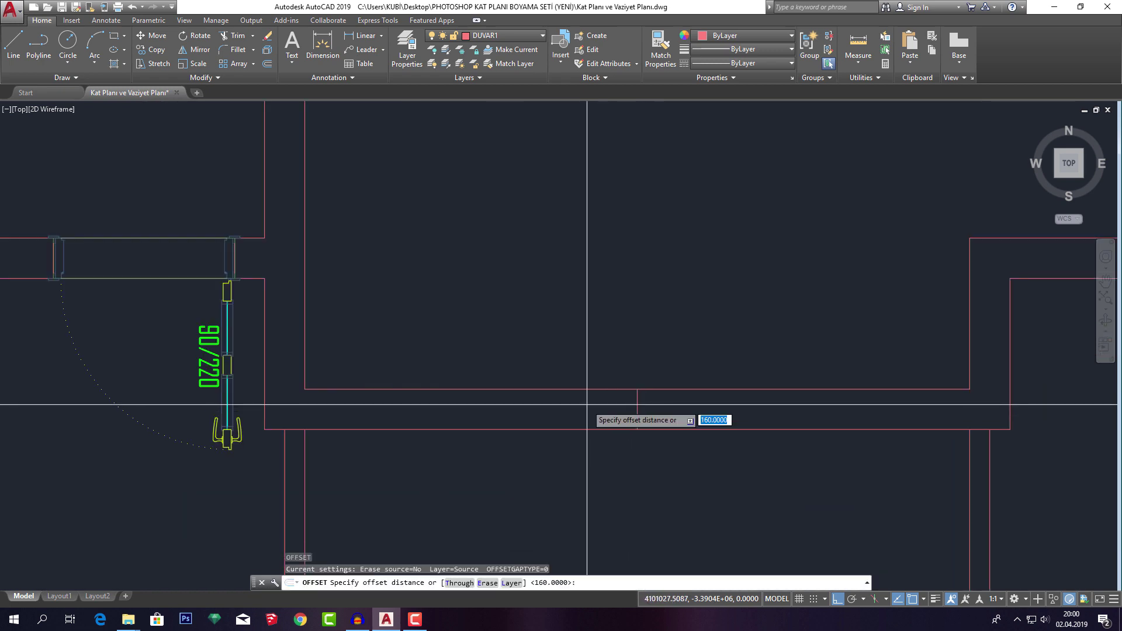
{"action": "type", "text": "80"}
{"action": "key", "text": "Return"}
{"action": "left_click", "coordinate": [507, 328]}
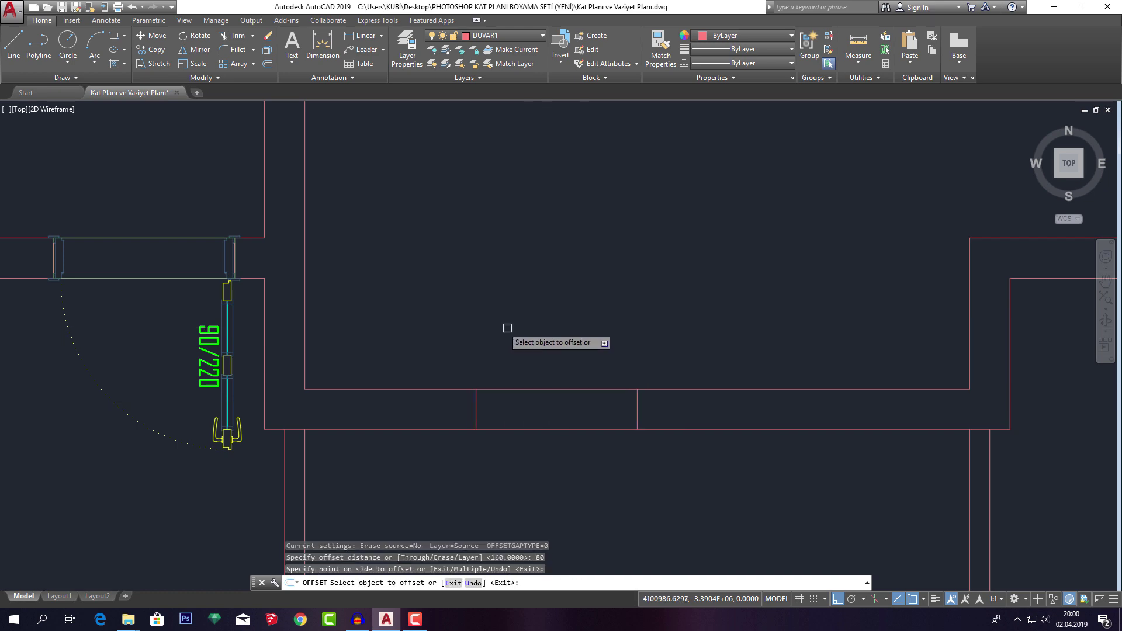
{"action": "key", "text": "Escape"}
{"action": "left_click_drag", "start_coordinate": [682, 408], "coordinate": [601, 395]}
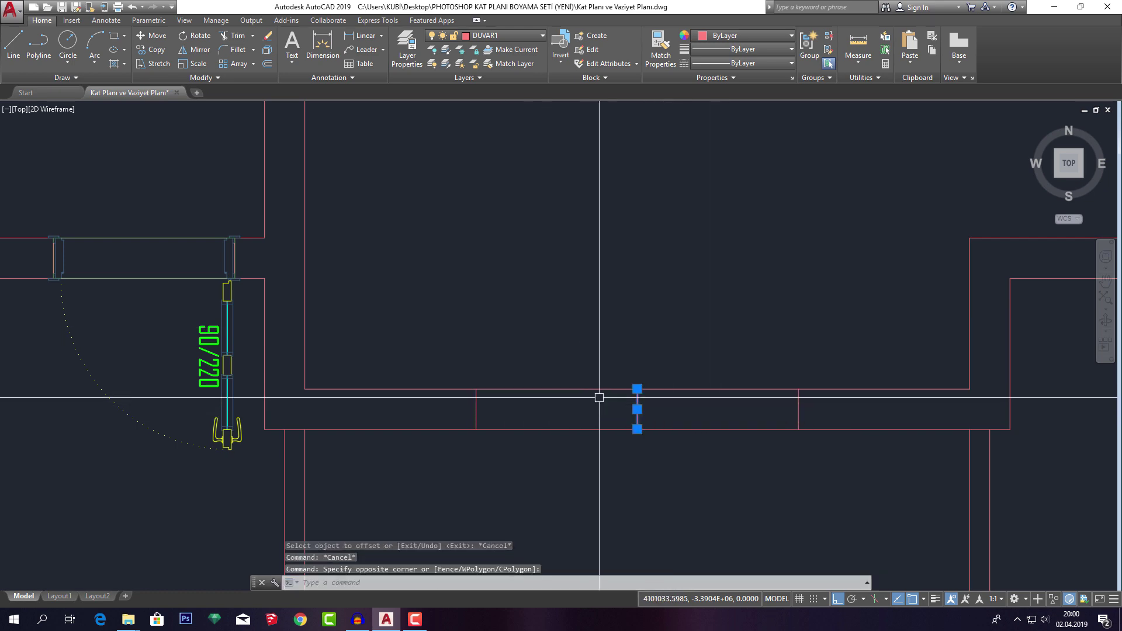
{"action": "key", "text": "Delete"}
{"action": "scroll", "coordinate": [602, 395], "scroll_direction": "down", "scroll_amount": 5}
{"action": "scroll", "coordinate": [728, 398], "scroll_direction": "down", "scroll_amount": 2}
{"action": "scroll", "coordinate": [728, 398], "scroll_direction": "up", "scroll_amount": 1}
Draw a second short guide line across the lower wall further right.
{"action": "scroll", "coordinate": [641, 408], "scroll_direction": "up", "scroll_amount": 3}
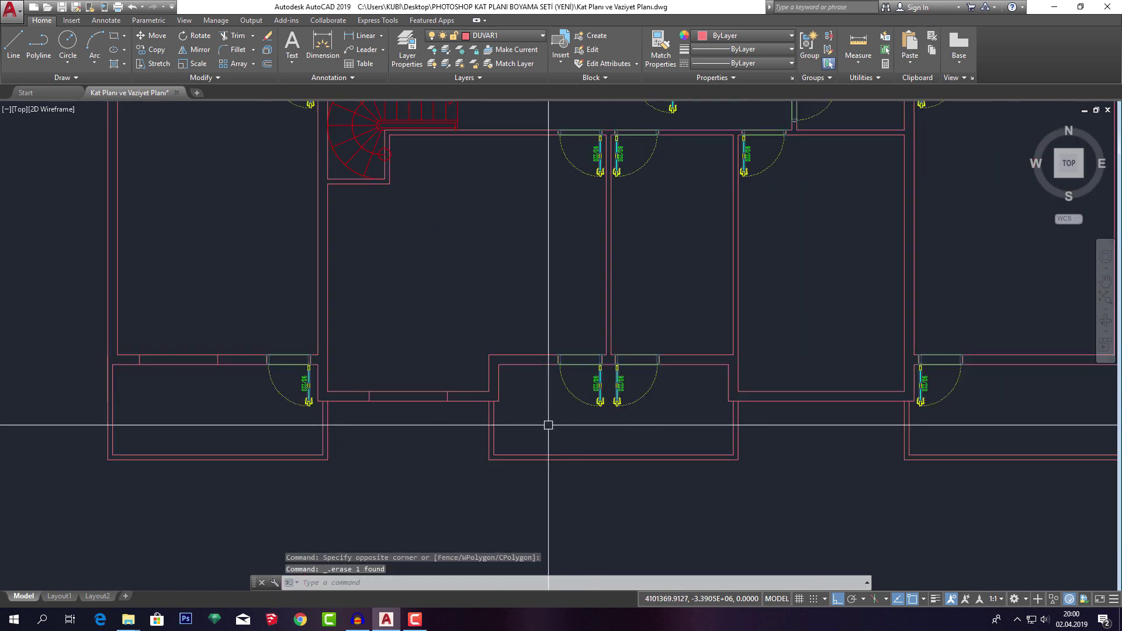
{"action": "type", "text": "l"}
{"action": "key", "text": "Return"}
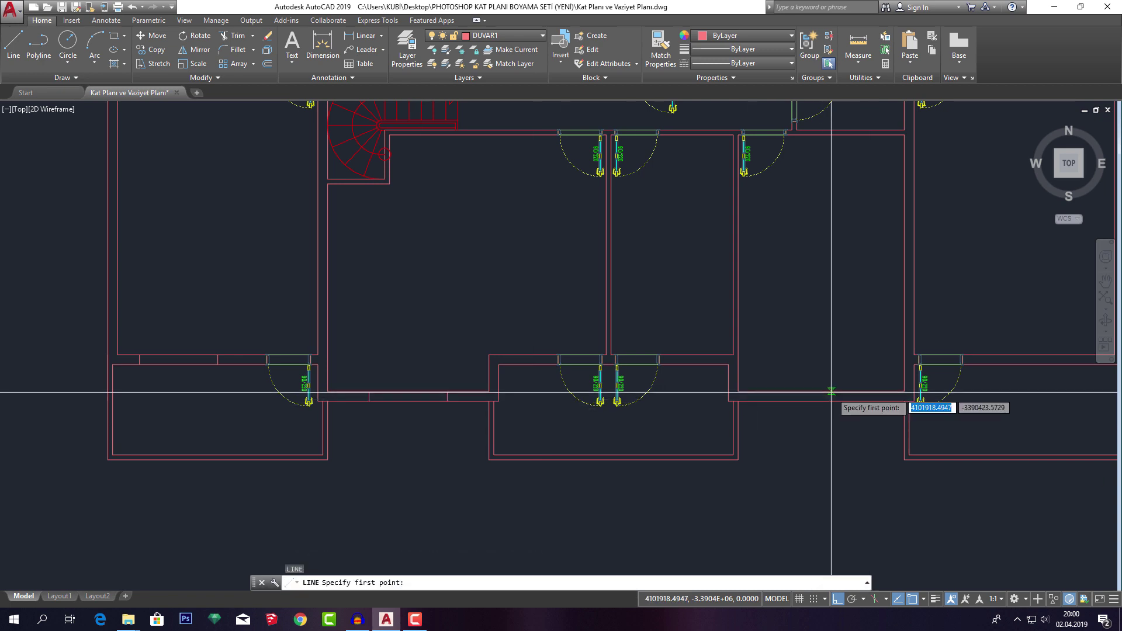
{"action": "left_click", "coordinate": [821, 401]}
{"action": "key", "text": "Escape"}
{"action": "scroll", "coordinate": [828, 398], "scroll_direction": "up", "scroll_amount": 3}
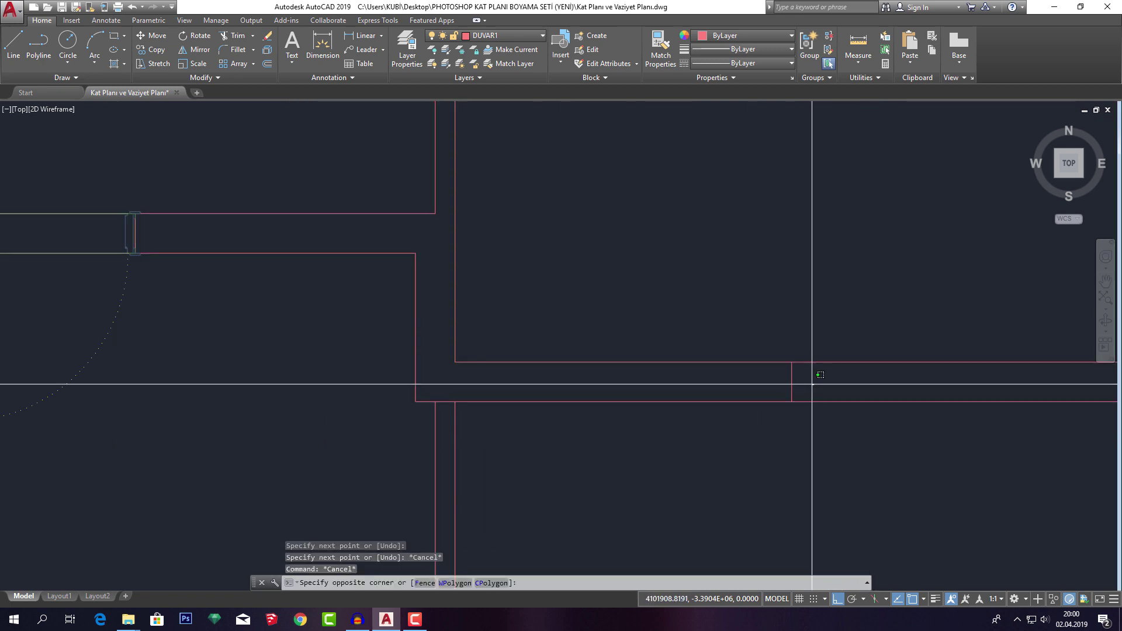
{"action": "left_click_drag", "start_coordinate": [814, 370], "coordinate": [766, 380]}
Offset the new guide line 80 units to both sides and erase the original.
{"action": "type", "text": "o"}
{"action": "key", "text": "Return"}
{"action": "key", "text": "Return"}
{"action": "left_click", "coordinate": [791, 379]}
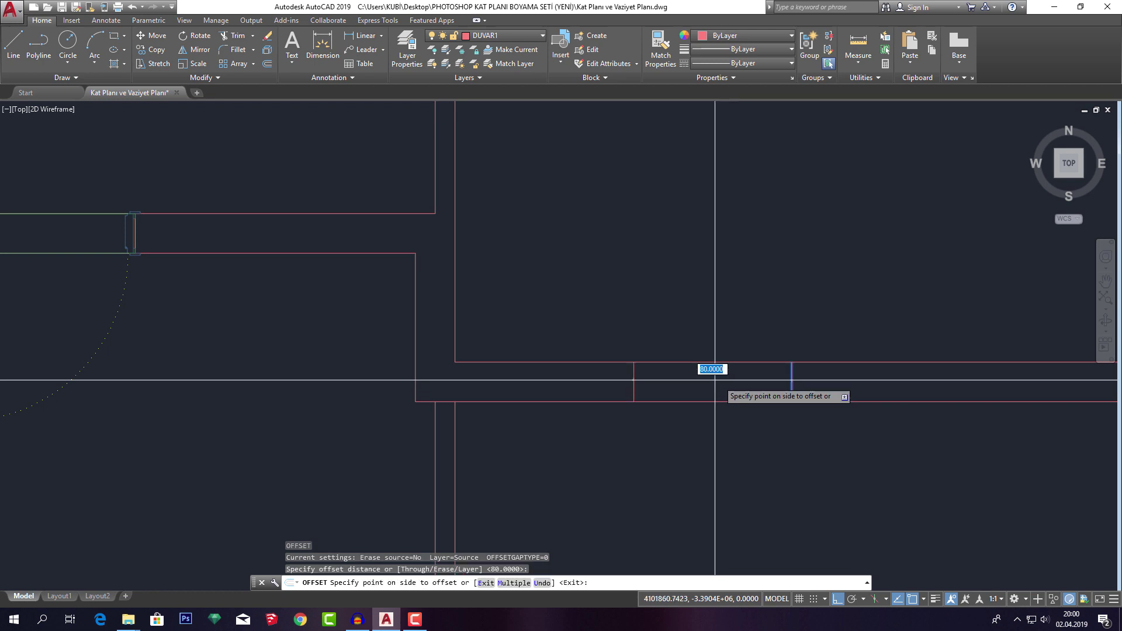
{"action": "left_click", "coordinate": [711, 373]}
{"action": "left_click", "coordinate": [791, 371]}
{"action": "left_click", "coordinate": [864, 374]}
{"action": "key", "text": "Escape"}
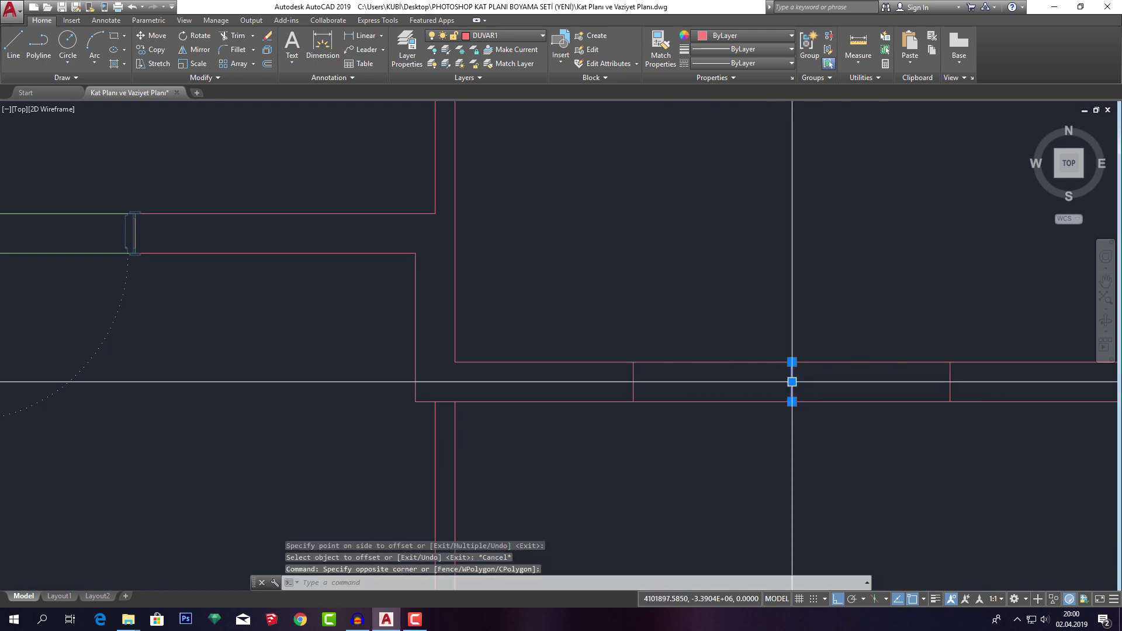
{"action": "key", "text": "Delete"}
{"action": "scroll", "coordinate": [792, 382], "scroll_direction": "down", "scroll_amount": 3}
{"action": "scroll", "coordinate": [796, 368], "scroll_direction": "down", "scroll_amount": 2}
{"action": "scroll", "coordinate": [721, 393], "scroll_direction": "down", "scroll_amount": 2}
{"action": "scroll", "coordinate": [746, 414], "scroll_direction": "down", "scroll_amount": 2}
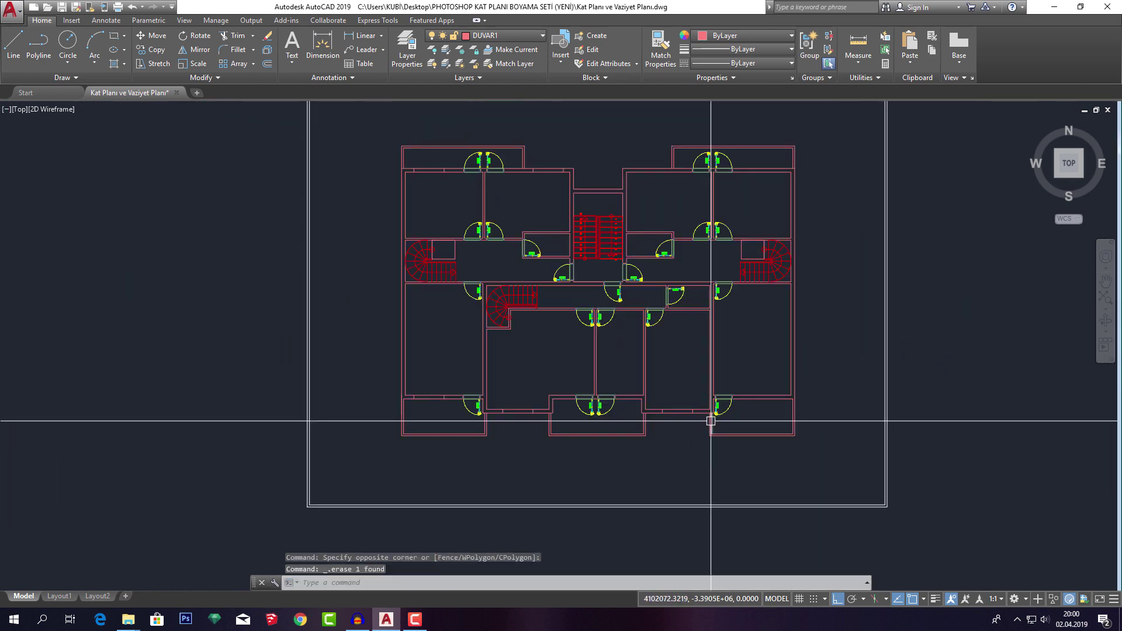
{"action": "middle_click_drag", "start_coordinate": [645, 420], "coordinate": [696, 420]}
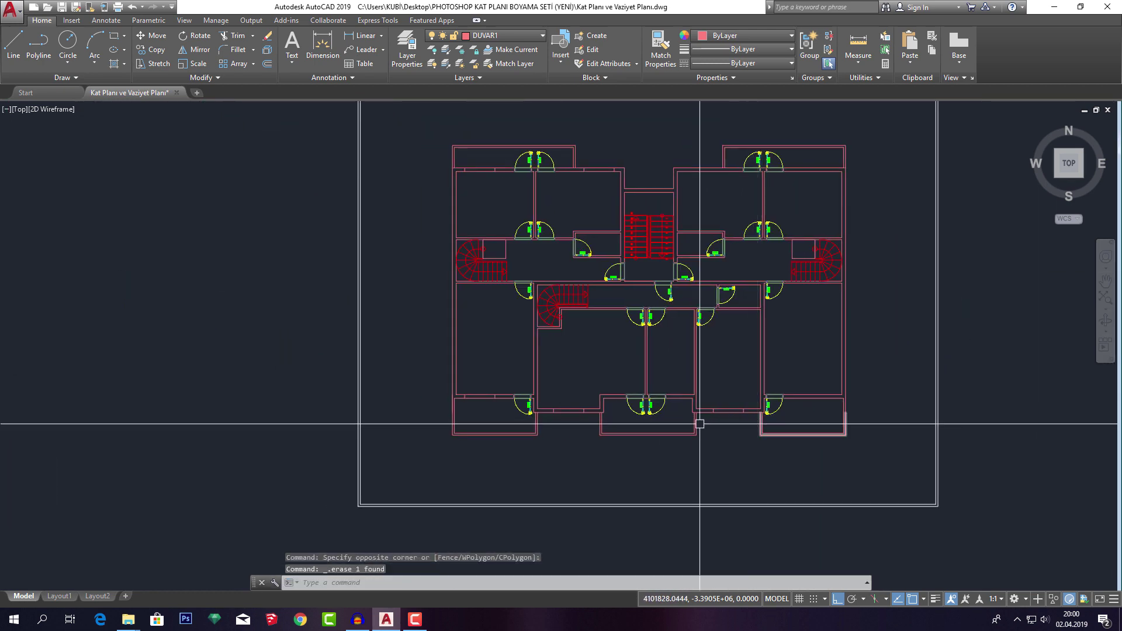
Draw a vertical axis line from the bottom room's wall centre down below the plan.
{"action": "key", "text": "l"}
{"action": "key", "text": "Return"}
{"action": "left_click", "coordinate": [646, 438]}
{"action": "middle_click_drag", "start_coordinate": [646, 444], "coordinate": [655, 391]}
{"action": "left_click", "coordinate": [656, 514]}
{"action": "key", "text": "Escape"}
{"action": "key", "text": "Escape"}
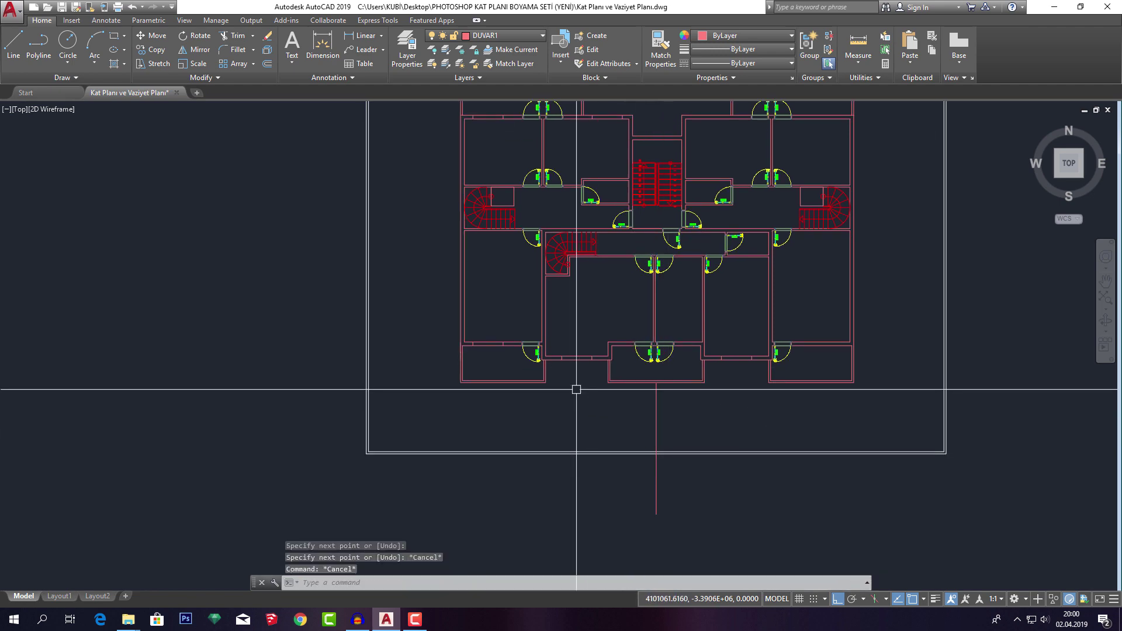
{"action": "scroll", "coordinate": [471, 333], "scroll_direction": "up", "scroll_amount": 4}
Select the six short jamb lines of the left apartment.
{"action": "left_click", "coordinate": [468, 333]}
{"action": "left_click", "coordinate": [566, 368]}
{"action": "scroll", "coordinate": [589, 350], "scroll_direction": "down", "scroll_amount": 4}
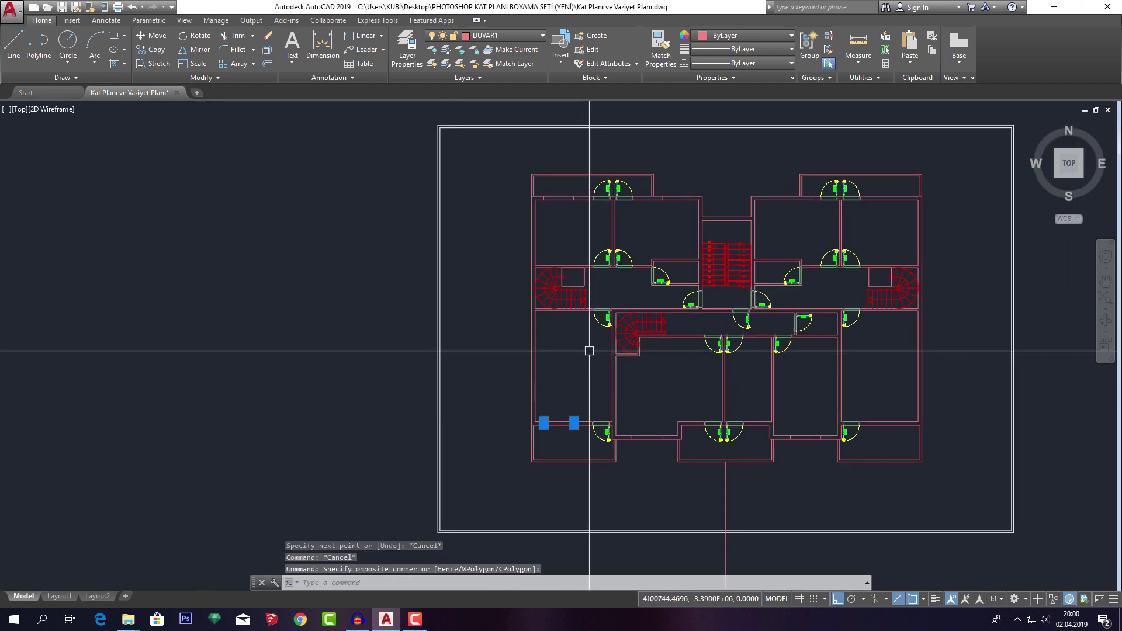
{"action": "scroll", "coordinate": [506, 278], "scroll_direction": "up", "scroll_amount": 4}
{"action": "left_click", "coordinate": [500, 275]}
{"action": "middle_click_drag", "start_coordinate": [771, 336], "coordinate": [658, 333]}
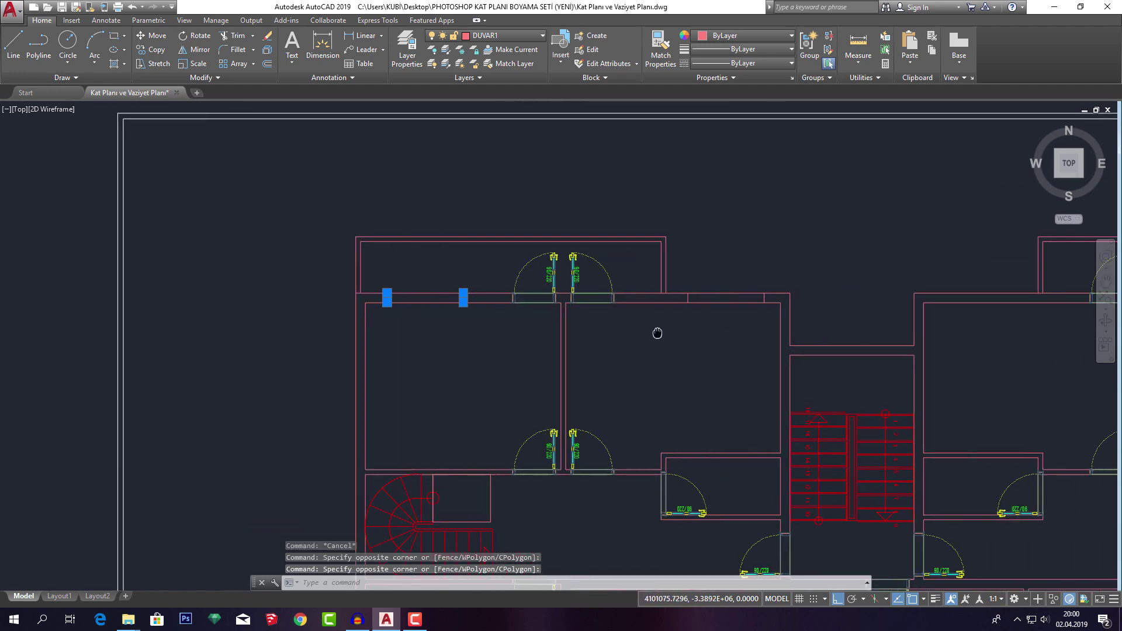
{"action": "left_click", "coordinate": [679, 261]}
{"action": "left_click", "coordinate": [762, 335]}
{"action": "scroll", "coordinate": [701, 313], "scroll_direction": "down", "scroll_amount": 4}
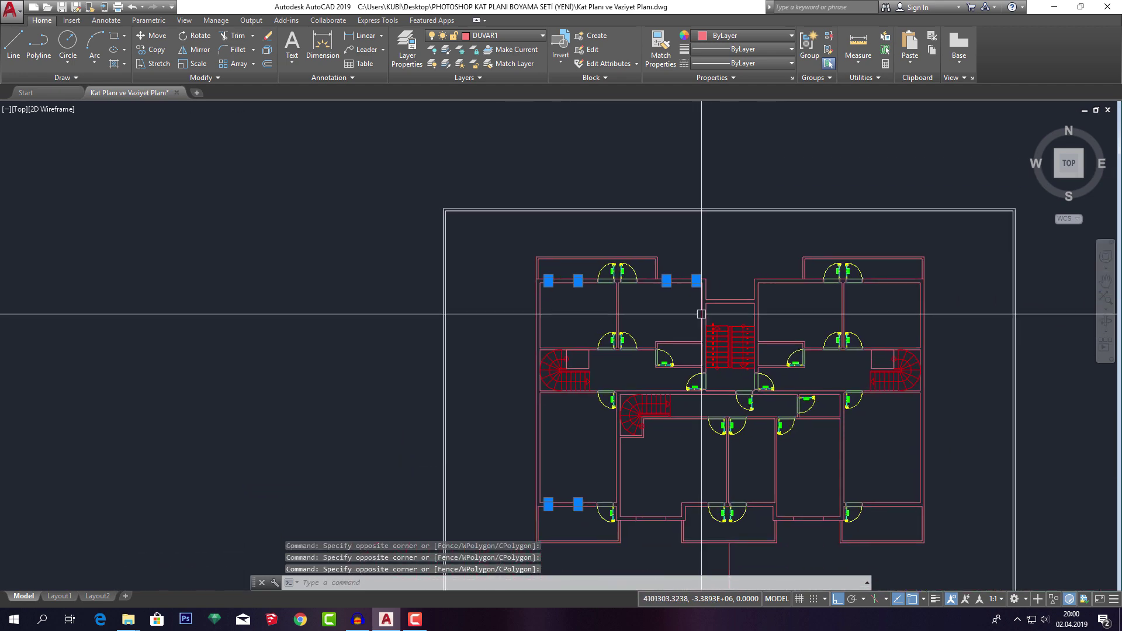
{"action": "scroll", "coordinate": [702, 314], "scroll_direction": "down", "scroll_amount": 3}
{"action": "scroll", "coordinate": [681, 343], "scroll_direction": "up", "scroll_amount": 3}
{"action": "type", "text": "mi"}
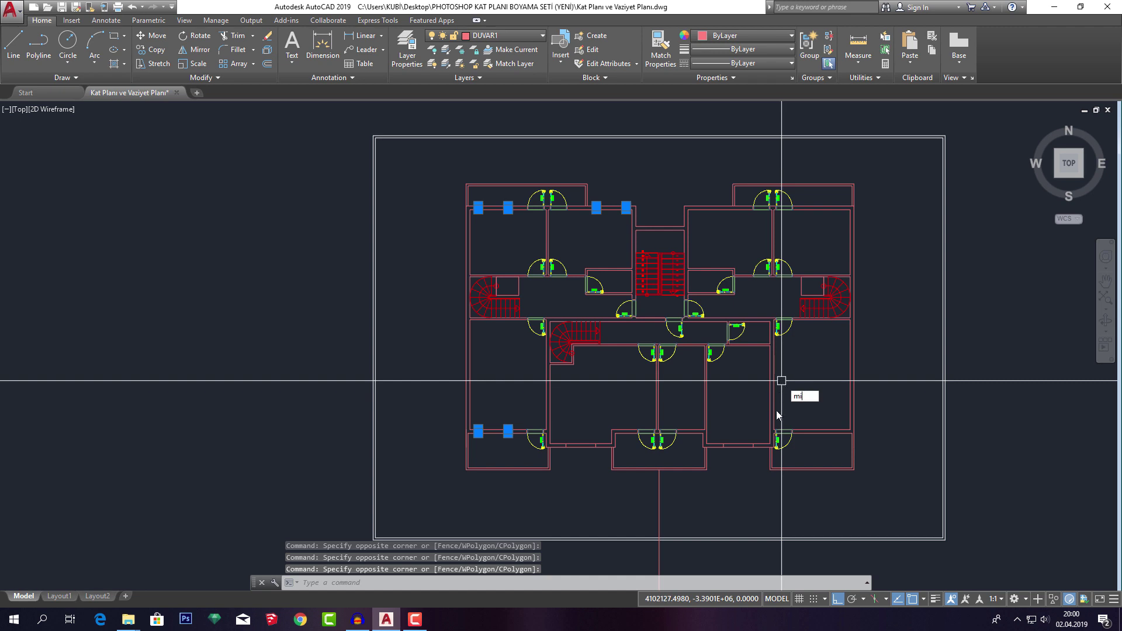
Mirror the selected lines across the vertical axis, keeping the originals.
{"action": "key", "text": "Return"}
{"action": "left_click", "coordinate": [660, 494]}
{"action": "middle_click_drag", "start_coordinate": [736, 584], "coordinate": [719, 490]}
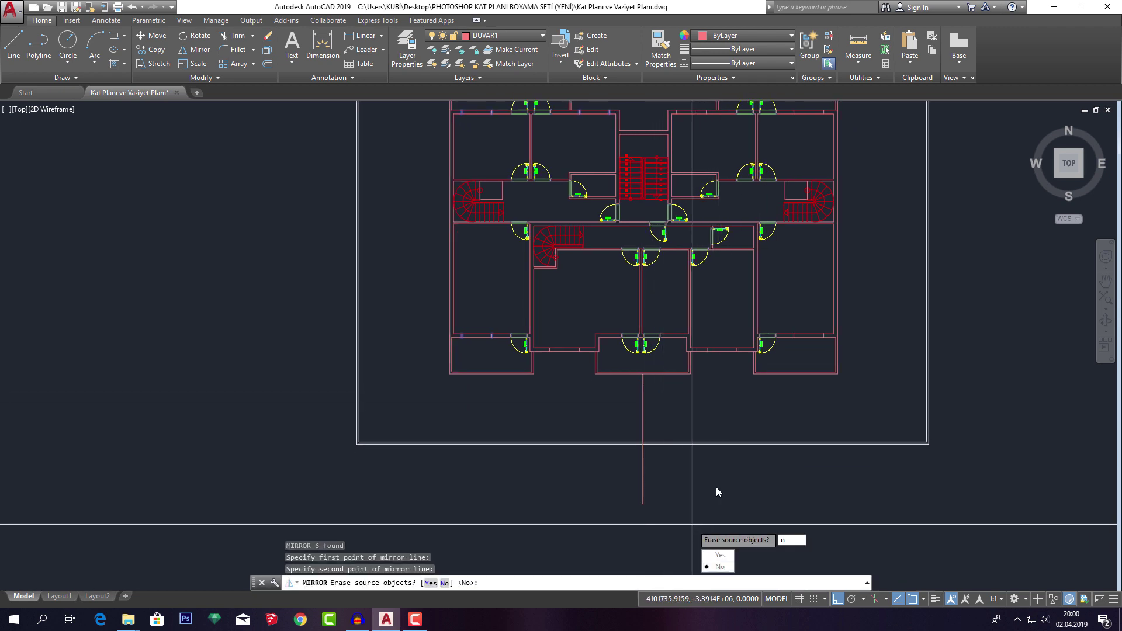
{"action": "type", "text": "n"}
{"action": "key", "text": "Return"}
{"action": "scroll", "coordinate": [818, 350], "scroll_direction": "up", "scroll_amount": 4}
{"action": "scroll", "coordinate": [786, 349], "scroll_direction": "down", "scroll_amount": 3}
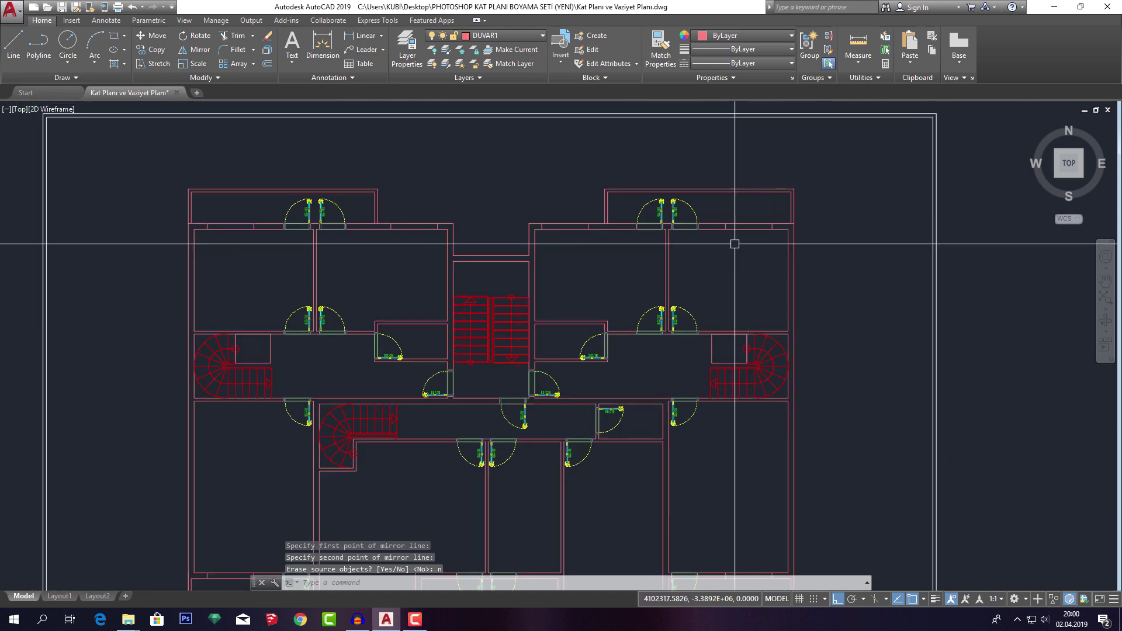
{"action": "scroll", "coordinate": [741, 220], "scroll_direction": "up", "scroll_amount": 5}
{"action": "scroll", "coordinate": [741, 271], "scroll_direction": "down", "scroll_amount": 1}
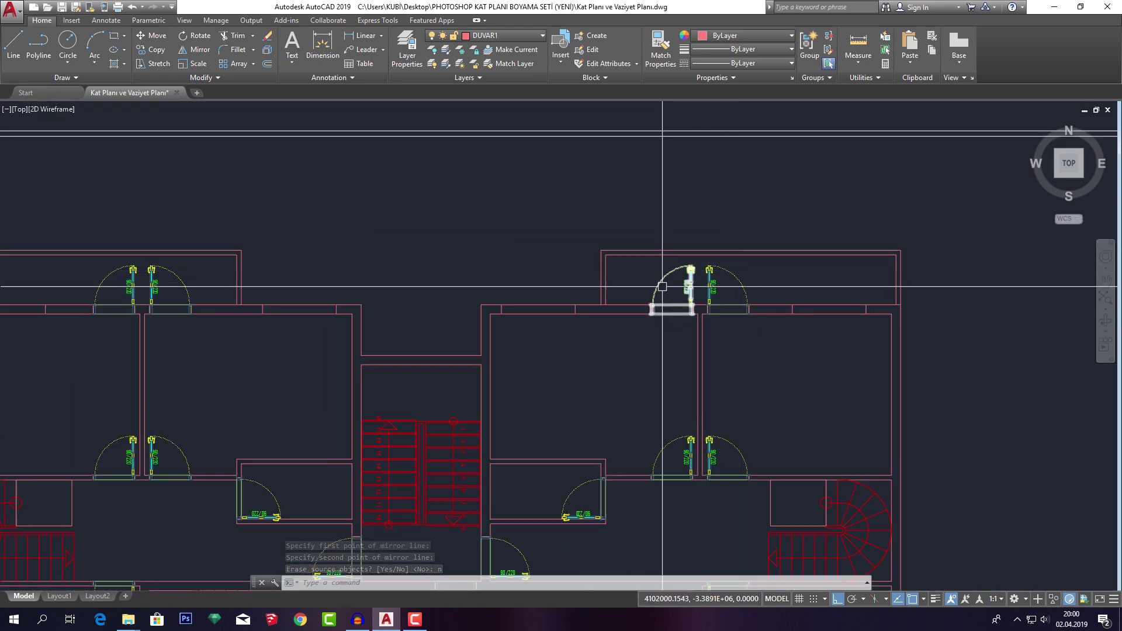
Draw a short guide line across the central corridor wall.
{"action": "scroll", "coordinate": [662, 286], "scroll_direction": "down", "scroll_amount": 3}
{"action": "scroll", "coordinate": [563, 281], "scroll_direction": "up", "scroll_amount": 4}
{"action": "scroll", "coordinate": [761, 321], "scroll_direction": "up", "scroll_amount": 3}
{"action": "scroll", "coordinate": [700, 398], "scroll_direction": "up", "scroll_amount": 1}
{"action": "type", "text": "l"}
{"action": "key", "text": "Return"}
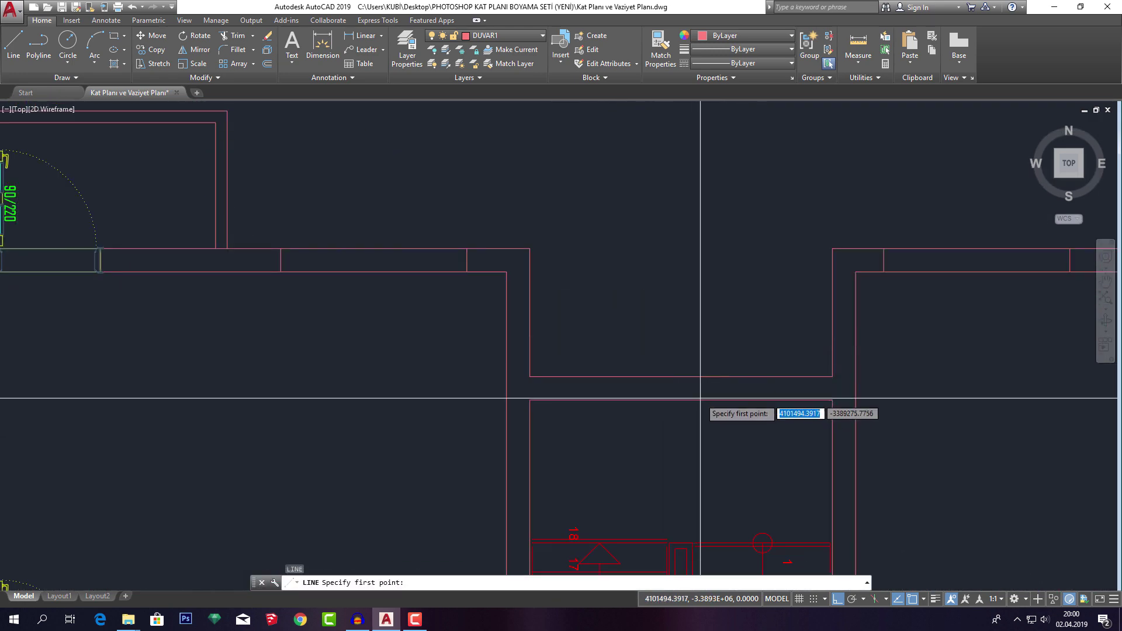
{"action": "left_click", "coordinate": [681, 396]}
{"action": "key", "text": "Return"}
{"action": "key", "text": "Return"}
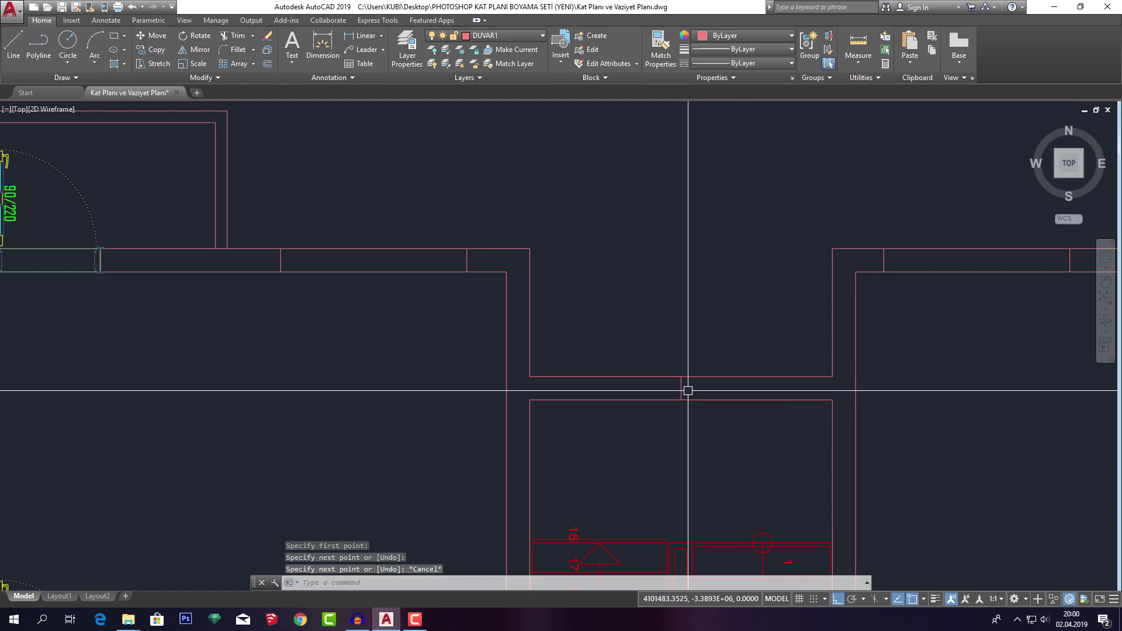
{"action": "scroll", "coordinate": [690, 389], "scroll_direction": "up", "scroll_amount": 1}
{"action": "left_click", "coordinate": [660, 374]}
Offset the guide 80 units either side as jamb lines, then erase the centre guide.
{"action": "type", "text": "o"}
{"action": "key", "text": "Return"}
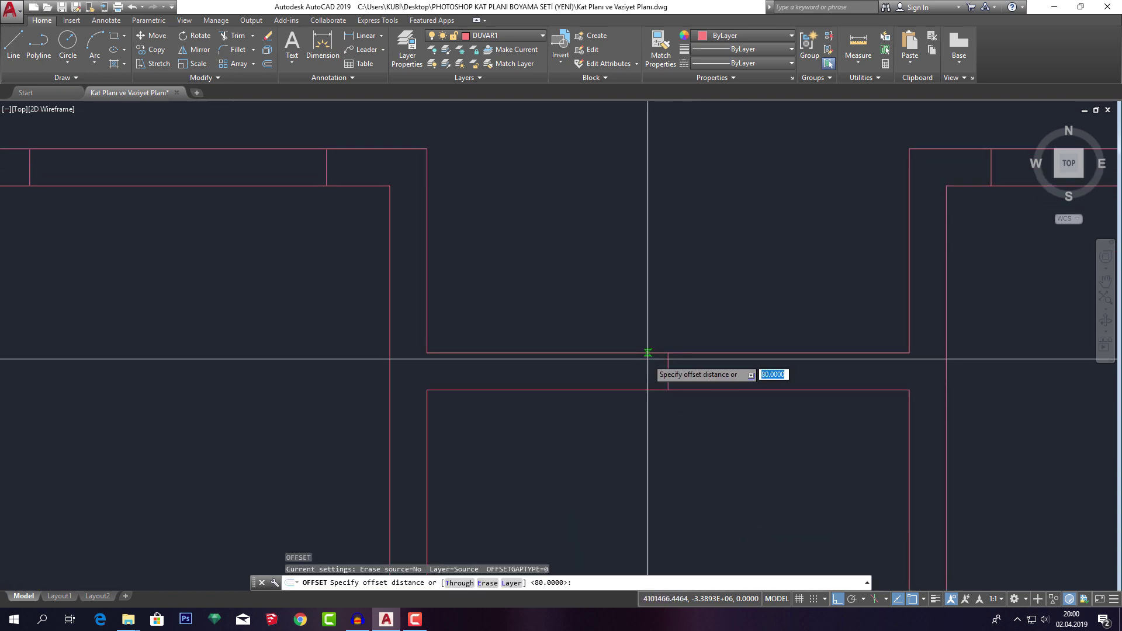
{"action": "key", "text": "Return"}
{"action": "left_click", "coordinate": [667, 362]}
{"action": "left_click", "coordinate": [584, 366]}
{"action": "left_click", "coordinate": [668, 366]}
{"action": "left_click", "coordinate": [760, 366]}
{"action": "key", "text": "Escape"}
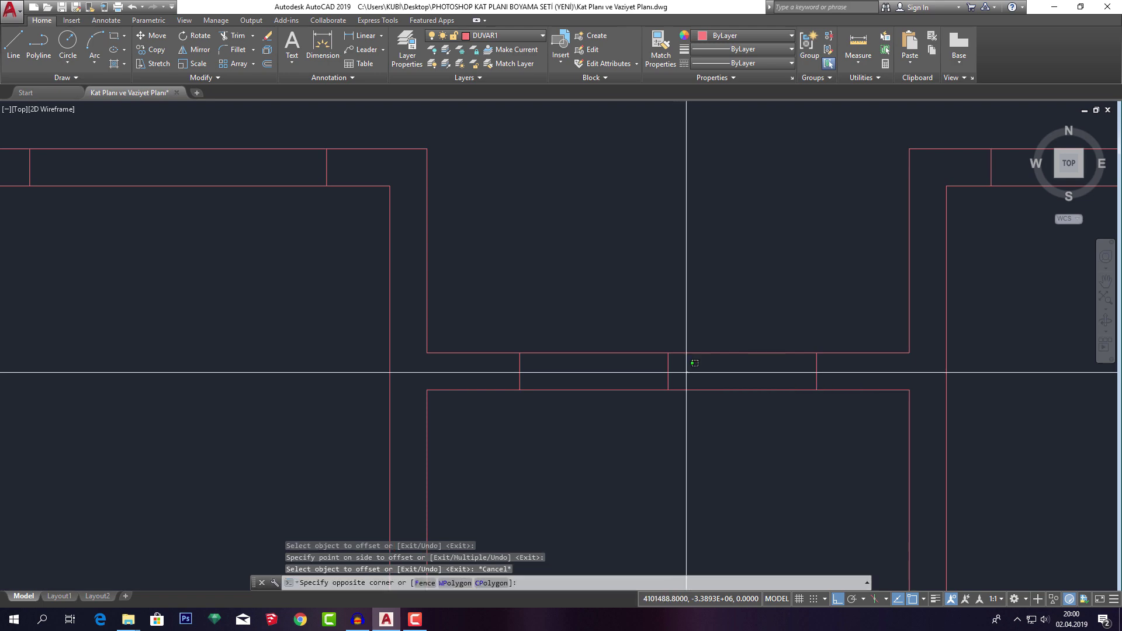
{"action": "left_click", "coordinate": [684, 370]}
{"action": "key", "text": "Delete"}
Erase the long vertical mirror axis line.
{"action": "scroll", "coordinate": [704, 393], "scroll_direction": "down", "scroll_amount": 5}
{"action": "scroll", "coordinate": [681, 368], "scroll_direction": "down", "scroll_amount": 2}
{"action": "scroll", "coordinate": [681, 369], "scroll_direction": "up", "scroll_amount": 3}
{"action": "left_click", "coordinate": [589, 438]}
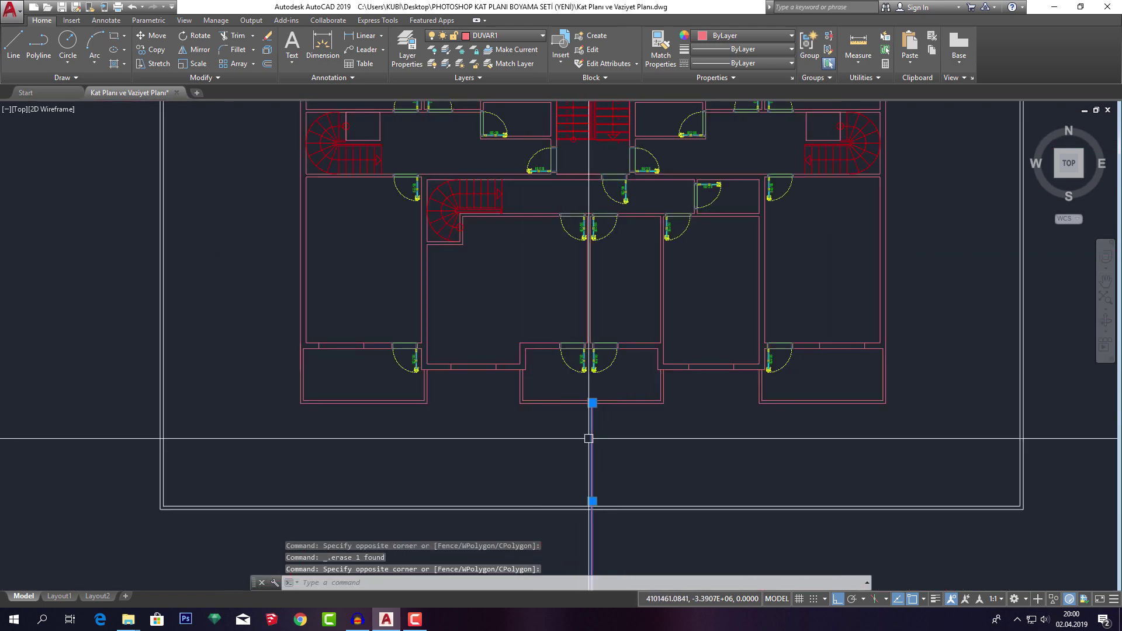
{"action": "key", "text": "Delete"}
{"action": "scroll", "coordinate": [659, 393], "scroll_direction": "down", "scroll_amount": 2}
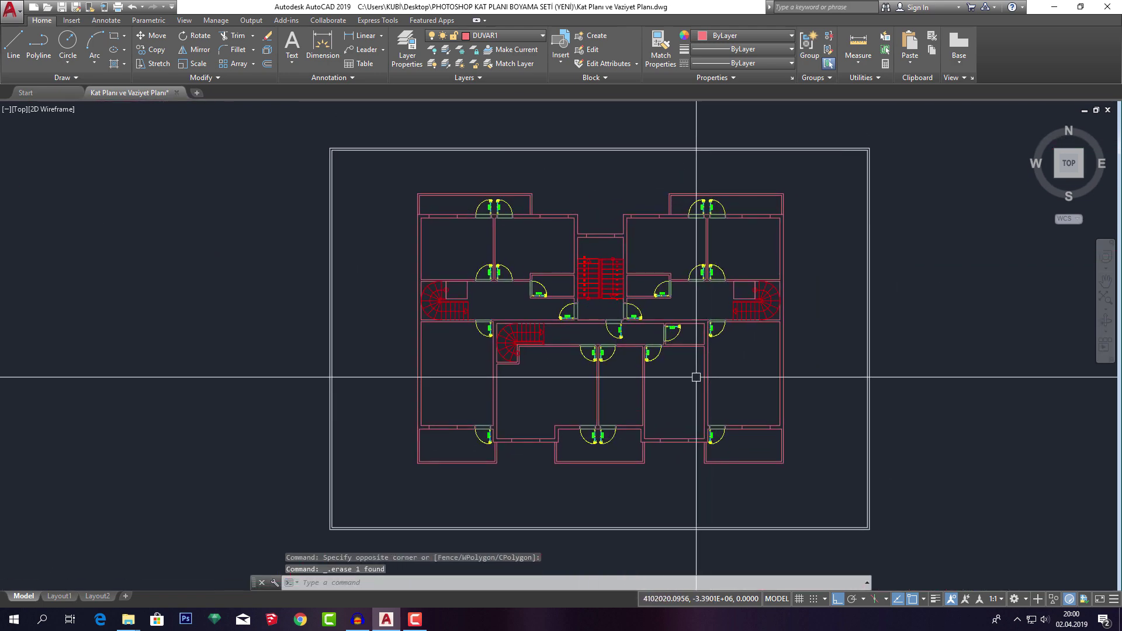
Erase the outer boundary rectangle around the floor plan.
{"action": "scroll", "coordinate": [695, 306], "scroll_direction": "up", "scroll_amount": 2}
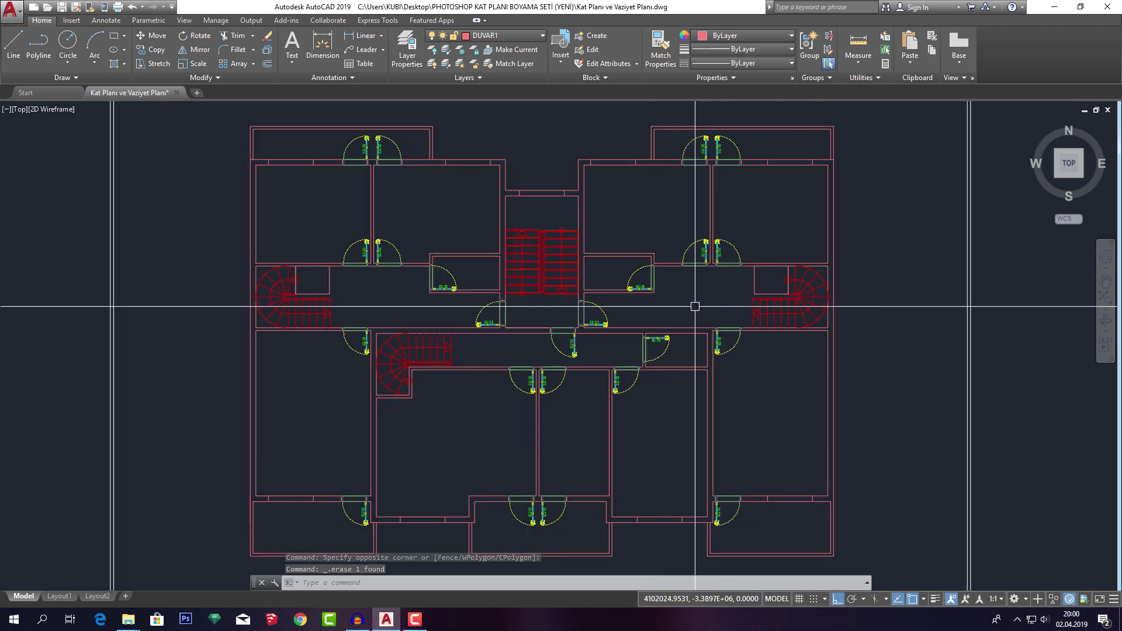
{"action": "scroll", "coordinate": [710, 307], "scroll_direction": "down", "scroll_amount": 1}
{"action": "scroll", "coordinate": [333, 294], "scroll_direction": "up", "scroll_amount": 1}
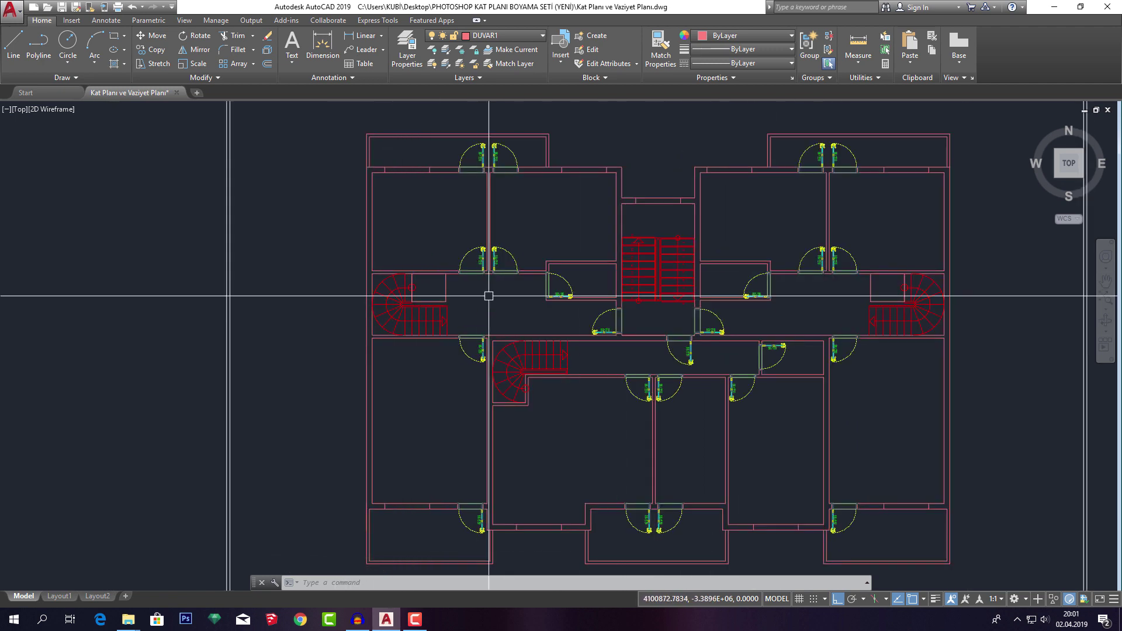
{"action": "middle_click_drag", "start_coordinate": [537, 282], "coordinate": [538, 312]}
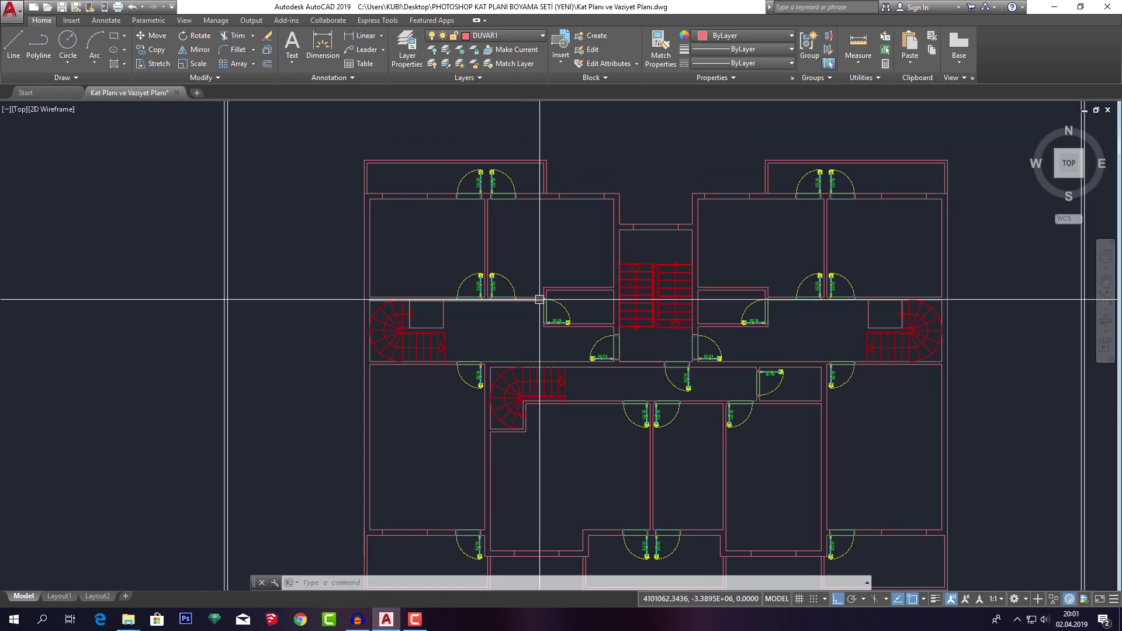
{"action": "scroll", "coordinate": [525, 310], "scroll_direction": "down", "scroll_amount": 2}
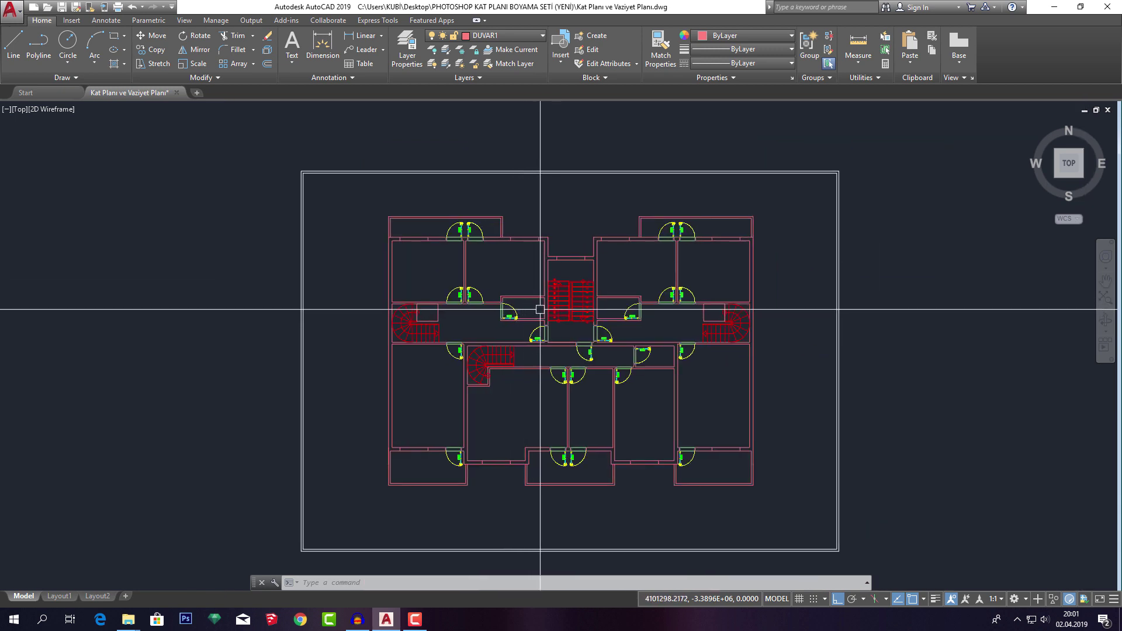
{"action": "scroll", "coordinate": [540, 310], "scroll_direction": "down", "scroll_amount": 2}
{"action": "key", "text": "Escape"}
{"action": "left_click", "coordinate": [575, 233]}
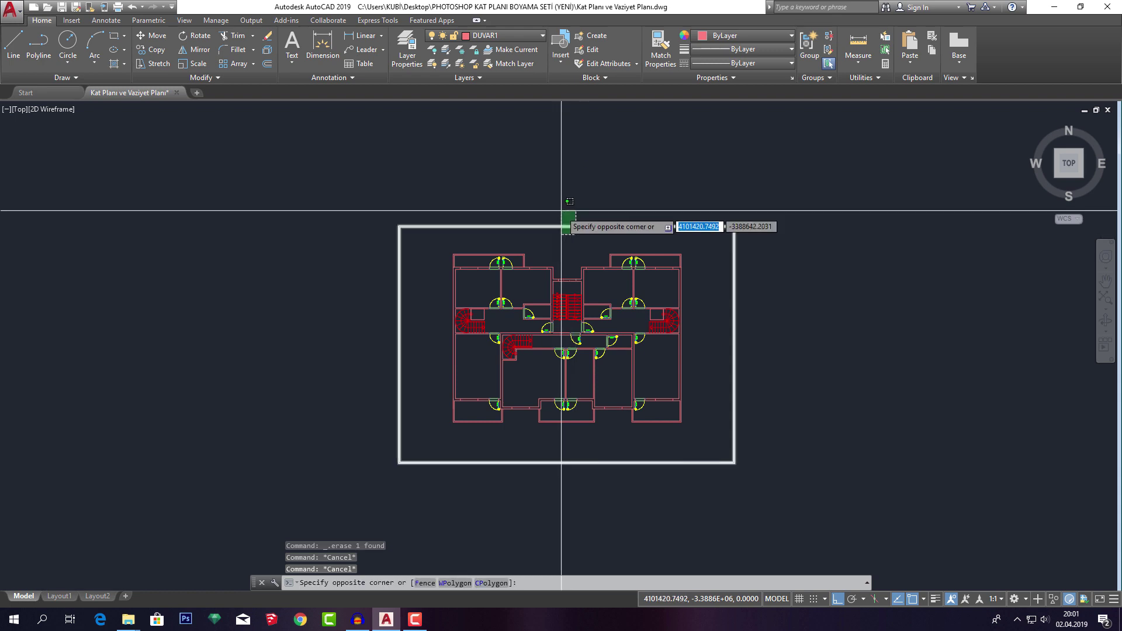
{"action": "left_click", "coordinate": [561, 210]}
{"action": "key", "text": "Delete"}
Make and clear trial selections over the floor plan, cancelling a stray line command.
{"action": "left_click", "coordinate": [421, 223]}
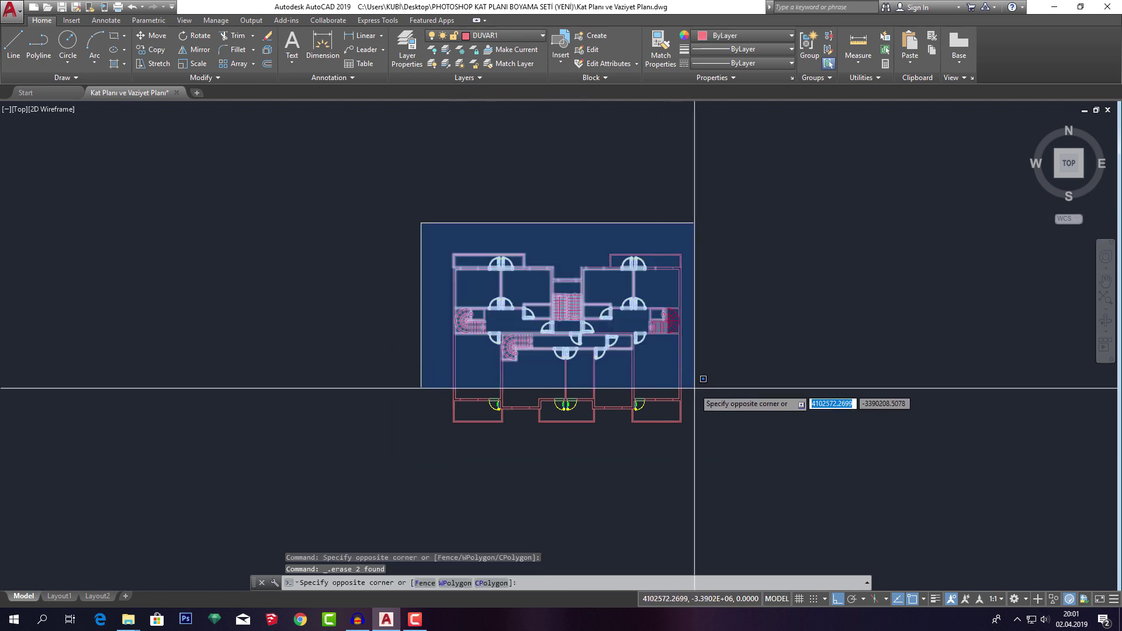
{"action": "left_click", "coordinate": [748, 450]}
{"action": "key", "text": "Escape"}
{"action": "left_click", "coordinate": [416, 227]}
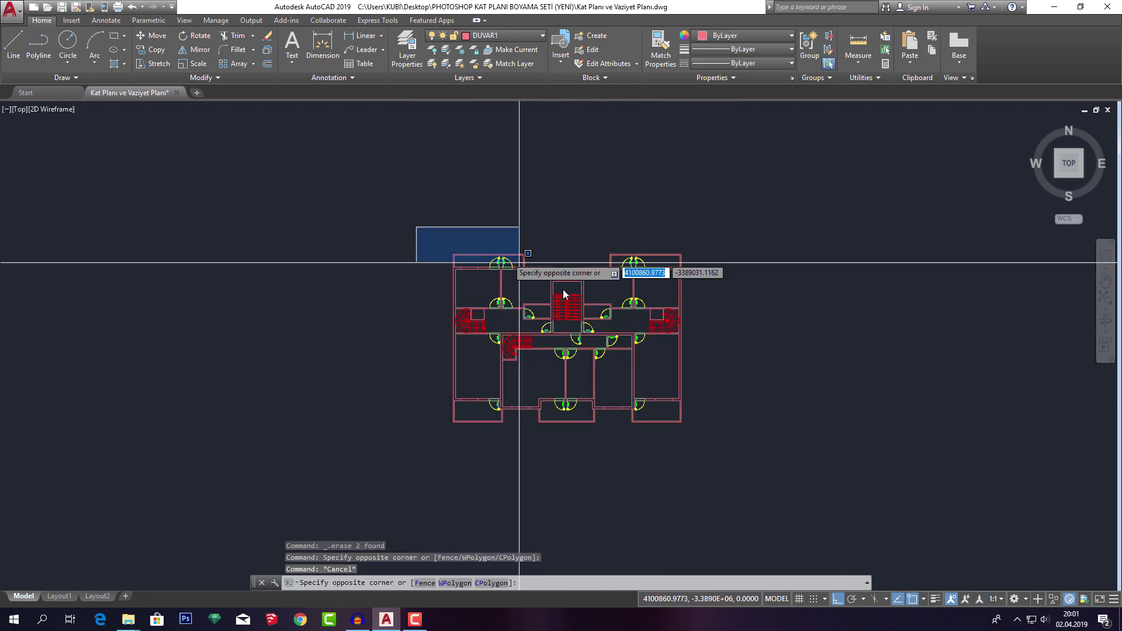
{"action": "left_click", "coordinate": [724, 453]}
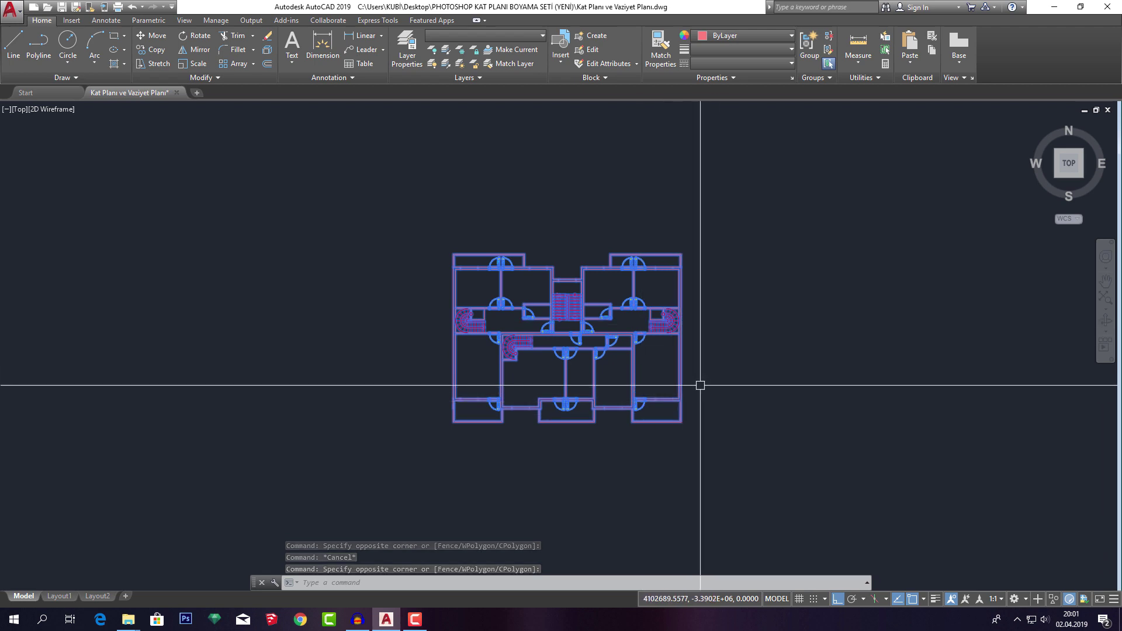
{"action": "key", "text": "Escape"}
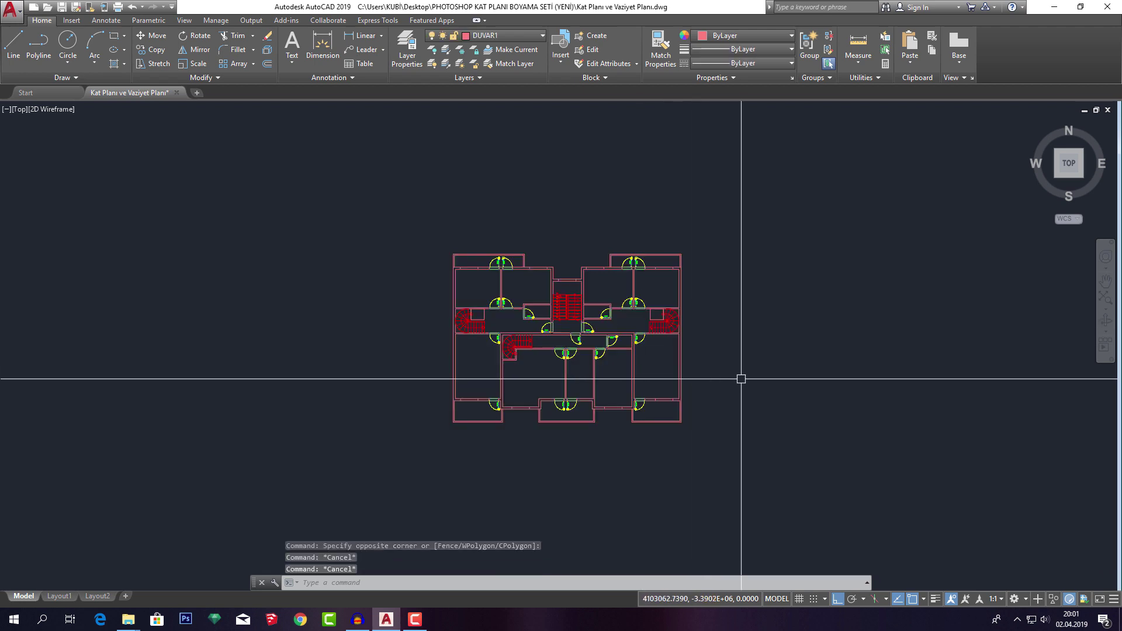
{"action": "key", "text": "Return"}
{"action": "scroll", "coordinate": [758, 376], "scroll_direction": "up", "scroll_amount": 4}
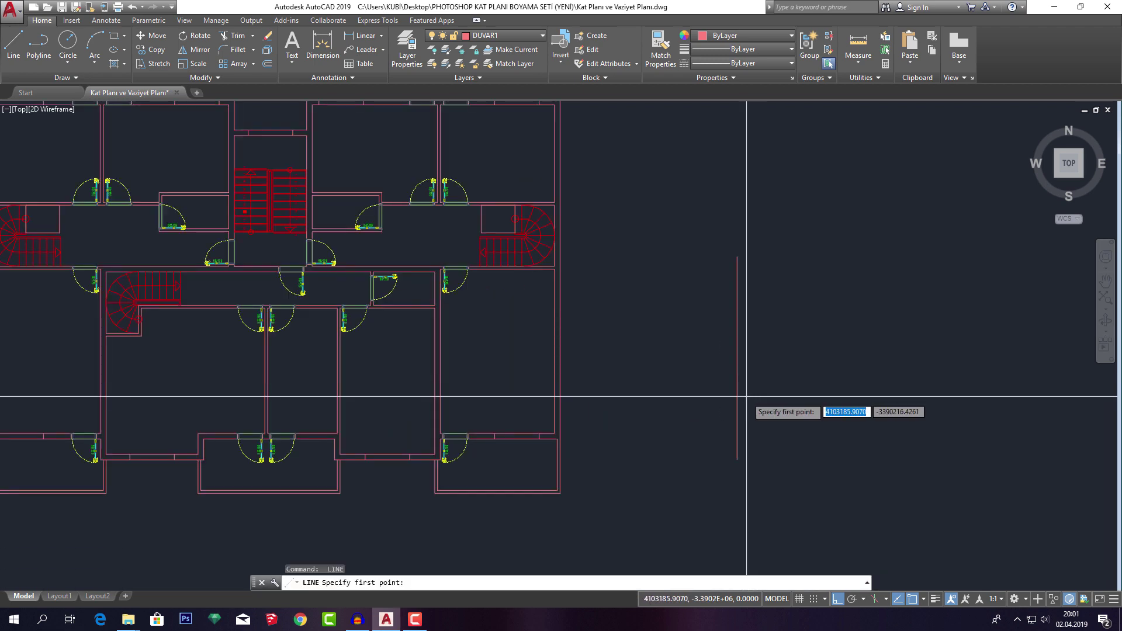
{"action": "left_click", "coordinate": [737, 400]}
{"action": "key", "text": "Escape"}
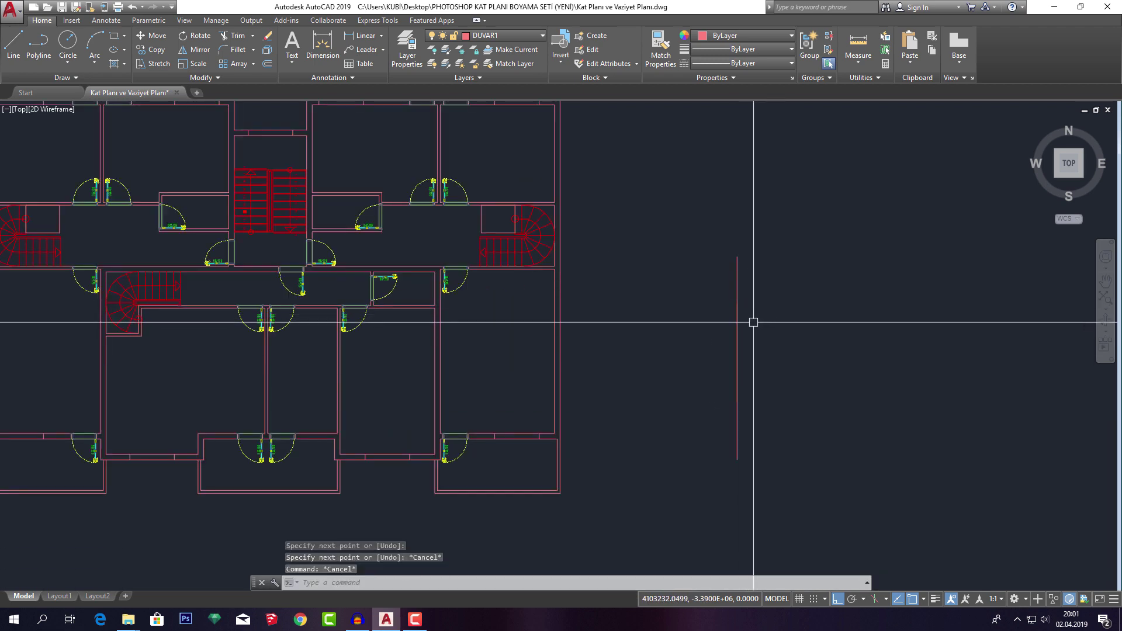
{"action": "left_click", "coordinate": [702, 294]}
{"action": "key", "text": "Escape"}
Delete the two stray vertical lines to the right of the floor plan.
{"action": "left_click", "coordinate": [737, 327]}
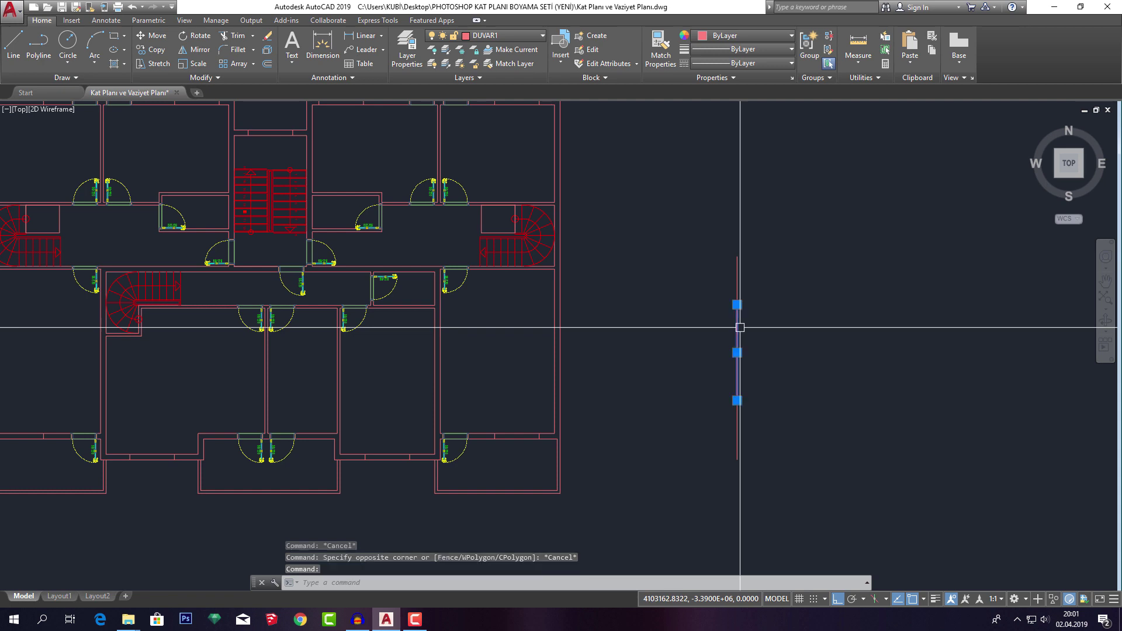
{"action": "key", "text": "Escape"}
{"action": "left_click", "coordinate": [762, 336]}
{"action": "left_click", "coordinate": [724, 323]}
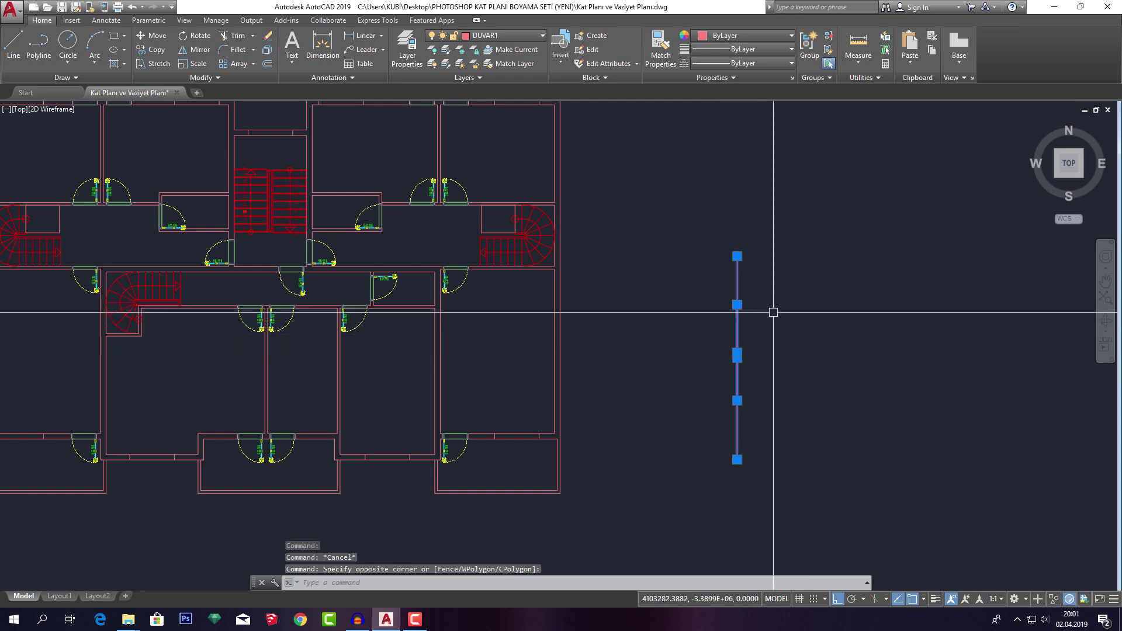
{"action": "key", "text": "Delete"}
{"action": "key", "text": "Escape"}
{"action": "key", "text": "Escape"}
{"action": "scroll", "coordinate": [709, 333], "scroll_direction": "down", "scroll_amount": 3}
{"action": "scroll", "coordinate": [413, 245], "scroll_direction": "down", "scroll_amount": 2}
{"action": "left_click", "coordinate": [412, 218]}
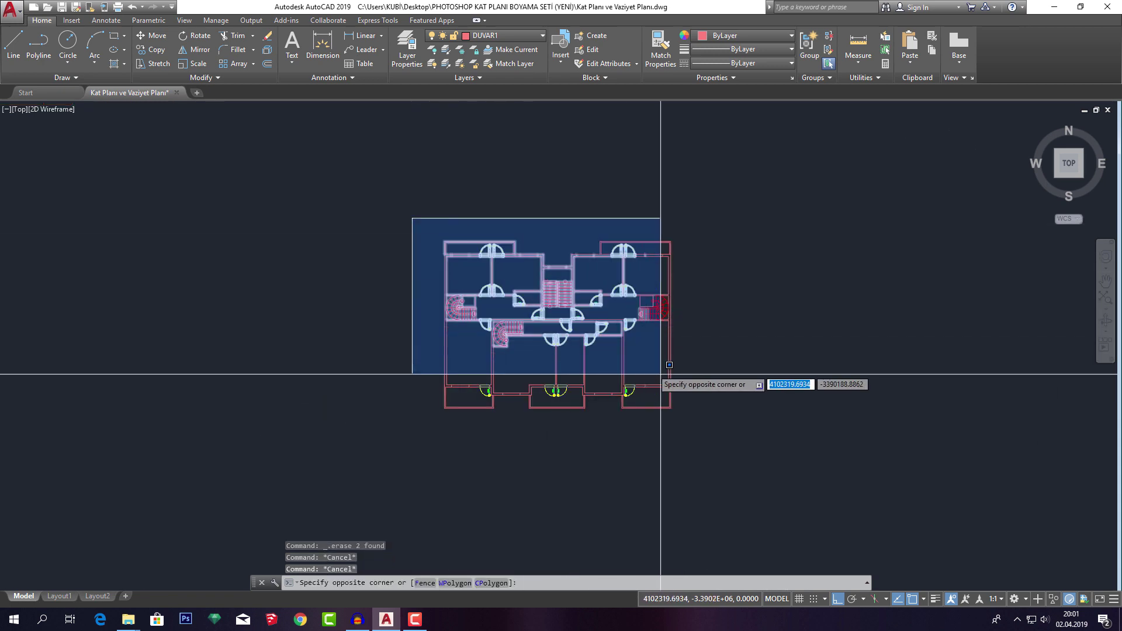
Run OVERKILL on the whole floor plan with default settings; nothing is removed.
{"action": "left_click", "coordinate": [723, 434]}
{"action": "type", "text": "c"}
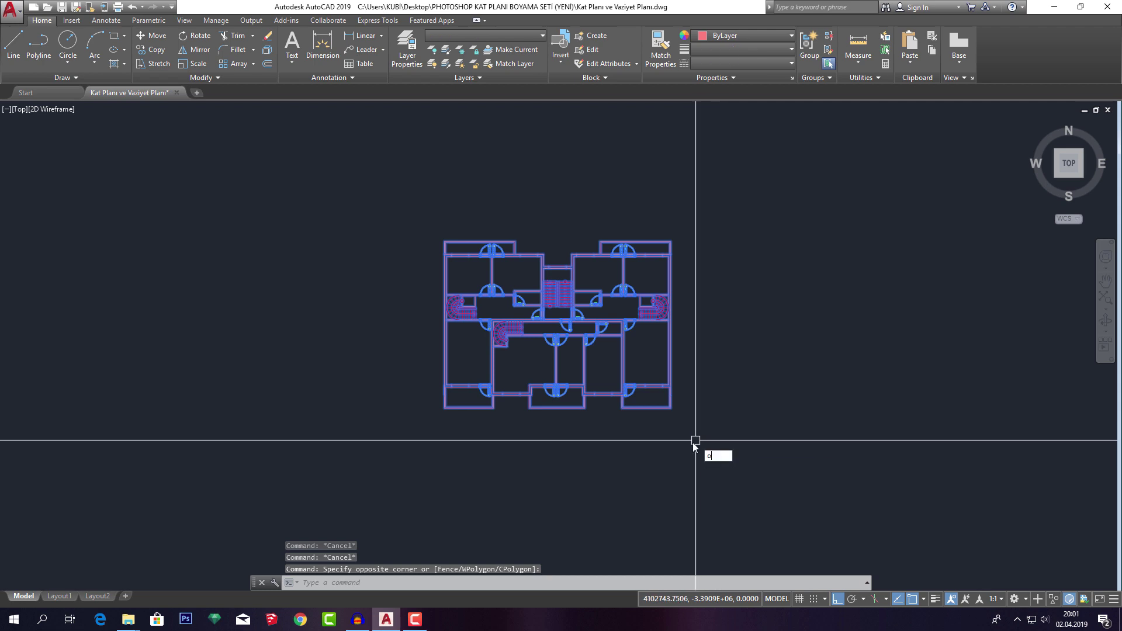
{"action": "type", "text": "ve"}
{"action": "key", "text": "Return"}
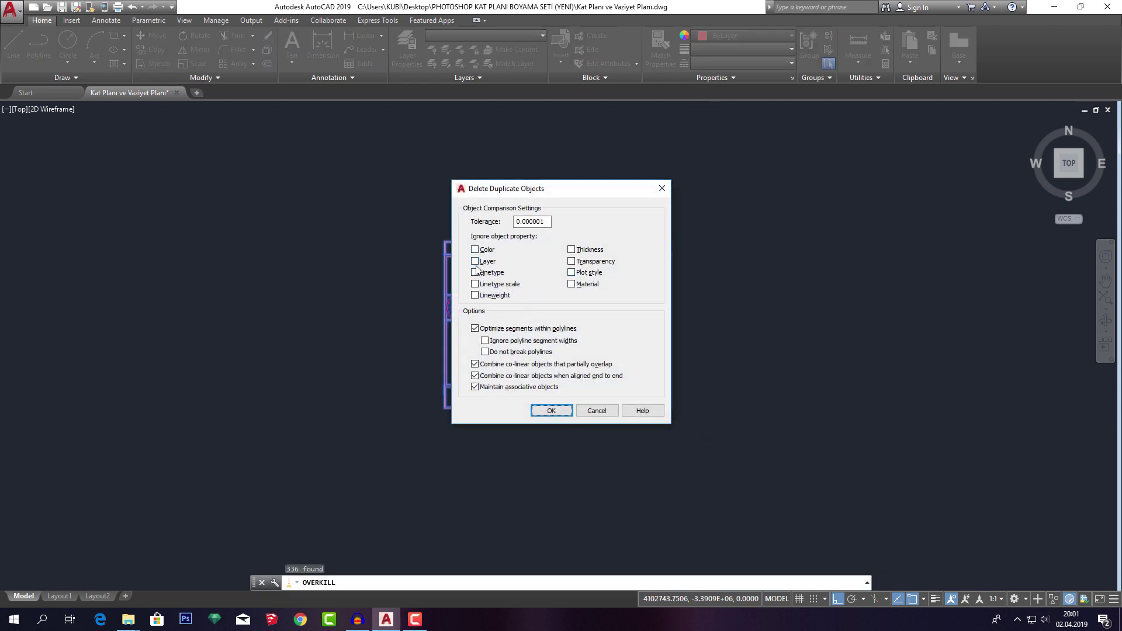
{"action": "left_click", "coordinate": [551, 411]}
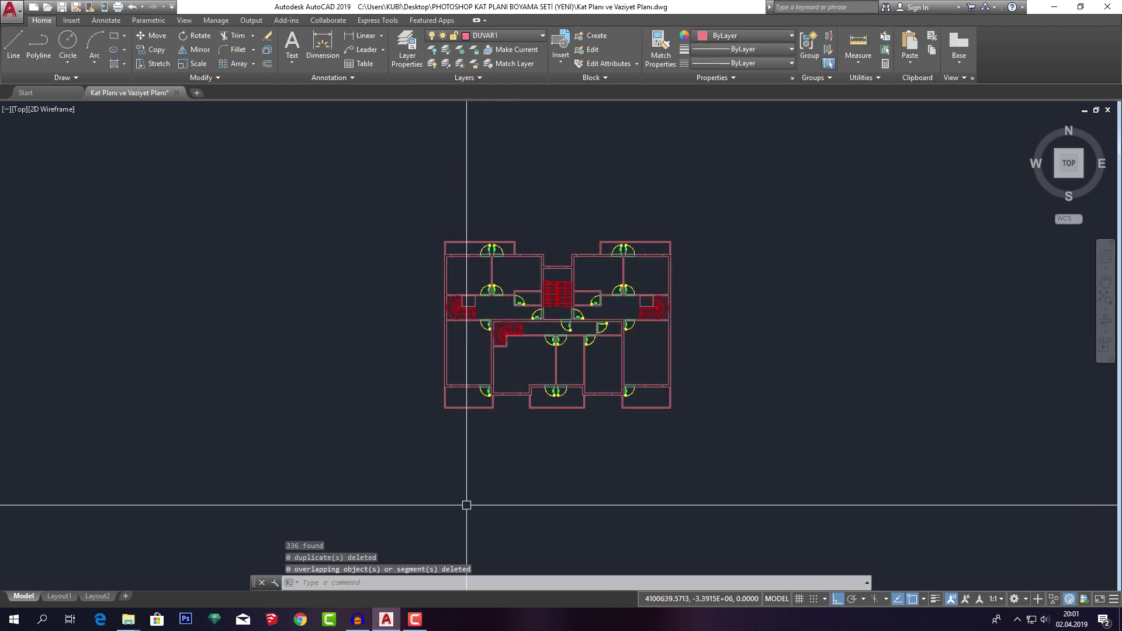
Re-run OVERKILL on the plan with Ignore Layer checked, again deleting nothing.
{"action": "left_click", "coordinate": [393, 218]}
{"action": "left_click", "coordinate": [715, 433]}
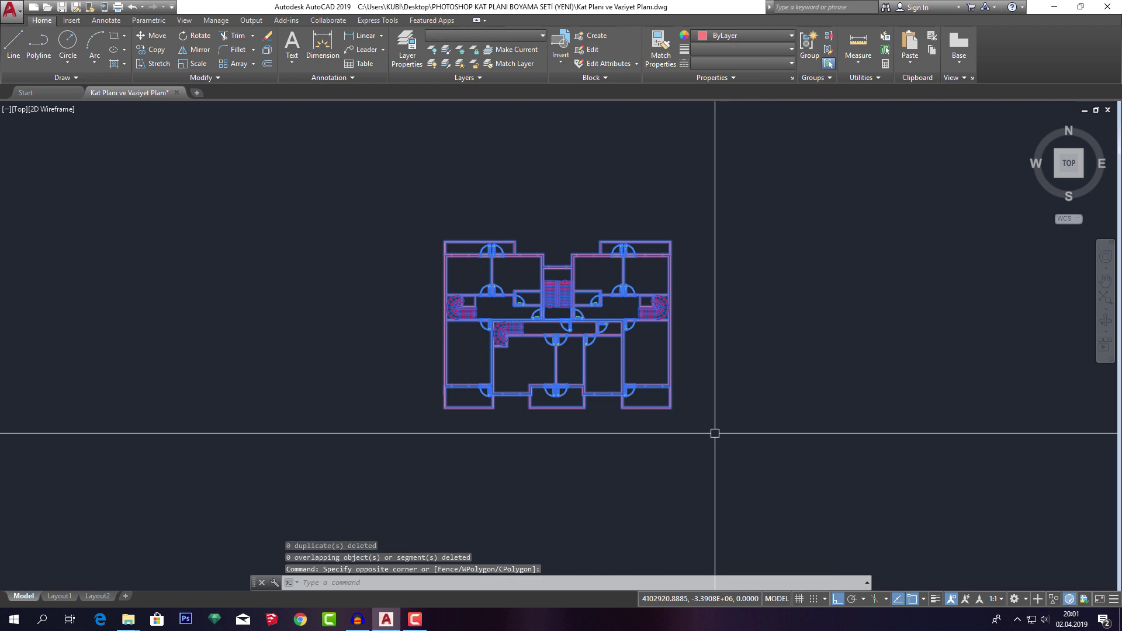
{"action": "type", "text": "Ov"}
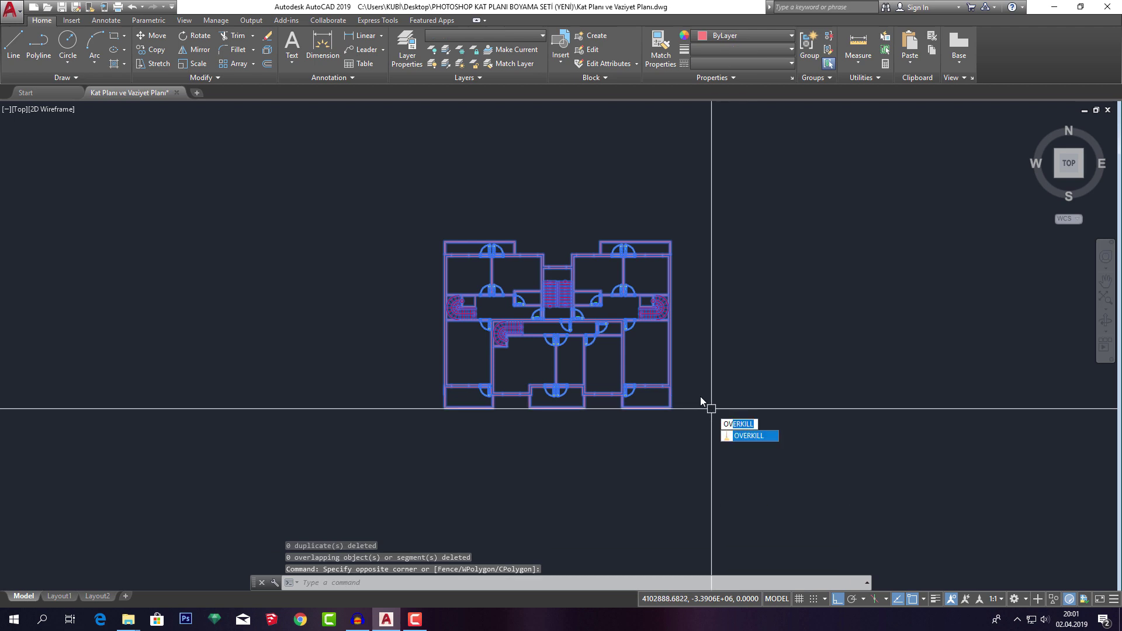
{"action": "key", "text": "Return"}
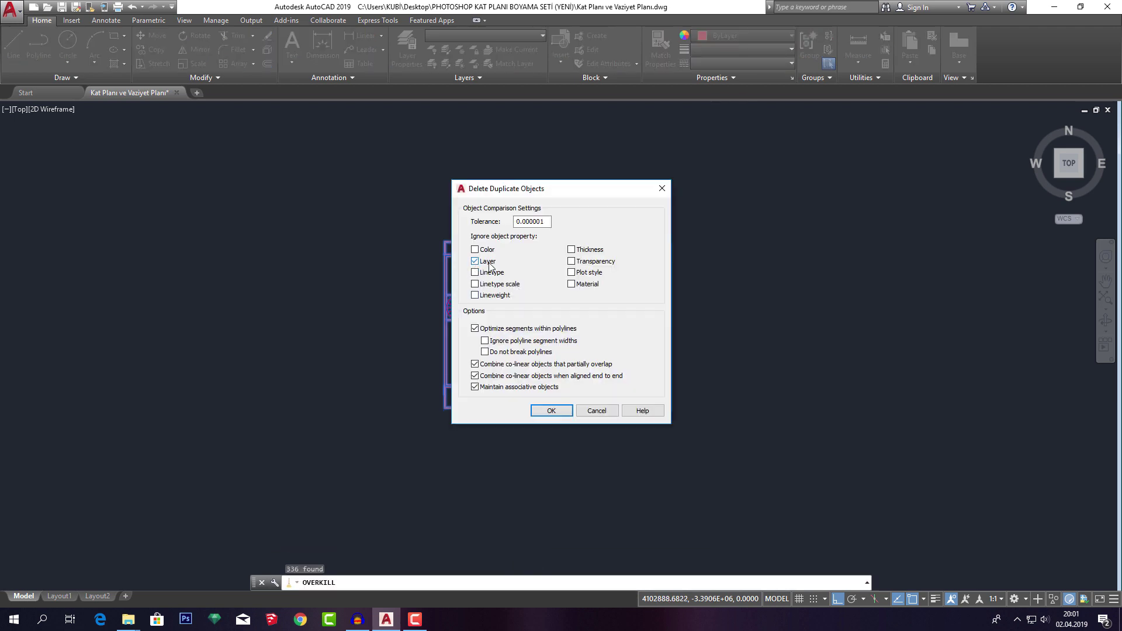
{"action": "left_click", "coordinate": [563, 412]}
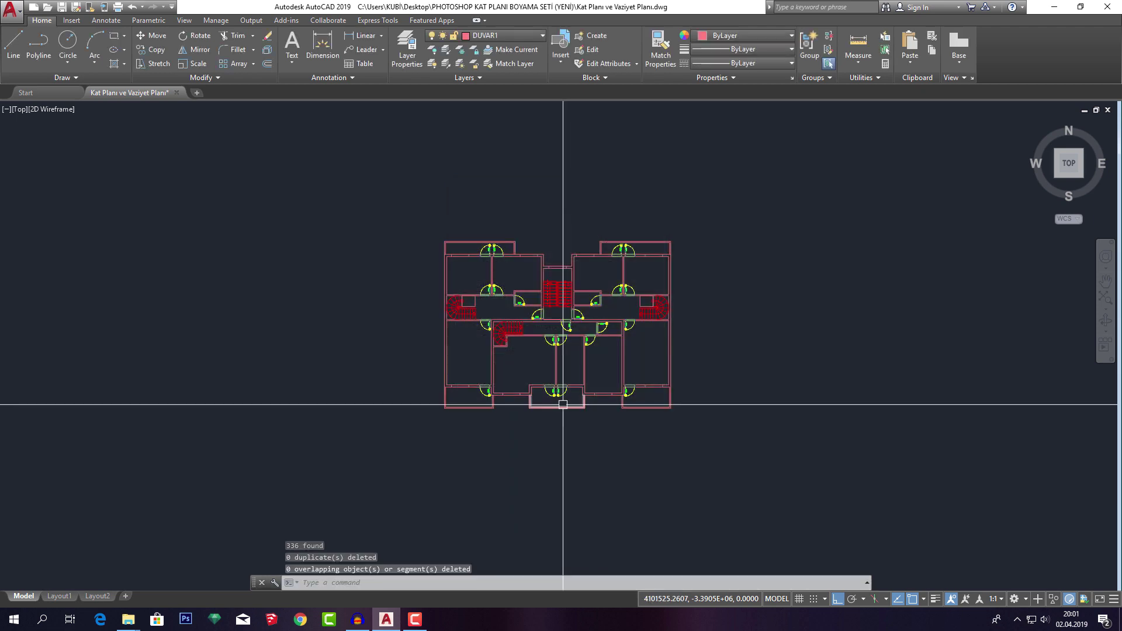
{"action": "scroll", "coordinate": [654, 327], "scroll_direction": "down", "scroll_amount": 5}
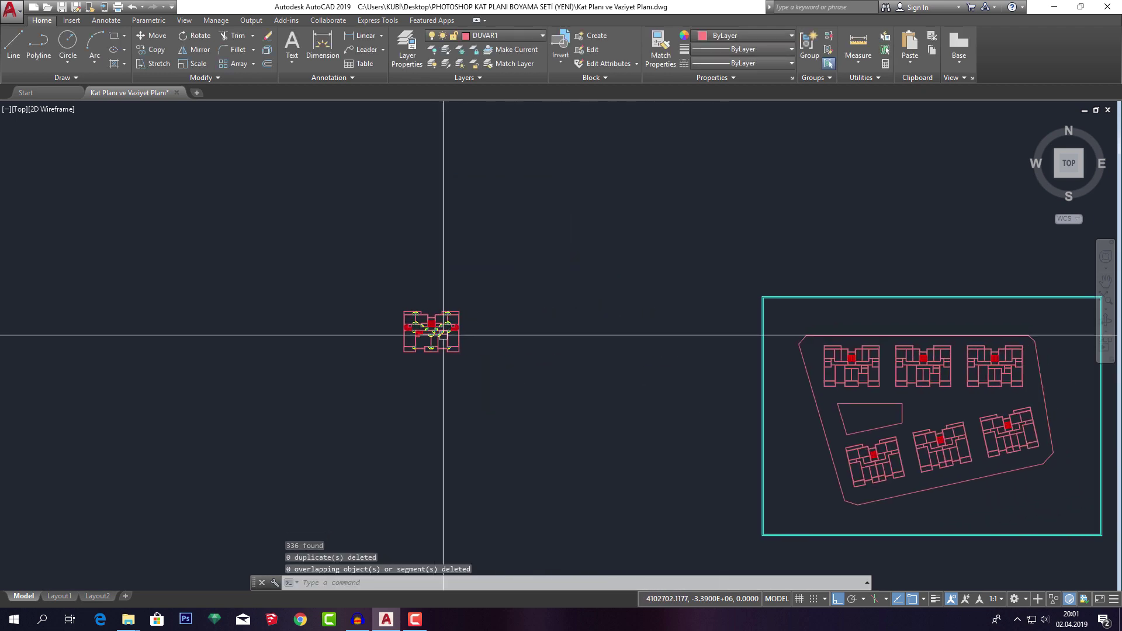
Zoom out and window-select the right-hand duplicate site plan, then erase it.
{"action": "scroll", "coordinate": [445, 328], "scroll_direction": "up", "scroll_amount": 5}
{"action": "scroll", "coordinate": [445, 328], "scroll_direction": "up", "scroll_amount": 2}
{"action": "key", "text": "Escape"}
{"action": "key", "text": "Escape"}
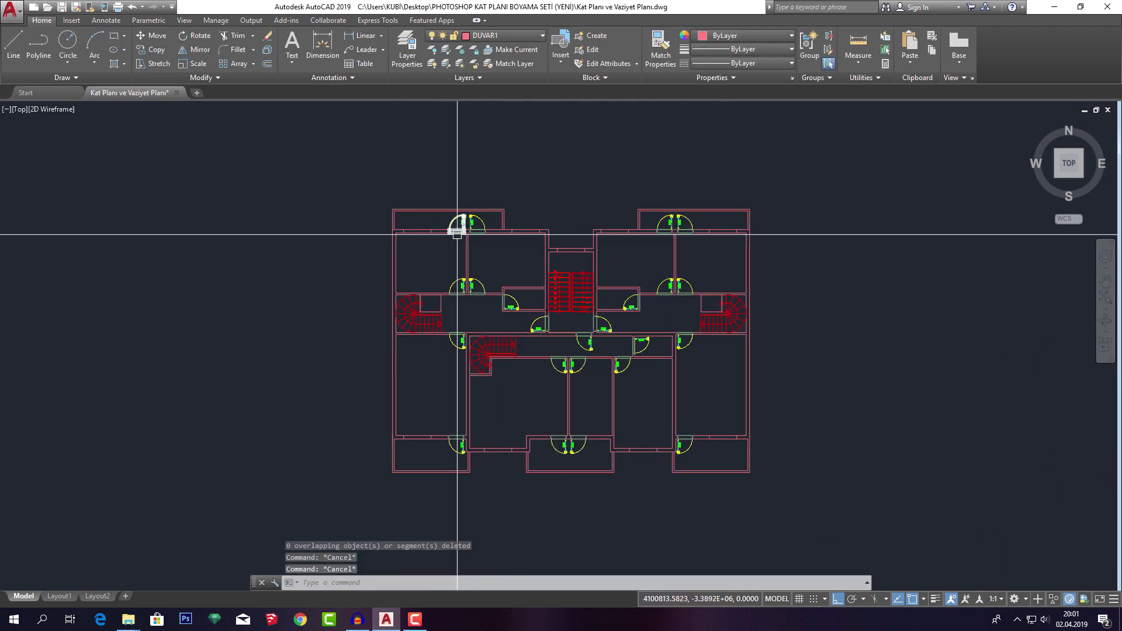
{"action": "scroll", "coordinate": [459, 241], "scroll_direction": "up", "scroll_amount": 5}
{"action": "scroll", "coordinate": [484, 252], "scroll_direction": "down", "scroll_amount": 6}
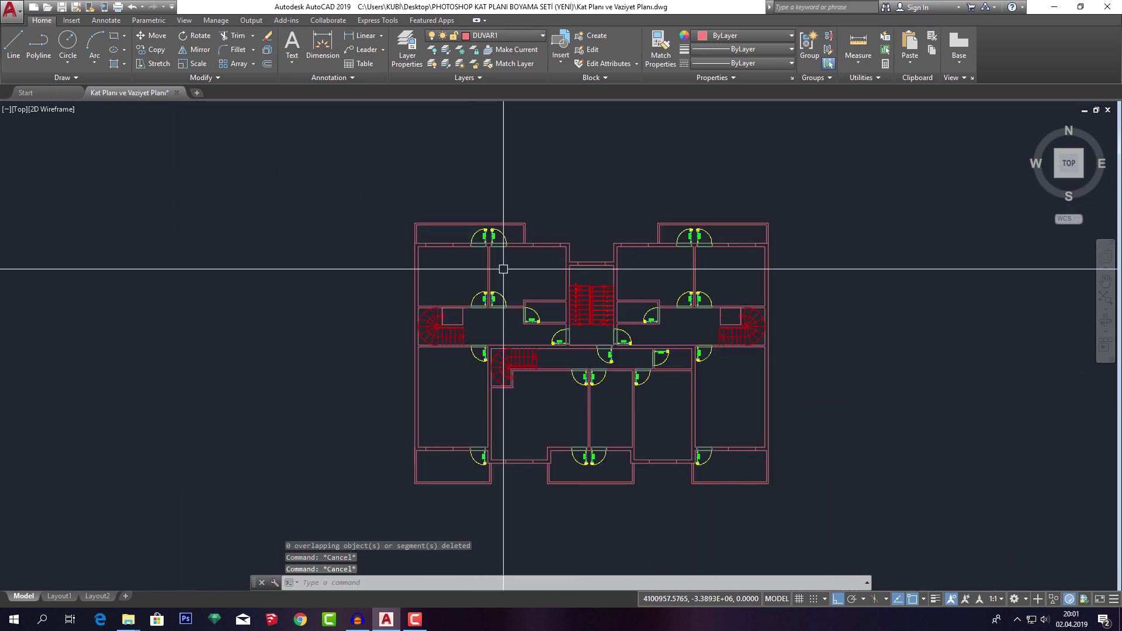
{"action": "scroll", "coordinate": [503, 269], "scroll_direction": "down", "scroll_amount": 2}
{"action": "scroll", "coordinate": [468, 278], "scroll_direction": "up", "scroll_amount": 4}
{"action": "scroll", "coordinate": [544, 291], "scroll_direction": "down", "scroll_amount": 2}
{"action": "scroll", "coordinate": [588, 308], "scroll_direction": "down", "scroll_amount": 2}
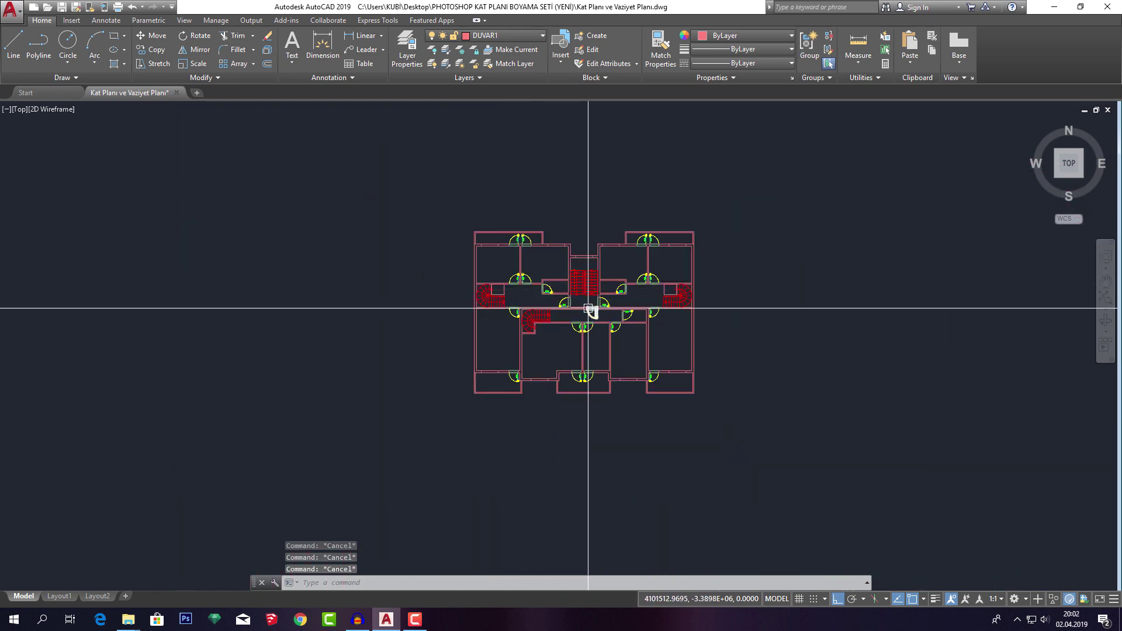
{"action": "scroll", "coordinate": [631, 307], "scroll_direction": "down", "scroll_amount": 2}
{"action": "scroll", "coordinate": [506, 304], "scroll_direction": "down", "scroll_amount": 3}
{"action": "middle_click_drag", "start_coordinate": [506, 303], "coordinate": [330, 276]}
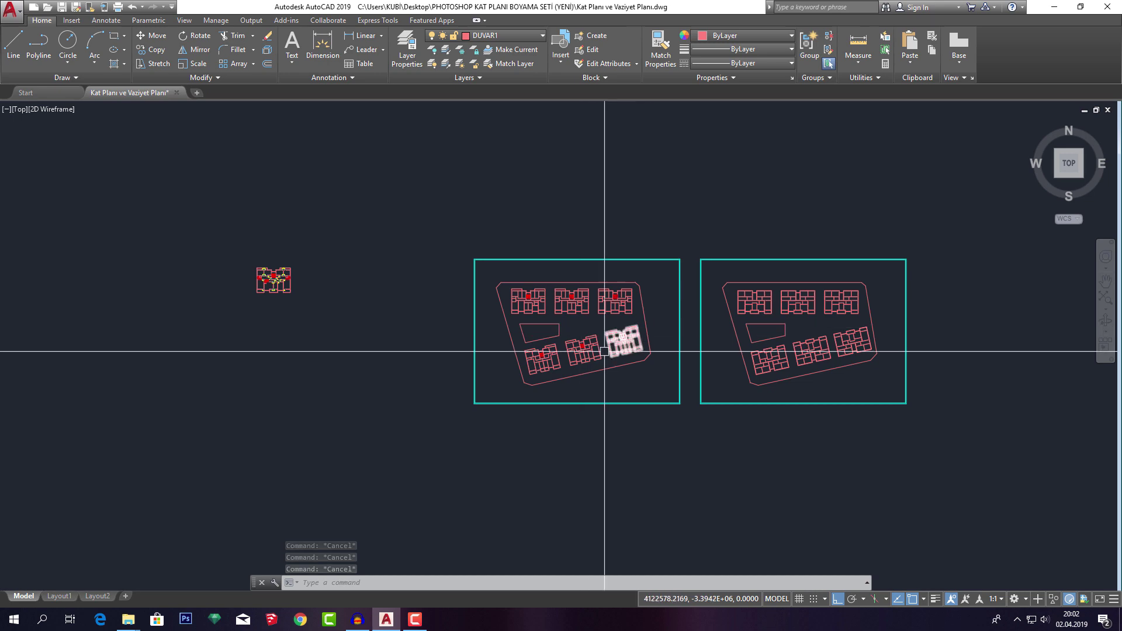
{"action": "scroll", "coordinate": [619, 338], "scroll_direction": "up", "scroll_amount": 4}
{"action": "scroll", "coordinate": [633, 328], "scroll_direction": "down", "scroll_amount": 2}
{"action": "left_click", "coordinate": [634, 171]}
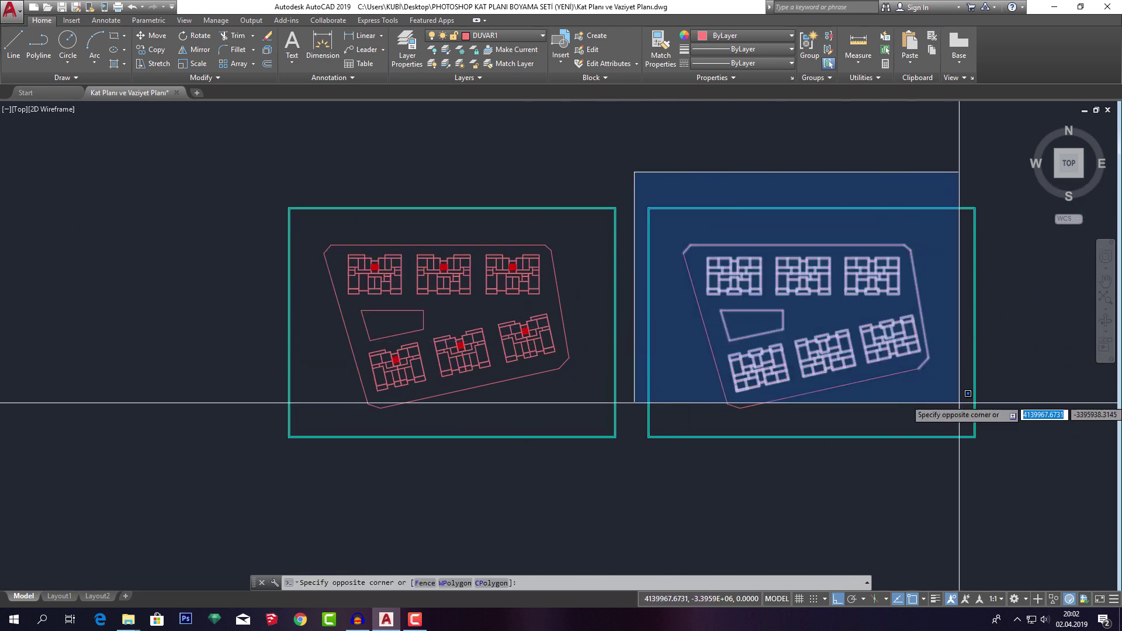
{"action": "left_click", "coordinate": [974, 451]}
{"action": "key", "text": "Delete"}
Centre the view on the remaining site plan and begin window-selecting it.
{"action": "middle_click_drag", "start_coordinate": [447, 325], "coordinate": [541, 344]}
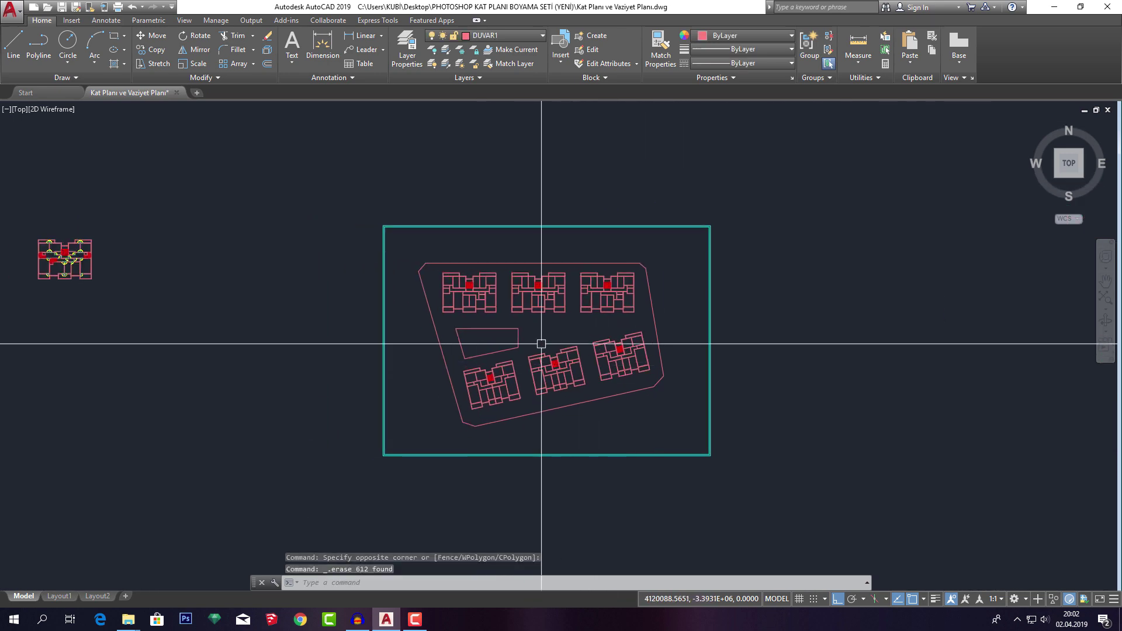
{"action": "key", "text": "Escape"}
{"action": "key", "text": "Escape"}
{"action": "scroll", "coordinate": [541, 343], "scroll_direction": "up", "scroll_amount": 3}
{"action": "scroll", "coordinate": [477, 195], "scroll_direction": "down", "scroll_amount": 2}
{"action": "left_click", "coordinate": [477, 196]}
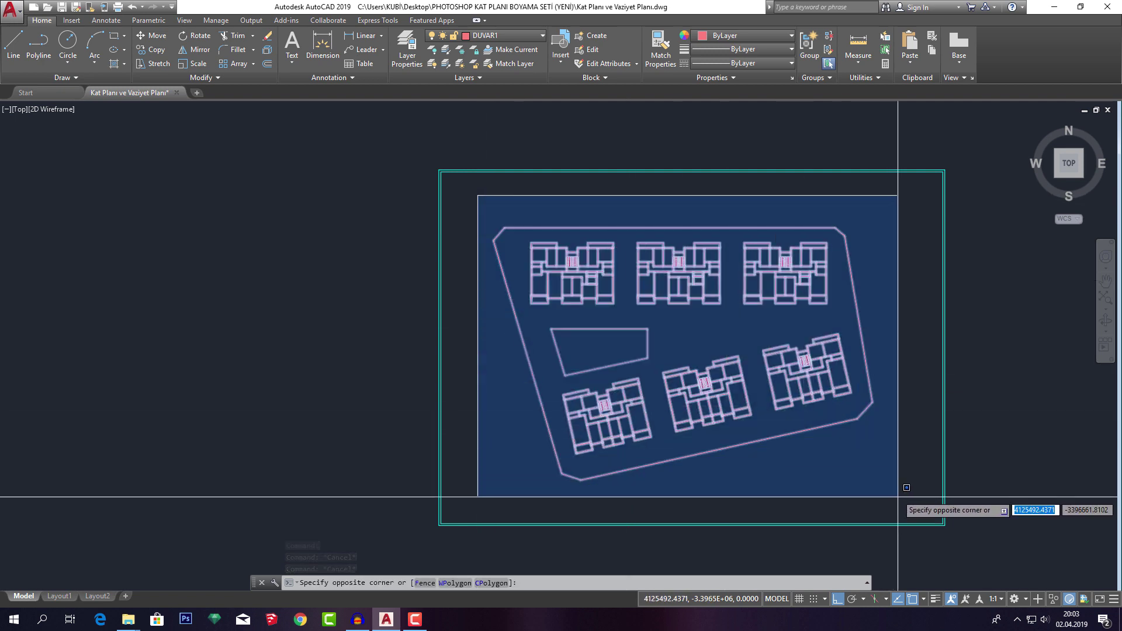
Run OVERKILL on the window-selected site plan to remove duplicate objects.
{"action": "left_click", "coordinate": [898, 496]}
{"action": "type", "text": "ove"}
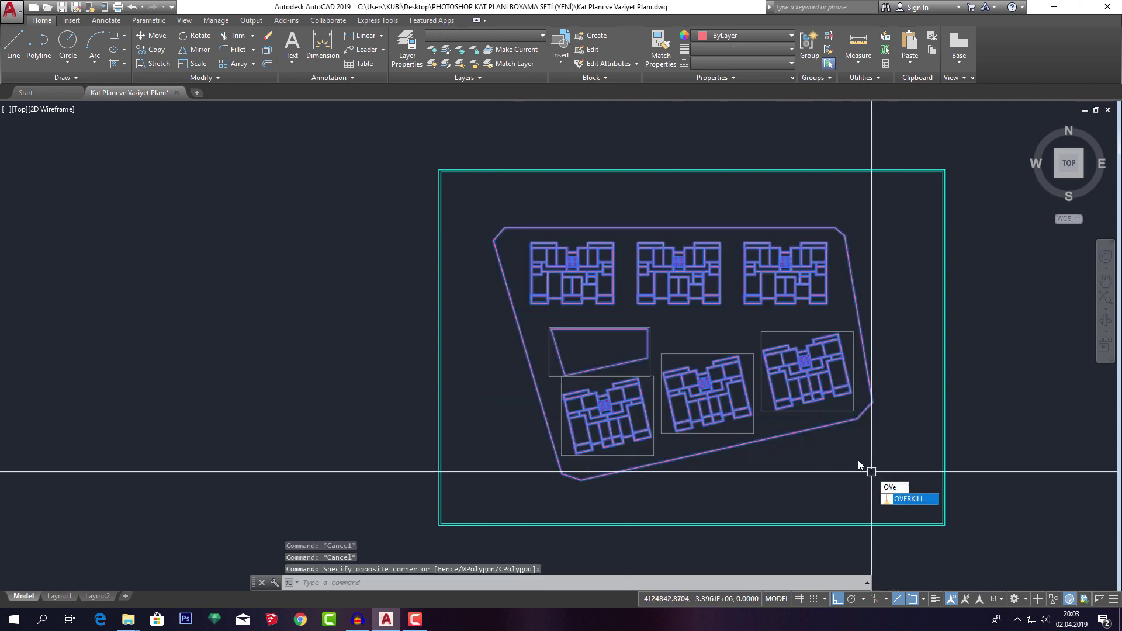
{"action": "type", "text": "r"}
{"action": "key", "text": "Return"}
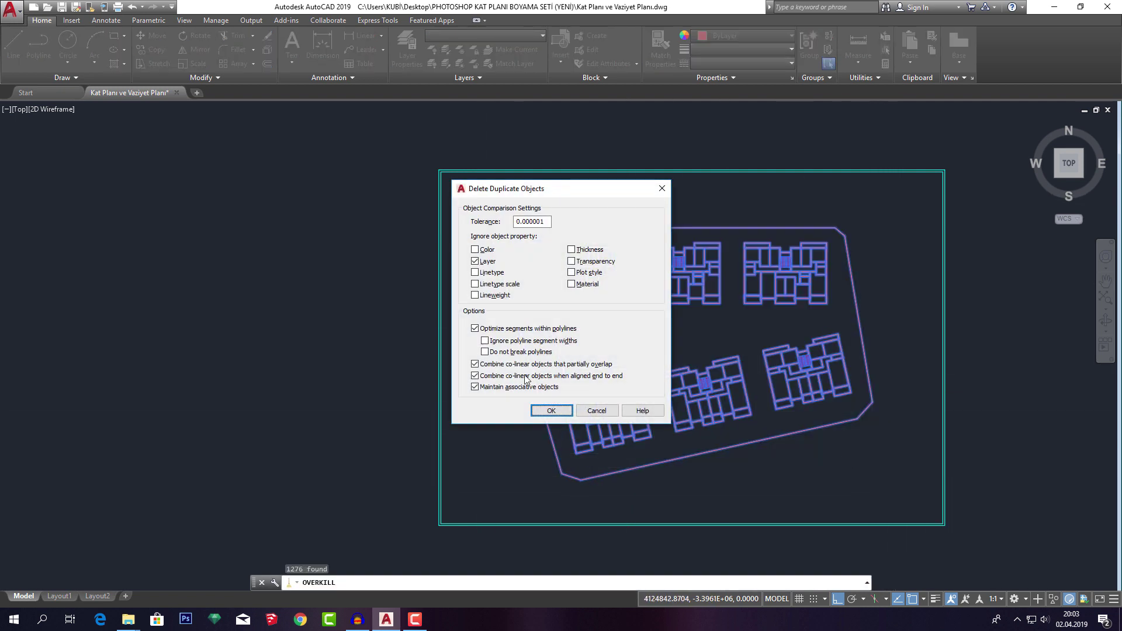
{"action": "left_click", "coordinate": [541, 410]}
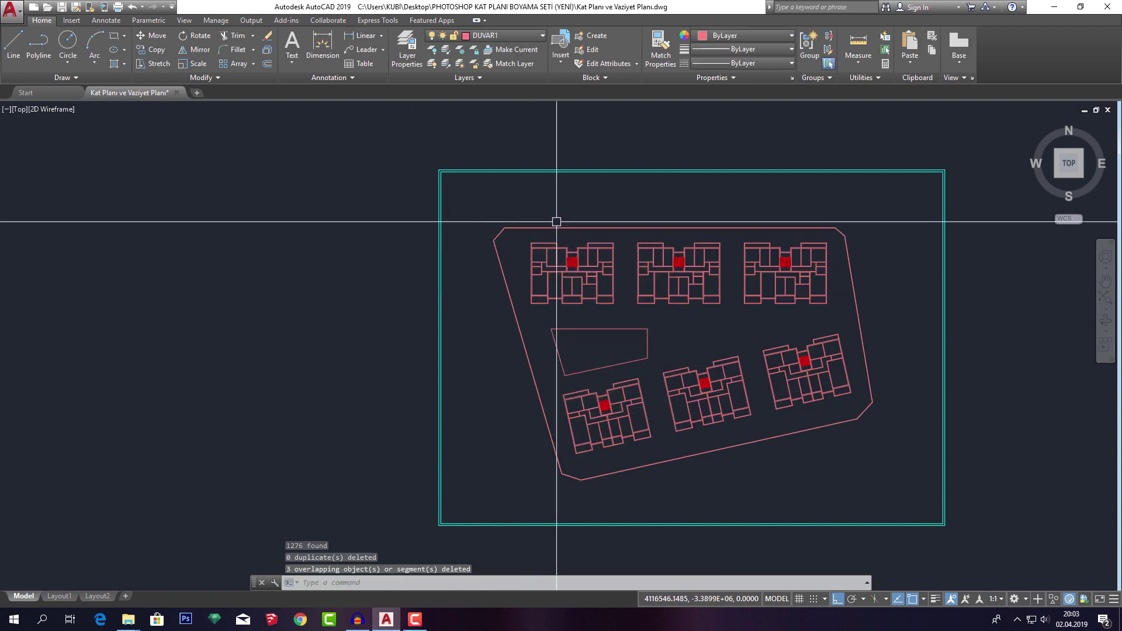
Delete then restore the outer site boundary, and rerun OVERKILL on the plan.
{"action": "left_click", "coordinate": [634, 226]}
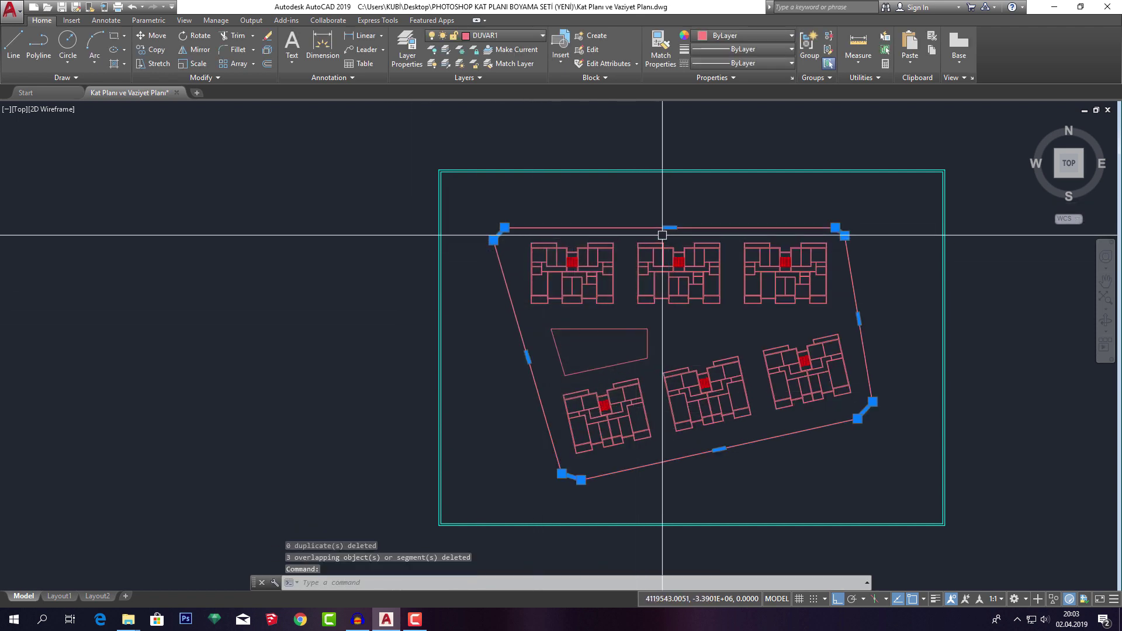
{"action": "key", "text": "Delete"}
{"action": "key", "text": "ctrl+z"}
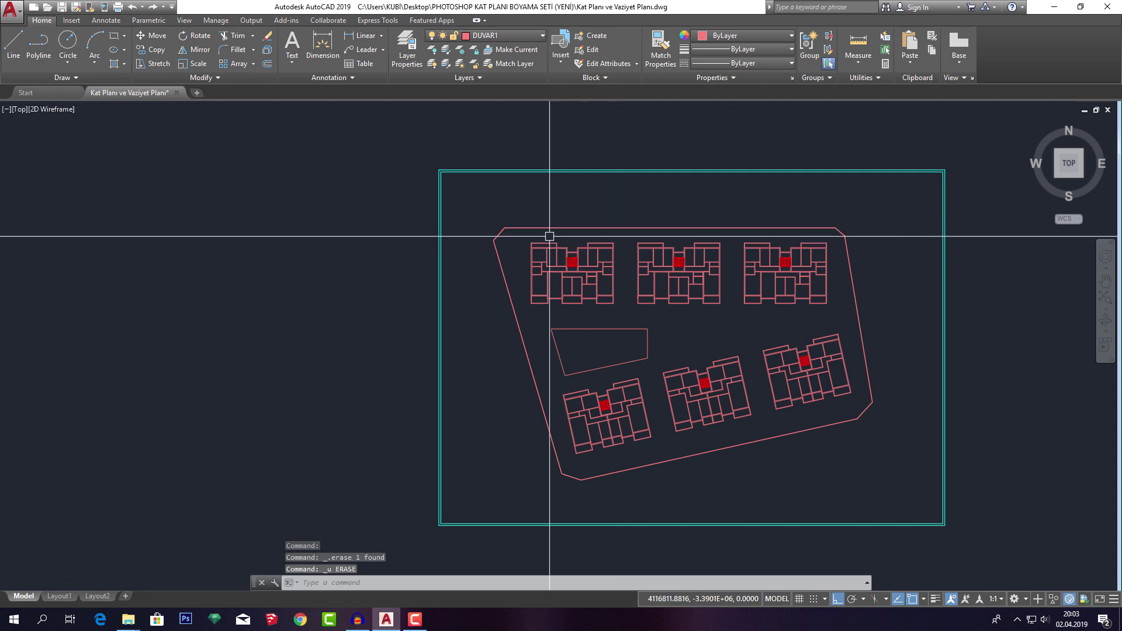
{"action": "key", "text": "Escape"}
{"action": "left_click", "coordinate": [472, 202]}
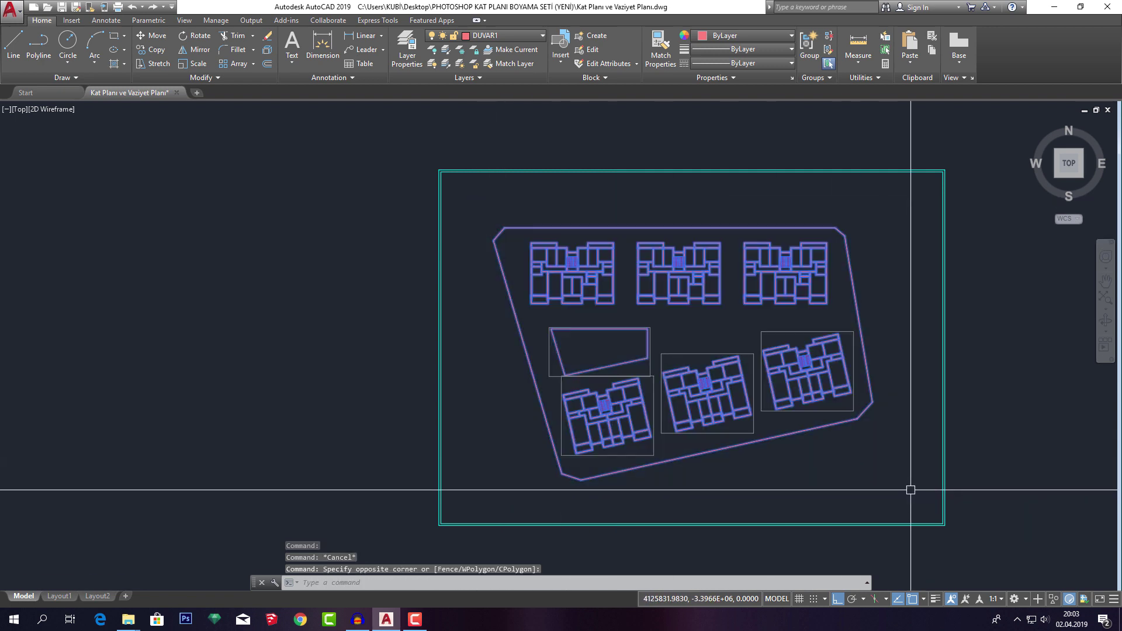
{"action": "type", "text": "verkill"}
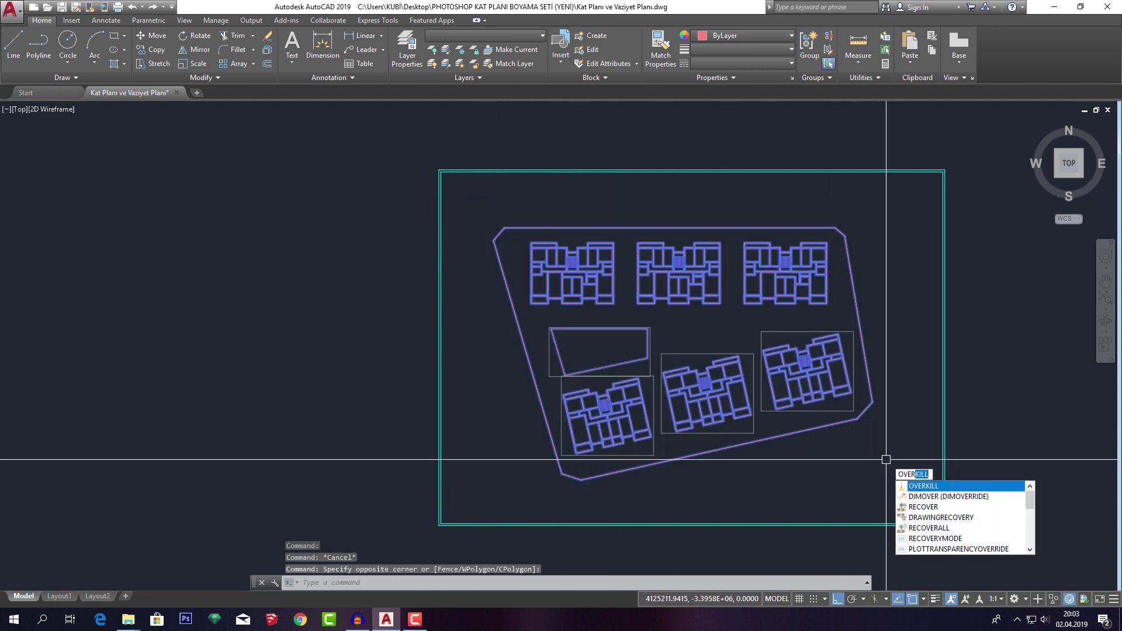
{"action": "key", "text": "Return"}
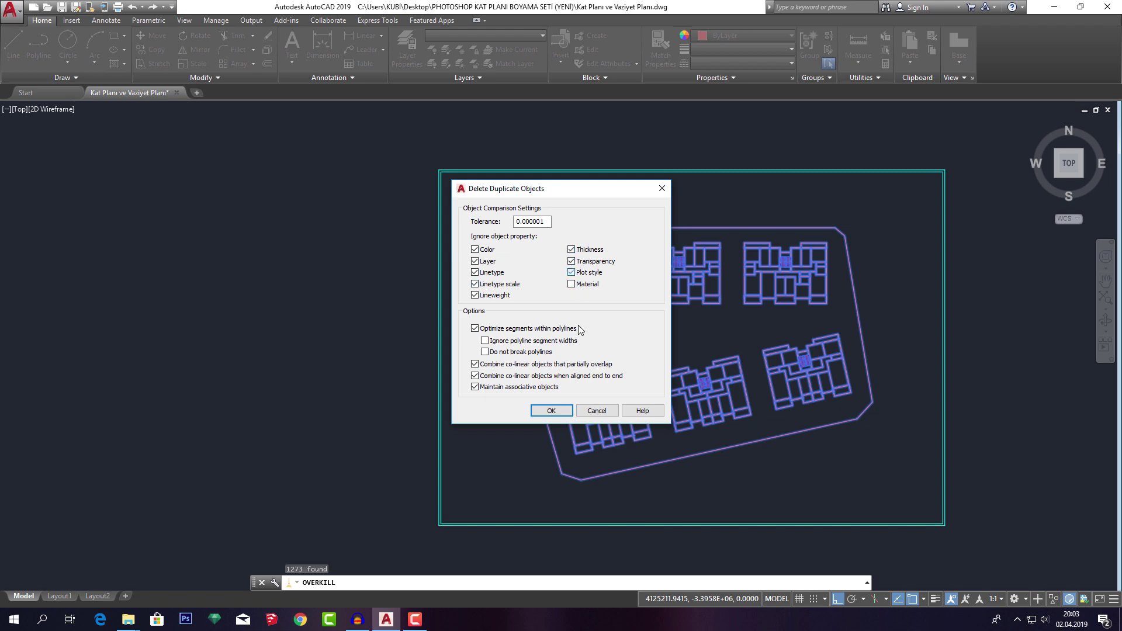
{"action": "left_click", "coordinate": [551, 411]}
Reselect the whole plan and run OVERKILL a third time to delete overlaps.
{"action": "left_click", "coordinate": [467, 192]}
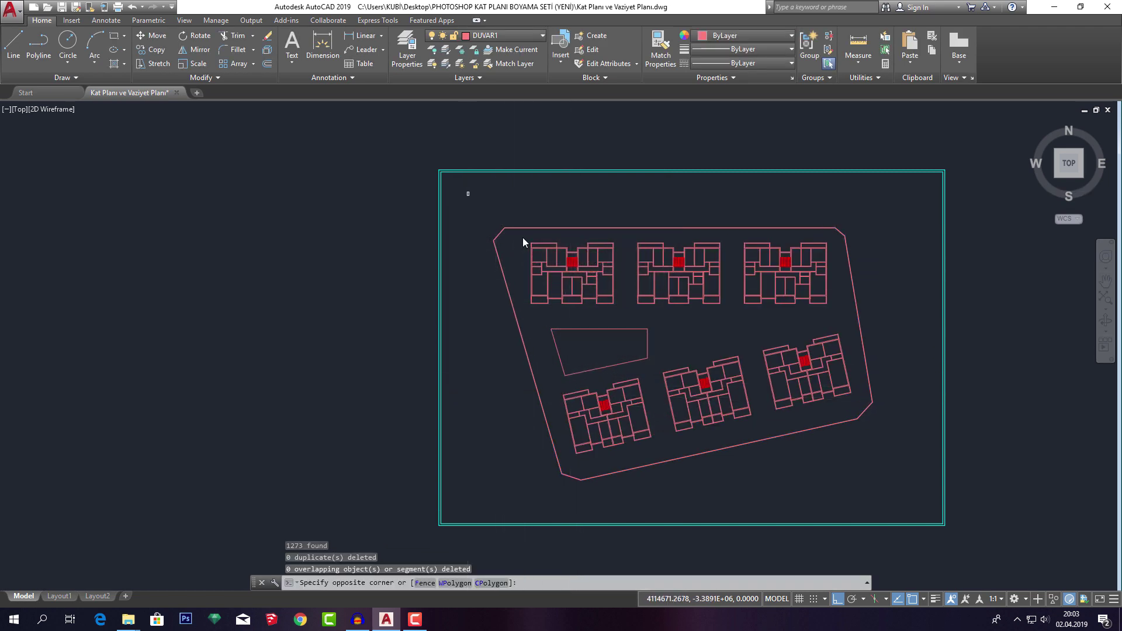
{"action": "left_click", "coordinate": [864, 421]}
{"action": "key", "text": "Escape"}
{"action": "left_click", "coordinate": [490, 224]}
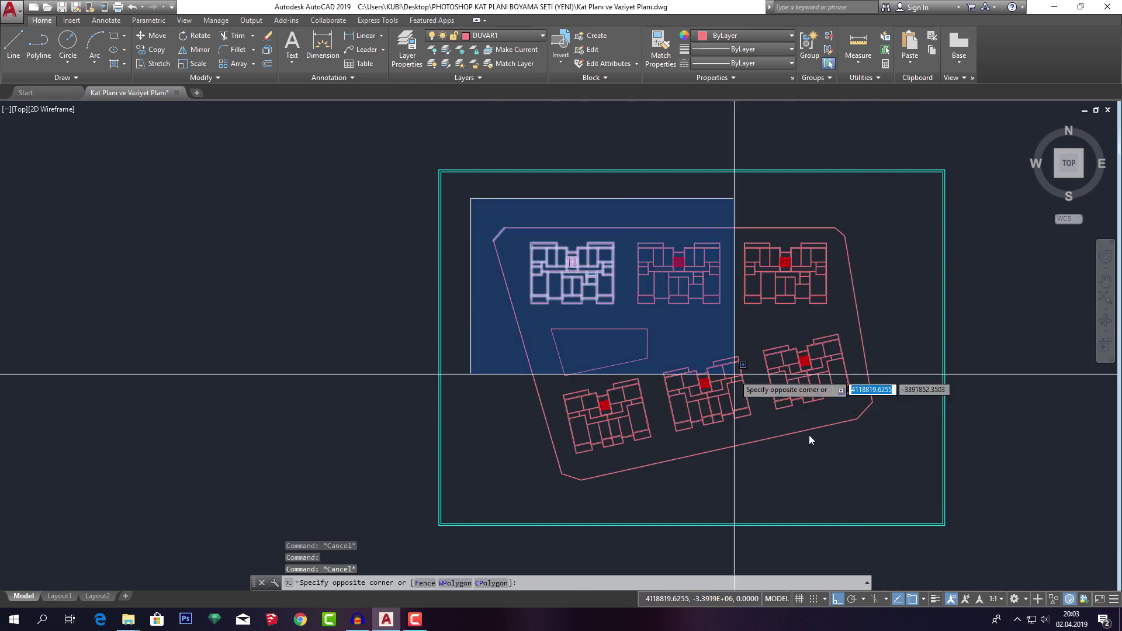
{"action": "left_click", "coordinate": [906, 494]}
{"action": "type", "text": "OVERKILL"}
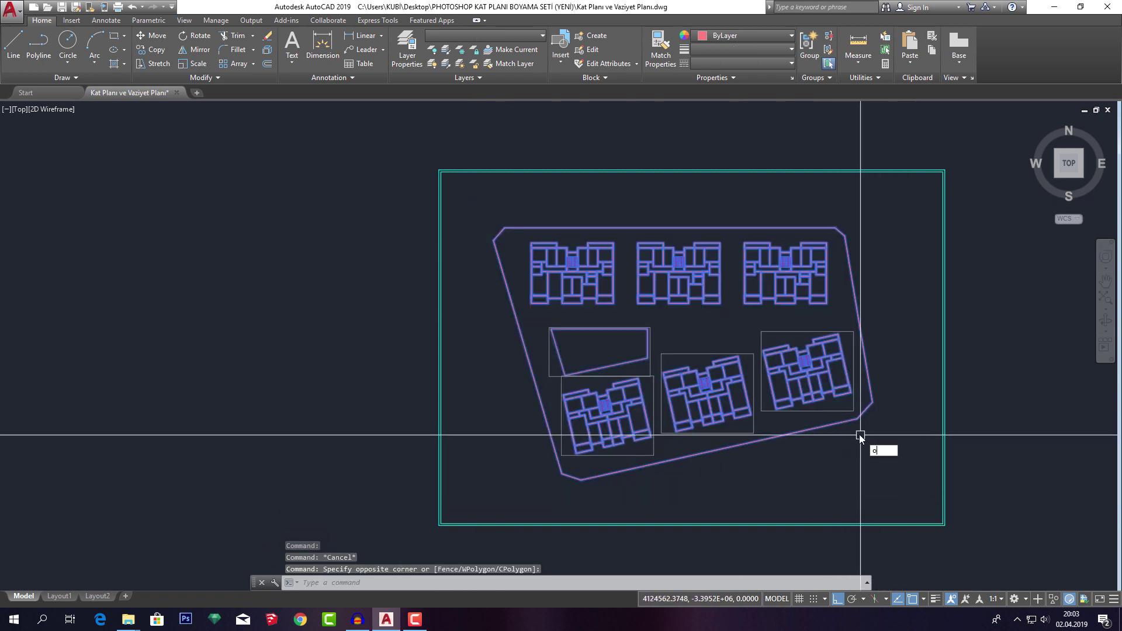
{"action": "key", "text": "Return"}
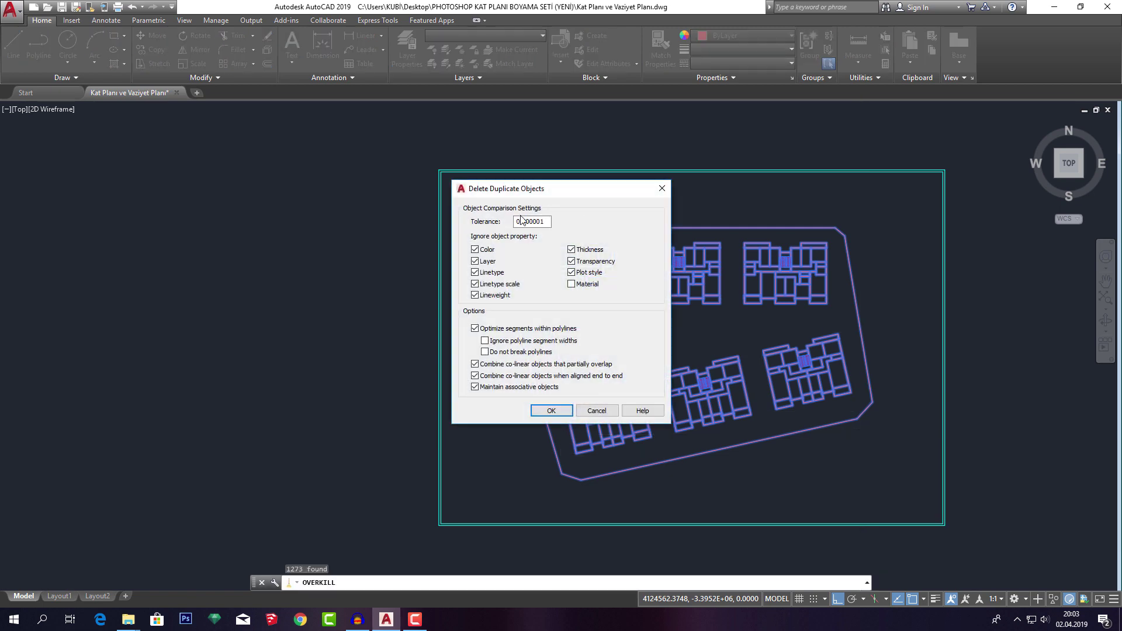
{"action": "type", "text": "1"}
{"action": "left_click", "coordinate": [561, 411]}
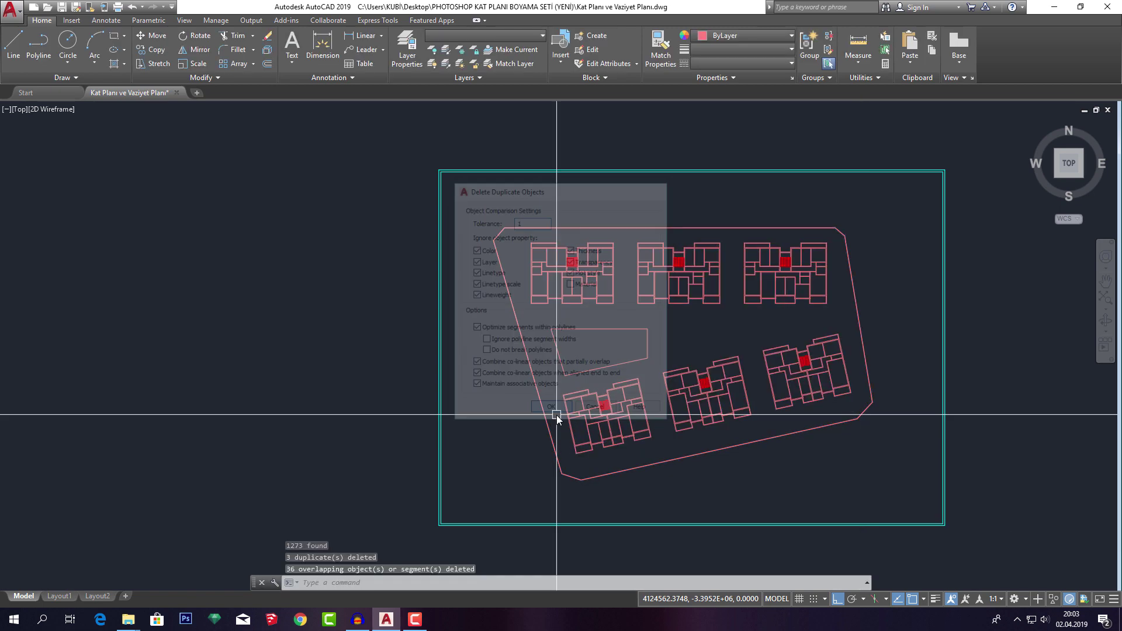
Delete the outer site boundary again, then undo to restore it.
{"action": "left_click", "coordinate": [519, 229]}
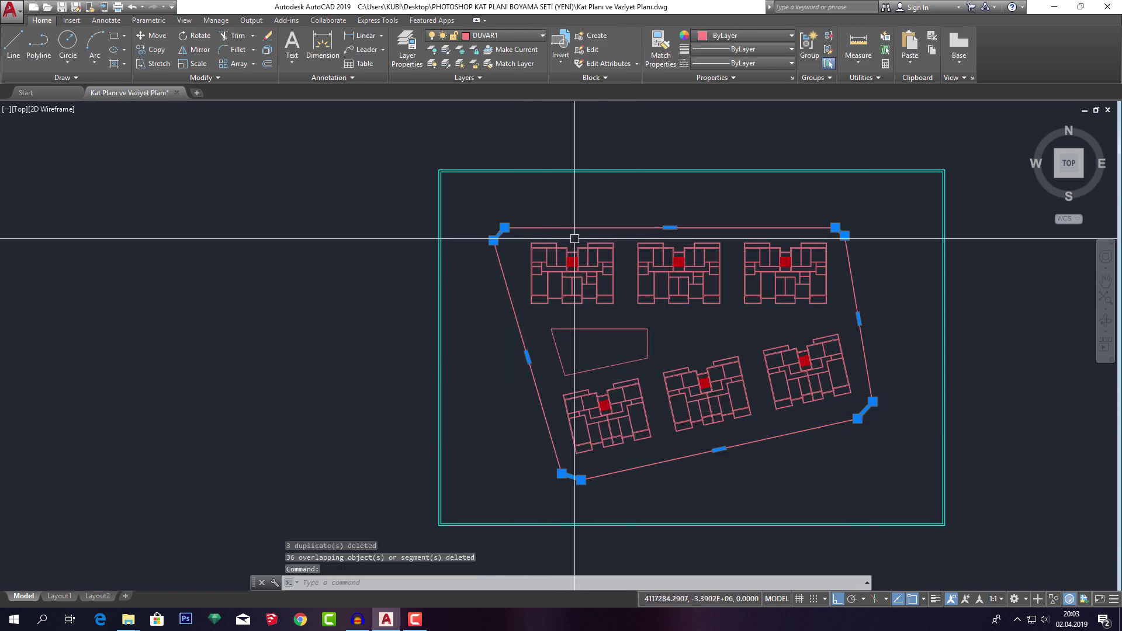
{"action": "key", "text": "Delete"}
{"action": "key", "text": "ctrl+z"}
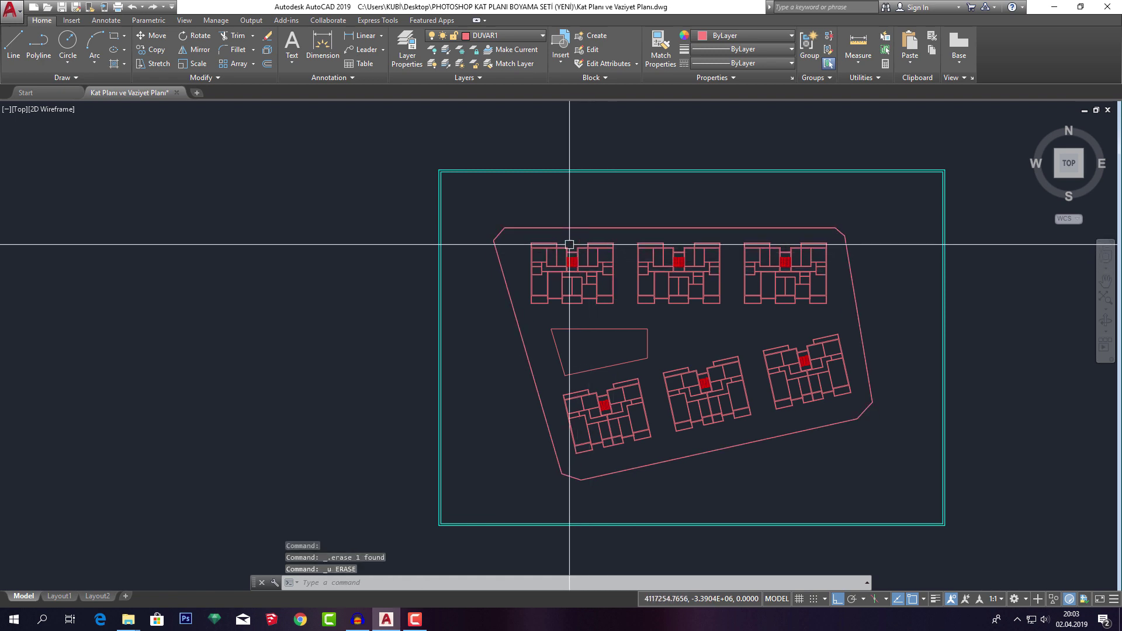
{"action": "key", "text": "Escape"}
Run OVERKILL at tolerance 10, removing 98 overlaps, then erase the outer site boundary.
{"action": "left_click", "coordinate": [468, 198]}
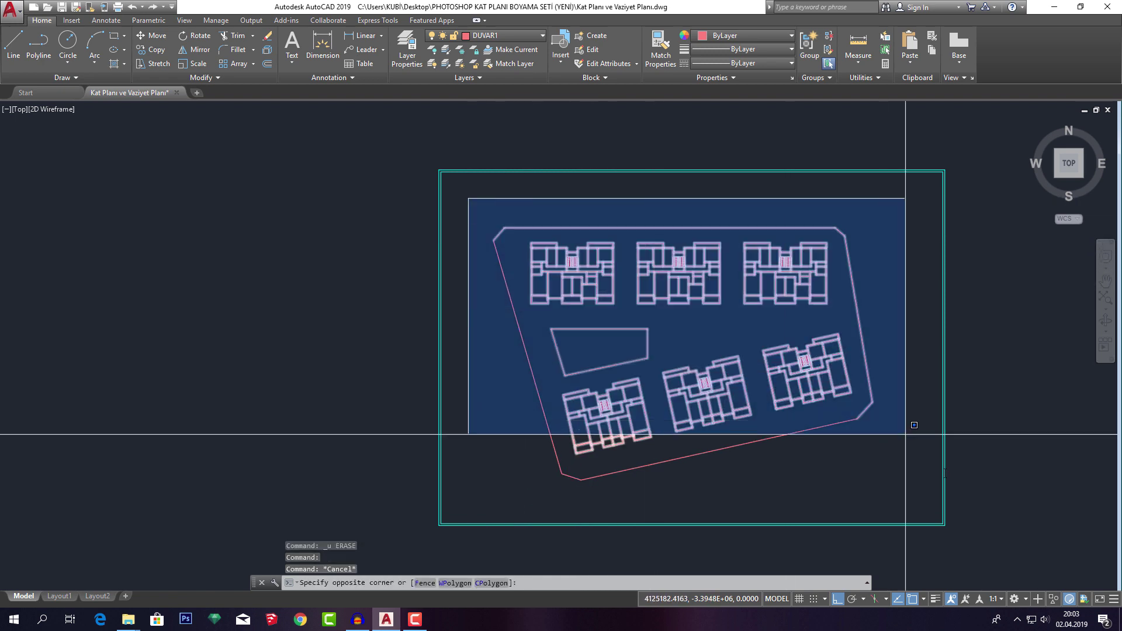
{"action": "left_click", "coordinate": [909, 501]}
{"action": "type", "text": "ove"}
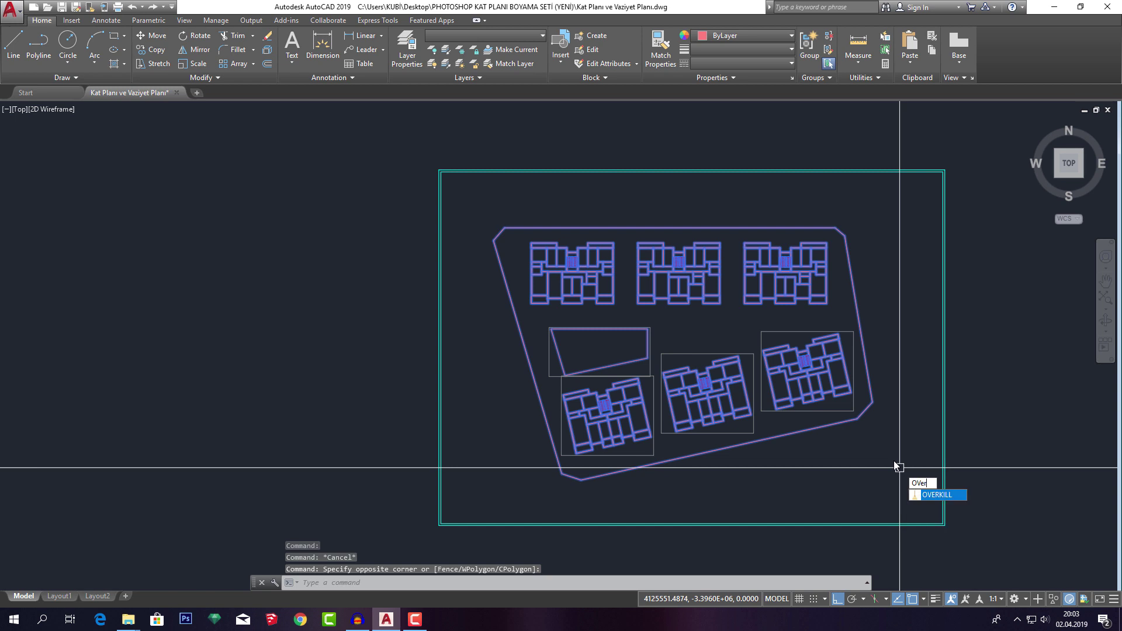
{"action": "key", "text": "Return"}
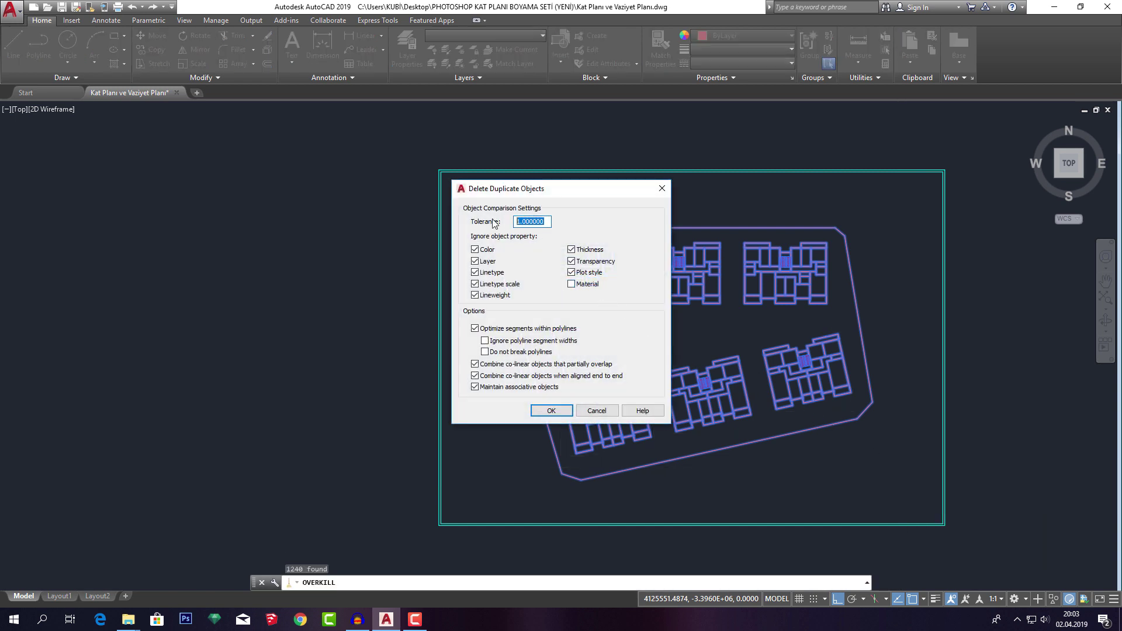
{"action": "left_click", "coordinate": [539, 412]}
{"action": "left_click", "coordinate": [503, 275]}
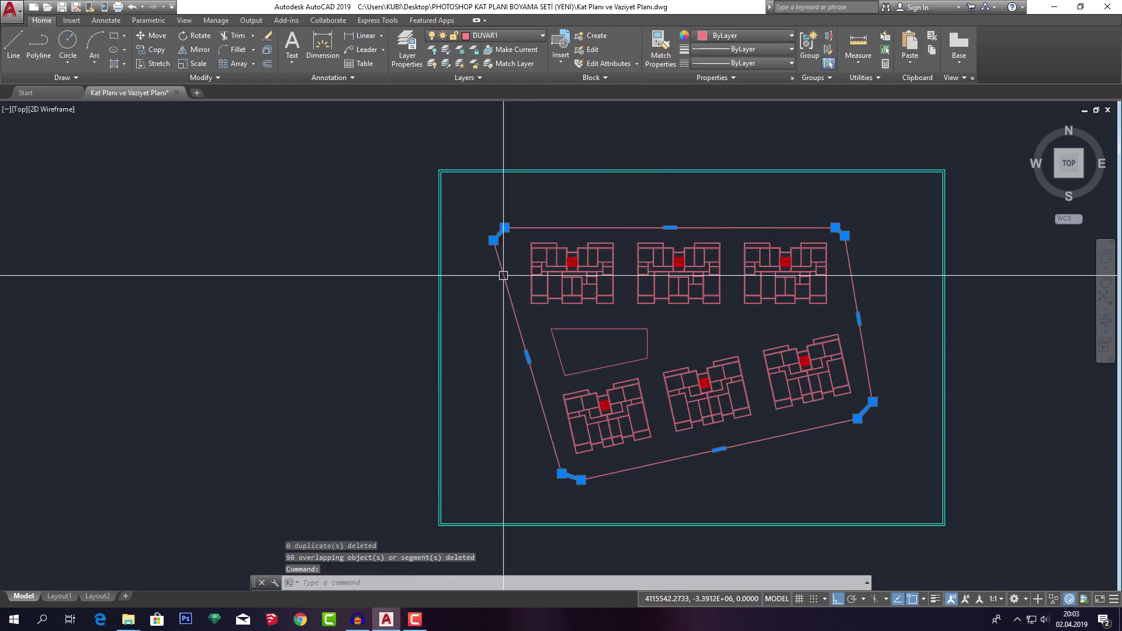
{"action": "key", "text": "Delete"}
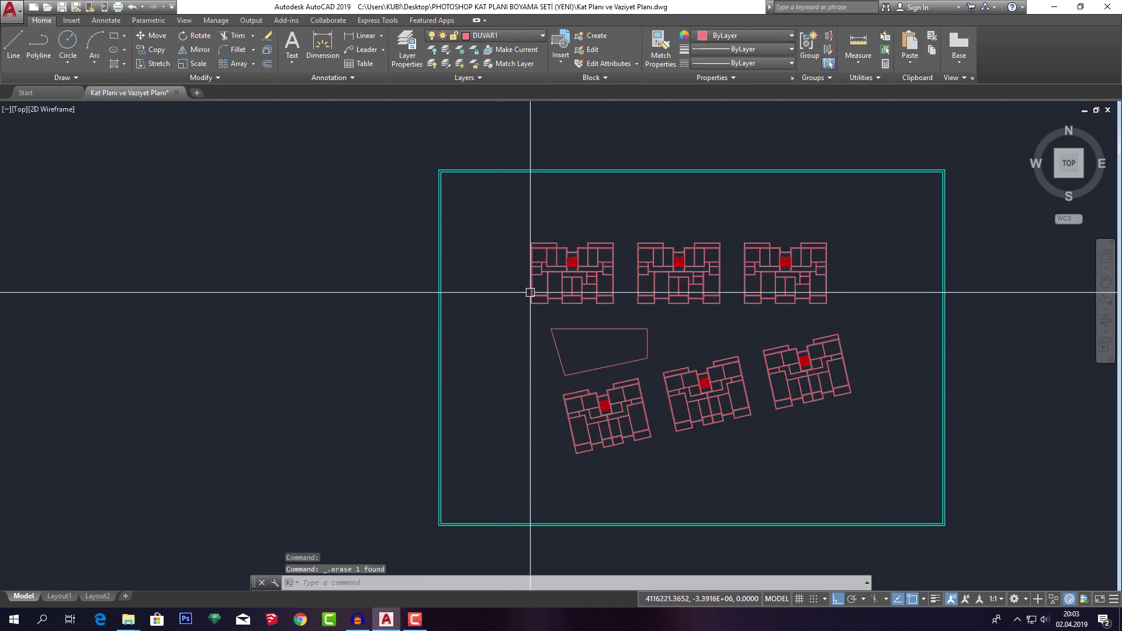
Restore the site boundary and delete the cyan rectangle frame.
{"action": "key", "text": "ctrl+z"}
{"action": "scroll", "coordinate": [529, 293], "scroll_direction": "down", "scroll_amount": 2}
{"action": "key", "text": "Escape"}
{"action": "key", "text": "Escape"}
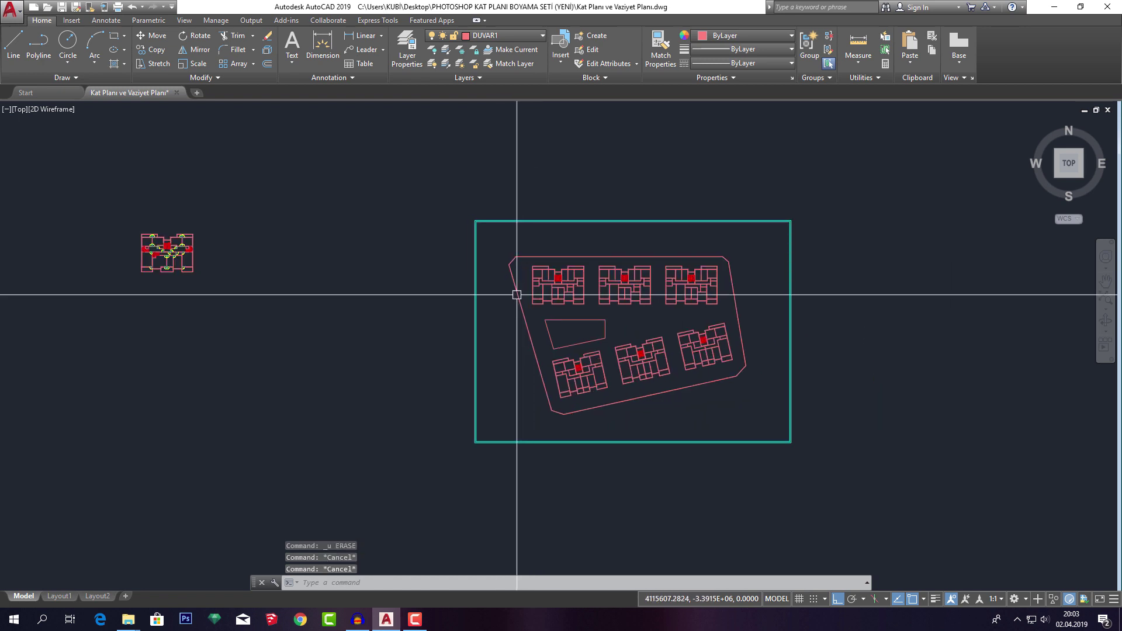
{"action": "left_click", "coordinate": [649, 233]}
{"action": "left_click", "coordinate": [611, 201]}
{"action": "key", "text": "Delete"}
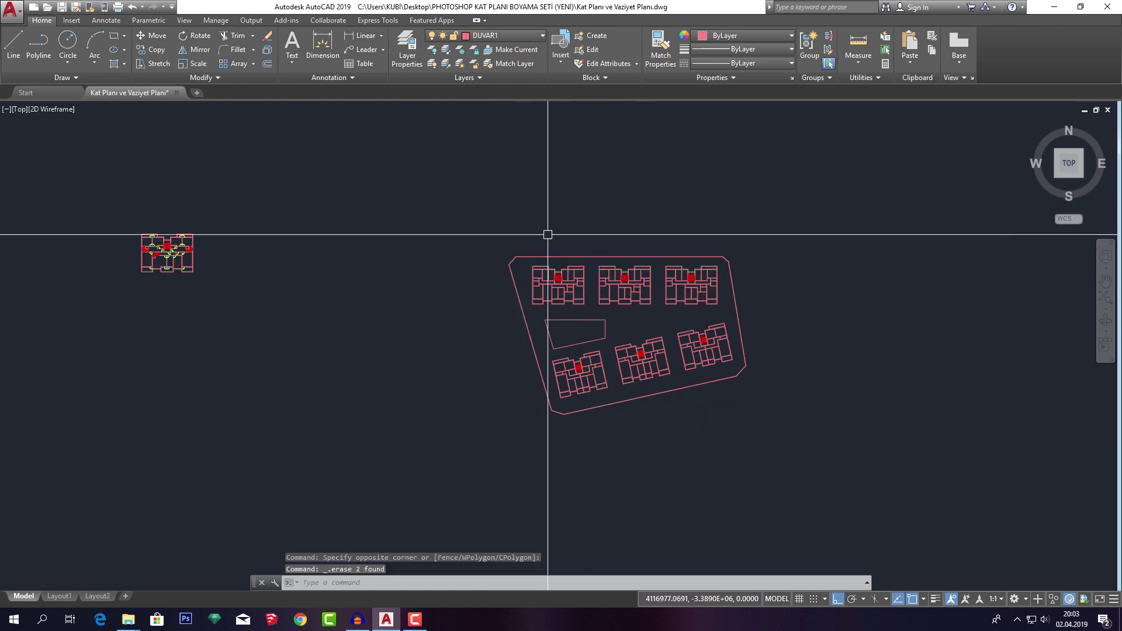
Select the site plan and move it further to the left.
{"action": "left_click", "coordinate": [483, 223]}
{"action": "left_click", "coordinate": [874, 455]}
{"action": "middle_click_drag", "start_coordinate": [710, 455], "coordinate": [789, 430]}
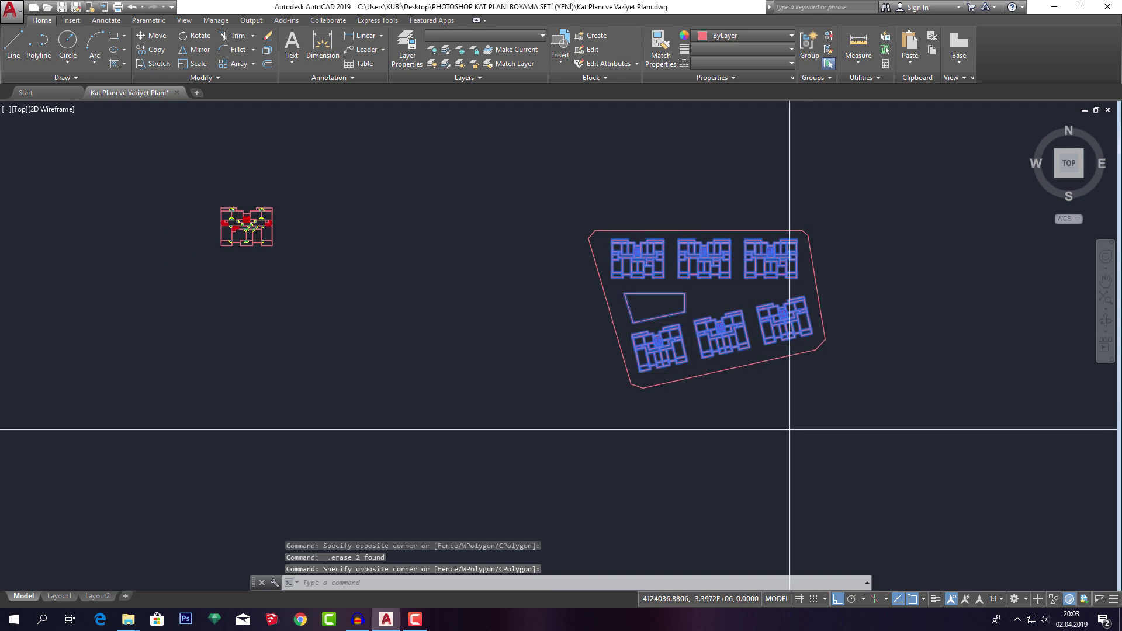
{"action": "type", "text": "m"}
{"action": "key", "text": "Return"}
{"action": "left_click", "coordinate": [789, 429]}
{"action": "left_click", "coordinate": [523, 431]}
{"action": "key", "text": "Escape"}
Zoom to the drawing extents and pan to bring the tiny, distant drawing into view.
{"action": "scroll", "coordinate": [633, 387], "scroll_direction": "down", "scroll_amount": 2}
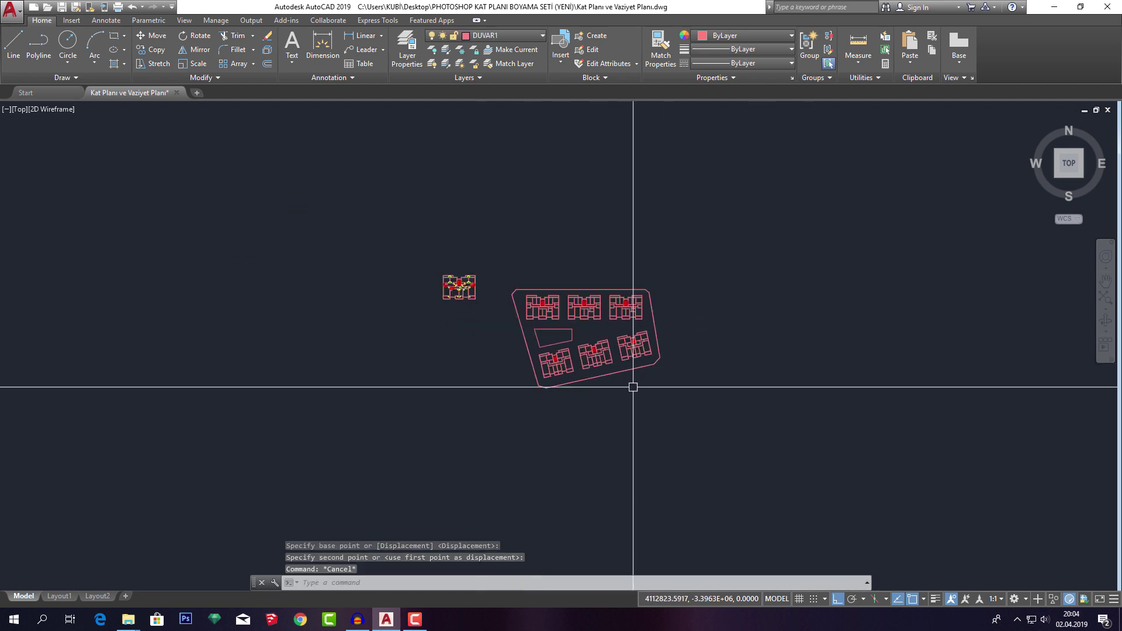
{"action": "scroll", "coordinate": [633, 387], "scroll_direction": "down", "scroll_amount": 3}
{"action": "scroll", "coordinate": [614, 382], "scroll_direction": "down", "scroll_amount": 3}
{"action": "middle_click", "coordinate": [637, 388]}
{"action": "middle_click", "coordinate": [637, 388]}
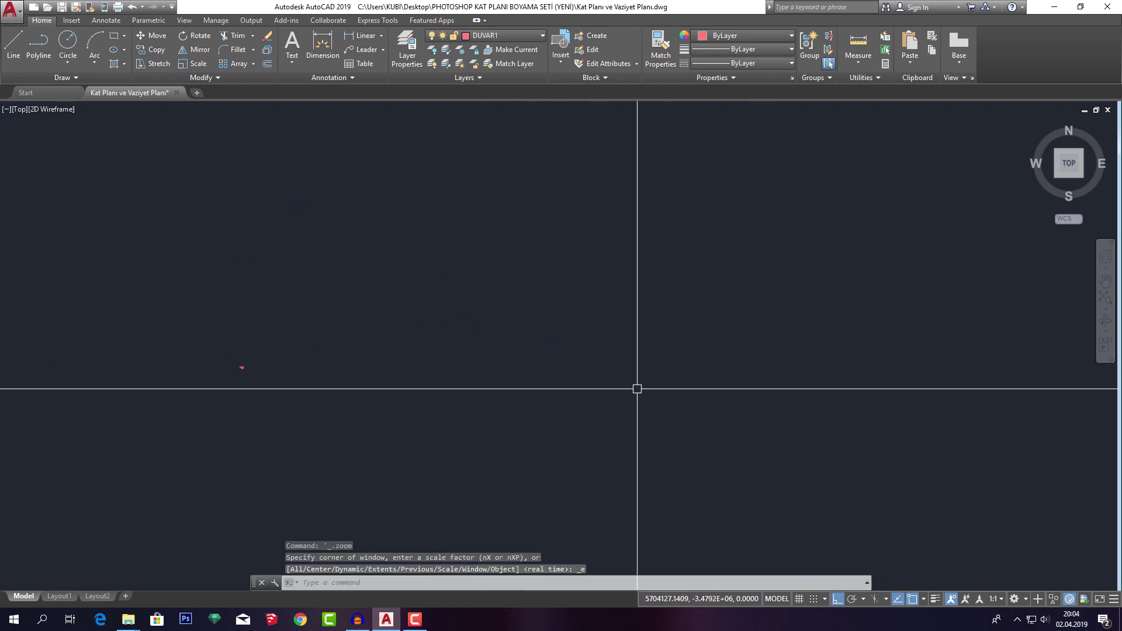
{"action": "scroll", "coordinate": [637, 388], "scroll_direction": "down", "scroll_amount": 2}
{"action": "scroll", "coordinate": [409, 379], "scroll_direction": "up", "scroll_amount": 5}
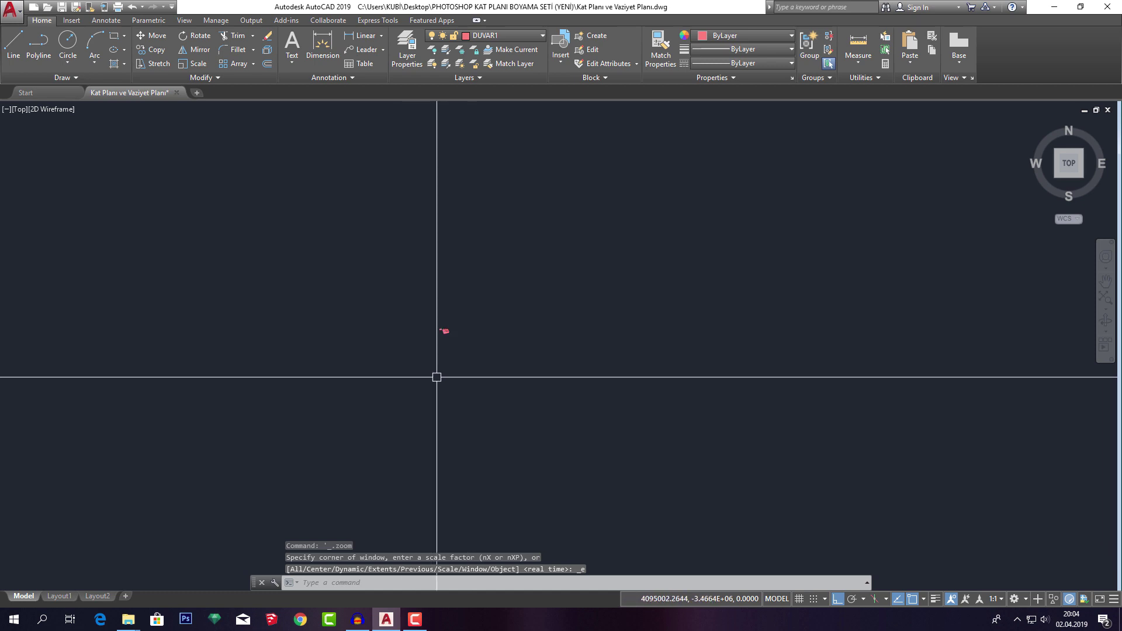
{"action": "middle_click_drag", "start_coordinate": [443, 341], "coordinate": [449, 359]}
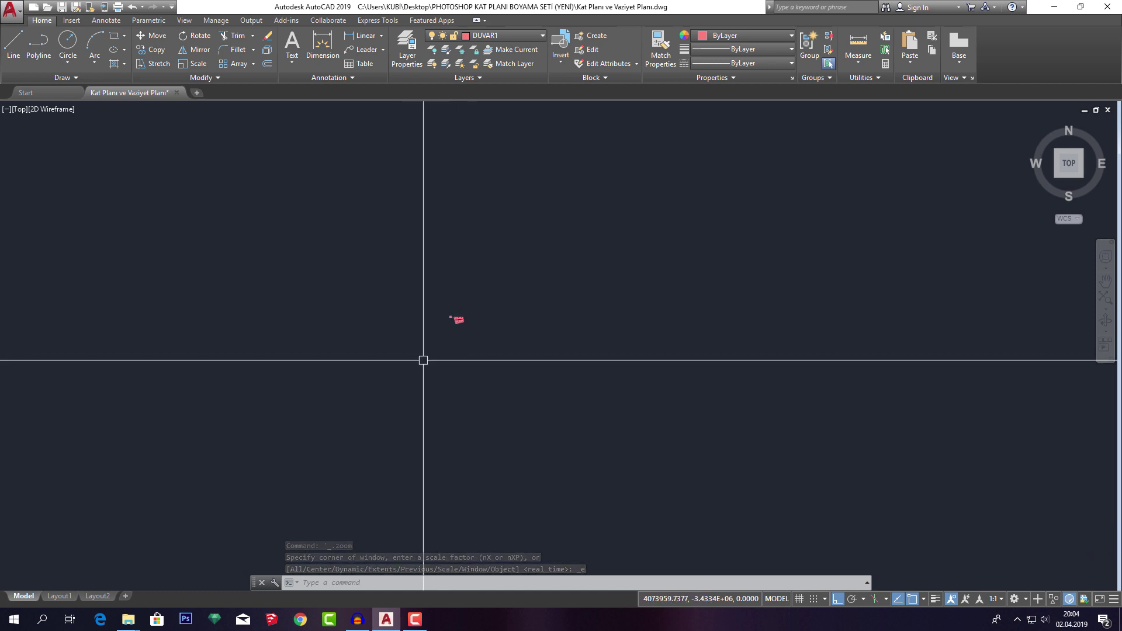
{"action": "scroll", "coordinate": [476, 353], "scroll_direction": "down", "scroll_amount": 2}
{"action": "scroll", "coordinate": [488, 352], "scroll_direction": "down", "scroll_amount": 2}
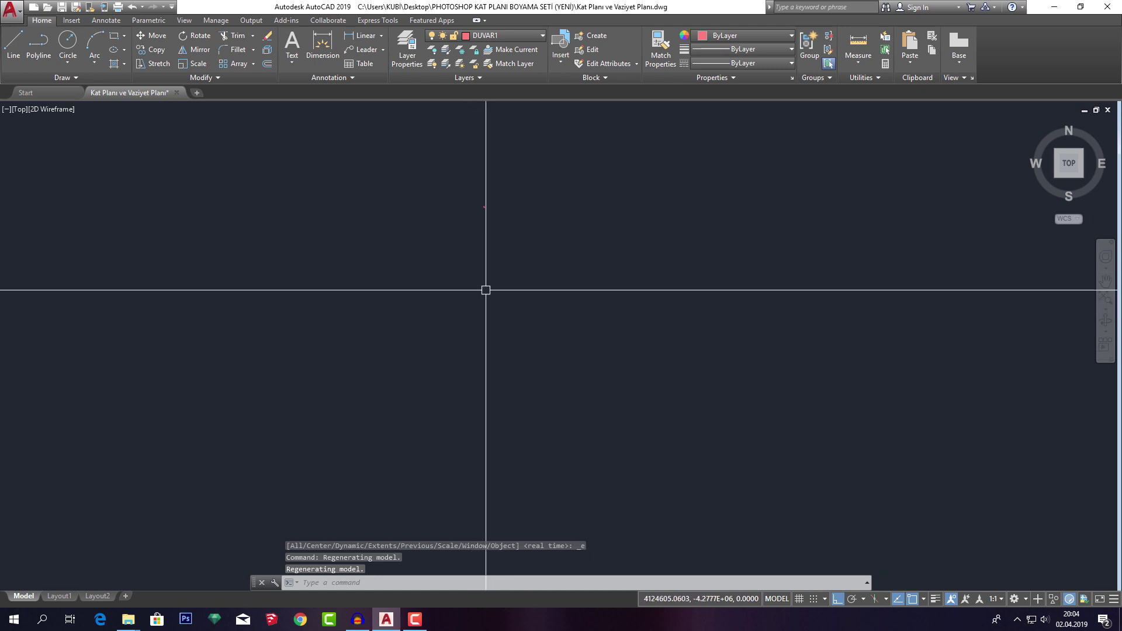
{"action": "middle_click_drag", "start_coordinate": [501, 357], "coordinate": [496, 237]}
{"action": "scroll", "coordinate": [483, 261], "scroll_direction": "up", "scroll_amount": 3}
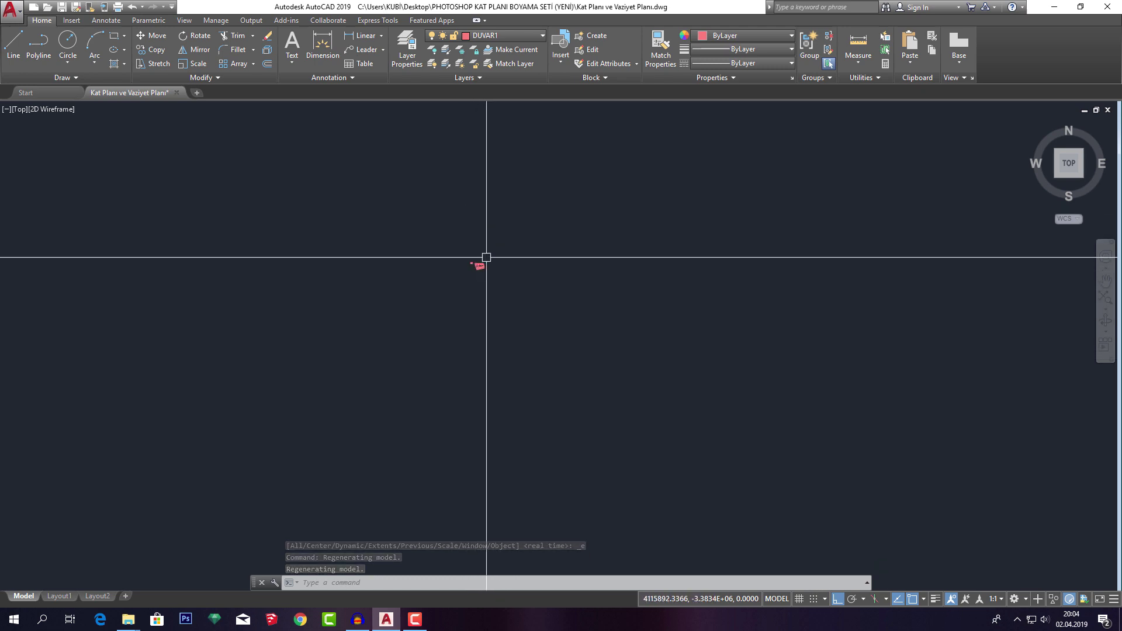
{"action": "scroll", "coordinate": [484, 266], "scroll_direction": "up", "scroll_amount": 3}
{"action": "scroll", "coordinate": [462, 268], "scroll_direction": "up", "scroll_amount": 2}
{"action": "left_click", "coordinate": [363, 230]}
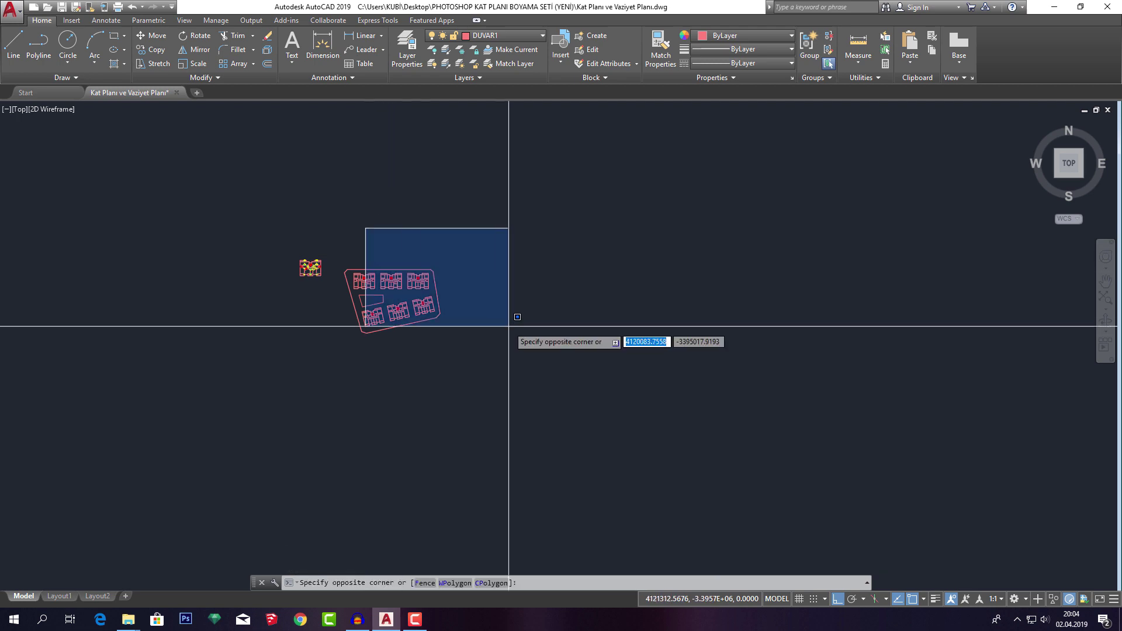
{"action": "key", "text": "Escape"}
{"action": "middle_click", "coordinate": [543, 325]}
{"action": "middle_click", "coordinate": [543, 325]}
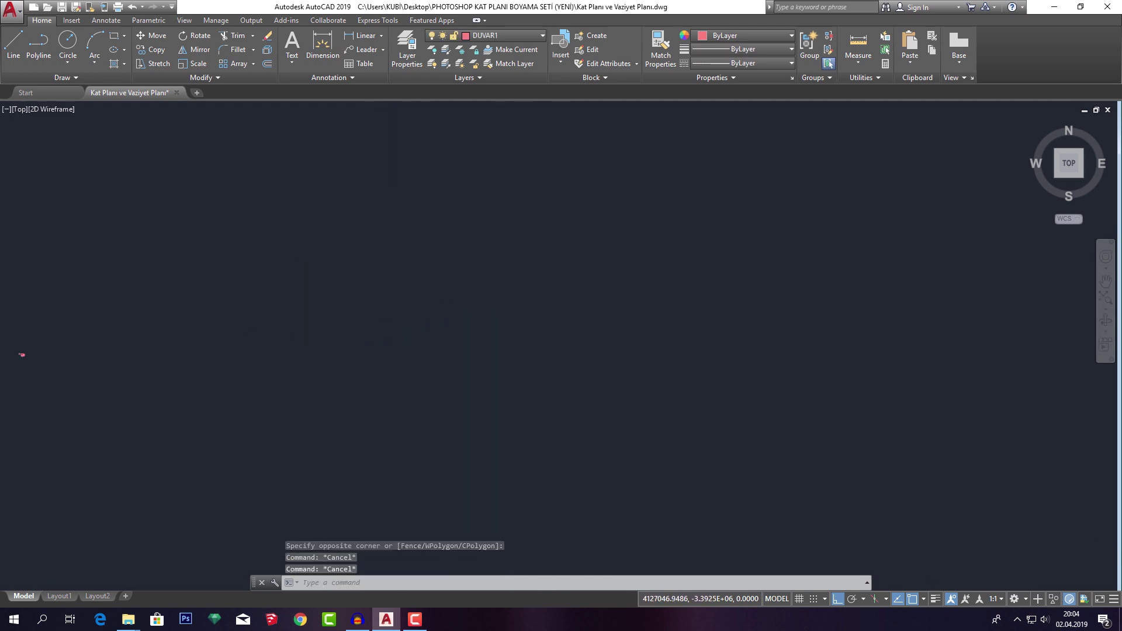
{"action": "scroll", "coordinate": [704, 306], "scroll_direction": "down", "scroll_amount": 5}
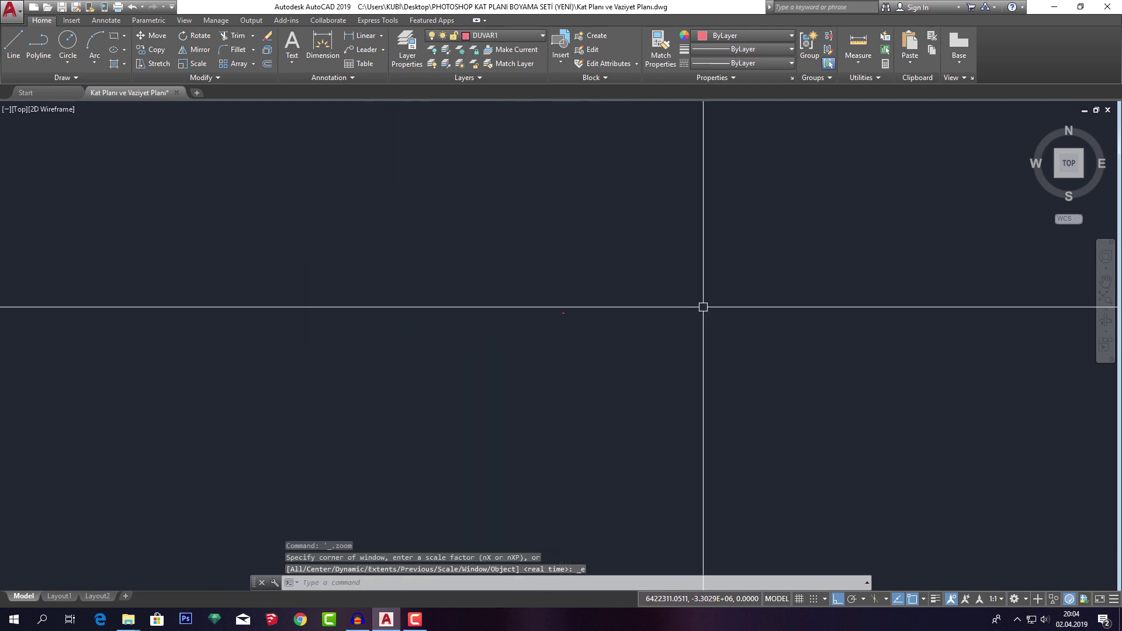
{"action": "middle_click_drag", "start_coordinate": [830, 325], "coordinate": [684, 313]}
{"action": "scroll", "coordinate": [544, 305], "scroll_direction": "up", "scroll_amount": 2}
{"action": "scroll", "coordinate": [553, 296], "scroll_direction": "up", "scroll_amount": 2}
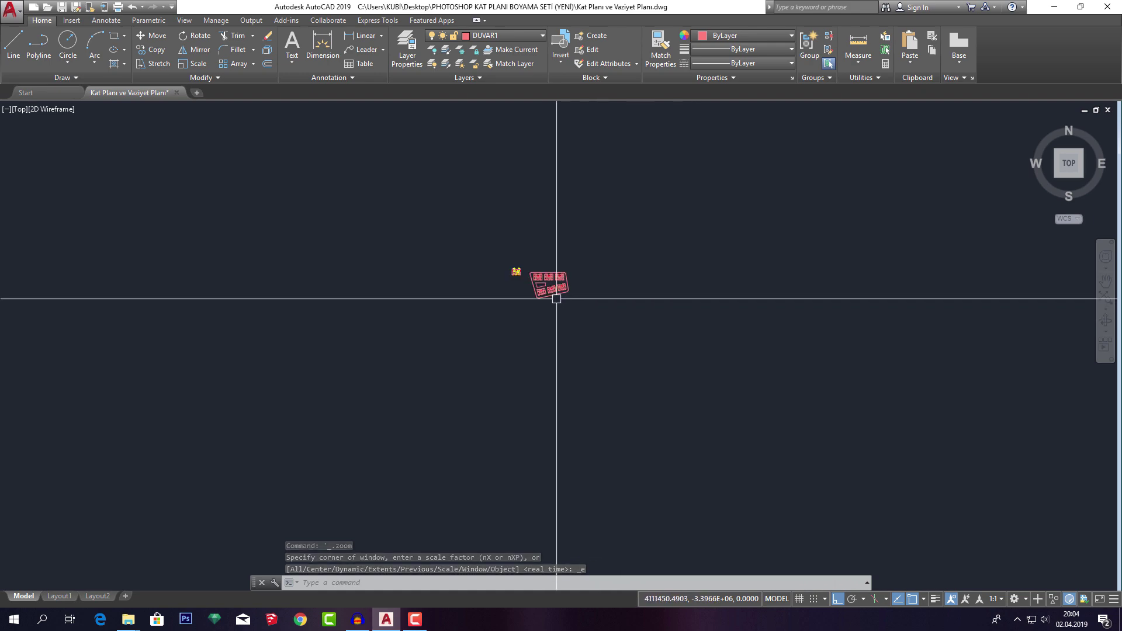
{"action": "scroll", "coordinate": [556, 297], "scroll_direction": "up", "scroll_amount": 1}
{"action": "scroll", "coordinate": [556, 296], "scroll_direction": "down", "scroll_amount": 2}
{"action": "scroll", "coordinate": [521, 308], "scroll_direction": "down", "scroll_amount": 3}
{"action": "scroll", "coordinate": [526, 315], "scroll_direction": "down", "scroll_amount": 3}
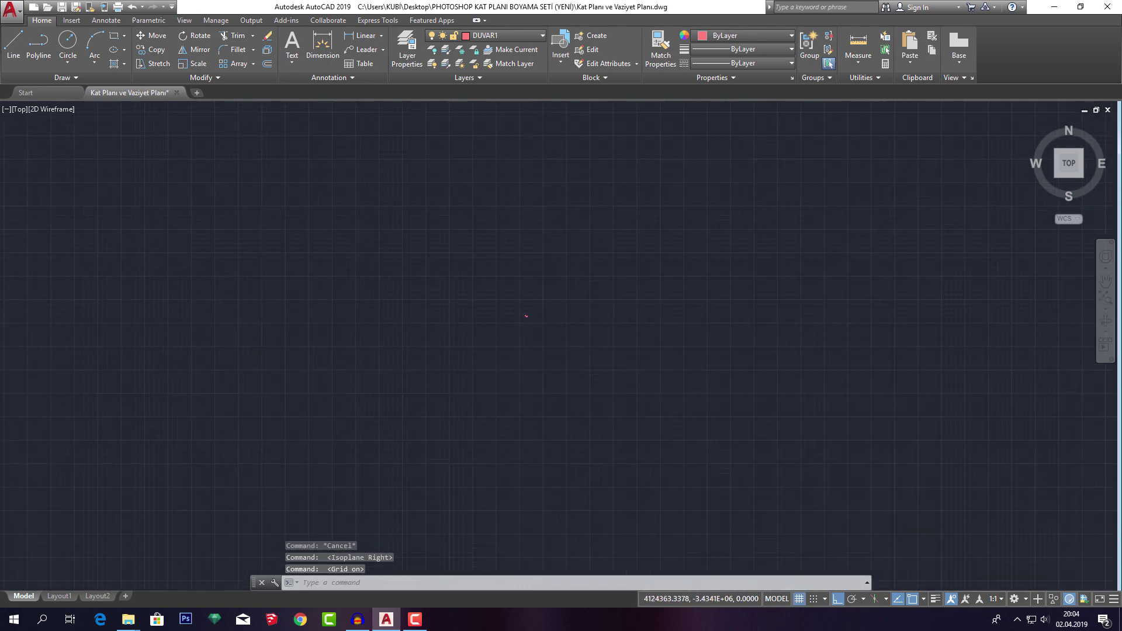
Turn on the grid with F7, refit the extents, and window-select the distant drawing objects.
{"action": "key", "text": "Escape"}
{"action": "key", "text": "ctrl+e"}
{"action": "key", "text": "F7"}
{"action": "middle_click", "coordinate": [514, 313]}
{"action": "middle_click", "coordinate": [513, 313]}
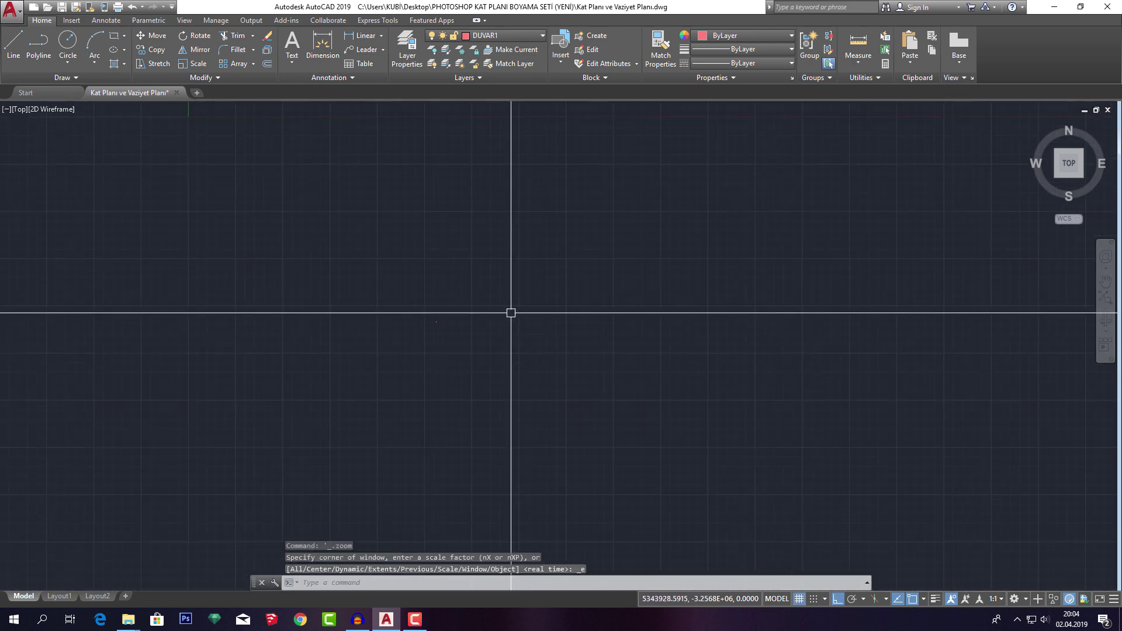
{"action": "scroll", "coordinate": [424, 264], "scroll_direction": "up", "scroll_amount": 1}
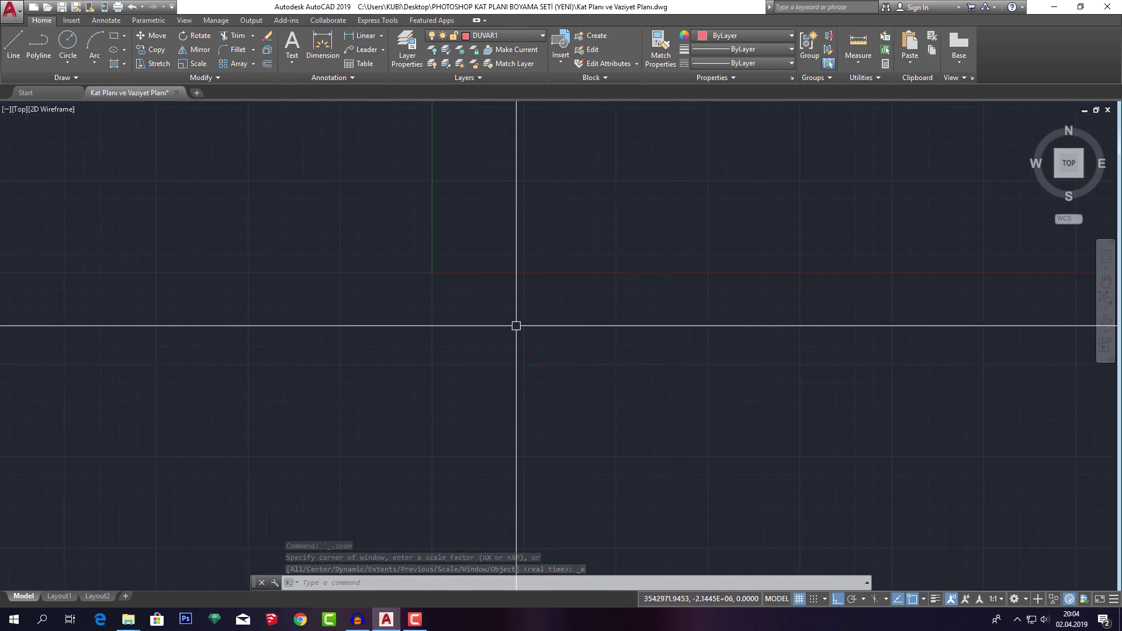
{"action": "left_click", "coordinate": [419, 262]}
{"action": "left_click", "coordinate": [455, 294]}
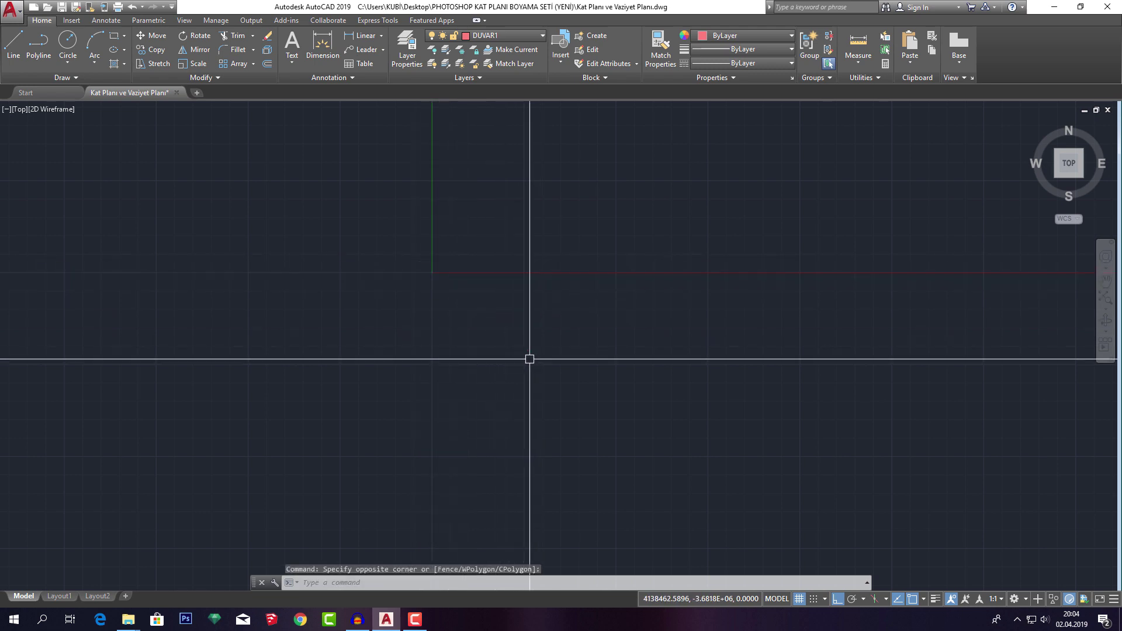
{"action": "left_click", "coordinate": [494, 321]}
Start moving the selected plans, then cancel to reselect them.
{"action": "left_click", "coordinate": [591, 397]}
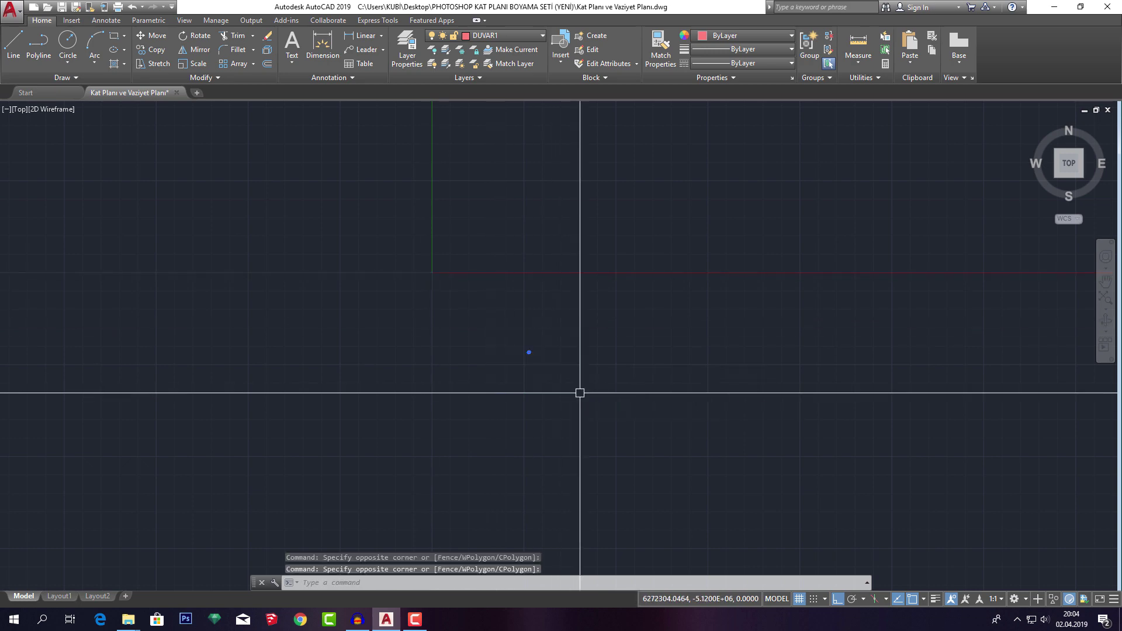
{"action": "scroll", "coordinate": [548, 372], "scroll_direction": "down", "scroll_amount": 3}
{"action": "scroll", "coordinate": [576, 396], "scroll_direction": "down", "scroll_amount": 3}
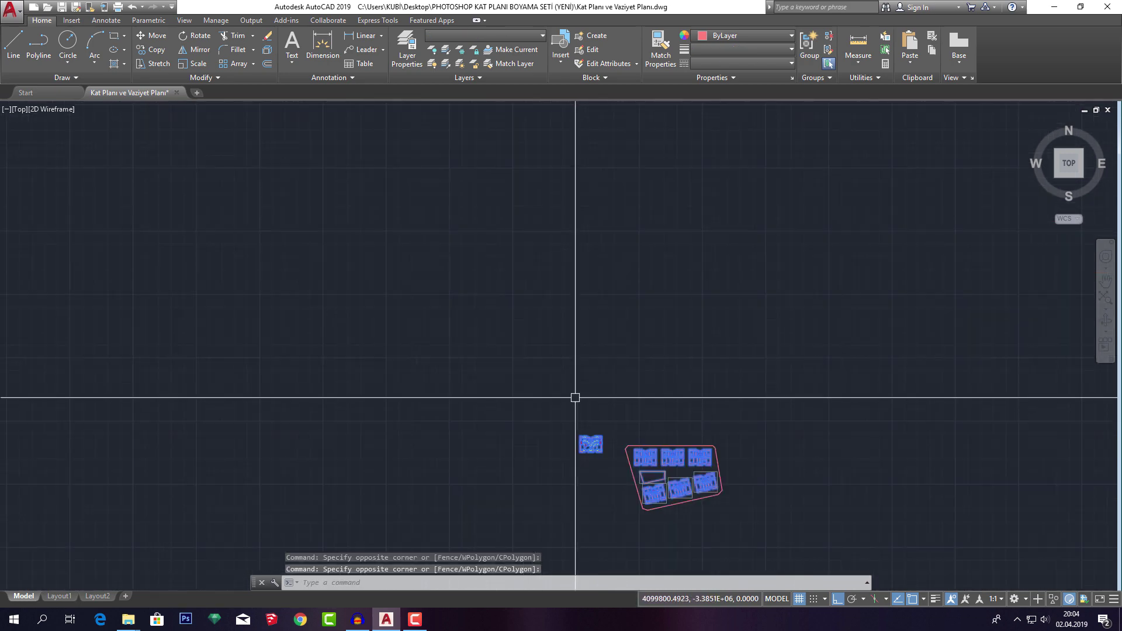
{"action": "type", "text": "m"}
{"action": "key", "text": "Return"}
{"action": "scroll", "coordinate": [592, 437], "scroll_direction": "up", "scroll_amount": 6}
{"action": "scroll", "coordinate": [546, 431], "scroll_direction": "down", "scroll_amount": 3}
{"action": "scroll", "coordinate": [533, 426], "scroll_direction": "down", "scroll_amount": 1}
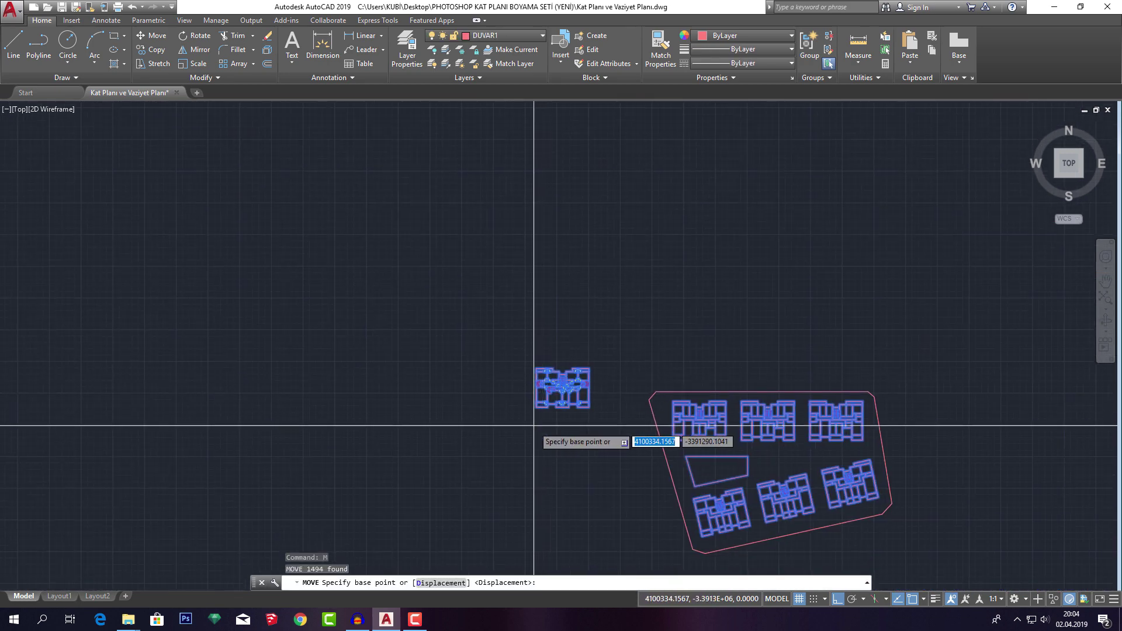
{"action": "scroll", "coordinate": [548, 393], "scroll_direction": "up", "scroll_amount": 4}
{"action": "scroll", "coordinate": [552, 392], "scroll_direction": "down", "scroll_amount": 4}
{"action": "key", "text": "Escape"}
Move both plans from the site boundary's bottom corner to near the origin, with Ortho off.
{"action": "left_click", "coordinate": [1090, 544]}
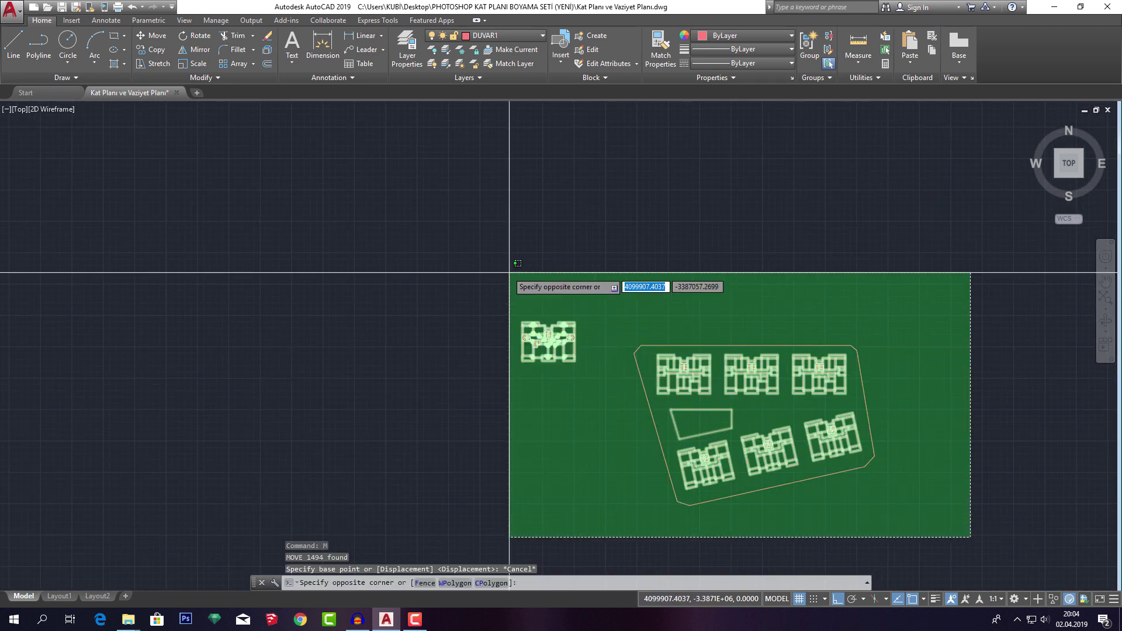
{"action": "left_click", "coordinate": [512, 270]}
{"action": "type", "text": "m"}
{"action": "key", "text": "Return"}
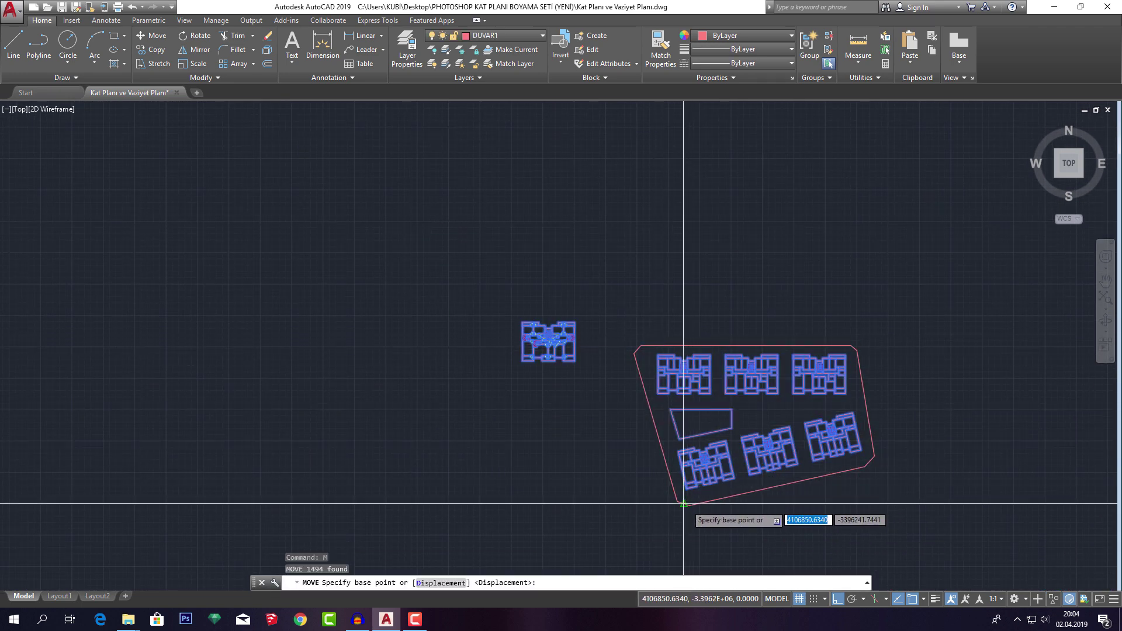
{"action": "left_click", "coordinate": [520, 365]}
{"action": "scroll", "coordinate": [514, 292], "scroll_direction": "down", "scroll_amount": 2}
{"action": "scroll", "coordinate": [643, 344], "scroll_direction": "up", "scroll_amount": 8}
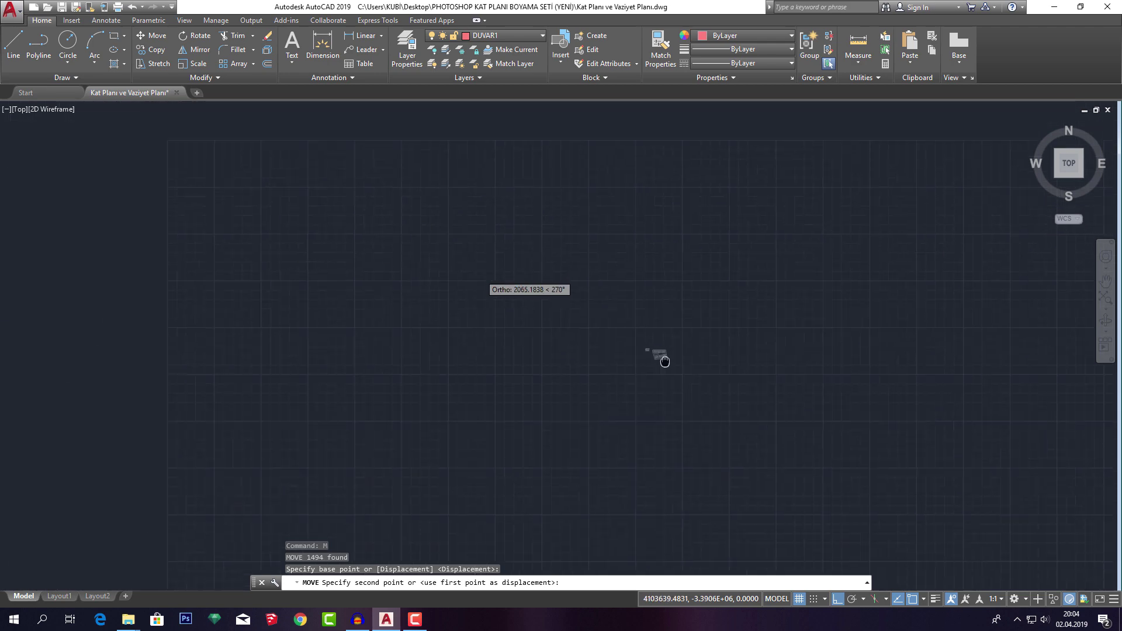
{"action": "scroll", "coordinate": [605, 301], "scroll_direction": "up", "scroll_amount": 3}
{"action": "scroll", "coordinate": [634, 325], "scroll_direction": "up", "scroll_amount": 2}
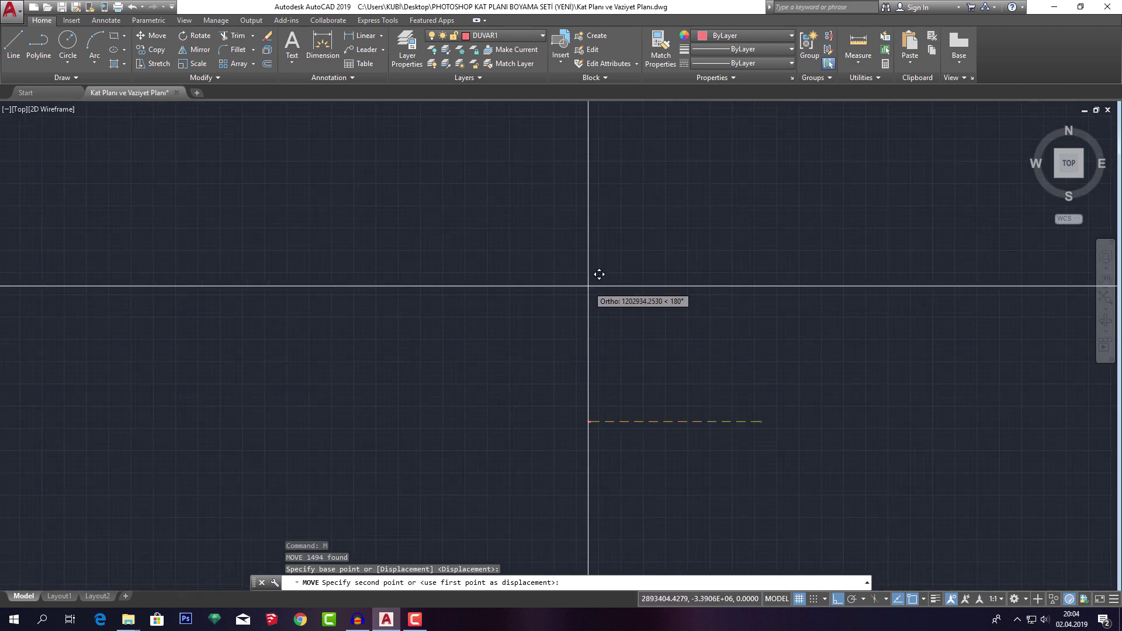
{"action": "scroll", "coordinate": [635, 333], "scroll_direction": "down", "scroll_amount": 2}
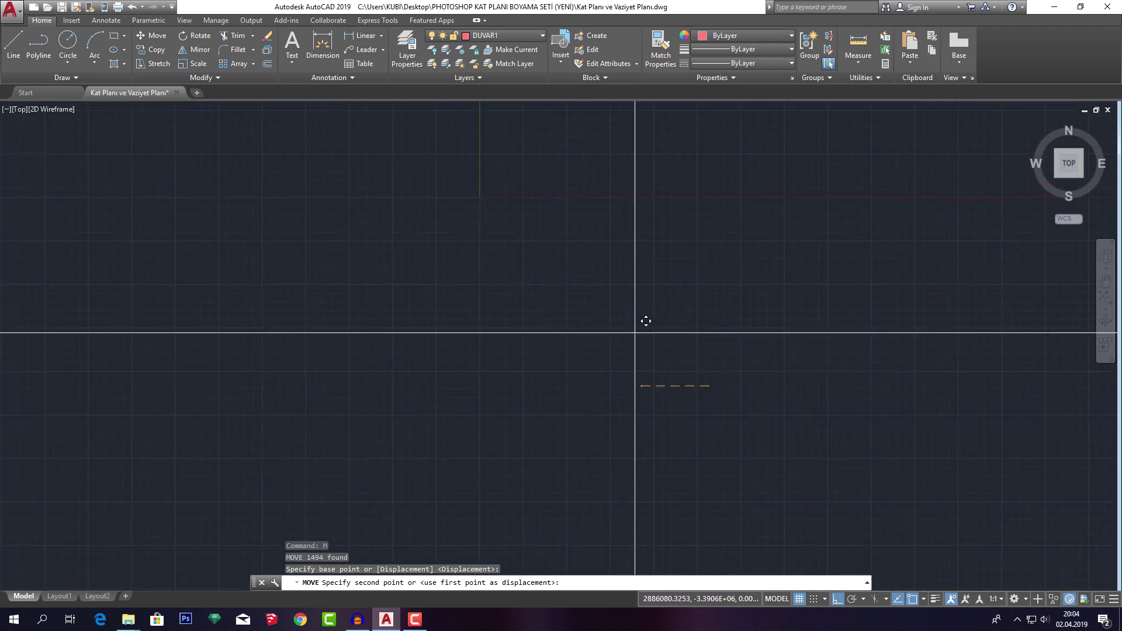
{"action": "key", "text": "F8"}
{"action": "left_click", "coordinate": [484, 198]}
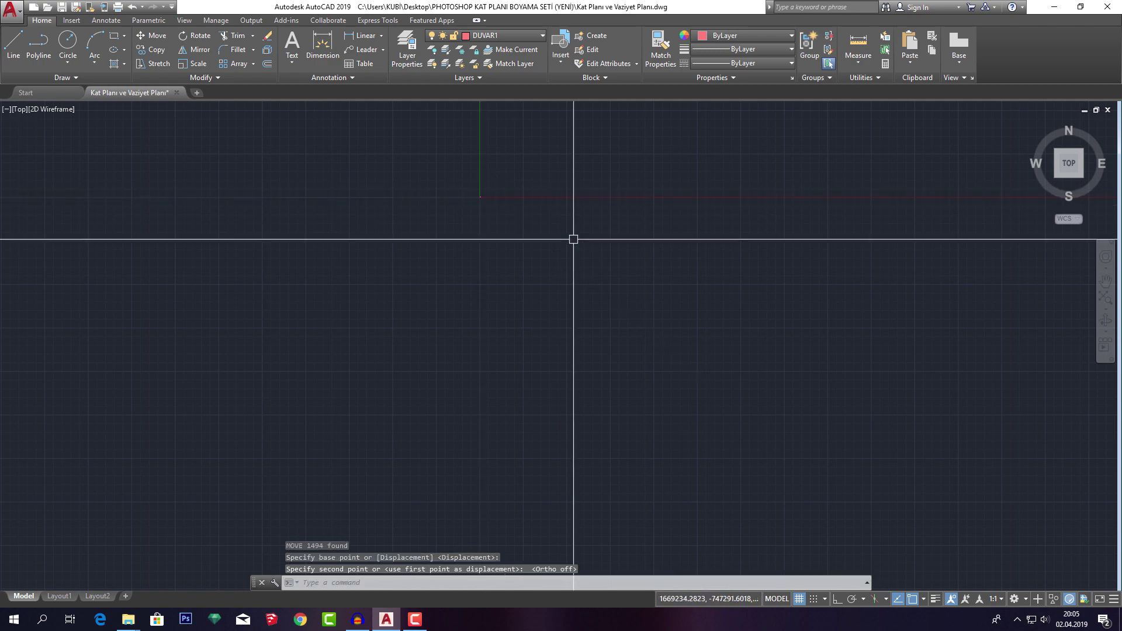
Zoom in on the relocated plans and start a ZOOM command.
{"action": "scroll", "coordinate": [504, 248], "scroll_direction": "down", "scroll_amount": 3}
{"action": "scroll", "coordinate": [503, 248], "scroll_direction": "down", "scroll_amount": 5}
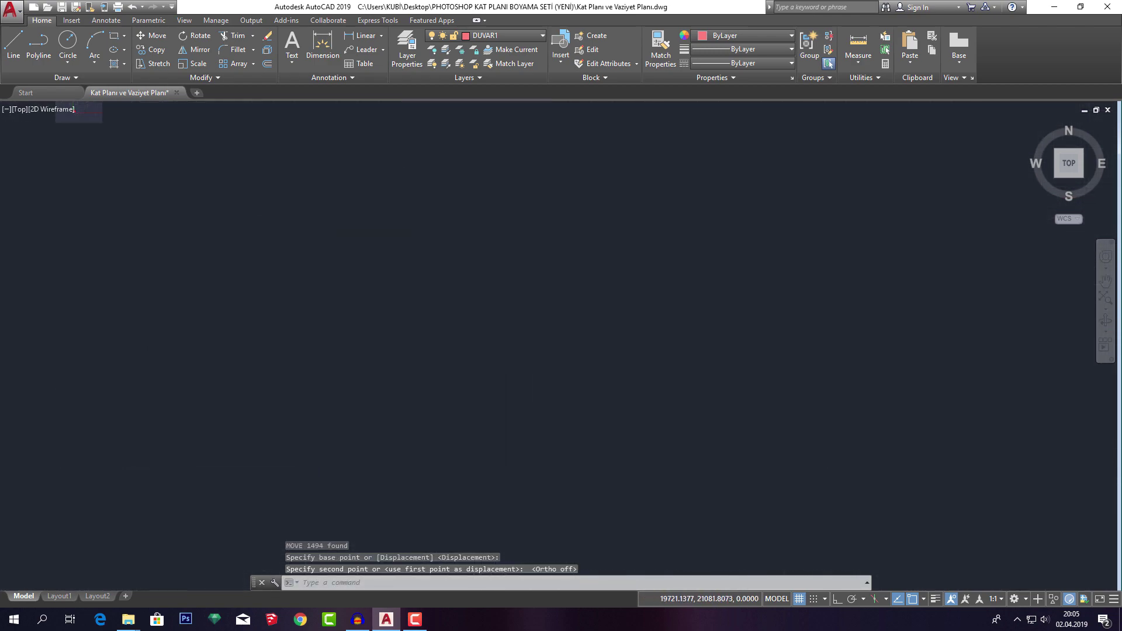
{"action": "scroll", "coordinate": [484, 268], "scroll_direction": "up", "scroll_amount": 8}
{"action": "type", "text": "z"}
{"action": "key", "text": "Return"}
Zoom Window so both plans fill the AutoCAD view.
{"action": "type", "text": "w"}
{"action": "key", "text": "Escape"}
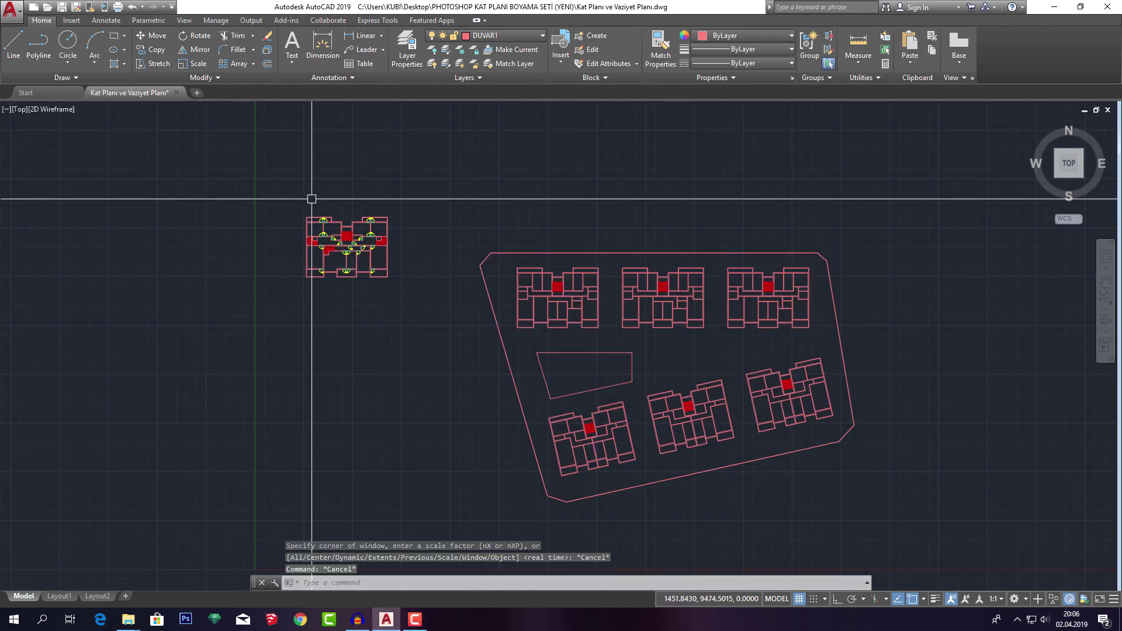
{"action": "key", "text": "Return"}
{"action": "type", "text": "w"}
{"action": "key", "text": "Return"}
{"action": "left_click", "coordinate": [268, 183]}
{"action": "left_click", "coordinate": [876, 450]}
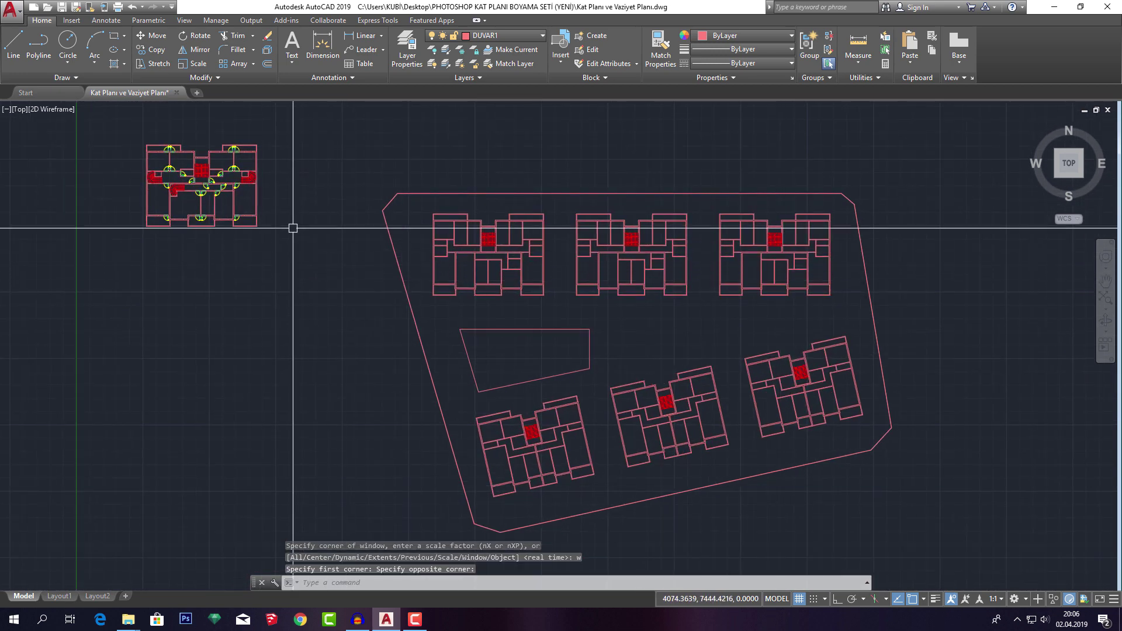
Save As AutoCAD 2007/LT2007 Drawing, replacing the existing Kat Planı ve Vaziyet Planı.dwg.
{"action": "key", "text": "ctrl+s"}
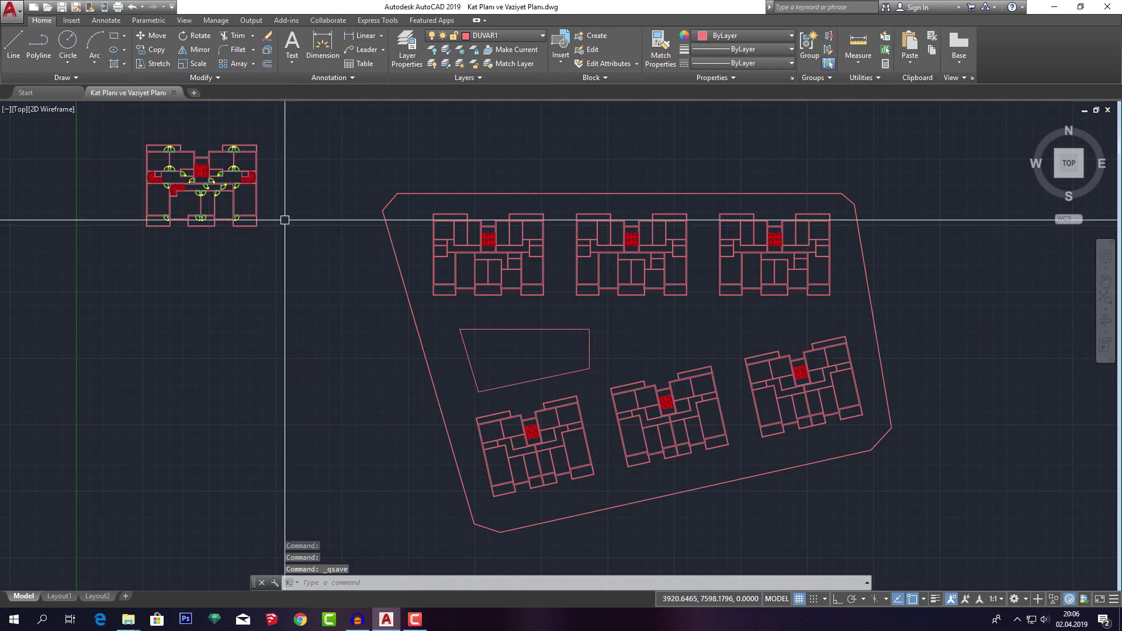
{"action": "left_click", "coordinate": [17, 16]}
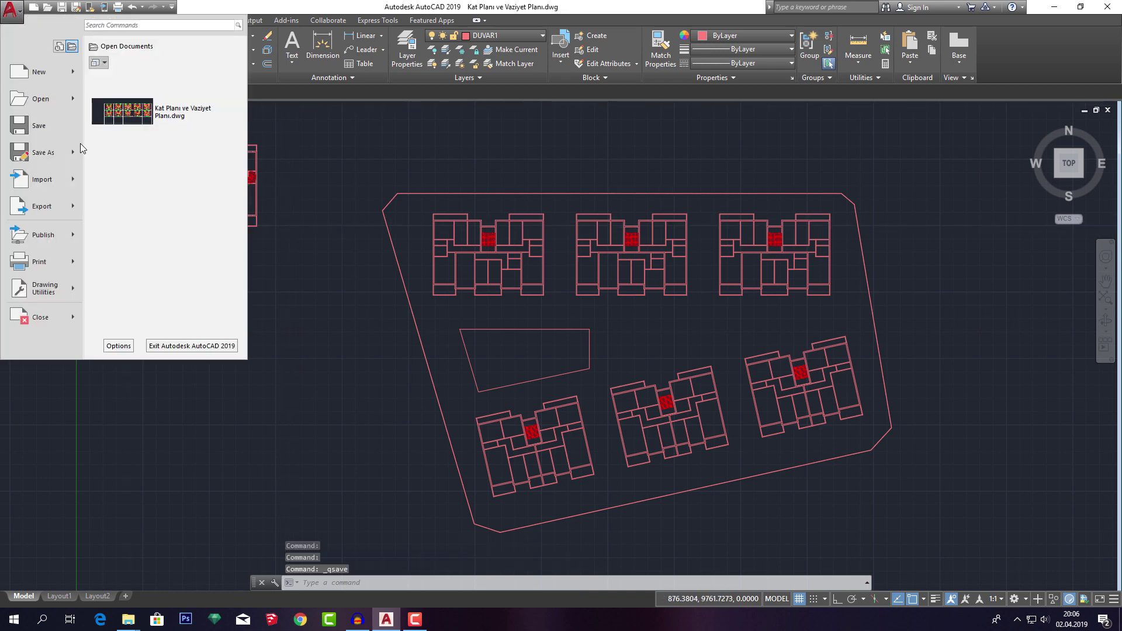
{"action": "left_click", "coordinate": [49, 152]}
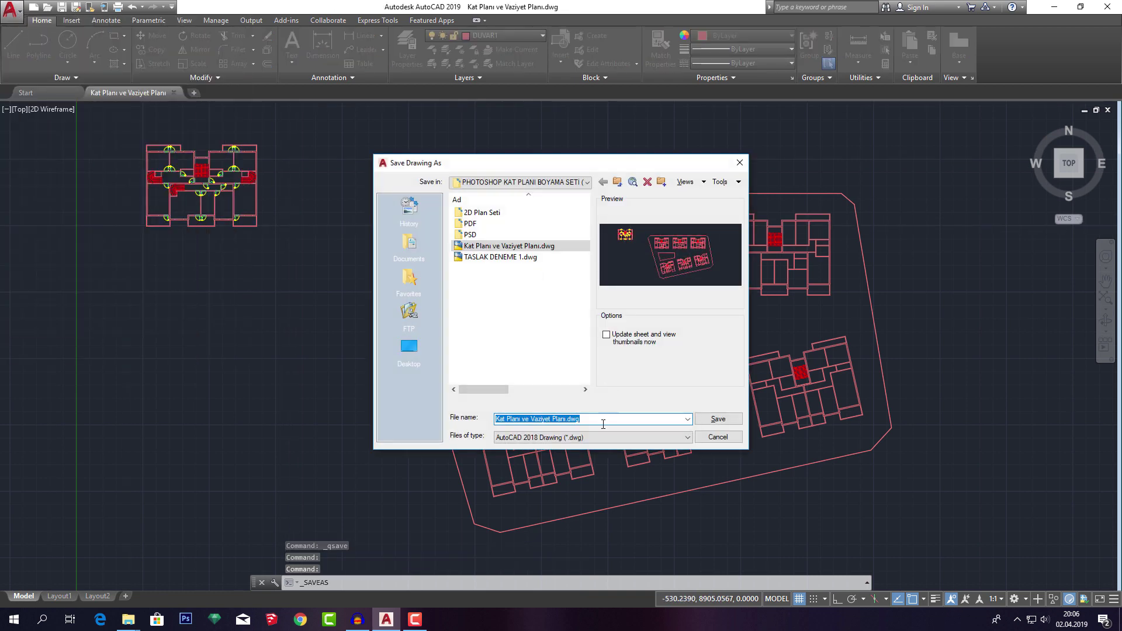
{"action": "left_click", "coordinate": [585, 438]}
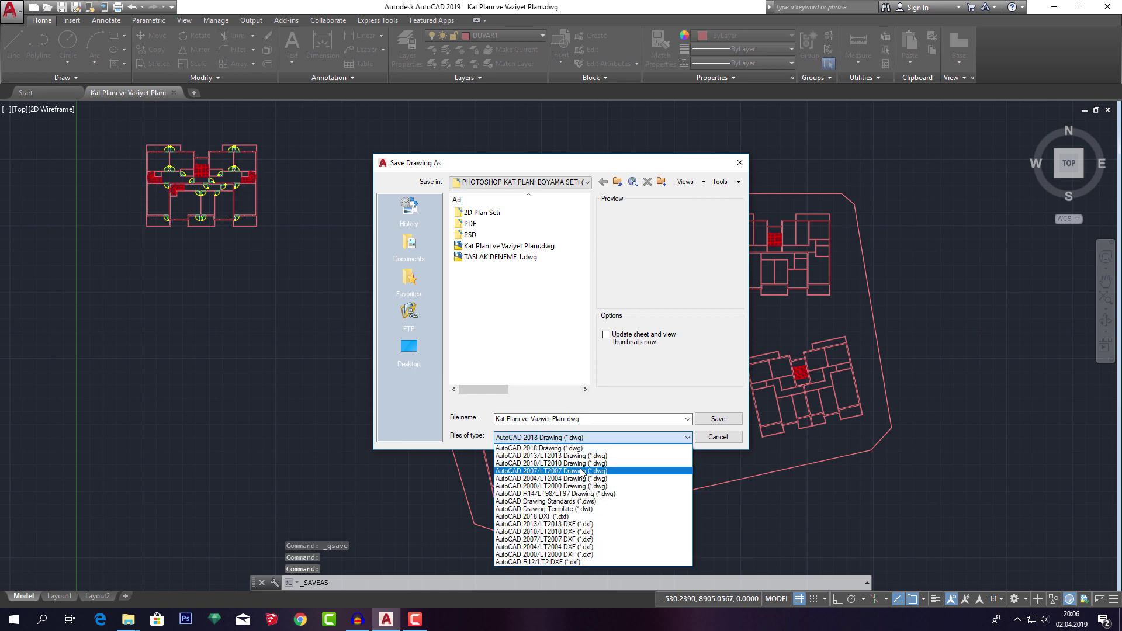
{"action": "left_click", "coordinate": [583, 470]}
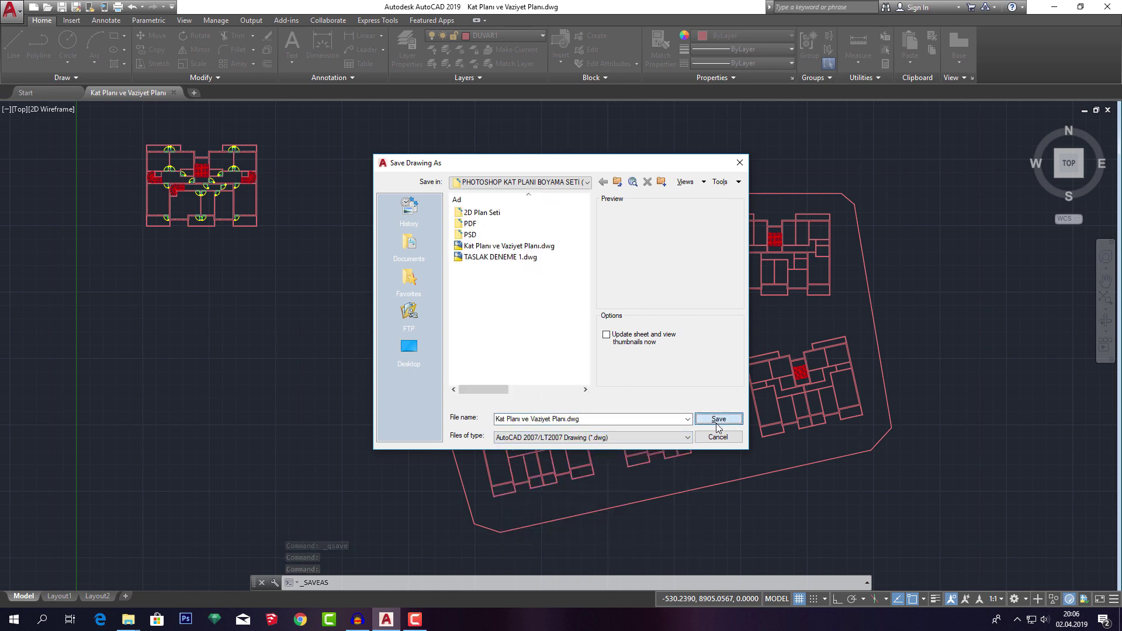
{"action": "left_click", "coordinate": [718, 428]}
{"action": "left_click", "coordinate": [549, 338]}
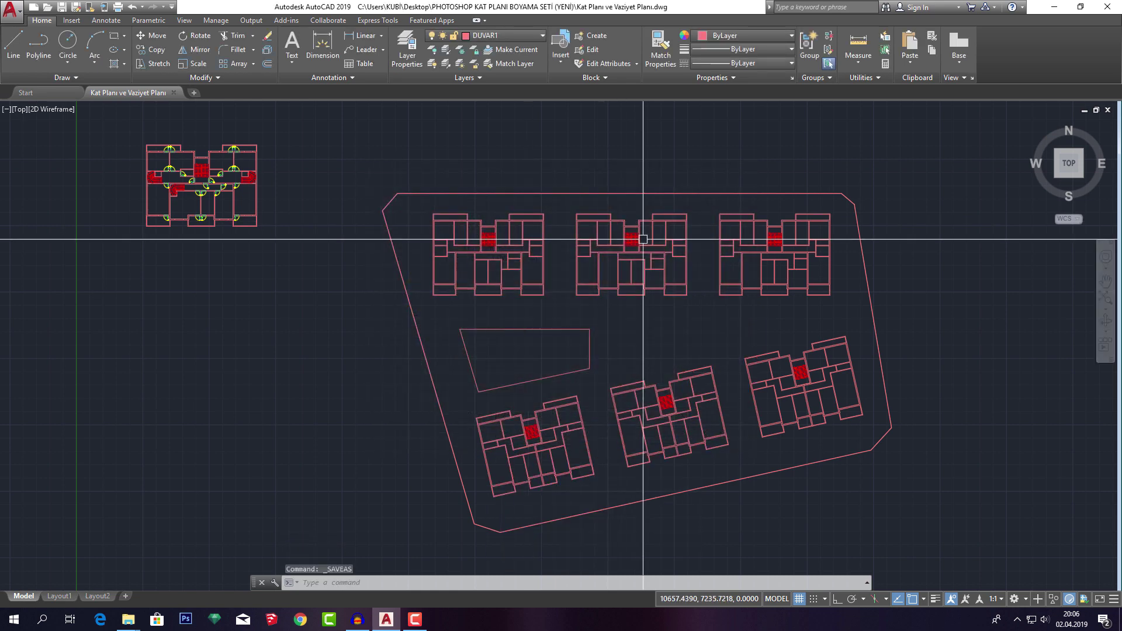
Leave AutoCAD, search '3d' in the Start menu and launch 3ds Max 2016.
{"action": "key", "text": "ctrl+Tab"}
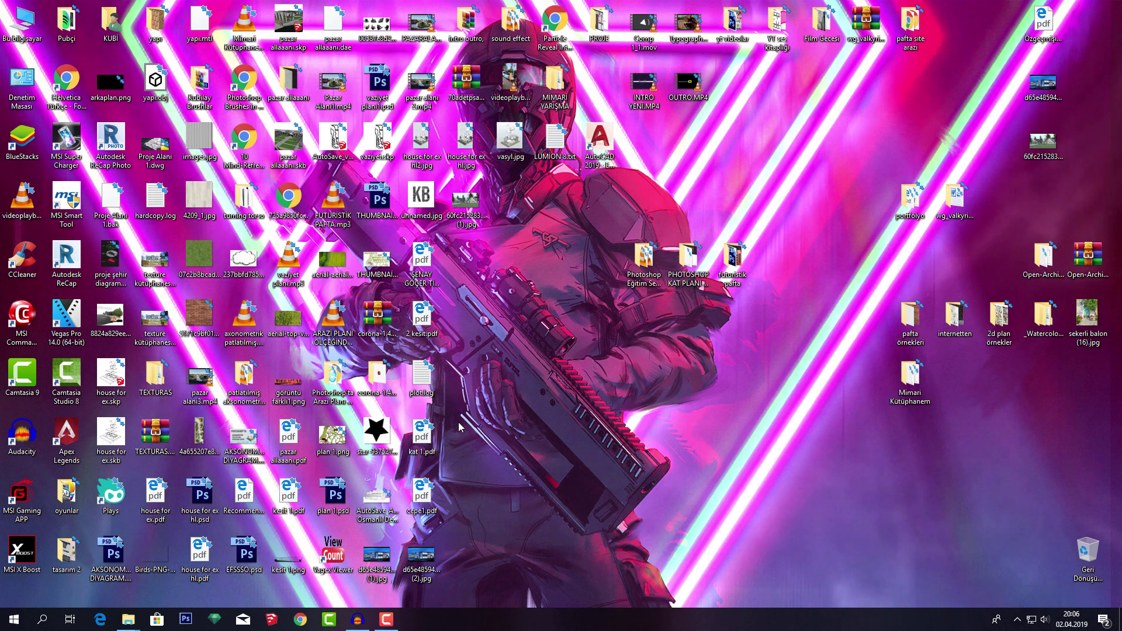
{"action": "key", "text": "super"}
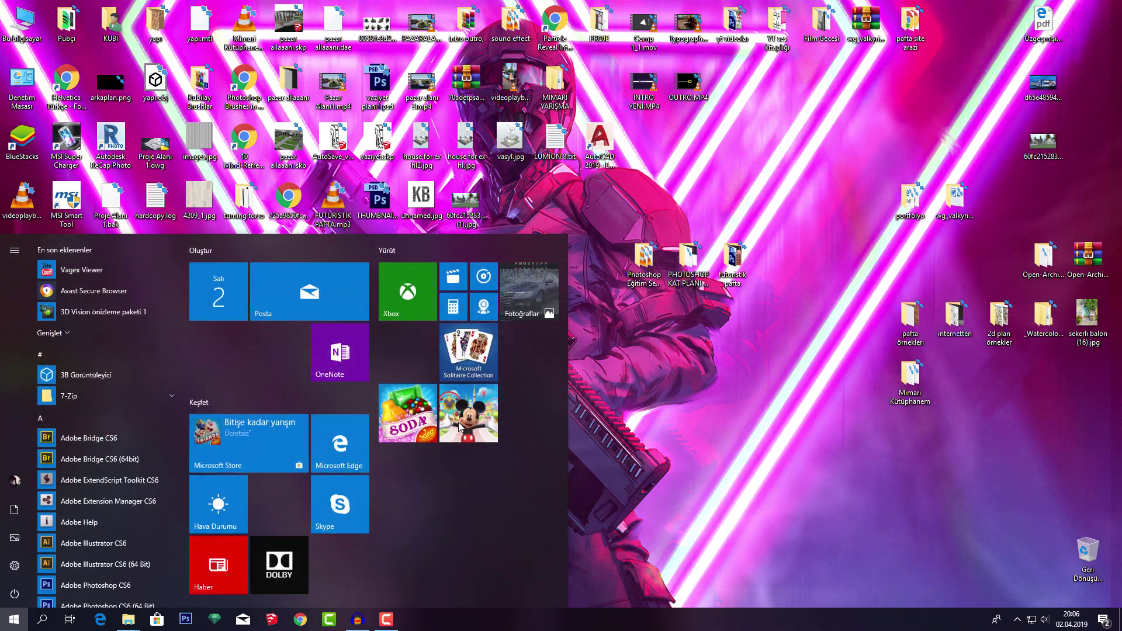
{"action": "type", "text": "3d"}
{"action": "key", "text": "Return"}
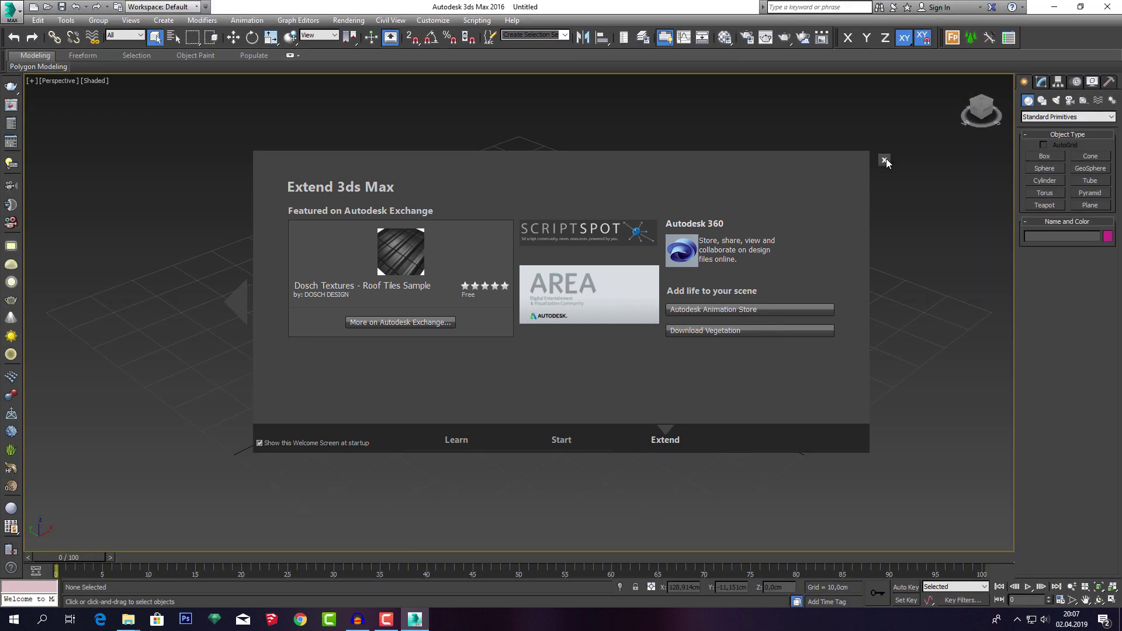
Close the Extend 3ds Max welcome dialog and maximize the Perspective viewport.
{"action": "left_click", "coordinate": [883, 160]}
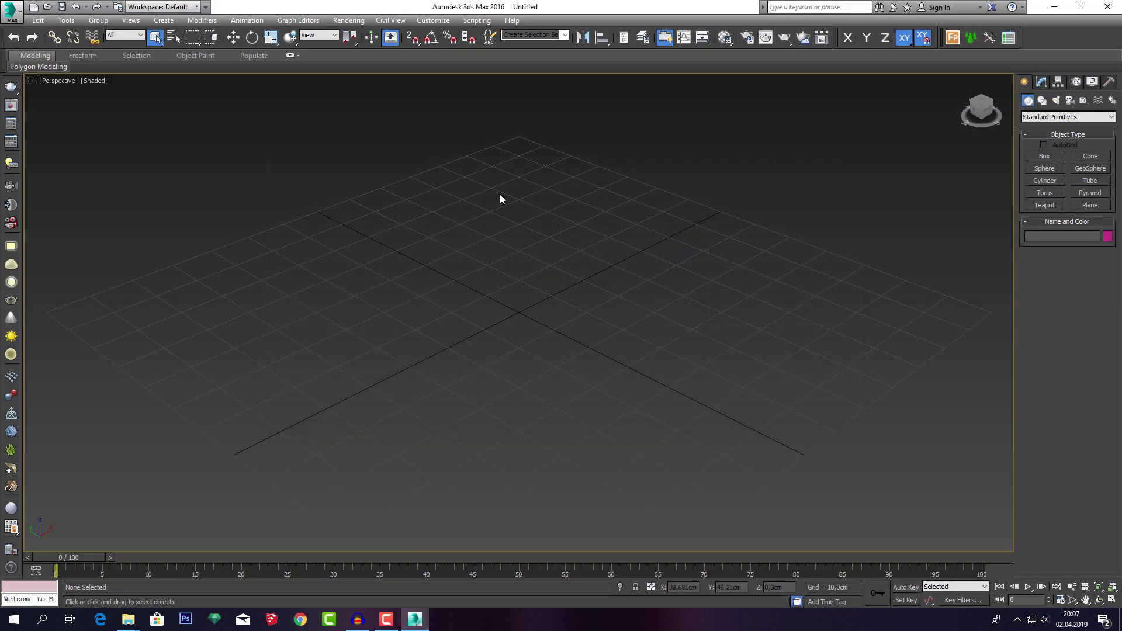
{"action": "key", "text": "alt+w"}
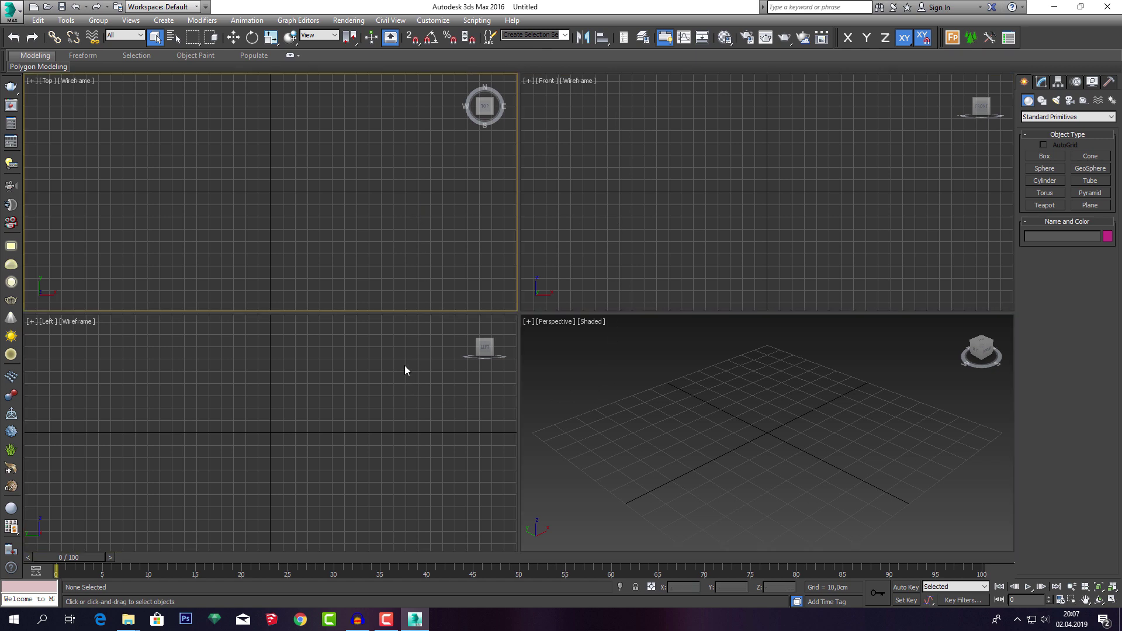
{"action": "left_click", "coordinate": [394, 222]}
{"action": "left_click", "coordinate": [617, 379]}
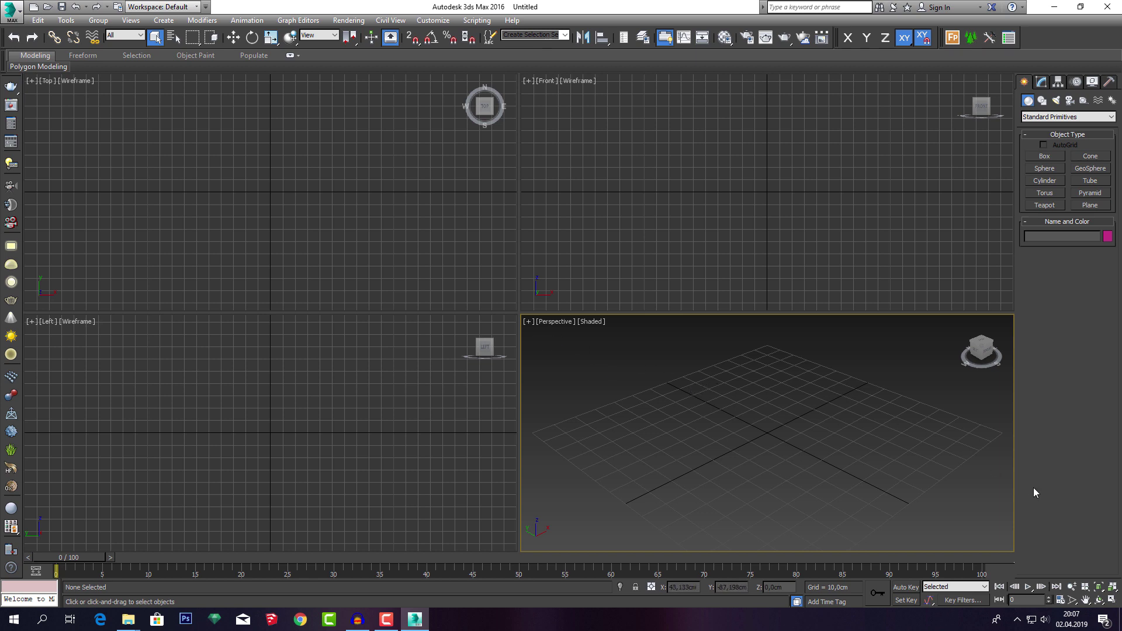
{"action": "left_click", "coordinate": [1112, 601]}
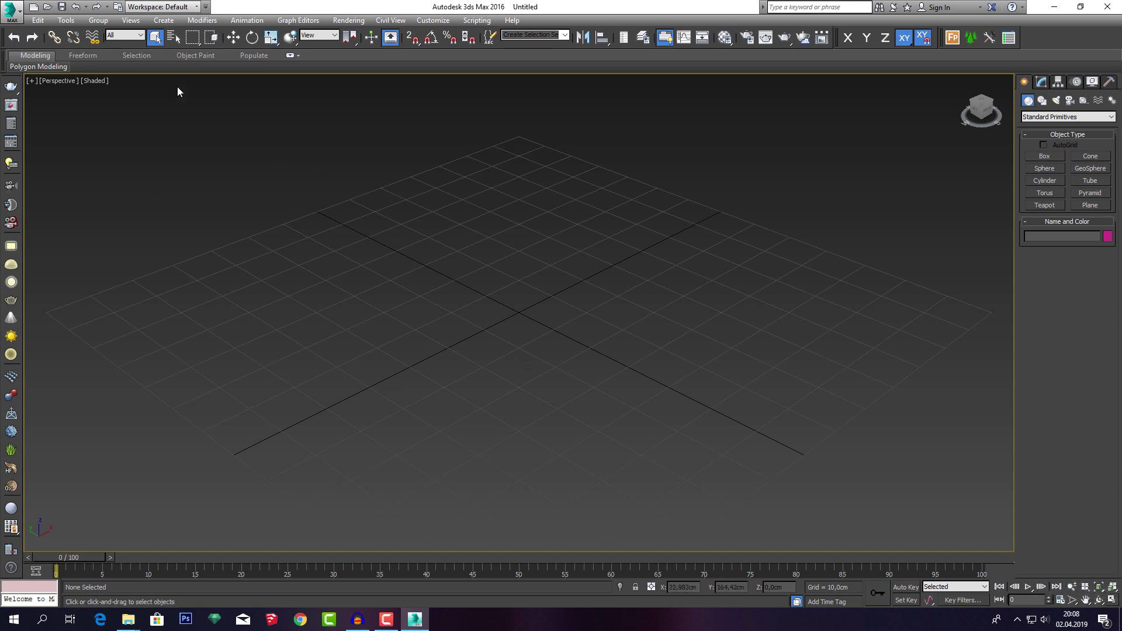
Start Link AutoCAD and pick Kat Planı ve Vaziyet Planı.dwg from the project folder.
{"action": "left_click", "coordinate": [38, 66]}
{"action": "left_click", "coordinate": [13, 11]}
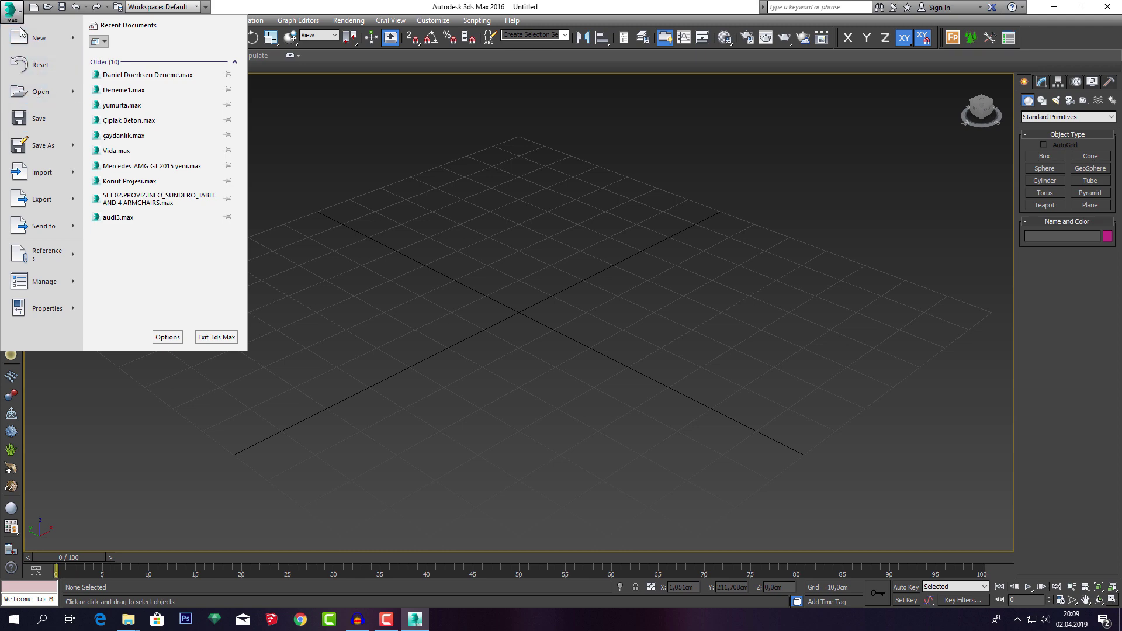
{"action": "mouse_move", "coordinate": [41, 172]}
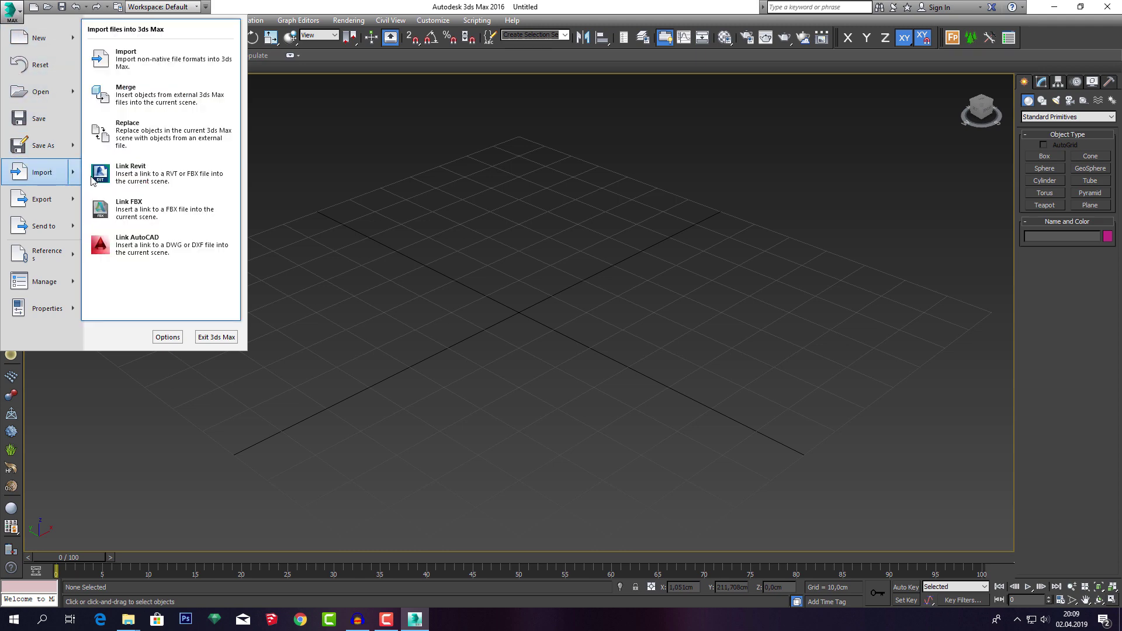
{"action": "left_click", "coordinate": [164, 246]}
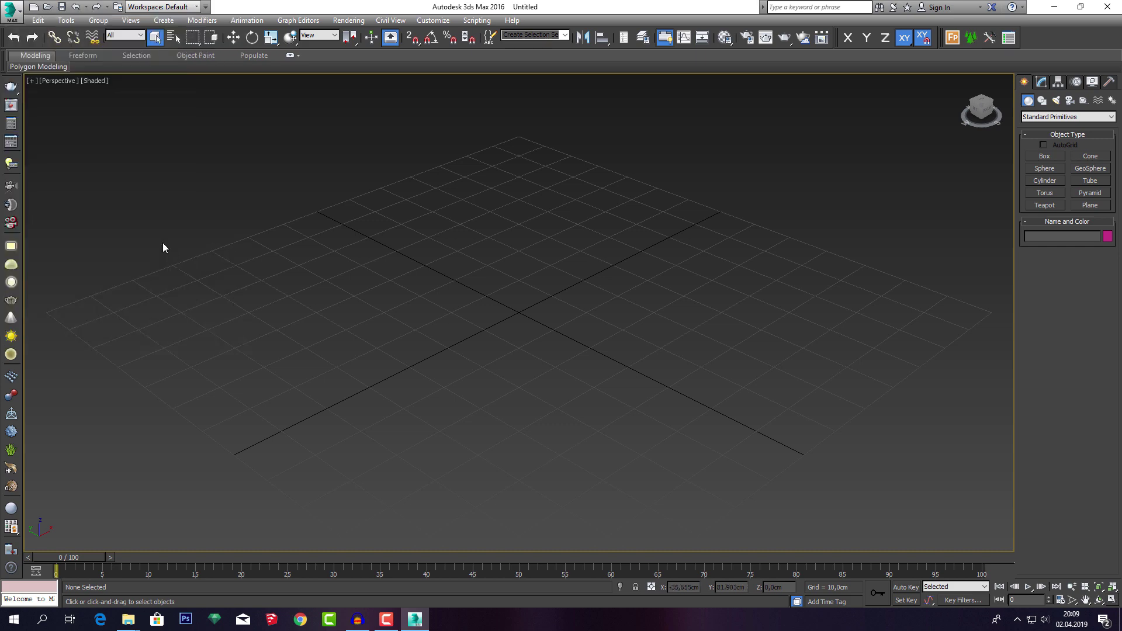
{"action": "left_click", "coordinate": [33, 111]}
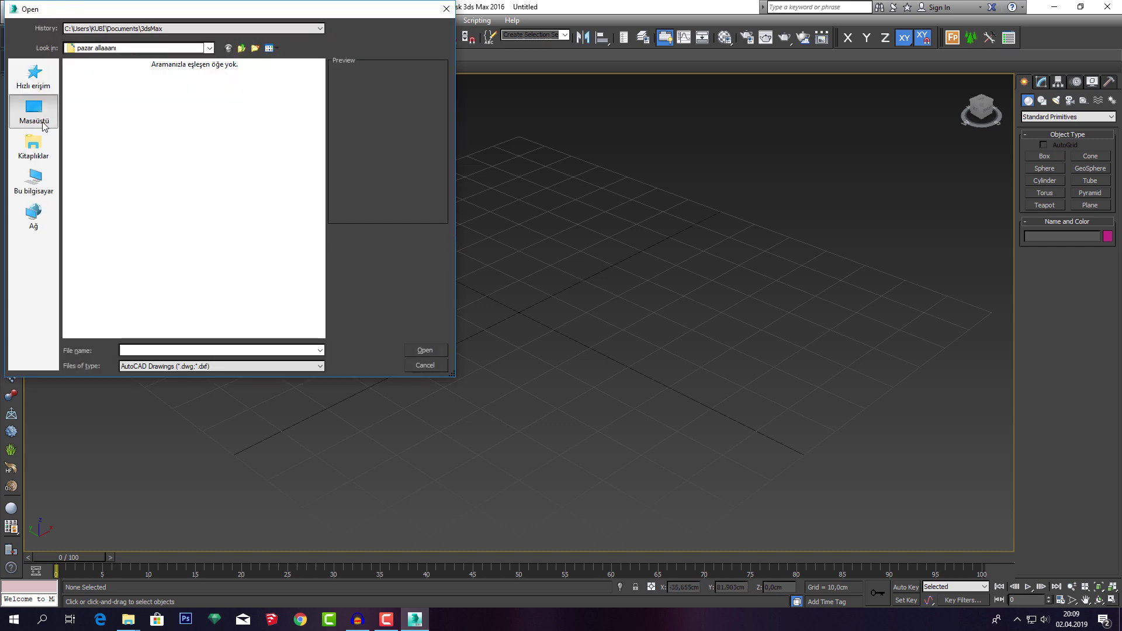
{"action": "left_click_drag", "start_coordinate": [324, 194], "coordinate": [314, 242]}
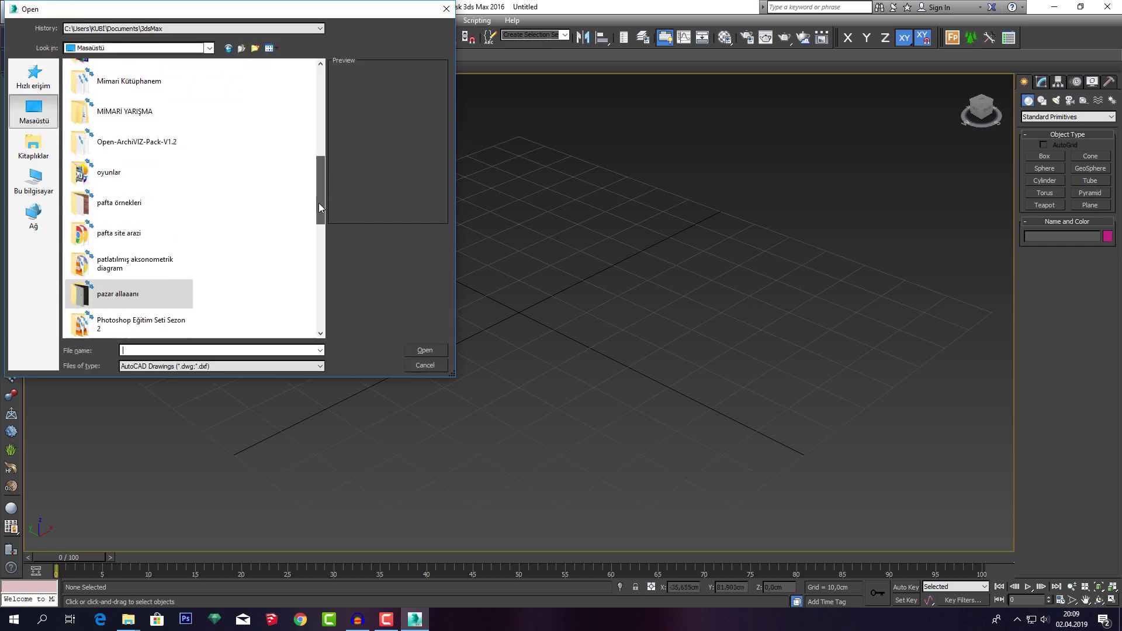
{"action": "double_click", "coordinate": [190, 175]}
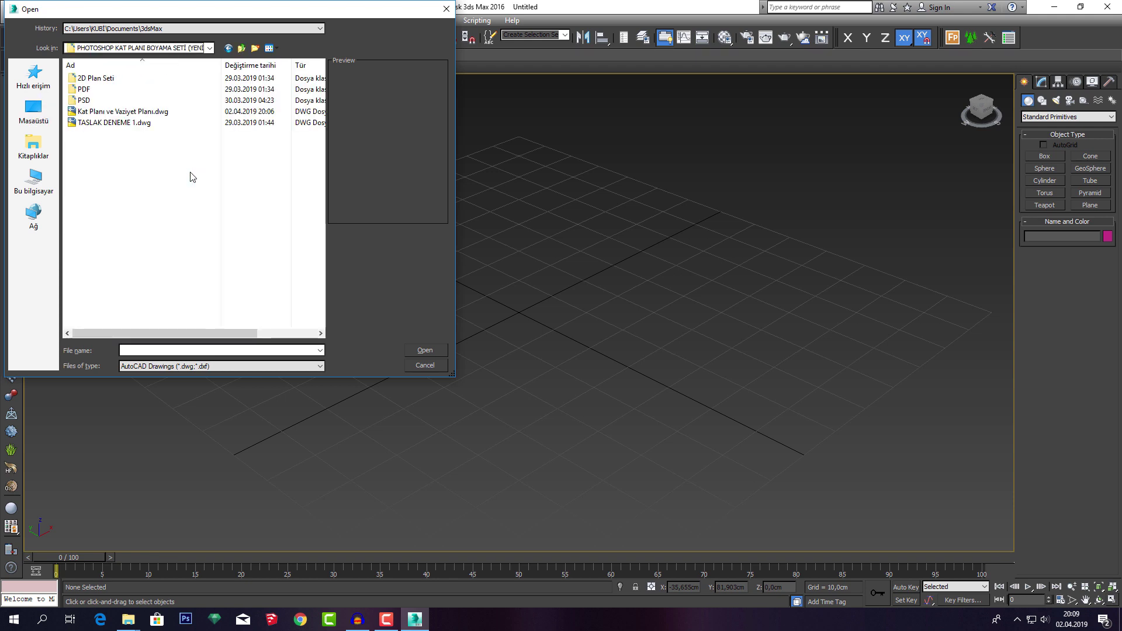
{"action": "left_click", "coordinate": [132, 114]}
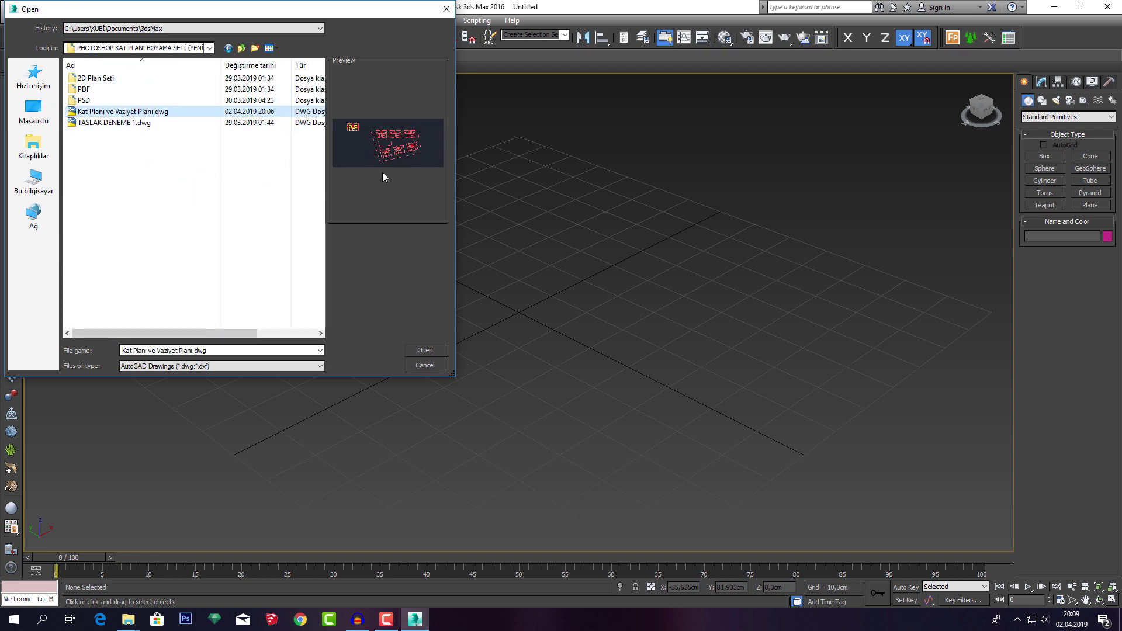
{"action": "left_click", "coordinate": [439, 351]}
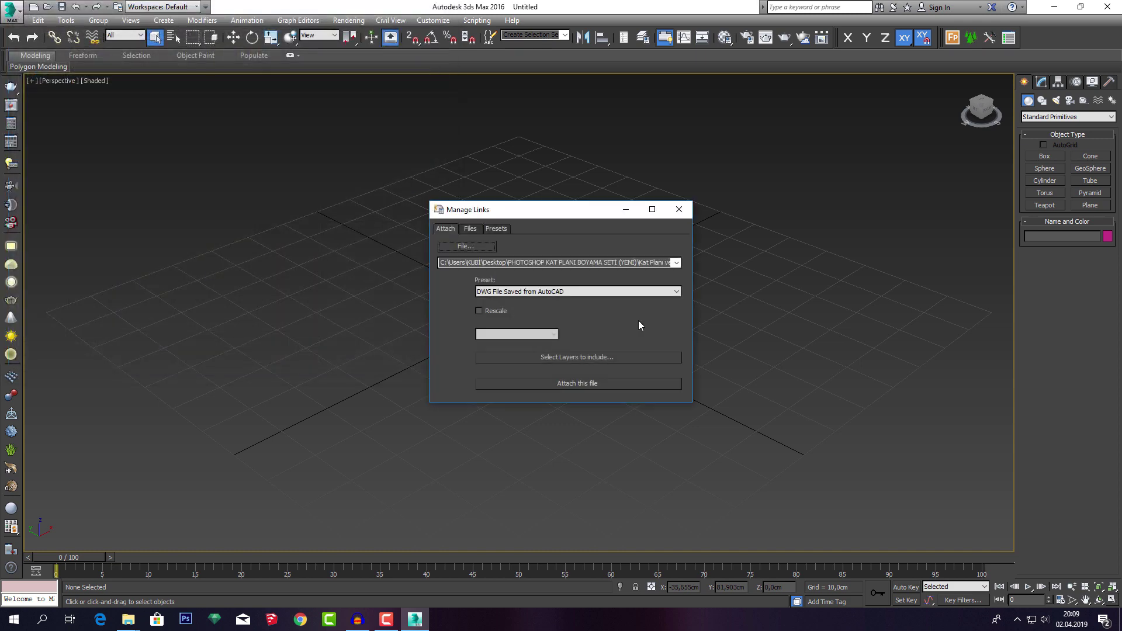
Attach Kat Planı ve Vaziyet Planı.dwg in Manage Links, then close the dialog.
{"action": "left_click_drag", "start_coordinate": [531, 210], "coordinate": [496, 208]}
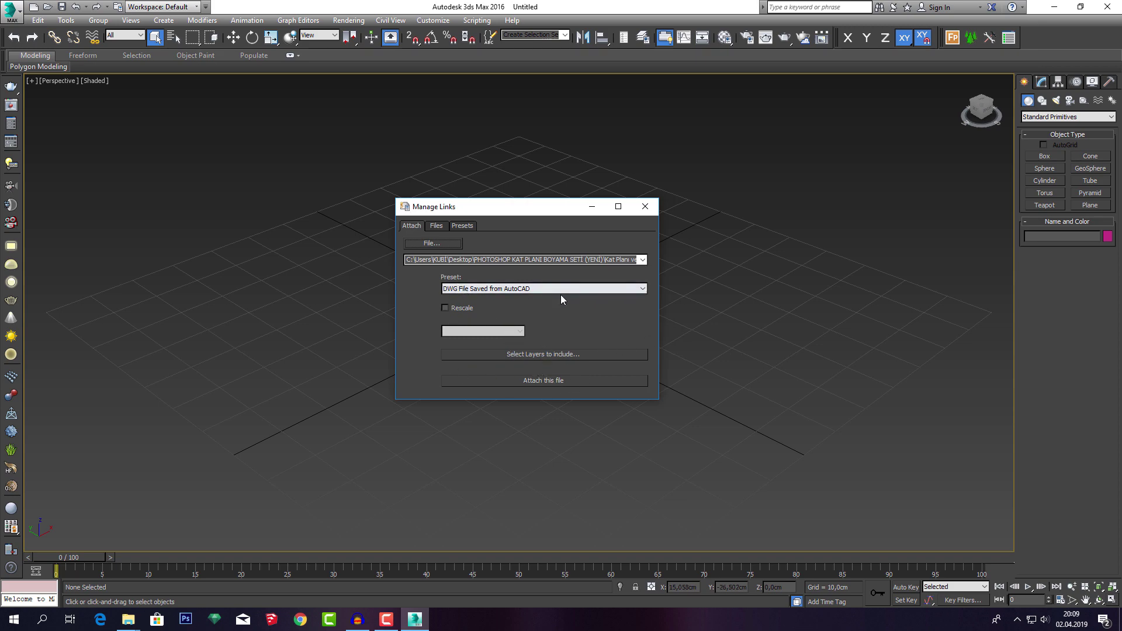
{"action": "left_click", "coordinate": [435, 226]}
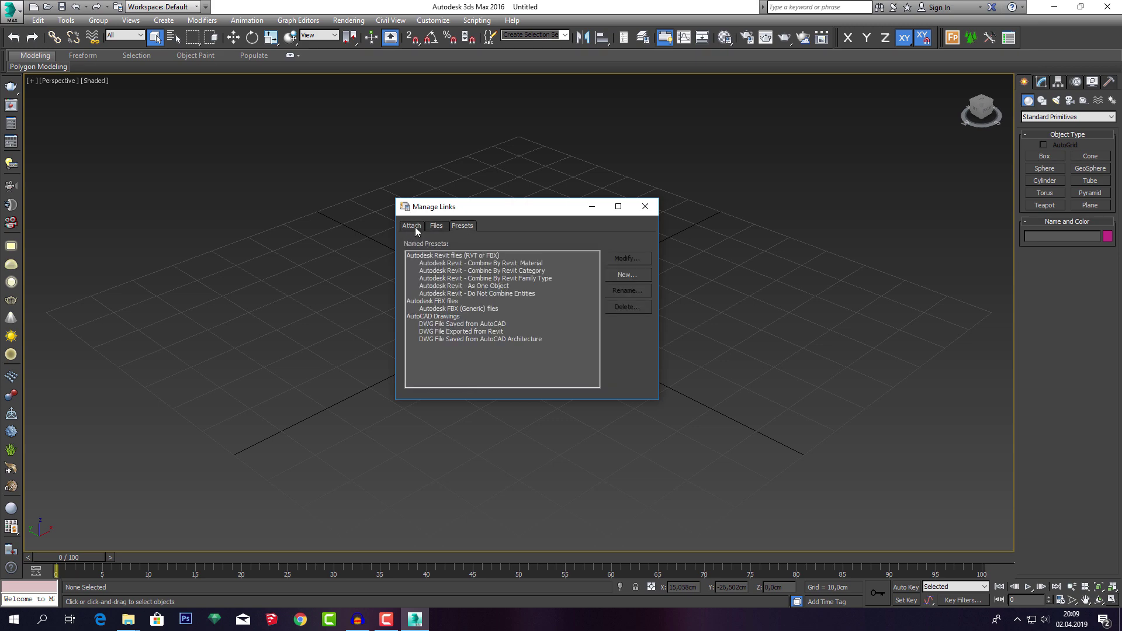
{"action": "left_click", "coordinate": [415, 228]}
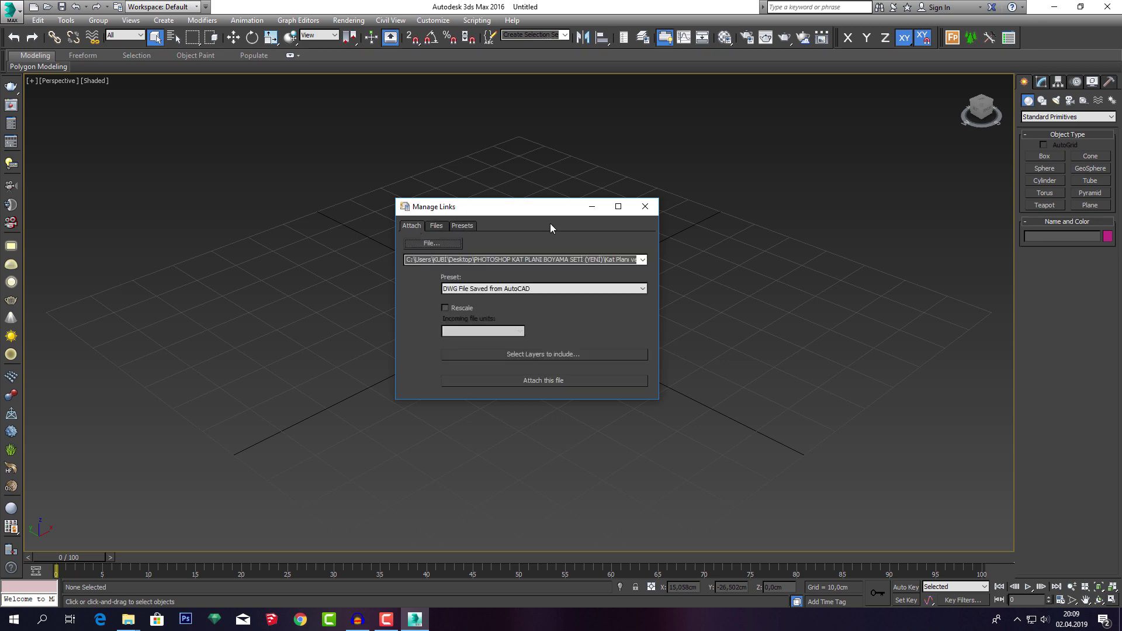
{"action": "left_click", "coordinate": [560, 383]}
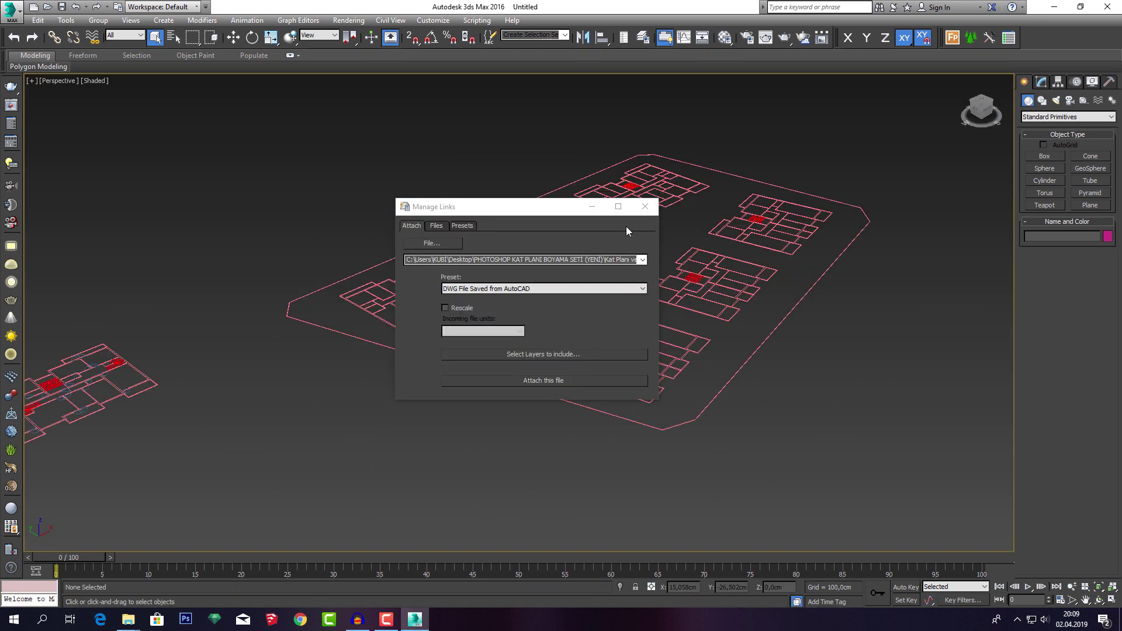
{"action": "left_click", "coordinate": [646, 207]}
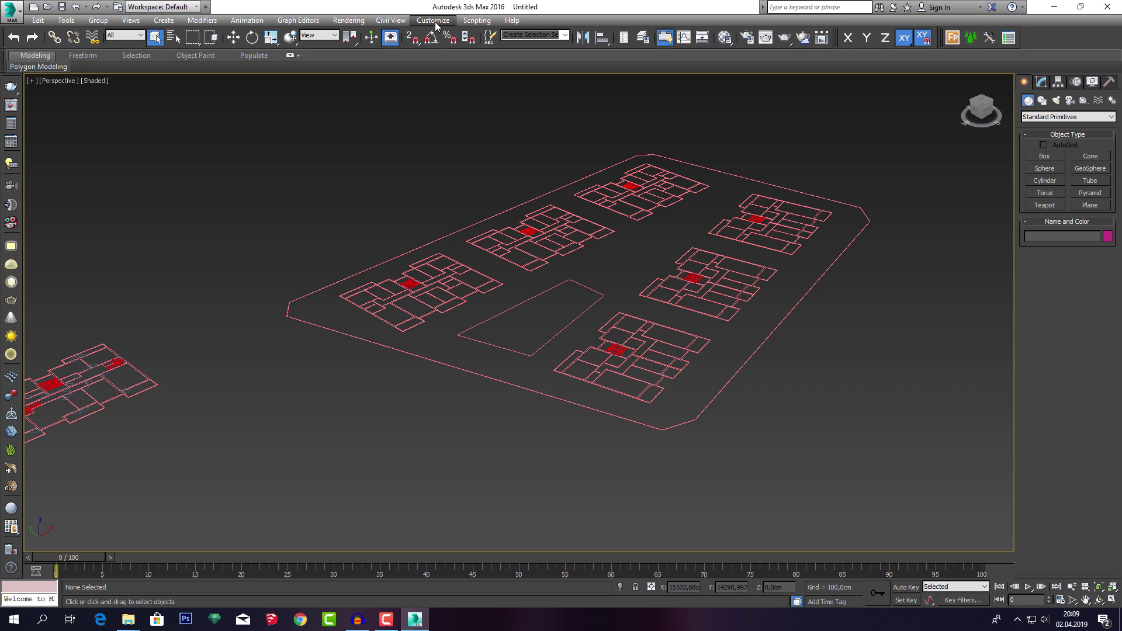
{"action": "left_click", "coordinate": [436, 25]}
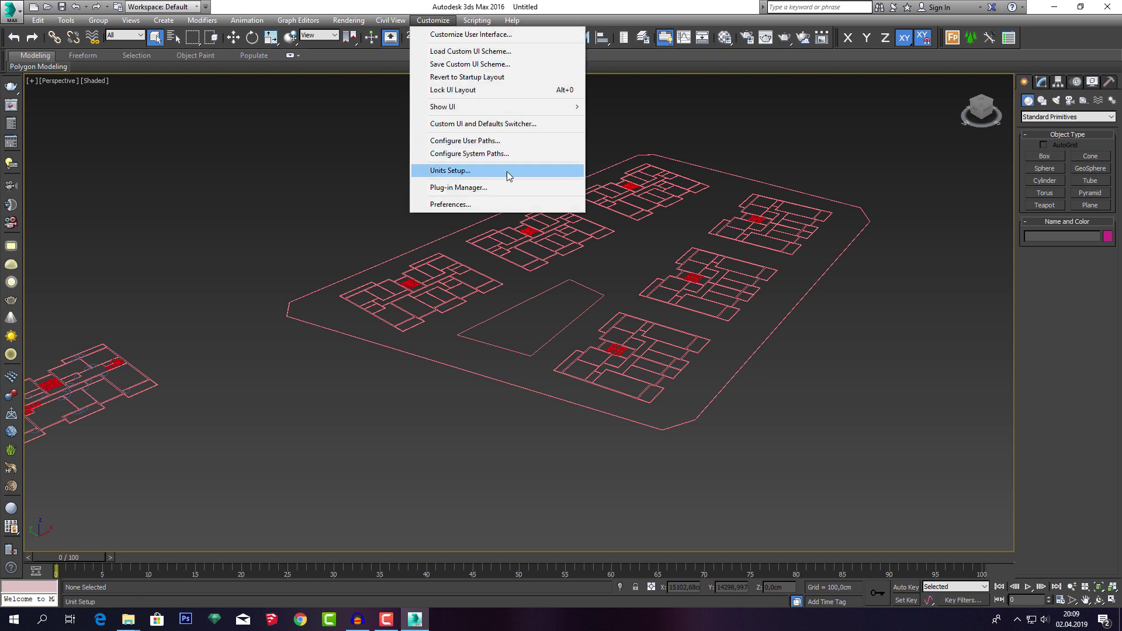
{"action": "left_click", "coordinate": [491, 171]}
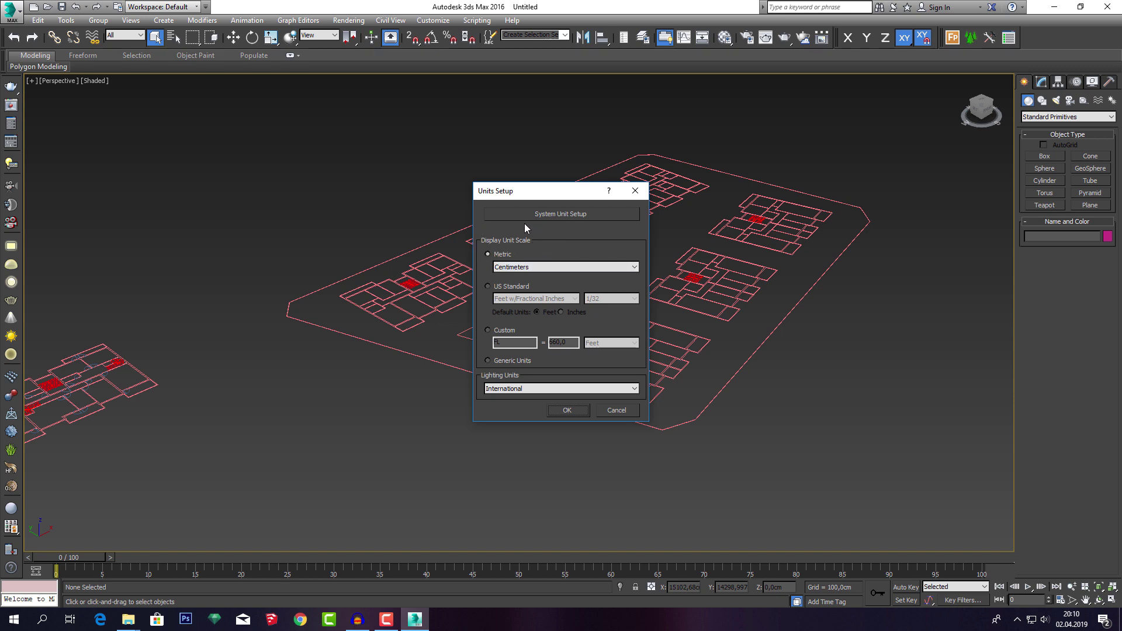
{"action": "left_click", "coordinate": [517, 268]}
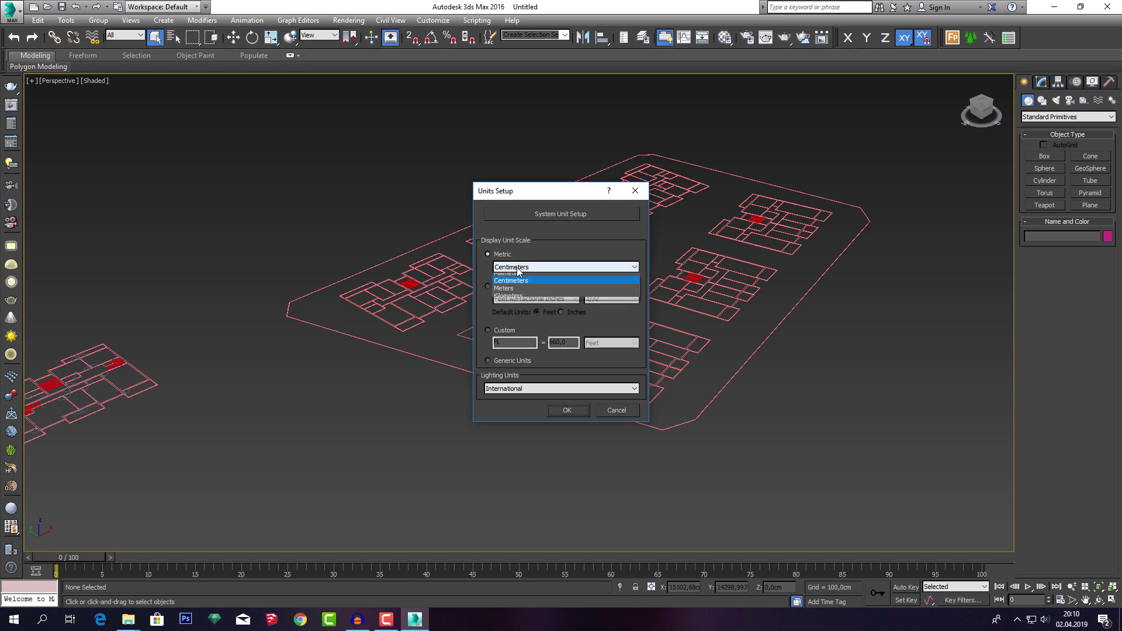
{"action": "left_click", "coordinate": [518, 286]}
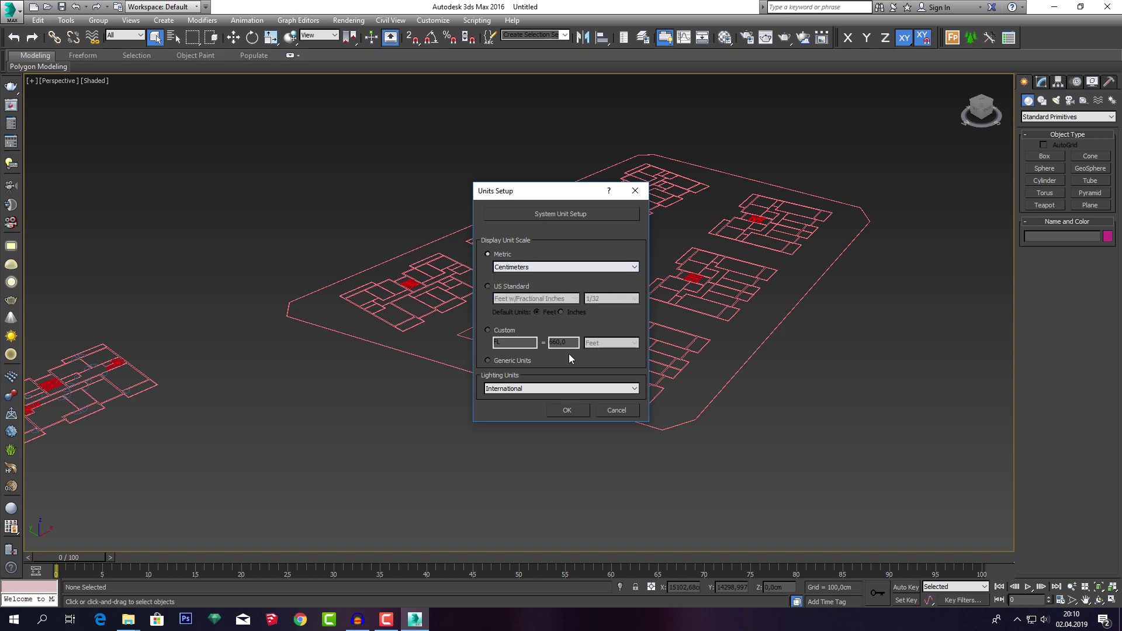
{"action": "left_click", "coordinate": [570, 409]}
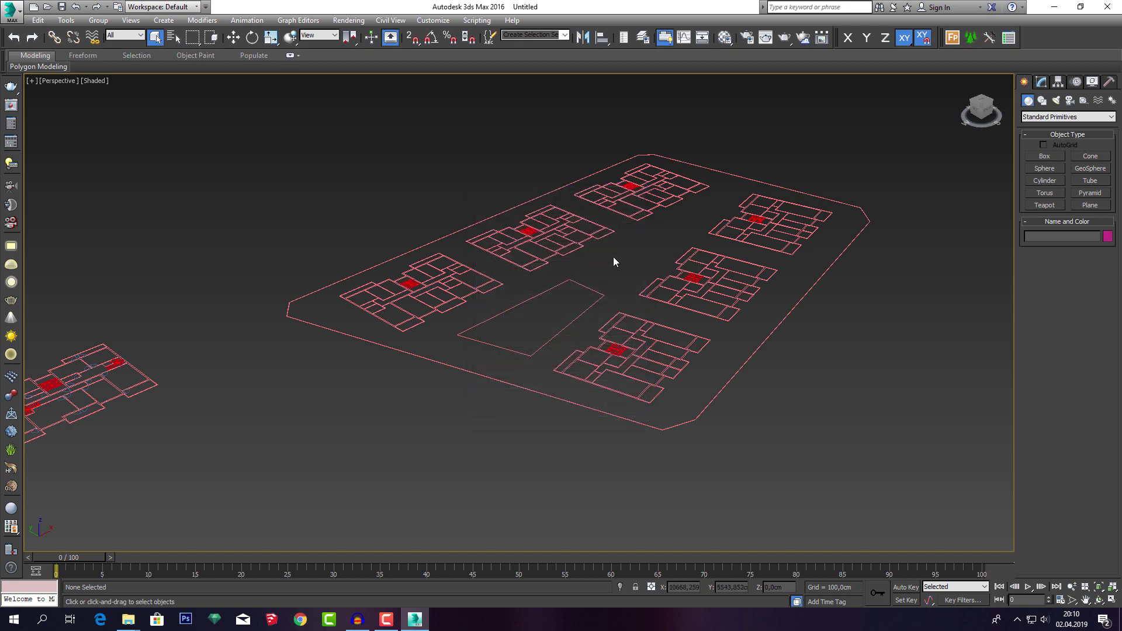
Orbit toward a top-down view and pan so the whole site plan is visible.
{"action": "scroll", "coordinate": [591, 230], "scroll_direction": "up", "scroll_amount": 3}
{"action": "middle_click_drag", "start_coordinate": [571, 242], "coordinate": [533, 265], "text": "alt"}
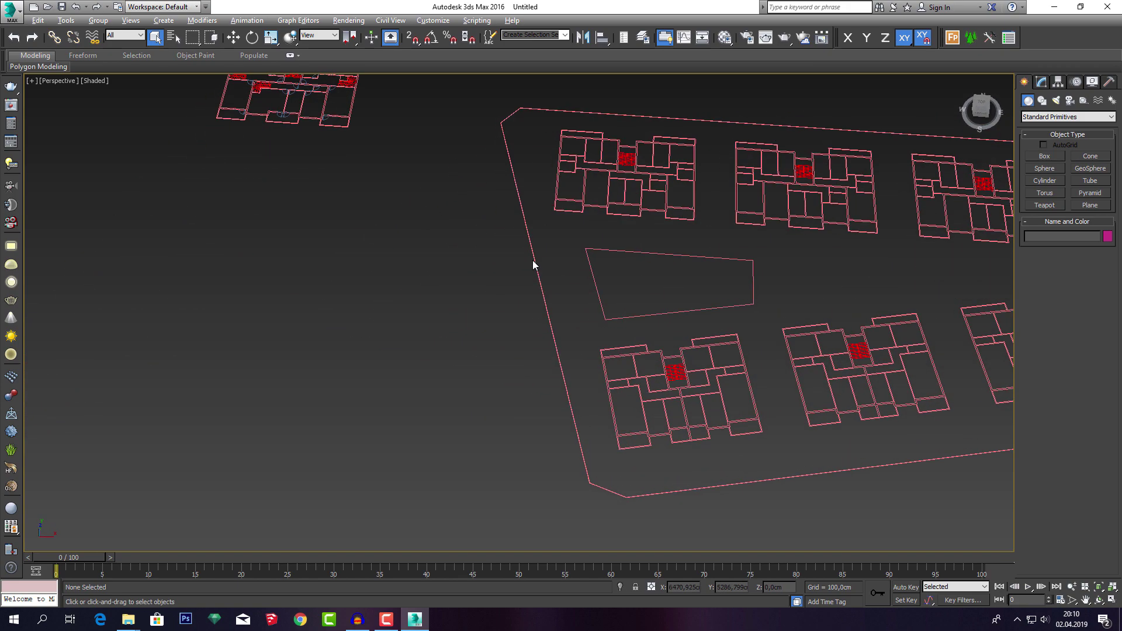
{"action": "scroll", "coordinate": [524, 321], "scroll_direction": "down", "scroll_amount": 2}
{"action": "scroll", "coordinate": [523, 321], "scroll_direction": "down", "scroll_amount": 3}
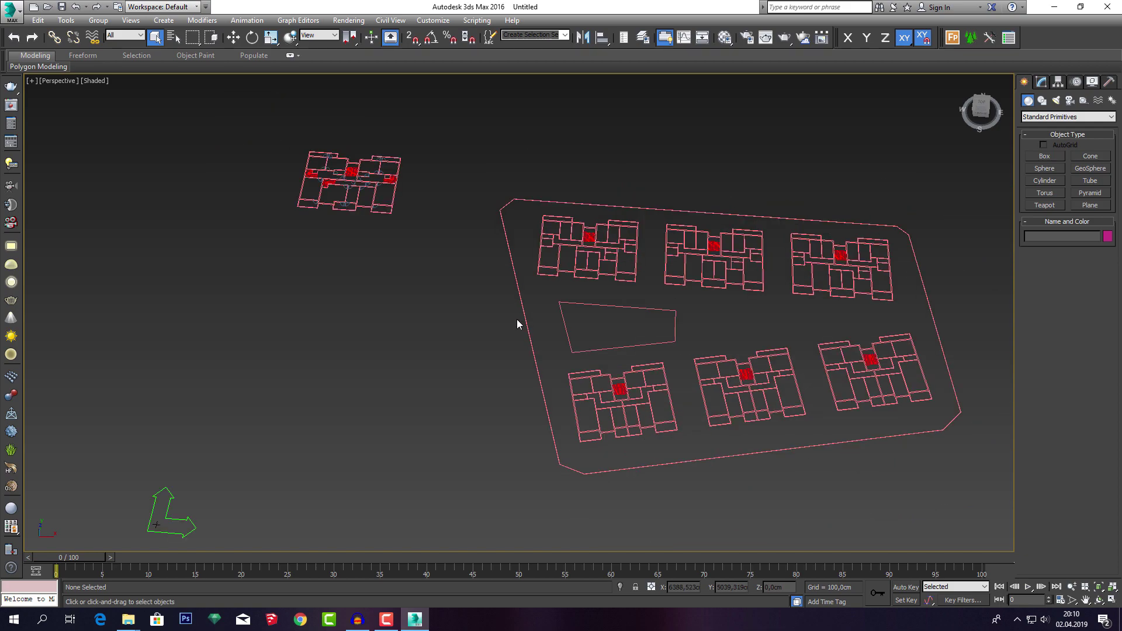
{"action": "mouse_move", "coordinate": [517, 319]}
{"action": "middle_mouse_down"}
{"action": "mouse_move", "coordinate": [479, 306]}
{"action": "mouse_move", "coordinate": [492, 329]}
{"action": "mouse_move", "coordinate": [460, 307]}
{"action": "mouse_move", "coordinate": [450, 331]}
{"action": "mouse_move", "coordinate": [447, 317]}
{"action": "mouse_move", "coordinate": [513, 300]}
{"action": "mouse_move", "coordinate": [571, 307]}
{"action": "mouse_move", "coordinate": [523, 282]}
{"action": "mouse_move", "coordinate": [493, 292]}
{"action": "middle_mouse_up"}
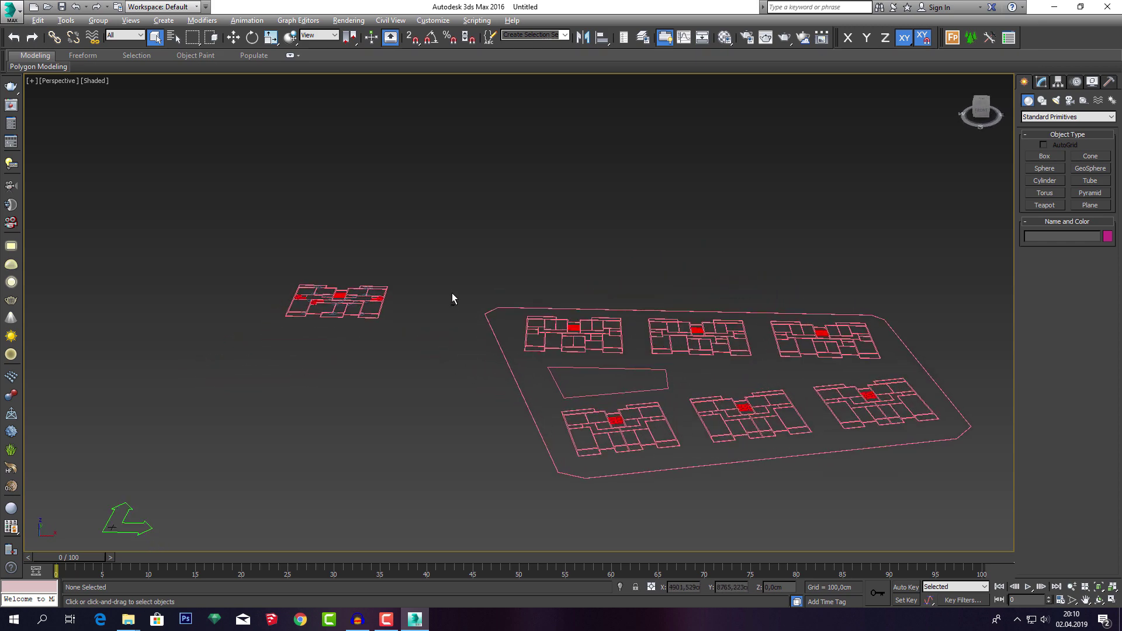
{"action": "mouse_move", "coordinate": [450, 289]}
{"action": "middle_mouse_down", "text": "alt"}
{"action": "mouse_move", "coordinate": [409, 304]}
{"action": "mouse_move", "coordinate": [483, 303]}
{"action": "mouse_move", "coordinate": [464, 317]}
{"action": "mouse_move", "coordinate": [463, 294]}
{"action": "mouse_move", "coordinate": [442, 292]}
{"action": "mouse_move", "coordinate": [420, 312]}
{"action": "mouse_move", "coordinate": [446, 322]}
{"action": "middle_mouse_up", "text": "alt"}
{"action": "mouse_move", "coordinate": [416, 248]}
{"action": "middle_mouse_down", "text": "alt"}
{"action": "mouse_move", "coordinate": [491, 293]}
{"action": "mouse_move", "coordinate": [455, 251]}
{"action": "mouse_move", "coordinate": [456, 273]}
{"action": "mouse_move", "coordinate": [413, 185]}
{"action": "middle_mouse_up", "text": "alt"}
Zoom and pan onto the building plan, then bring up the Perspective POV menu.
{"action": "scroll", "coordinate": [414, 187], "scroll_direction": "up", "scroll_amount": 1}
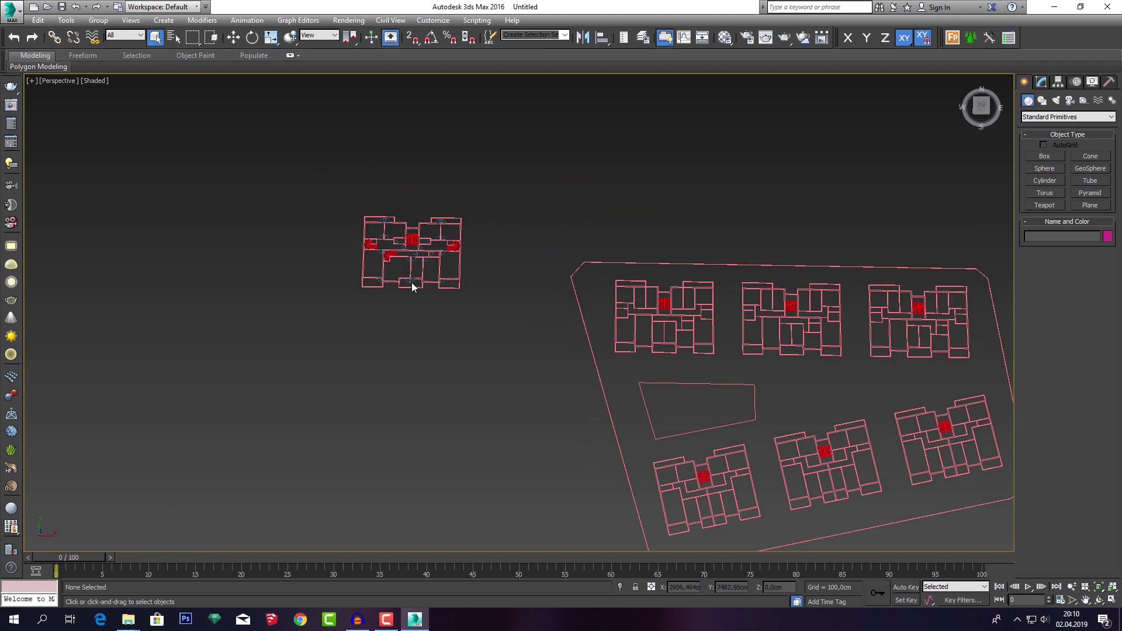
{"action": "scroll", "coordinate": [421, 176], "scroll_direction": "up", "scroll_amount": 3}
{"action": "scroll", "coordinate": [444, 161], "scroll_direction": "up", "scroll_amount": 1}
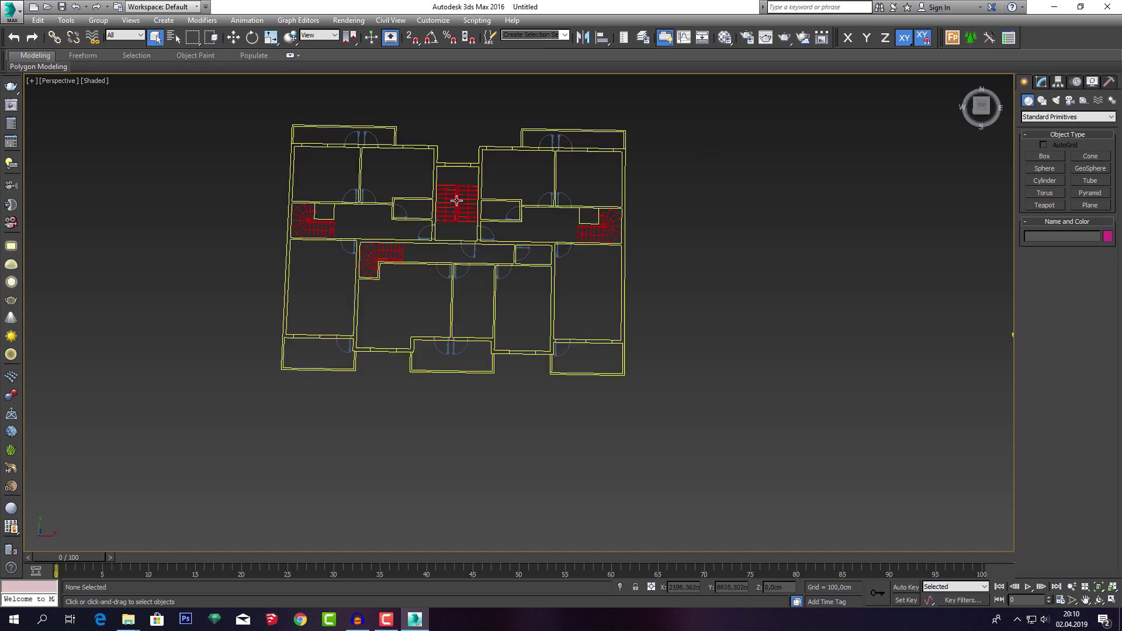
{"action": "scroll", "coordinate": [370, 275], "scroll_direction": "down", "scroll_amount": 1}
{"action": "scroll", "coordinate": [528, 312], "scroll_direction": "down", "scroll_amount": 1}
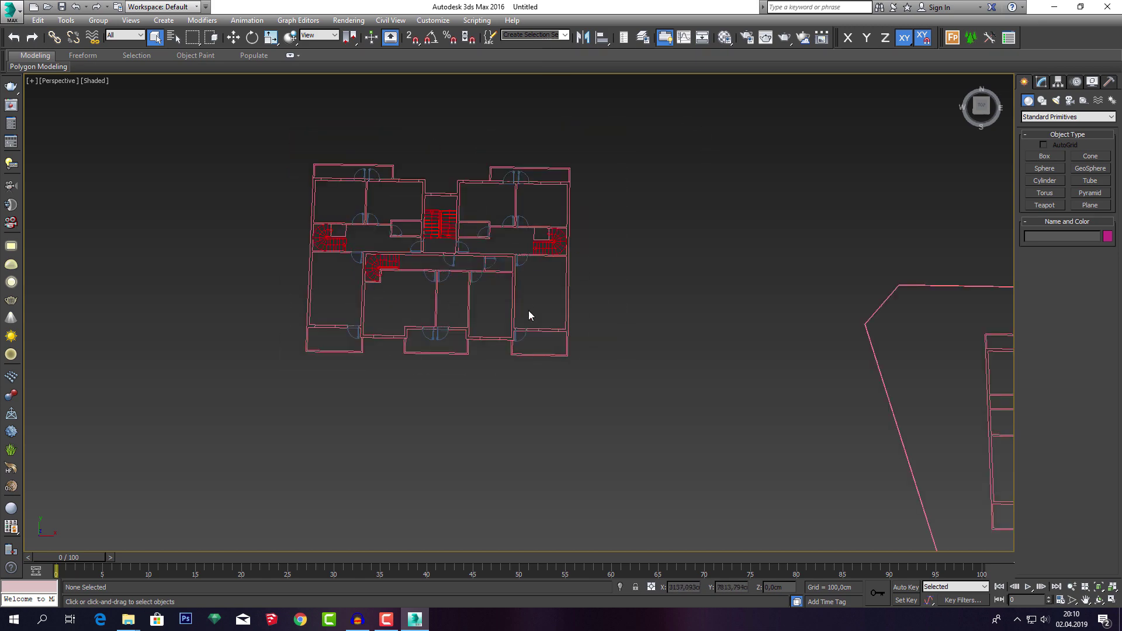
{"action": "scroll", "coordinate": [549, 304], "scroll_direction": "down", "scroll_amount": 2}
{"action": "scroll", "coordinate": [509, 295], "scroll_direction": "down", "scroll_amount": 1}
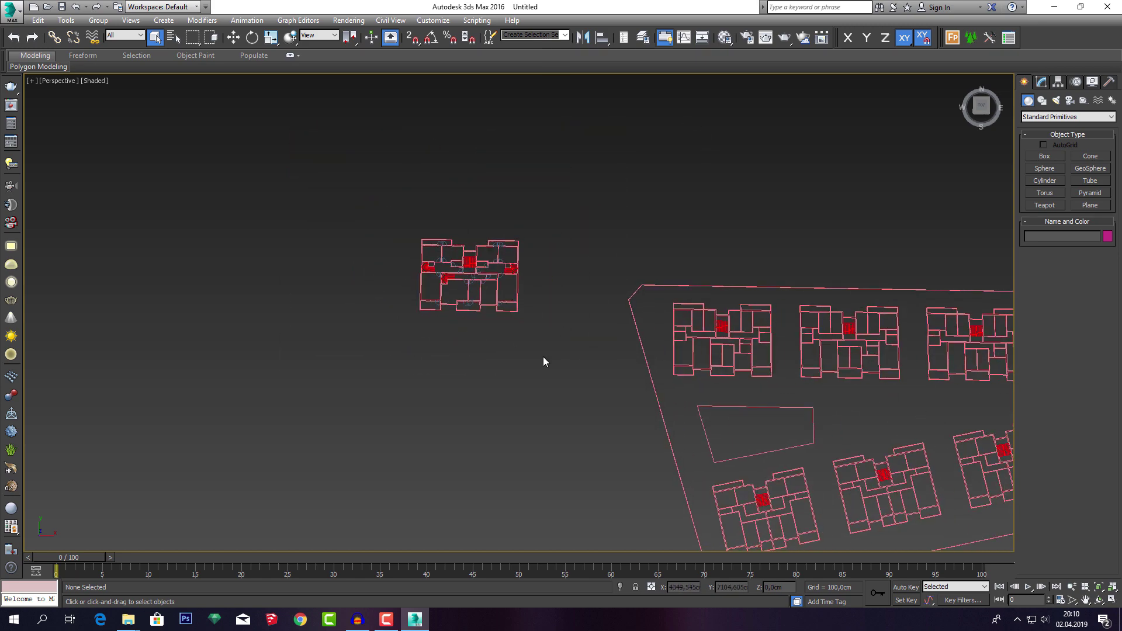
{"action": "scroll", "coordinate": [600, 284], "scroll_direction": "down", "scroll_amount": 1}
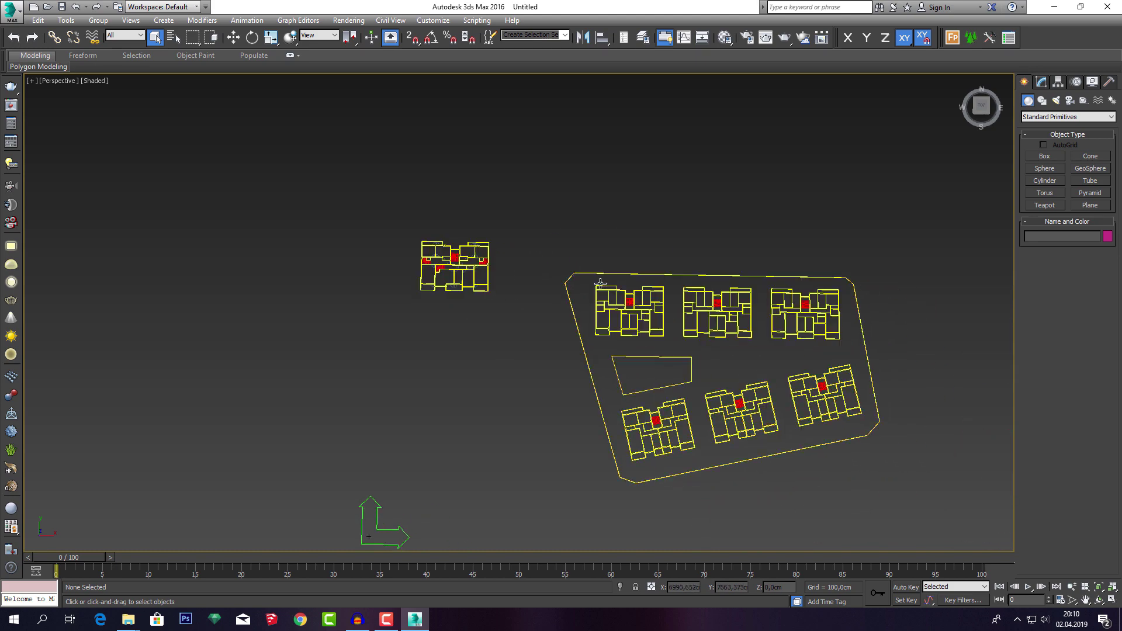
{"action": "middle_click_drag", "start_coordinate": [512, 296], "coordinate": [524, 304]}
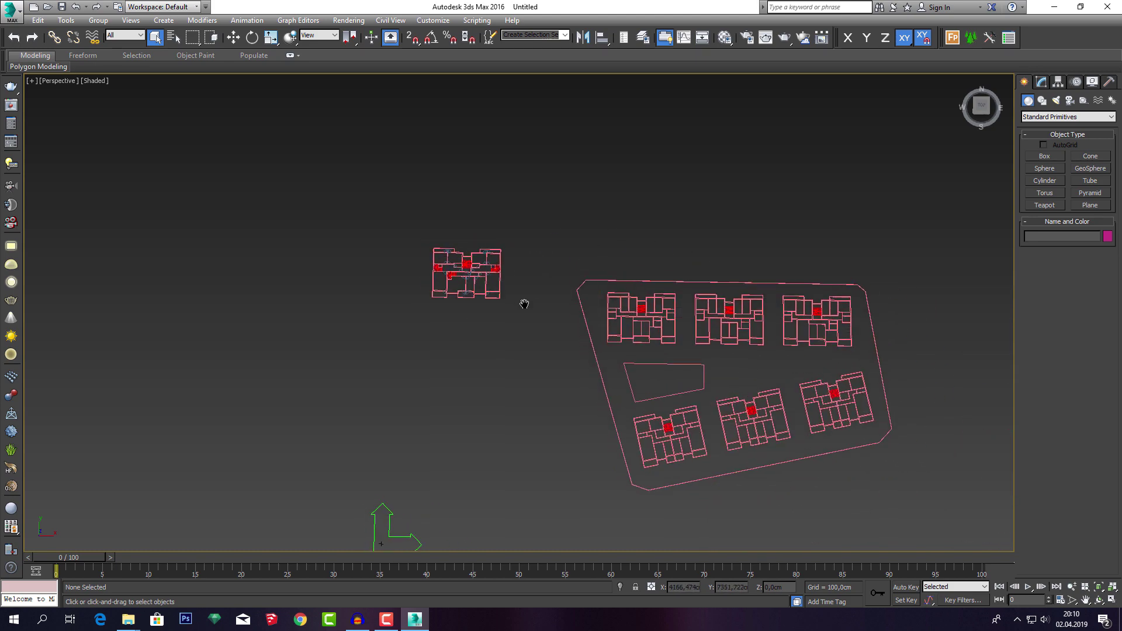
{"action": "scroll", "coordinate": [450, 273], "scroll_direction": "up", "scroll_amount": 2}
{"action": "scroll", "coordinate": [450, 273], "scroll_direction": "up", "scroll_amount": 2}
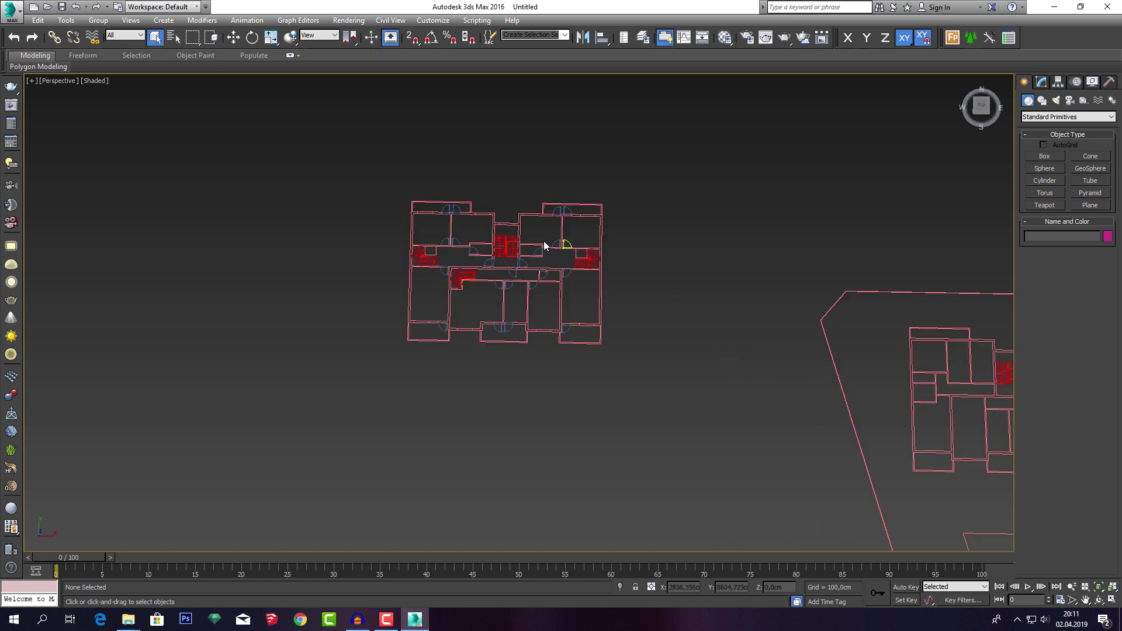
{"action": "middle_click_drag", "start_coordinate": [544, 245], "coordinate": [538, 270]}
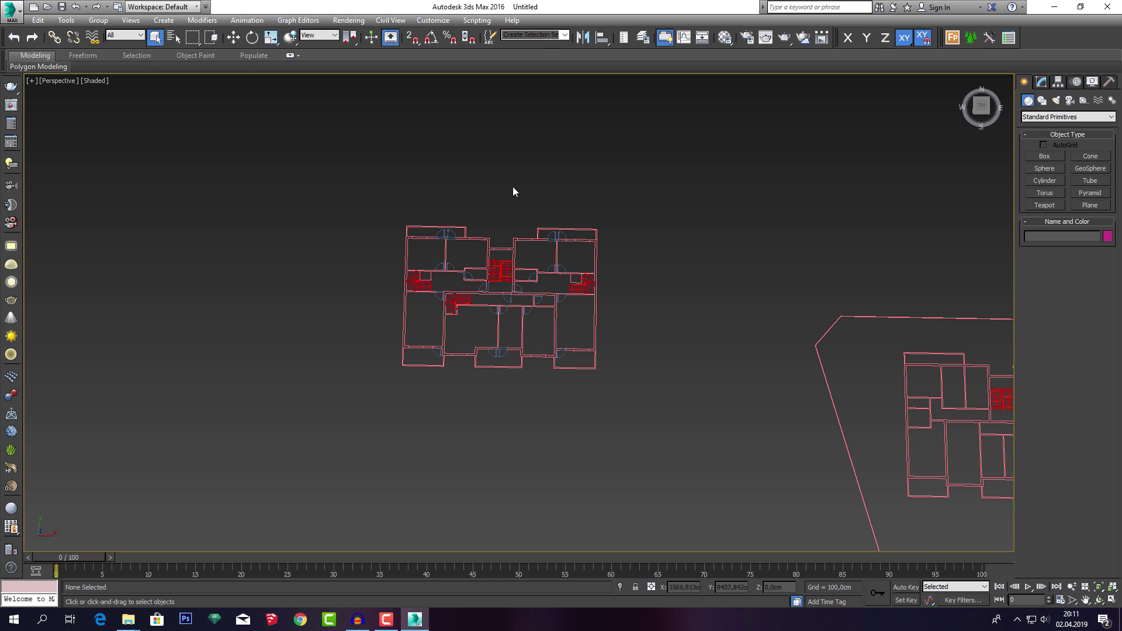
{"action": "left_click", "coordinate": [57, 82]}
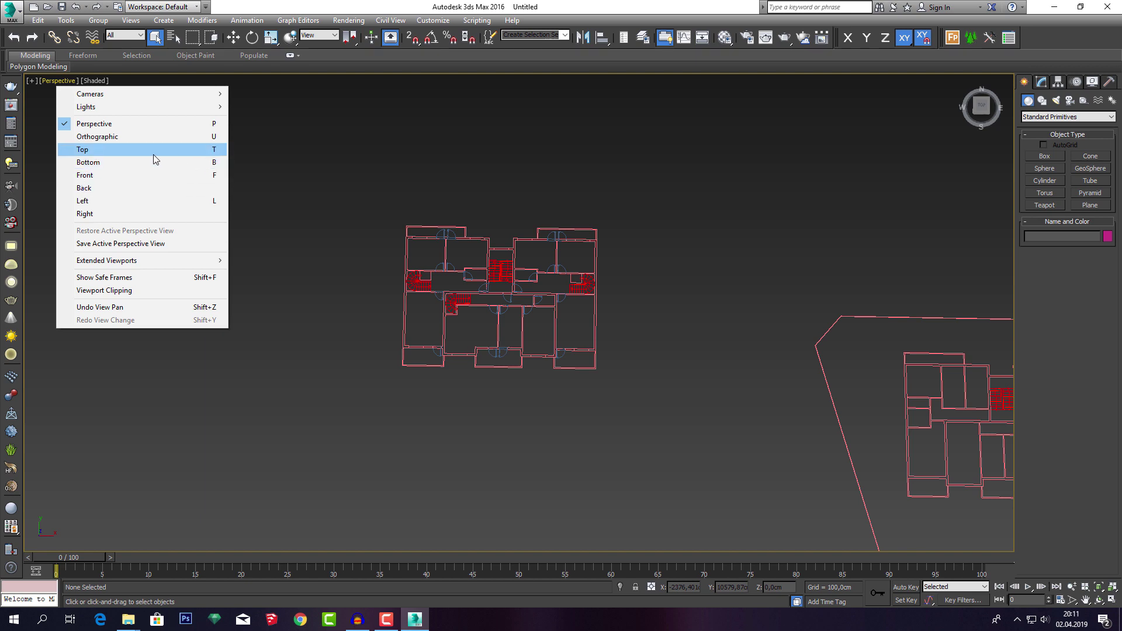
Switch the viewport to Top, zoom extents and hide the grid.
{"action": "left_click", "coordinate": [190, 153]}
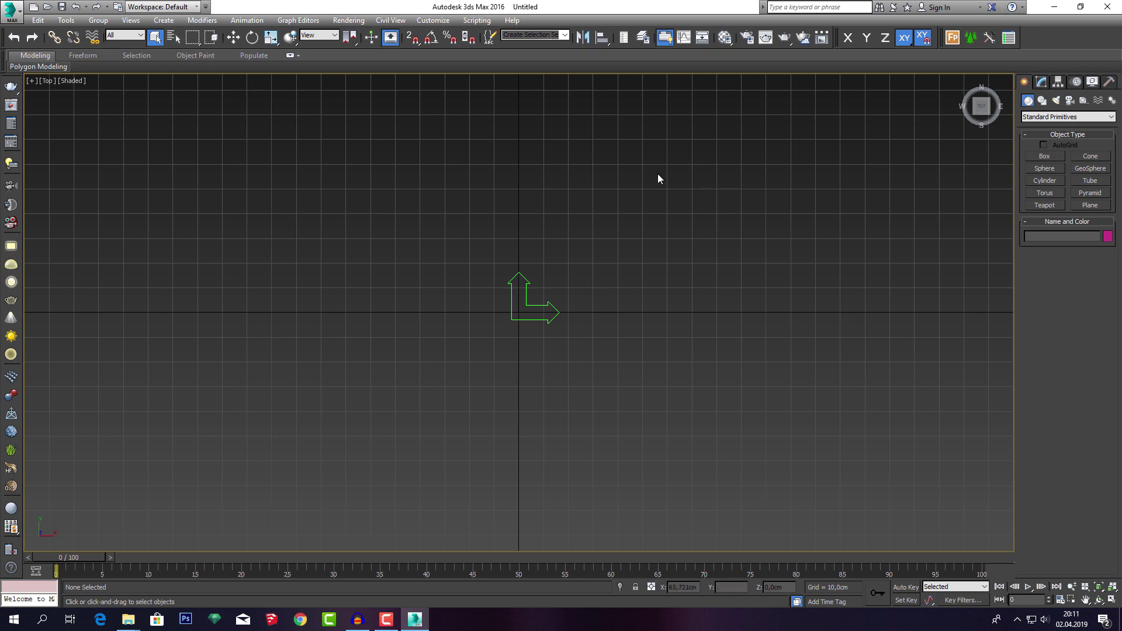
{"action": "key", "text": "z"}
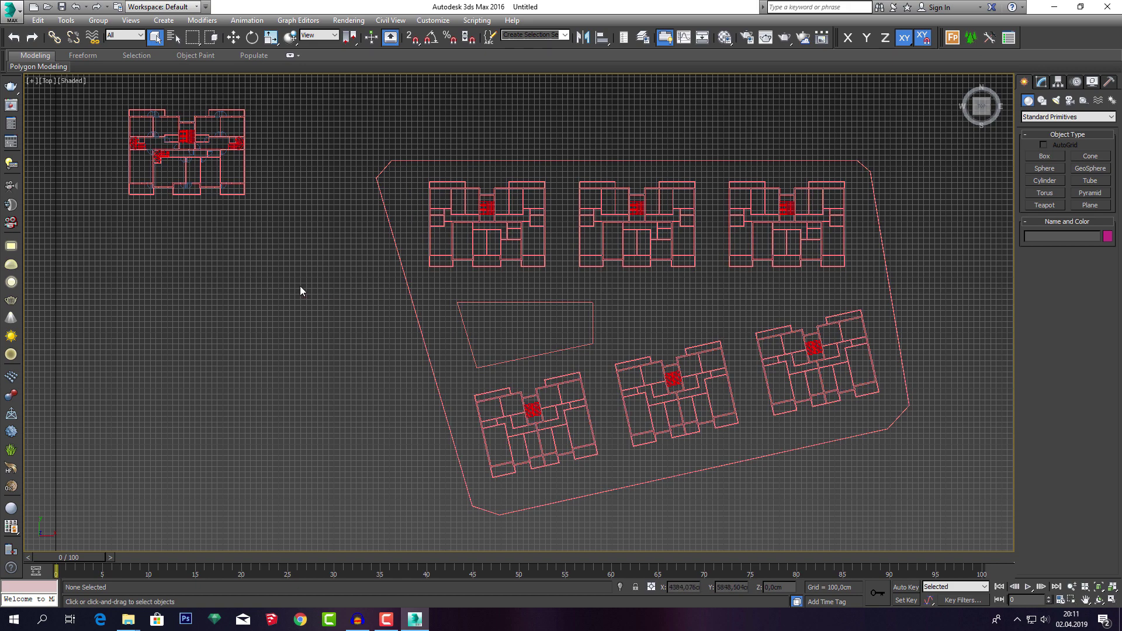
{"action": "key", "text": "g"}
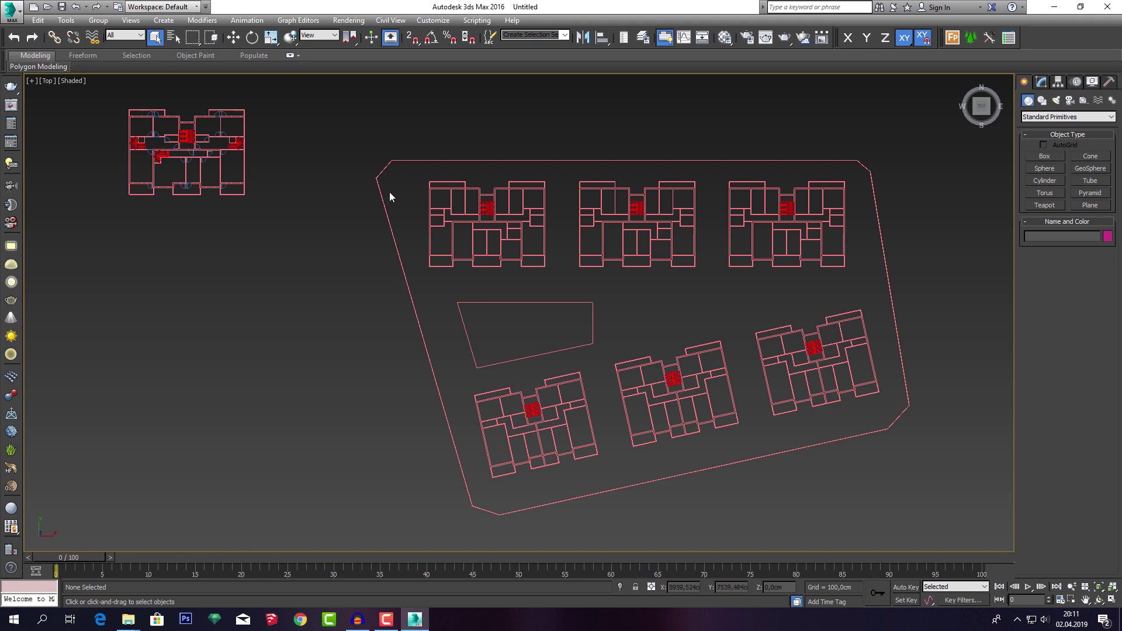
Centre the ground-floor plan in view and start Create > Shapes > Splines.
{"action": "mouse_move", "coordinate": [390, 193]}
{"action": "middle_mouse_down"}
{"action": "mouse_move", "coordinate": [591, 245]}
{"action": "mouse_move", "coordinate": [600, 279]}
{"action": "middle_mouse_up"}
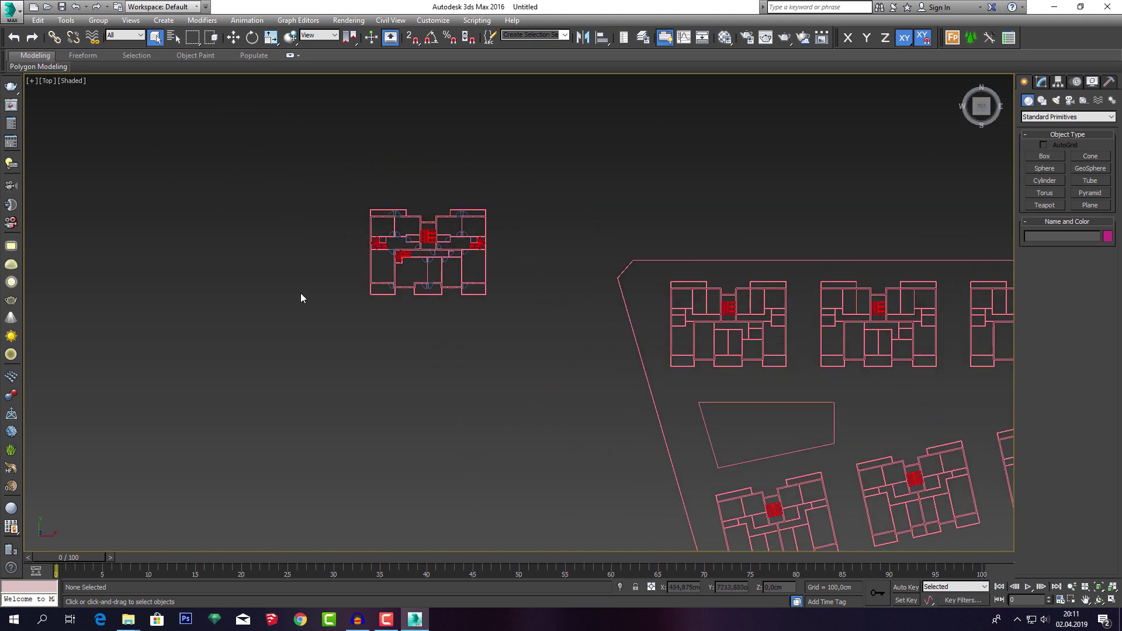
{"action": "scroll", "coordinate": [376, 229], "scroll_direction": "up", "scroll_amount": 3}
{"action": "scroll", "coordinate": [409, 234], "scroll_direction": "up", "scroll_amount": 3}
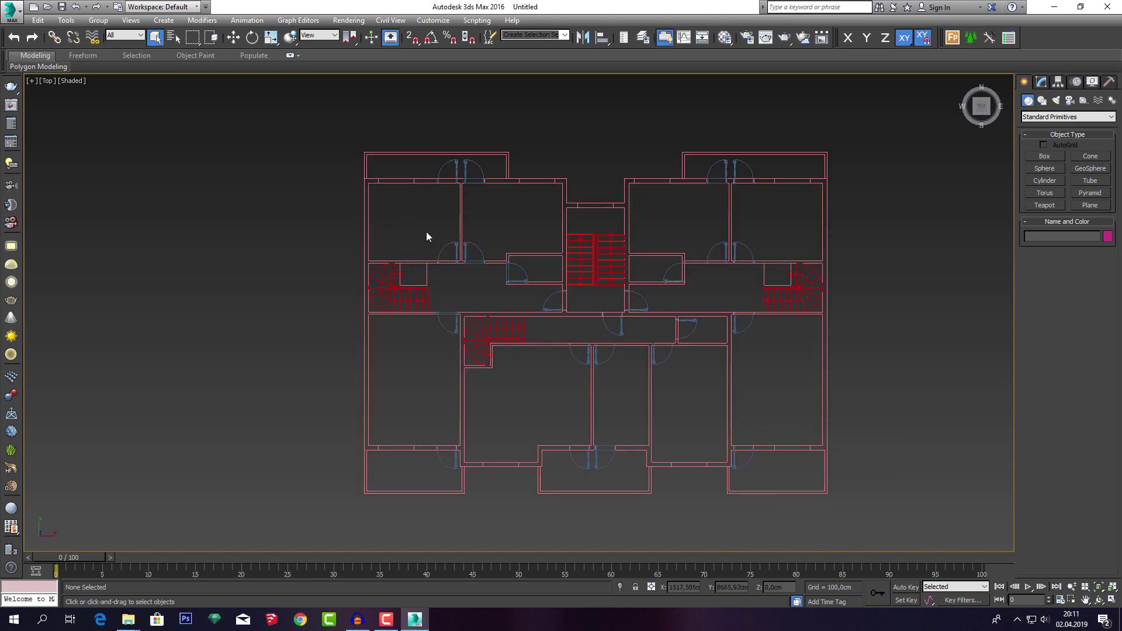
{"action": "middle_click_drag", "start_coordinate": [584, 219], "coordinate": [467, 239]}
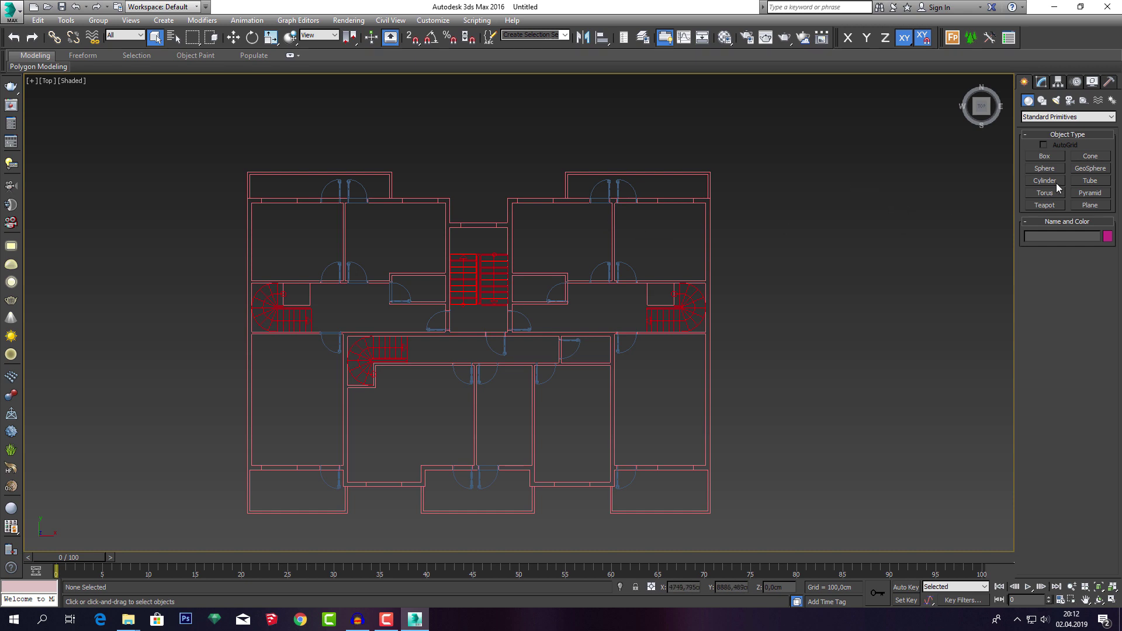
{"action": "left_click", "coordinate": [1043, 101]}
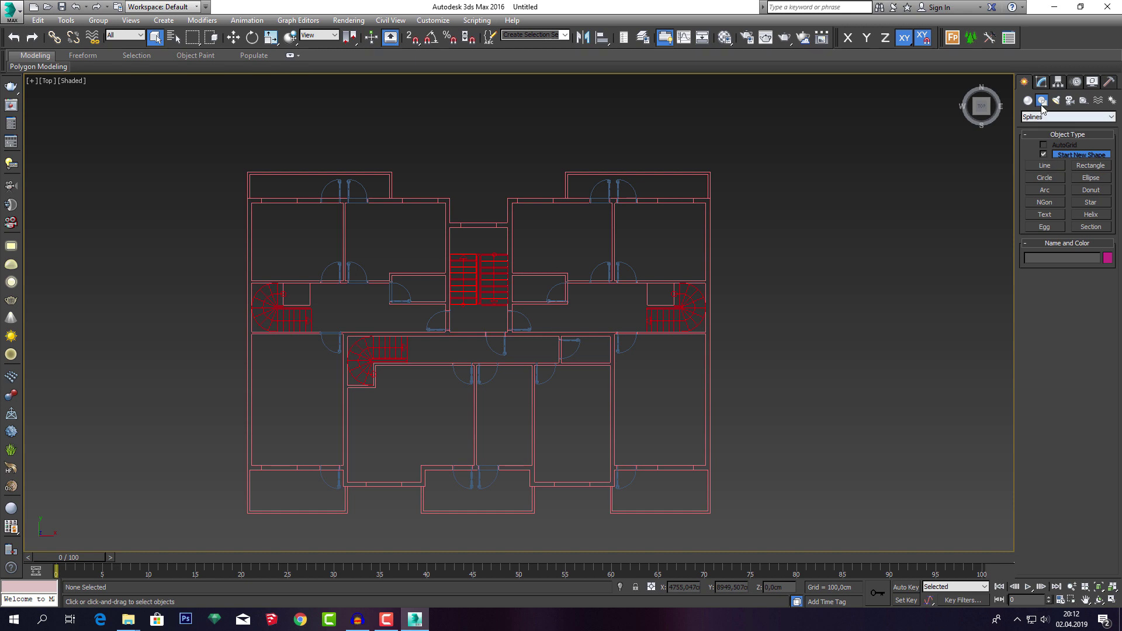
Start a Line spline, zoom to the wall's upper end, and enable 2D snaps.
{"action": "left_click", "coordinate": [1044, 169]}
{"action": "middle_click_drag", "start_coordinate": [417, 220], "coordinate": [588, 246]}
{"action": "scroll", "coordinate": [464, 233], "scroll_direction": "up", "scroll_amount": 4}
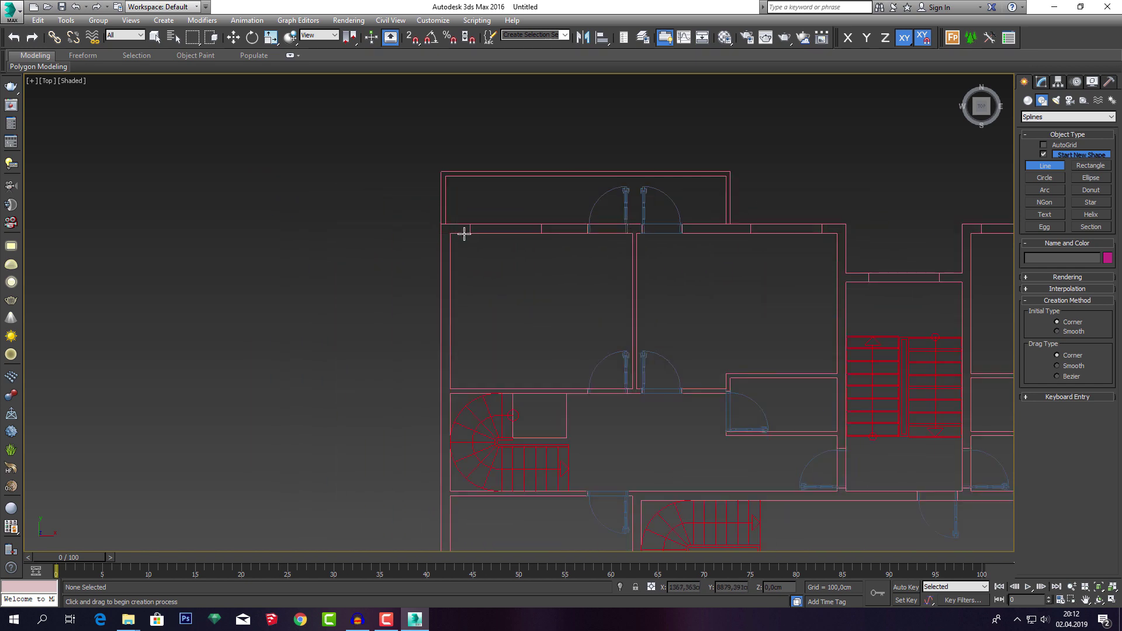
{"action": "scroll", "coordinate": [463, 233], "scroll_direction": "up", "scroll_amount": 3}
{"action": "scroll", "coordinate": [466, 195], "scroll_direction": "up", "scroll_amount": 1}
{"action": "scroll", "coordinate": [493, 195], "scroll_direction": "up", "scroll_amount": 1}
{"action": "middle_click_drag", "start_coordinate": [493, 195], "coordinate": [452, 273]}
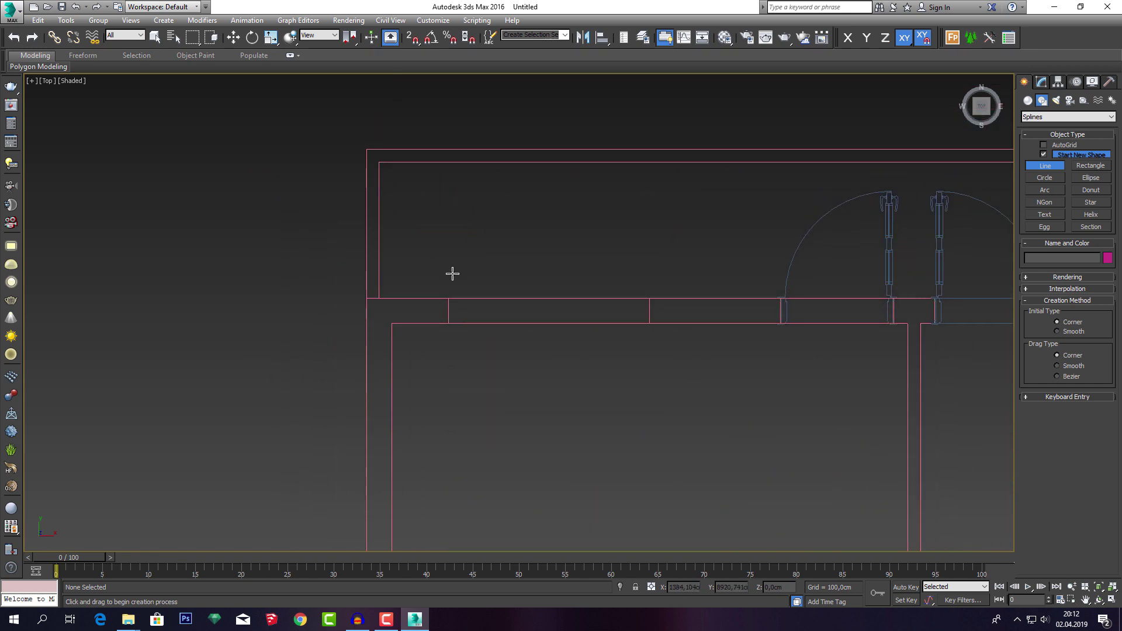
{"action": "scroll", "coordinate": [463, 273], "scroll_direction": "up", "scroll_amount": 2}
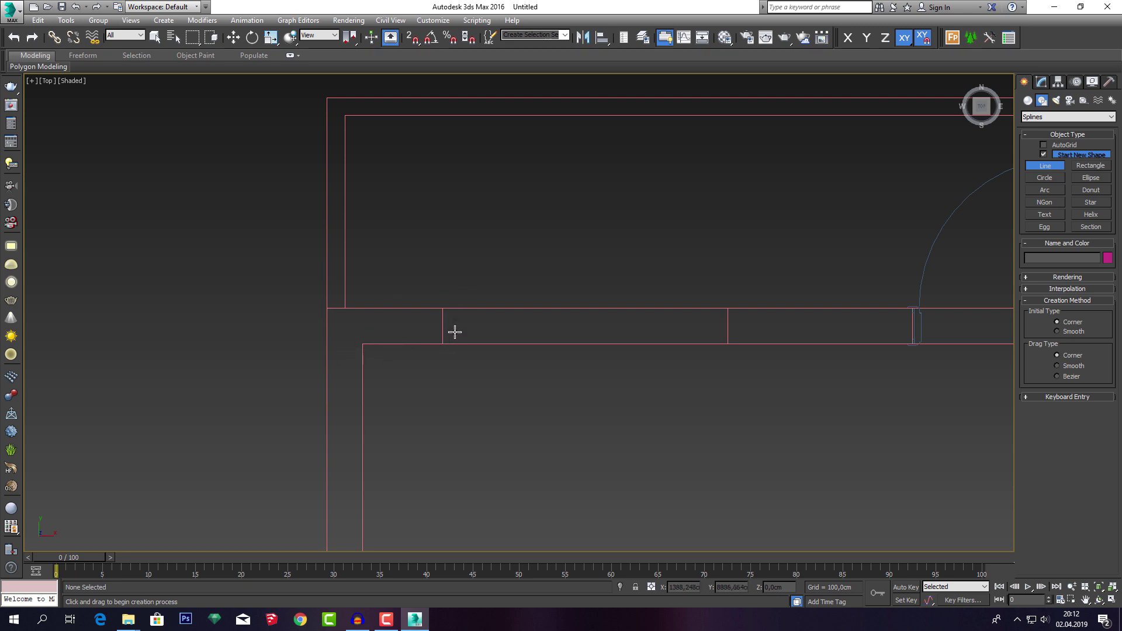
{"action": "left_click", "coordinate": [412, 41]}
Snap the first outline points along the wall's top edge, end and inner corner.
{"action": "left_click", "coordinate": [326, 308]}
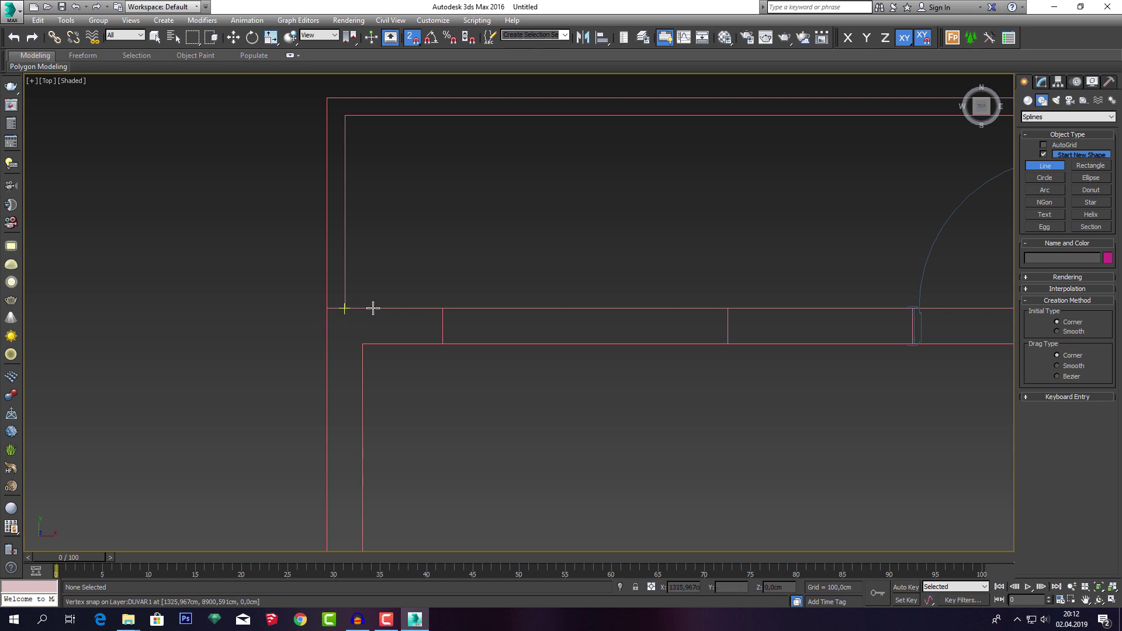
{"action": "left_click", "coordinate": [443, 308]}
{"action": "left_click", "coordinate": [442, 345]}
{"action": "left_click", "coordinate": [326, 308]}
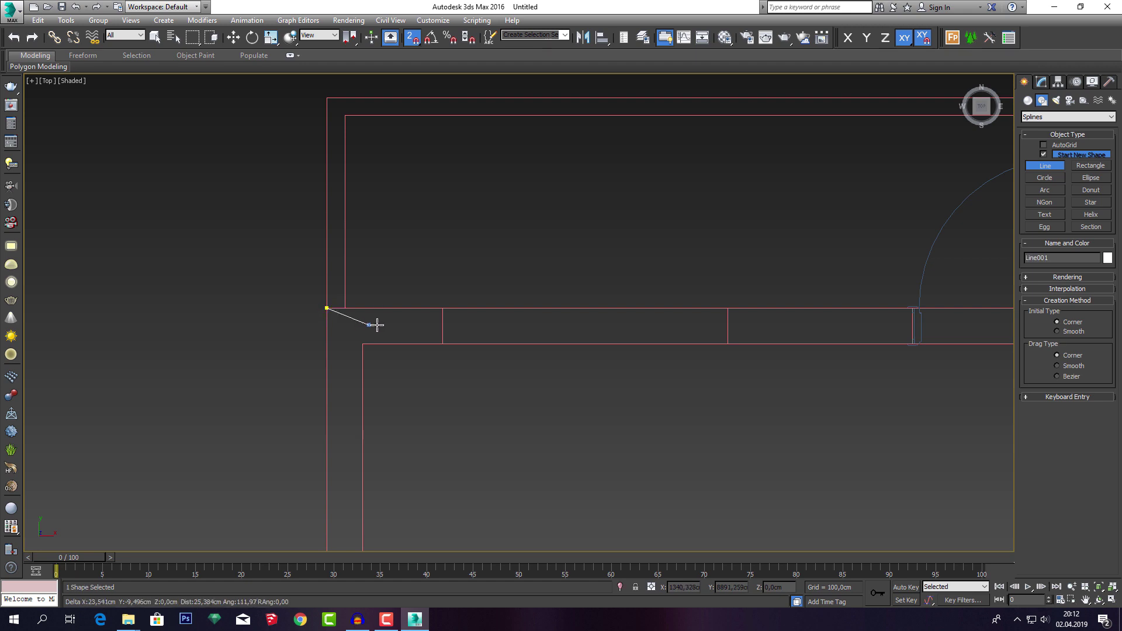
{"action": "left_click", "coordinate": [443, 308]}
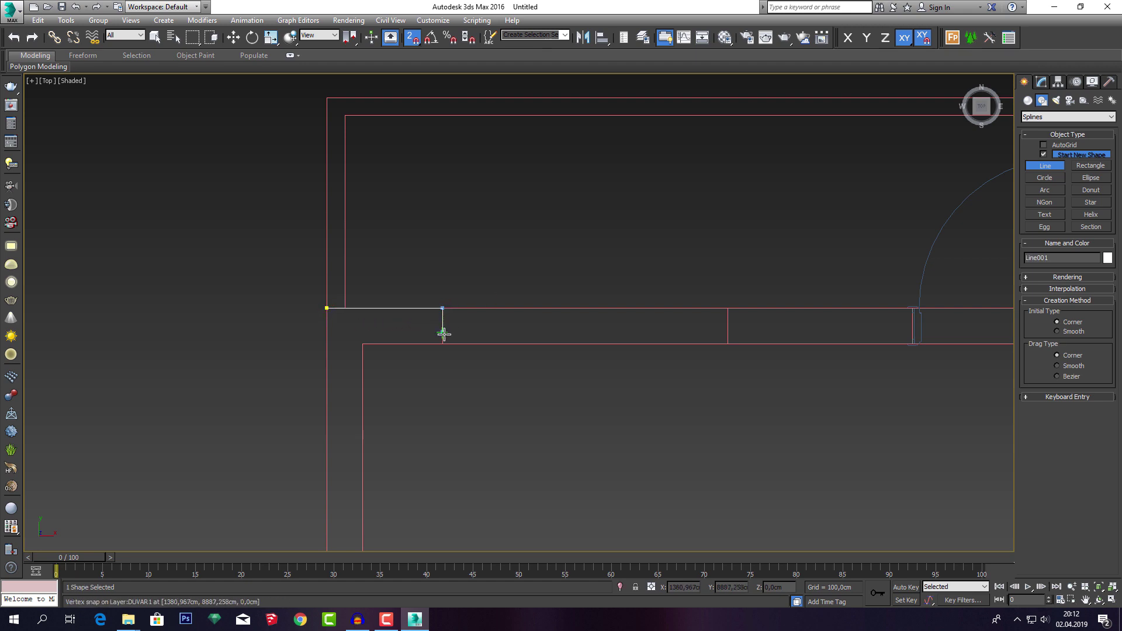
{"action": "left_click", "coordinate": [413, 348]}
{"action": "left_click", "coordinate": [362, 344]}
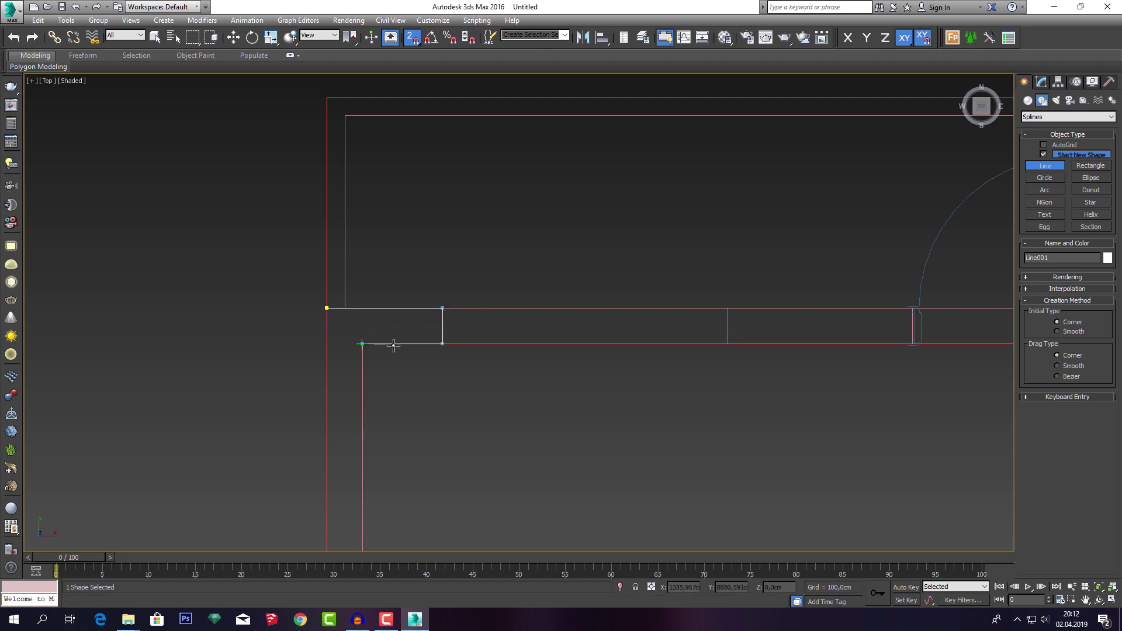
Follow the wall down the plan, adding a point at the room's lower-left corner.
{"action": "scroll", "coordinate": [427, 393], "scroll_direction": "down", "scroll_amount": 3}
{"action": "middle_click_drag", "start_coordinate": [433, 331], "coordinate": [456, 193]}
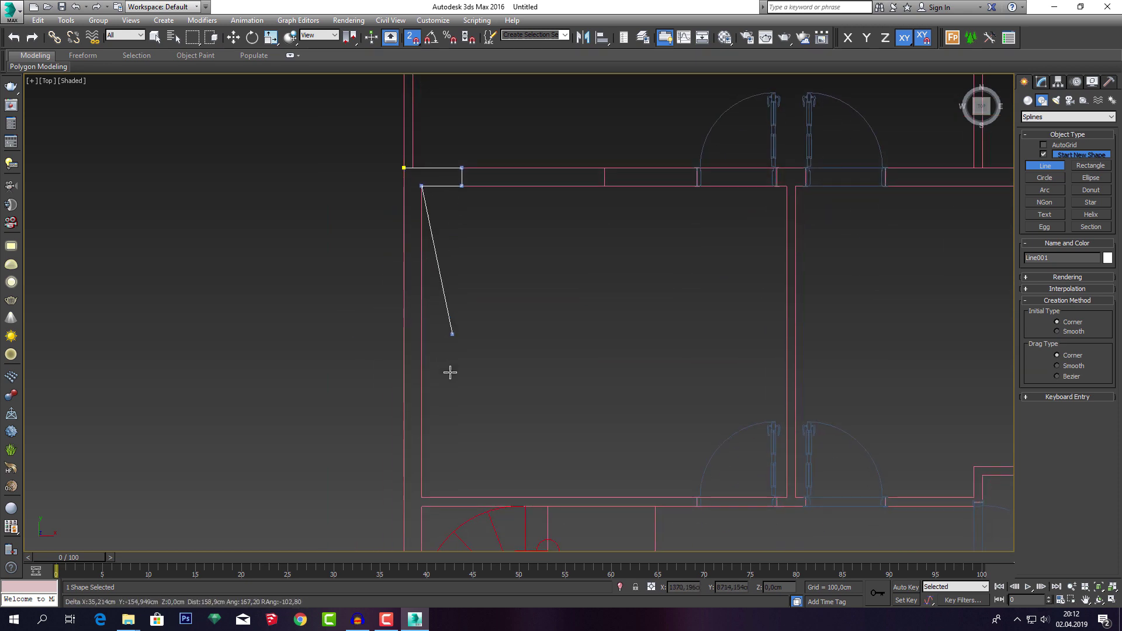
{"action": "left_click", "coordinate": [422, 383]}
{"action": "scroll", "coordinate": [514, 396], "scroll_direction": "down", "scroll_amount": 2}
{"action": "middle_click_drag", "start_coordinate": [513, 396], "coordinate": [506, 304]}
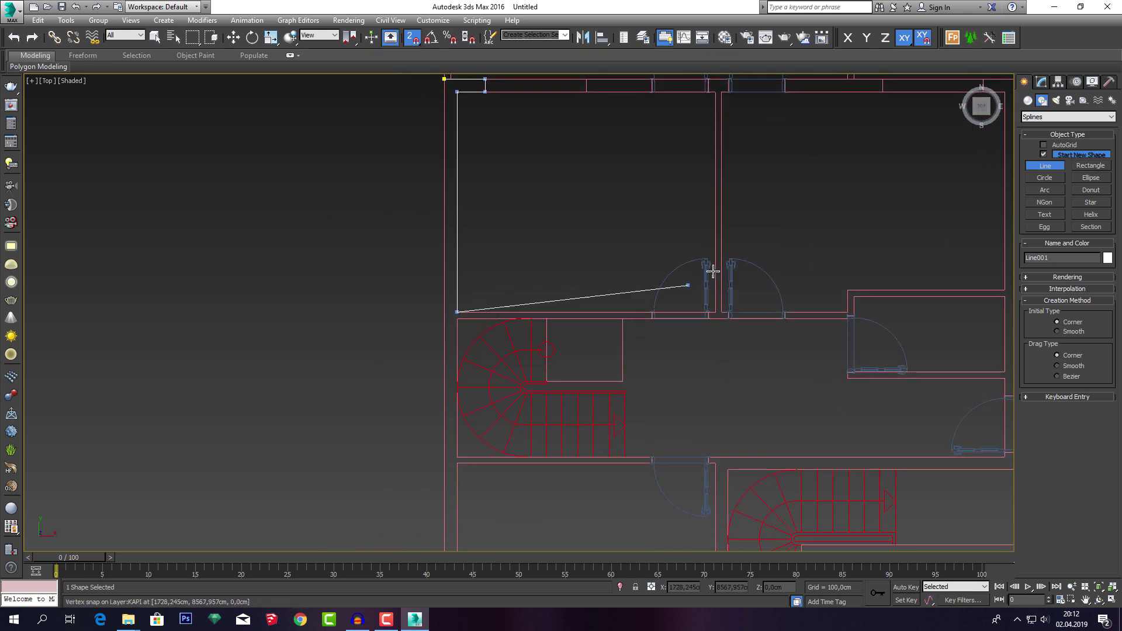
{"action": "middle_click_drag", "start_coordinate": [692, 214], "coordinate": [673, 257]}
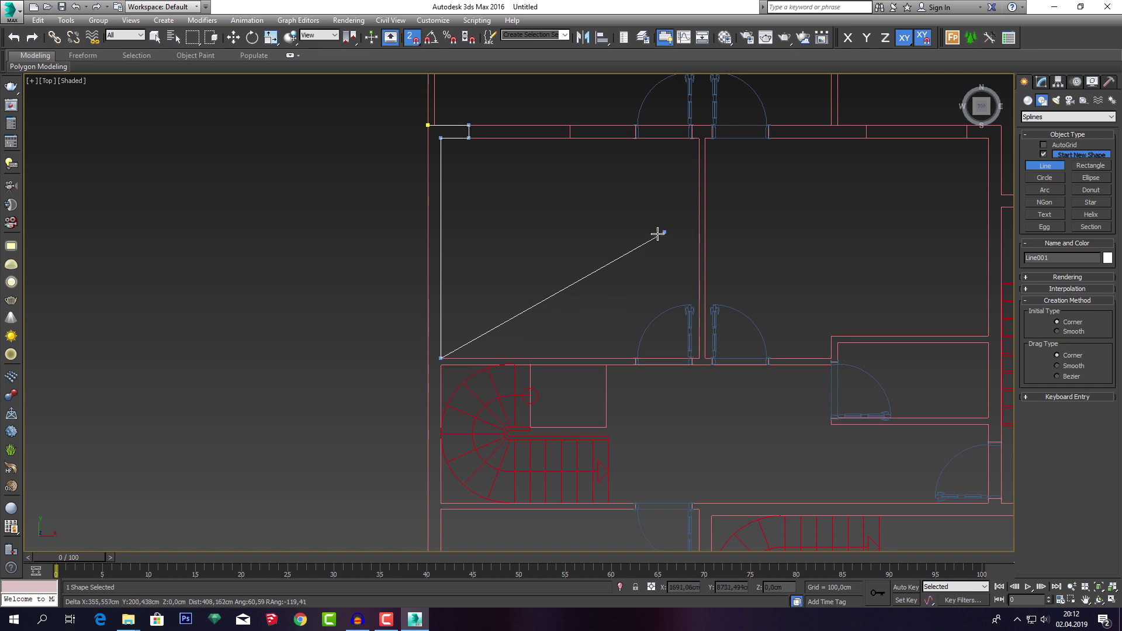
{"action": "middle_click_drag", "start_coordinate": [597, 215], "coordinate": [508, 255]}
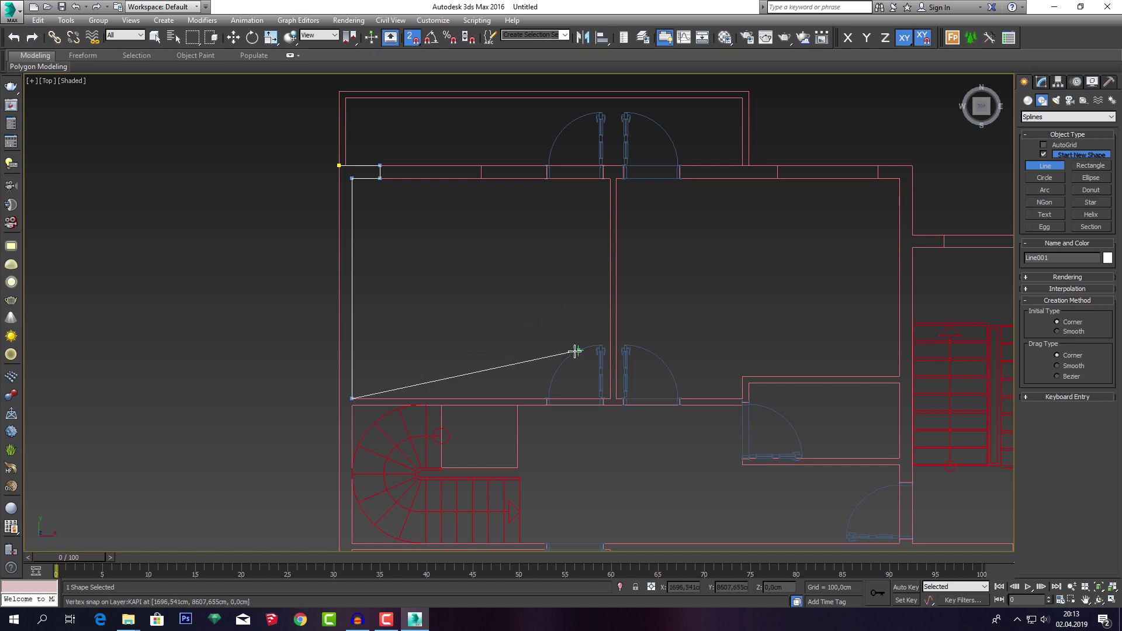
{"action": "middle_click_drag", "start_coordinate": [403, 391], "coordinate": [453, 287]}
{"action": "middle_click_drag", "start_coordinate": [647, 278], "coordinate": [614, 309]}
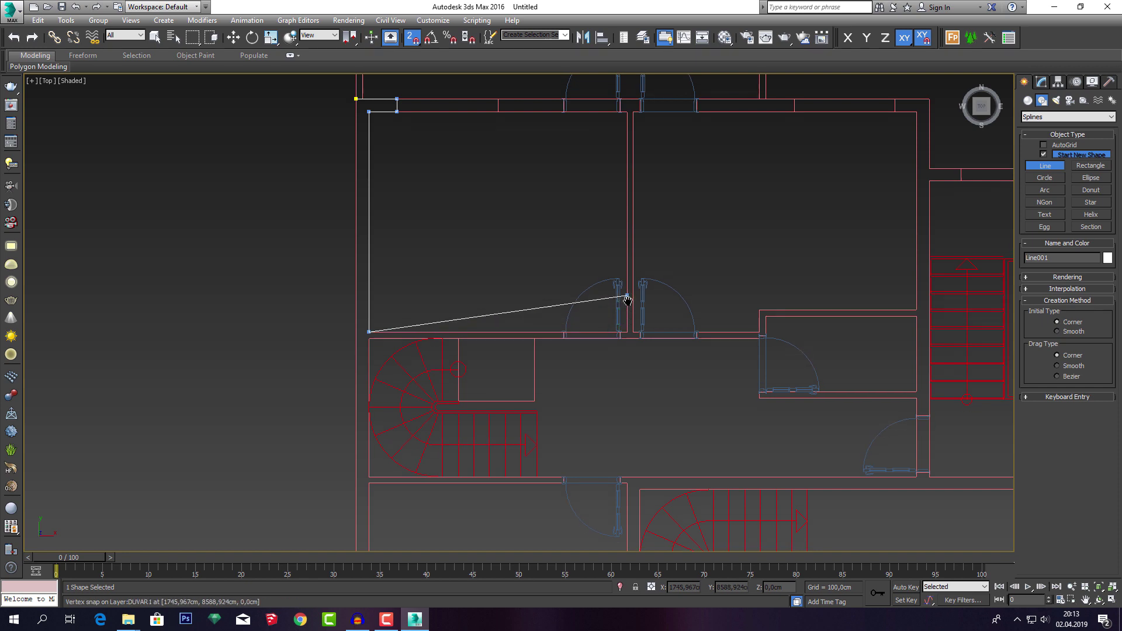
{"action": "middle_click_drag", "start_coordinate": [624, 292], "coordinate": [626, 321]}
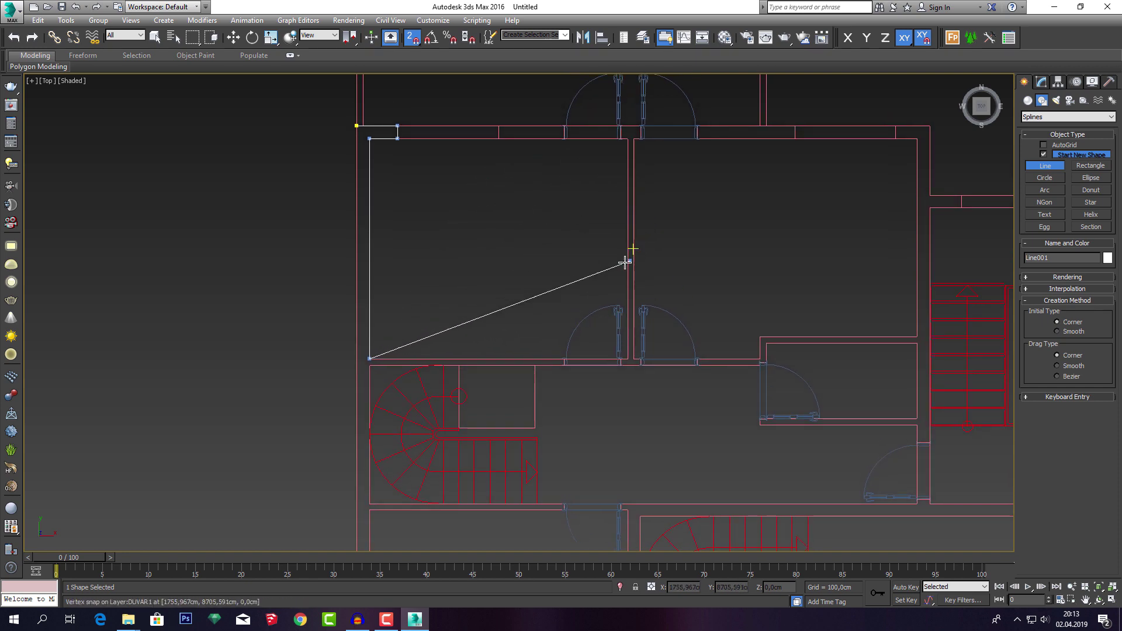
{"action": "scroll", "coordinate": [571, 267], "scroll_direction": "down", "scroll_amount": 2}
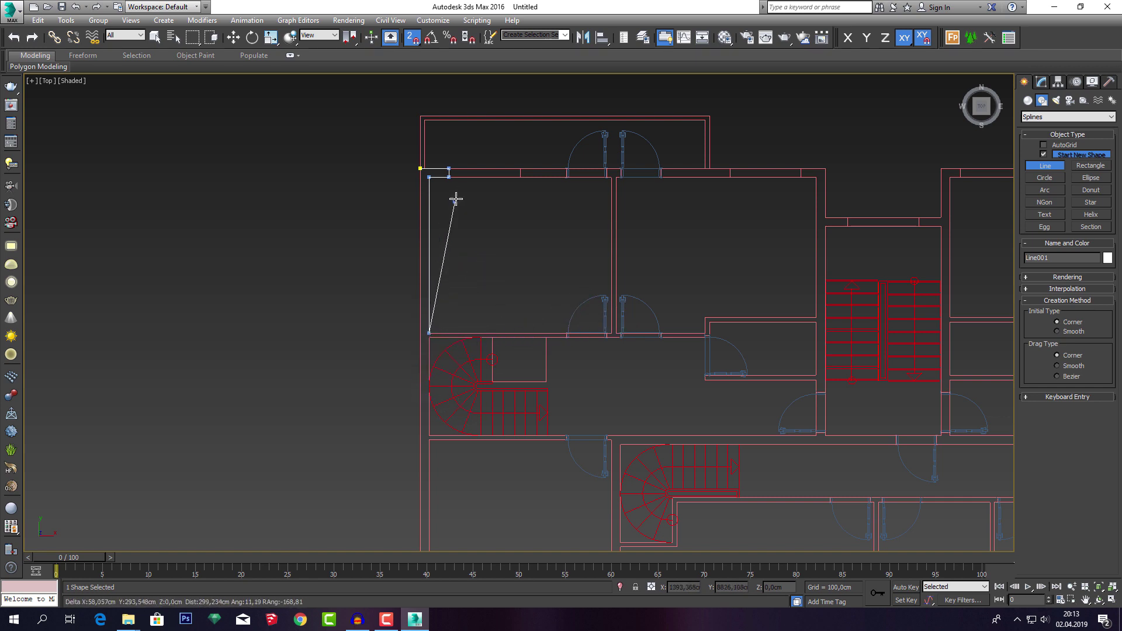
{"action": "mouse_move", "coordinate": [450, 384]}
{"action": "middle_mouse_down"}
{"action": "mouse_move", "coordinate": [454, 207]}
{"action": "mouse_move", "coordinate": [445, 292]}
{"action": "middle_mouse_up"}
Add the wall's bottom corner points, then snap back onto the first vertex to close.
{"action": "left_click", "coordinate": [441, 406]}
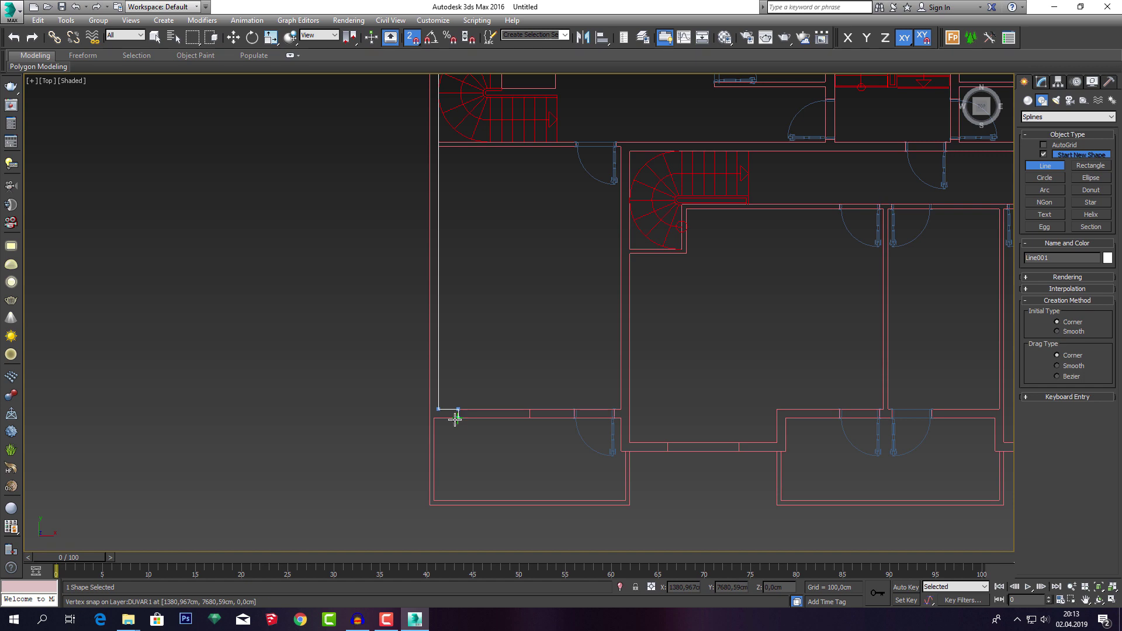
{"action": "left_click", "coordinate": [454, 418]}
{"action": "left_click", "coordinate": [422, 415]}
{"action": "middle_click_drag", "start_coordinate": [444, 292], "coordinate": [445, 468]}
{"action": "middle_click_drag", "start_coordinate": [451, 196], "coordinate": [447, 341]}
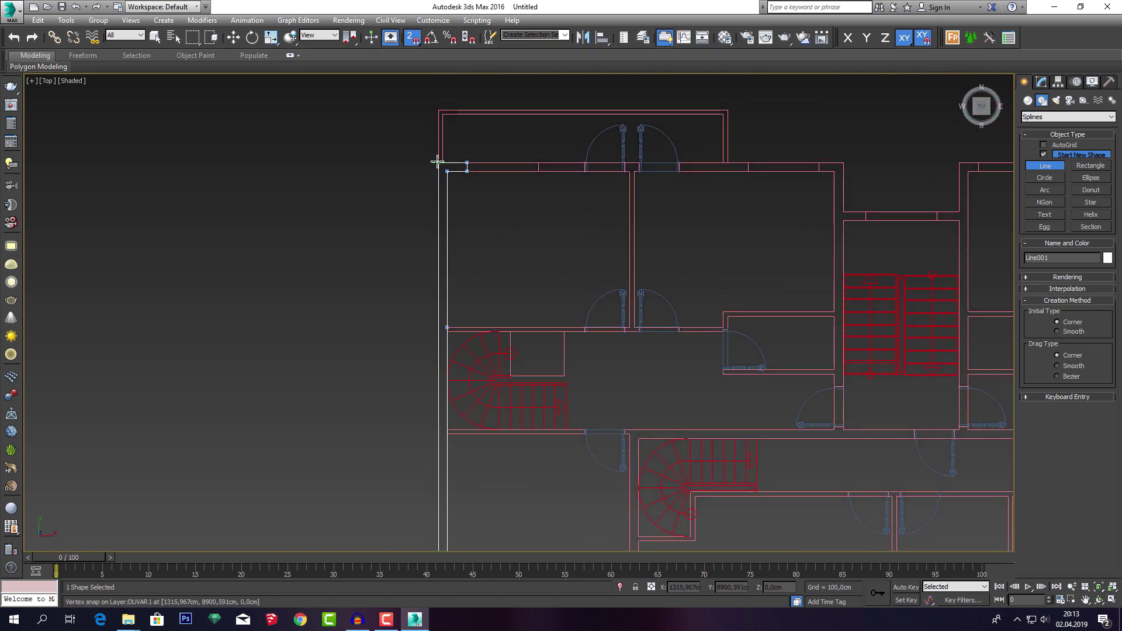
{"action": "scroll", "coordinate": [444, 162], "scroll_direction": "up", "scroll_amount": 4}
{"action": "scroll", "coordinate": [466, 158], "scroll_direction": "up", "scroll_amount": 3}
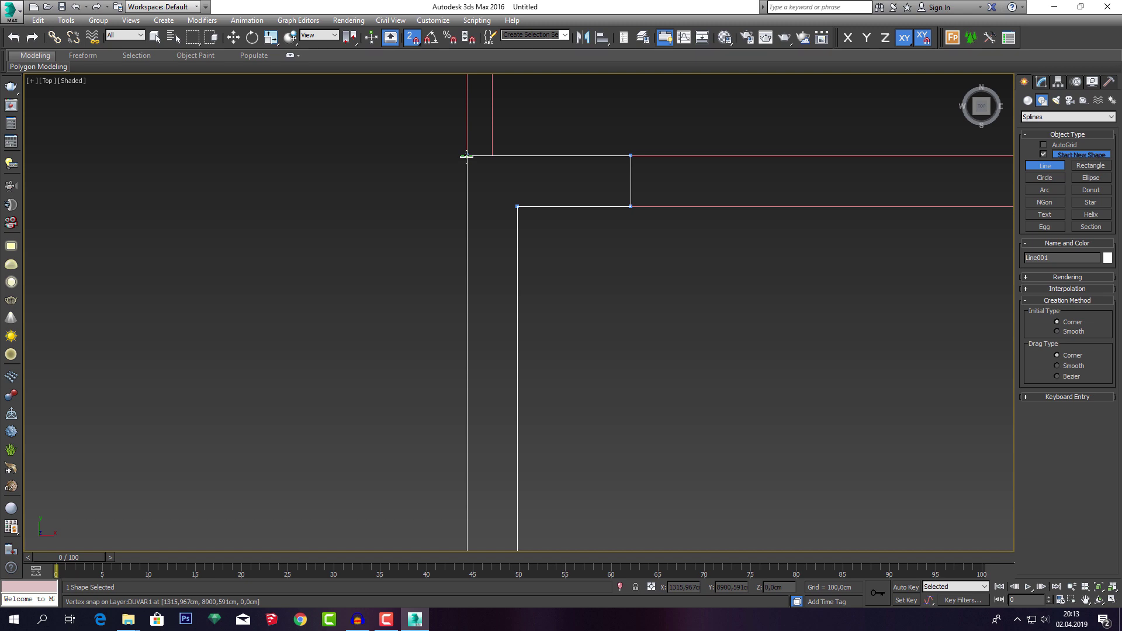
{"action": "left_click", "coordinate": [466, 156]}
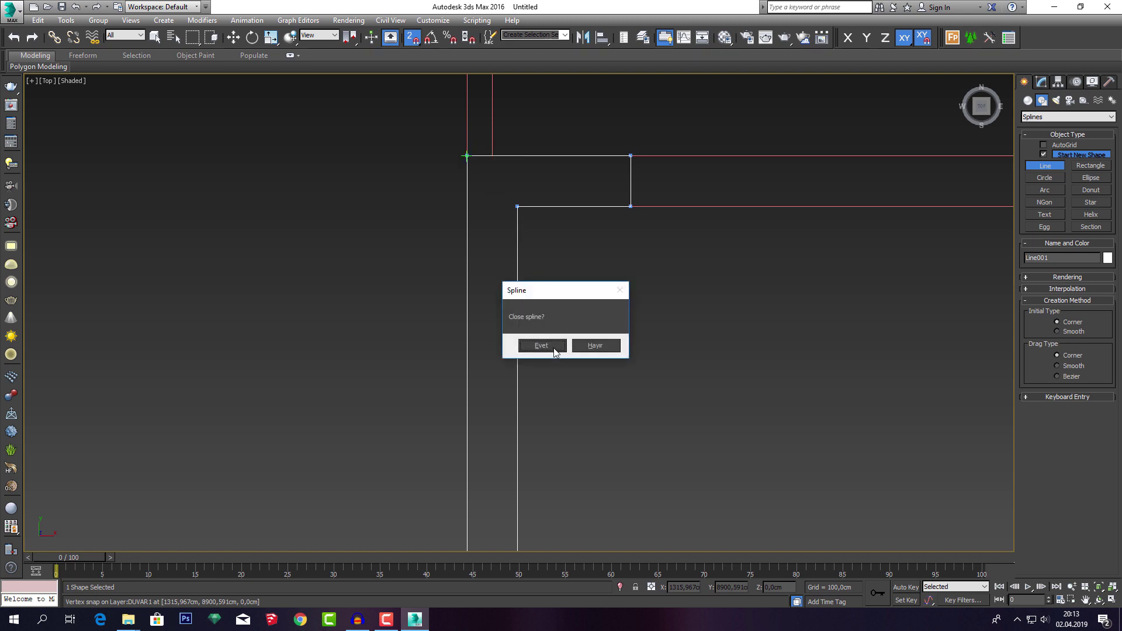
Close the spline and convert the wall outline to an Editable Poly.
{"action": "left_click", "coordinate": [541, 345]}
{"action": "scroll", "coordinate": [546, 336], "scroll_direction": "down", "scroll_amount": 3}
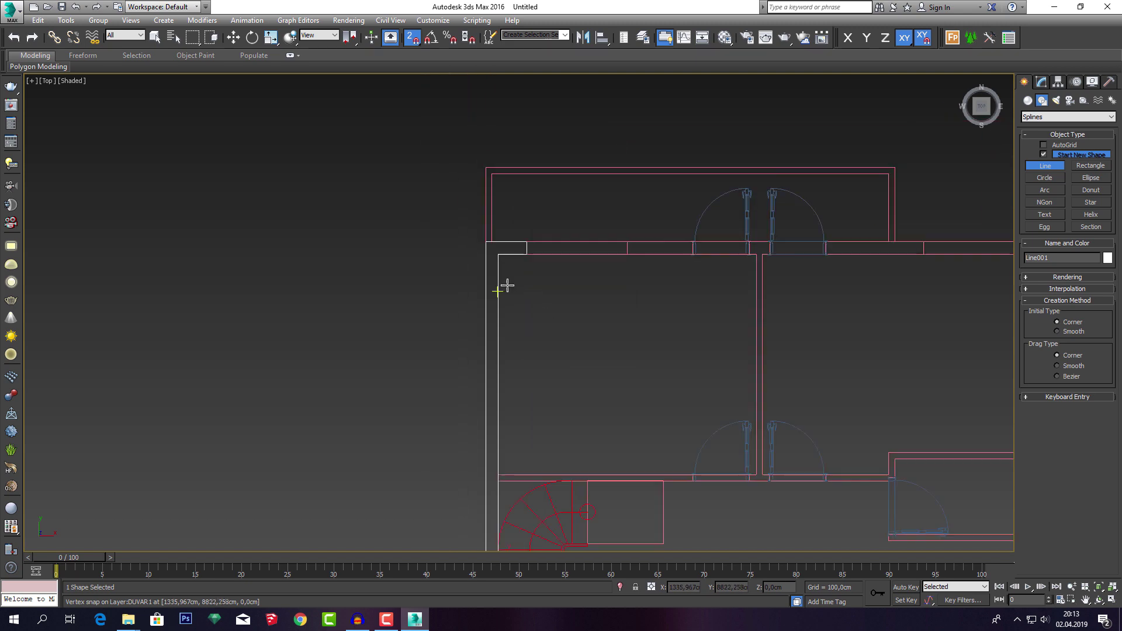
{"action": "scroll", "coordinate": [504, 283], "scroll_direction": "down", "scroll_amount": 3}
{"action": "middle_click_drag", "start_coordinate": [474, 288], "coordinate": [444, 271]}
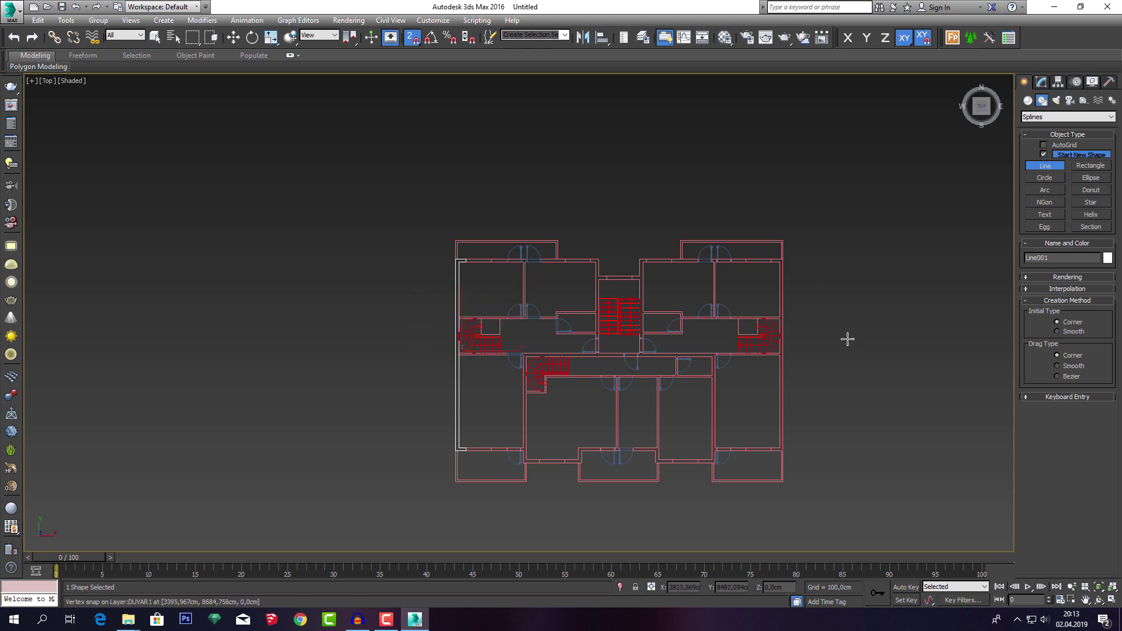
{"action": "middle_click_drag", "start_coordinate": [504, 349], "coordinate": [509, 351]}
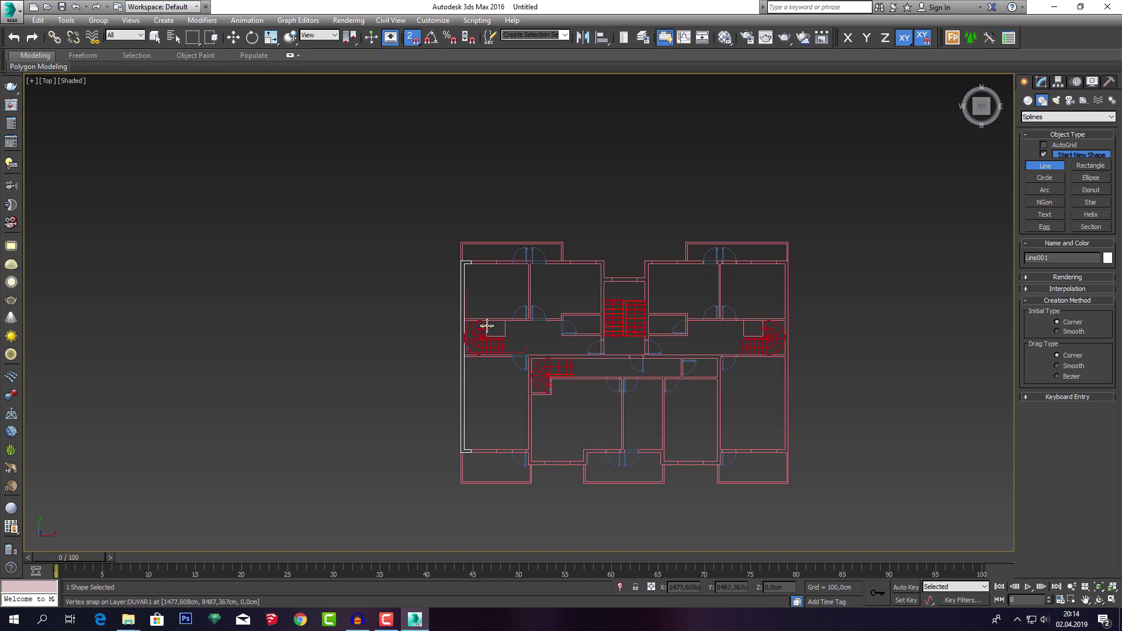
{"action": "left_click", "coordinate": [1046, 86]}
{"action": "middle_click_drag", "start_coordinate": [543, 272], "coordinate": [570, 271]}
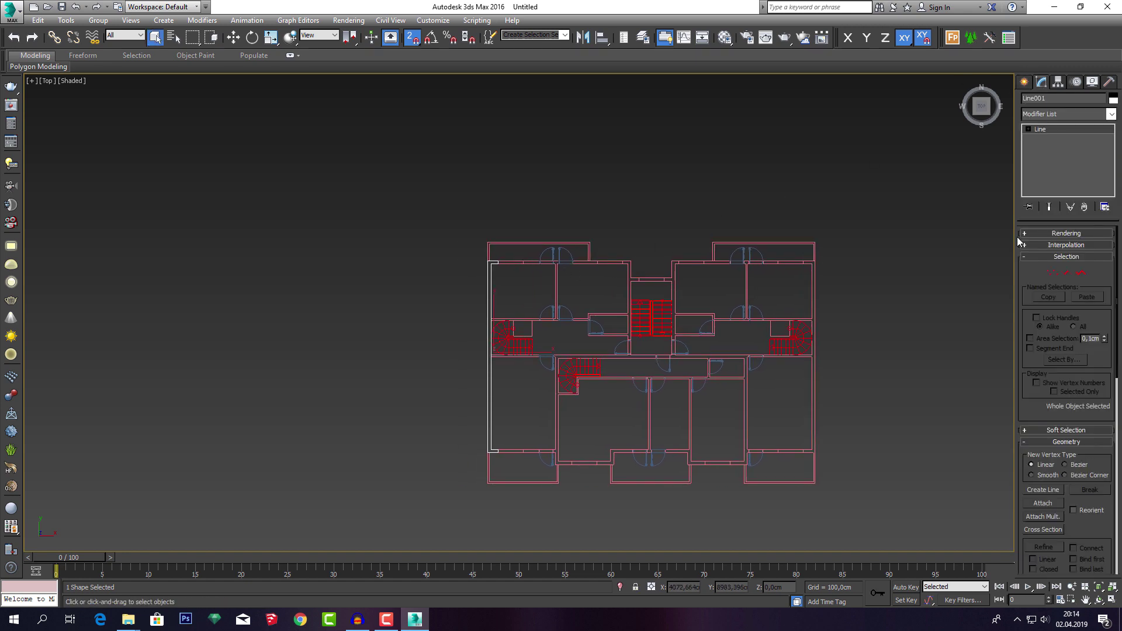
{"action": "scroll", "coordinate": [478, 276], "scroll_direction": "up", "scroll_amount": 1}
{"action": "scroll", "coordinate": [479, 272], "scroll_direction": "up", "scroll_amount": 4}
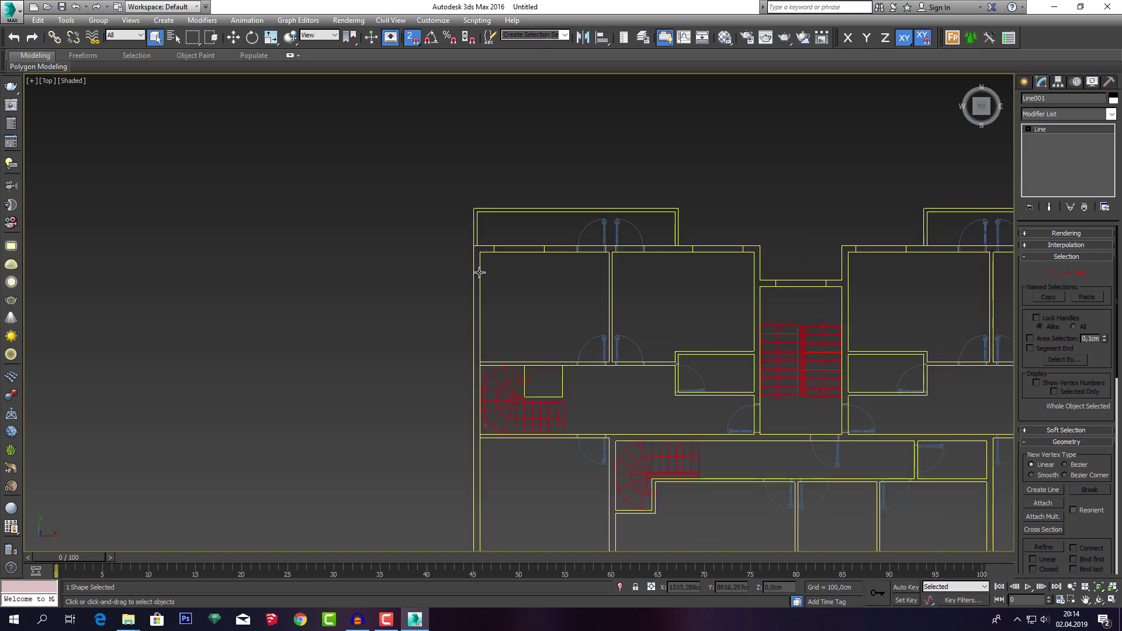
{"action": "right_click", "coordinate": [496, 266]}
{"action": "mouse_move", "coordinate": [554, 380]}
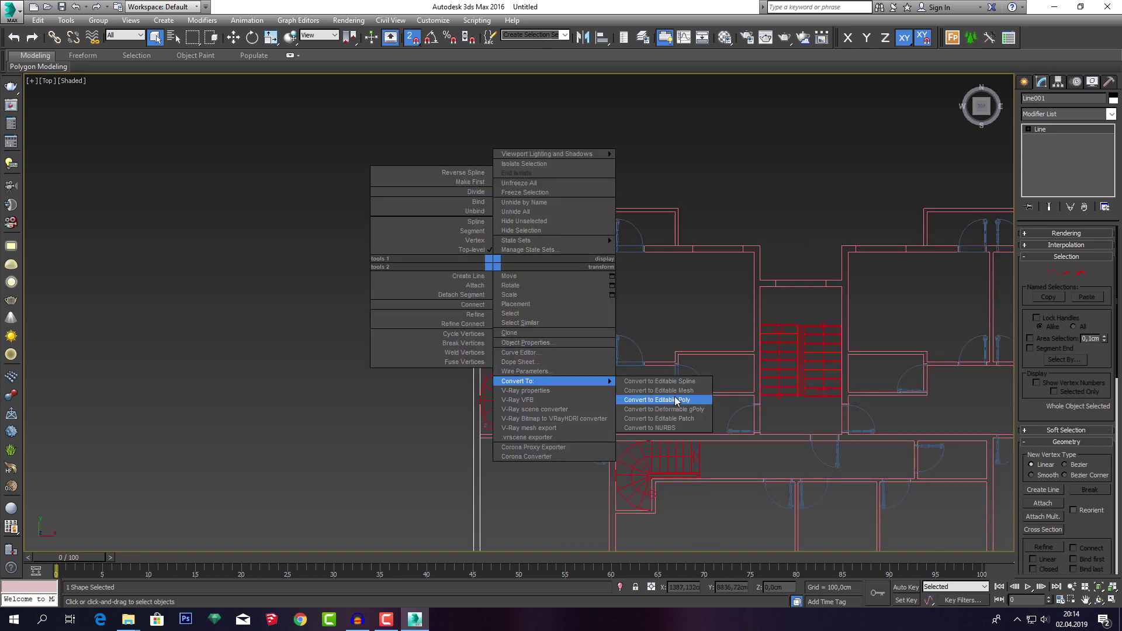
{"action": "left_click", "coordinate": [663, 399]}
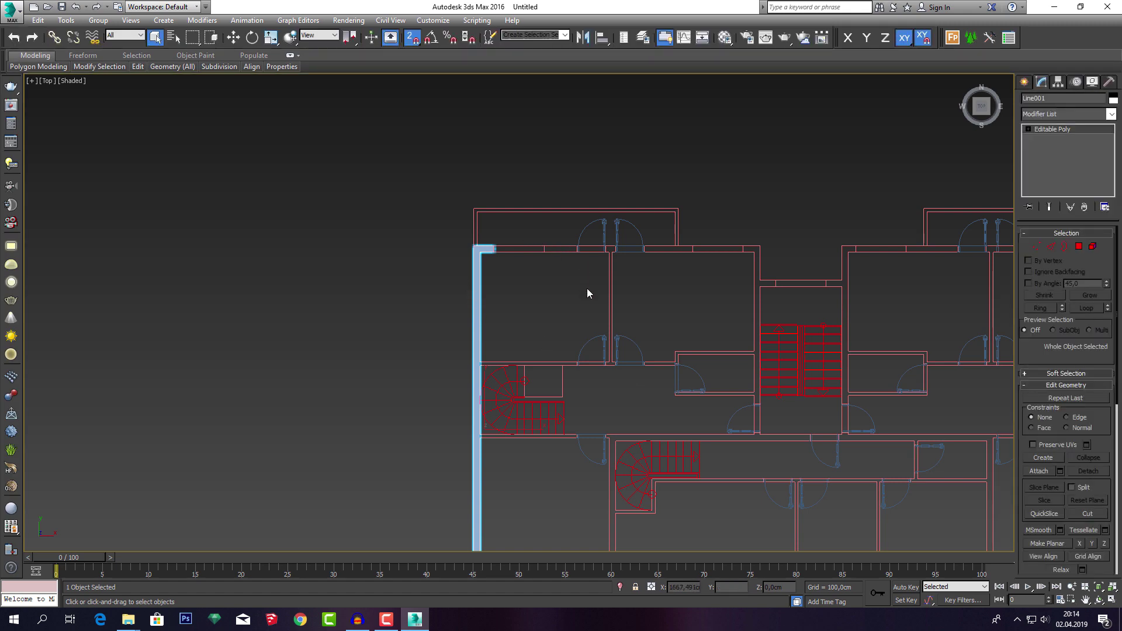
Show polygon statistics with 7 and select Line001 at its zoomed-in corner.
{"action": "scroll", "coordinate": [478, 322], "scroll_direction": "up", "scroll_amount": 3}
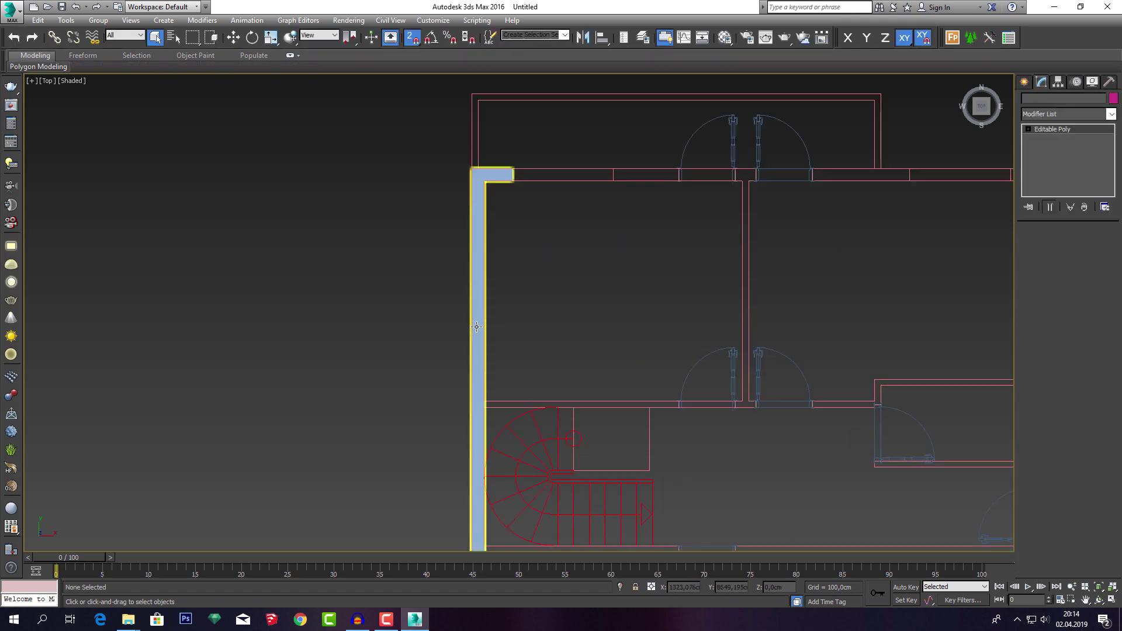
{"action": "left_click", "coordinate": [582, 279]}
{"action": "scroll", "coordinate": [558, 292], "scroll_direction": "down", "scroll_amount": 2}
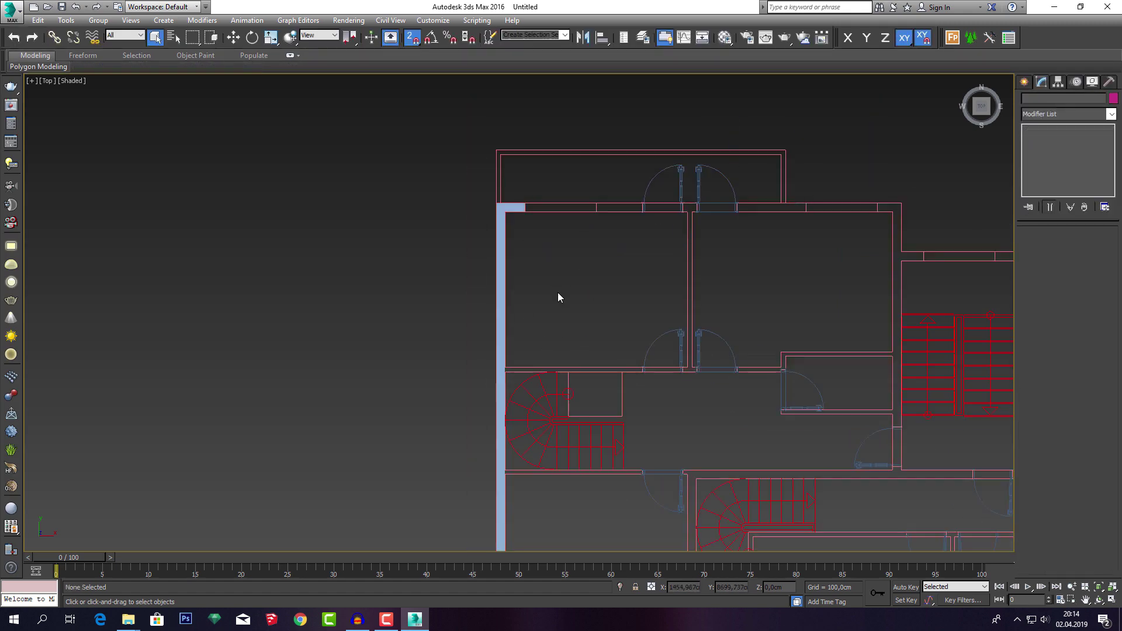
{"action": "middle_click_drag", "start_coordinate": [558, 292], "coordinate": [539, 296]}
{"action": "key", "text": "7"}
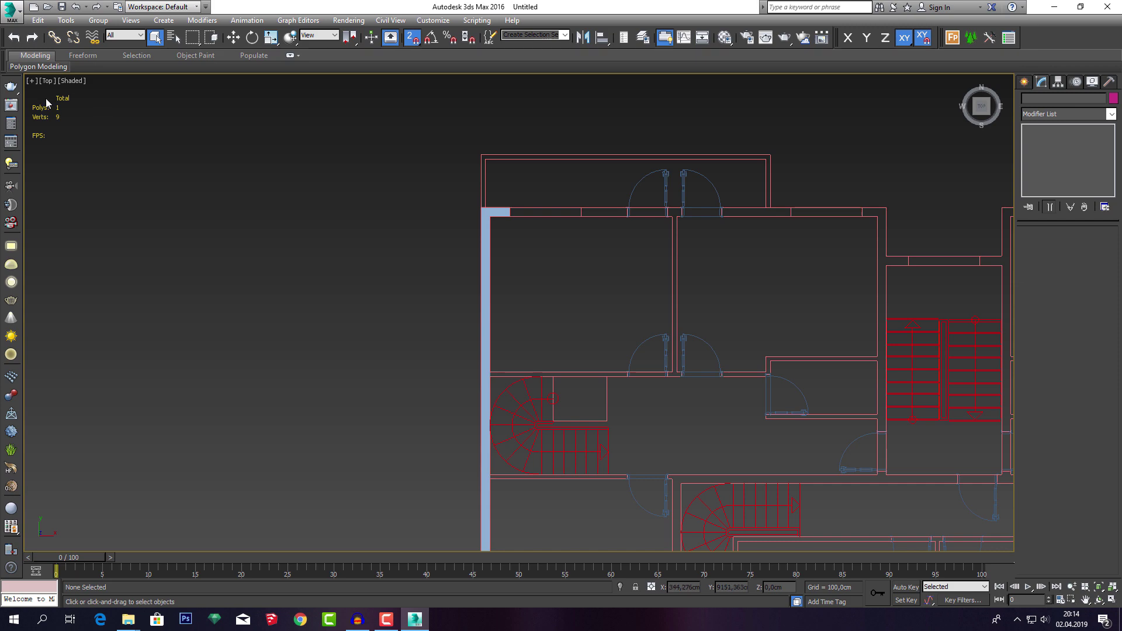
{"action": "middle_click_drag", "start_coordinate": [547, 253], "coordinate": [503, 233]}
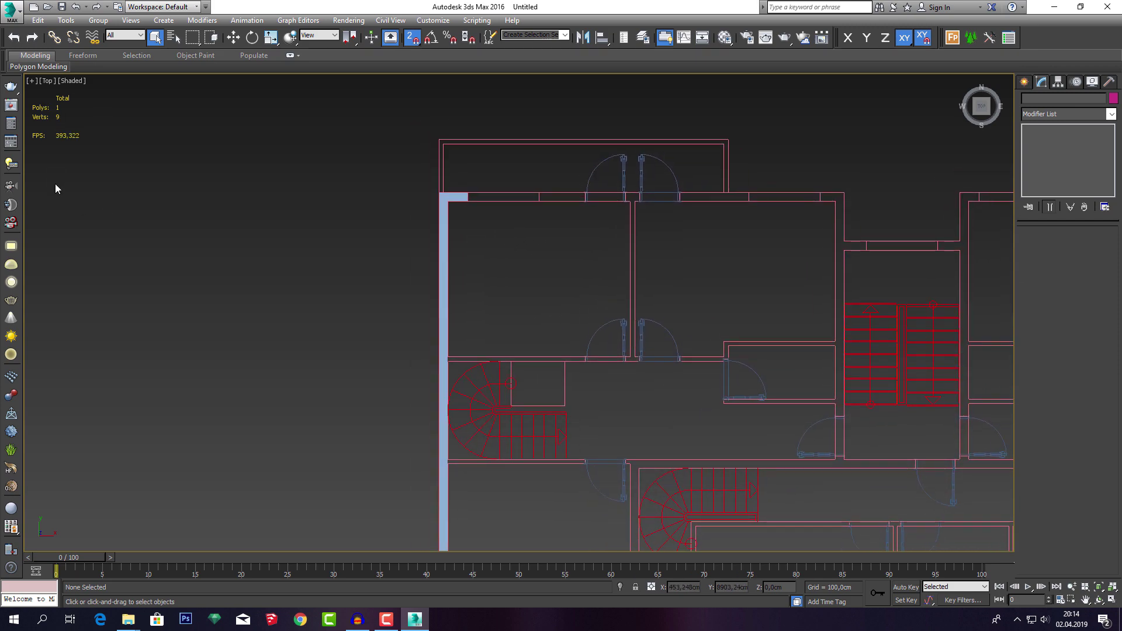
{"action": "middle_click_drag", "start_coordinate": [427, 256], "coordinate": [362, 300]}
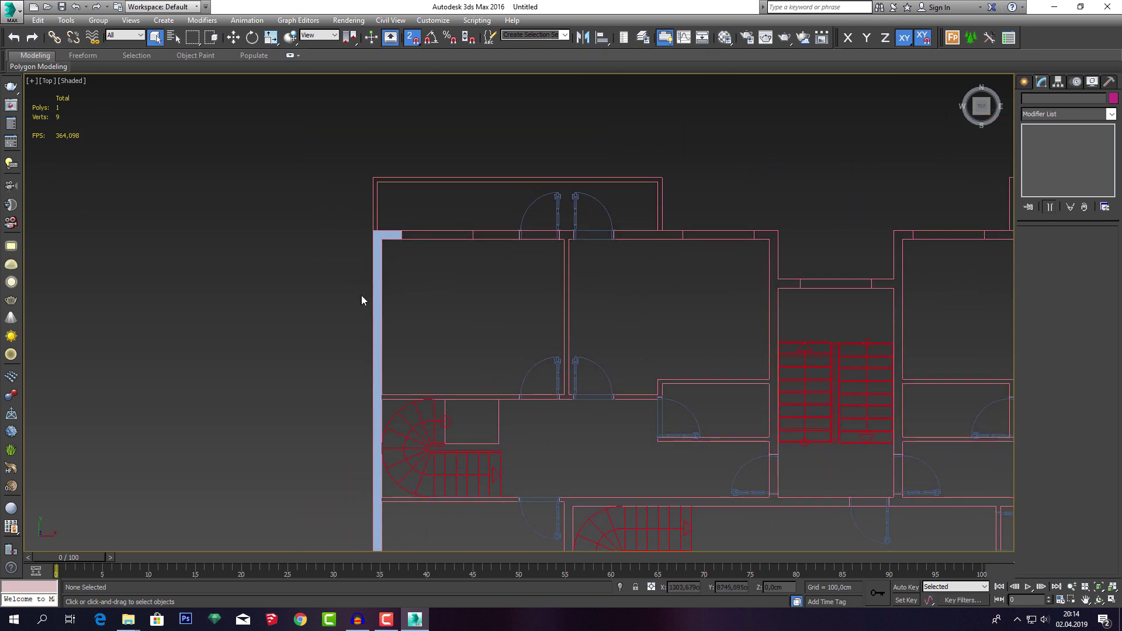
{"action": "scroll", "coordinate": [386, 232], "scroll_direction": "up", "scroll_amount": 3}
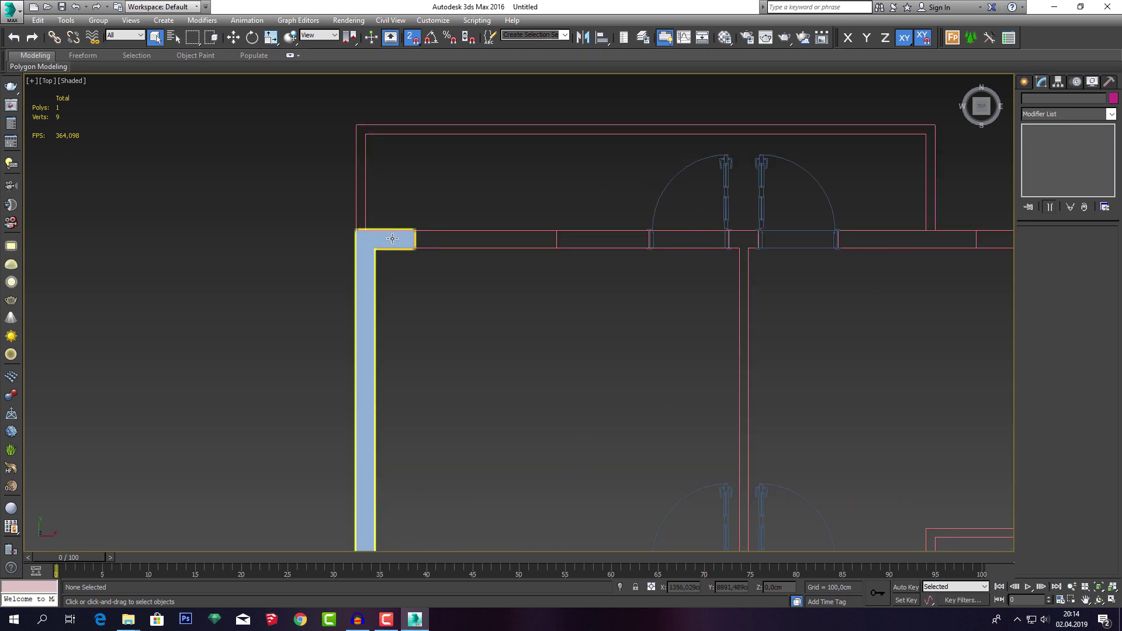
{"action": "left_click", "coordinate": [392, 238]}
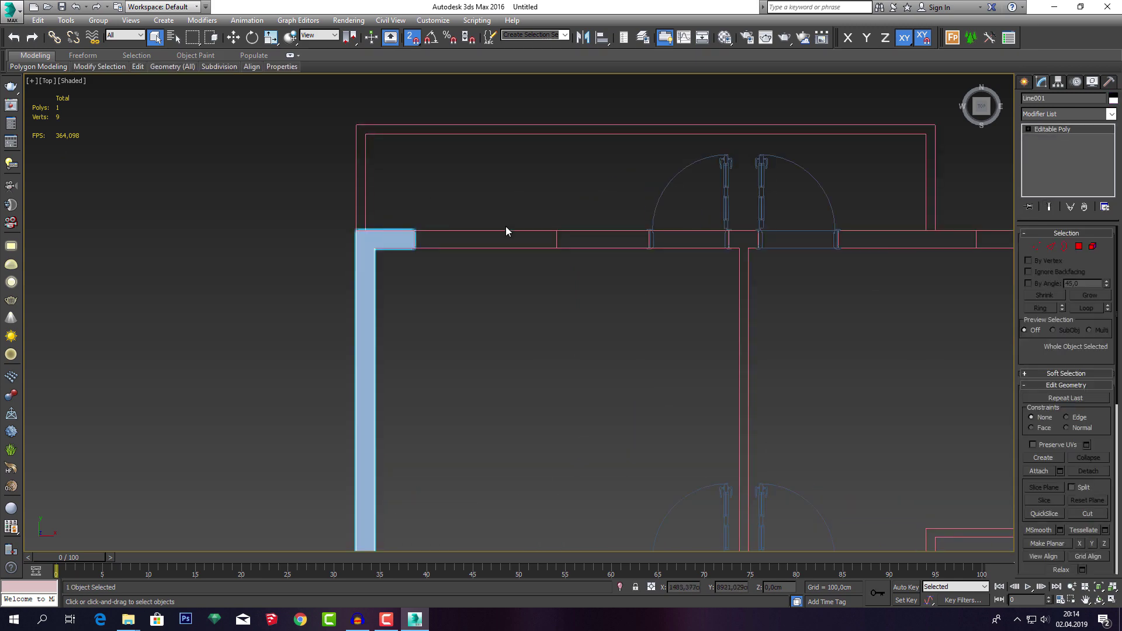
Extrude Line001's wall polygon 300 cm upward at Polygon level.
{"action": "mouse_move", "coordinate": [471, 226]}
{"action": "middle_mouse_down"}
{"action": "mouse_move", "coordinate": [476, 258]}
{"action": "mouse_move", "coordinate": [431, 232]}
{"action": "mouse_move", "coordinate": [471, 268]}
{"action": "mouse_move", "coordinate": [476, 246]}
{"action": "middle_mouse_up"}
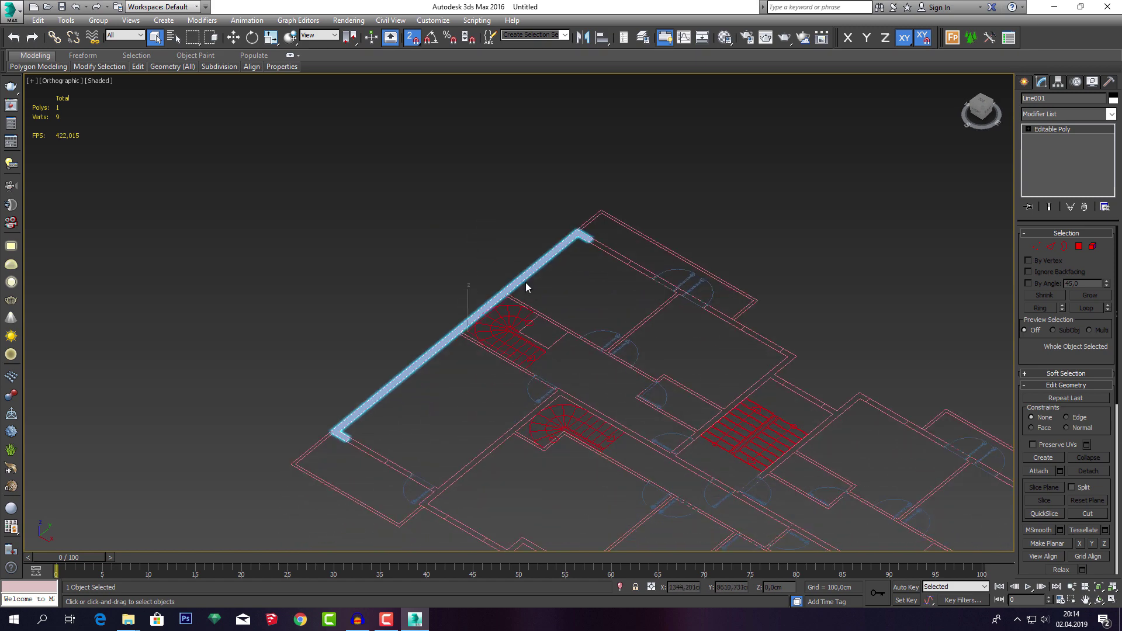
{"action": "scroll", "coordinate": [525, 283], "scroll_direction": "up", "scroll_amount": 3}
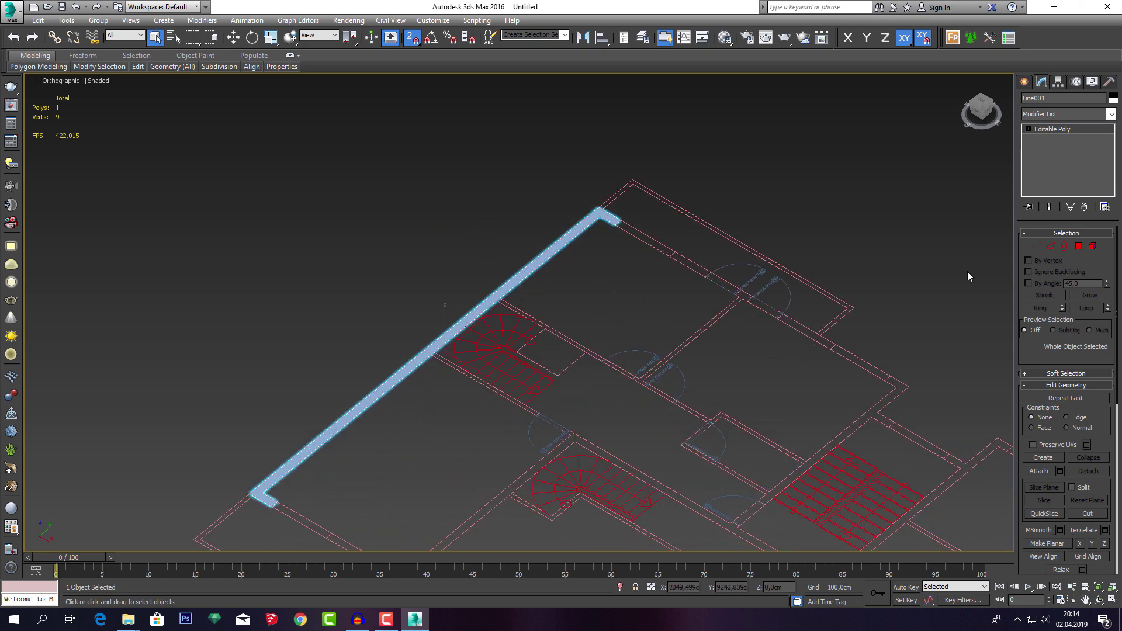
{"action": "left_click", "coordinate": [1080, 247]}
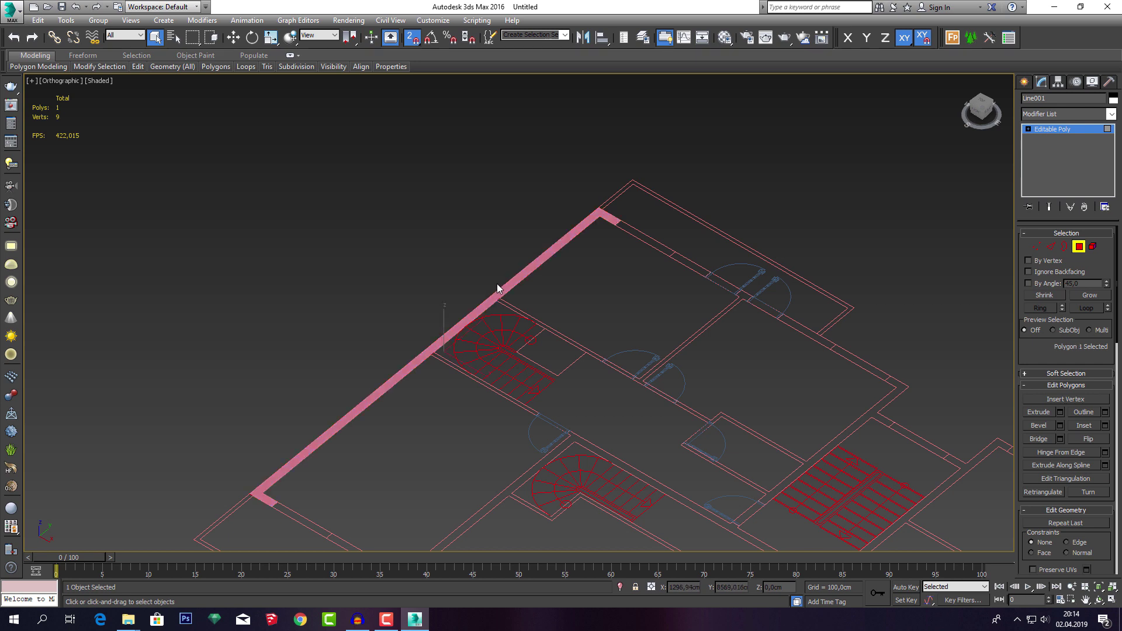
{"action": "left_click", "coordinate": [1060, 412]}
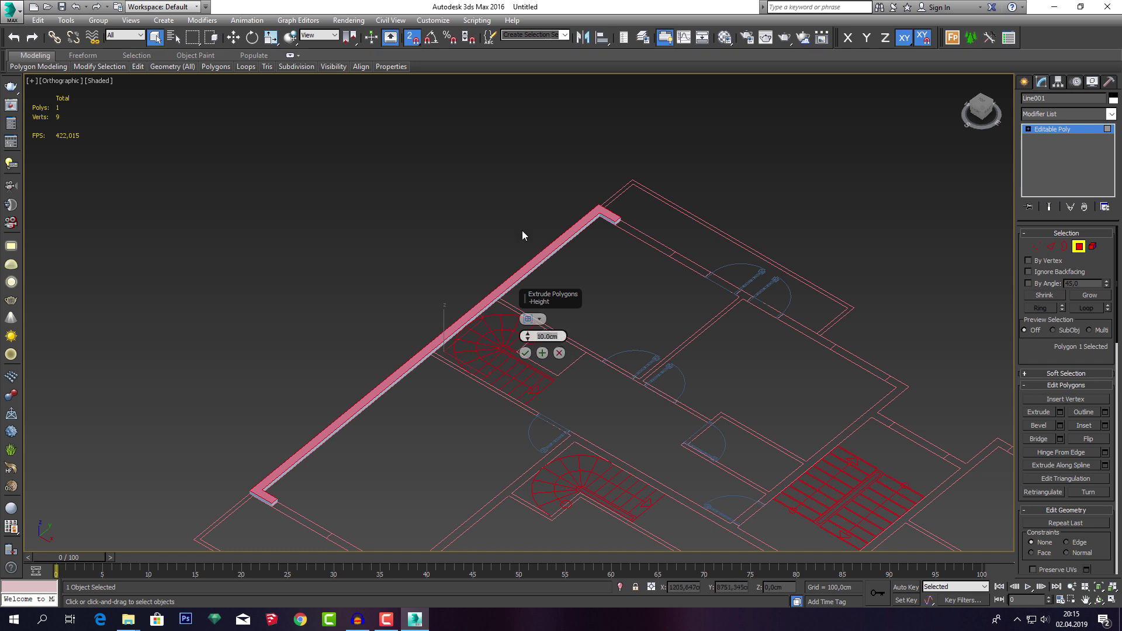
{"action": "type", "text": "300"}
{"action": "left_click", "coordinate": [527, 354]}
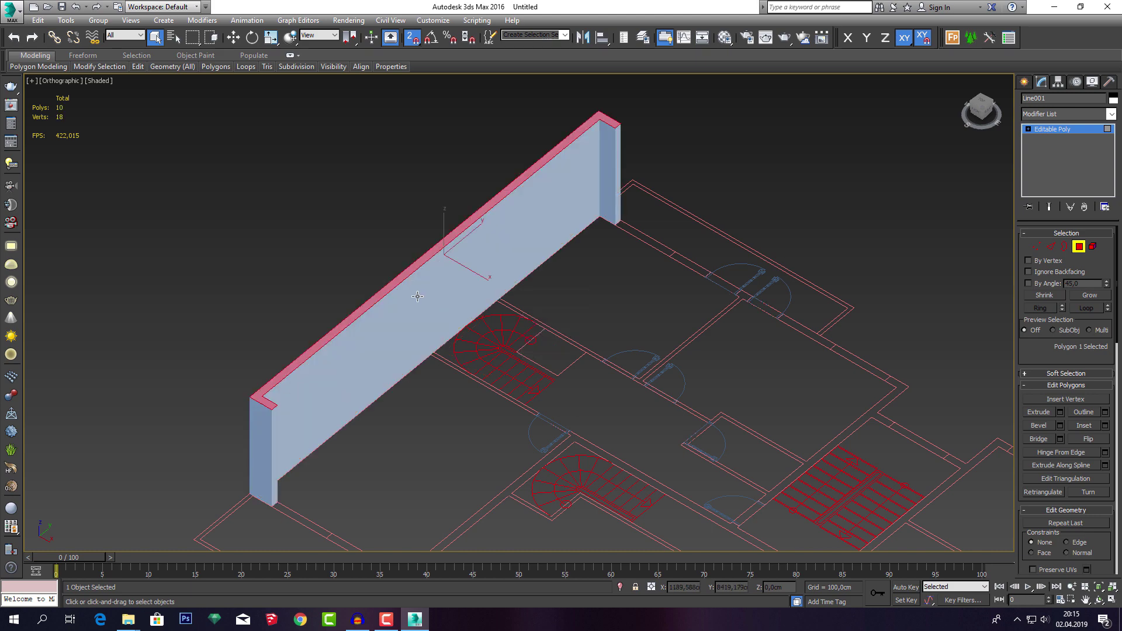
Switch the viewport to Perspective and turn on Edged Faces with F4.
{"action": "middle_click_drag", "start_coordinate": [452, 315], "coordinate": [492, 300]}
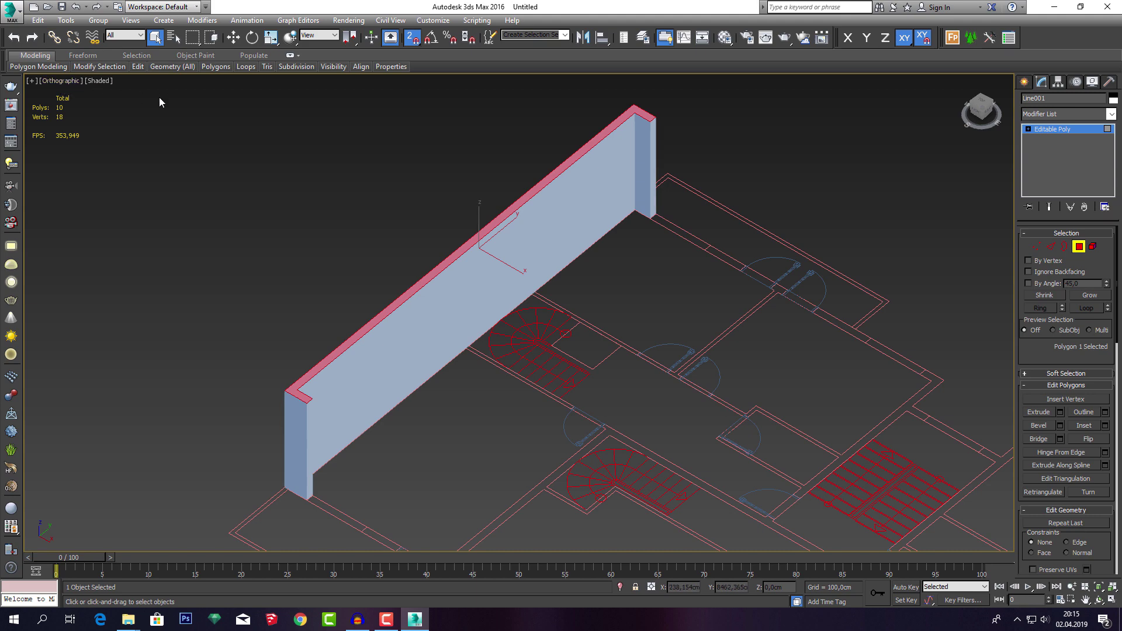
{"action": "key", "text": "p"}
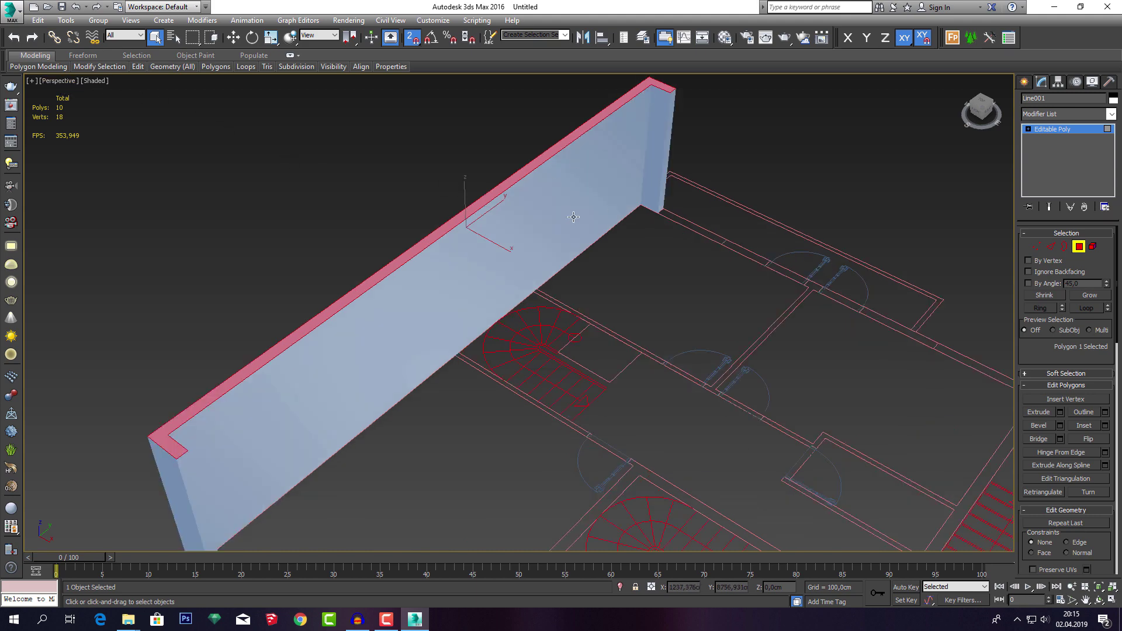
{"action": "middle_click_drag", "start_coordinate": [582, 219], "coordinate": [567, 232]}
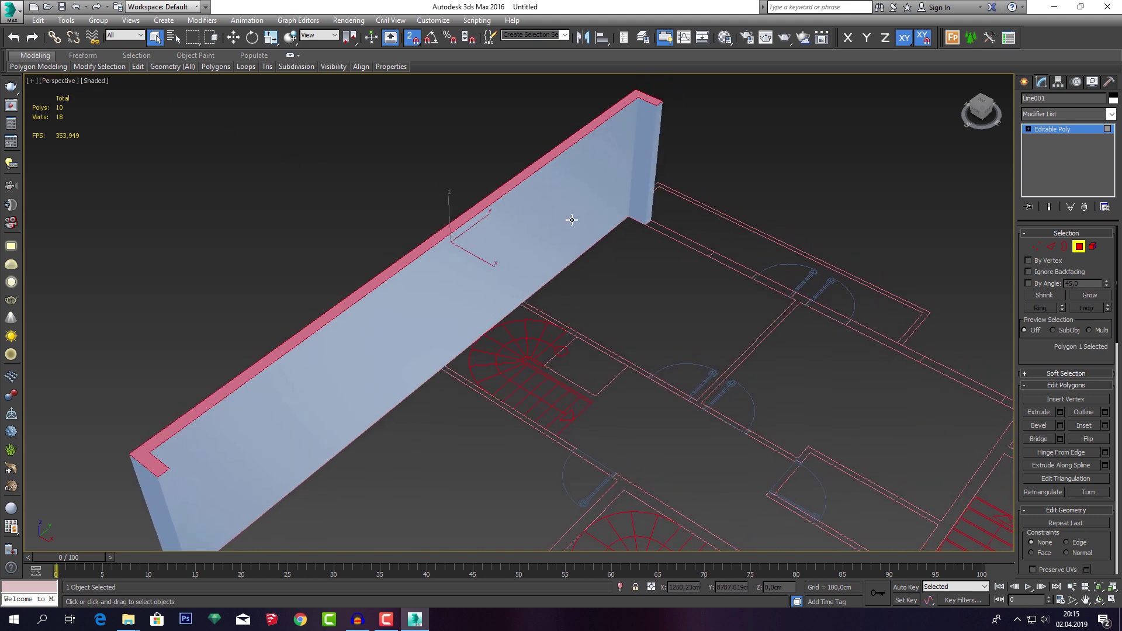
{"action": "key", "text": "F4"}
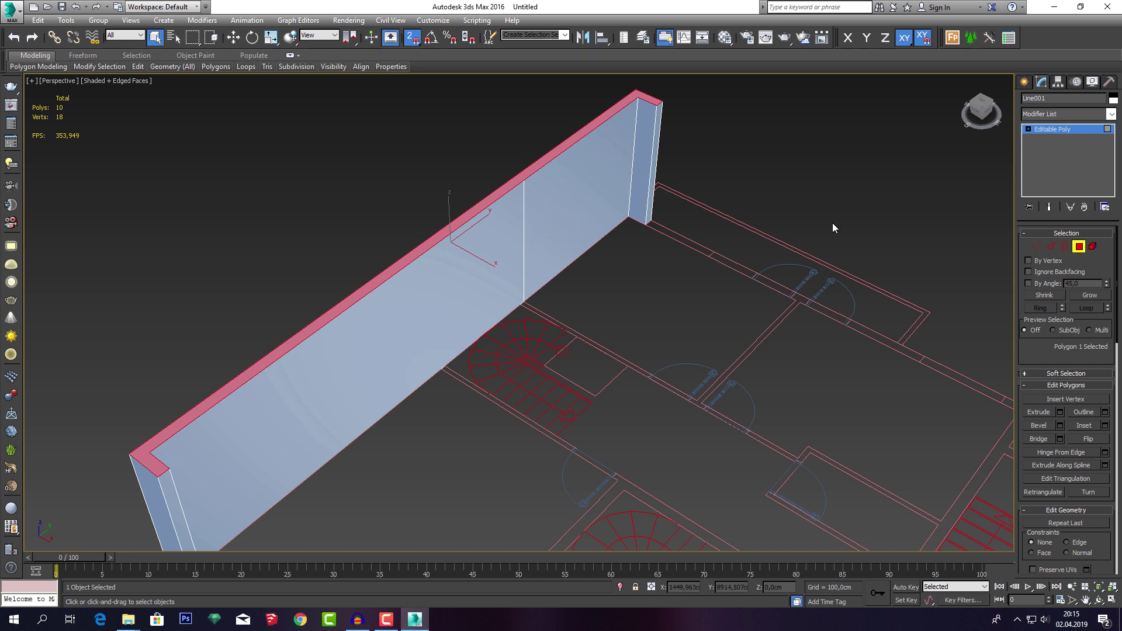
In Edge mode, select the vertical edge splitting the wall's long face.
{"action": "left_click", "coordinate": [1051, 246]}
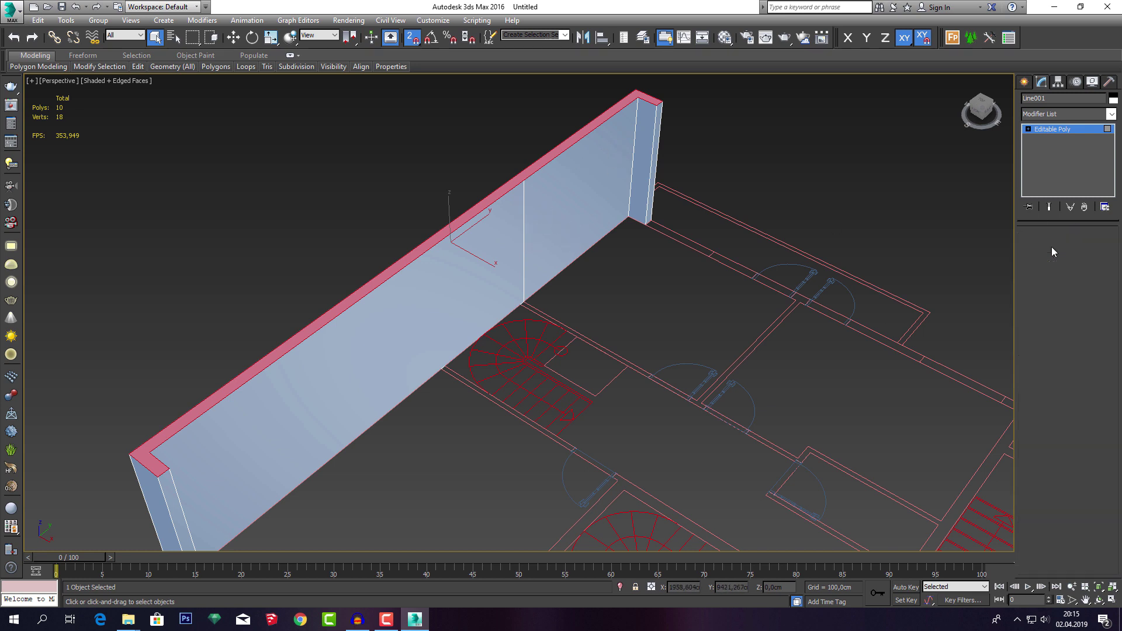
{"action": "left_click", "coordinate": [523, 249]}
{"action": "left_click", "coordinate": [630, 184]}
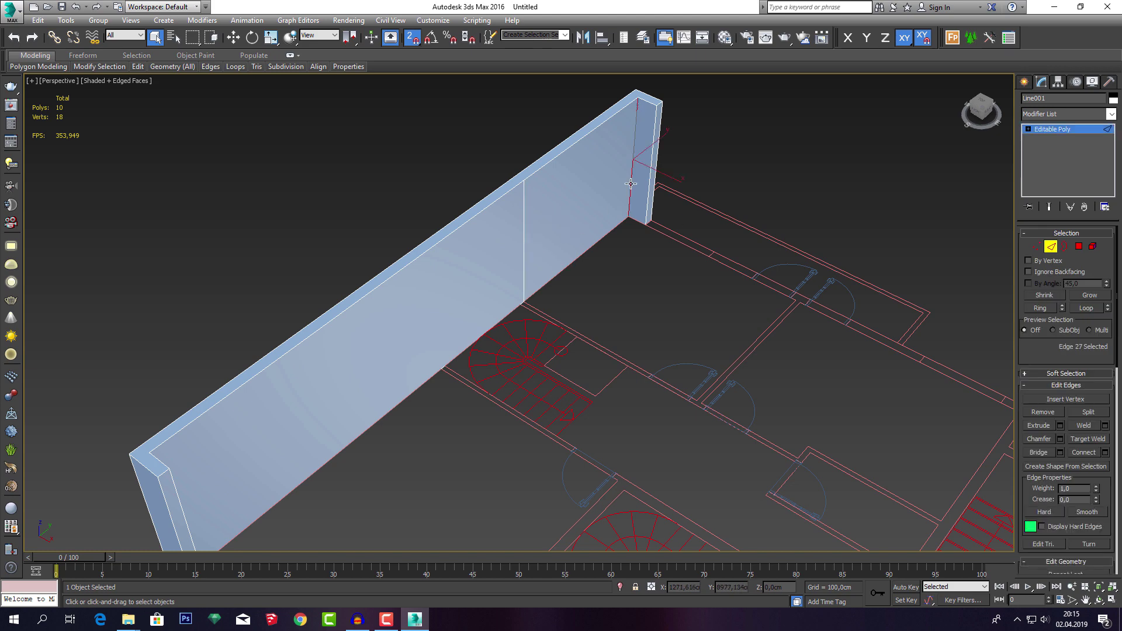
{"action": "left_click", "coordinate": [651, 184]}
{"action": "left_click", "coordinate": [649, 184]}
{"action": "mouse_move", "coordinate": [618, 246]}
{"action": "middle_mouse_down", "text": "alt"}
{"action": "mouse_move", "coordinate": [628, 187]}
{"action": "mouse_move", "coordinate": [581, 246]}
{"action": "mouse_move", "coordinate": [738, 230]}
{"action": "mouse_move", "coordinate": [546, 230]}
{"action": "mouse_move", "coordinate": [547, 204]}
{"action": "middle_mouse_up", "text": "alt"}
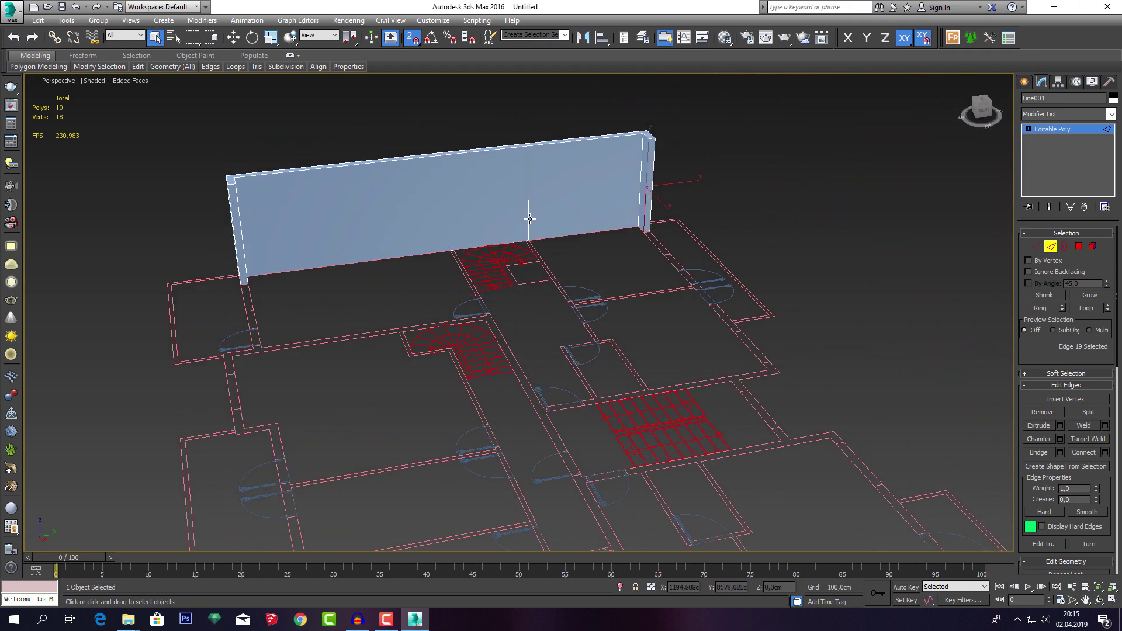
{"action": "scroll", "coordinate": [546, 204], "scroll_direction": "up", "scroll_amount": 3}
{"action": "scroll", "coordinate": [559, 205], "scroll_direction": "up", "scroll_amount": 1}
{"action": "scroll", "coordinate": [522, 227], "scroll_direction": "up", "scroll_amount": 2}
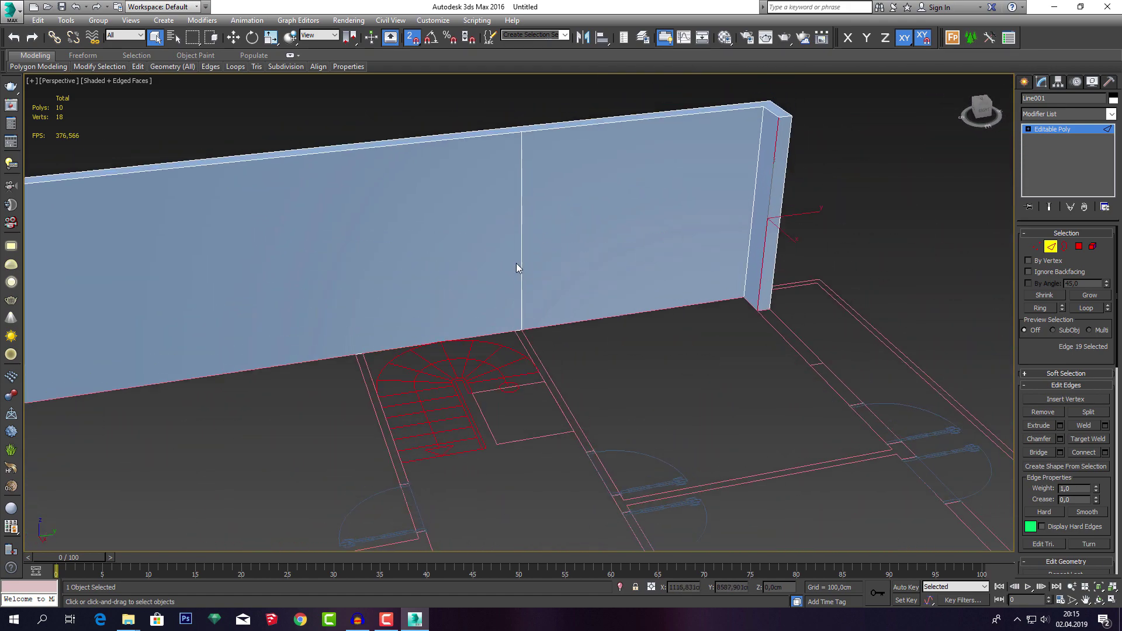
{"action": "left_click", "coordinate": [520, 151]}
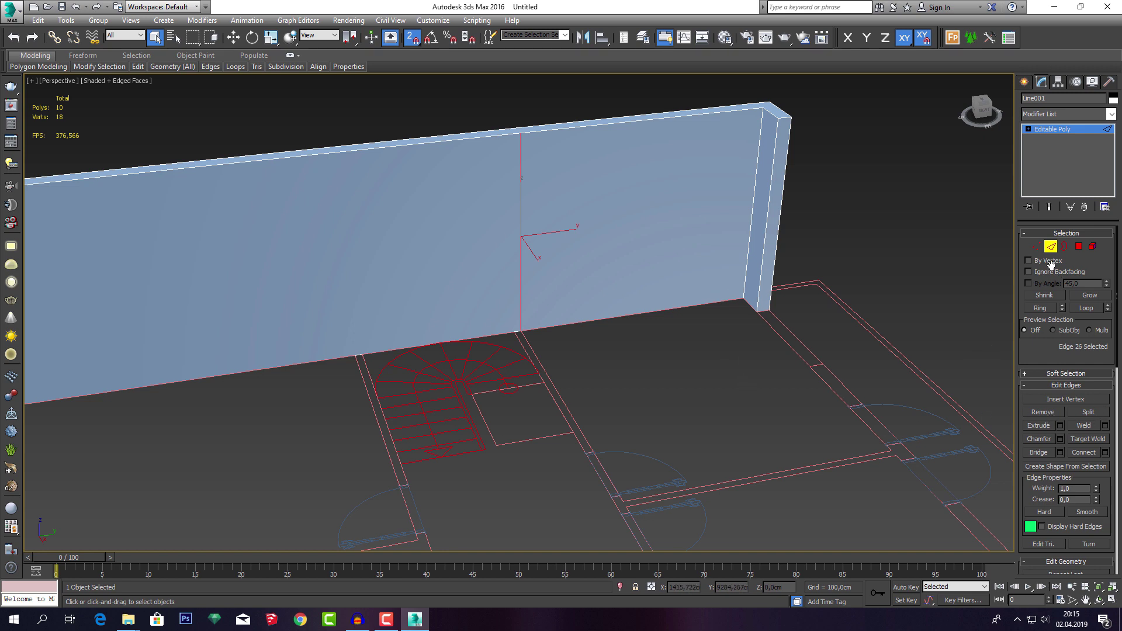
Check the edge's top vertex, then remove the middle vertical edge.
{"action": "left_click", "coordinate": [1036, 246]}
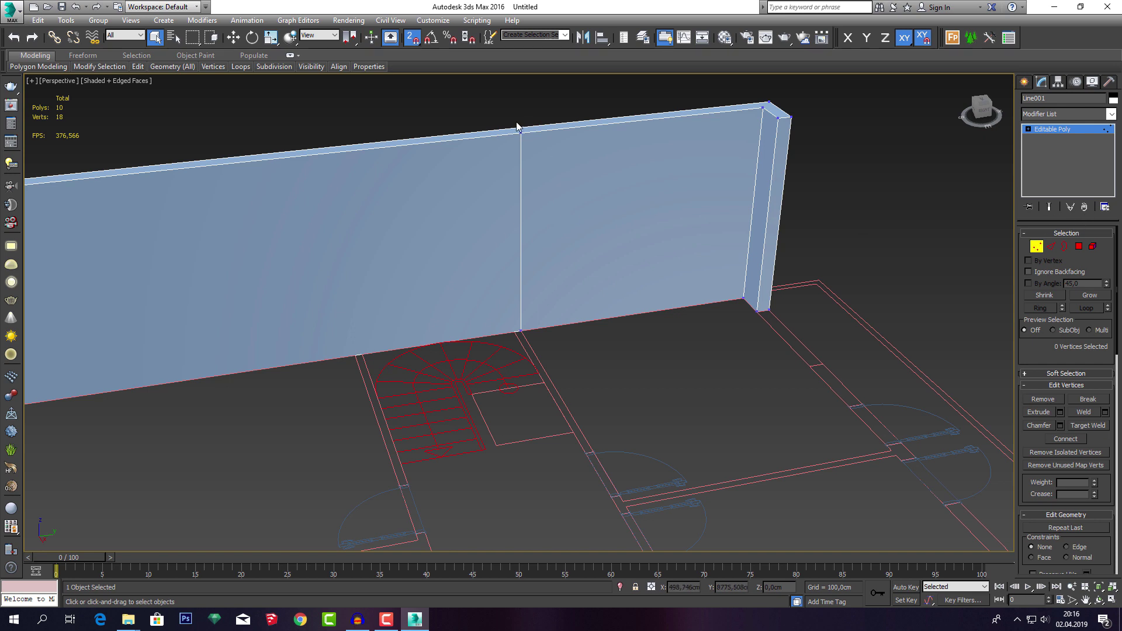
{"action": "left_click", "coordinate": [520, 133]}
{"action": "key", "text": "w"}
{"action": "left_click_drag", "start_coordinate": [533, 146], "coordinate": [543, 178]}
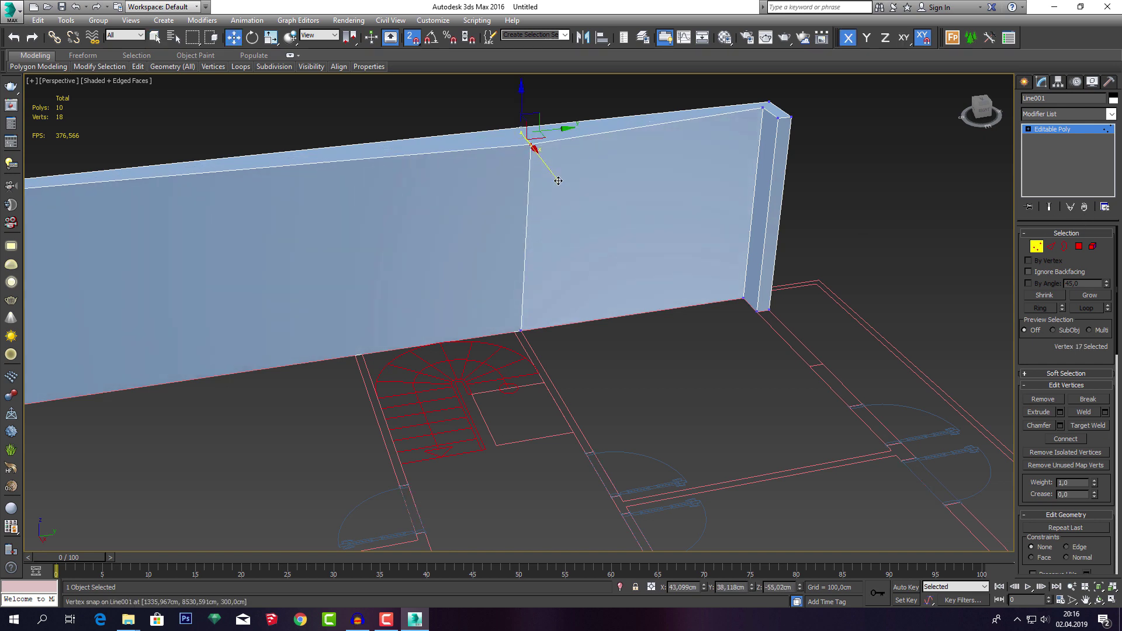
{"action": "left_click", "coordinate": [1051, 246]}
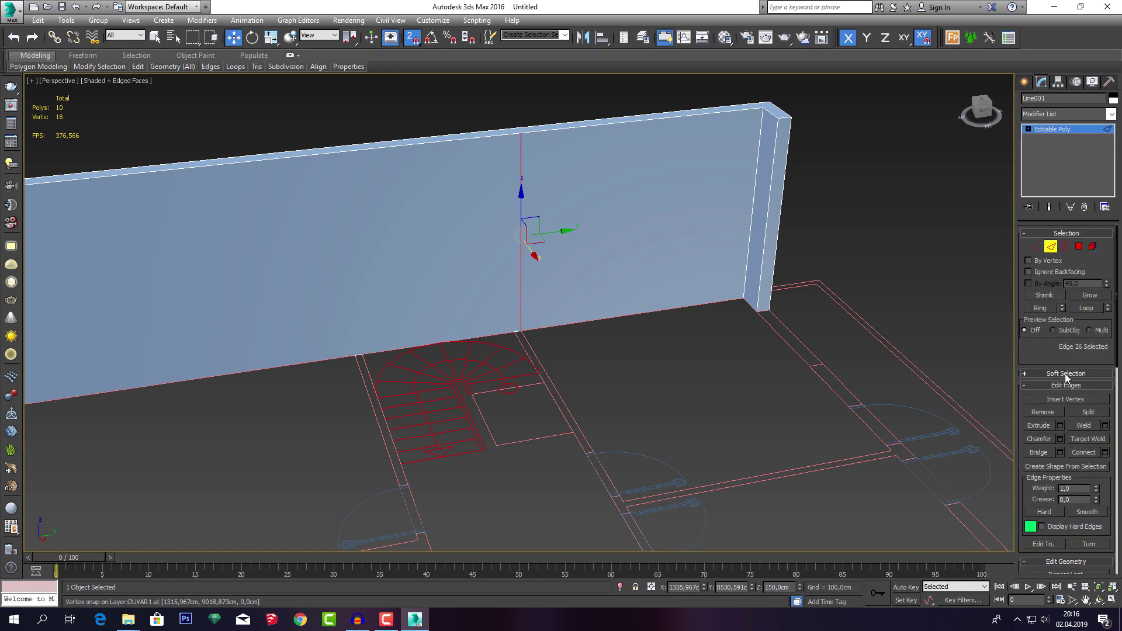
{"action": "left_click", "coordinate": [1054, 413]}
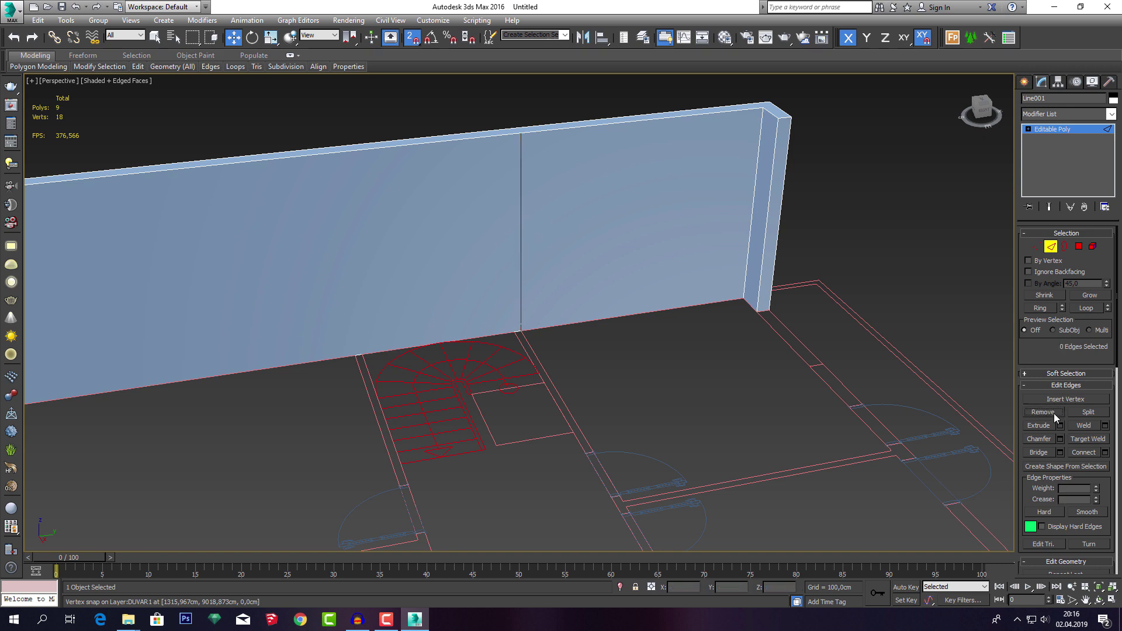
Remove the two leftover vertices at the top and bottom of the wall face.
{"action": "middle_click_drag", "start_coordinate": [668, 307], "coordinate": [709, 324]}
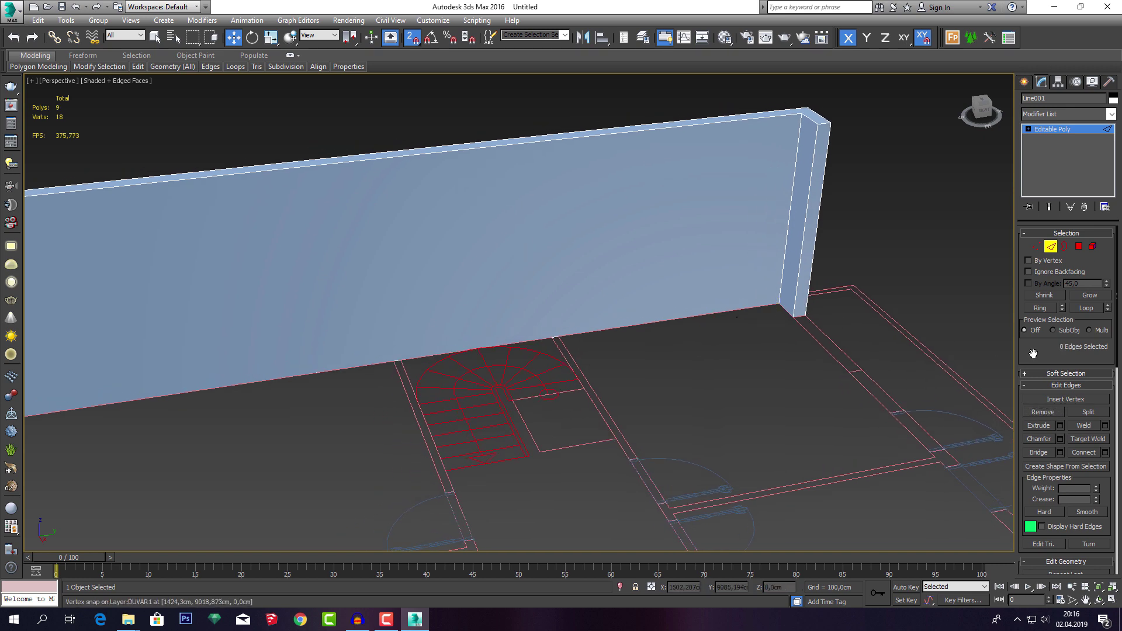
{"action": "left_click", "coordinate": [1036, 246]}
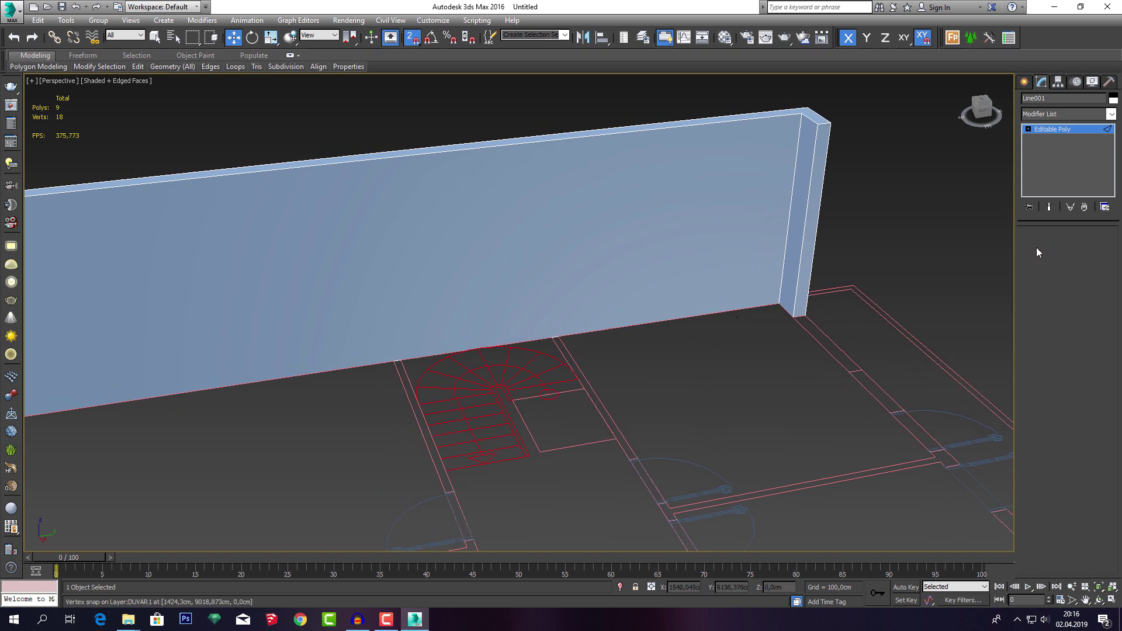
{"action": "left_click", "coordinate": [559, 140]}
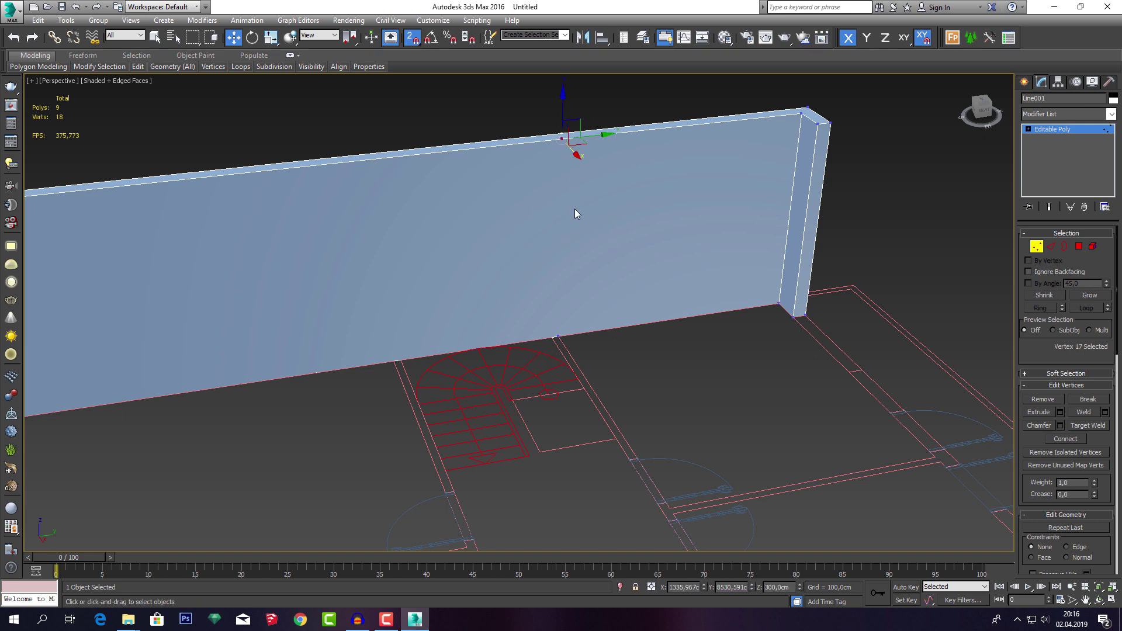
{"action": "left_click", "coordinate": [557, 337], "text": "ctrl"}
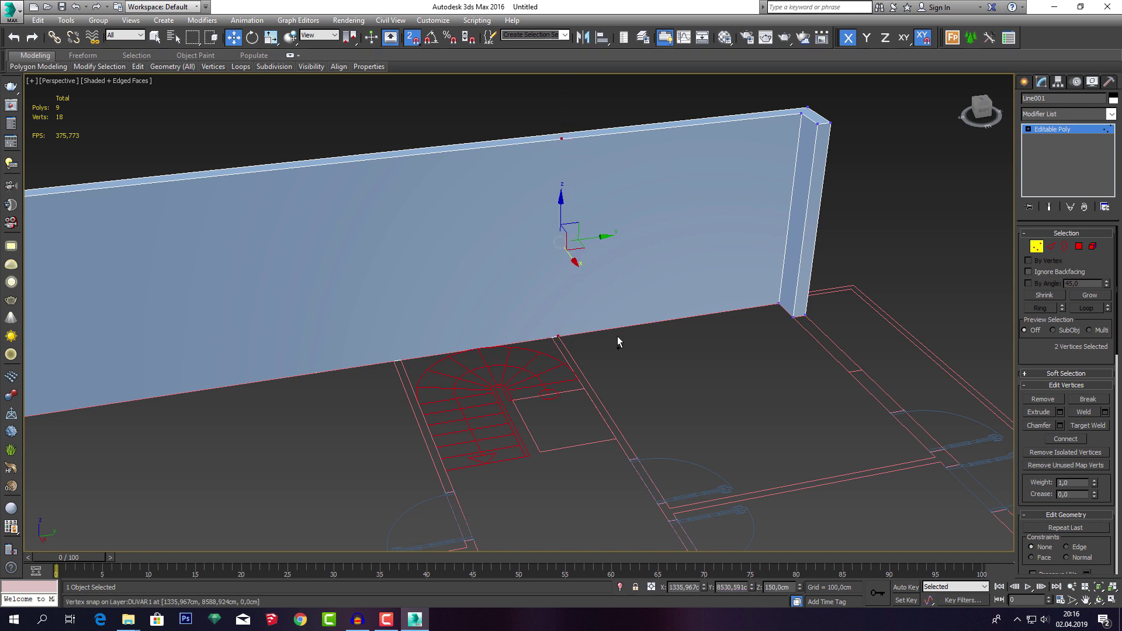
{"action": "left_click", "coordinate": [1043, 399]}
{"action": "middle_click_drag", "start_coordinate": [636, 271], "coordinate": [628, 294]}
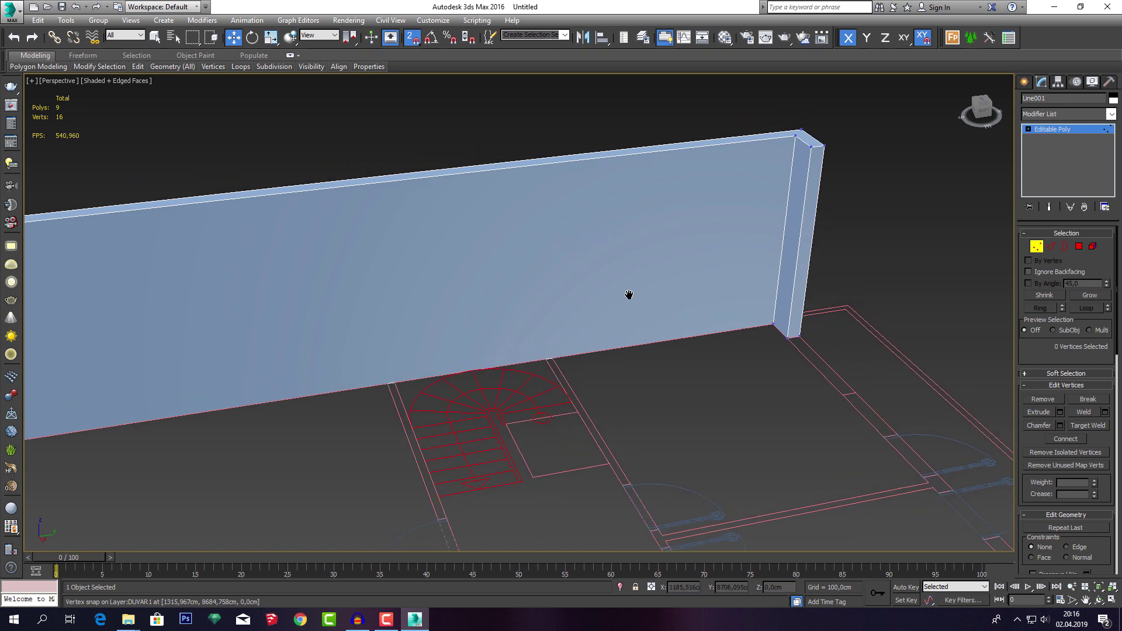
{"action": "left_click", "coordinate": [1050, 246]}
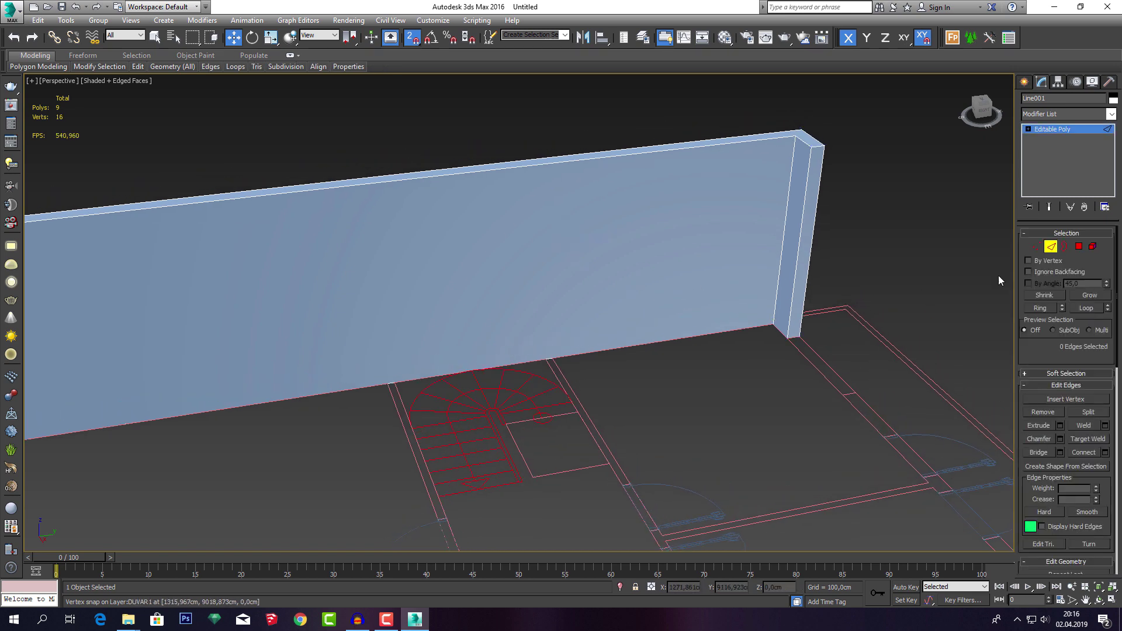
{"action": "middle_click_drag", "start_coordinate": [580, 263], "coordinate": [594, 266]}
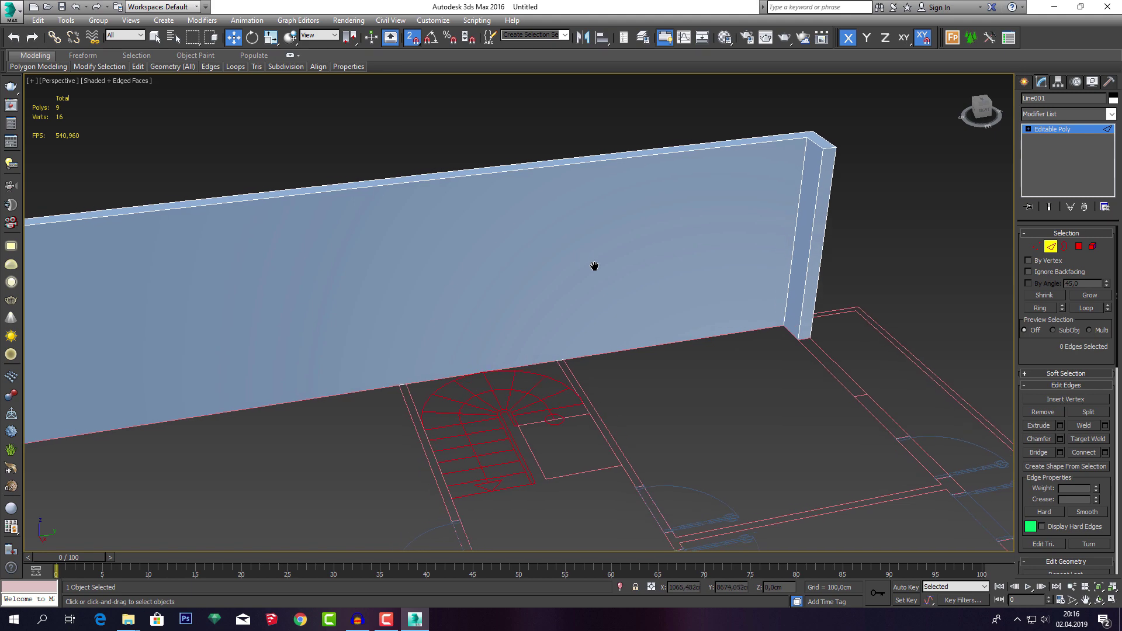
{"action": "key", "text": "2"}
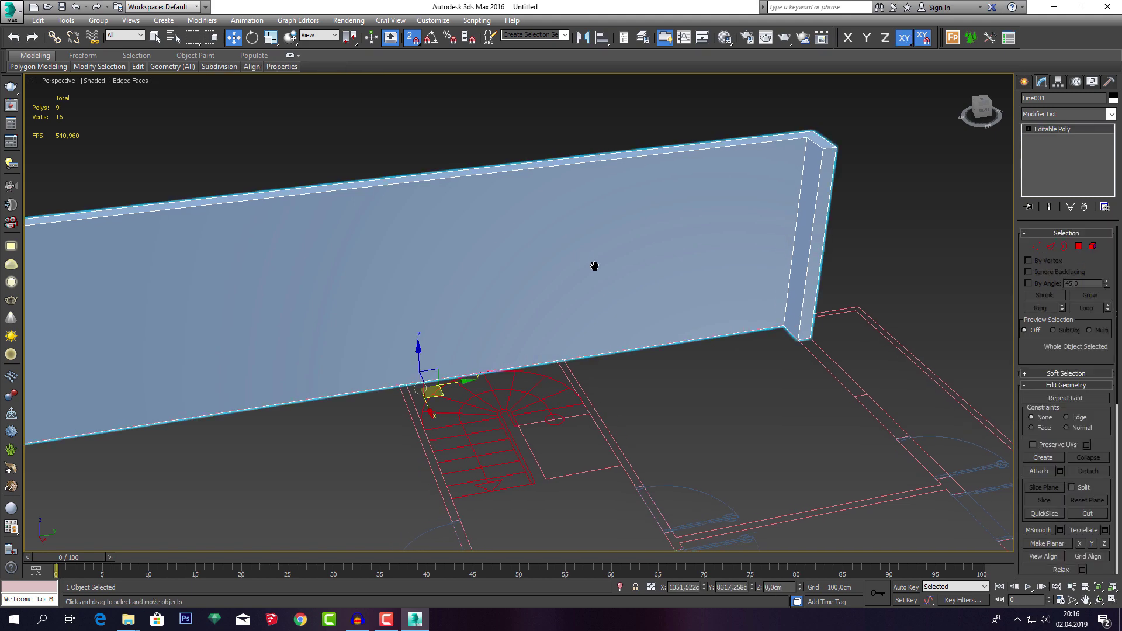
{"action": "left_click", "coordinate": [741, 376]}
{"action": "left_click", "coordinate": [680, 264]}
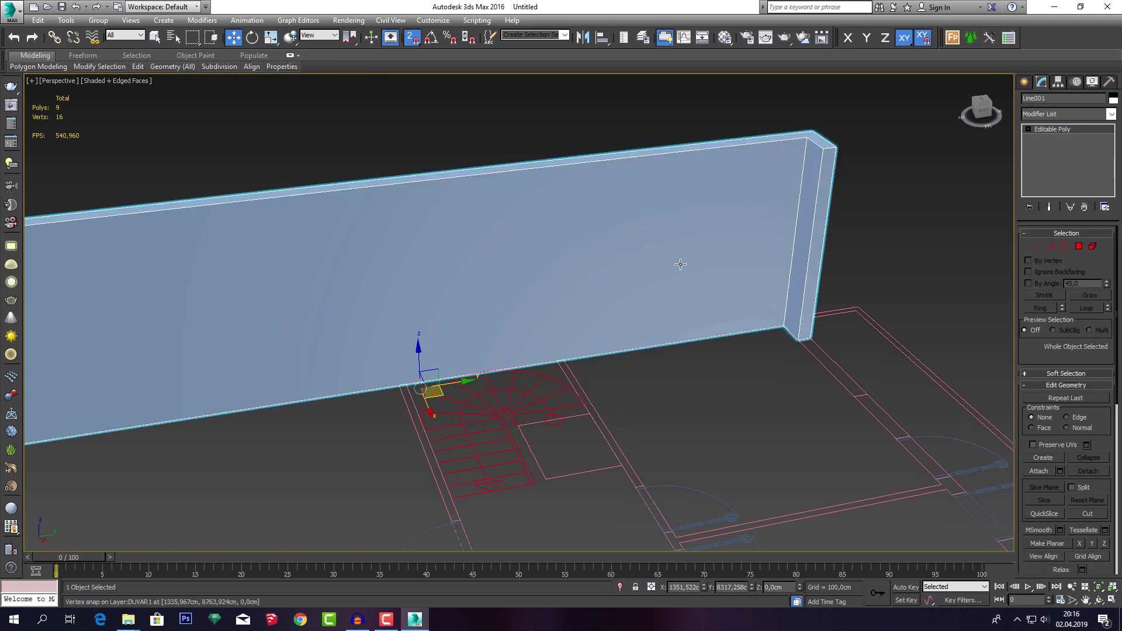
{"action": "key", "text": "2"}
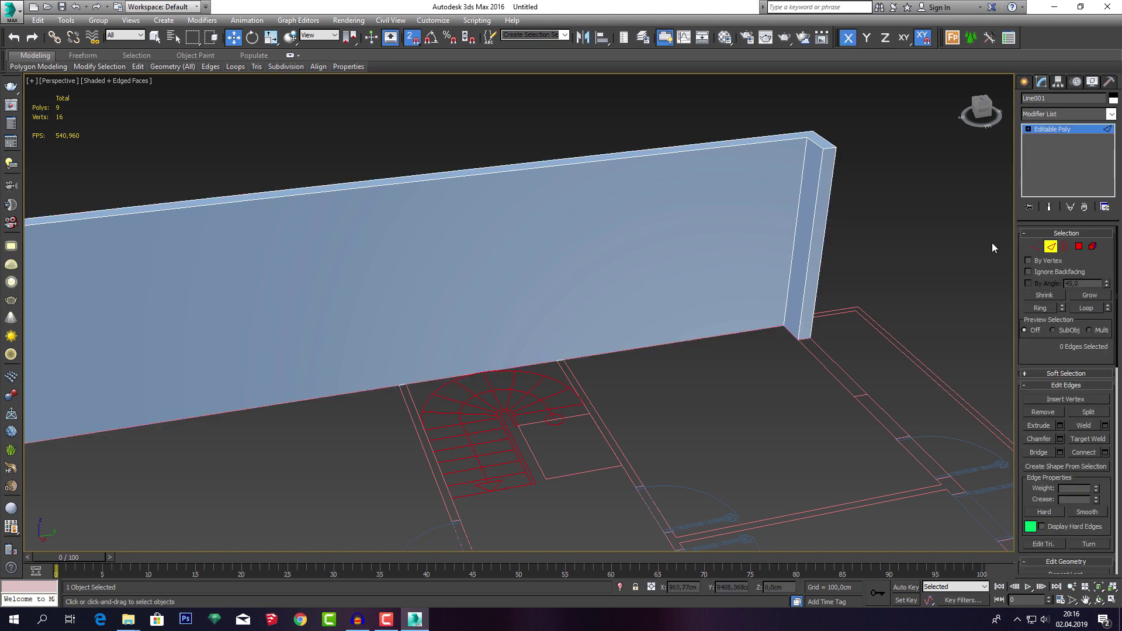
{"action": "left_click", "coordinate": [1054, 254]}
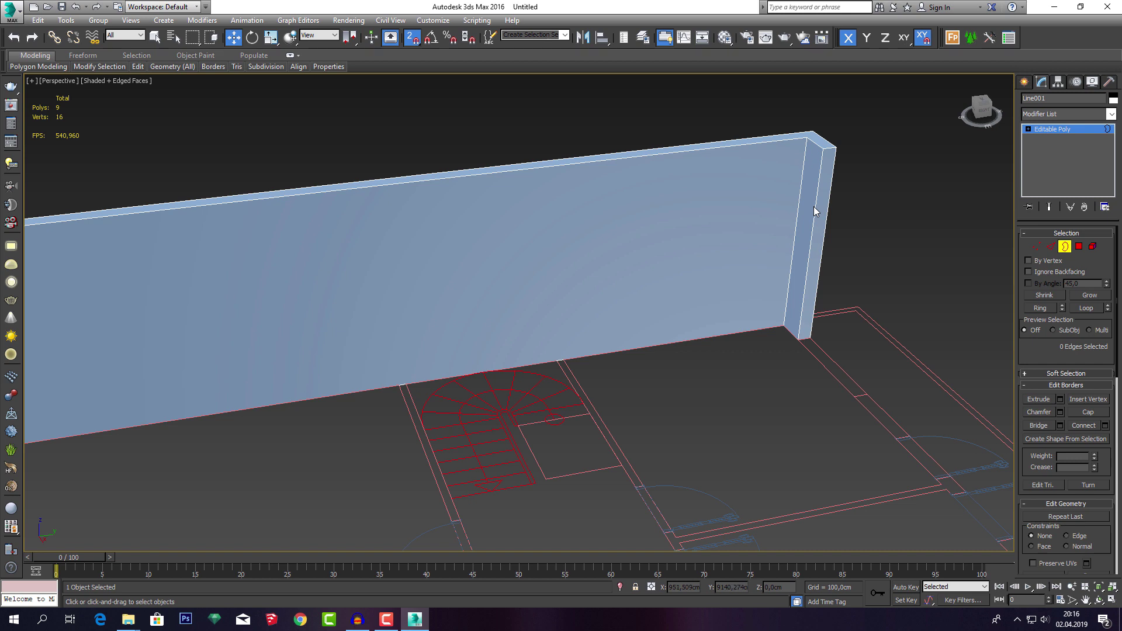
{"action": "key", "text": "4"}
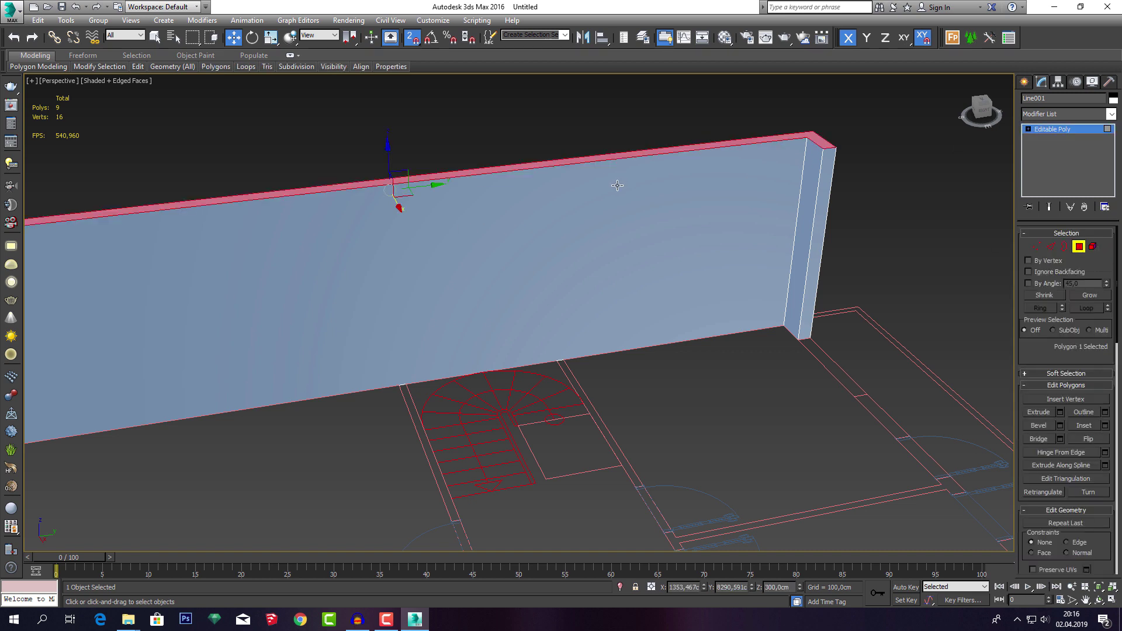
{"action": "key", "text": "5"}
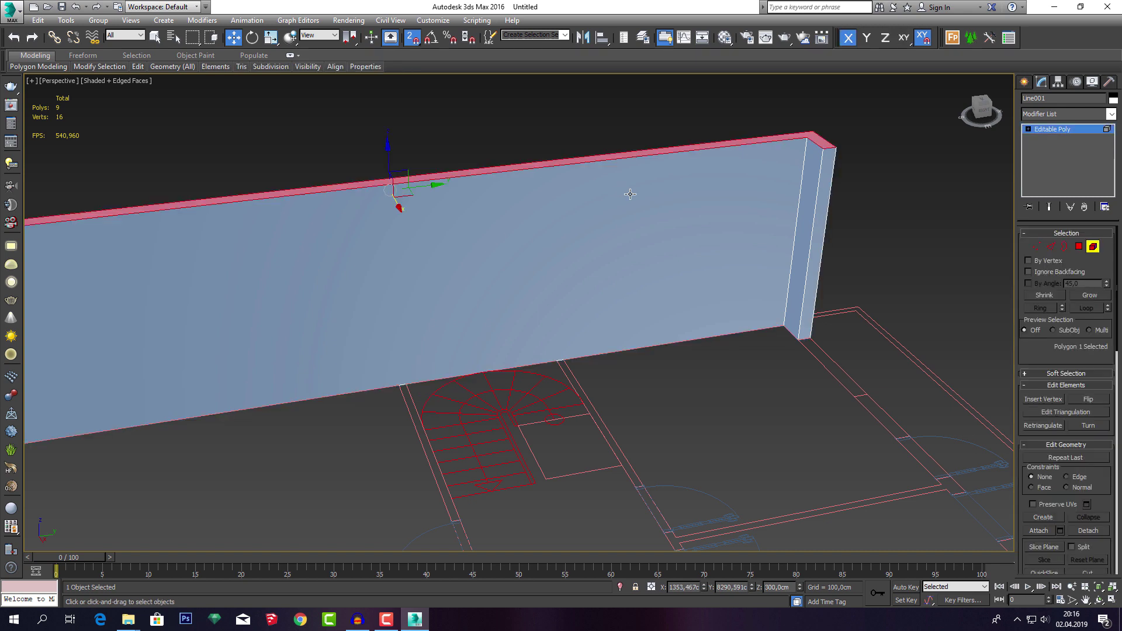
{"action": "left_click", "coordinate": [527, 200]}
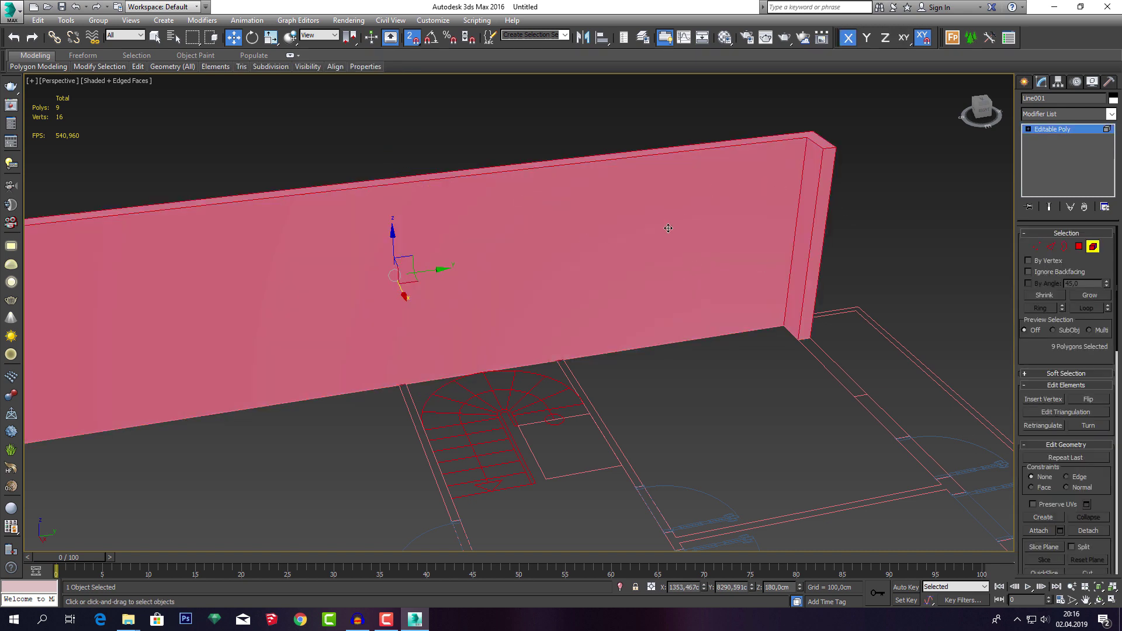
{"action": "left_click", "coordinate": [1050, 246]}
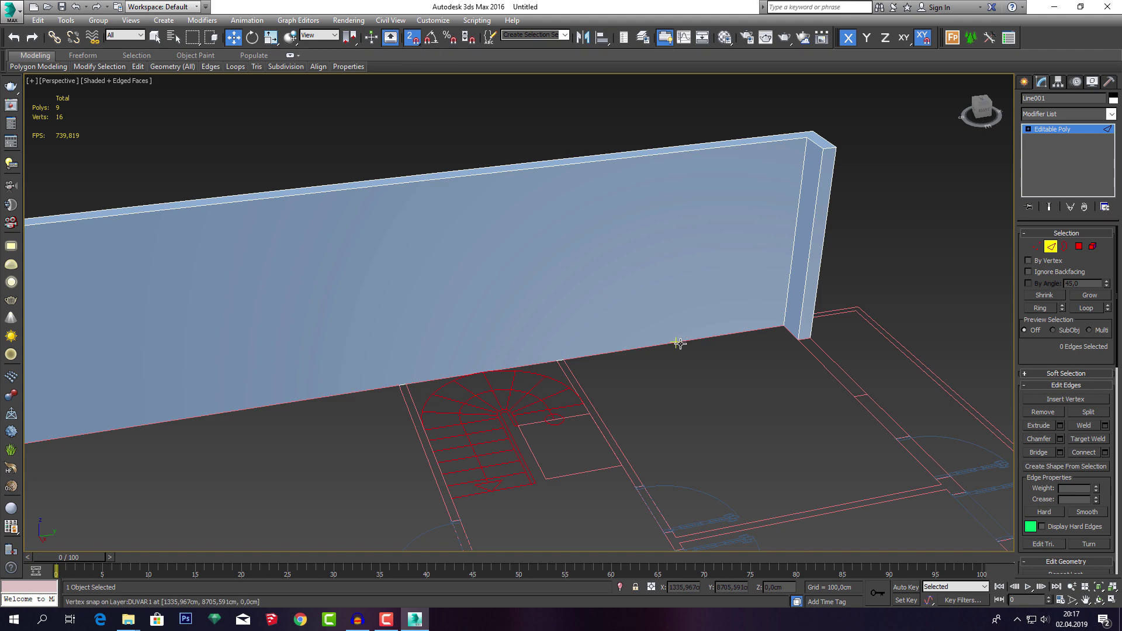
Connect the long wall edges near the stairs and slide the new split along the wall.
{"action": "scroll", "coordinate": [629, 358], "scroll_direction": "down", "scroll_amount": 3}
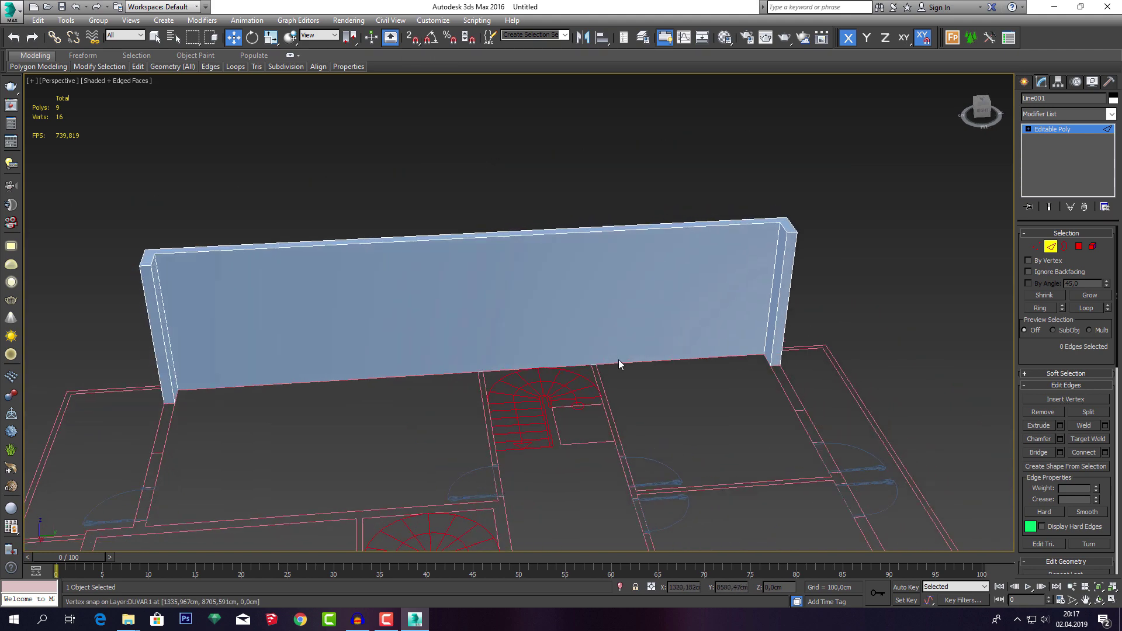
{"action": "scroll", "coordinate": [619, 359], "scroll_direction": "down", "scroll_amount": 2}
{"action": "left_click_drag", "start_coordinate": [619, 413], "coordinate": [553, 173]}
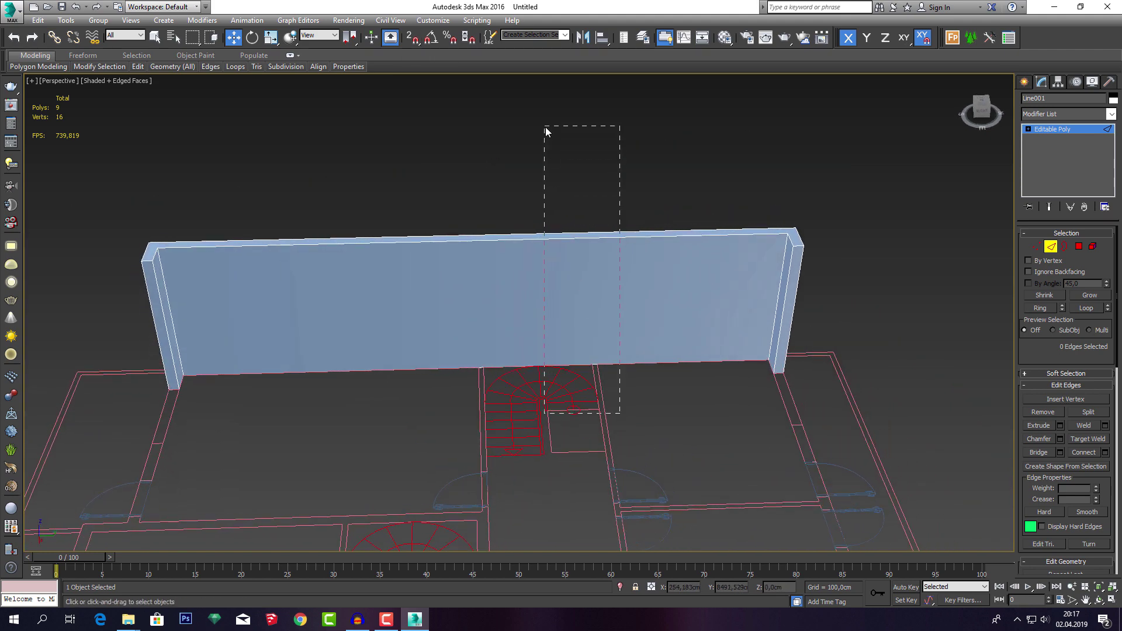
{"action": "left_click_drag", "start_coordinate": [545, 127], "coordinate": [528, 138]}
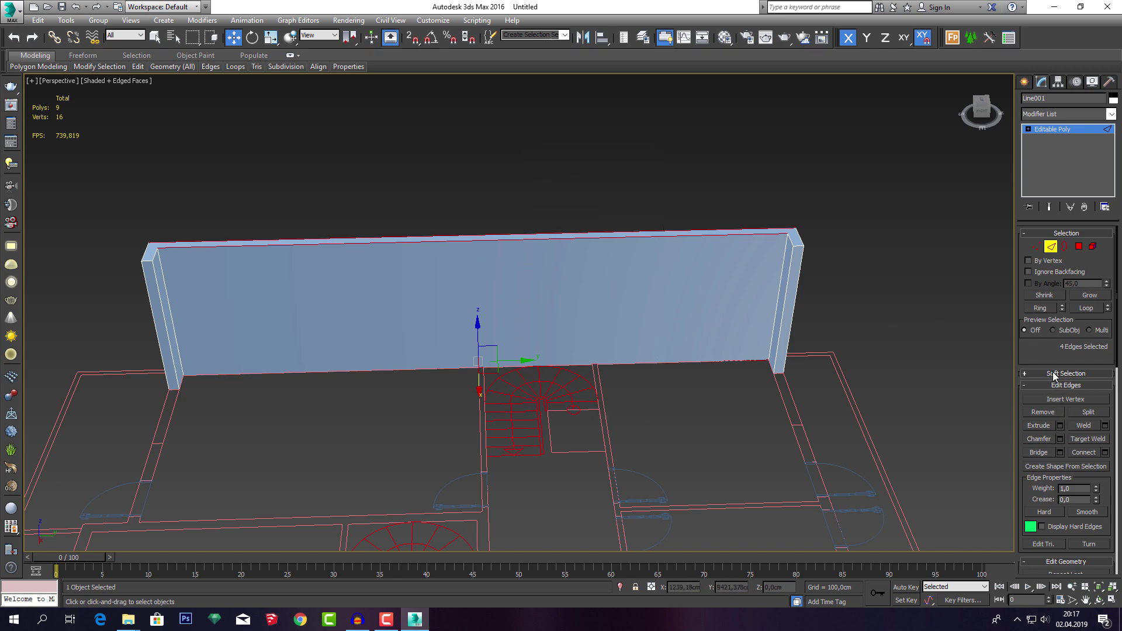
{"action": "left_click", "coordinate": [1088, 455]}
{"action": "mouse_move", "coordinate": [510, 261]}
{"action": "middle_mouse_down", "text": "alt"}
{"action": "mouse_move", "coordinate": [616, 257]}
{"action": "mouse_move", "coordinate": [527, 280]}
{"action": "middle_mouse_up", "text": "alt"}
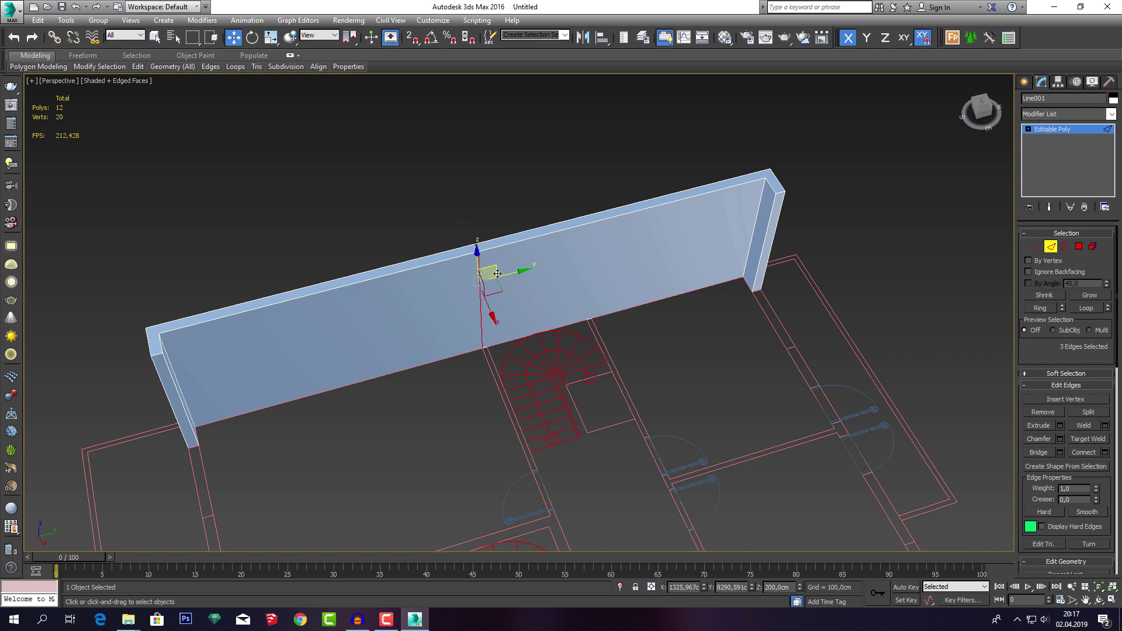
{"action": "left_click_drag", "start_coordinate": [503, 276], "coordinate": [518, 274]}
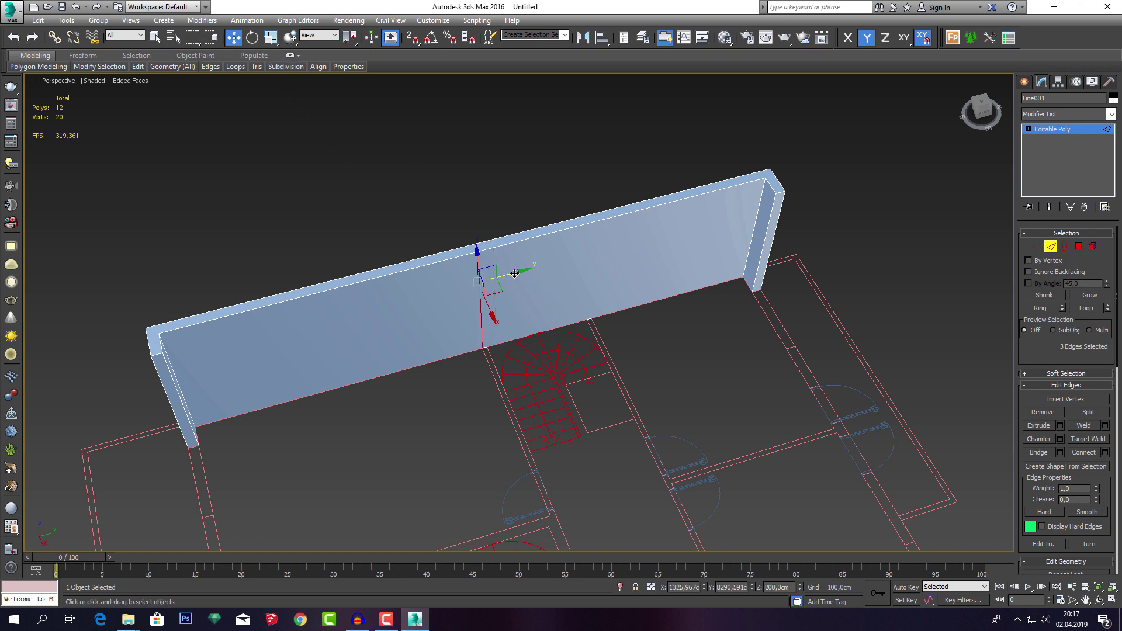
Turn on 2.5D snapping and snap the first split edge to a plan vertex.
{"action": "mouse_move", "coordinate": [514, 274]}
{"action": "left_mouse_down"}
{"action": "mouse_move", "coordinate": [633, 259]}
{"action": "mouse_move", "coordinate": [595, 321]}
{"action": "left_mouse_up"}
{"action": "key", "text": "s"}
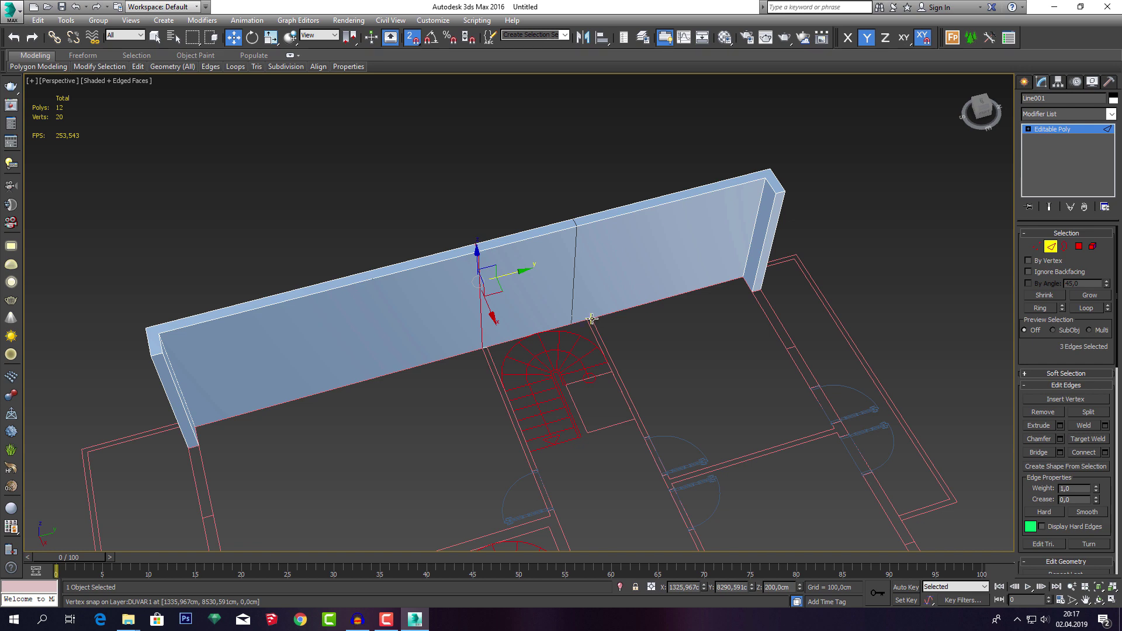
{"action": "left_click_drag", "start_coordinate": [411, 39], "coordinate": [413, 91]}
{"action": "left_click_drag", "start_coordinate": [516, 273], "coordinate": [597, 316]}
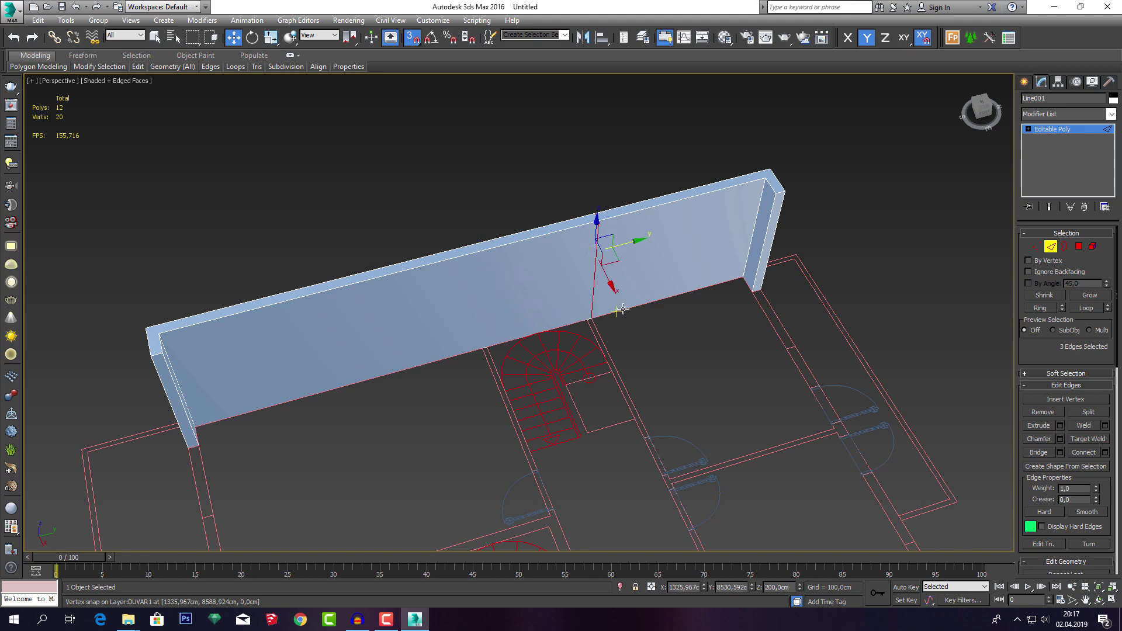
{"action": "middle_click_drag", "start_coordinate": [598, 316], "coordinate": [583, 281], "text": "alt"}
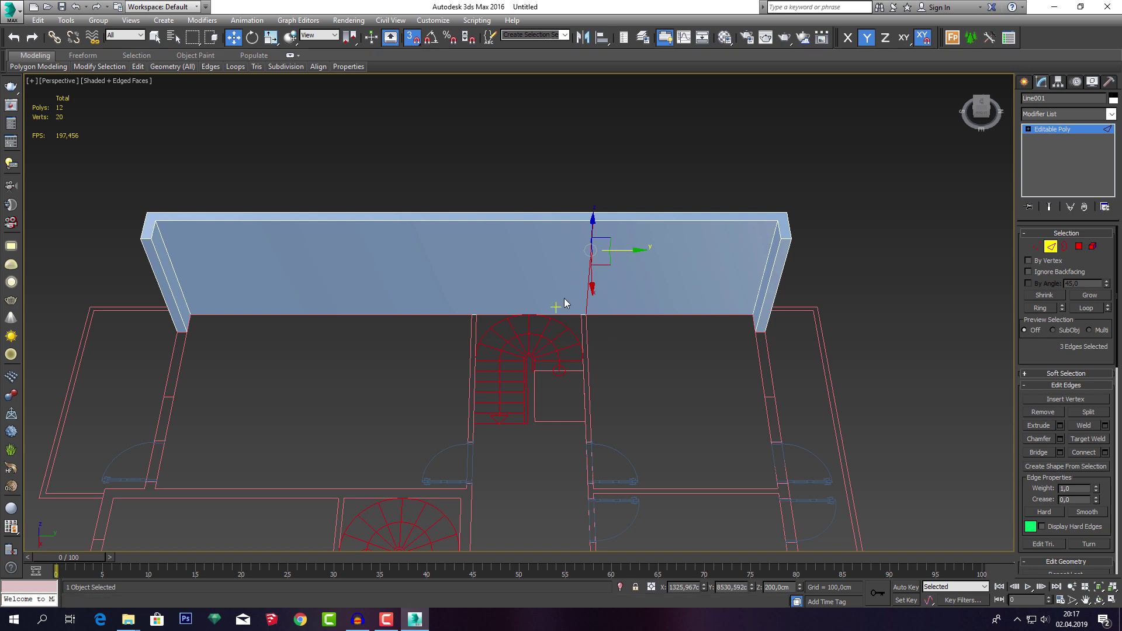
Connect the left section's long edges and snap the second split onto the stairwell corner.
{"action": "left_click_drag", "start_coordinate": [401, 292], "coordinate": [362, 122]}
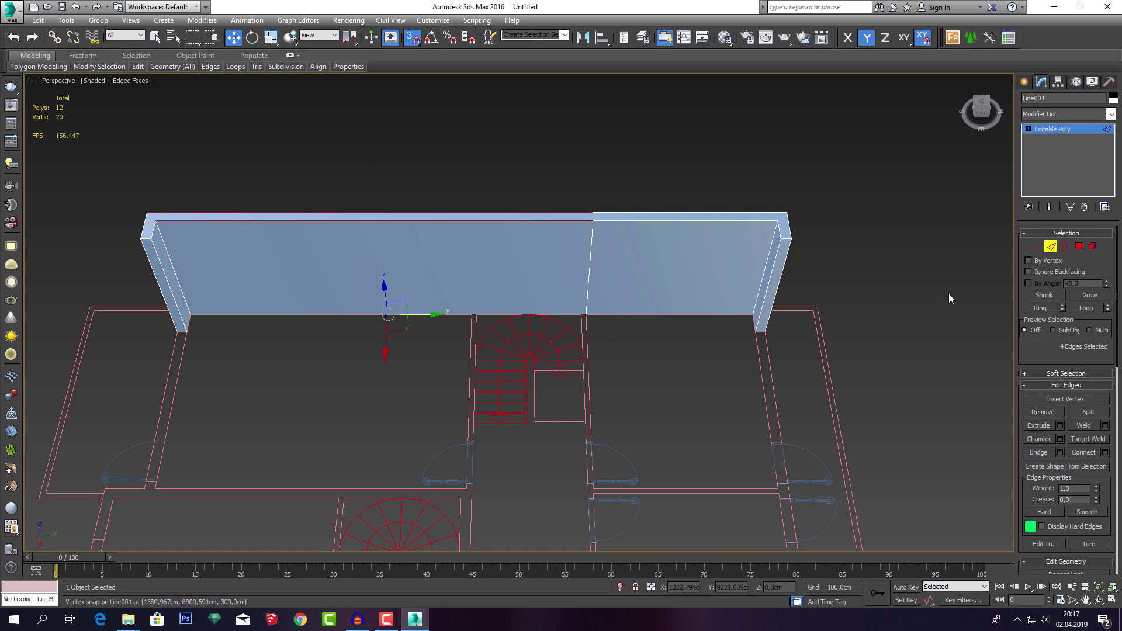
{"action": "left_click_drag", "start_coordinate": [386, 292], "coordinate": [404, 231], "text": "shift"}
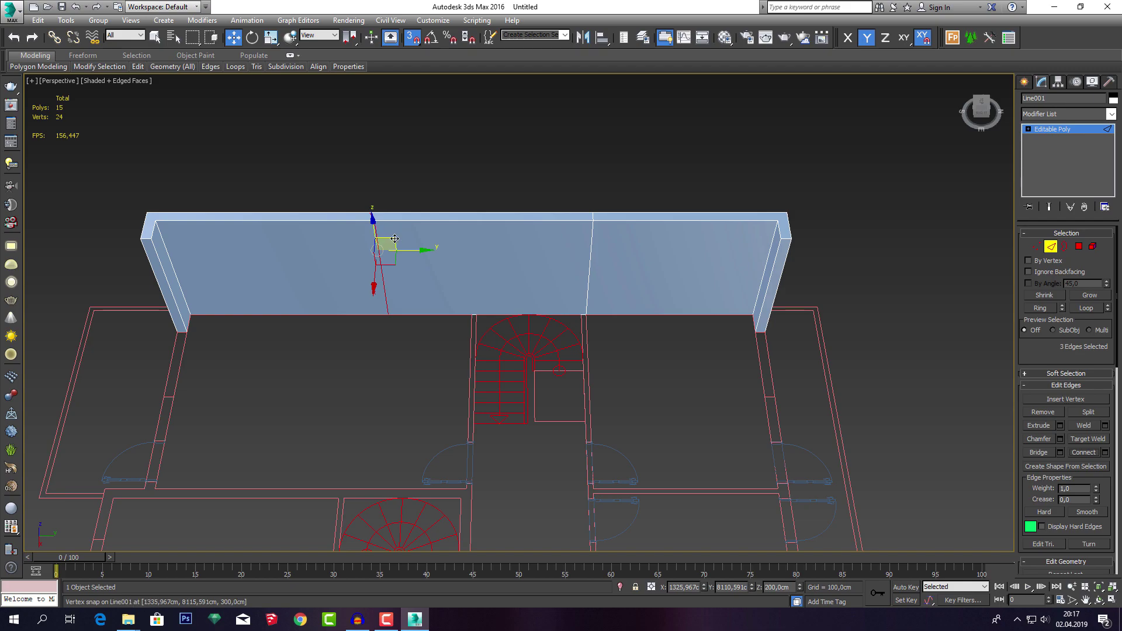
{"action": "mouse_move", "coordinate": [404, 231]}
{"action": "middle_mouse_down", "text": "alt"}
{"action": "mouse_move", "coordinate": [576, 200]}
{"action": "mouse_move", "coordinate": [452, 206]}
{"action": "mouse_move", "coordinate": [408, 234]}
{"action": "middle_mouse_up", "text": "alt"}
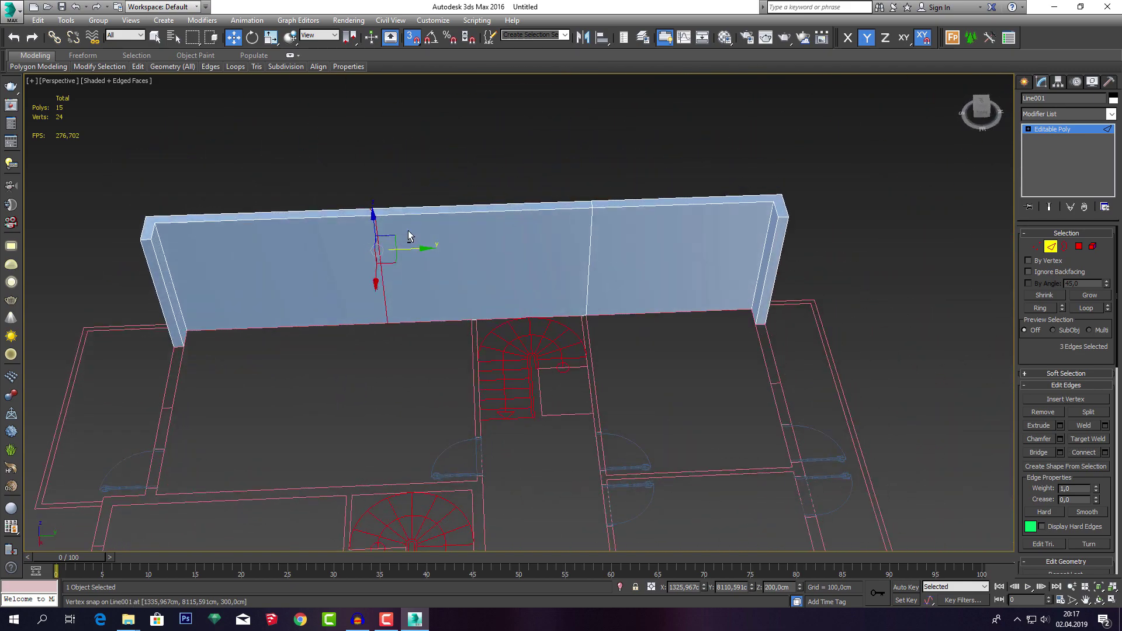
{"action": "left_click_drag", "start_coordinate": [413, 249], "coordinate": [580, 313]}
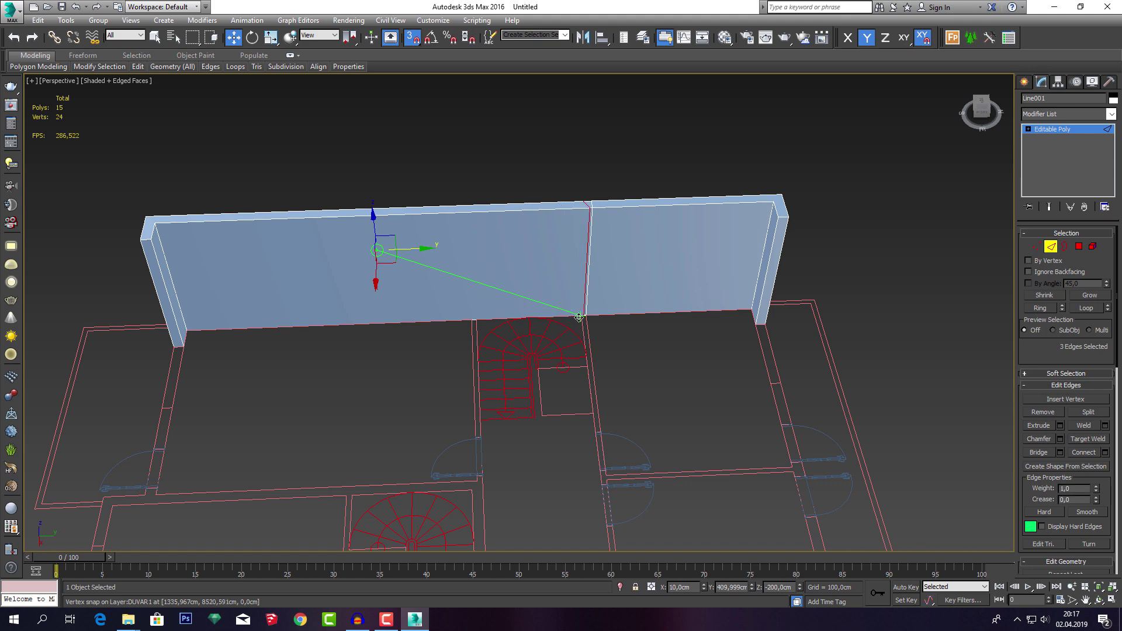
{"action": "scroll", "coordinate": [578, 317], "scroll_direction": "up", "scroll_amount": 3}
{"action": "scroll", "coordinate": [585, 320], "scroll_direction": "up", "scroll_amount": 2}
{"action": "scroll", "coordinate": [587, 316], "scroll_direction": "up", "scroll_amount": 3}
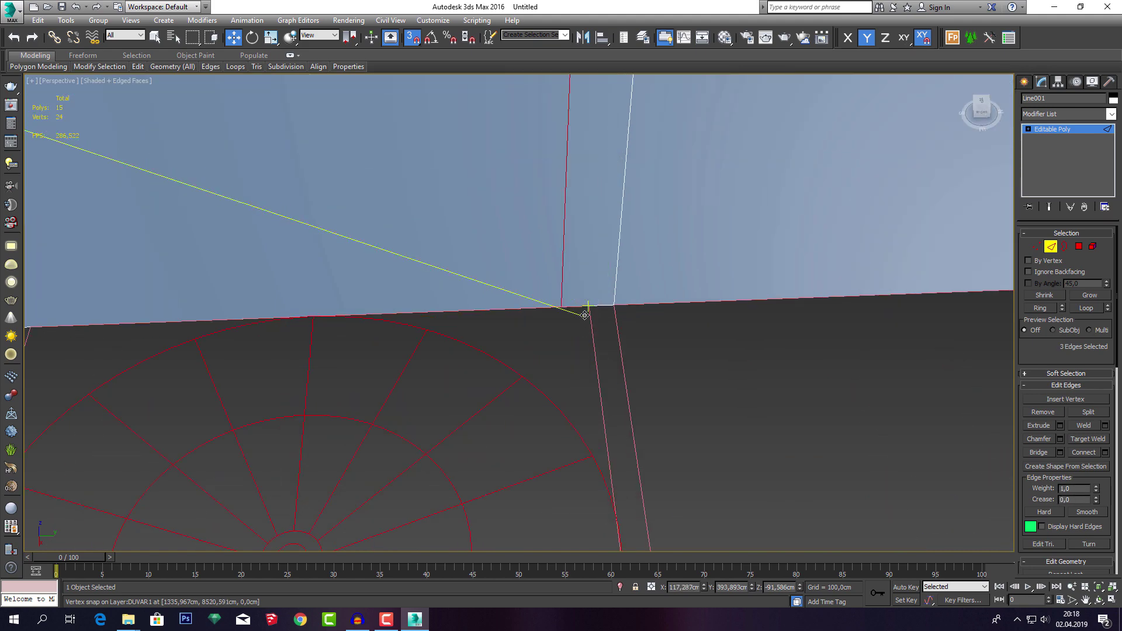
{"action": "scroll", "coordinate": [584, 310], "scroll_direction": "up", "scroll_amount": 2}
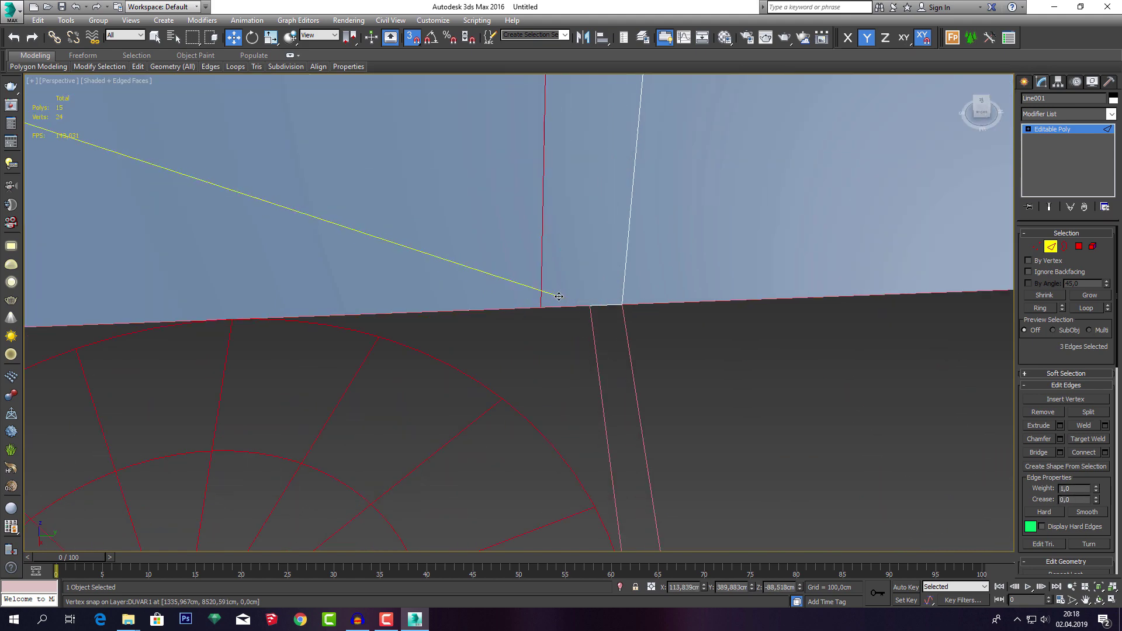
{"action": "mouse_move", "coordinate": [587, 309]}
{"action": "left_mouse_down"}
{"action": "mouse_move", "coordinate": [563, 298]}
{"action": "mouse_move", "coordinate": [499, 304]}
{"action": "left_mouse_up"}
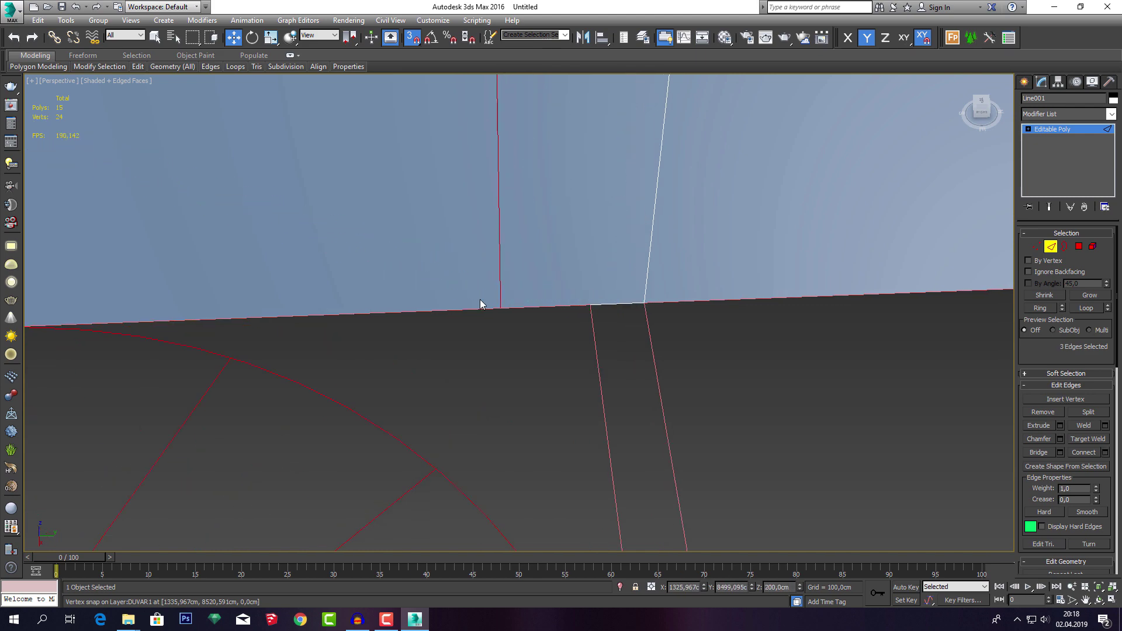
{"action": "scroll", "coordinate": [500, 304], "scroll_direction": "down", "scroll_amount": 5}
In top view, nudge the selected edge down and flatten the edges along Y.
{"action": "key", "text": "t"}
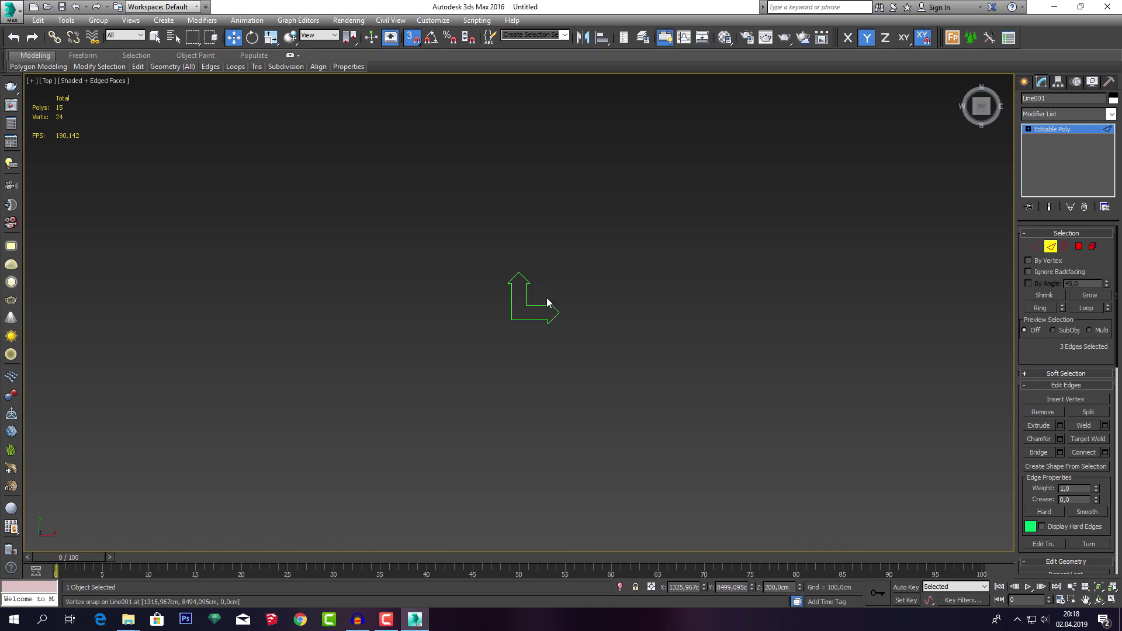
{"action": "scroll", "coordinate": [526, 296], "scroll_direction": "down", "scroll_amount": 5}
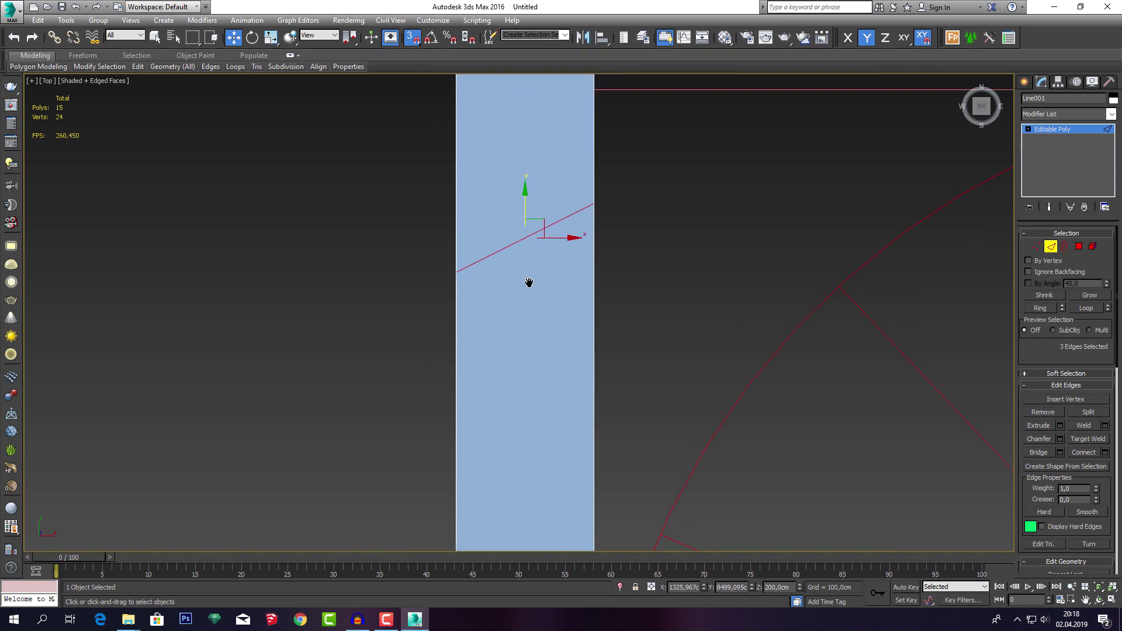
{"action": "scroll", "coordinate": [532, 269], "scroll_direction": "down", "scroll_amount": 2}
{"action": "middle_click_drag", "start_coordinate": [533, 265], "coordinate": [529, 264]}
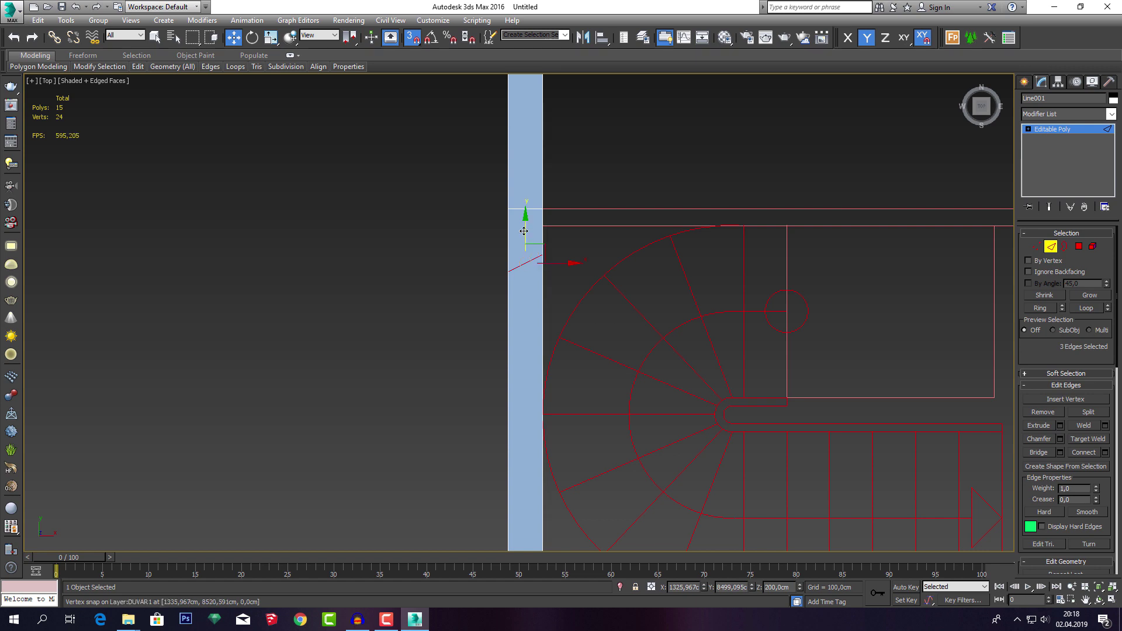
{"action": "mouse_move", "coordinate": [525, 263]}
{"action": "left_mouse_down"}
{"action": "mouse_move", "coordinate": [549, 328]}
{"action": "mouse_move", "coordinate": [533, 305]}
{"action": "left_mouse_up"}
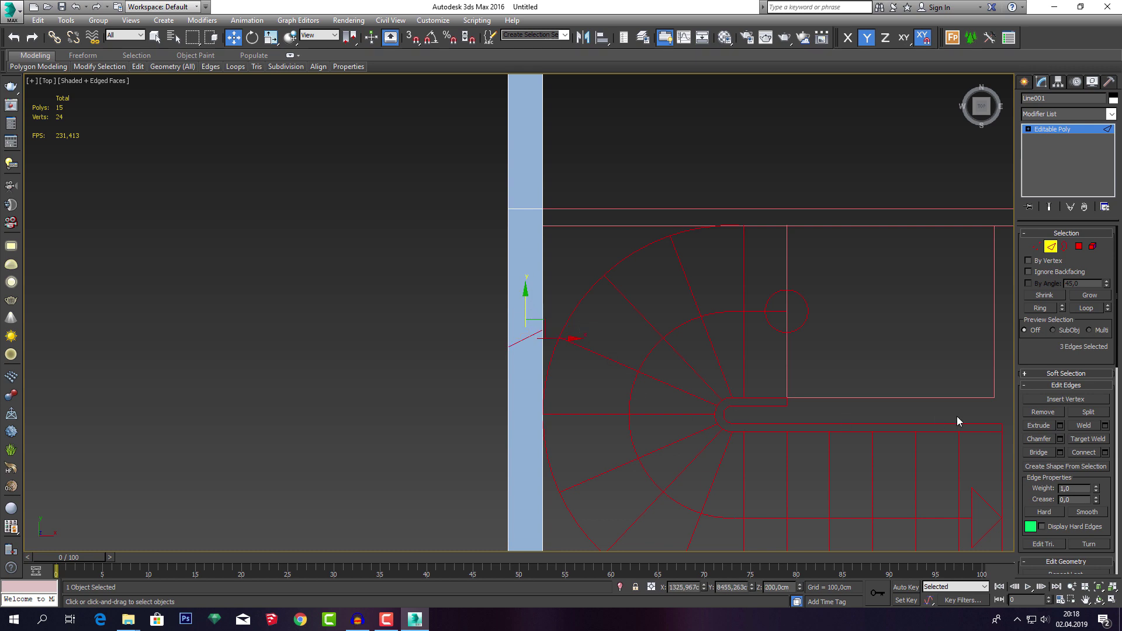
{"action": "left_click_drag", "start_coordinate": [1046, 355], "coordinate": [1047, 261]}
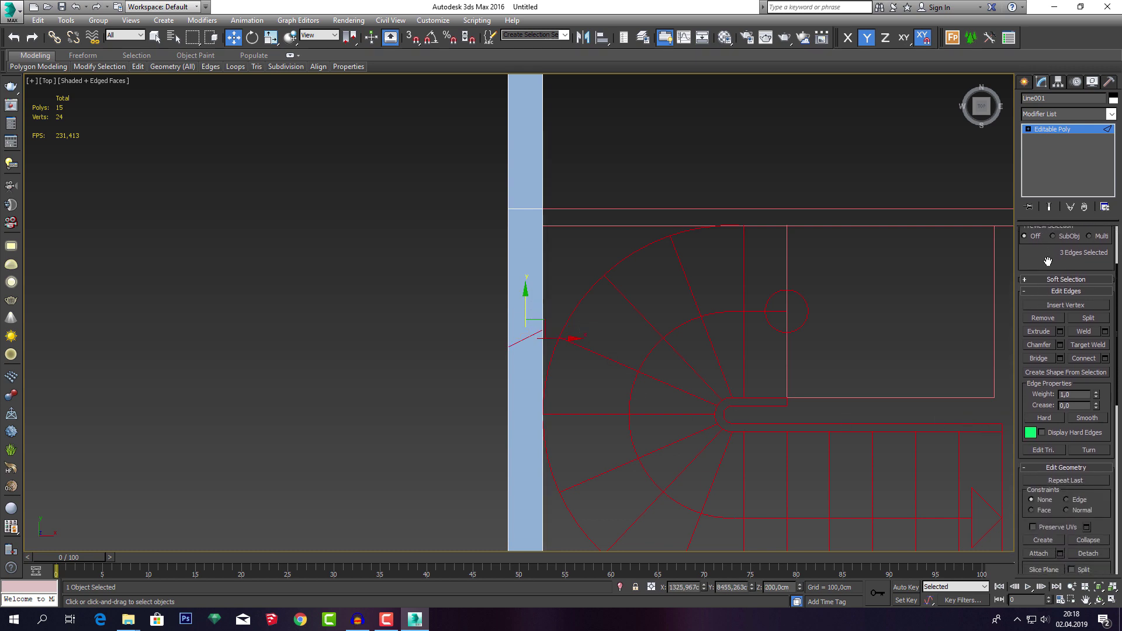
{"action": "left_click_drag", "start_coordinate": [1105, 405], "coordinate": [1100, 302]}
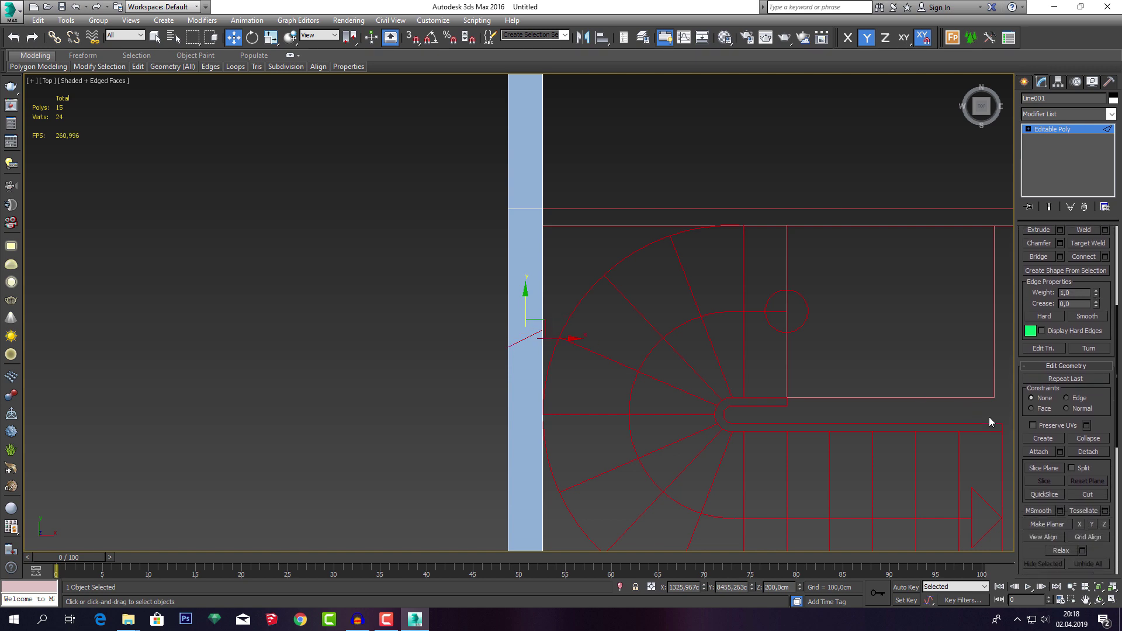
{"action": "left_click", "coordinate": [1093, 524]}
Move the selected wall edge up and snap it onto the plan line.
{"action": "mouse_move", "coordinate": [534, 336]}
{"action": "middle_mouse_down", "text": "alt"}
{"action": "mouse_move", "coordinate": [556, 346]}
{"action": "mouse_move", "coordinate": [510, 310]}
{"action": "mouse_move", "coordinate": [666, 292]}
{"action": "mouse_move", "coordinate": [555, 300]}
{"action": "mouse_move", "coordinate": [548, 320]}
{"action": "middle_mouse_up", "text": "alt"}
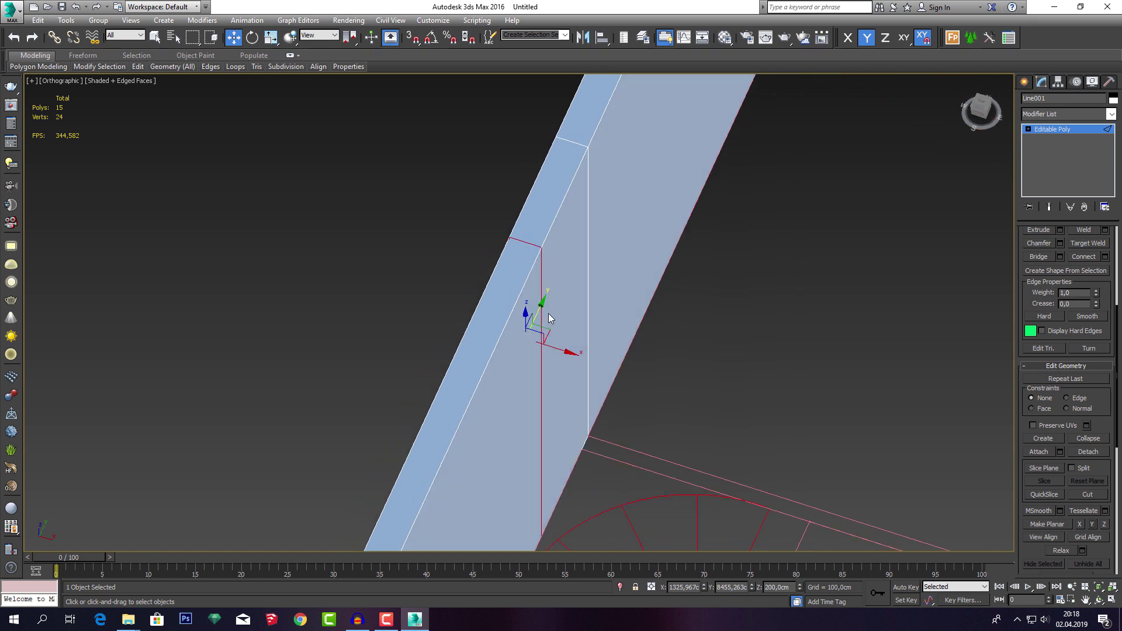
{"action": "key", "text": "t"}
{"action": "scroll", "coordinate": [560, 322], "scroll_direction": "up", "scroll_amount": 10}
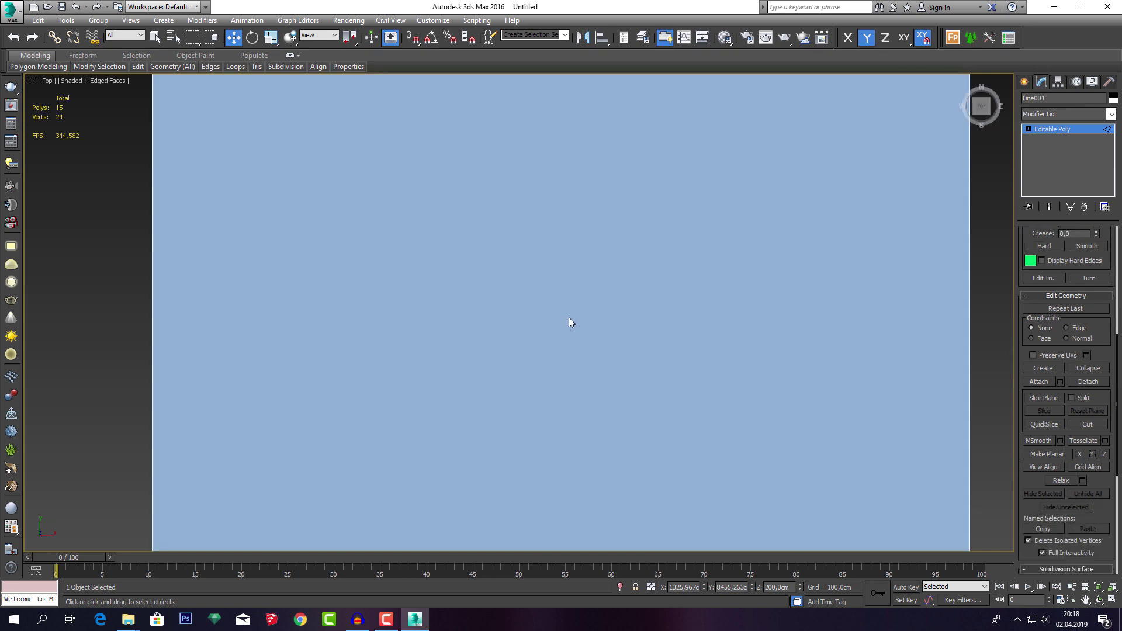
{"action": "scroll", "coordinate": [570, 321], "scroll_direction": "down", "scroll_amount": 5}
{"action": "scroll", "coordinate": [558, 330], "scroll_direction": "down", "scroll_amount": 3}
{"action": "mouse_move", "coordinate": [559, 330]}
{"action": "middle_mouse_down"}
{"action": "mouse_move", "coordinate": [561, 354]}
{"action": "mouse_move", "coordinate": [544, 377]}
{"action": "middle_mouse_up"}
{"action": "scroll", "coordinate": [561, 354], "scroll_direction": "down", "scroll_amount": 4}
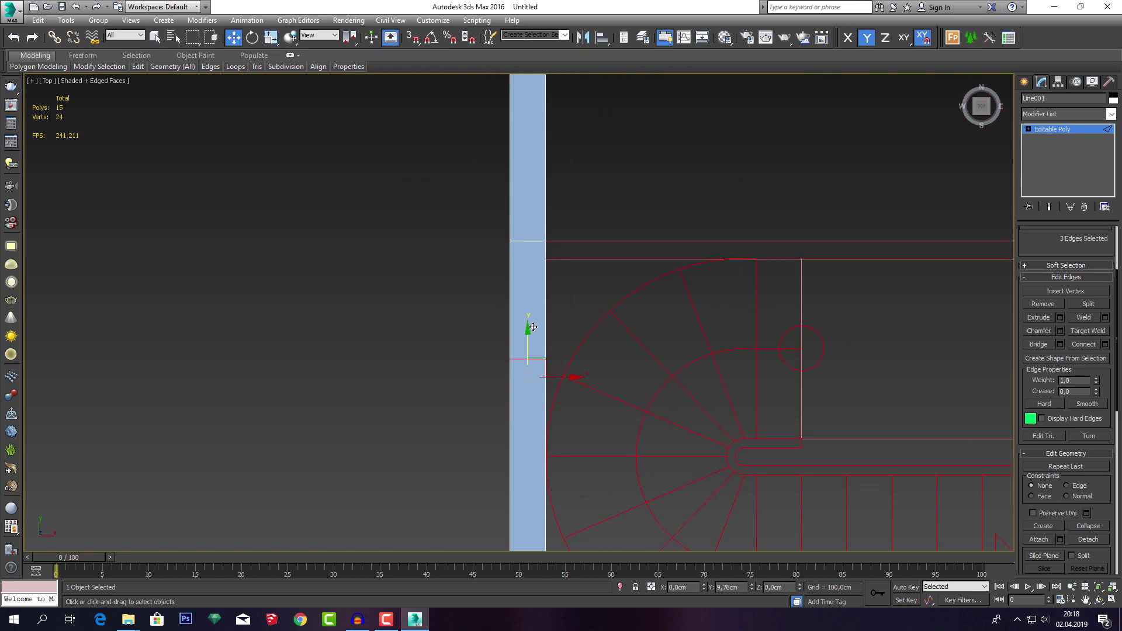
{"action": "mouse_move", "coordinate": [533, 327]}
{"action": "left_mouse_down"}
{"action": "mouse_move", "coordinate": [550, 259]}
{"action": "mouse_move", "coordinate": [653, 252]}
{"action": "left_mouse_up"}
{"action": "key", "text": "s"}
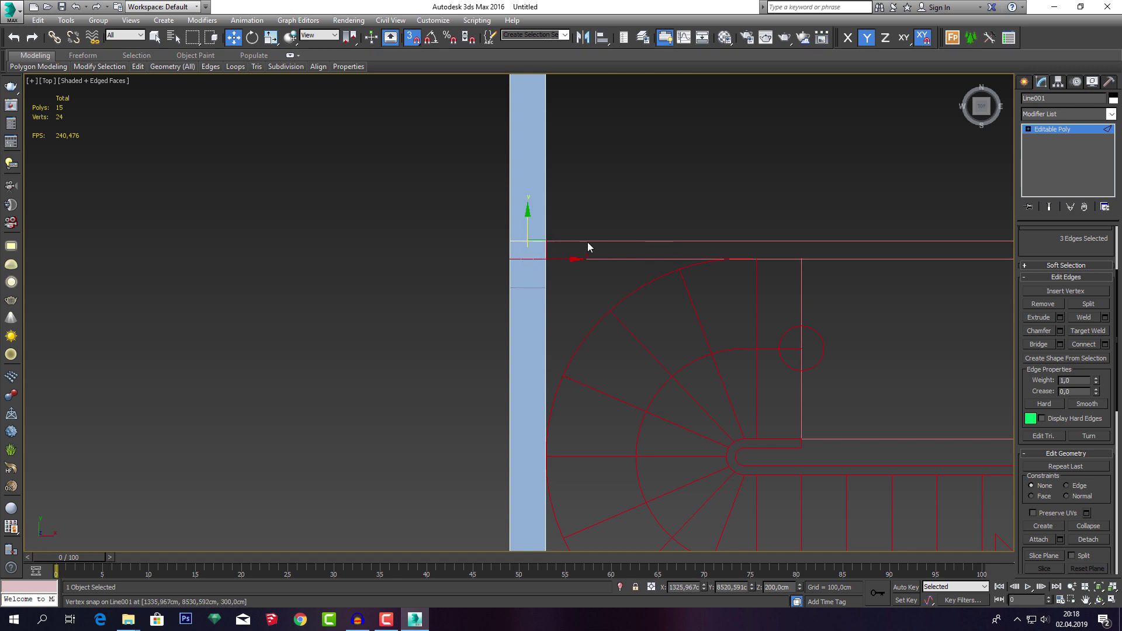
{"action": "scroll", "coordinate": [586, 248], "scroll_direction": "down", "scroll_amount": 3}
{"action": "scroll", "coordinate": [573, 291], "scroll_direction": "down", "scroll_amount": 2}
{"action": "mouse_move", "coordinate": [590, 363]}
{"action": "middle_mouse_down"}
{"action": "mouse_move", "coordinate": [597, 380]}
{"action": "mouse_move", "coordinate": [591, 352]}
{"action": "middle_mouse_up"}
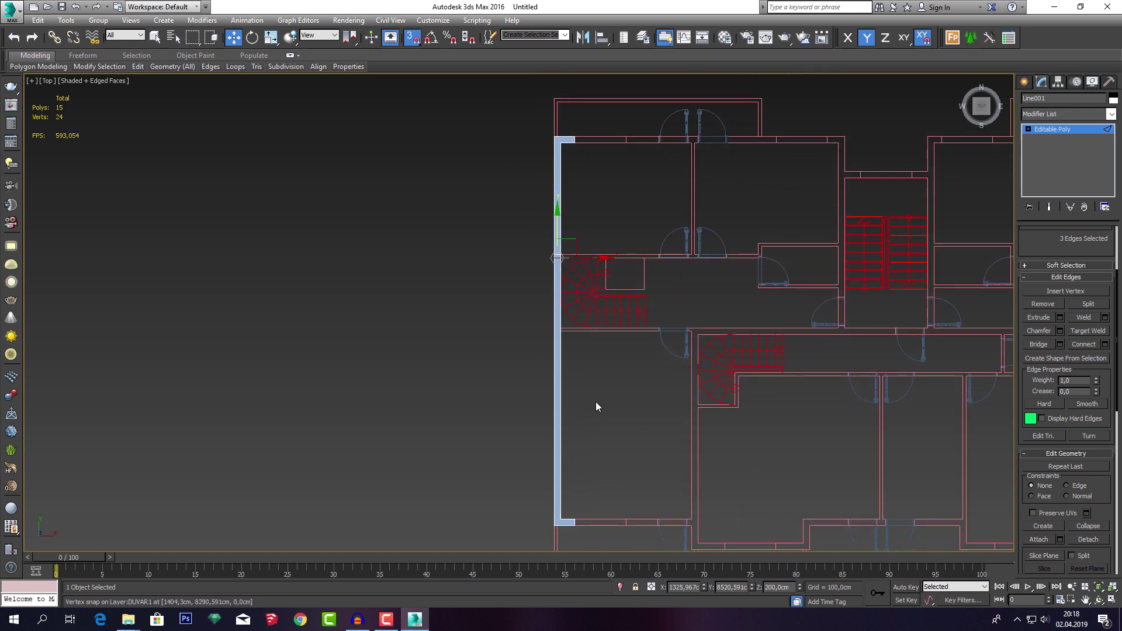
Select the wall's four long edges and view the wall end at an angle.
{"action": "left_click_drag", "start_coordinate": [516, 388], "coordinate": [516, 388], "text": "ctrl"}
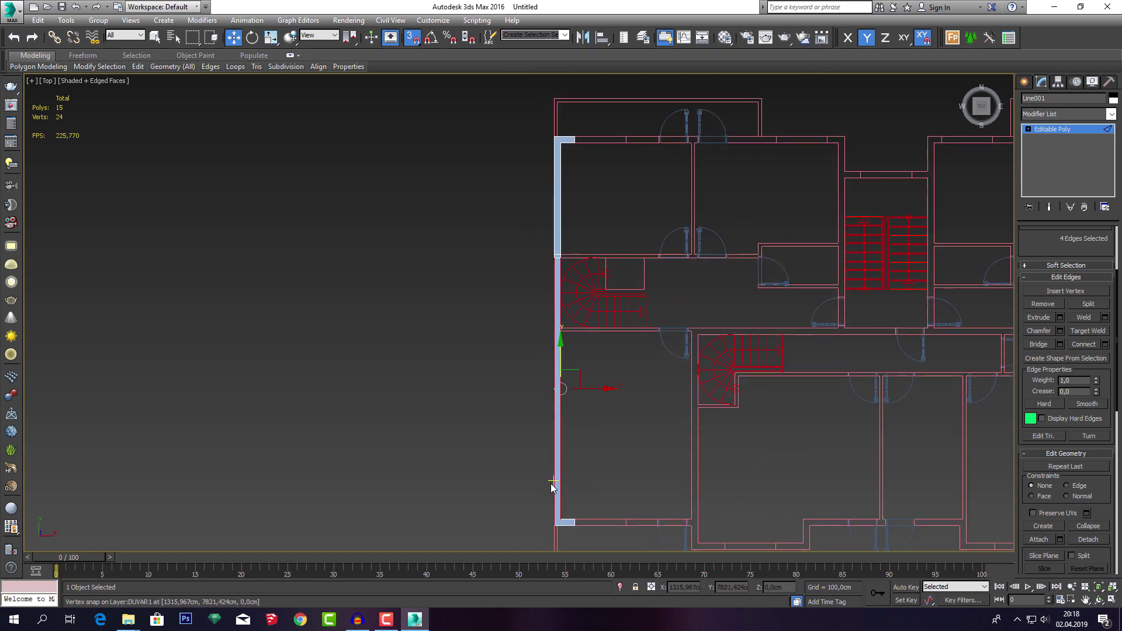
{"action": "scroll", "coordinate": [552, 485], "scroll_direction": "up", "scroll_amount": 2}
{"action": "scroll", "coordinate": [571, 529], "scroll_direction": "up", "scroll_amount": 3}
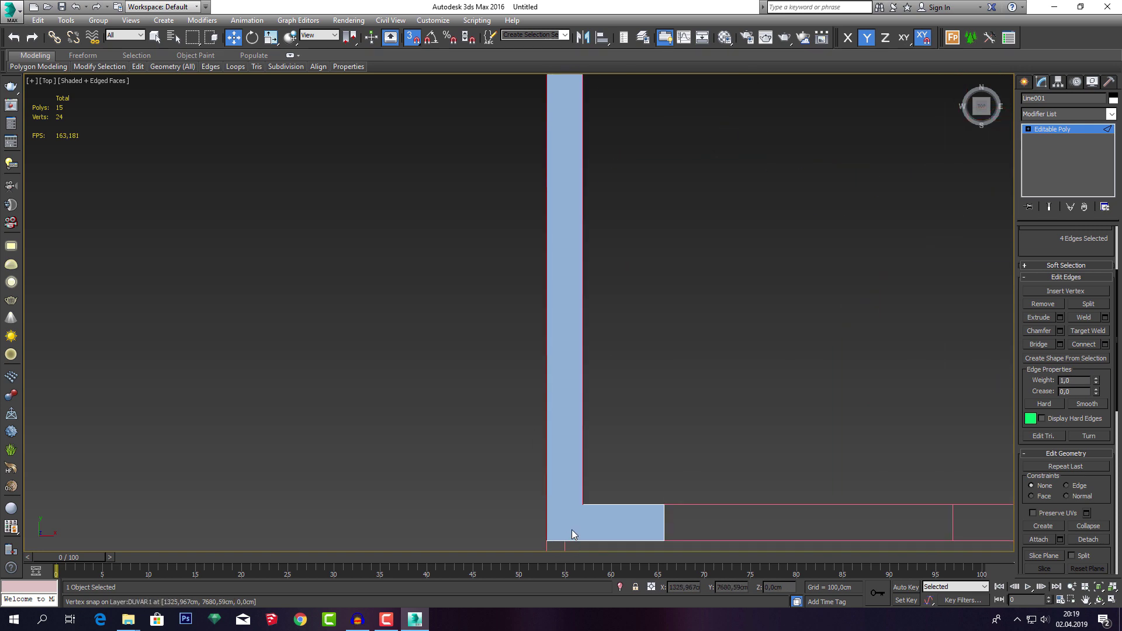
{"action": "scroll", "coordinate": [573, 506], "scroll_direction": "up", "scroll_amount": 3}
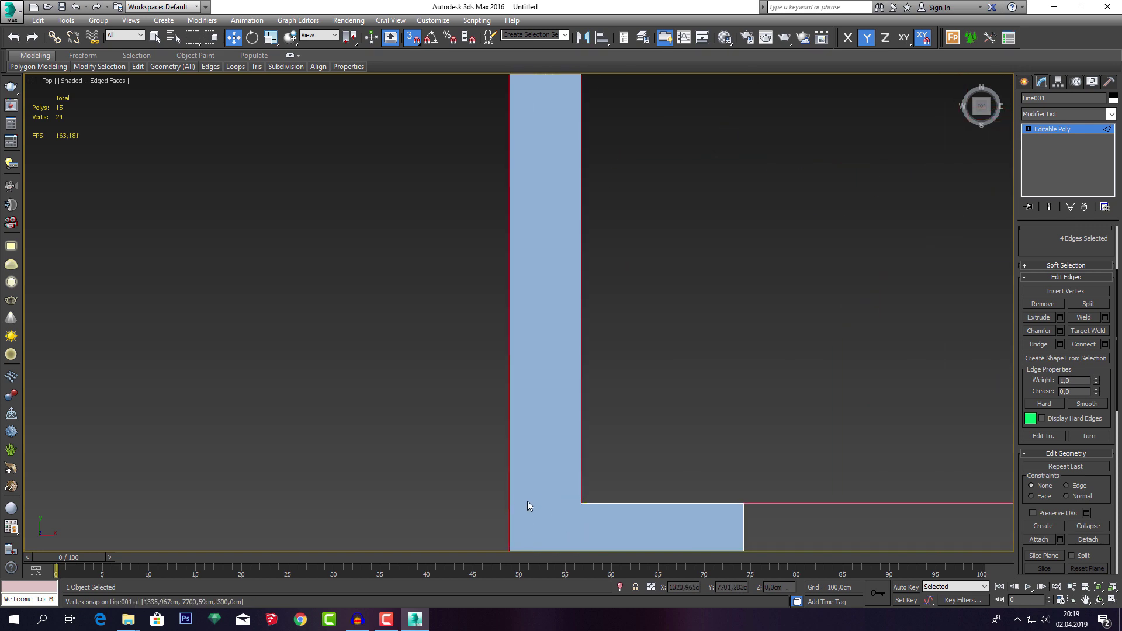
{"action": "scroll", "coordinate": [573, 472], "scroll_direction": "down", "scroll_amount": 3}
{"action": "scroll", "coordinate": [570, 476], "scroll_direction": "up", "scroll_amount": 1}
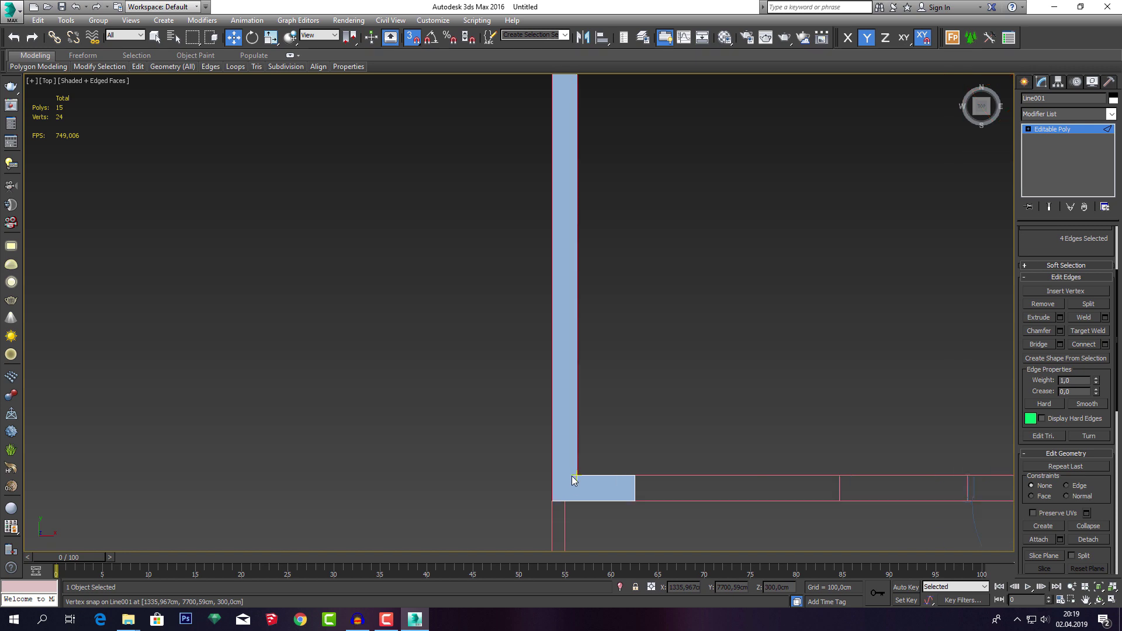
{"action": "mouse_move", "coordinate": [576, 476]}
{"action": "middle_mouse_down", "text": "alt"}
{"action": "mouse_move", "coordinate": [631, 450]}
{"action": "mouse_move", "coordinate": [896, 175]}
{"action": "middle_mouse_up", "text": "alt"}
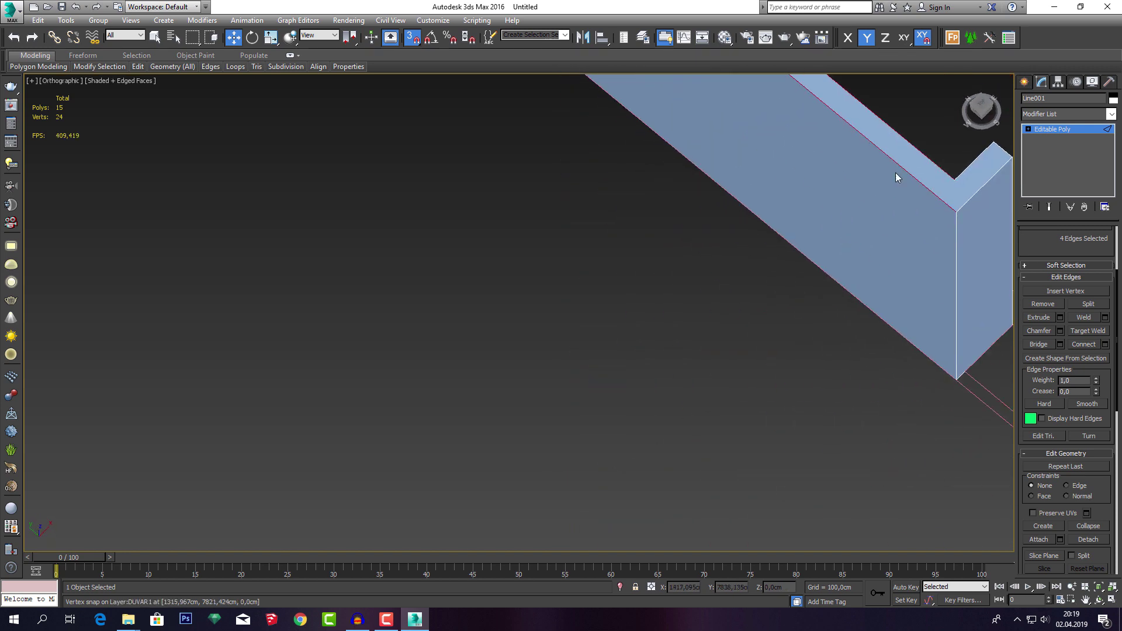
{"action": "middle_click_drag", "start_coordinate": [949, 202], "coordinate": [891, 228]}
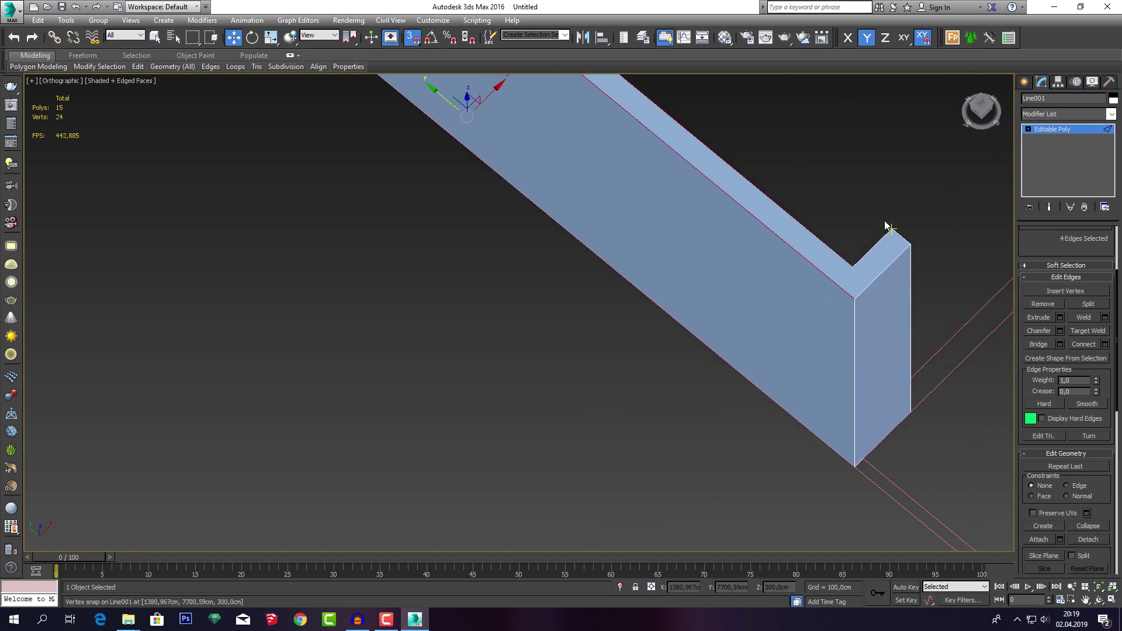
{"action": "scroll", "coordinate": [759, 275], "scroll_direction": "down", "scroll_amount": 2}
{"action": "scroll", "coordinate": [707, 292], "scroll_direction": "down", "scroll_amount": 3}
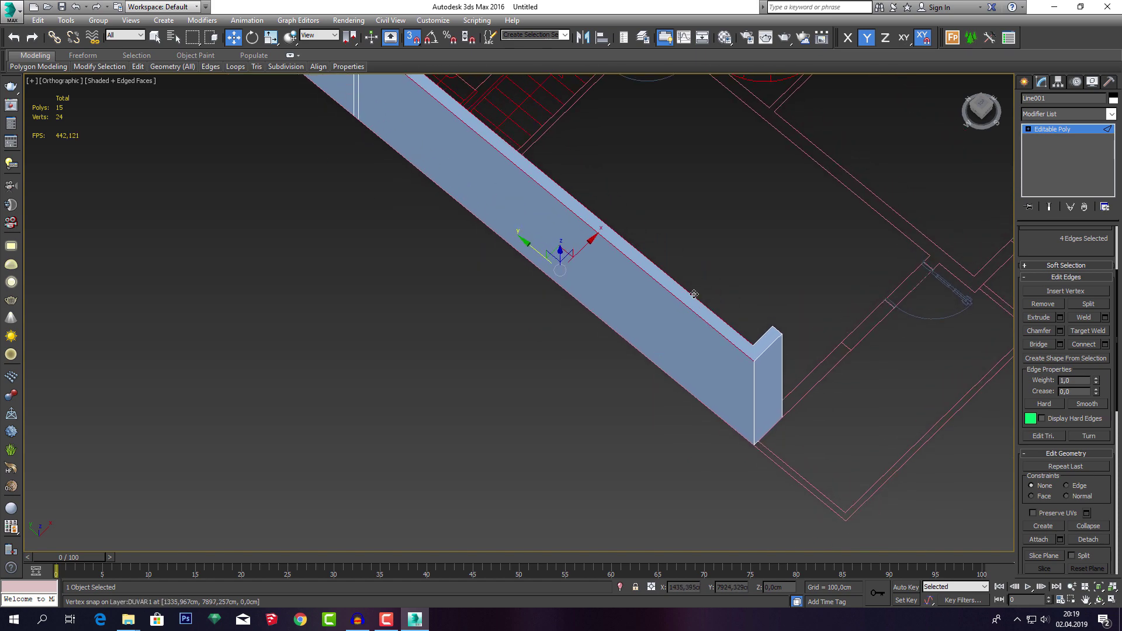
{"action": "middle_click_drag", "start_coordinate": [691, 293], "coordinate": [673, 357]}
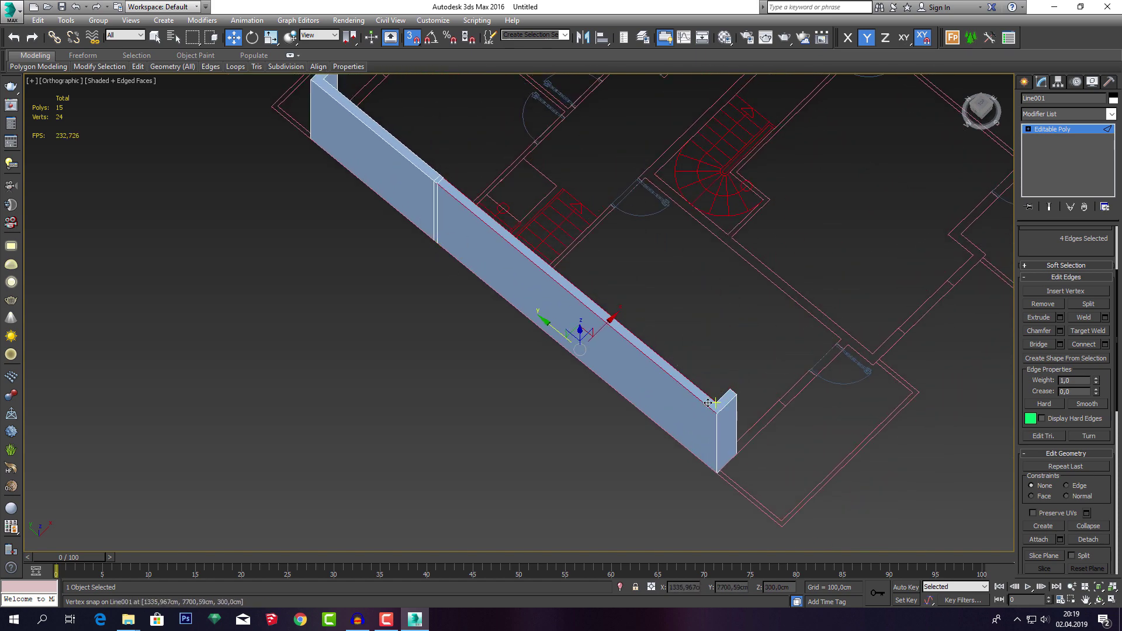
{"action": "scroll", "coordinate": [713, 402], "scroll_direction": "up", "scroll_amount": 4}
Reselect all four long edges through the wall using wireframe display.
{"action": "left_click", "coordinate": [723, 374]}
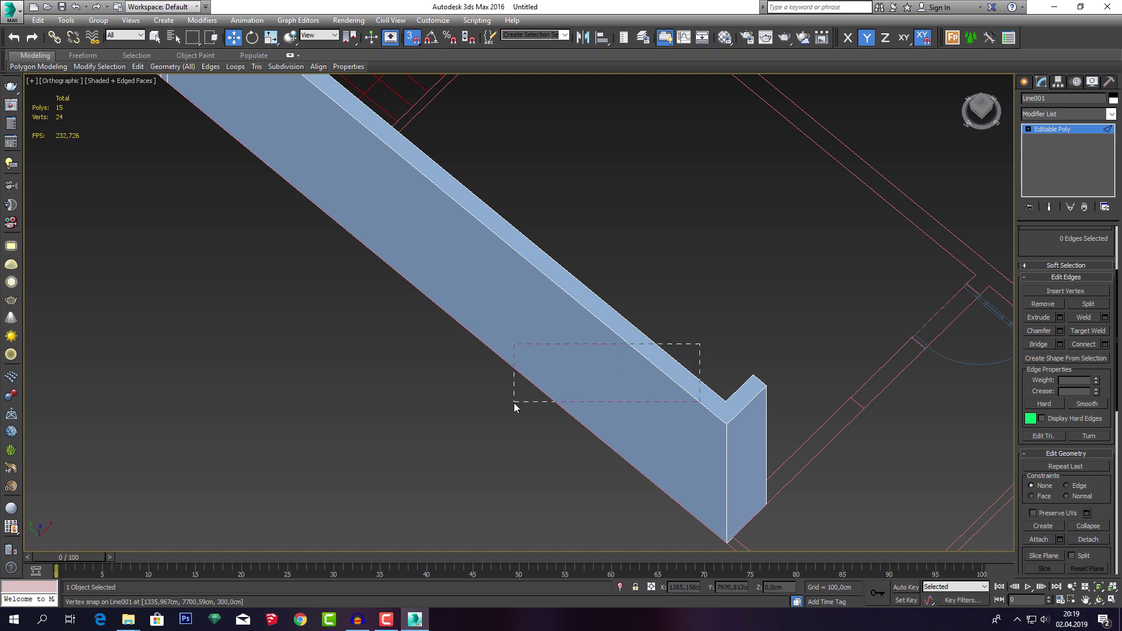
{"action": "left_click_drag", "start_coordinate": [514, 402], "coordinate": [504, 402]}
{"action": "key", "text": "F3"}
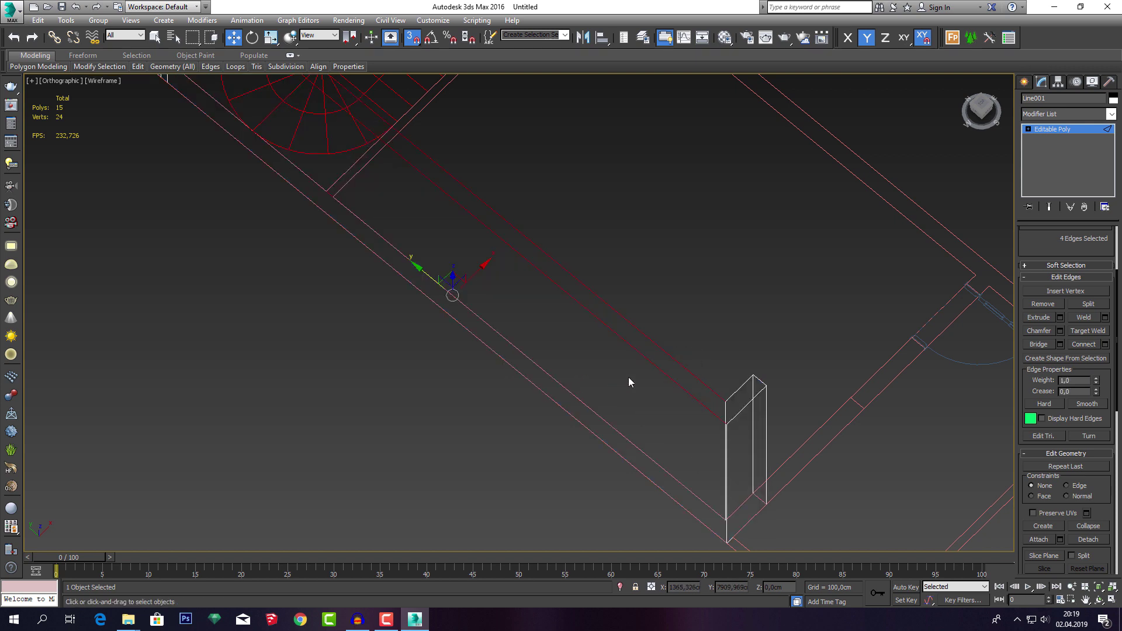
{"action": "left_click", "coordinate": [679, 272]}
{"action": "left_click_drag", "start_coordinate": [485, 401], "coordinate": [513, 340]}
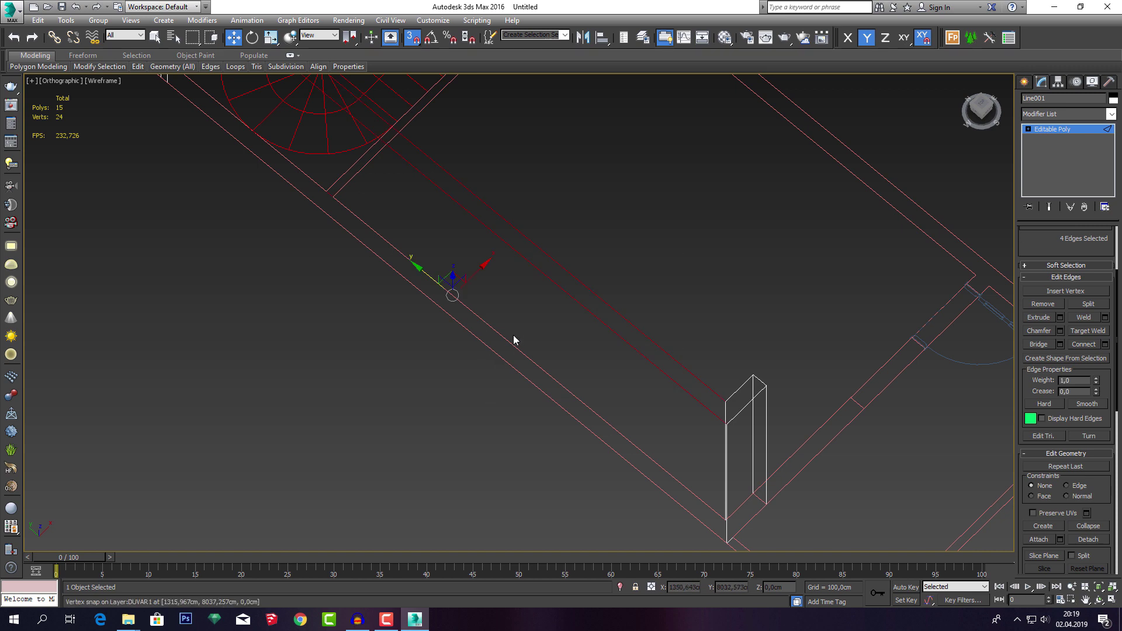
{"action": "key", "text": "F3"}
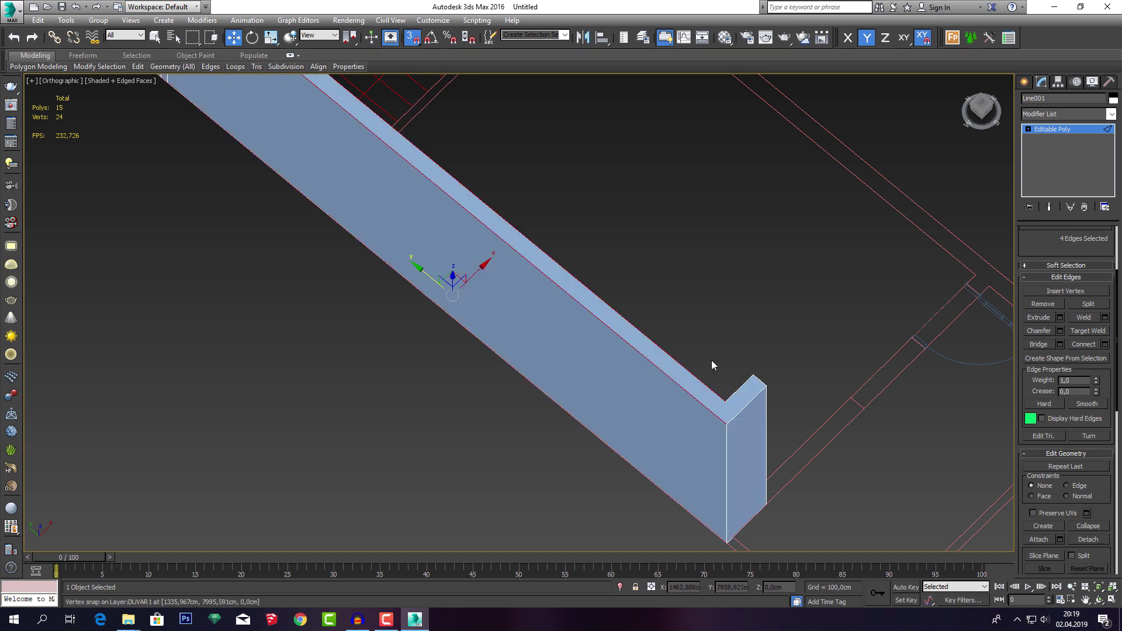
Connect a new edge, make it planar on Z, and snap it to the wall's end corner.
{"action": "left_click", "coordinate": [1094, 346]}
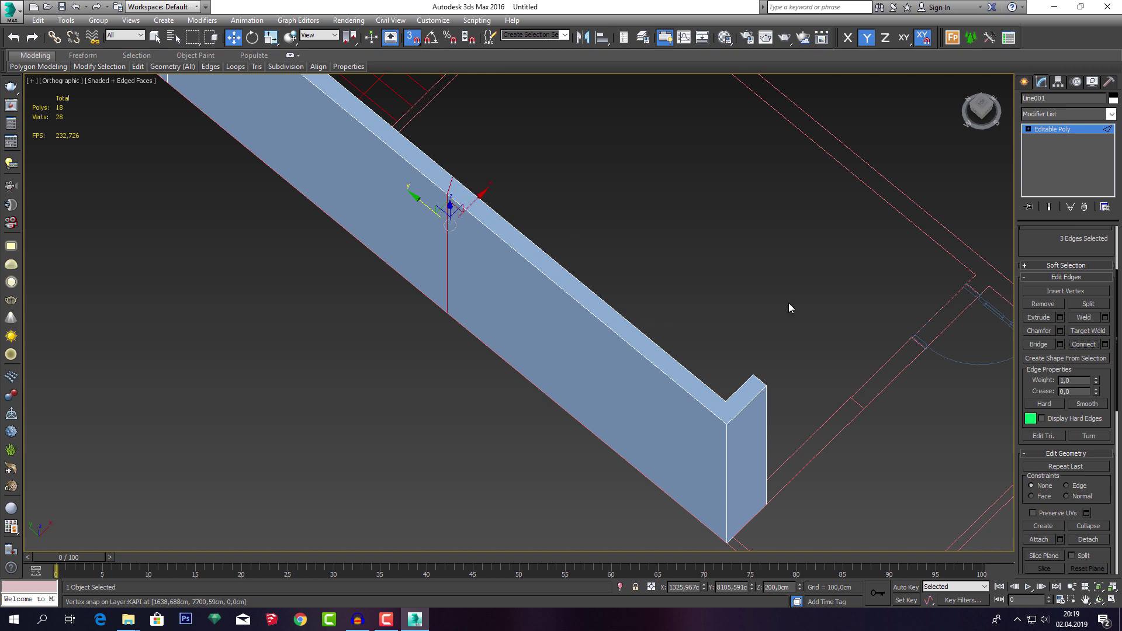
{"action": "scroll", "coordinate": [1100, 432], "scroll_direction": "down", "scroll_amount": 2}
{"action": "scroll", "coordinate": [1101, 430], "scroll_direction": "down", "scroll_amount": 3}
{"action": "scroll", "coordinate": [1100, 425], "scroll_direction": "down", "scroll_amount": 1}
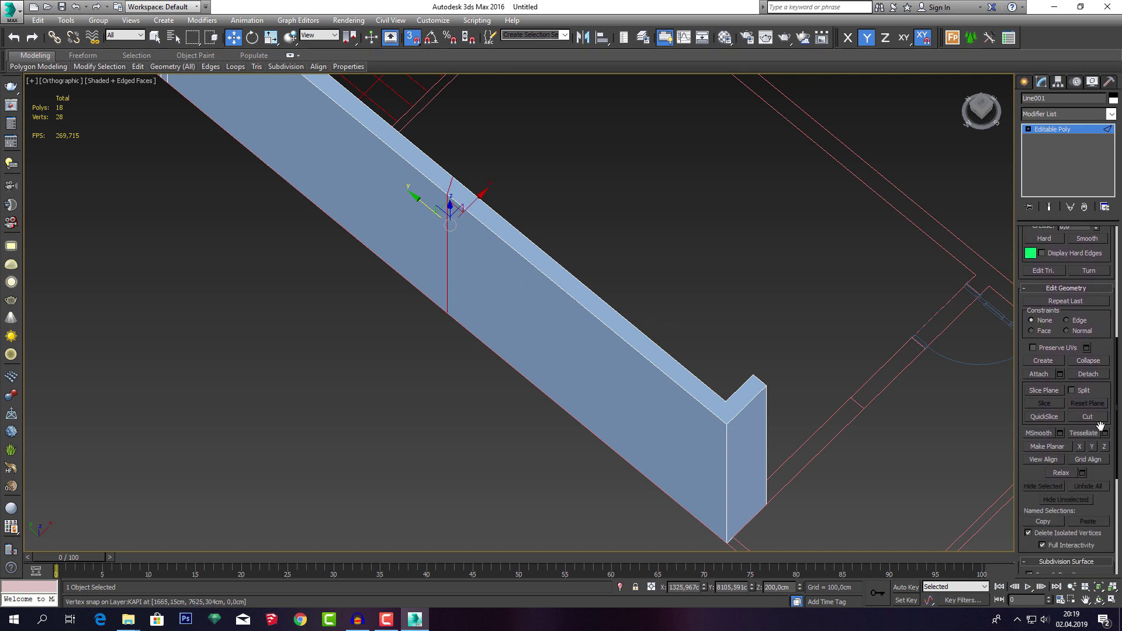
{"action": "left_click", "coordinate": [1092, 447]}
{"action": "left_click_drag", "start_coordinate": [433, 210], "coordinate": [727, 399]}
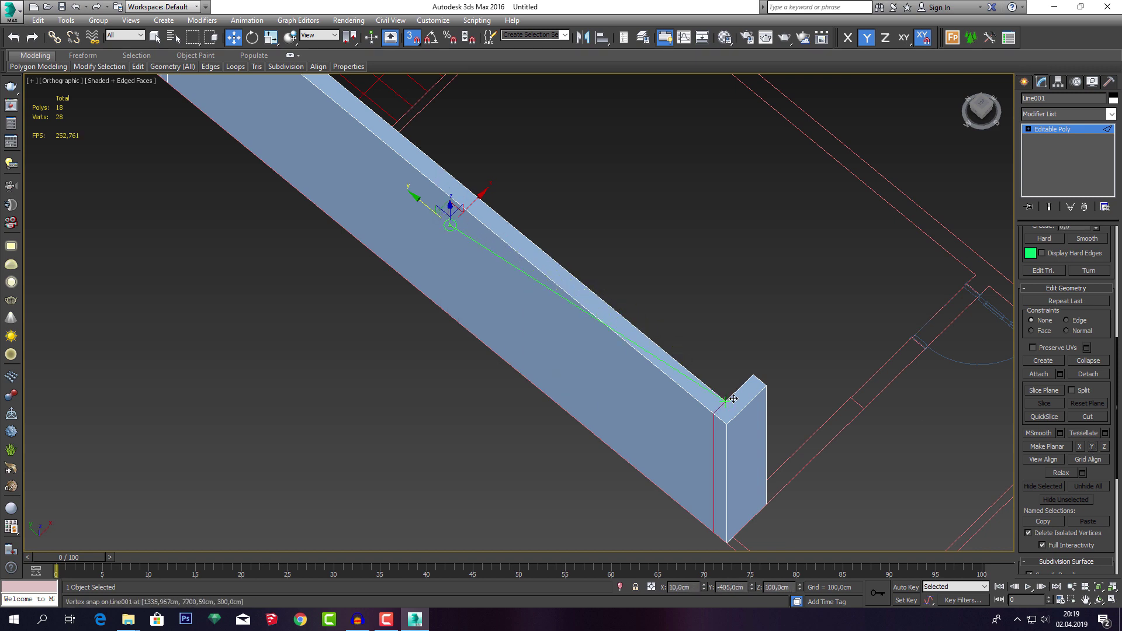
{"action": "mouse_move", "coordinate": [733, 399]}
{"action": "middle_mouse_down", "text": "alt"}
{"action": "mouse_move", "coordinate": [683, 424]}
{"action": "mouse_move", "coordinate": [596, 411]}
{"action": "mouse_move", "coordinate": [729, 424]}
{"action": "middle_mouse_up", "text": "alt"}
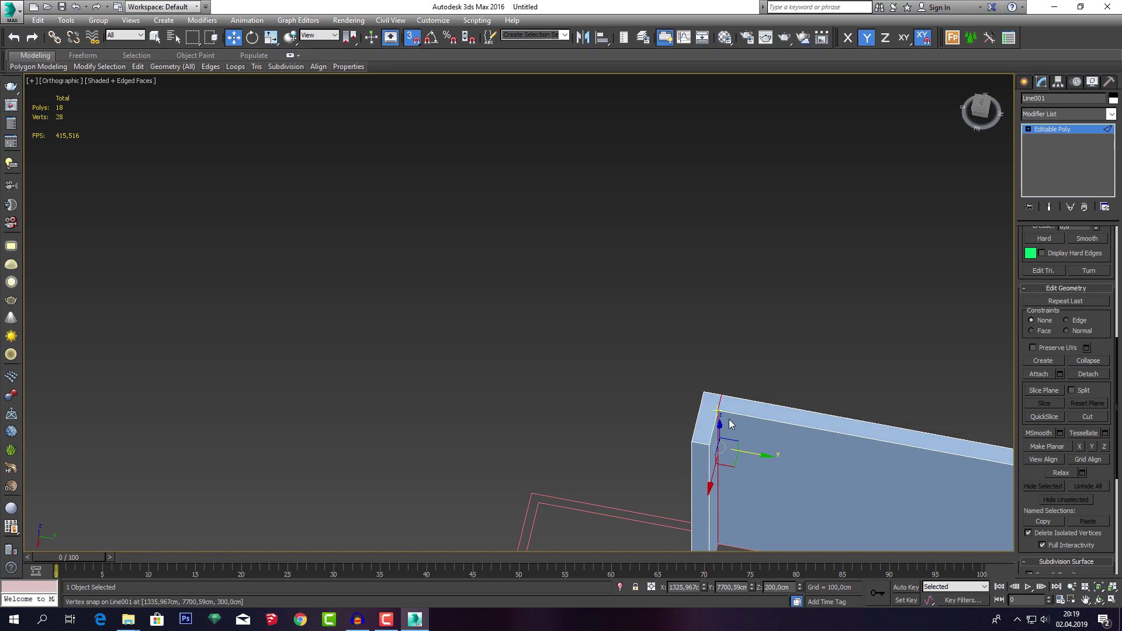
{"action": "scroll", "coordinate": [704, 402], "scroll_direction": "down", "scroll_amount": 3}
{"action": "mouse_move", "coordinate": [812, 440]}
{"action": "middle_mouse_down"}
{"action": "mouse_move", "coordinate": [699, 404]}
{"action": "mouse_move", "coordinate": [701, 373]}
{"action": "mouse_move", "coordinate": [646, 326]}
{"action": "mouse_move", "coordinate": [599, 380]}
{"action": "middle_mouse_up"}
{"action": "scroll", "coordinate": [699, 403], "scroll_direction": "up", "scroll_amount": 3}
{"action": "key", "text": "p"}
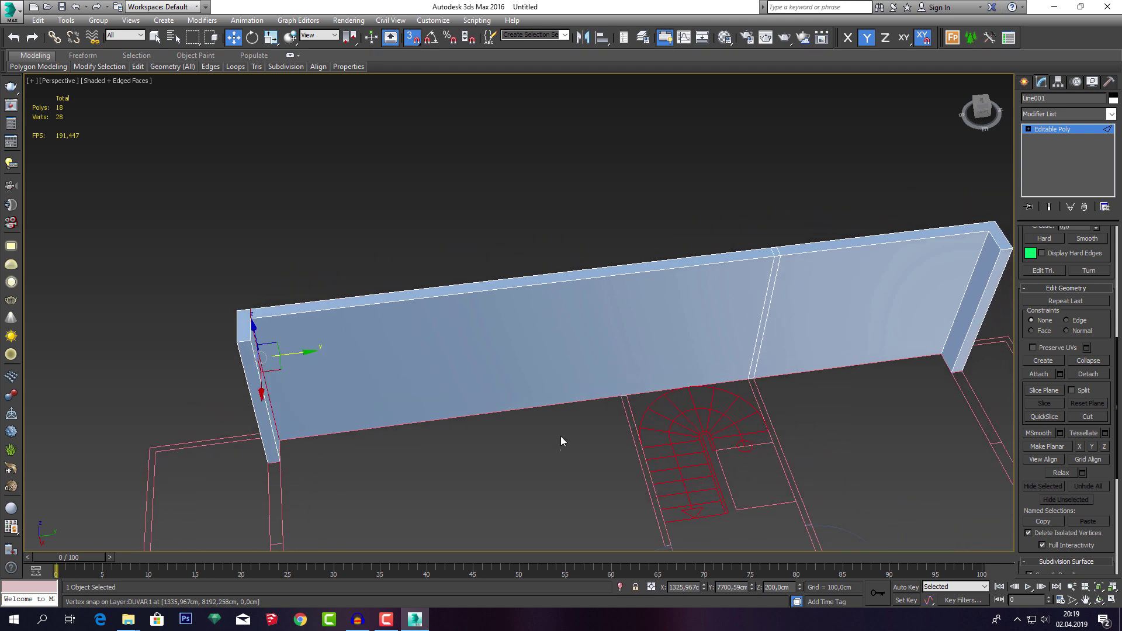
Connect a vertical edge across the long edges and slide it onto the staircase line.
{"action": "left_click_drag", "start_coordinate": [560, 450], "coordinate": [489, 209]}
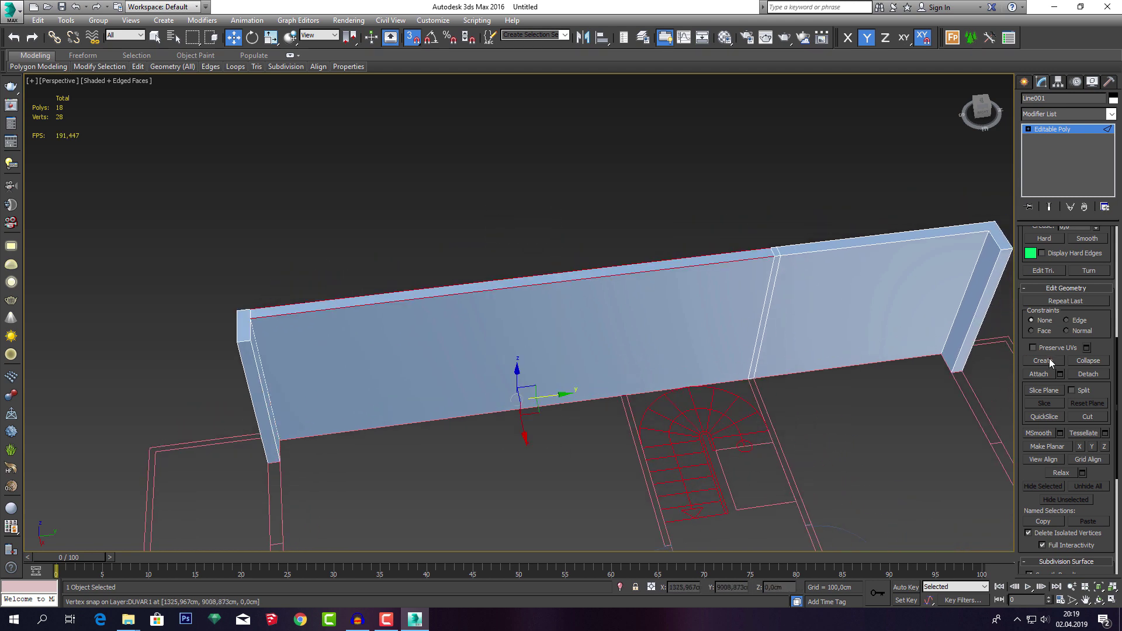
{"action": "scroll", "coordinate": [1090, 314], "scroll_direction": "up", "scroll_amount": 2}
{"action": "scroll", "coordinate": [1090, 314], "scroll_direction": "up", "scroll_amount": 2}
{"action": "scroll", "coordinate": [1064, 292], "scroll_direction": "up", "scroll_amount": 2}
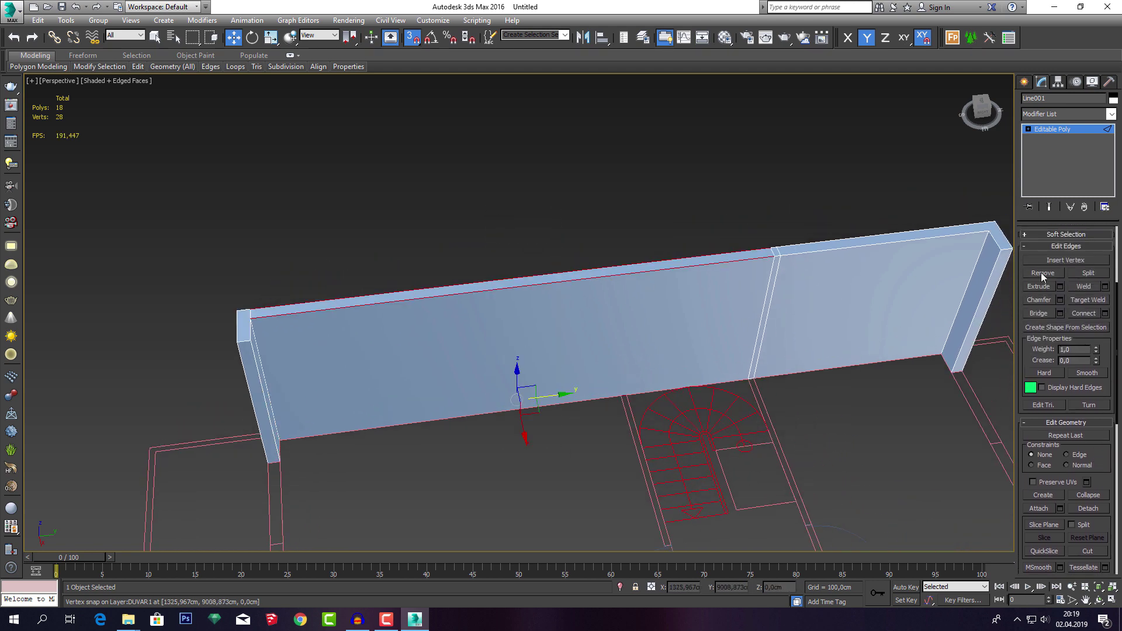
{"action": "left_click", "coordinate": [1090, 314]}
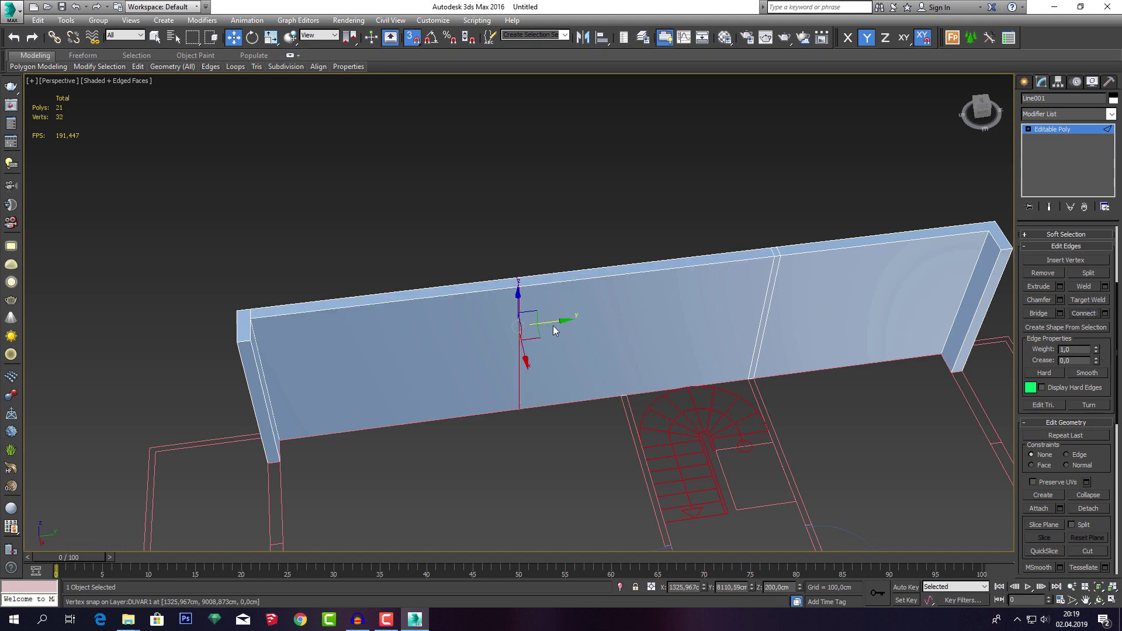
{"action": "left_click_drag", "start_coordinate": [554, 331], "coordinate": [632, 261]}
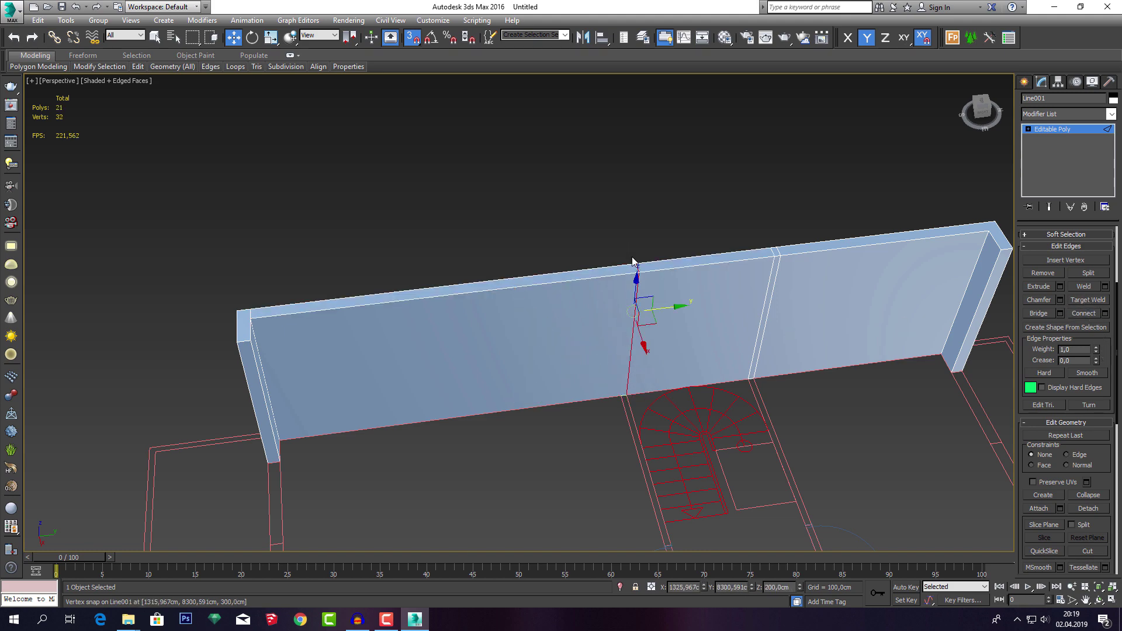
{"action": "mouse_move", "coordinate": [633, 261]}
{"action": "middle_mouse_down", "text": "alt"}
{"action": "mouse_move", "coordinate": [568, 345]}
{"action": "mouse_move", "coordinate": [632, 338]}
{"action": "middle_mouse_up", "text": "alt"}
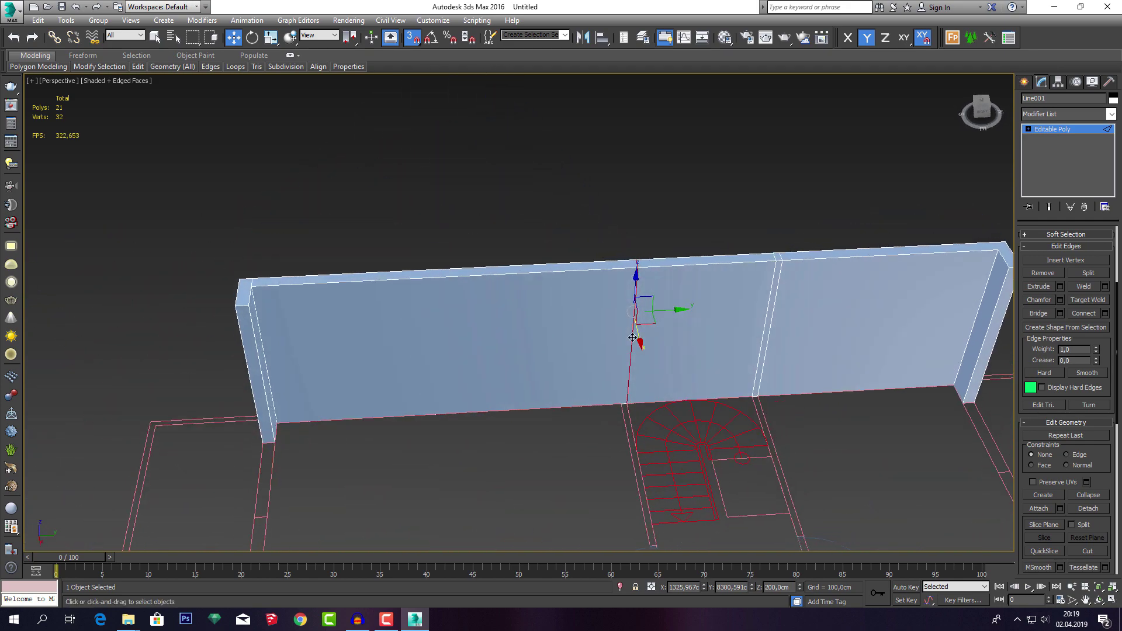
Add a second vertical edge to the left section, lined up with the stairs.
{"action": "left_click", "coordinate": [489, 389]}
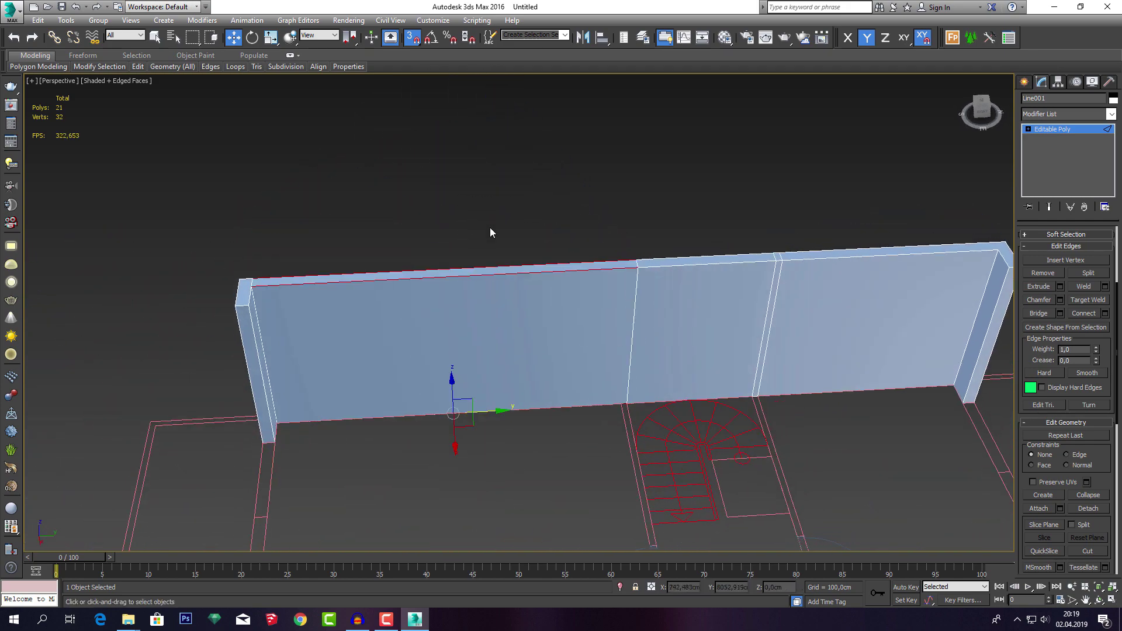
{"action": "left_click", "coordinate": [1085, 315]}
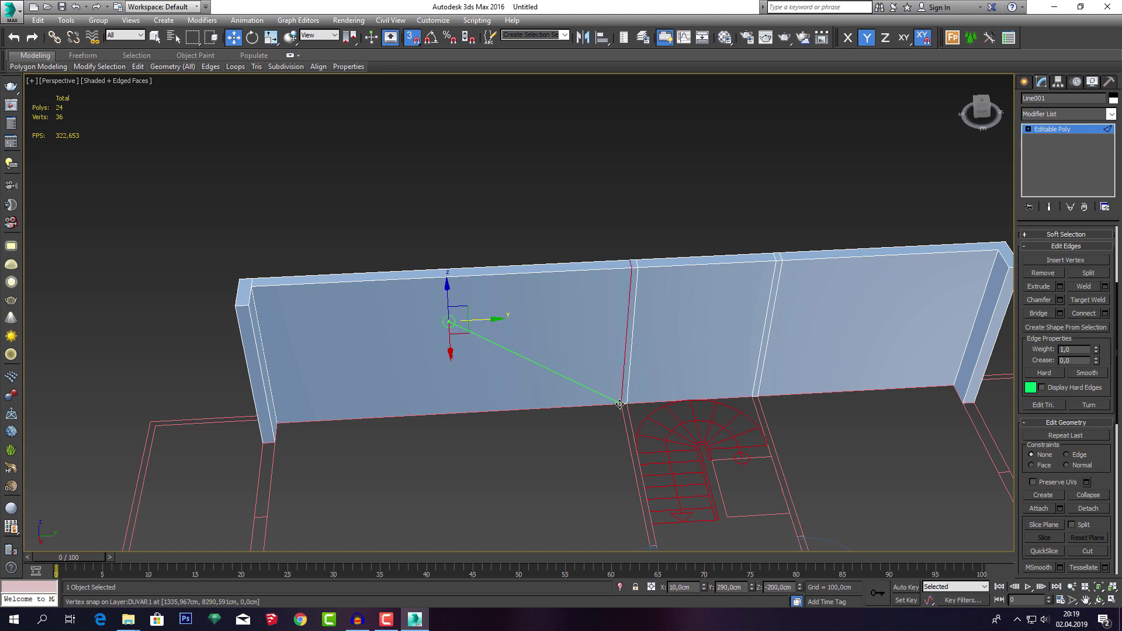
{"action": "left_click_drag", "start_coordinate": [489, 320], "coordinate": [533, 396]}
{"action": "scroll", "coordinate": [534, 396], "scroll_direction": "down", "scroll_amount": 3}
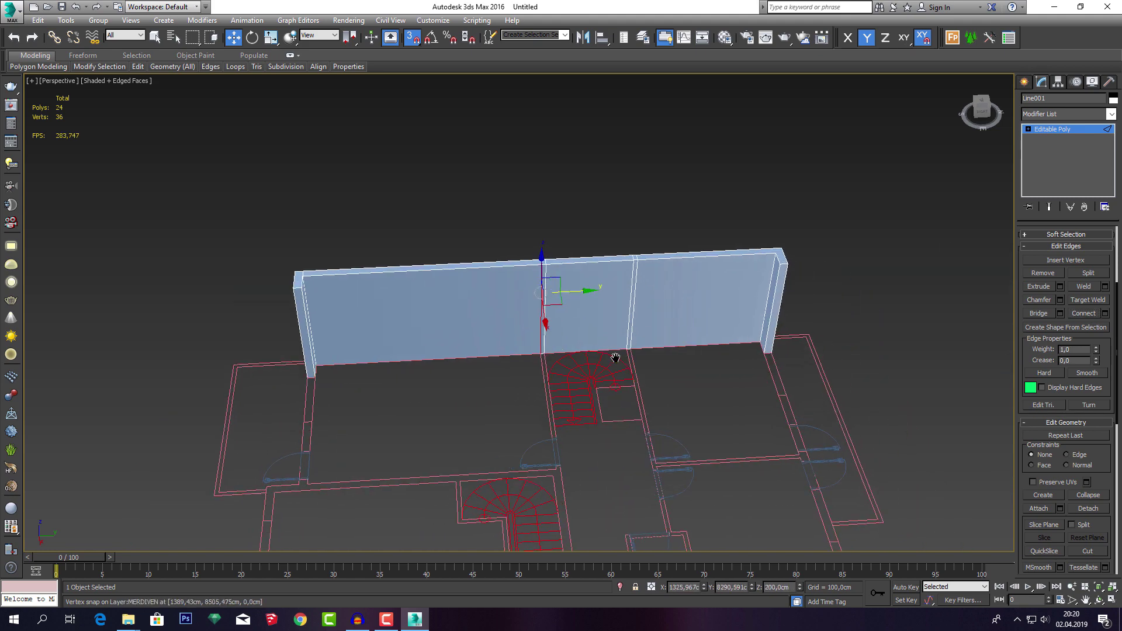
{"action": "middle_click_drag", "start_coordinate": [633, 303], "coordinate": [567, 321]}
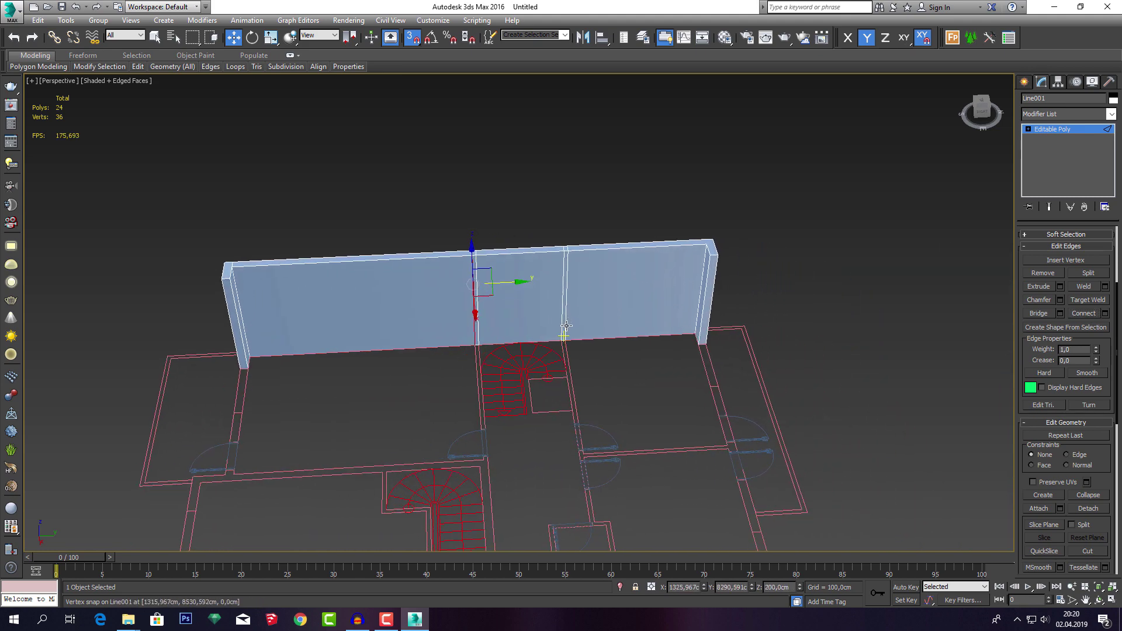
{"action": "scroll", "coordinate": [565, 324], "scroll_direction": "up", "scroll_amount": 2}
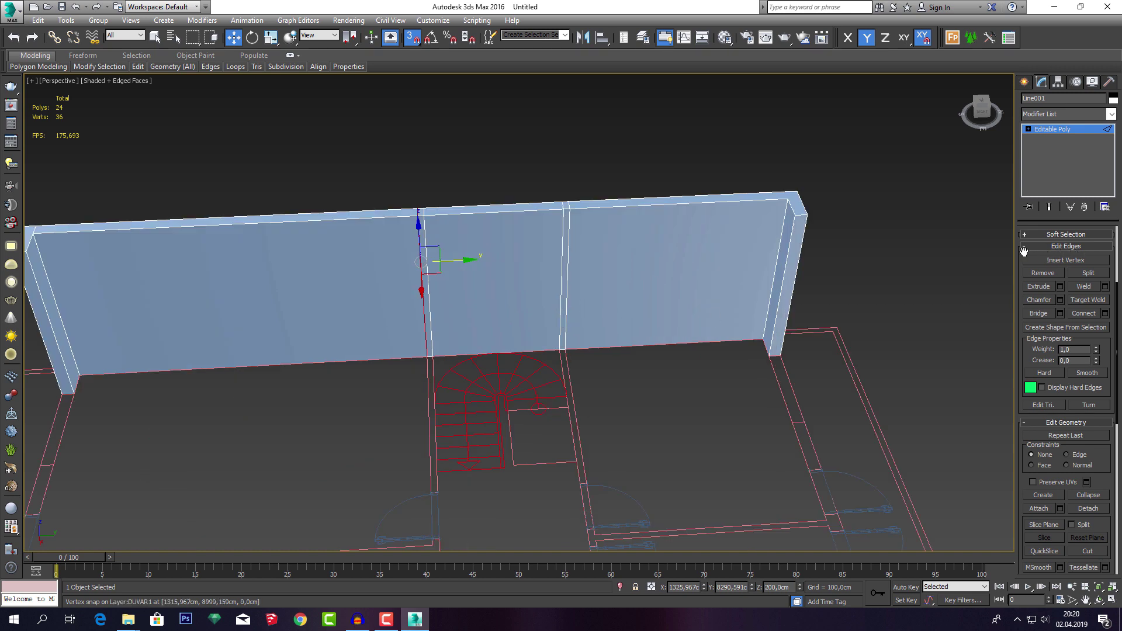
{"action": "left_click_drag", "start_coordinate": [1024, 251], "coordinate": [1062, 438]}
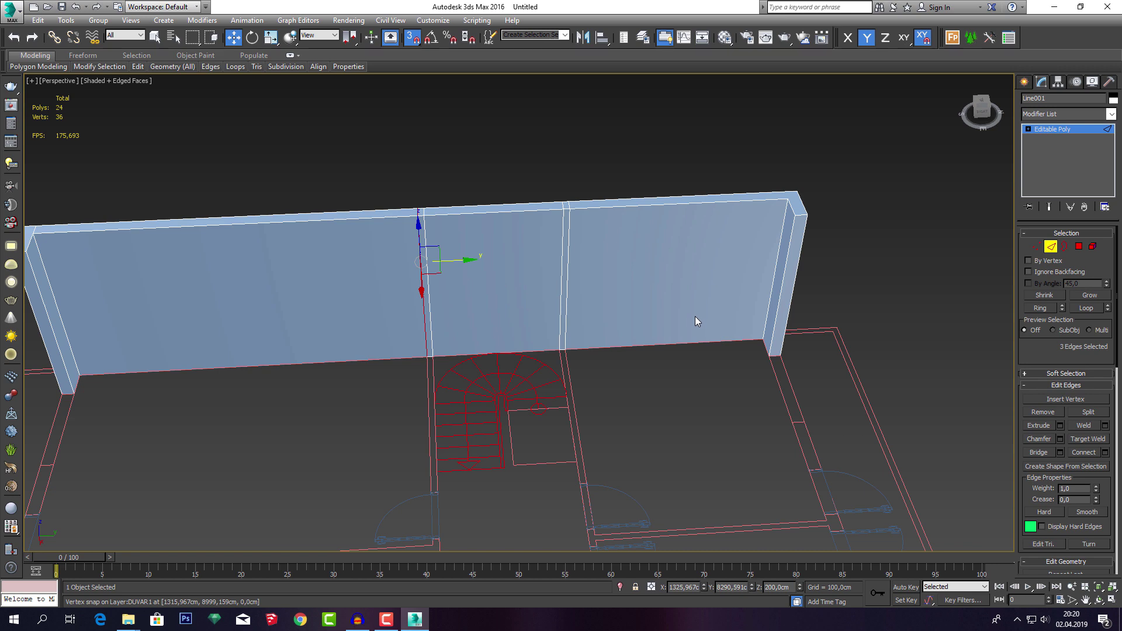
Select both thin wall end faces, trial an extrusion of about 289 cm, then undo it.
{"action": "key", "text": "4"}
{"action": "key", "text": "ctrl+a"}
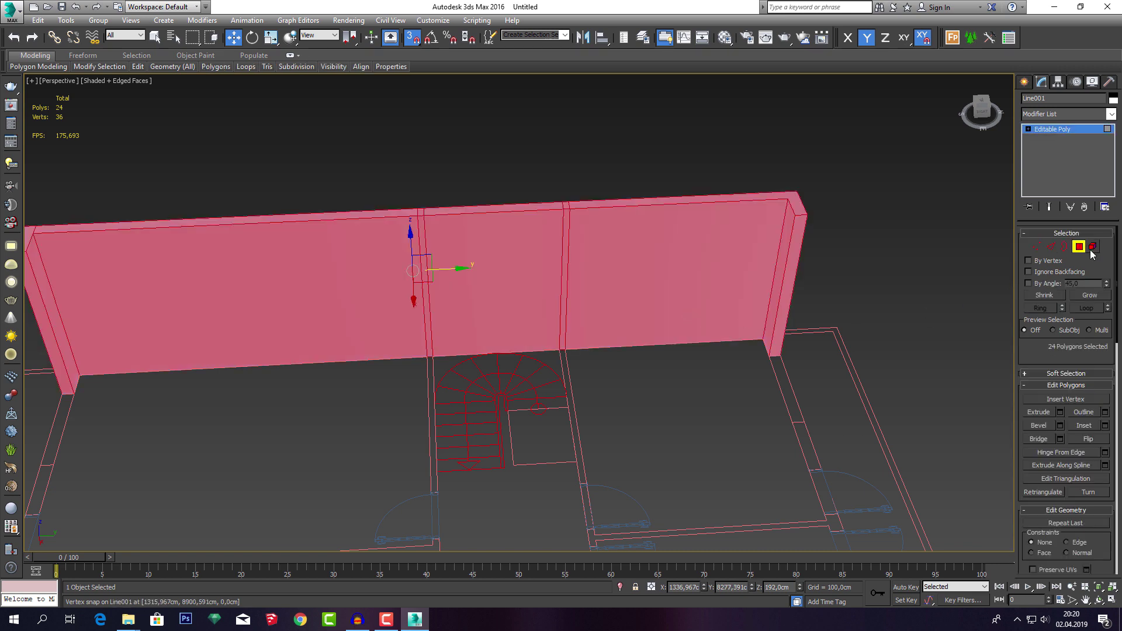
{"action": "left_click", "coordinate": [682, 263]}
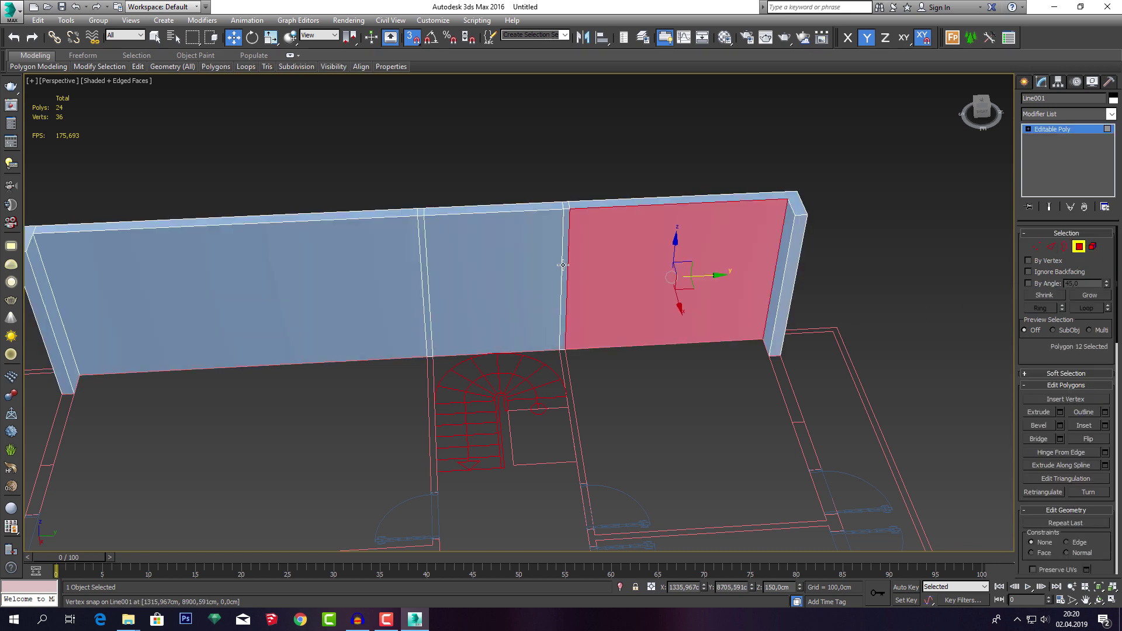
{"action": "left_click", "coordinate": [563, 264]}
{"action": "left_click", "coordinate": [425, 289], "text": "ctrl"}
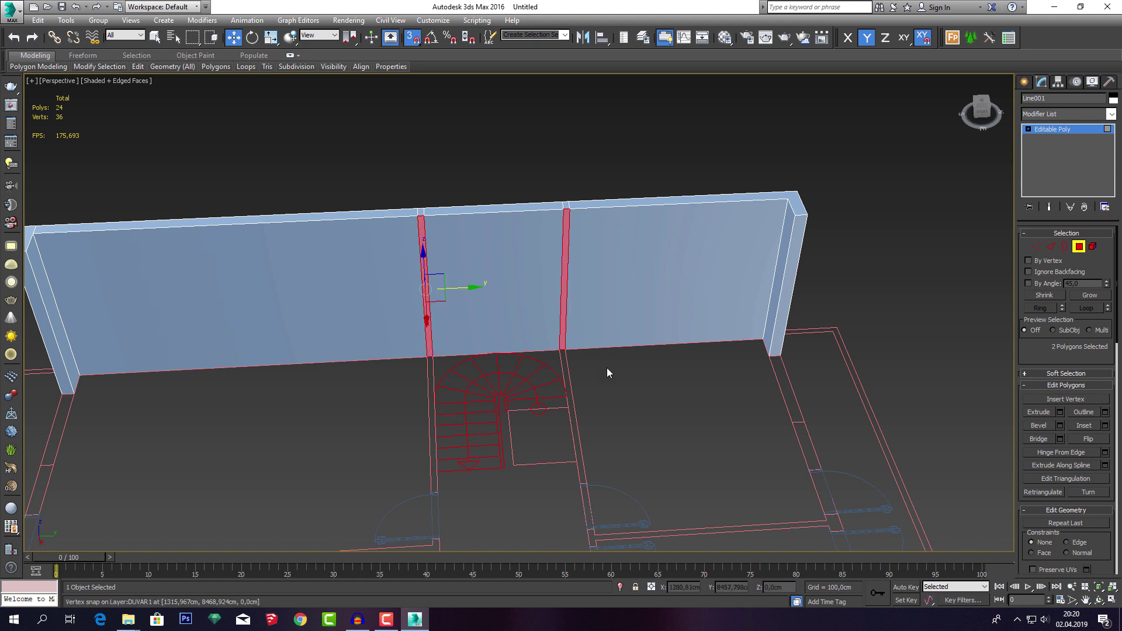
{"action": "left_click", "coordinate": [1059, 413]}
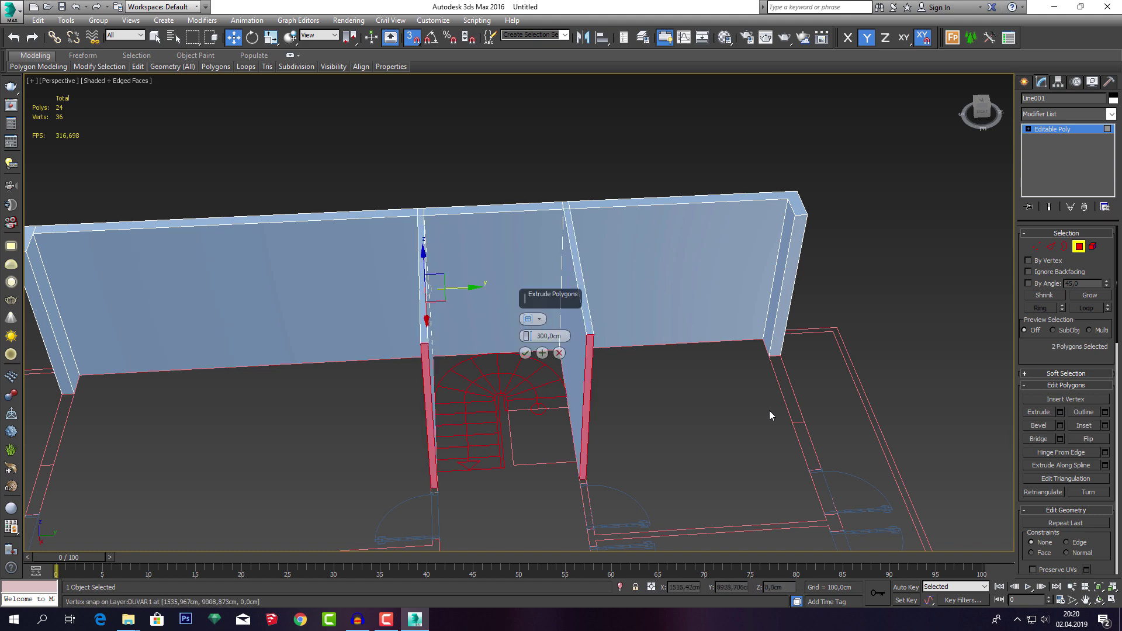
{"action": "middle_click_drag", "start_coordinate": [633, 395], "coordinate": [744, 397], "text": "alt"}
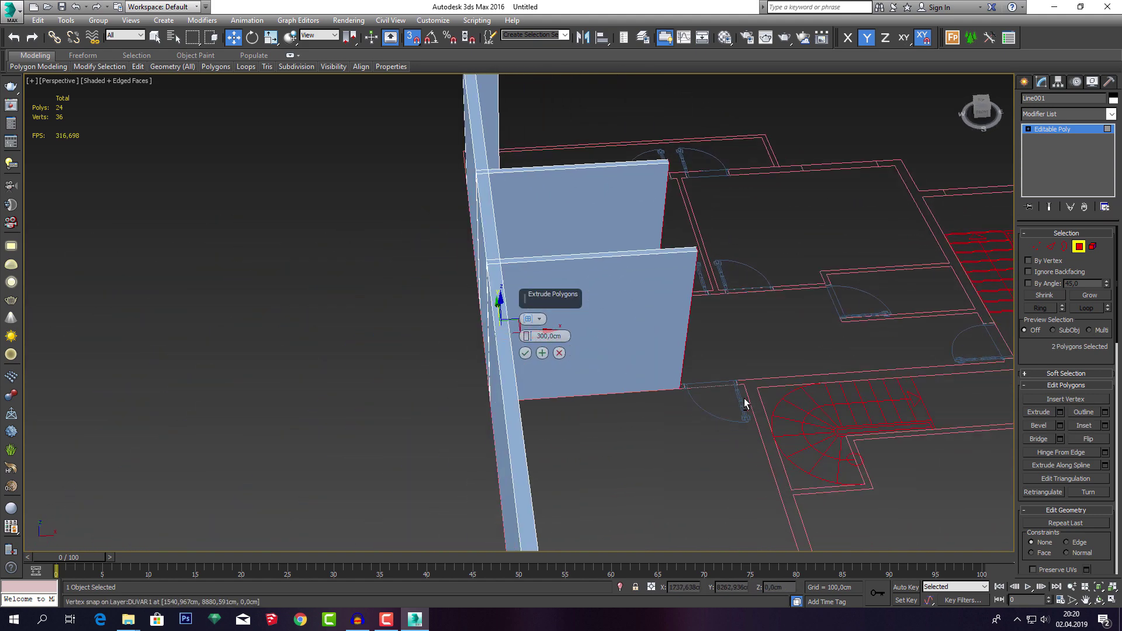
{"action": "mouse_move", "coordinate": [524, 335]}
{"action": "left_mouse_down"}
{"action": "mouse_move", "coordinate": [567, 286]}
{"action": "mouse_move", "coordinate": [578, 401]}
{"action": "mouse_move", "coordinate": [599, 418]}
{"action": "mouse_move", "coordinate": [609, 478]}
{"action": "mouse_move", "coordinate": [593, 388]}
{"action": "left_mouse_up"}
{"action": "left_click", "coordinate": [542, 353]}
{"action": "mouse_move", "coordinate": [689, 288]}
{"action": "middle_mouse_down", "text": "alt"}
{"action": "mouse_move", "coordinate": [623, 281]}
{"action": "mouse_move", "coordinate": [591, 202]}
{"action": "middle_mouse_up", "text": "alt"}
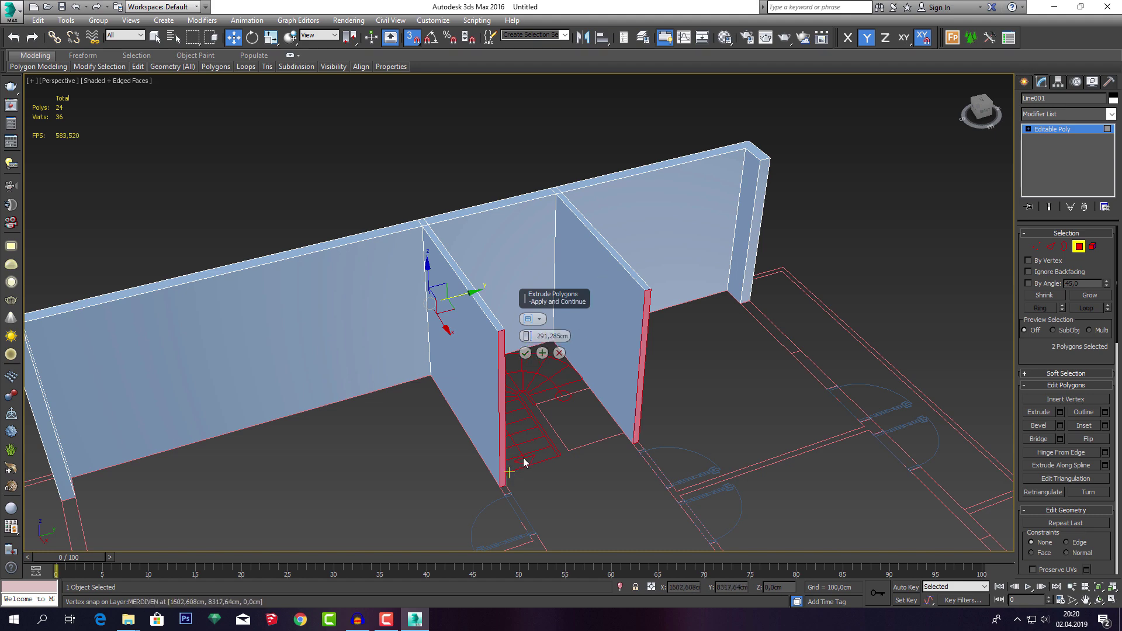
{"action": "left_click", "coordinate": [525, 353]}
{"action": "middle_click_drag", "start_coordinate": [531, 353], "coordinate": [546, 334], "text": "alt"}
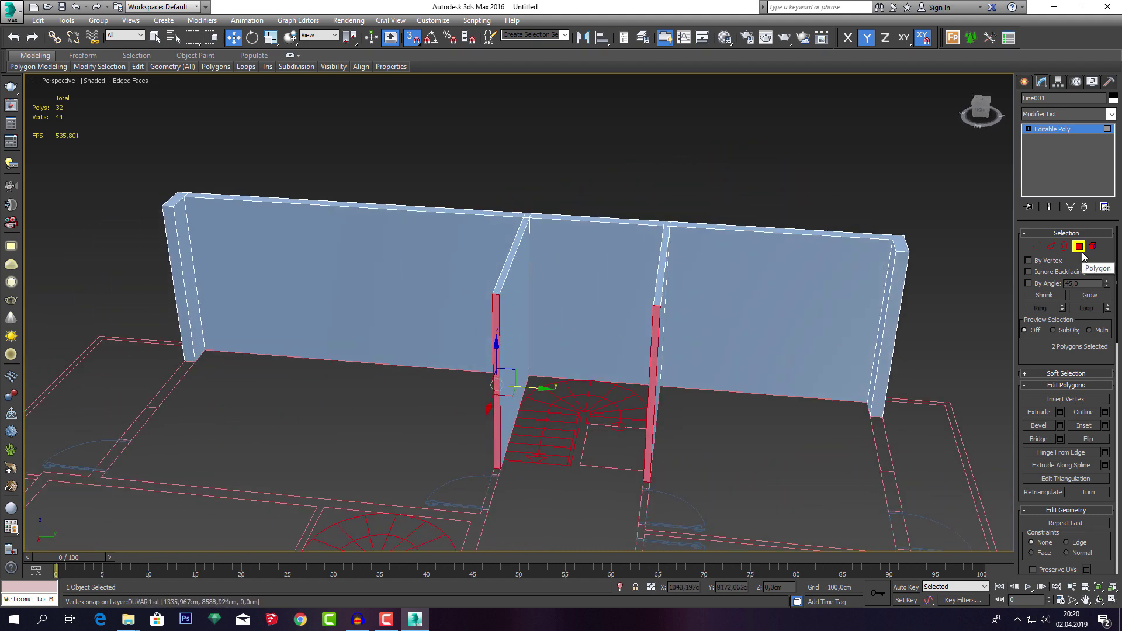
{"action": "key", "text": "ctrl+z"}
Extrude both thin end strips by 291.285 cm into side walls beside the stairs.
{"action": "left_click", "coordinate": [753, 300]}
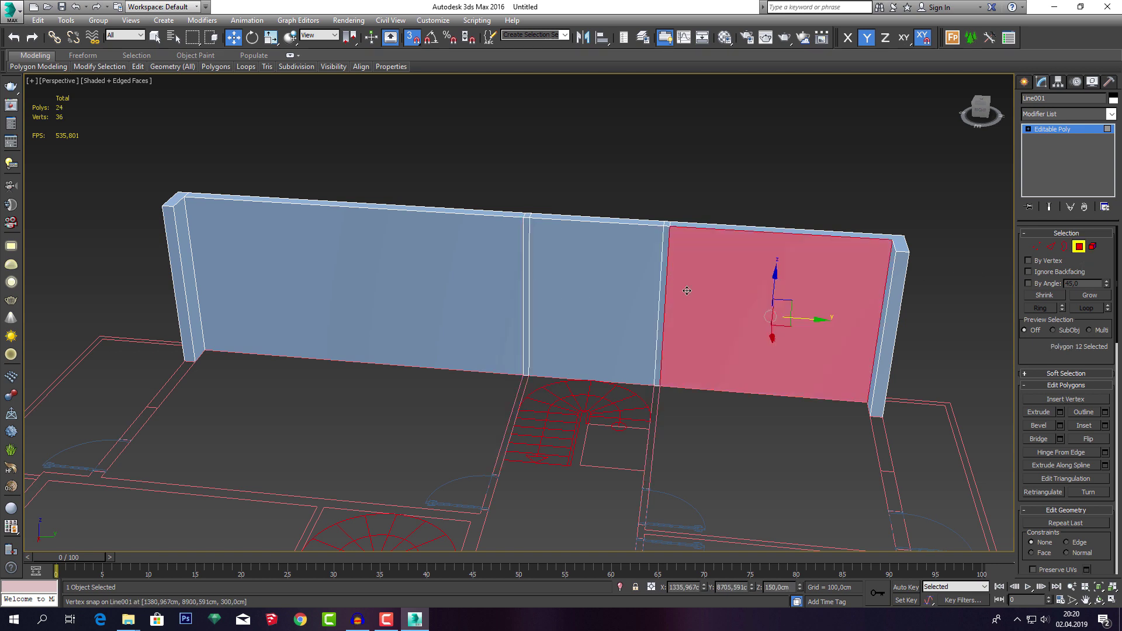
{"action": "left_click", "coordinate": [662, 283]}
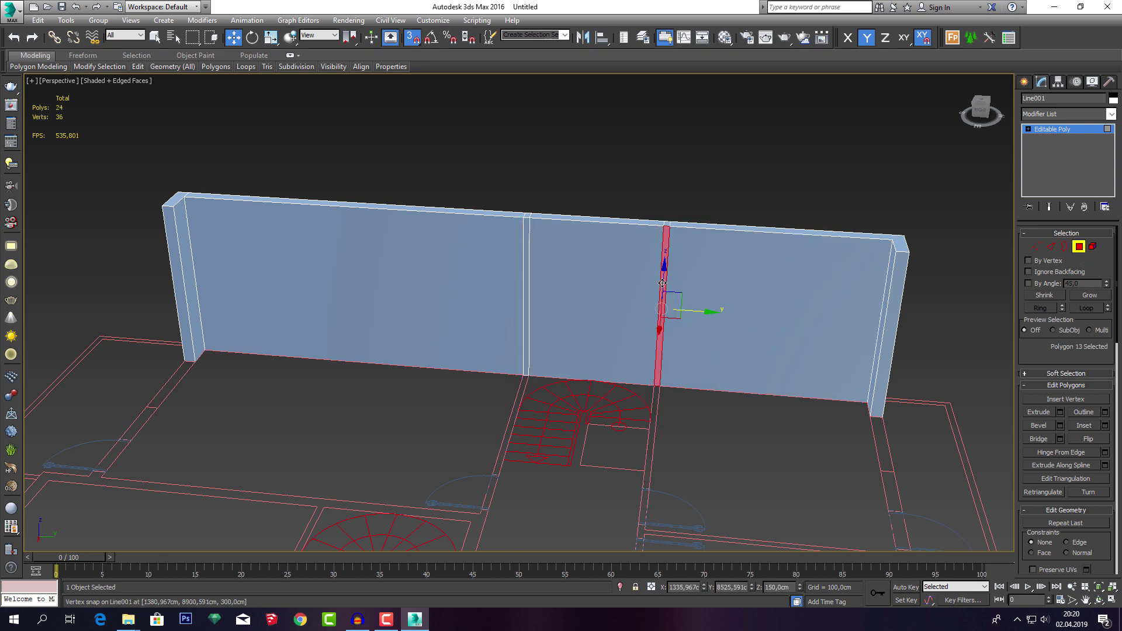
{"action": "left_click", "coordinate": [526, 273], "text": "ctrl"}
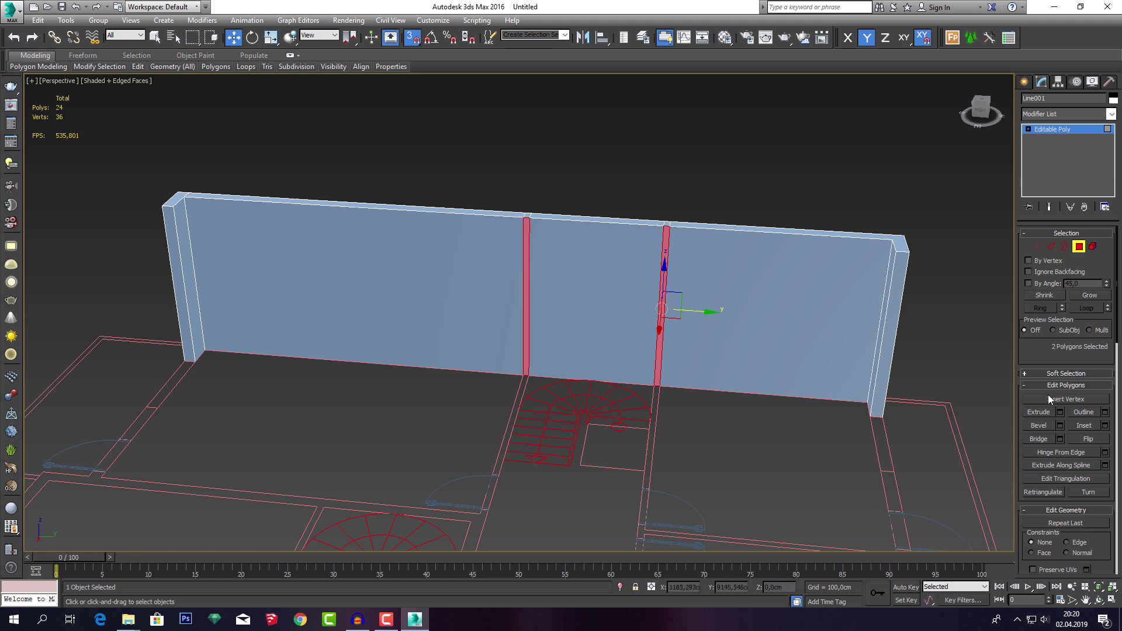
{"action": "left_click", "coordinate": [1060, 412]}
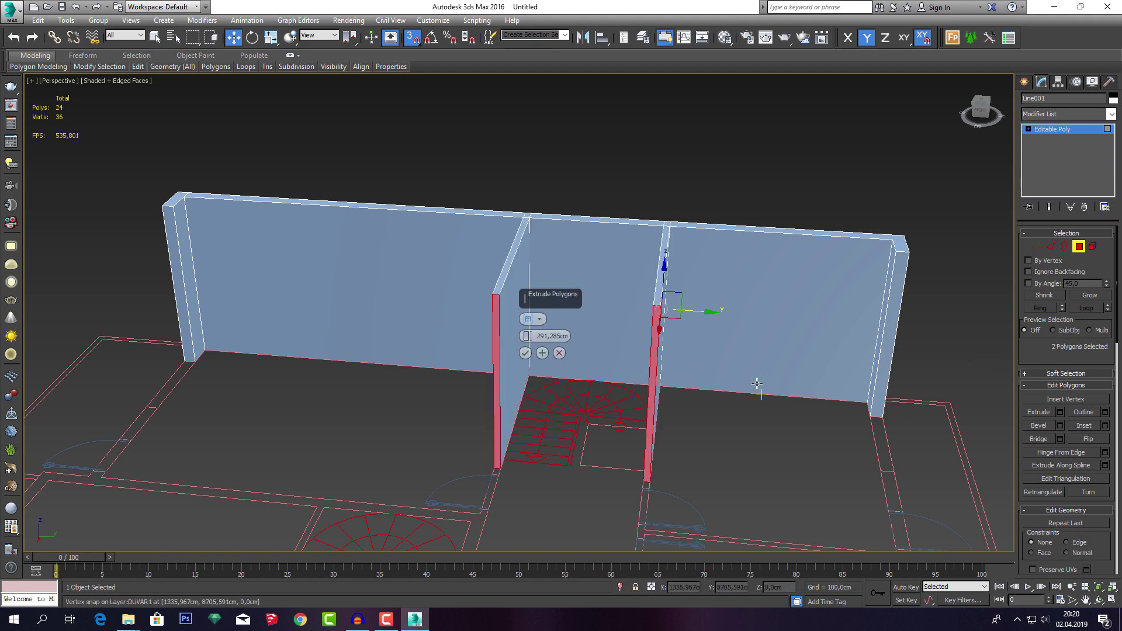
{"action": "mouse_move", "coordinate": [756, 384]}
{"action": "middle_mouse_down", "text": "alt"}
{"action": "mouse_move", "coordinate": [795, 382]}
{"action": "mouse_move", "coordinate": [806, 401]}
{"action": "mouse_move", "coordinate": [713, 405]}
{"action": "middle_mouse_up", "text": "alt"}
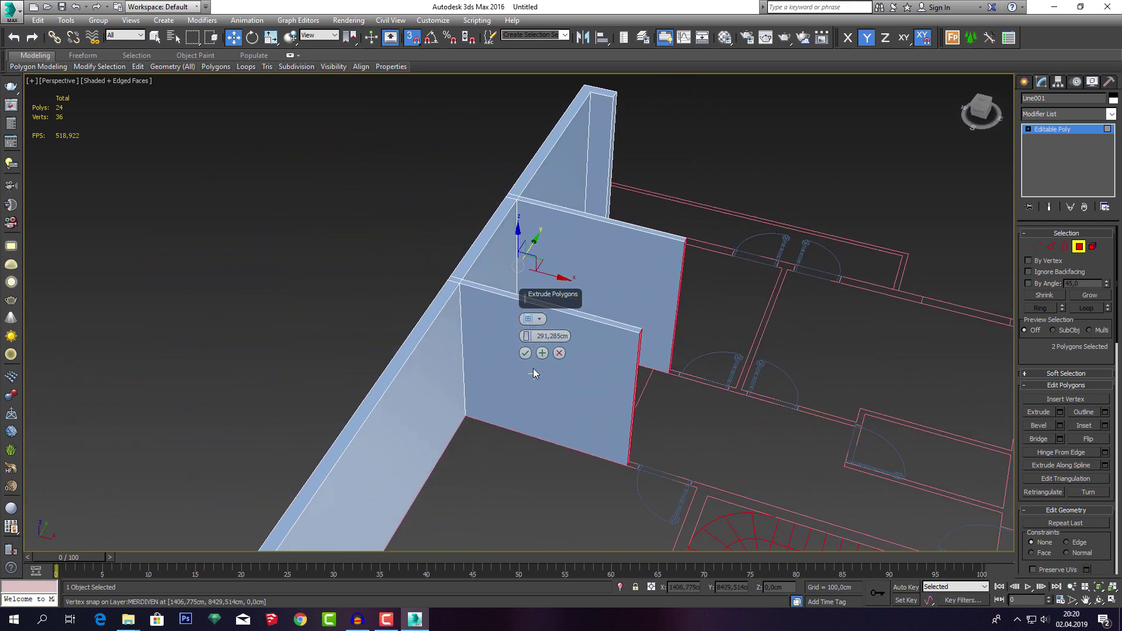
{"action": "left_click", "coordinate": [525, 353]}
{"action": "mouse_move", "coordinate": [702, 363]}
{"action": "middle_mouse_down", "text": "alt"}
{"action": "mouse_move", "coordinate": [626, 351]}
{"action": "mouse_move", "coordinate": [674, 372]}
{"action": "mouse_move", "coordinate": [707, 359]}
{"action": "middle_mouse_up", "text": "alt"}
{"action": "left_click_drag", "start_coordinate": [700, 314], "coordinate": [692, 374]}
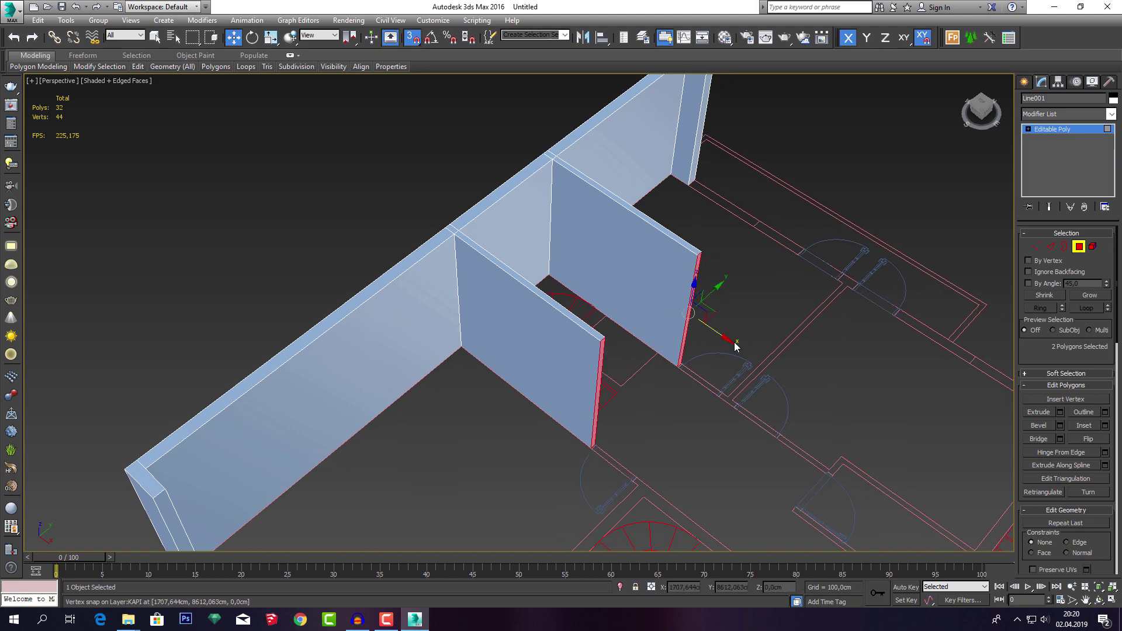
{"action": "mouse_move", "coordinate": [694, 374]}
{"action": "middle_mouse_down", "text": "alt"}
{"action": "mouse_move", "coordinate": [657, 332]}
{"action": "mouse_move", "coordinate": [591, 329]}
{"action": "mouse_move", "coordinate": [640, 355]}
{"action": "mouse_move", "coordinate": [665, 443]}
{"action": "middle_mouse_up", "text": "alt"}
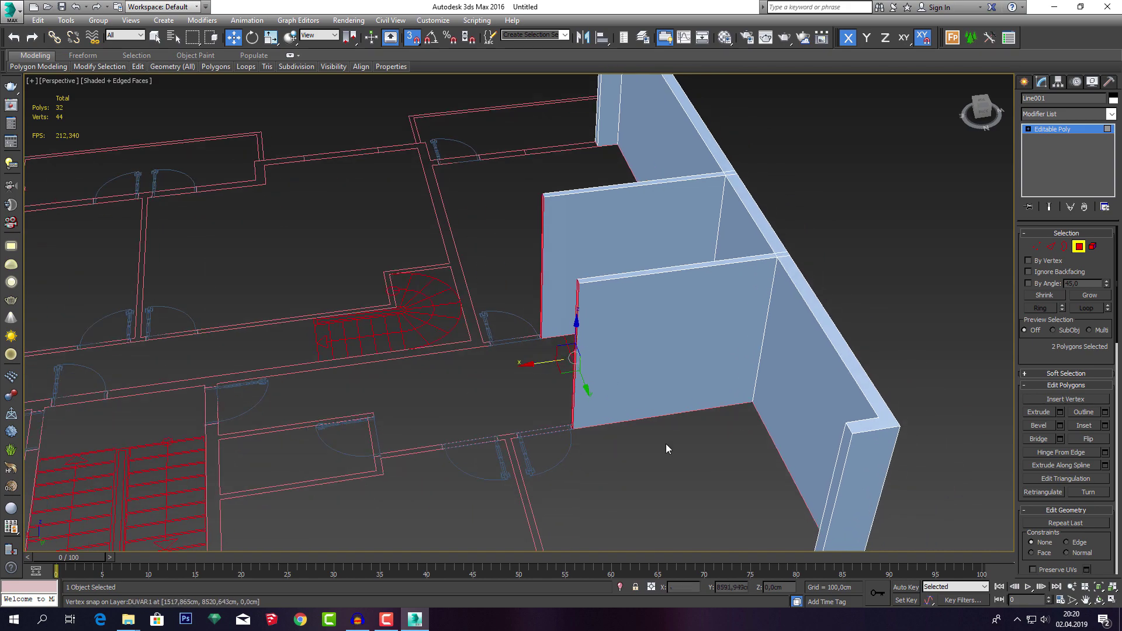
Clear the polygon selection and orbit so the walls run diagonally in view.
{"action": "left_click", "coordinate": [652, 416]}
{"action": "scroll", "coordinate": [626, 355], "scroll_direction": "down", "scroll_amount": 5}
{"action": "scroll", "coordinate": [646, 367], "scroll_direction": "up", "scroll_amount": 2}
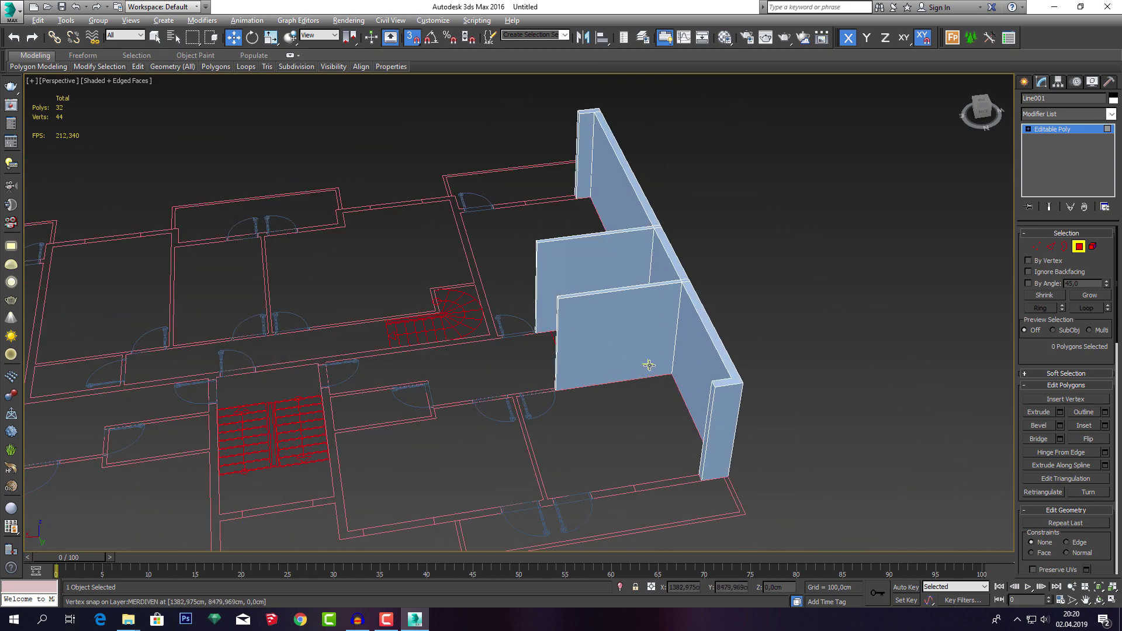
{"action": "mouse_move", "coordinate": [646, 368]}
{"action": "middle_mouse_down", "text": "alt"}
{"action": "mouse_move", "coordinate": [752, 358]}
{"action": "mouse_move", "coordinate": [776, 308]}
{"action": "middle_mouse_up", "text": "alt"}
{"action": "scroll", "coordinate": [655, 325], "scroll_direction": "up", "scroll_amount": 2}
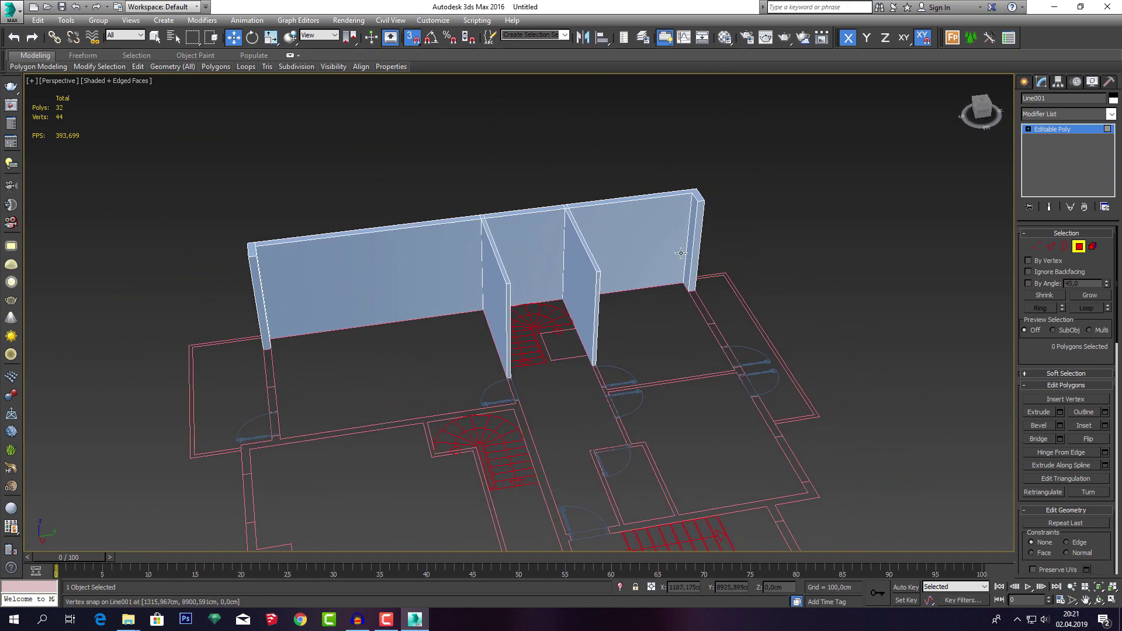
{"action": "scroll", "coordinate": [685, 256], "scroll_direction": "up", "scroll_amount": 2}
{"action": "scroll", "coordinate": [693, 258], "scroll_direction": "down", "scroll_amount": 2}
{"action": "scroll", "coordinate": [666, 274], "scroll_direction": "down", "scroll_amount": 2}
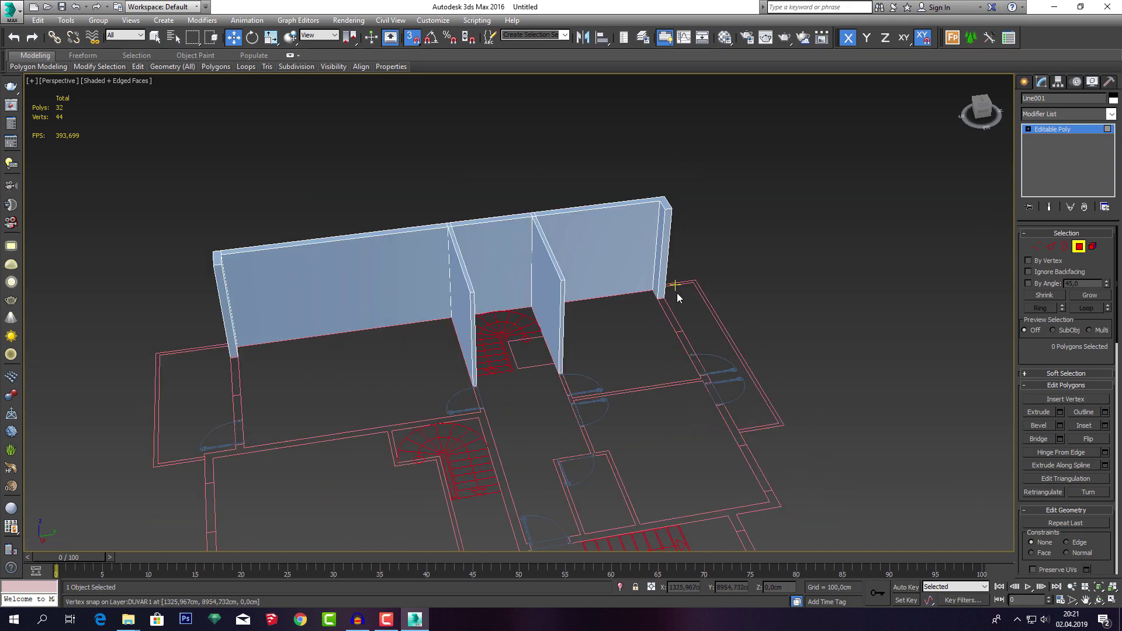
{"action": "mouse_move", "coordinate": [676, 293]}
{"action": "middle_mouse_down", "text": "alt"}
{"action": "mouse_move", "coordinate": [734, 315]}
{"action": "mouse_move", "coordinate": [696, 311]}
{"action": "middle_mouse_up", "text": "alt"}
{"action": "scroll", "coordinate": [647, 280], "scroll_direction": "up", "scroll_amount": 2}
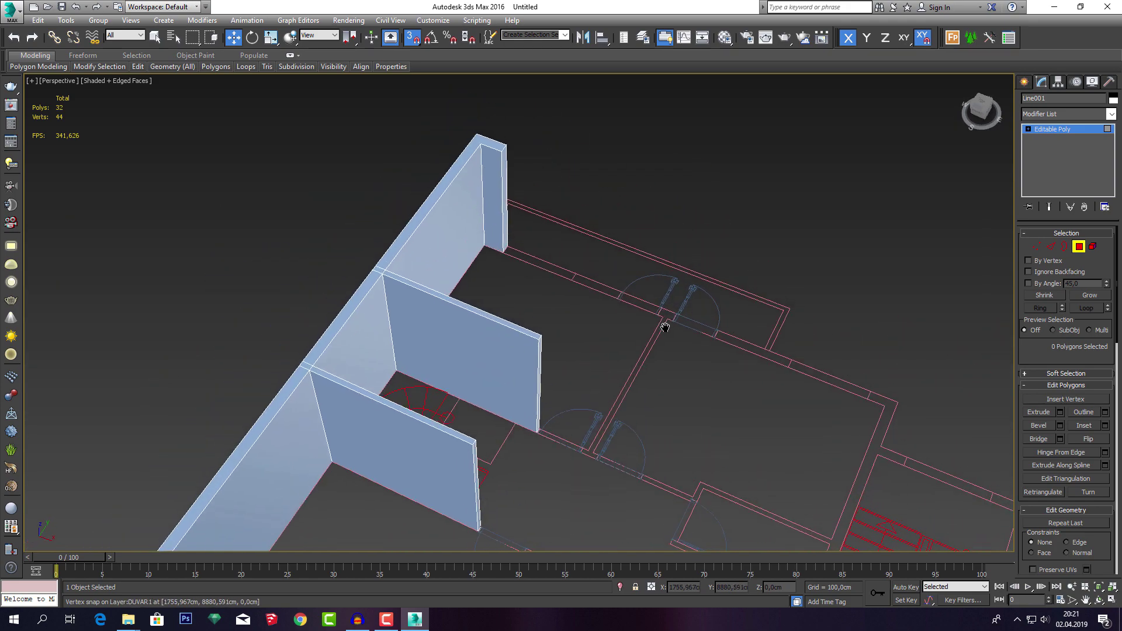
{"action": "scroll", "coordinate": [507, 244], "scroll_direction": "up", "scroll_amount": 1}
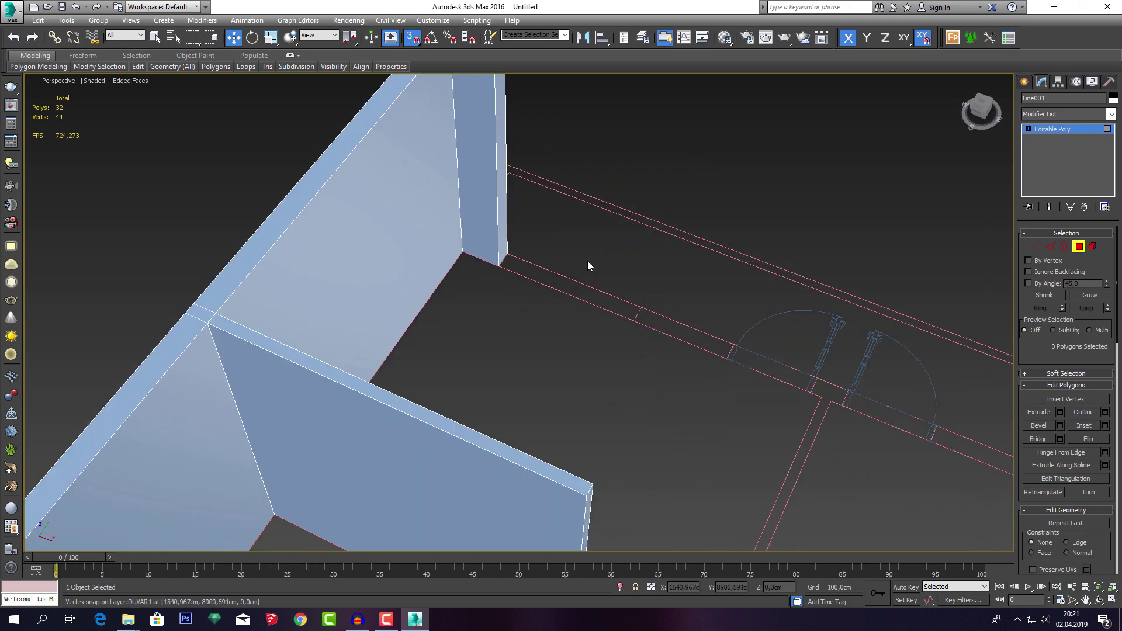
Extrude the long wall's end face and snap it onto the plan corner.
{"action": "left_click", "coordinate": [500, 217]}
{"action": "scroll", "coordinate": [513, 225], "scroll_direction": "down", "scroll_amount": 2}
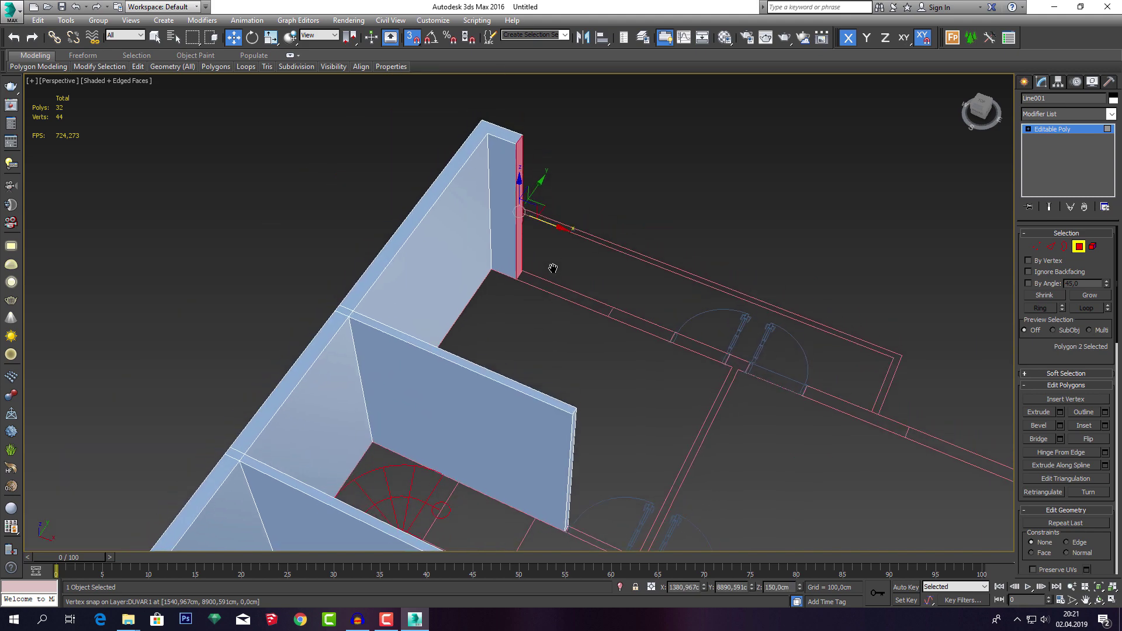
{"action": "left_click", "coordinate": [1060, 413]}
{"action": "left_click", "coordinate": [525, 354]}
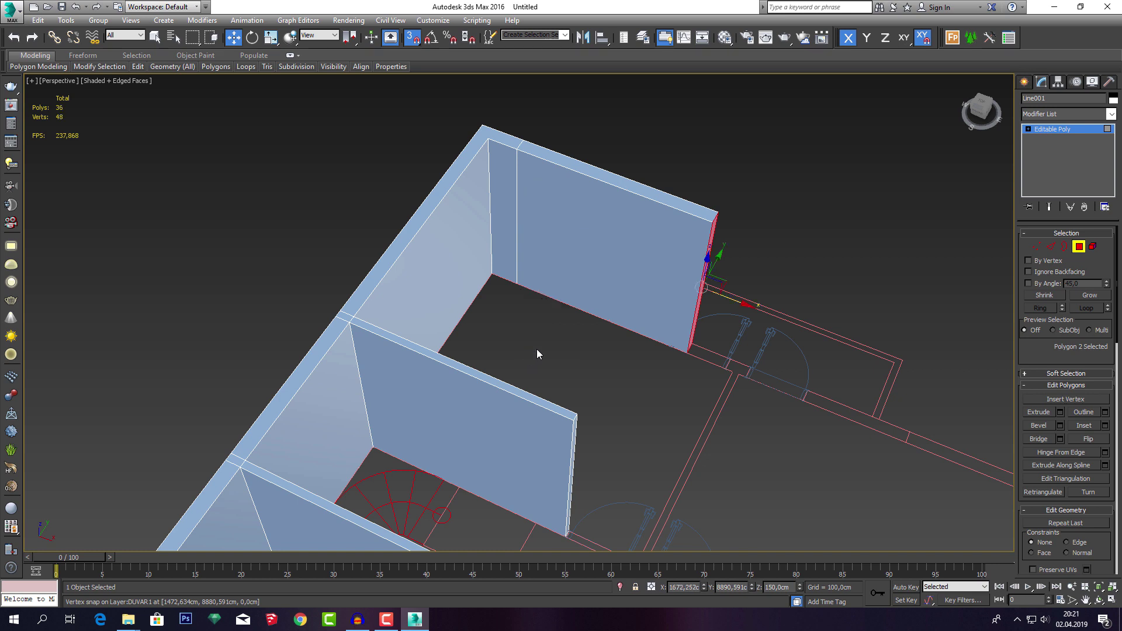
{"action": "mouse_move", "coordinate": [701, 287]}
{"action": "left_mouse_down"}
{"action": "mouse_move", "coordinate": [648, 335]}
{"action": "mouse_move", "coordinate": [604, 319]}
{"action": "left_mouse_up"}
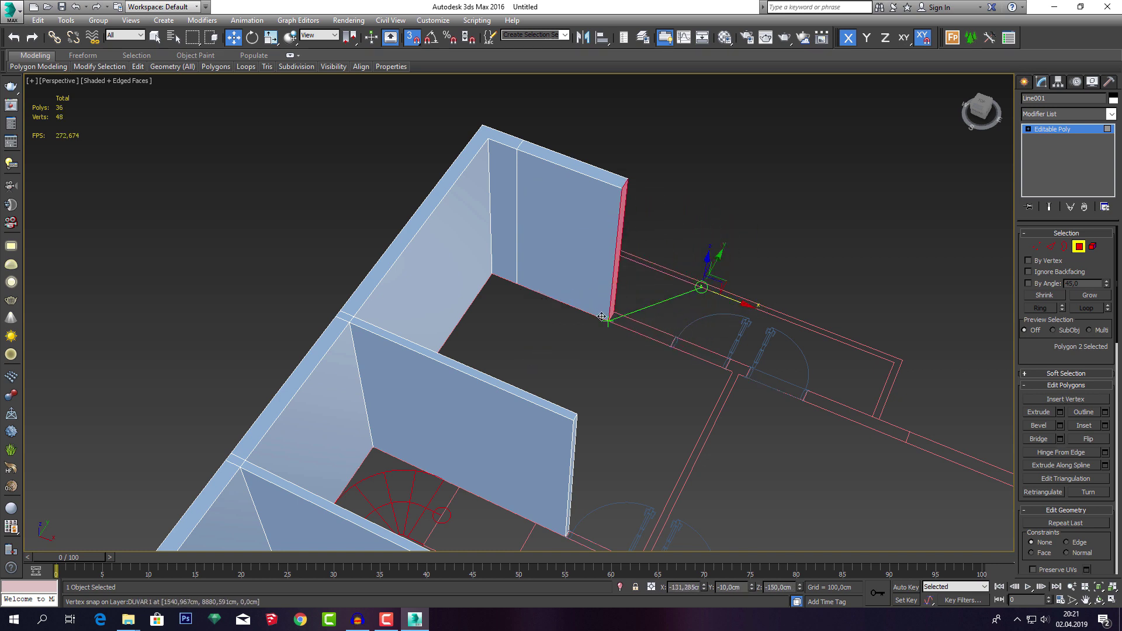
Extrude another wall segment and align its end with the door opening edge.
{"action": "scroll", "coordinate": [607, 319], "scroll_direction": "up", "scroll_amount": 4}
{"action": "scroll", "coordinate": [611, 321], "scroll_direction": "up", "scroll_amount": 1}
{"action": "scroll", "coordinate": [611, 321], "scroll_direction": "down", "scroll_amount": 1}
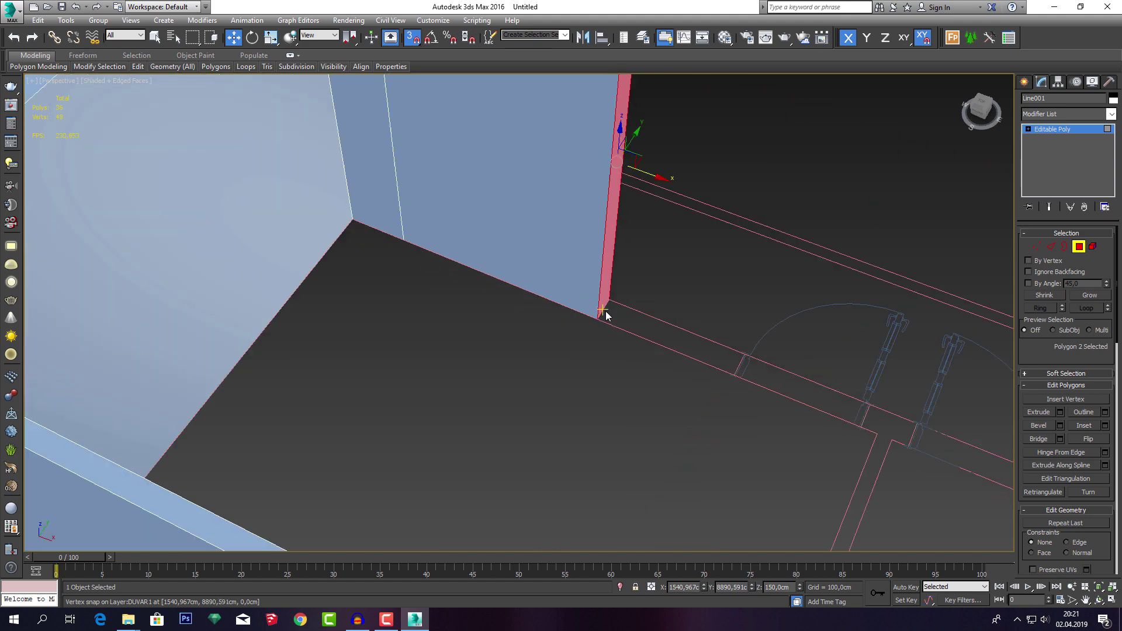
{"action": "scroll", "coordinate": [564, 277], "scroll_direction": "down", "scroll_amount": 1}
{"action": "scroll", "coordinate": [622, 272], "scroll_direction": "down", "scroll_amount": 2}
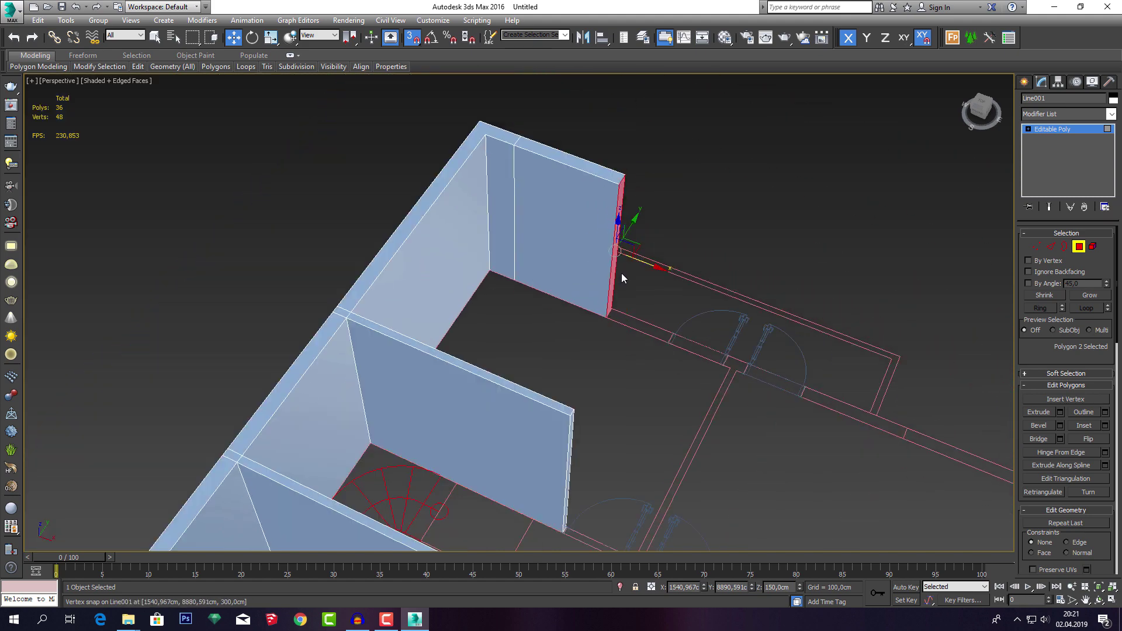
{"action": "scroll", "coordinate": [524, 280], "scroll_direction": "down", "scroll_amount": 1}
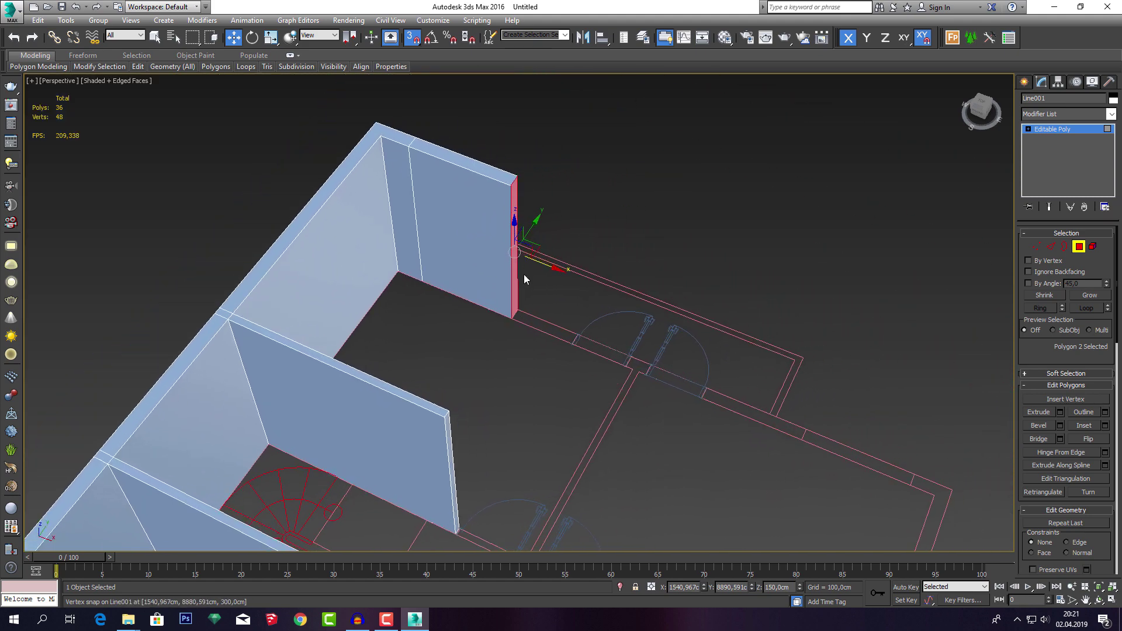
{"action": "left_click", "coordinate": [1060, 412]}
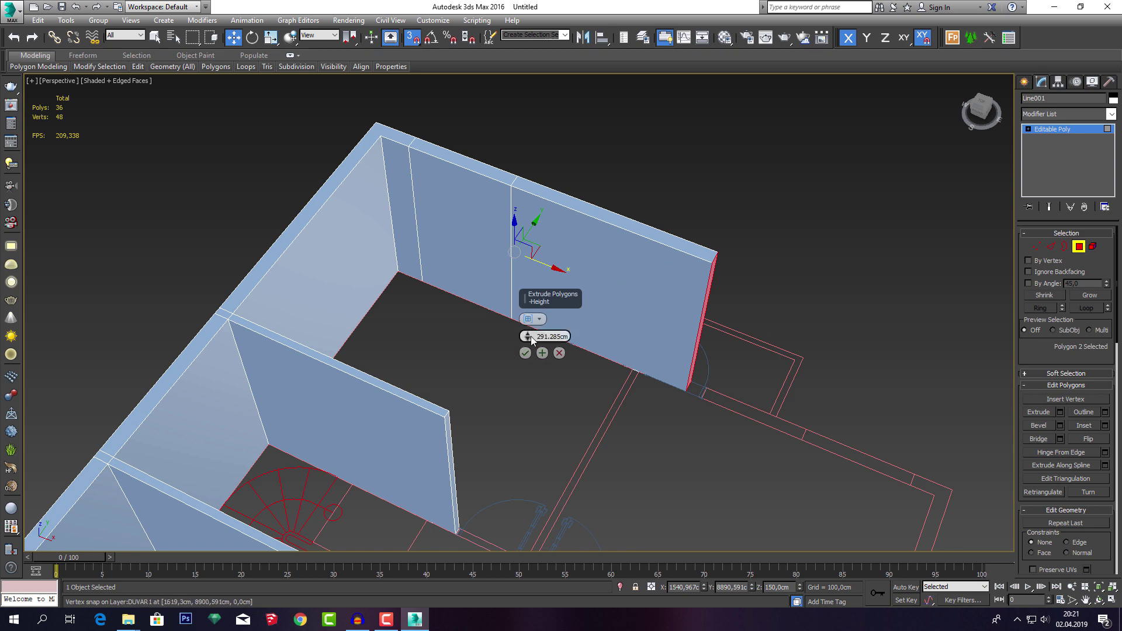
{"action": "left_click_drag", "start_coordinate": [530, 339], "coordinate": [609, 580]}
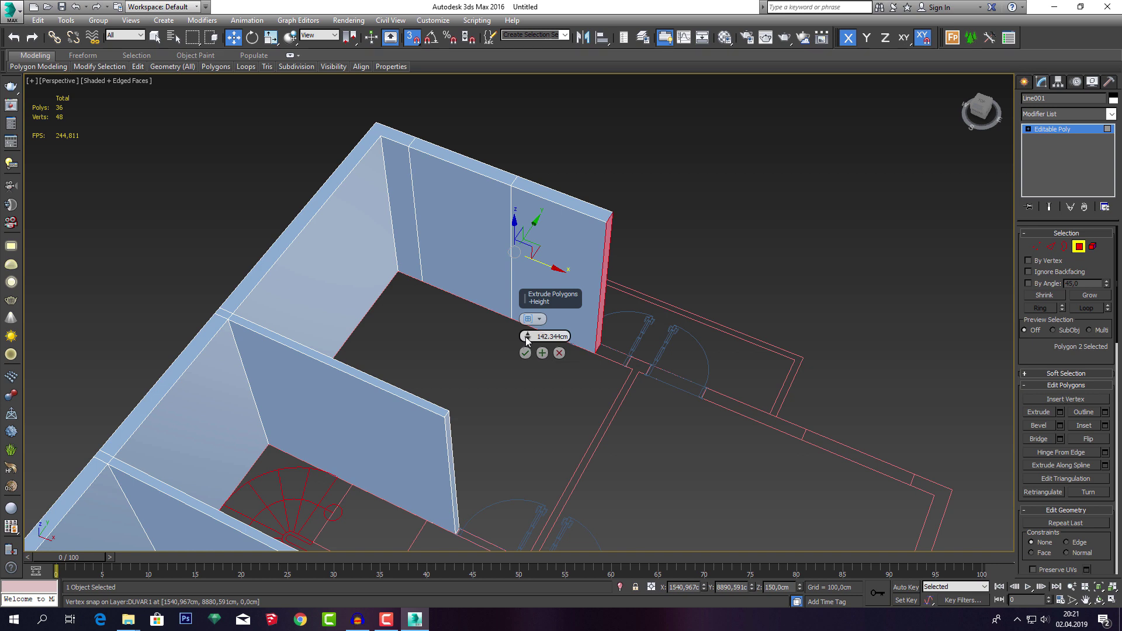
{"action": "mouse_move", "coordinate": [527, 338]}
{"action": "left_mouse_down"}
{"action": "mouse_move", "coordinate": [505, 175]}
{"action": "mouse_move", "coordinate": [515, 8]}
{"action": "left_mouse_up"}
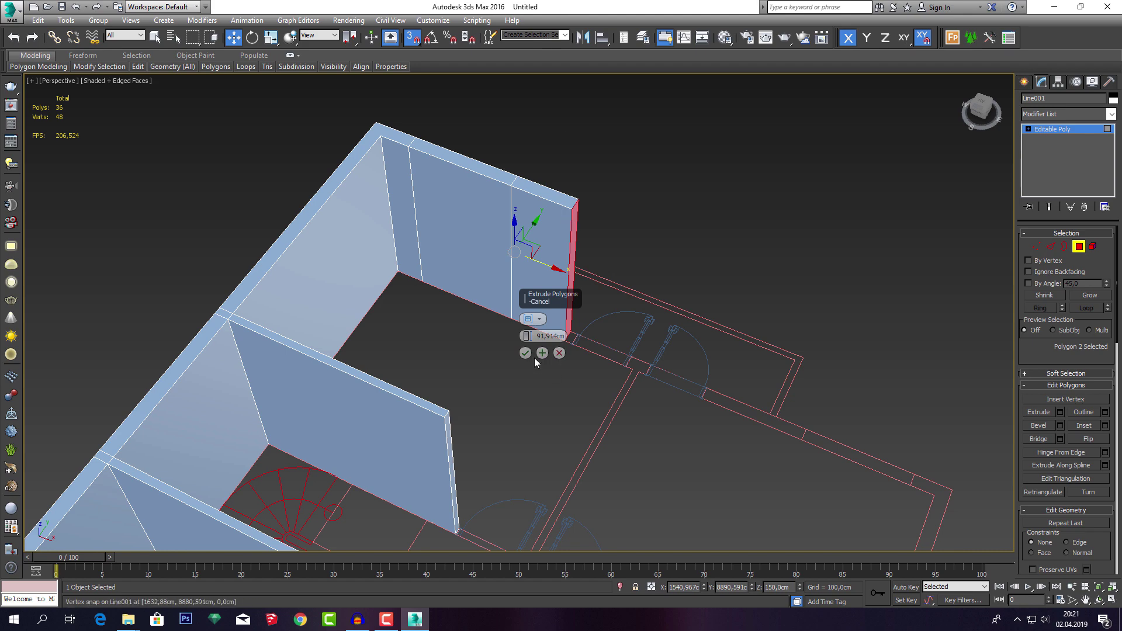
{"action": "left_click", "coordinate": [524, 353]}
{"action": "scroll", "coordinate": [596, 314], "scroll_direction": "up", "scroll_amount": 4}
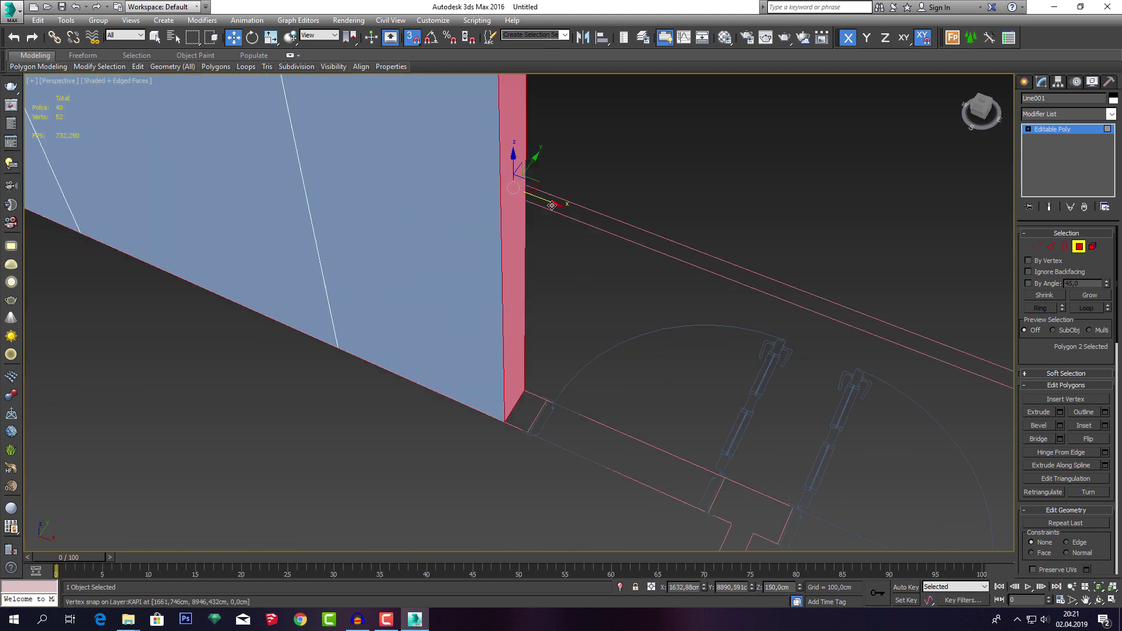
{"action": "left_click_drag", "start_coordinate": [551, 205], "coordinate": [530, 419]}
Extrude the wall end once more and snap the end polygon to a plan vertex.
{"action": "scroll", "coordinate": [529, 374], "scroll_direction": "down", "scroll_amount": 4}
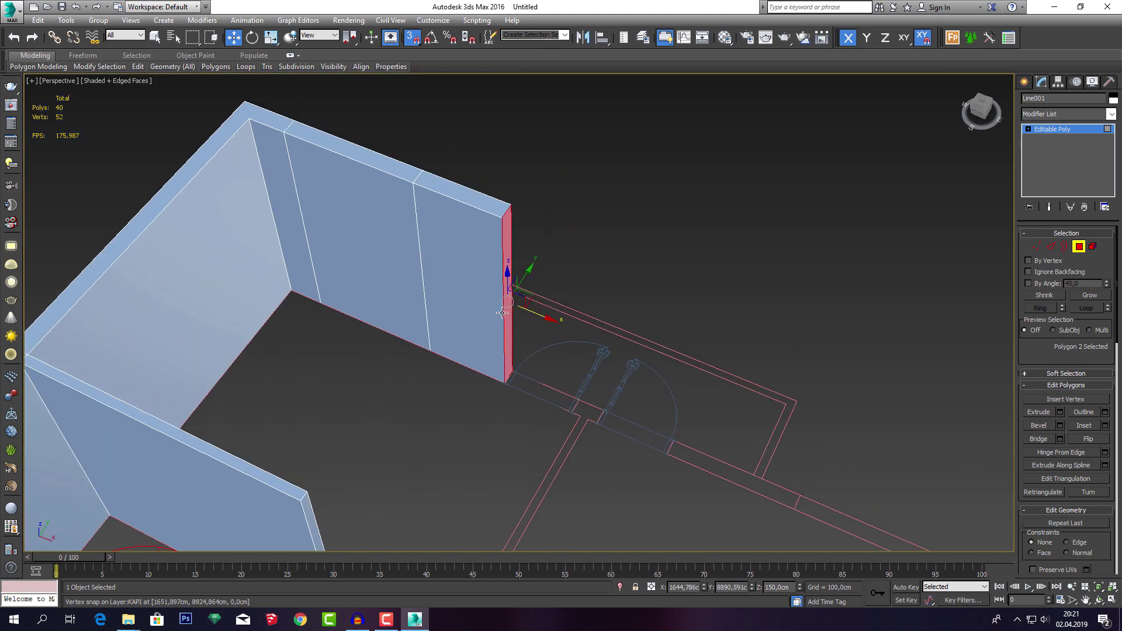
{"action": "left_click", "coordinate": [1060, 413]}
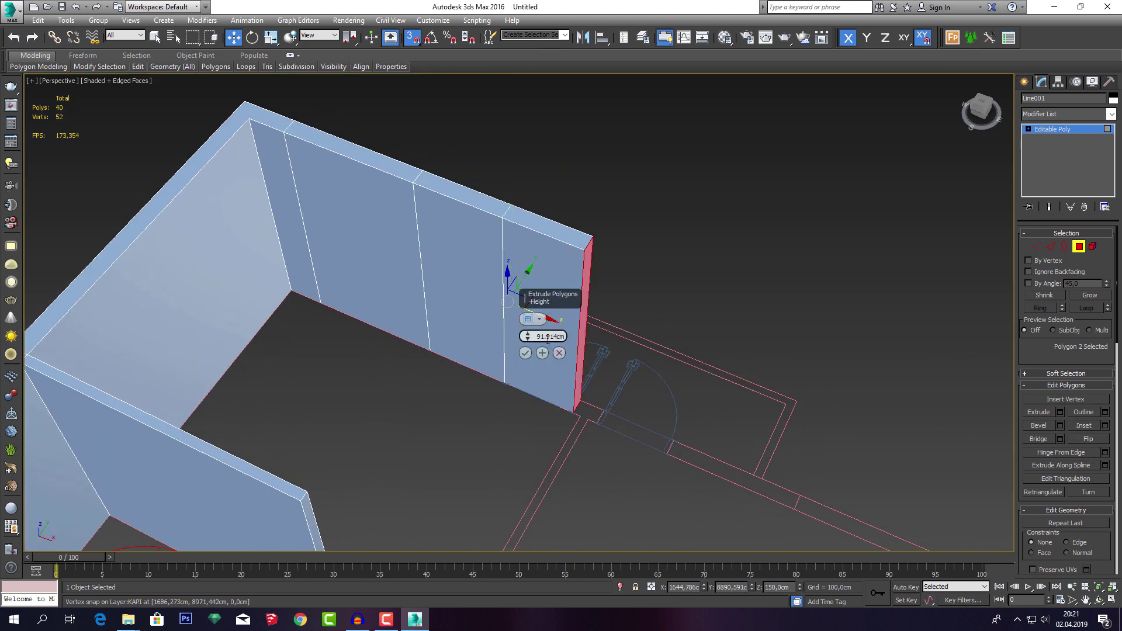
{"action": "left_click", "coordinate": [525, 354]}
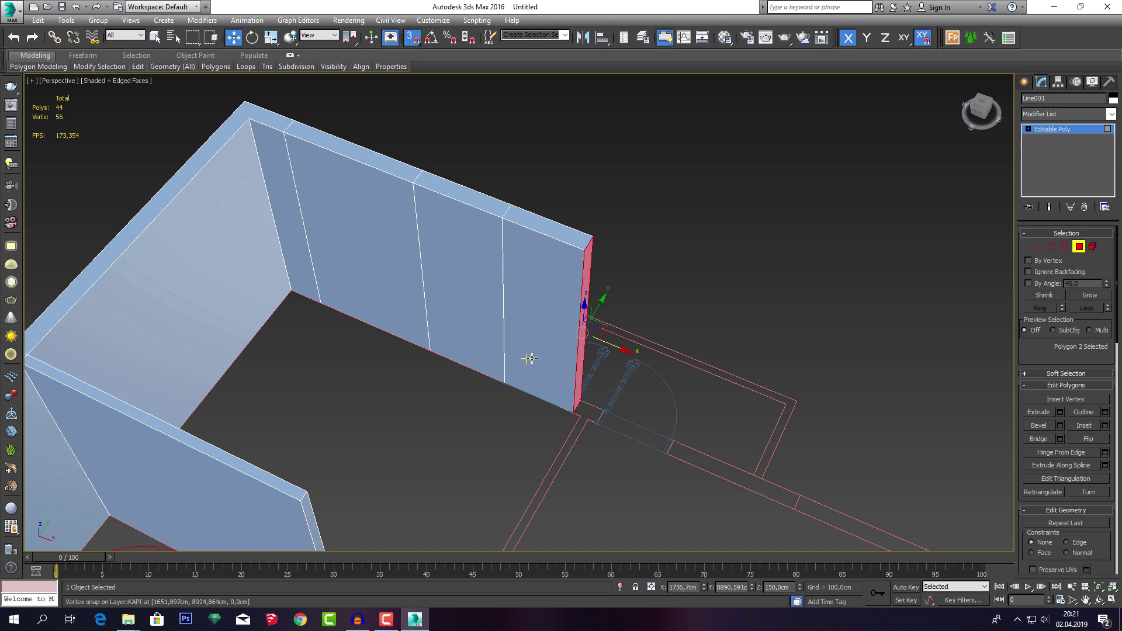
{"action": "left_click_drag", "start_coordinate": [610, 355], "coordinate": [576, 407]}
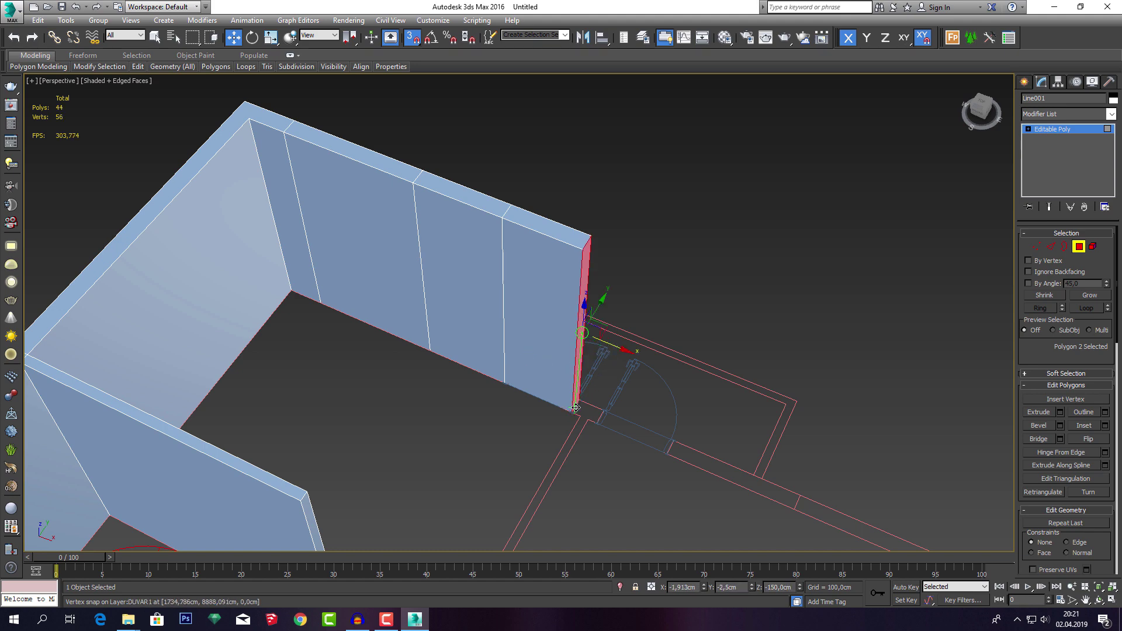
{"action": "scroll", "coordinate": [585, 403], "scroll_direction": "up", "scroll_amount": 5}
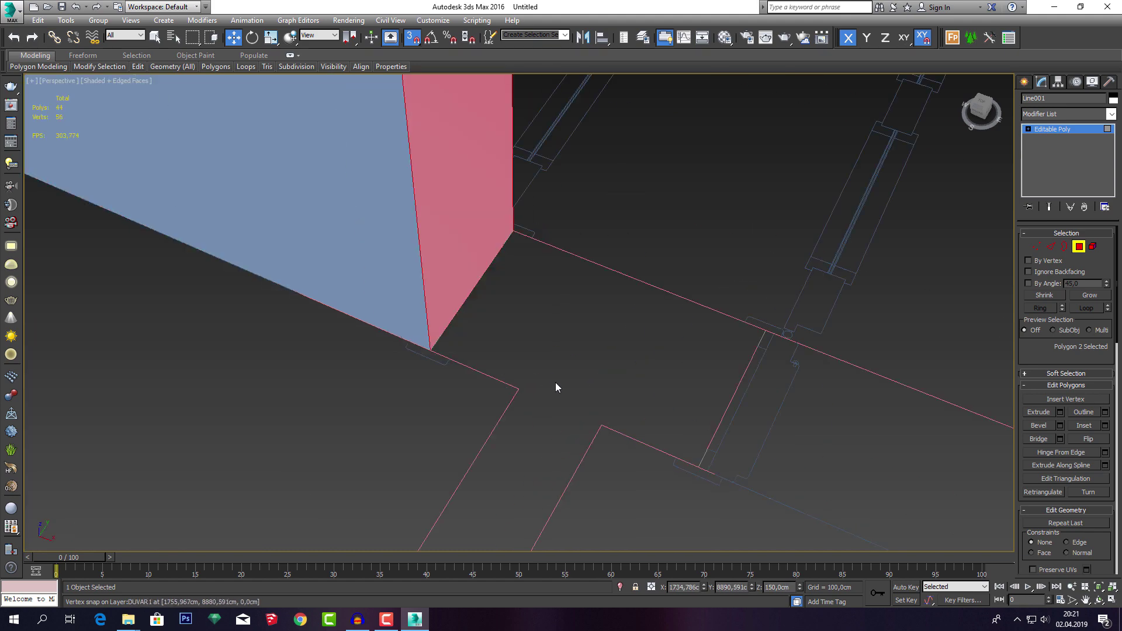
{"action": "scroll", "coordinate": [499, 329], "scroll_direction": "down", "scroll_amount": 3}
{"action": "scroll", "coordinate": [513, 350], "scroll_direction": "down", "scroll_amount": 1}
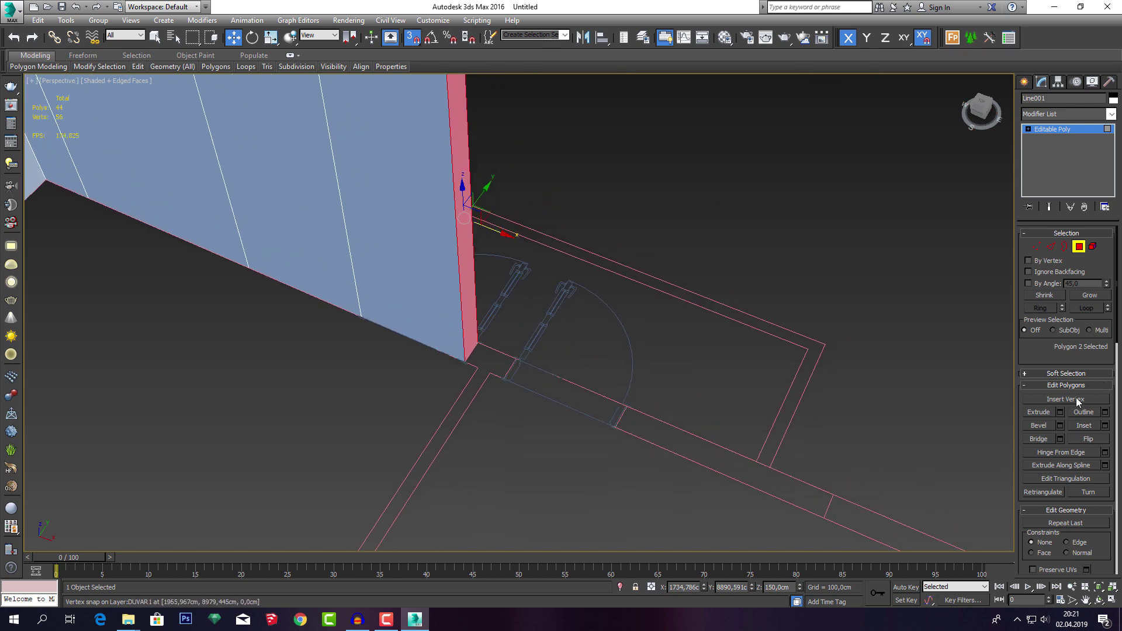
Add two more extruded wall segments, each snapped onto plan vertices.
{"action": "left_click", "coordinate": [1060, 412]}
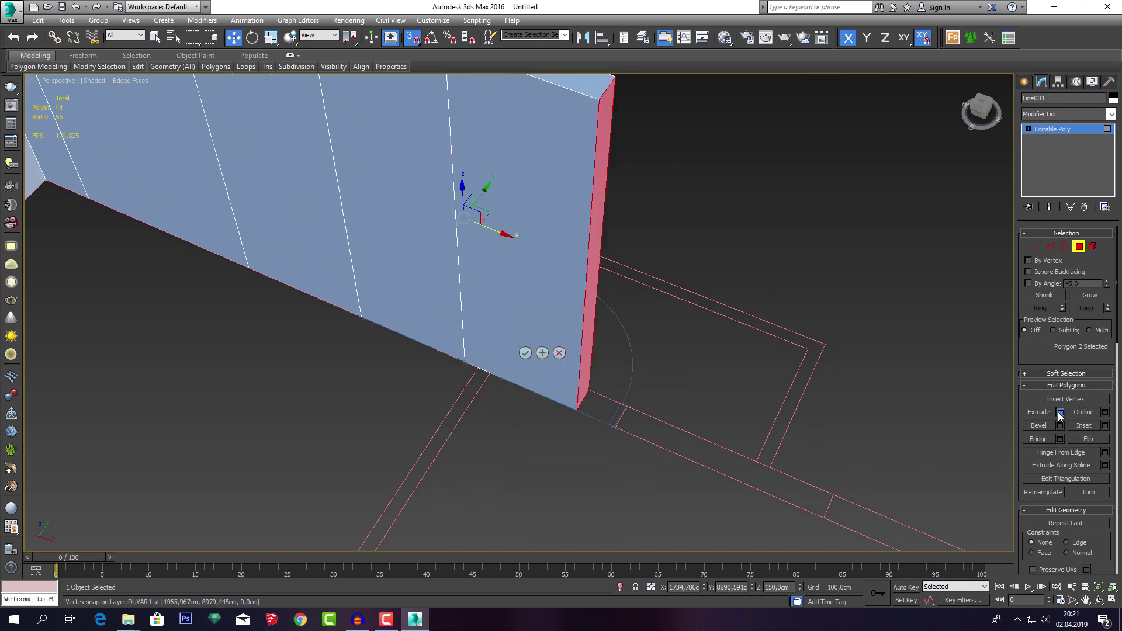
{"action": "left_click", "coordinate": [525, 353]}
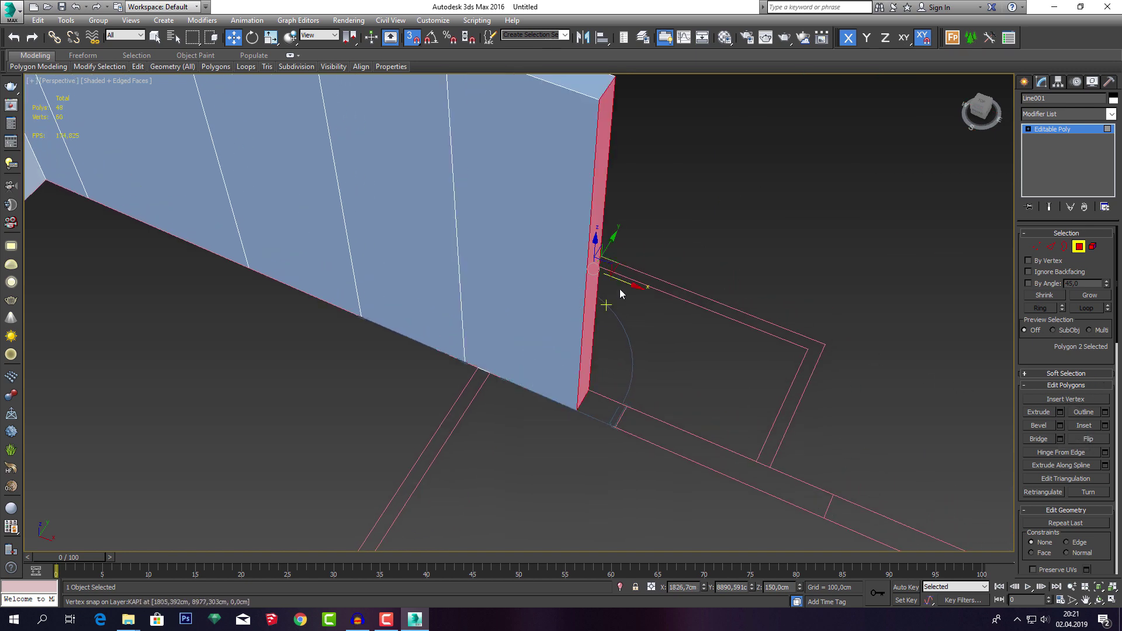
{"action": "left_click_drag", "start_coordinate": [623, 282], "coordinate": [478, 373]}
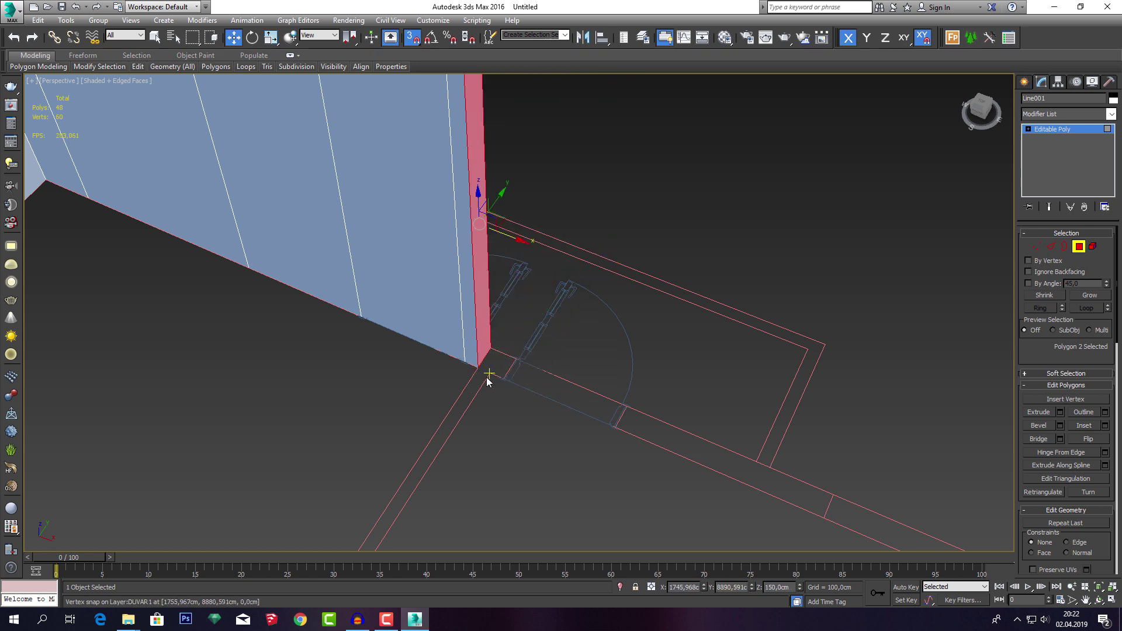
{"action": "left_click", "coordinate": [1060, 413]}
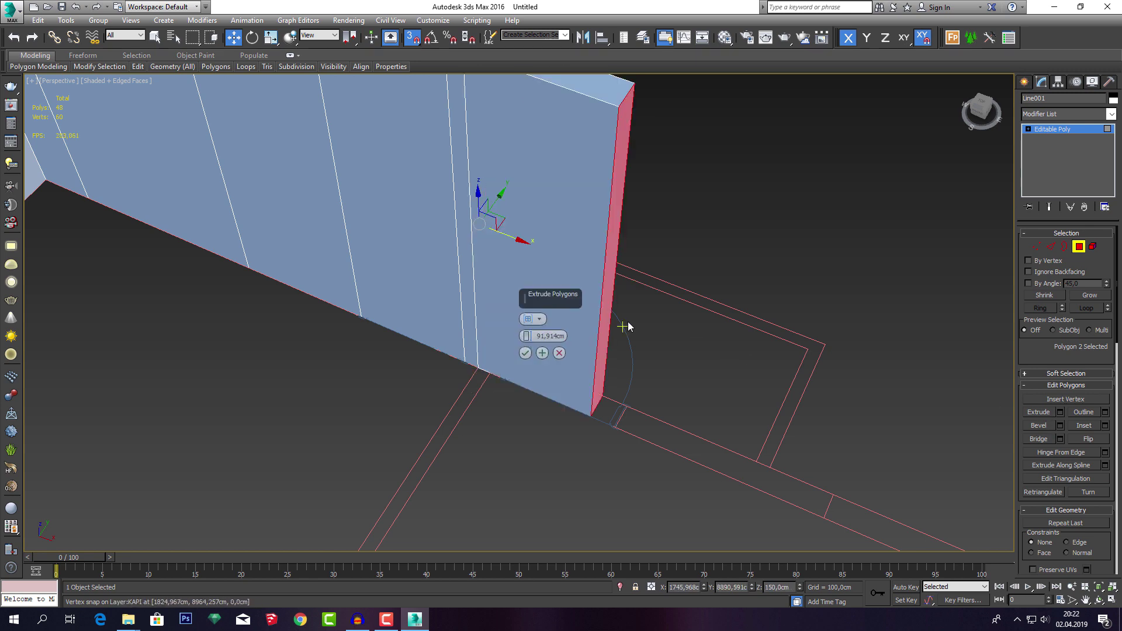
{"action": "left_click", "coordinate": [525, 352]}
{"action": "mouse_move", "coordinate": [608, 275]}
{"action": "left_mouse_down"}
{"action": "mouse_move", "coordinate": [516, 370]}
{"action": "mouse_move", "coordinate": [489, 378]}
{"action": "left_mouse_up"}
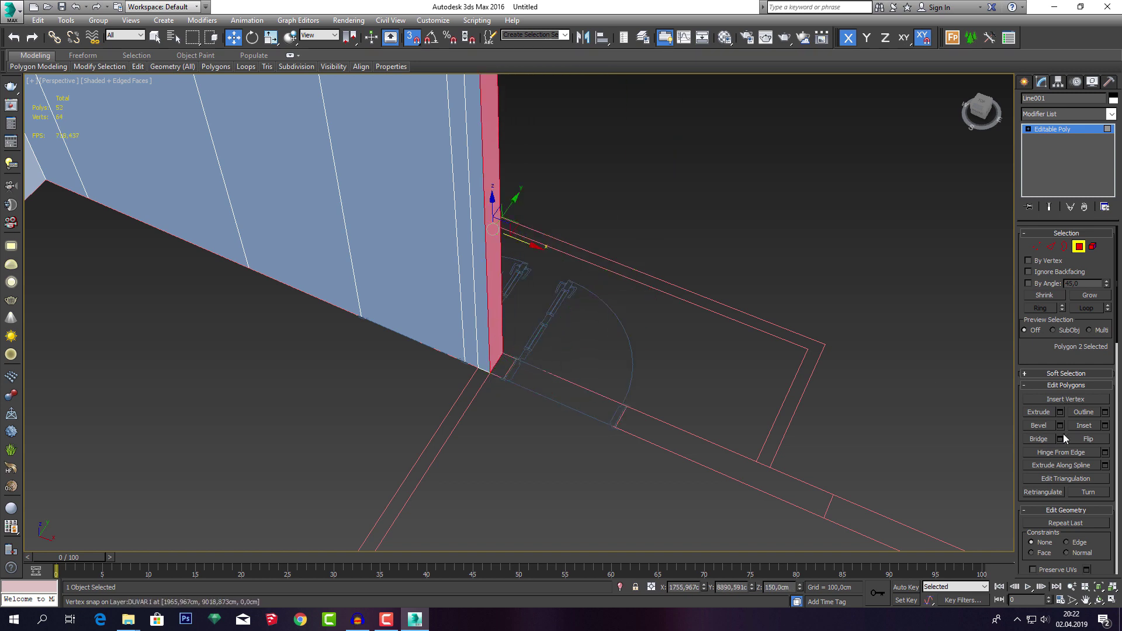
{"action": "left_click", "coordinate": [1059, 412]}
Confirm the extra wall segment and slide its end face to the snapped plan point.
{"action": "left_click", "coordinate": [526, 352]}
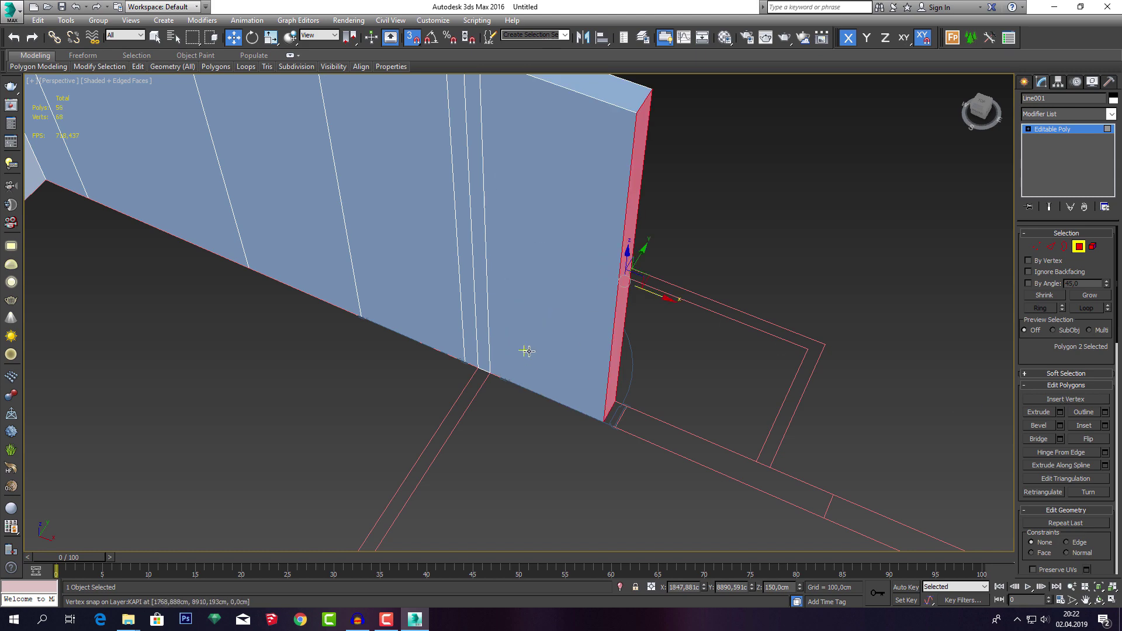
{"action": "left_click_drag", "start_coordinate": [662, 299], "coordinate": [507, 368]}
{"action": "scroll", "coordinate": [535, 356], "scroll_direction": "down", "scroll_amount": 5}
{"action": "scroll", "coordinate": [541, 350], "scroll_direction": "up", "scroll_amount": 2}
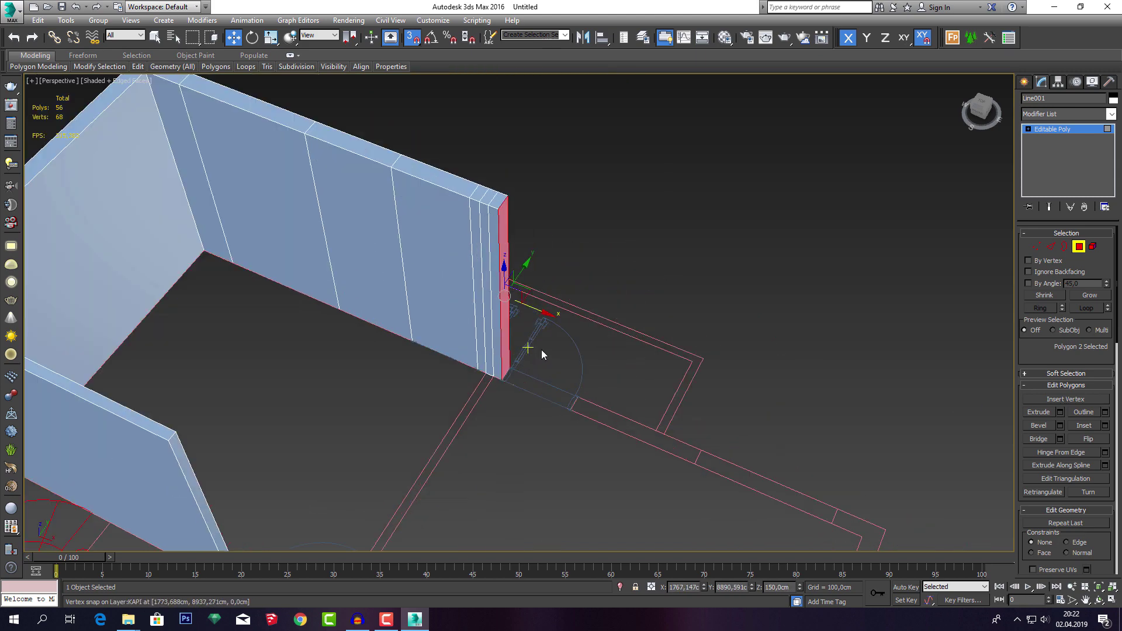
Extrude the wall end twice by 90 cm and move it to the next plan vertex.
{"action": "left_click", "coordinate": [1060, 413]}
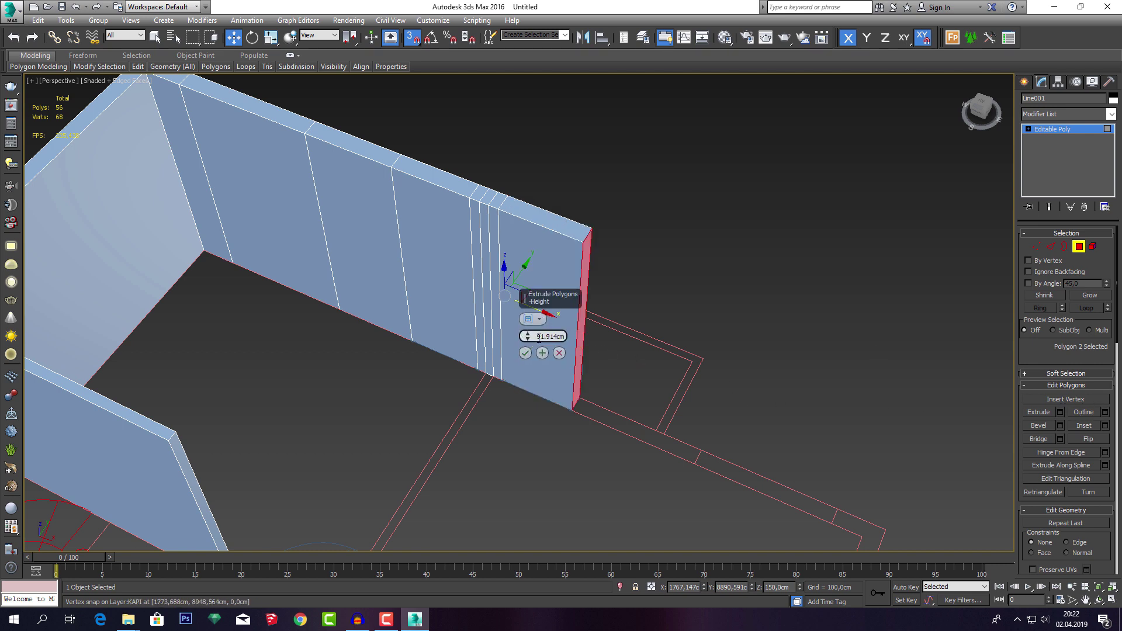
{"action": "type", "text": "90"}
{"action": "key", "text": "Return"}
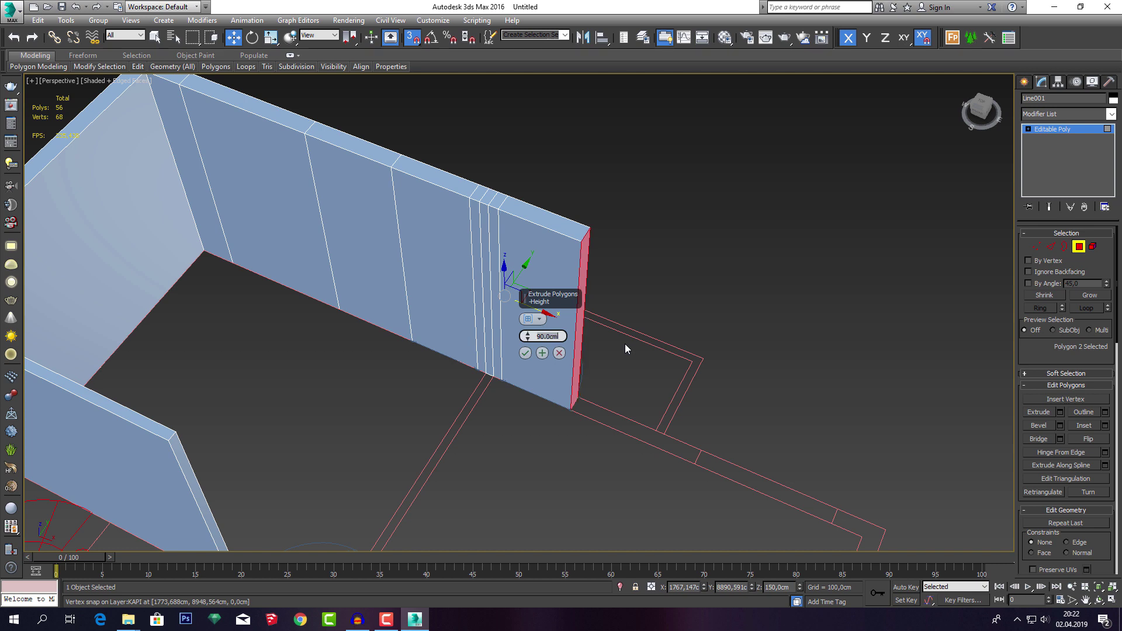
{"action": "left_click", "coordinate": [525, 354]}
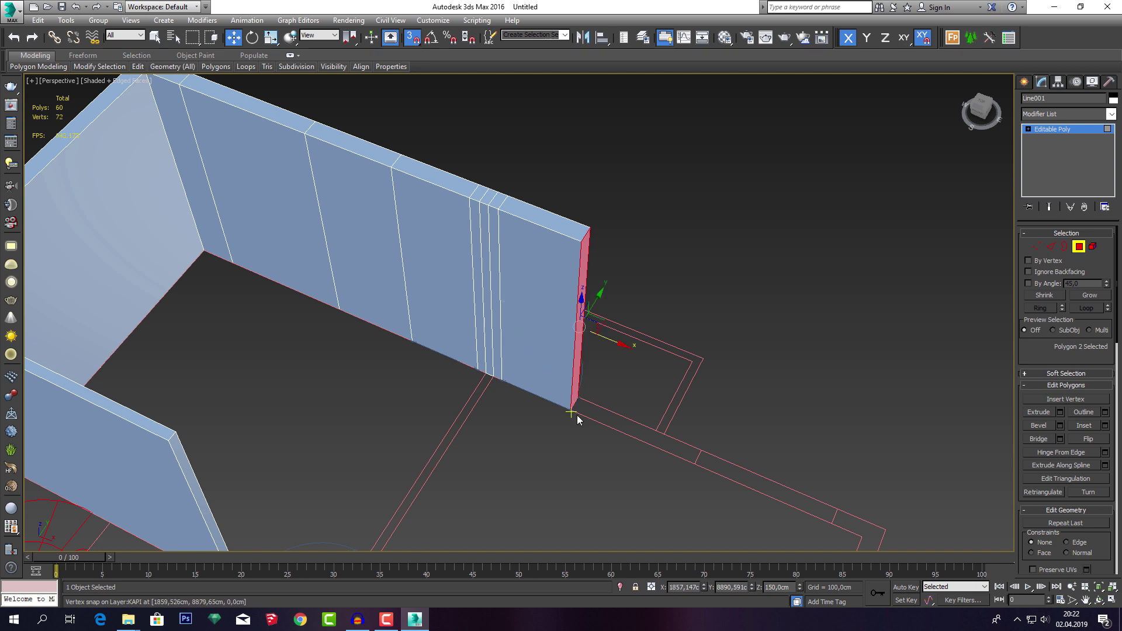
{"action": "middle_click_drag", "start_coordinate": [583, 413], "coordinate": [574, 384]}
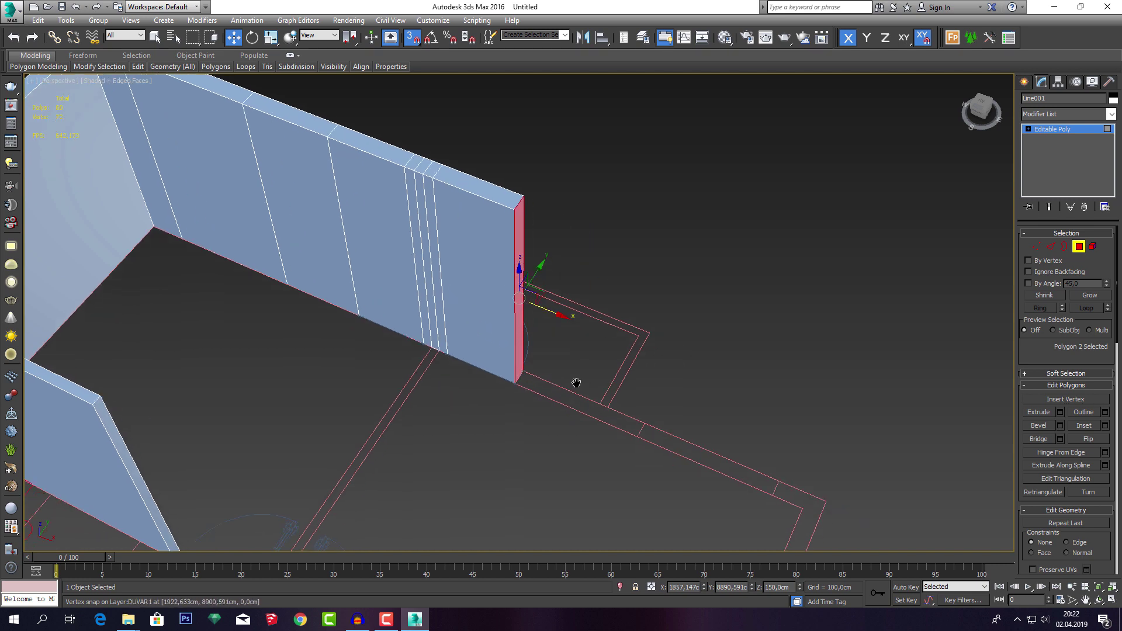
{"action": "left_click", "coordinate": [1060, 412]}
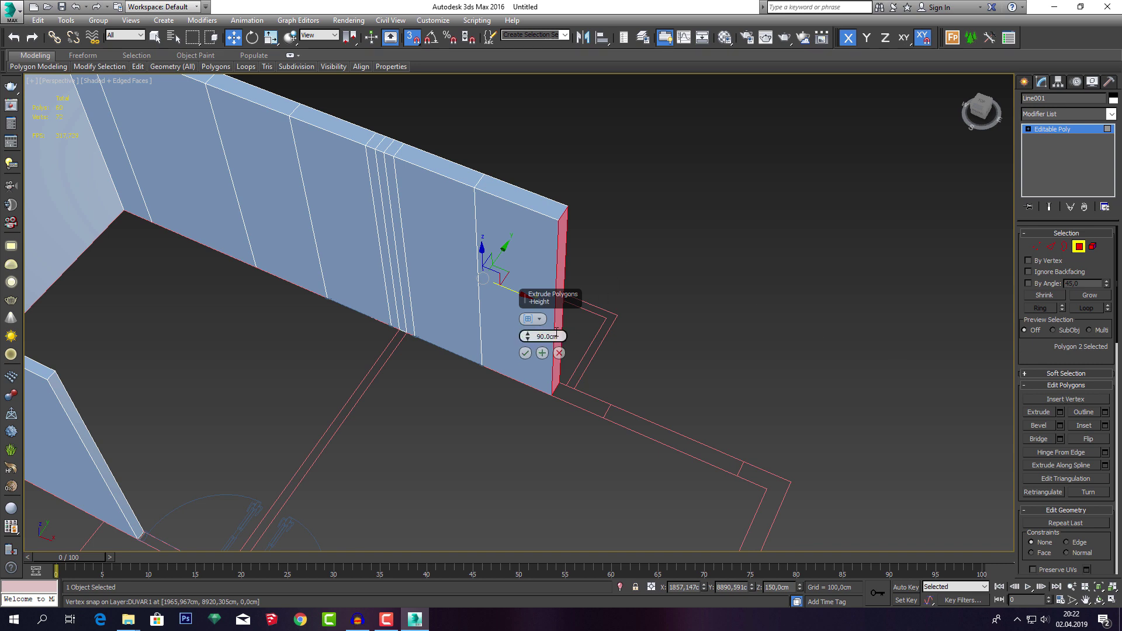
{"action": "left_click", "coordinate": [526, 353]}
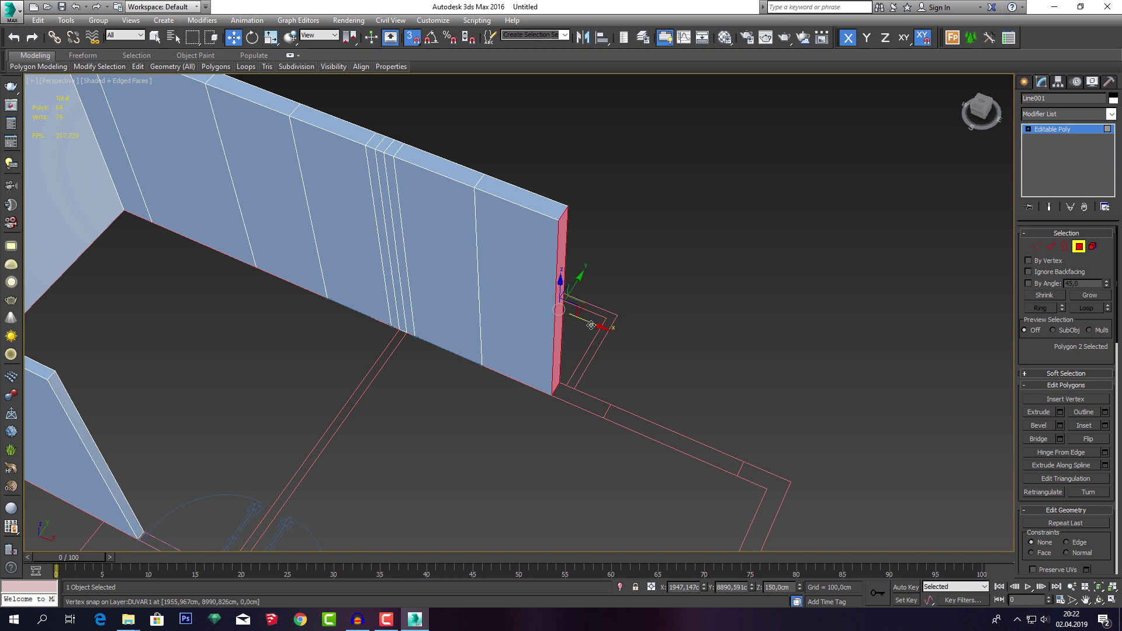
{"action": "left_click_drag", "start_coordinate": [591, 325], "coordinate": [636, 425]}
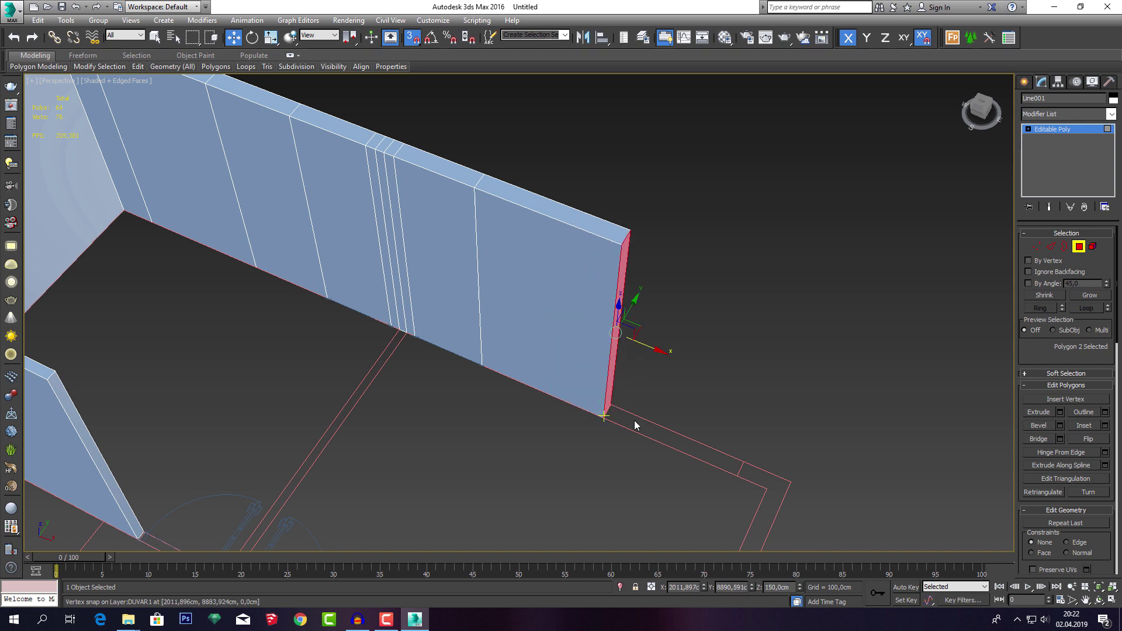
Add another 90 cm extrusion and snap the new end face toward the plan corner.
{"action": "middle_click_drag", "start_coordinate": [636, 425], "coordinate": [496, 374]}
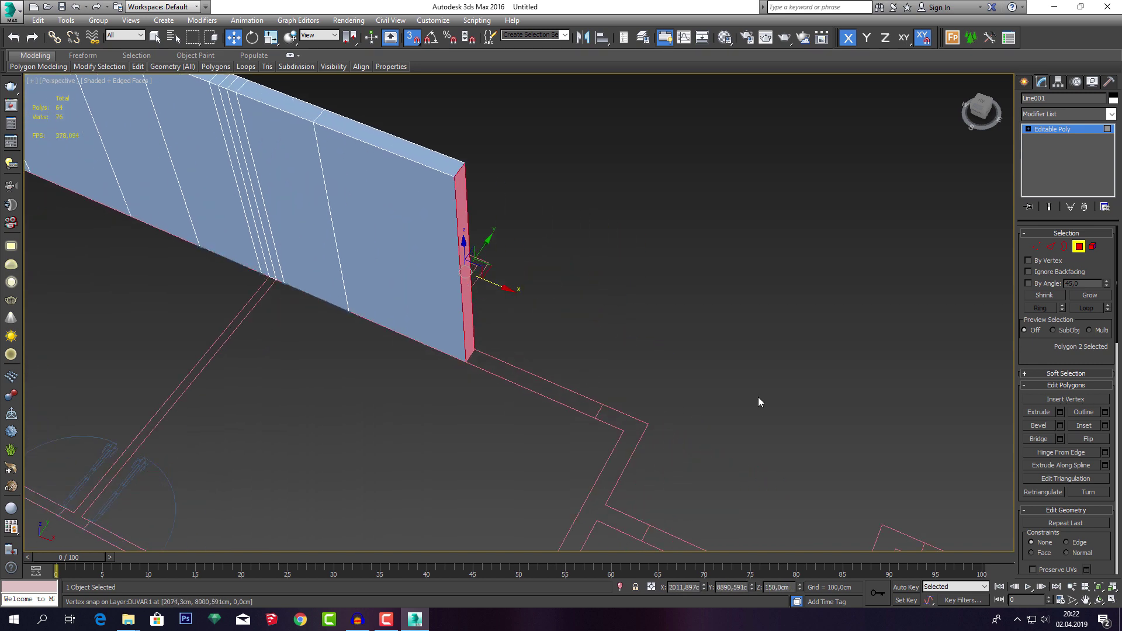
{"action": "left_click", "coordinate": [1061, 412]}
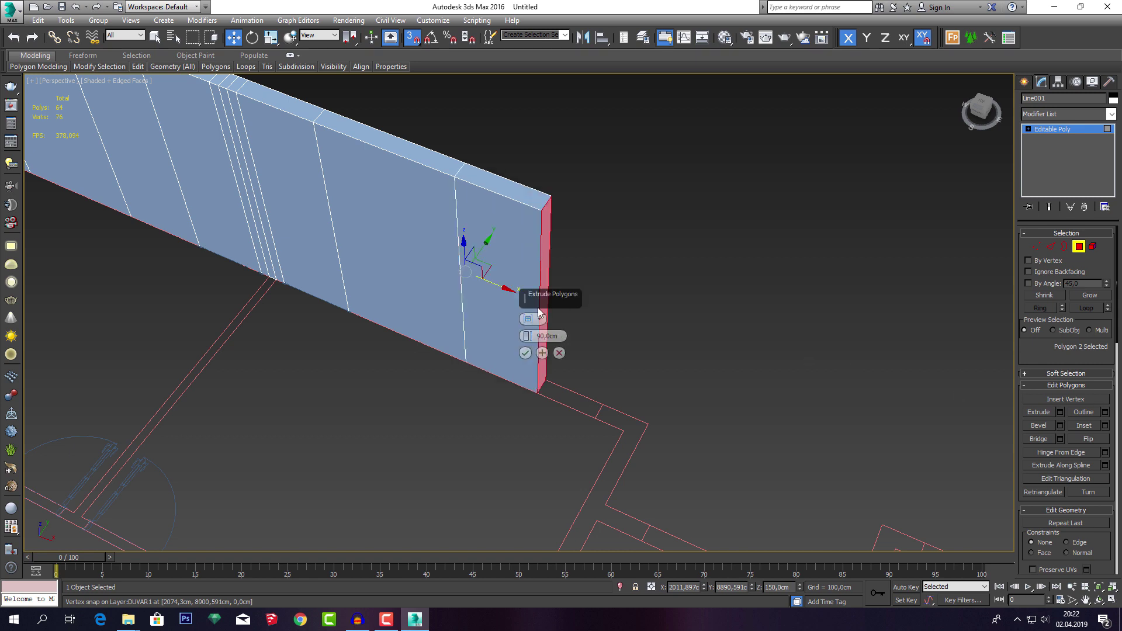
{"action": "left_click", "coordinate": [526, 353]}
{"action": "left_click_drag", "start_coordinate": [544, 305], "coordinate": [598, 415]}
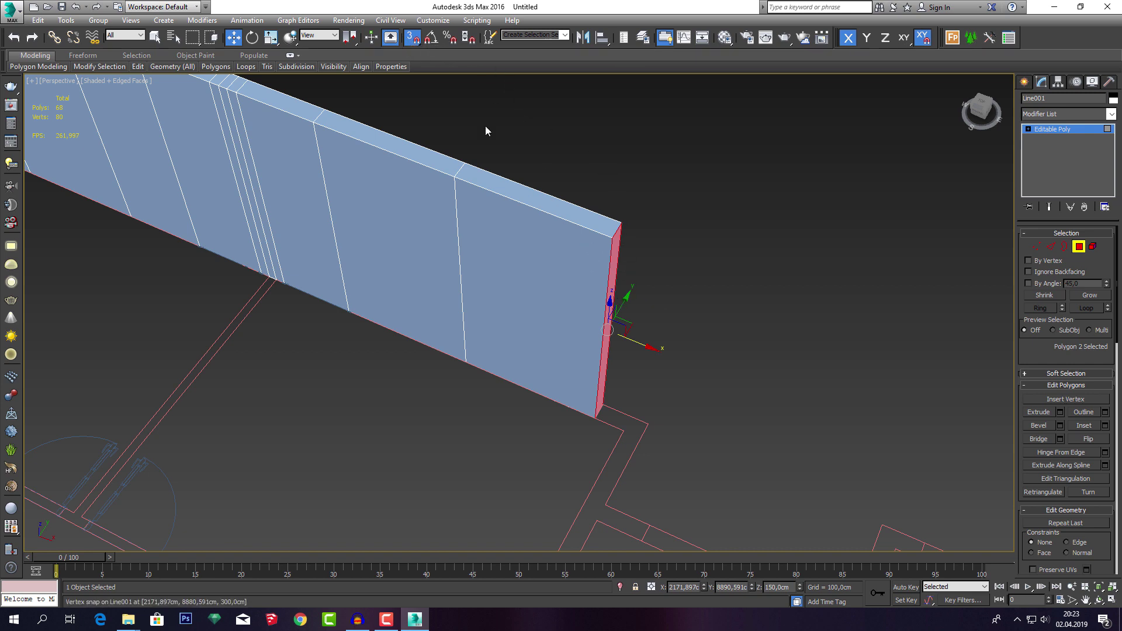
Adjust the snap mode and snap the end face along X to a plan vertex.
{"action": "left_click_drag", "start_coordinate": [416, 46], "coordinate": [419, 60]}
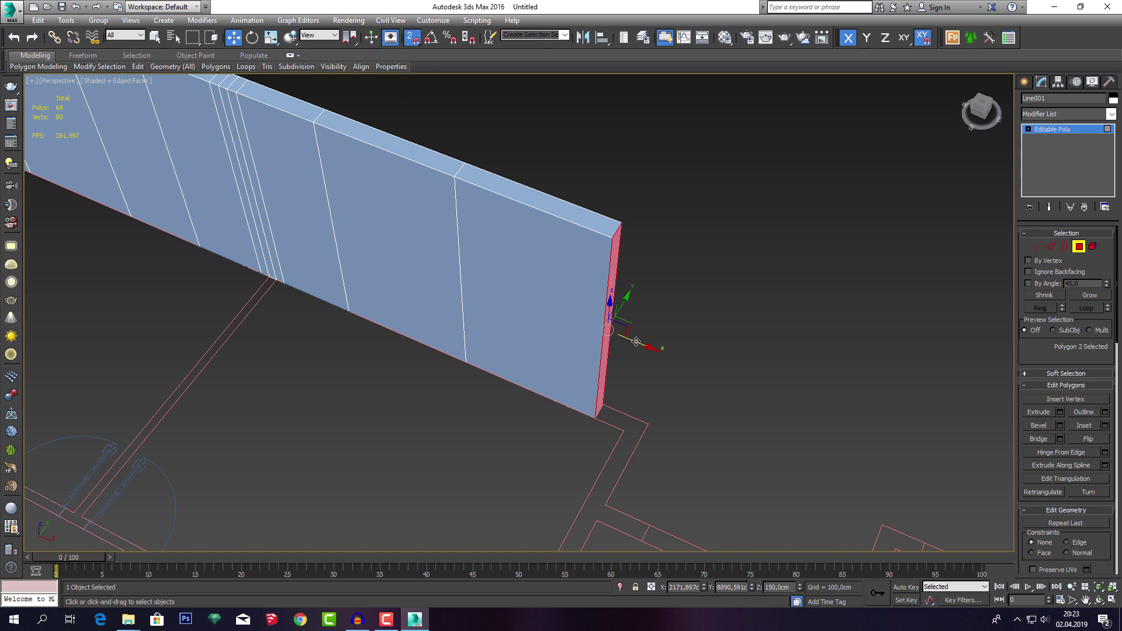
{"action": "left_click_drag", "start_coordinate": [633, 352], "coordinate": [626, 438]}
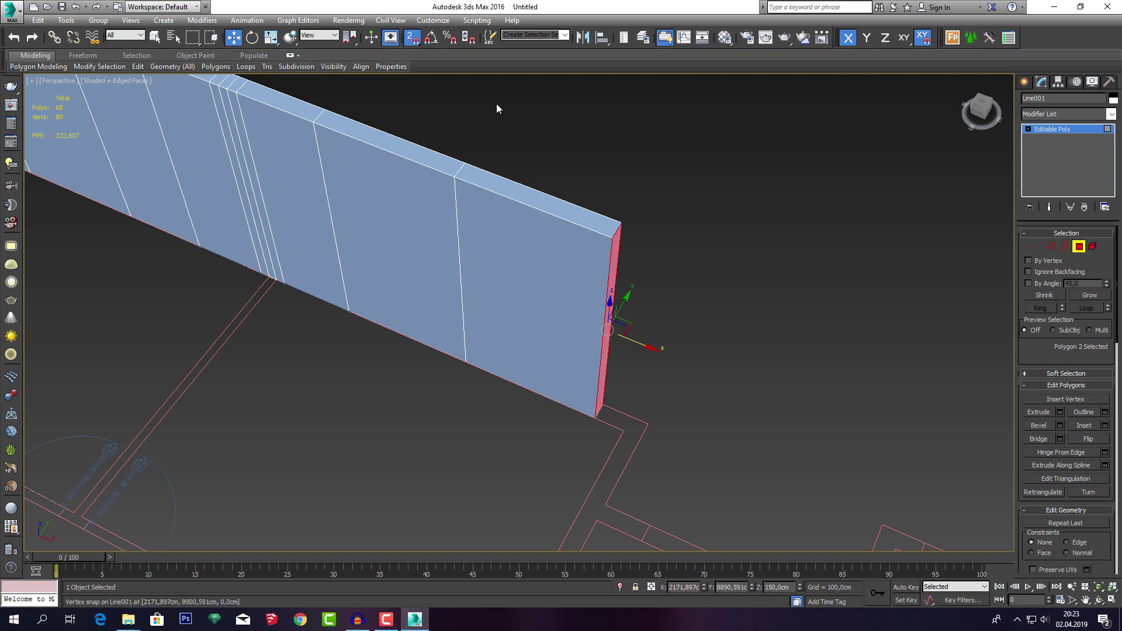
Switch snapping to 3D mode and move the end face onto a plan vertex.
{"action": "left_click_drag", "start_coordinate": [416, 42], "coordinate": [418, 96]}
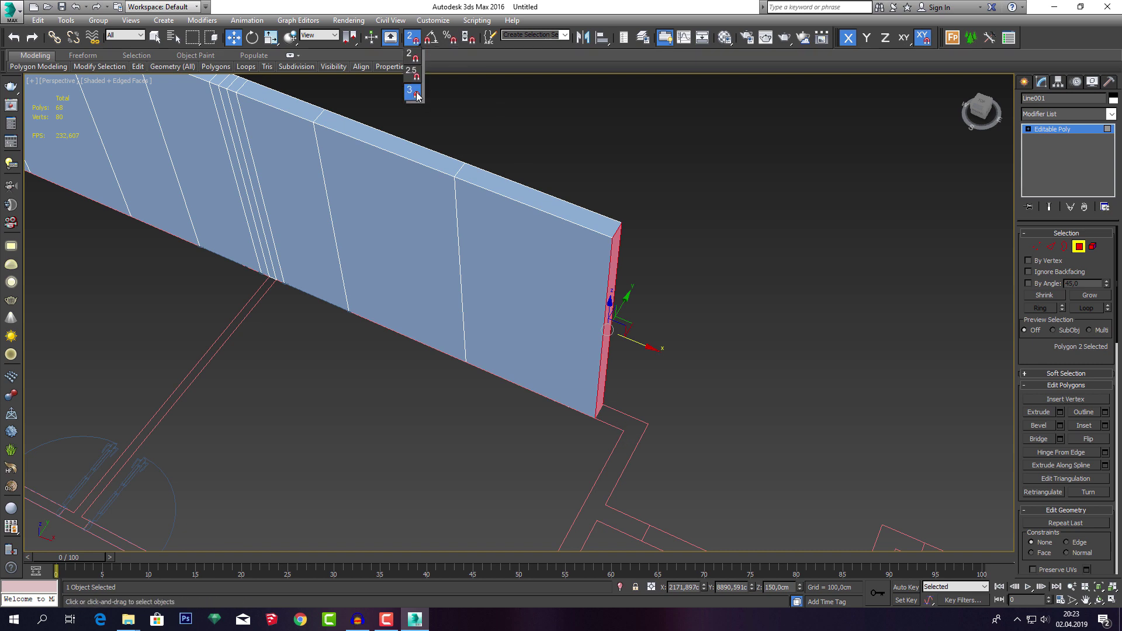
{"action": "scroll", "coordinate": [662, 339], "scroll_direction": "up", "scroll_amount": 2}
{"action": "scroll", "coordinate": [654, 328], "scroll_direction": "up", "scroll_amount": 2}
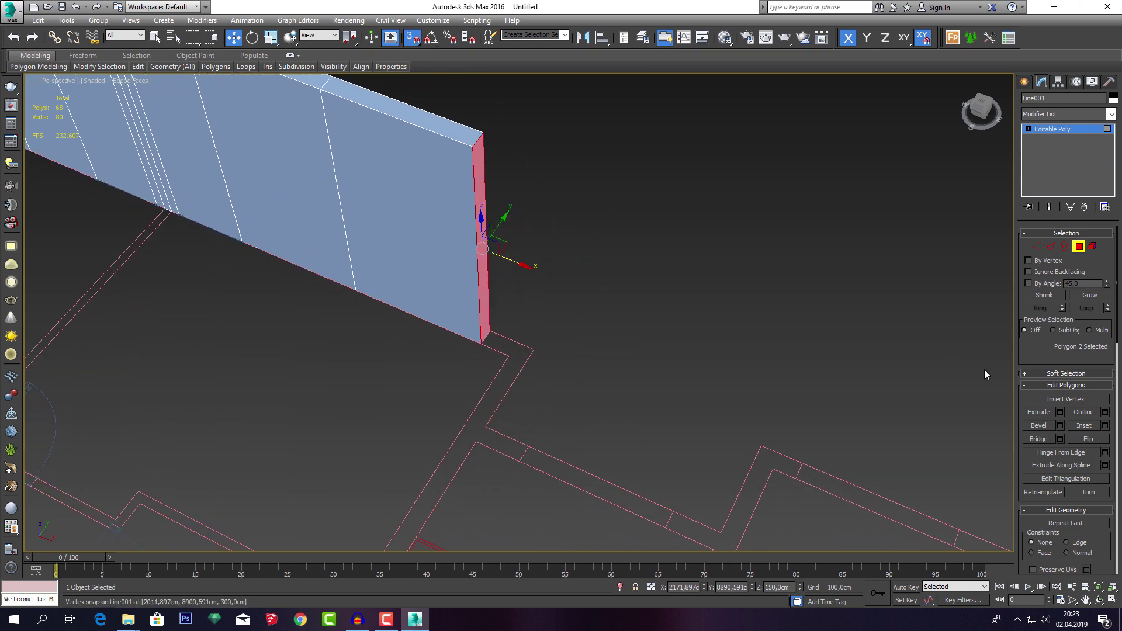
{"action": "middle_click_drag", "start_coordinate": [517, 204], "coordinate": [568, 233]}
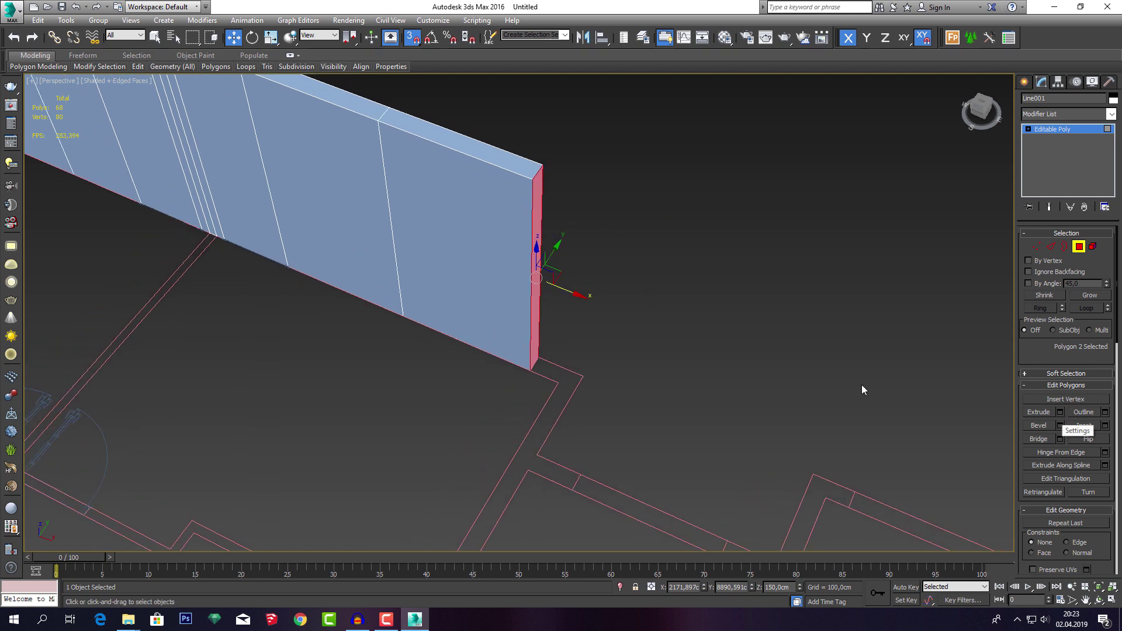
{"action": "left_click_drag", "start_coordinate": [535, 277], "coordinate": [526, 356]}
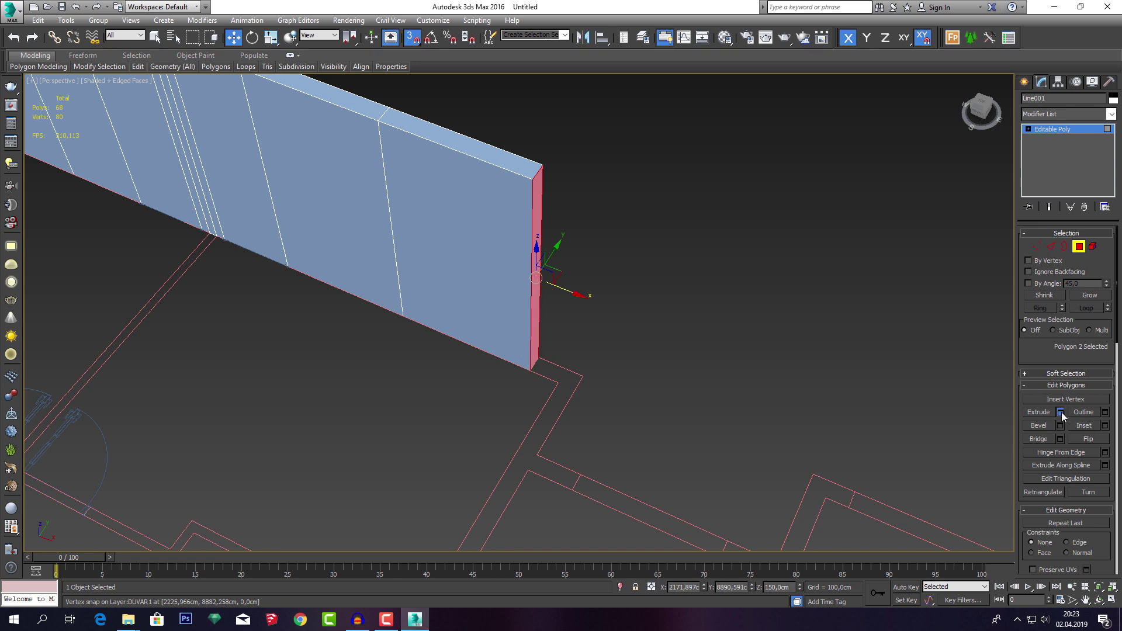
Extrude the wall end twice, snapping each new end back onto the plan corner.
{"action": "left_click", "coordinate": [1059, 412]}
{"action": "left_click", "coordinate": [525, 353]}
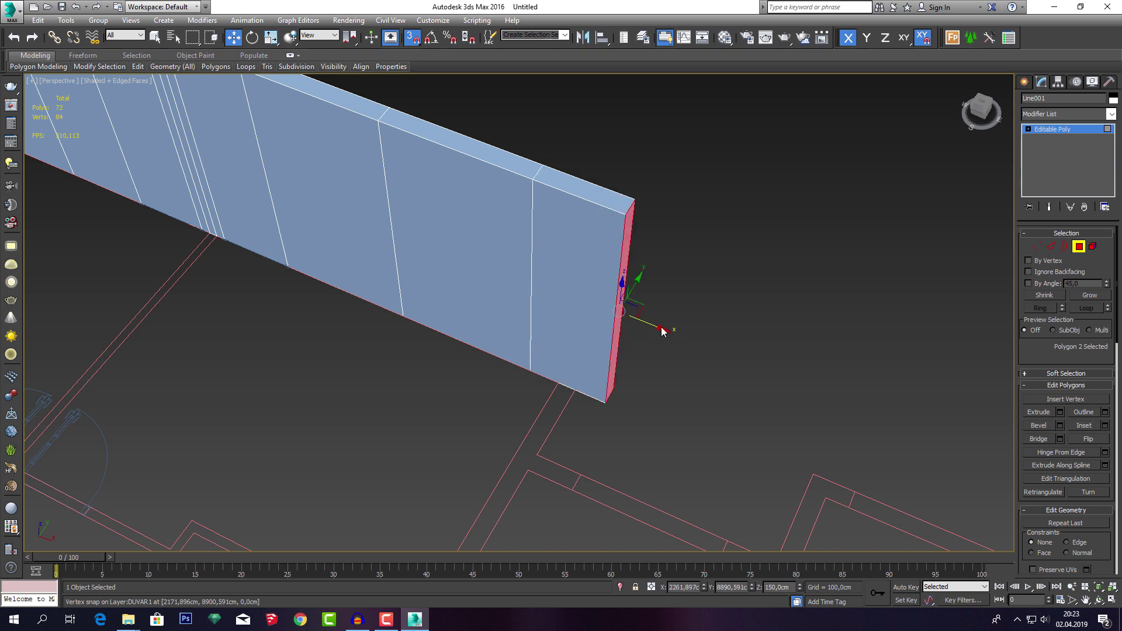
{"action": "left_click_drag", "start_coordinate": [662, 331], "coordinate": [560, 382]}
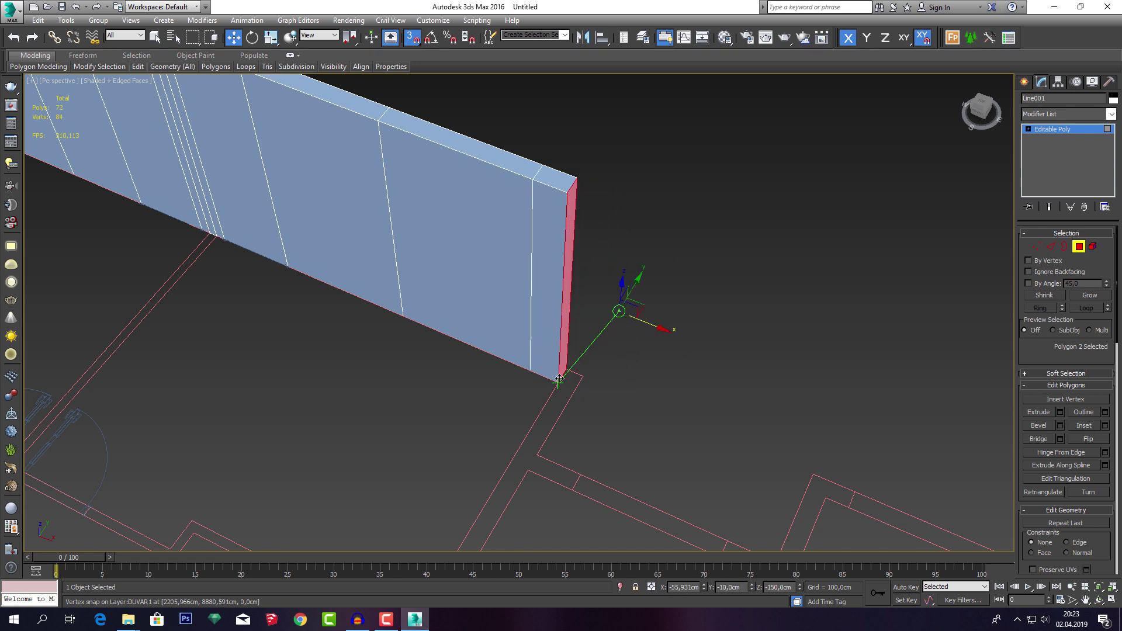
{"action": "left_click", "coordinate": [1060, 412]}
{"action": "left_click", "coordinate": [527, 354]}
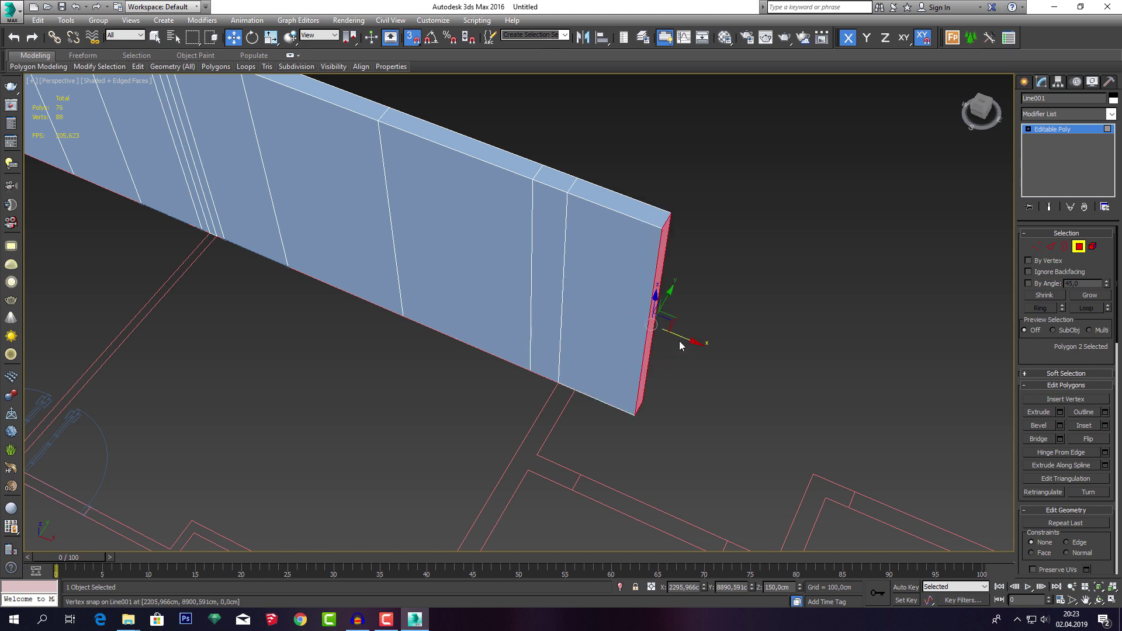
{"action": "left_click_drag", "start_coordinate": [680, 345], "coordinate": [570, 396]}
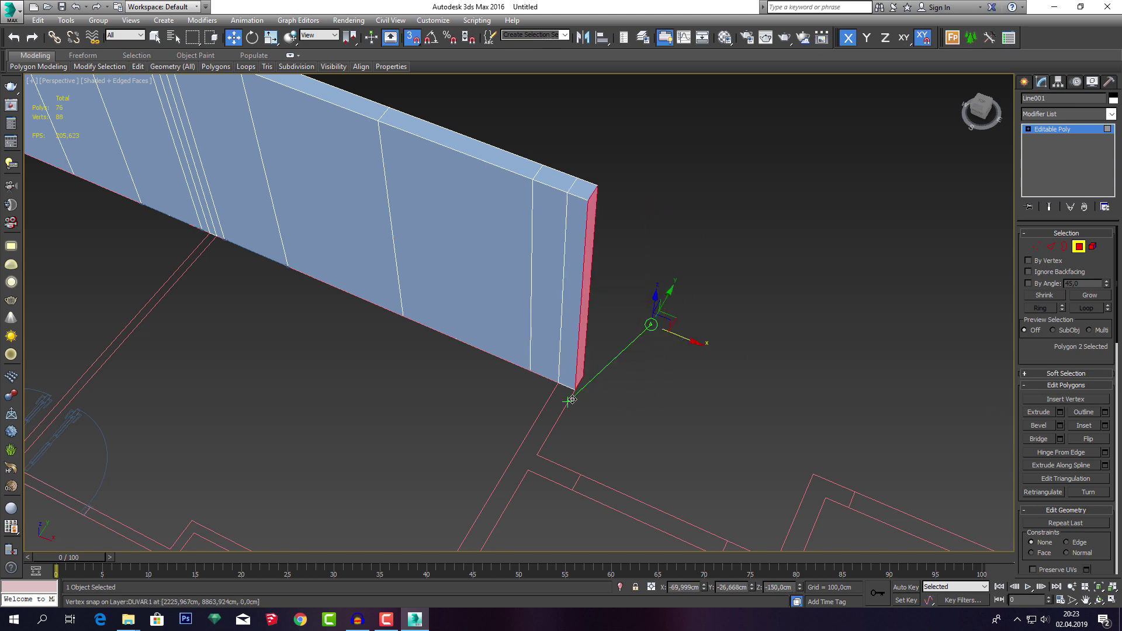
{"action": "scroll", "coordinate": [576, 365], "scroll_direction": "down", "scroll_amount": 5}
{"action": "left_click", "coordinate": [572, 363]}
Extrude the wall end 90 cm and snap it onto the plan's bottom vertex along X.
{"action": "scroll", "coordinate": [571, 364], "scroll_direction": "up", "scroll_amount": 2}
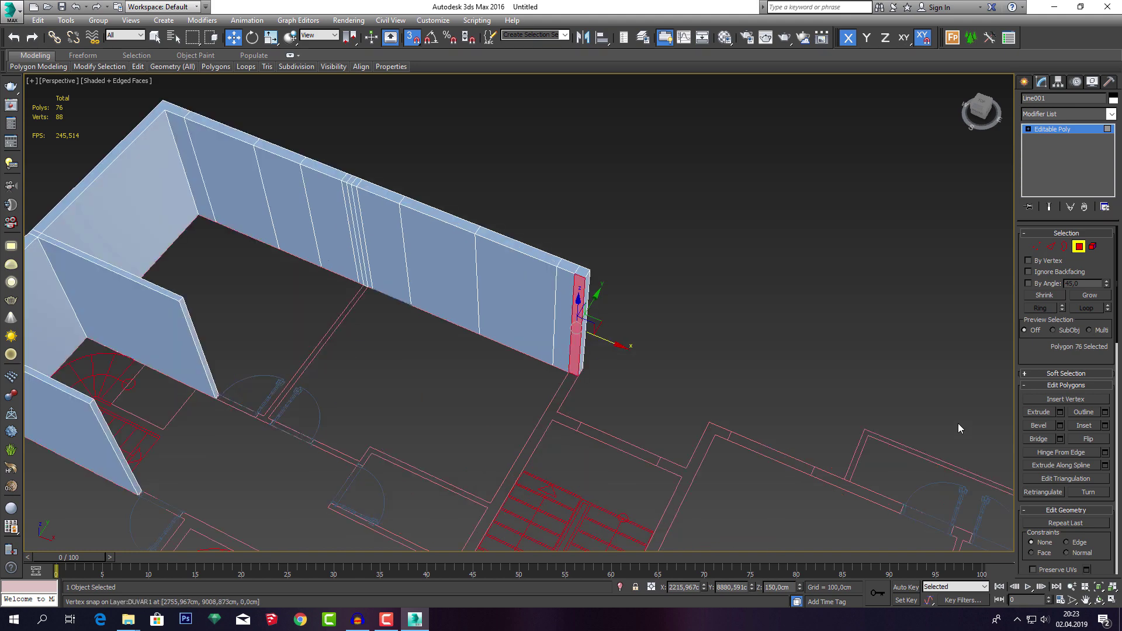
{"action": "left_click", "coordinate": [1059, 412]}
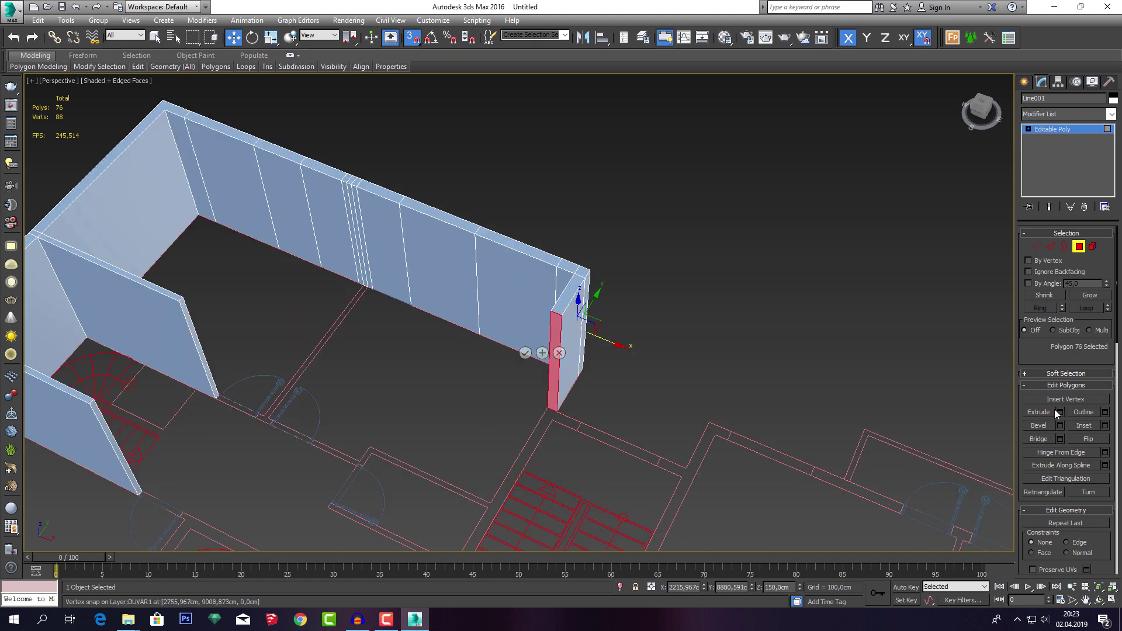
{"action": "left_click", "coordinate": [526, 353]}
{"action": "scroll", "coordinate": [556, 373], "scroll_direction": "up", "scroll_amount": 5}
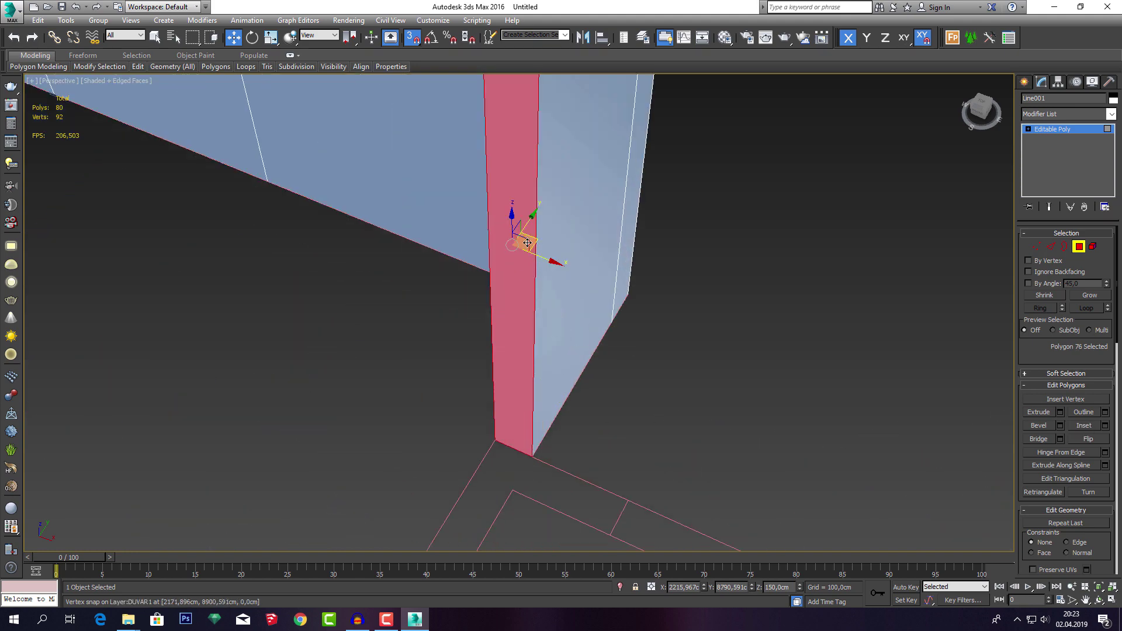
{"action": "left_click_drag", "start_coordinate": [532, 217], "coordinate": [536, 460]}
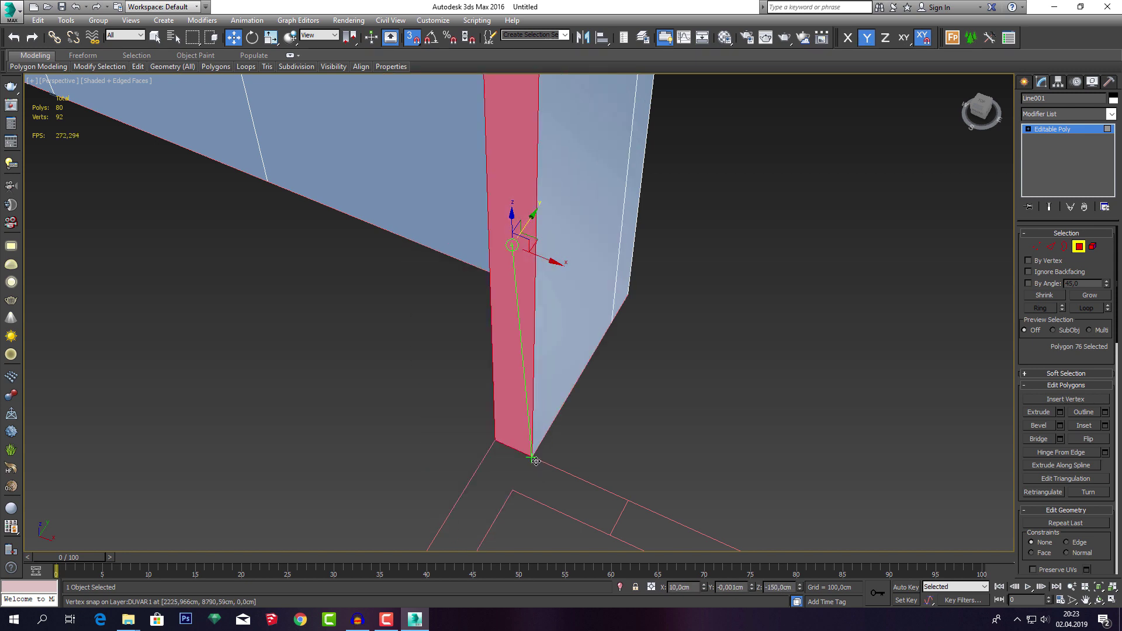
{"action": "mouse_move", "coordinate": [546, 260]}
{"action": "left_mouse_down"}
{"action": "mouse_move", "coordinate": [562, 295]}
{"action": "mouse_move", "coordinate": [545, 256]}
{"action": "left_mouse_up"}
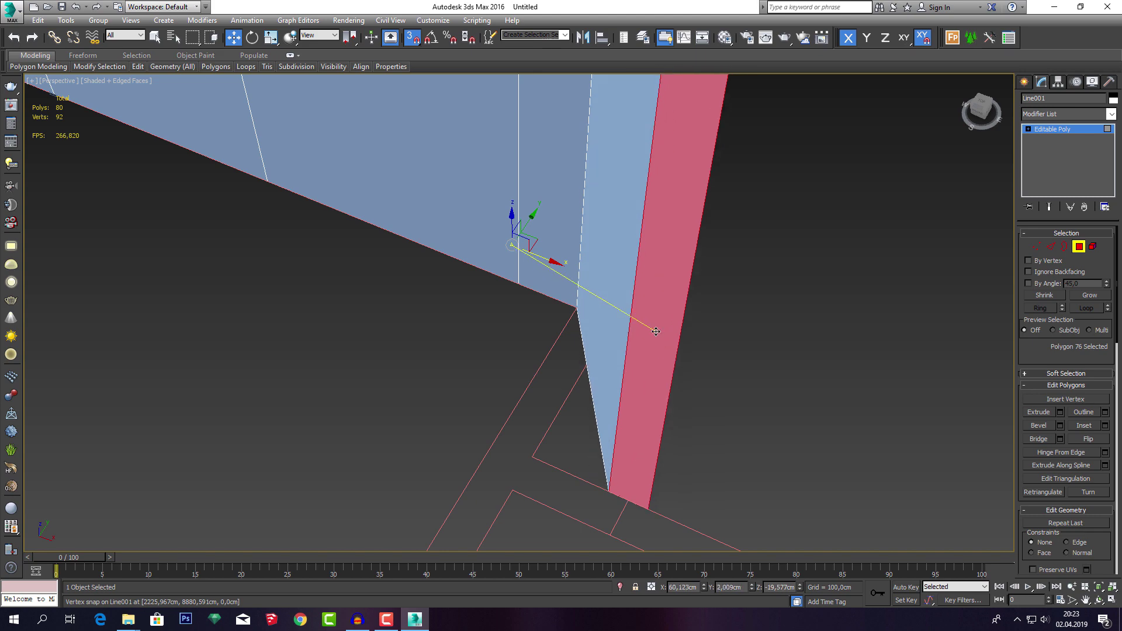
{"action": "mouse_move", "coordinate": [554, 260]}
{"action": "middle_mouse_down", "text": "alt"}
{"action": "mouse_move", "coordinate": [609, 283]}
{"action": "mouse_move", "coordinate": [548, 221]}
{"action": "mouse_move", "coordinate": [533, 410]}
{"action": "mouse_move", "coordinate": [522, 390]}
{"action": "middle_mouse_up", "text": "alt"}
{"action": "scroll", "coordinate": [533, 410], "scroll_direction": "down", "scroll_amount": 5}
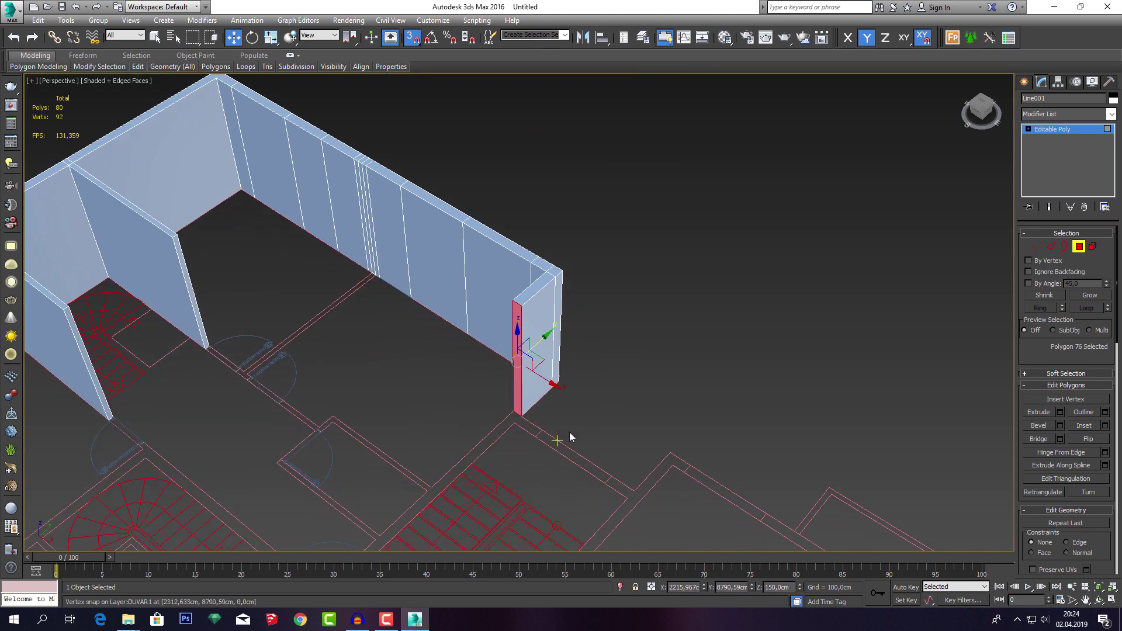
Add two more 90 cm extrusions, snapping the wall end to the plan's lower corner.
{"action": "left_click", "coordinate": [1060, 412]}
{"action": "left_click", "coordinate": [525, 353]}
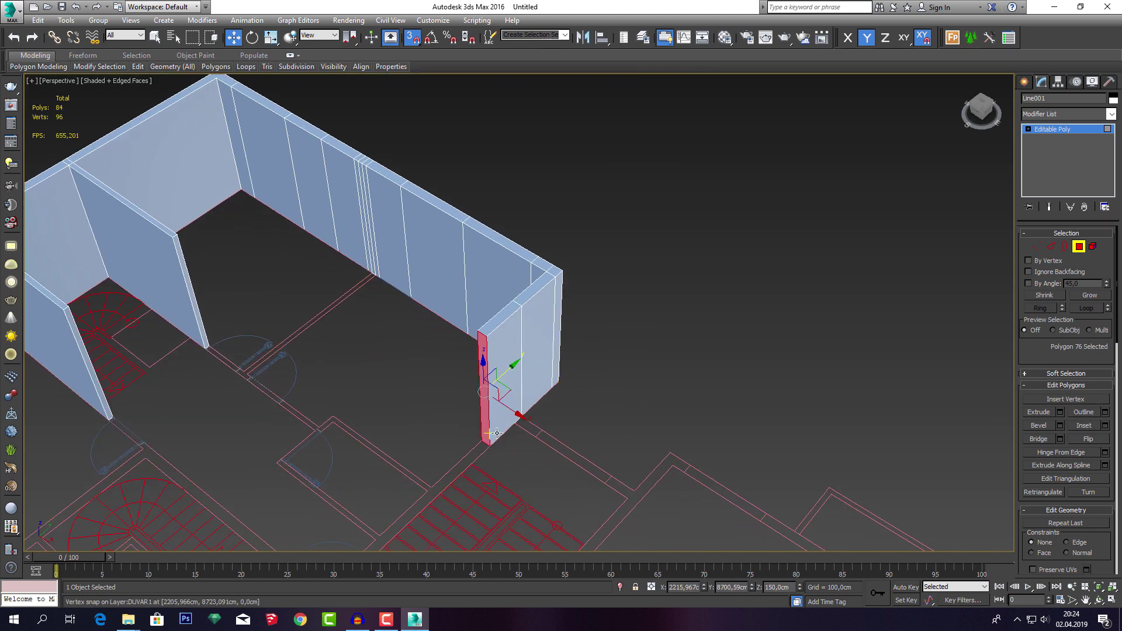
{"action": "left_click_drag", "start_coordinate": [509, 374], "coordinate": [514, 421]}
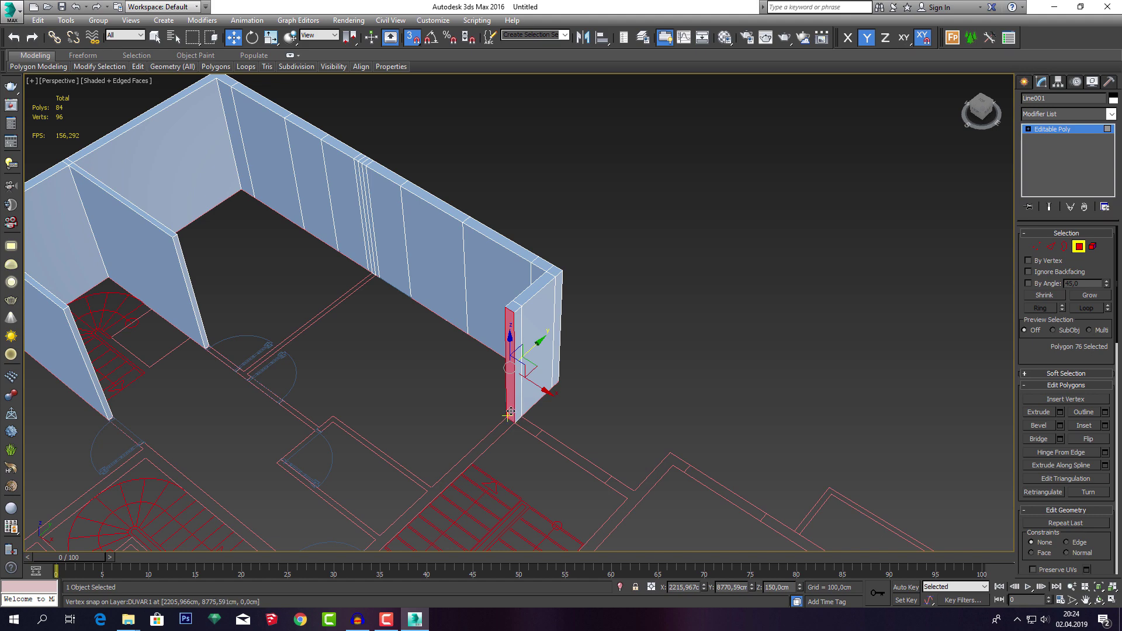
{"action": "left_click", "coordinate": [1061, 412]}
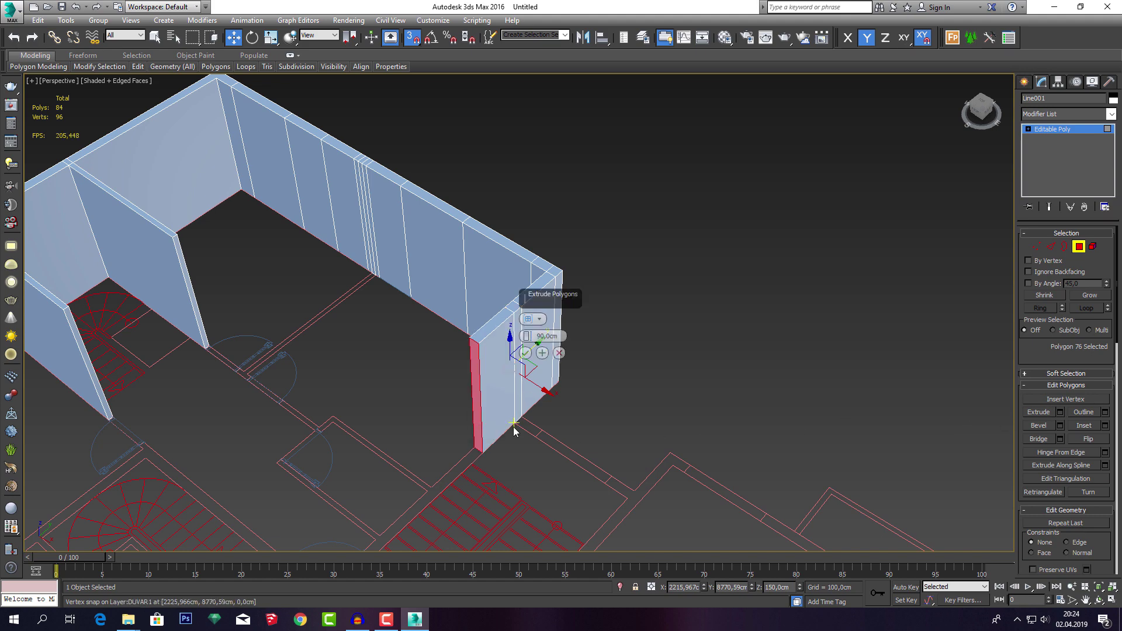
{"action": "middle_click_drag", "start_coordinate": [513, 427], "coordinate": [578, 373]}
{"action": "left_click", "coordinate": [526, 353]}
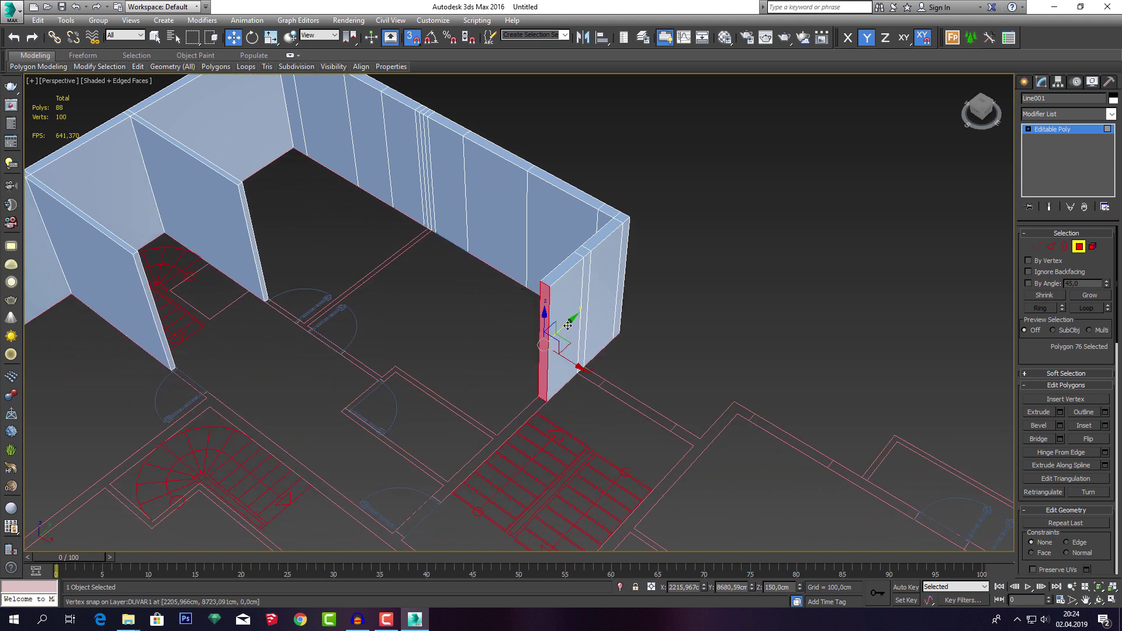
{"action": "left_click_drag", "start_coordinate": [548, 369], "coordinate": [450, 504]}
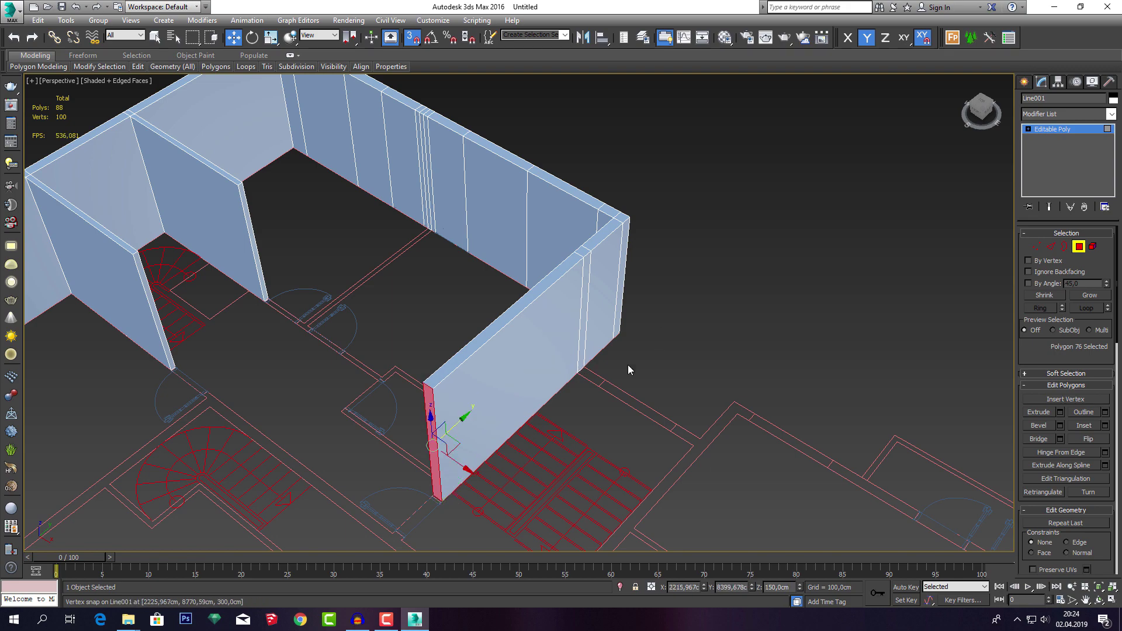
{"action": "mouse_move", "coordinate": [429, 366]}
{"action": "middle_mouse_down"}
{"action": "mouse_move", "coordinate": [531, 380]}
{"action": "mouse_move", "coordinate": [472, 374]}
{"action": "middle_mouse_up"}
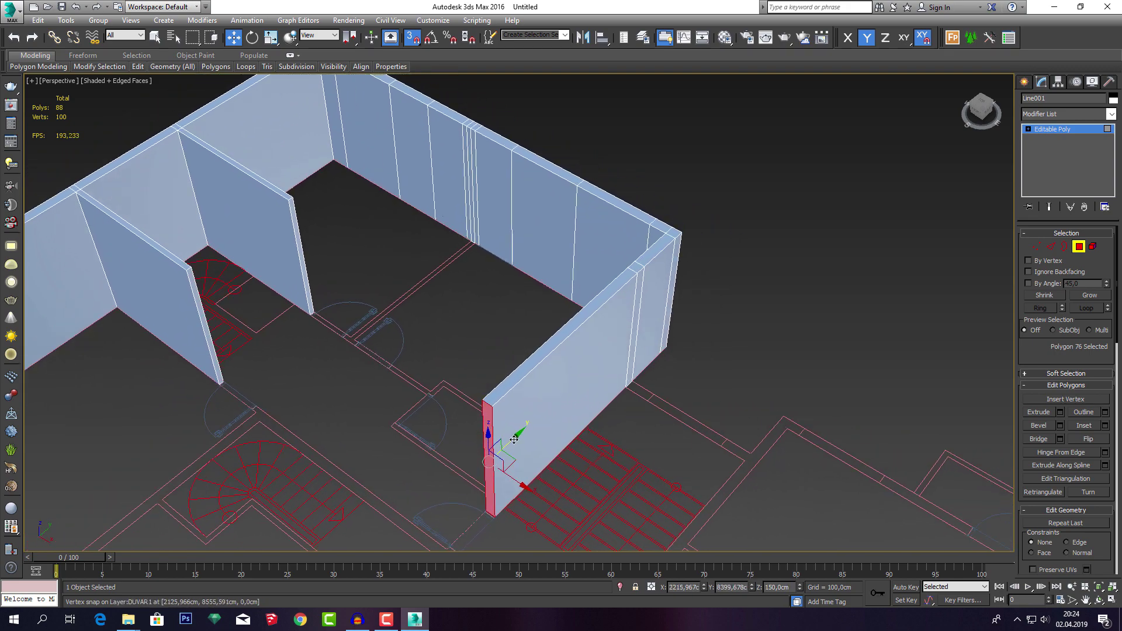
{"action": "mouse_move", "coordinate": [489, 462]}
{"action": "left_mouse_down"}
{"action": "mouse_move", "coordinate": [576, 416]}
{"action": "mouse_move", "coordinate": [549, 450]}
{"action": "left_mouse_up"}
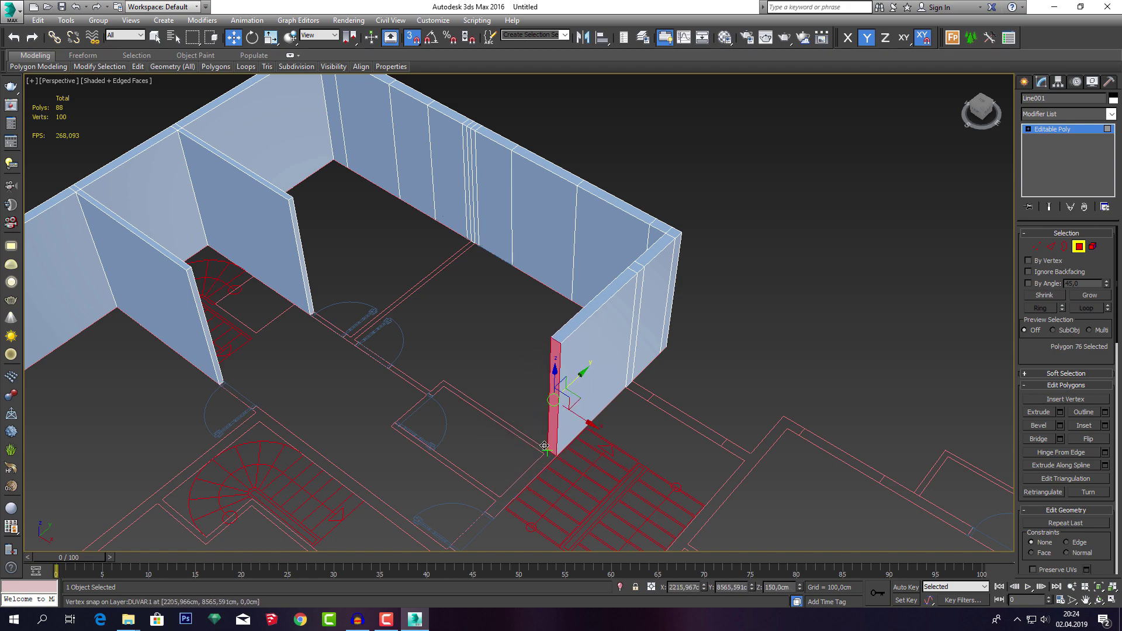
{"action": "mouse_move", "coordinate": [602, 436]}
{"action": "middle_mouse_down", "text": "alt"}
{"action": "mouse_move", "coordinate": [648, 426]}
{"action": "mouse_move", "coordinate": [606, 426]}
{"action": "mouse_move", "coordinate": [727, 426]}
{"action": "middle_mouse_up", "text": "alt"}
Extrude the end face again, snap it to the lower-left vertex, and extrude once more.
{"action": "left_click", "coordinate": [1062, 414]}
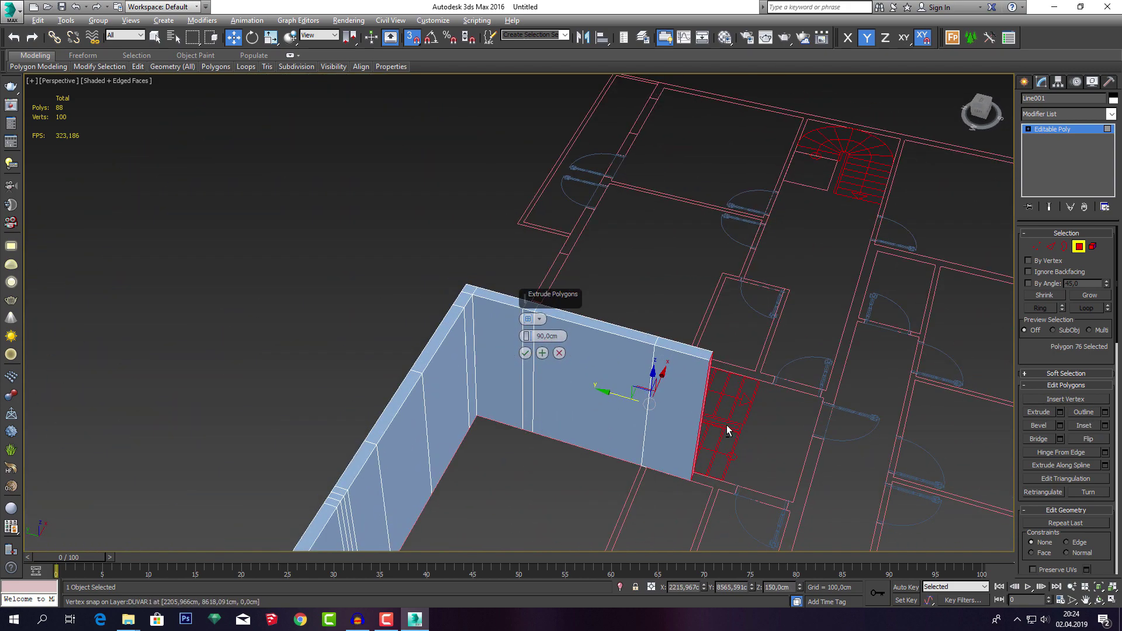
{"action": "left_click", "coordinate": [524, 353]}
{"action": "left_click_drag", "start_coordinate": [701, 419], "coordinate": [649, 463]}
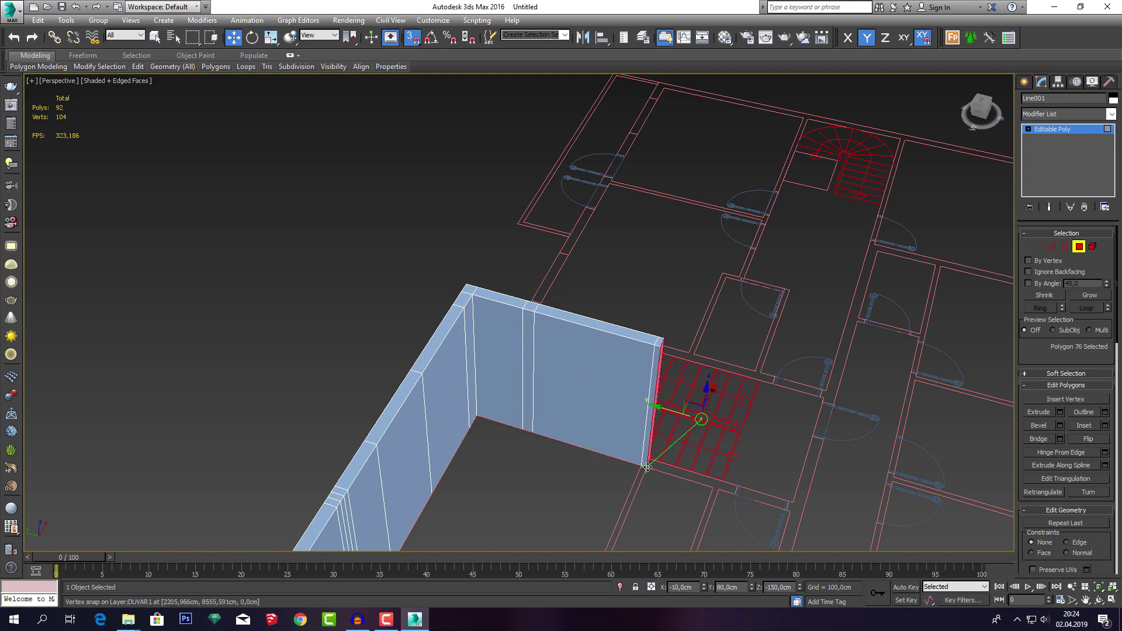
{"action": "mouse_move", "coordinate": [650, 469]}
{"action": "middle_mouse_down", "text": "alt"}
{"action": "mouse_move", "coordinate": [646, 346]}
{"action": "mouse_move", "coordinate": [510, 346]}
{"action": "mouse_move", "coordinate": [952, 343]}
{"action": "middle_mouse_up", "text": "alt"}
{"action": "left_click", "coordinate": [1060, 412]}
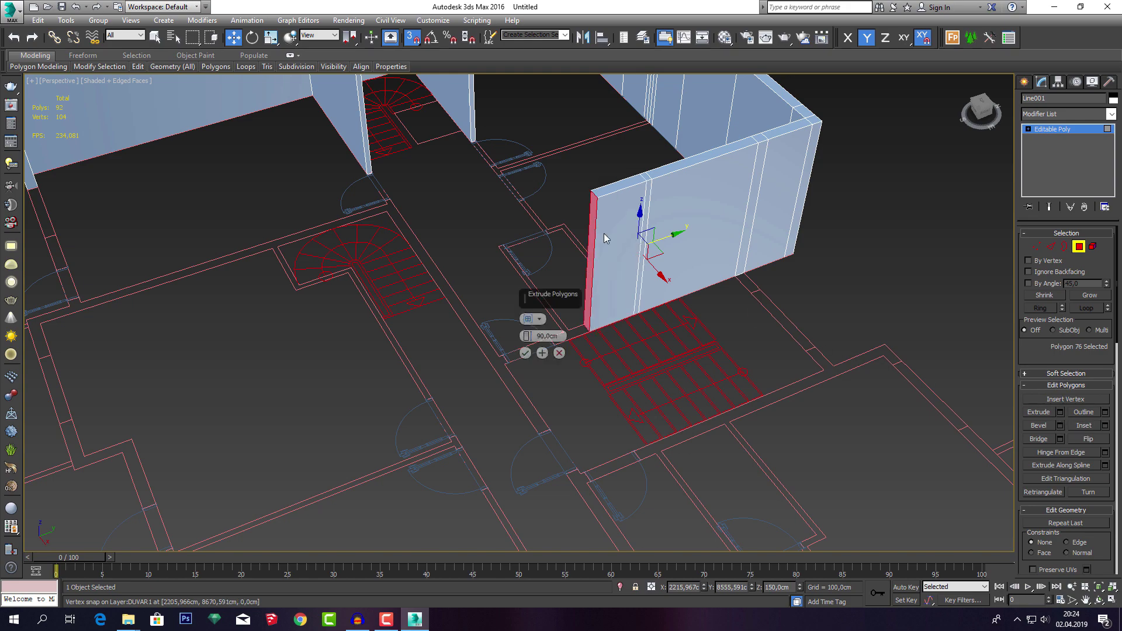
{"action": "left_click", "coordinate": [533, 351]}
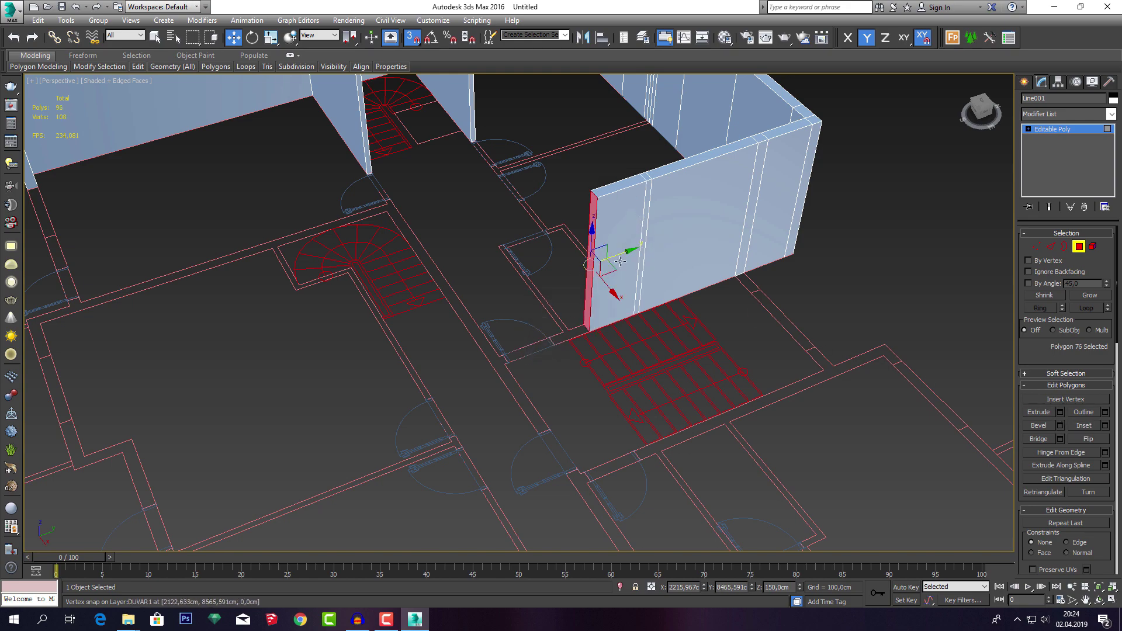
Lengthen the wall along Y to meet the plan line.
{"action": "mouse_move", "coordinate": [625, 130]}
{"action": "middle_mouse_down", "text": "alt"}
{"action": "mouse_move", "coordinate": [595, 160]}
{"action": "mouse_move", "coordinate": [696, 233]}
{"action": "mouse_move", "coordinate": [534, 353]}
{"action": "middle_mouse_up", "text": "alt"}
{"action": "mouse_move", "coordinate": [739, 174]}
{"action": "middle_mouse_down", "text": "alt"}
{"action": "mouse_move", "coordinate": [634, 233]}
{"action": "mouse_move", "coordinate": [746, 200]}
{"action": "mouse_move", "coordinate": [551, 270]}
{"action": "mouse_move", "coordinate": [573, 326]}
{"action": "middle_mouse_up", "text": "alt"}
{"action": "scroll", "coordinate": [573, 326], "scroll_direction": "up", "scroll_amount": 3}
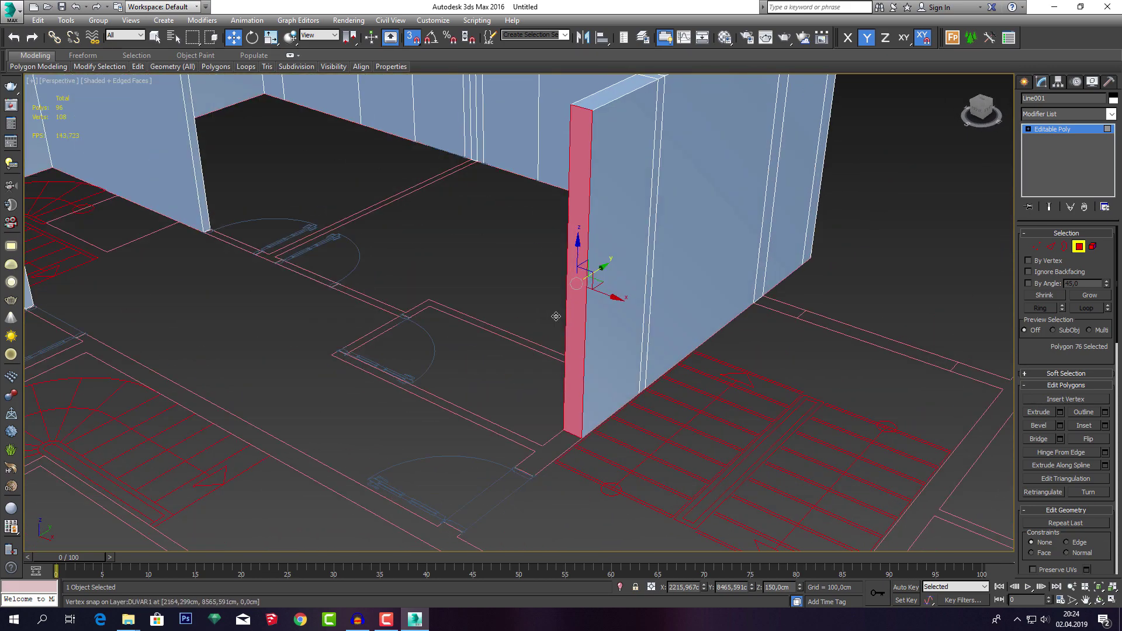
{"action": "scroll", "coordinate": [616, 278], "scroll_direction": "up", "scroll_amount": 3}
{"action": "left_click_drag", "start_coordinate": [612, 270], "coordinate": [607, 343]}
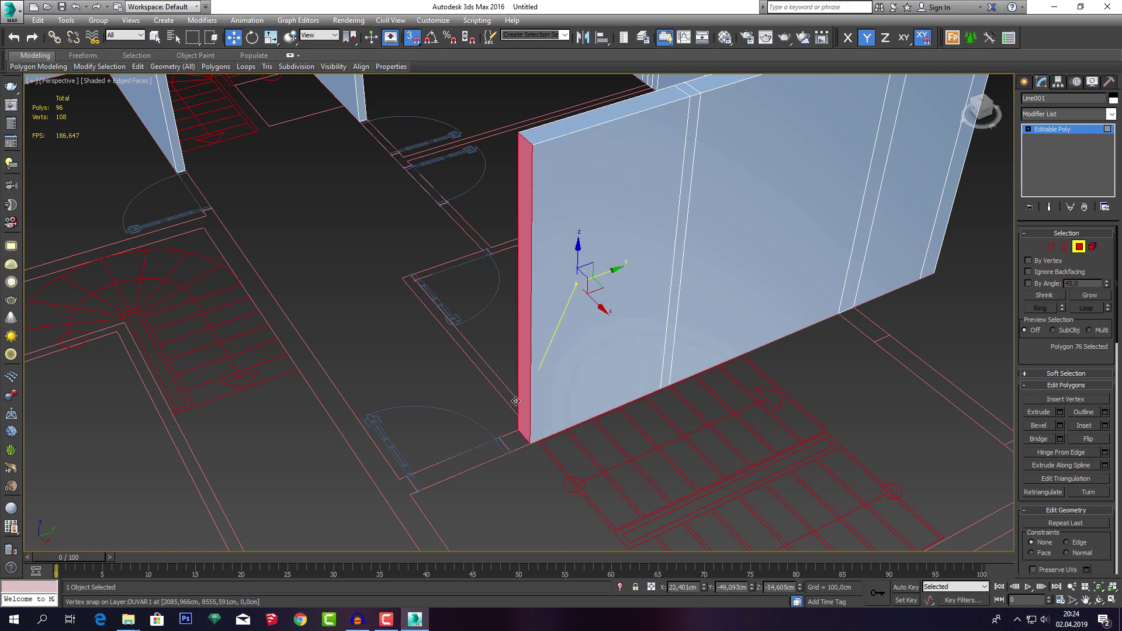
{"action": "scroll", "coordinate": [607, 343], "scroll_direction": "down", "scroll_amount": 5}
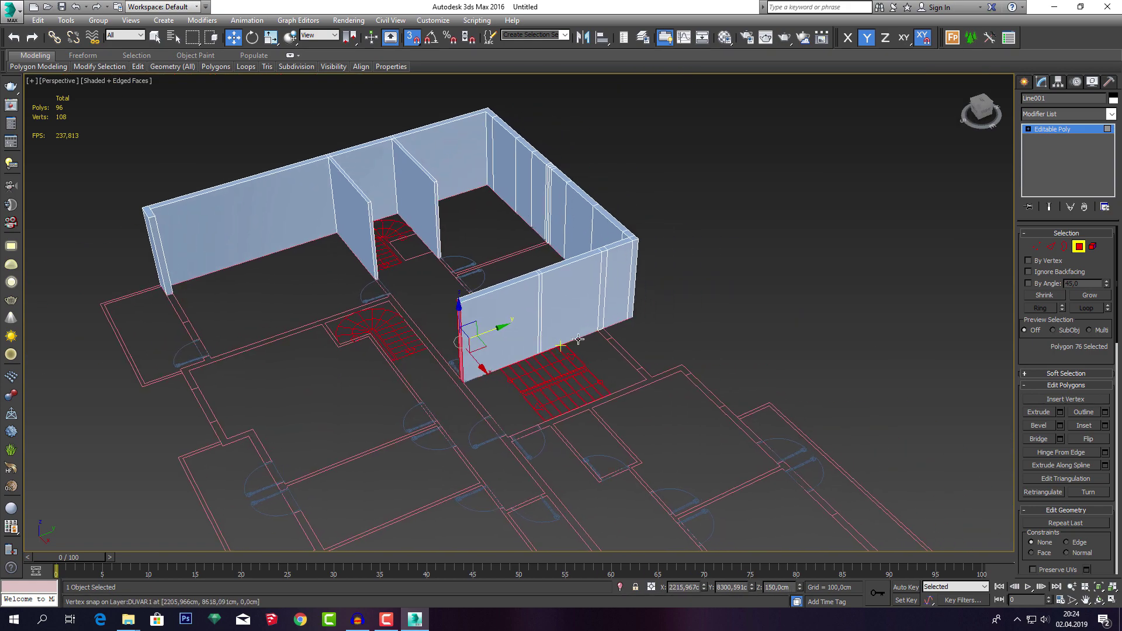
{"action": "scroll", "coordinate": [600, 326], "scroll_direction": "up", "scroll_amount": 3}
{"action": "scroll", "coordinate": [600, 326], "scroll_direction": "up", "scroll_amount": 1}
{"action": "middle_click_drag", "start_coordinate": [601, 326], "coordinate": [538, 377]}
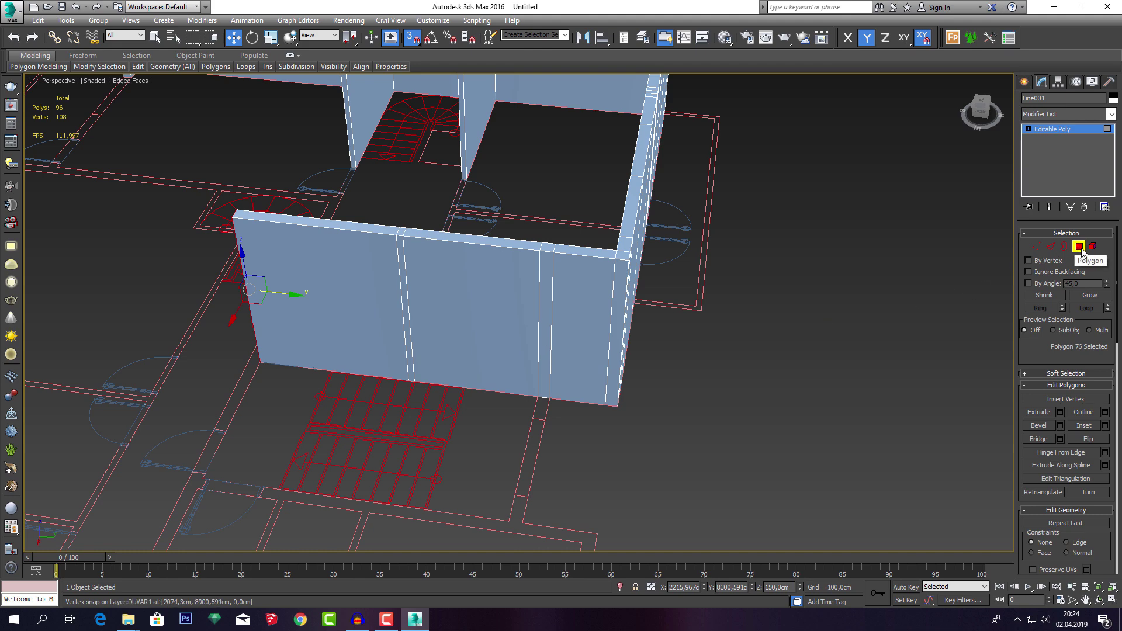
Extrude the lower wall's narrow face 90 cm and snap it left onto the plan along X.
{"action": "left_click", "coordinate": [545, 350]}
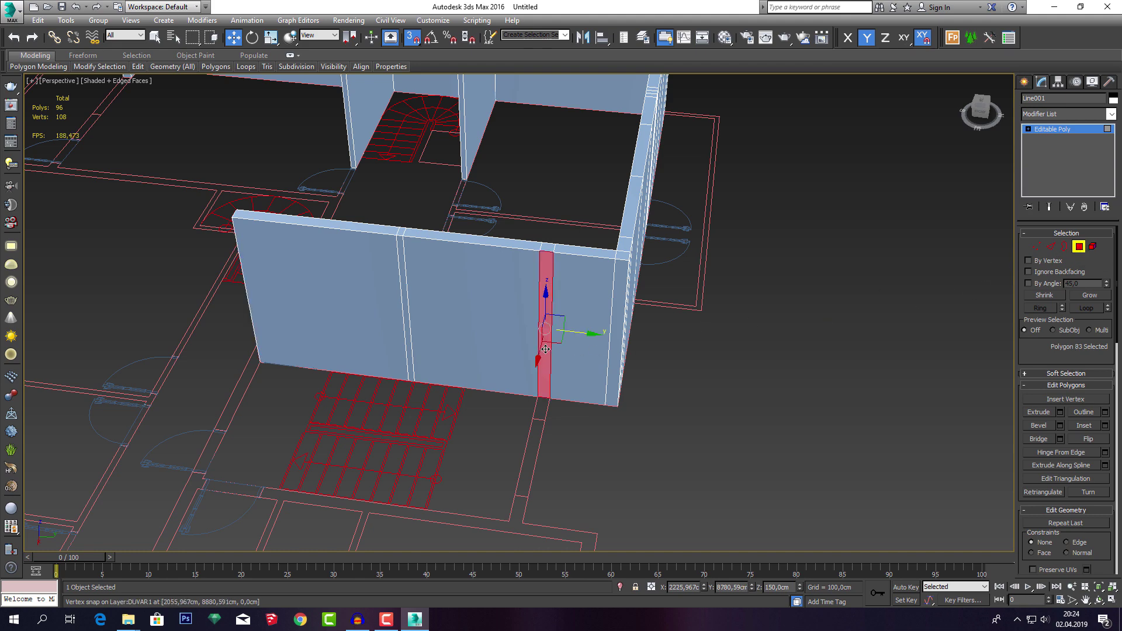
{"action": "middle_click_drag", "start_coordinate": [545, 351], "coordinate": [835, 401], "text": "alt"}
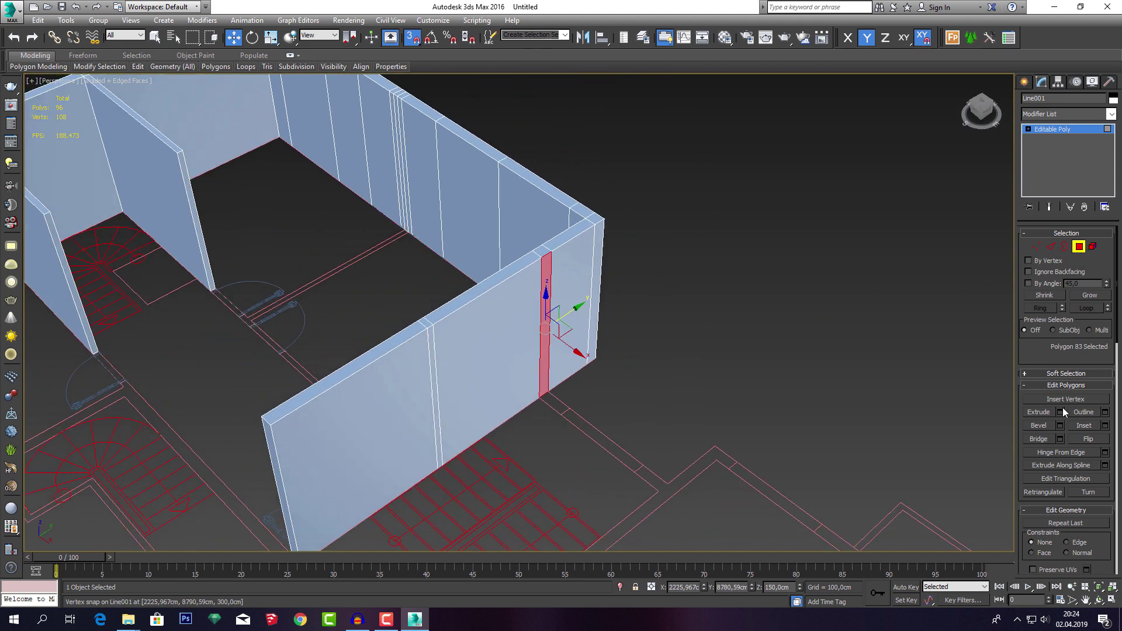
{"action": "left_click", "coordinate": [1062, 412]}
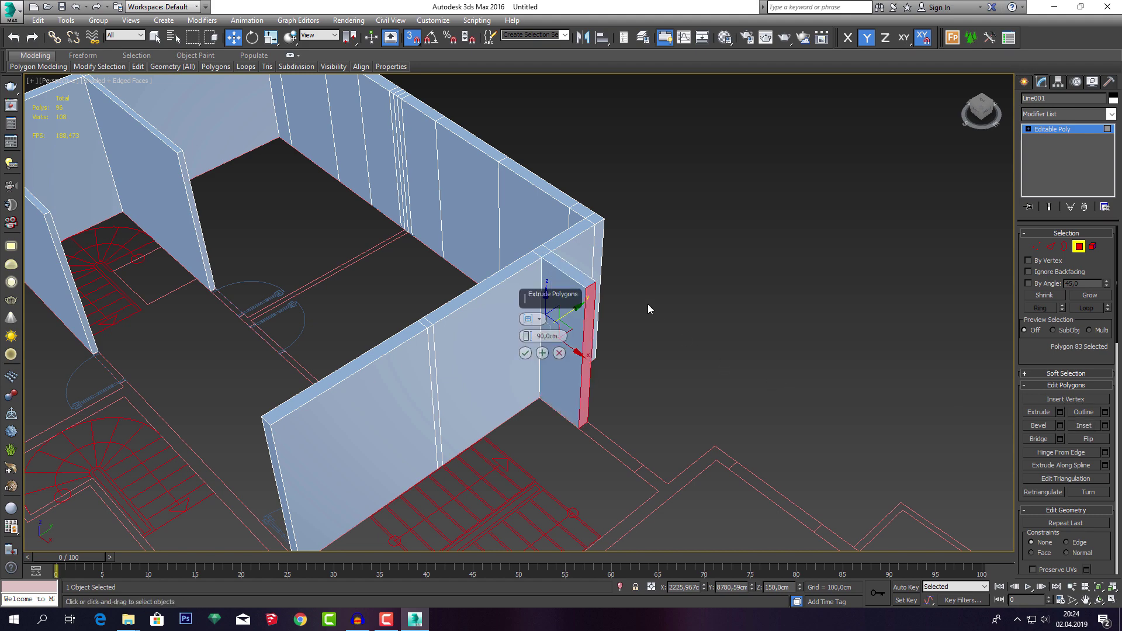
{"action": "left_click", "coordinate": [525, 353]}
{"action": "key", "text": "F5"}
{"action": "left_click_drag", "start_coordinate": [587, 357], "coordinate": [565, 417]}
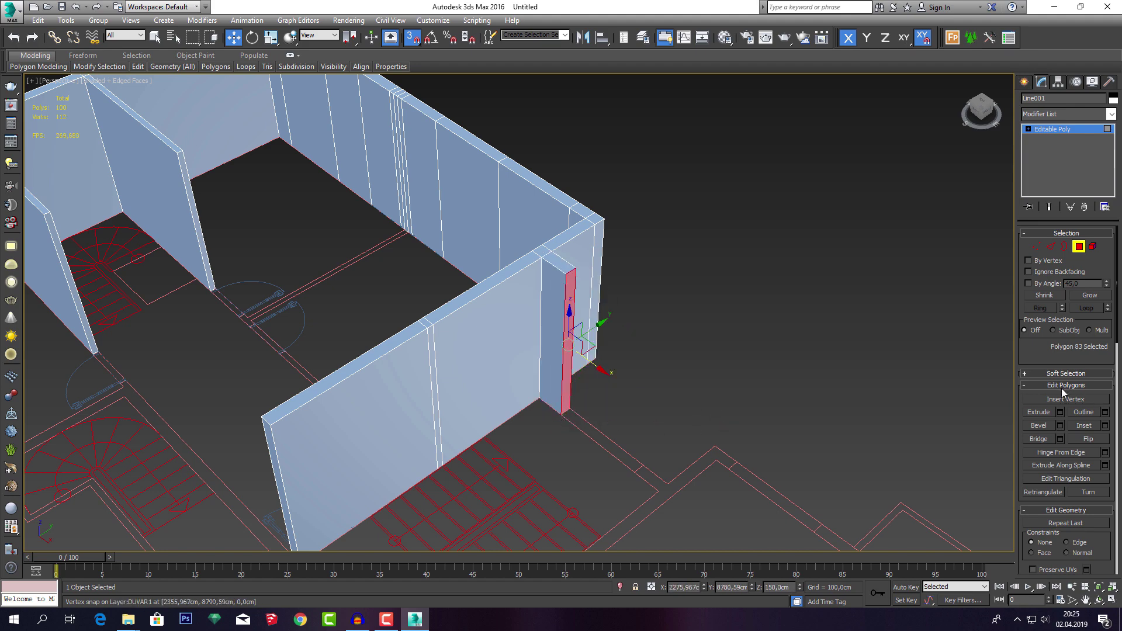
Add two more 90 cm extrusions, snapping the face rightward onto the plan.
{"action": "mouse_move", "coordinate": [692, 318]}
{"action": "middle_mouse_down"}
{"action": "mouse_move", "coordinate": [643, 318]}
{"action": "mouse_move", "coordinate": [644, 333]}
{"action": "middle_mouse_up"}
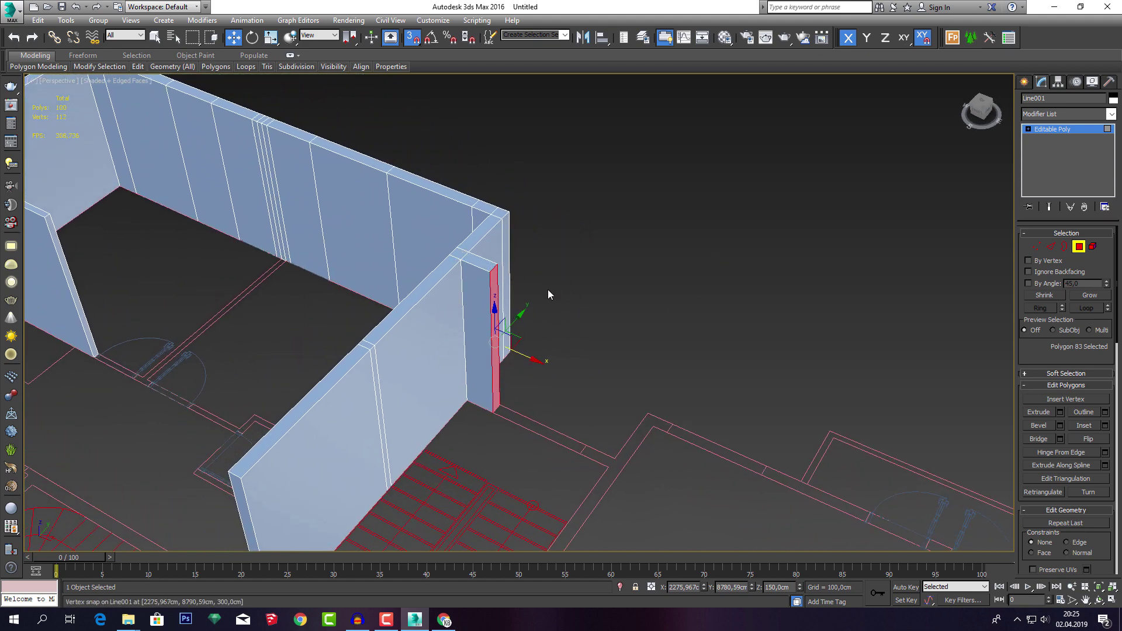
{"action": "left_click", "coordinate": [1059, 412]}
{"action": "left_click", "coordinate": [525, 353]}
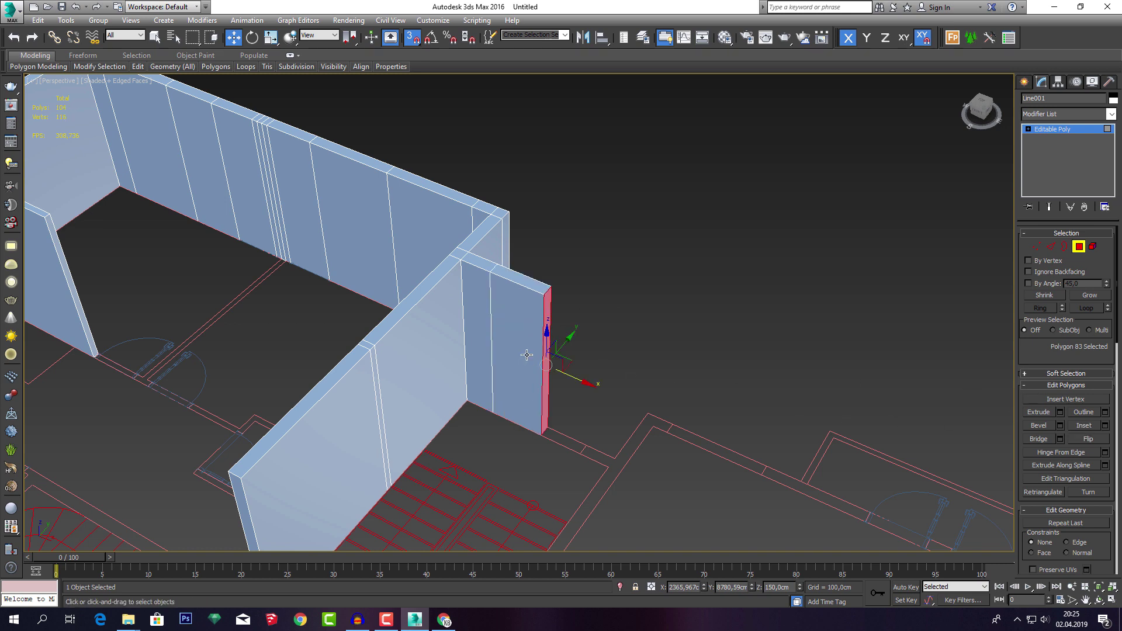
{"action": "left_click_drag", "start_coordinate": [545, 365], "coordinate": [584, 447]}
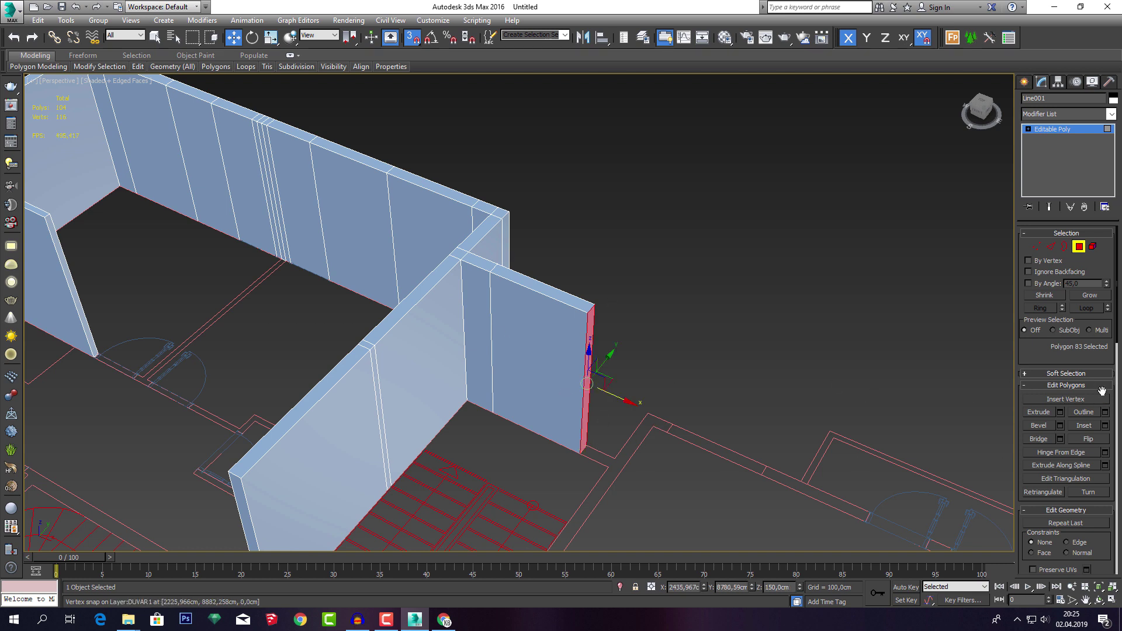
{"action": "left_click", "coordinate": [1061, 413]}
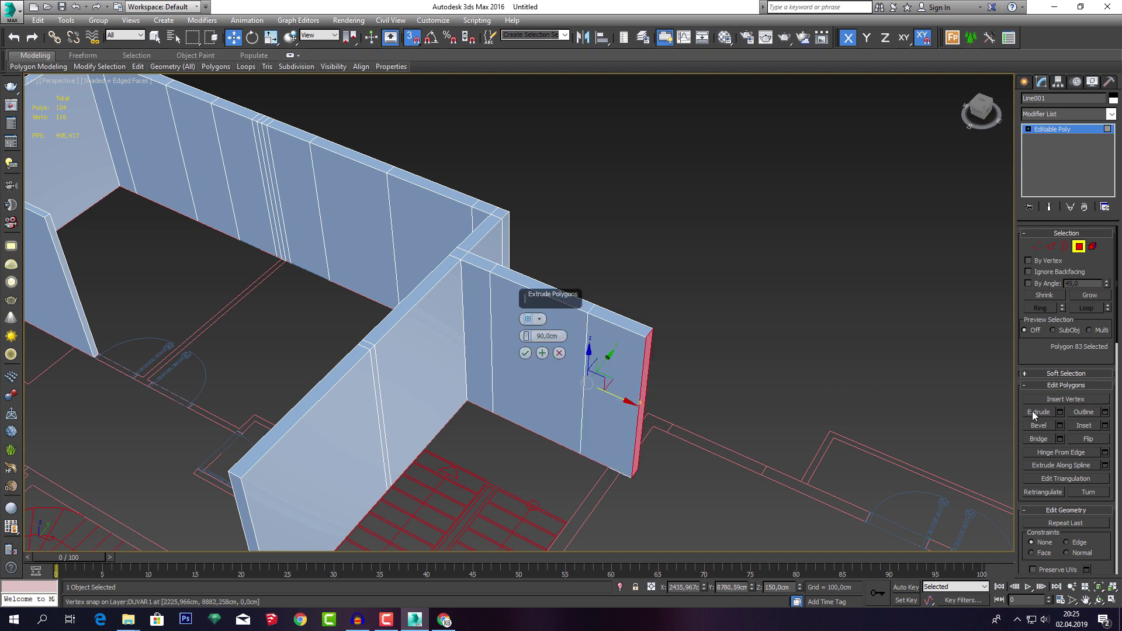
{"action": "left_click", "coordinate": [525, 353]}
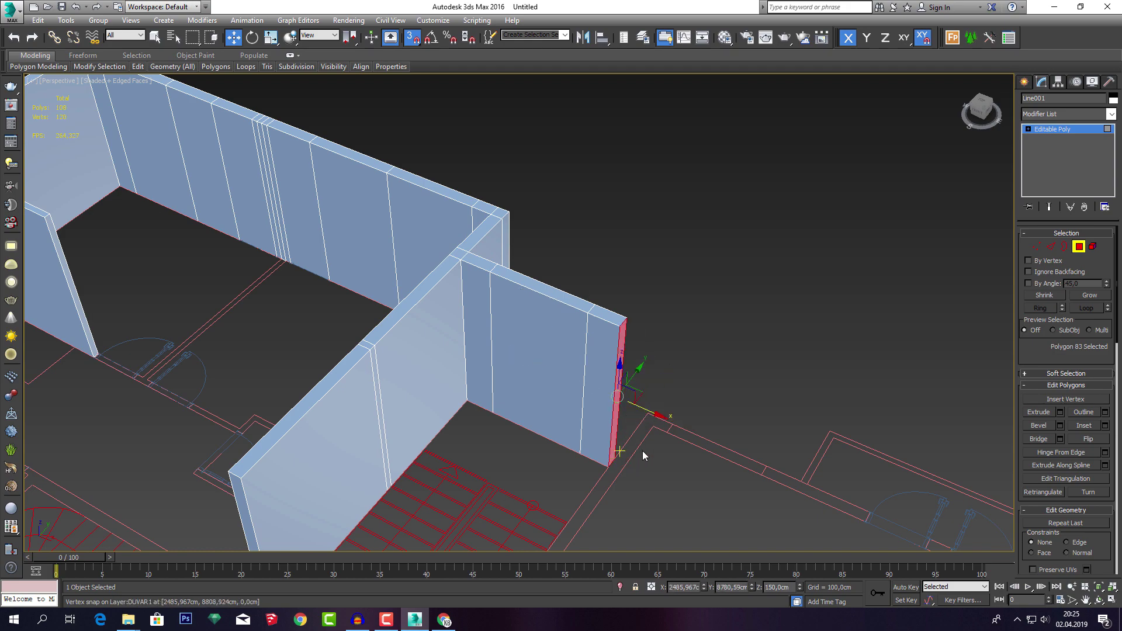
Extrude the wall end another 90 cm and snap it to the plan corner.
{"action": "mouse_move", "coordinate": [643, 450]}
{"action": "middle_mouse_down", "text": "alt"}
{"action": "mouse_move", "coordinate": [580, 450]}
{"action": "mouse_move", "coordinate": [861, 448]}
{"action": "middle_mouse_up", "text": "alt"}
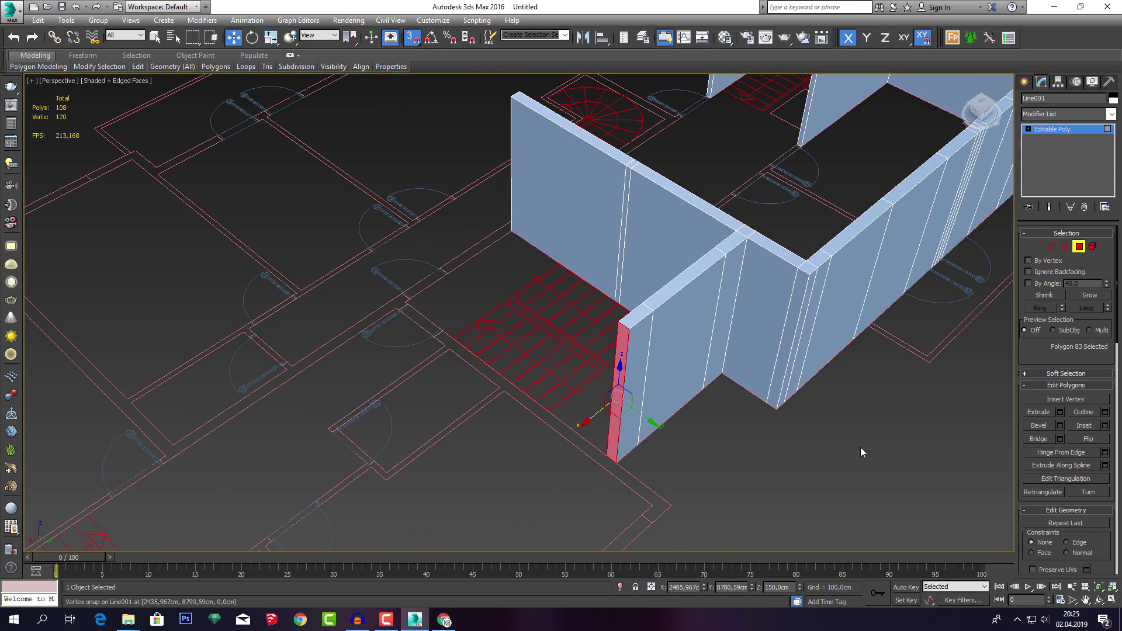
{"action": "left_click", "coordinate": [1061, 411]}
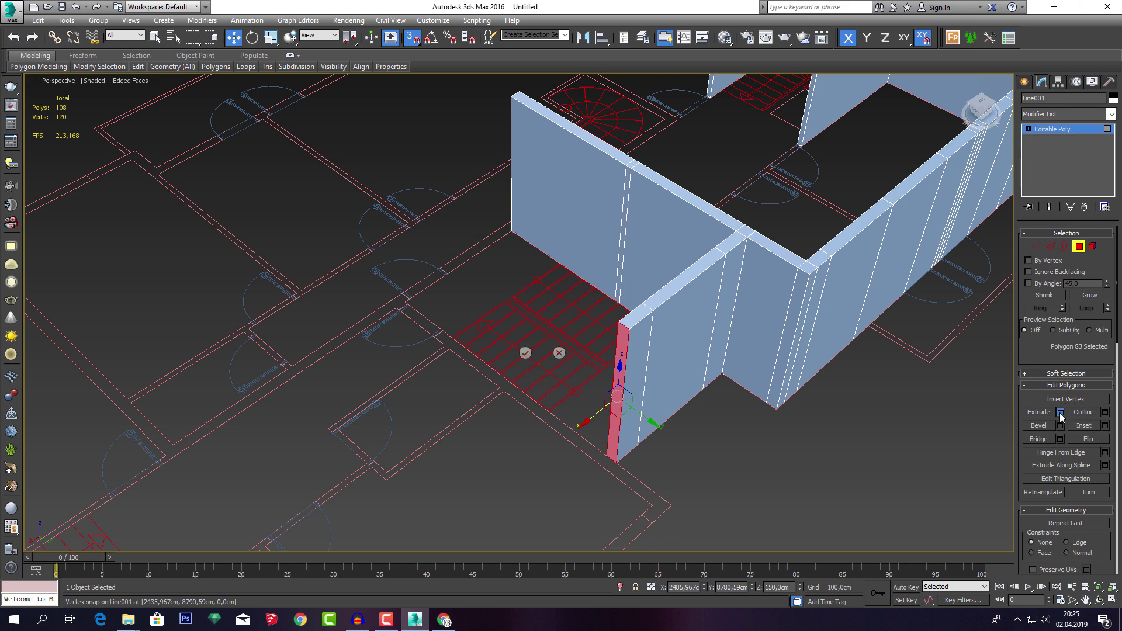
{"action": "left_click", "coordinate": [525, 353]}
{"action": "left_click_drag", "start_coordinate": [574, 432], "coordinate": [650, 503]}
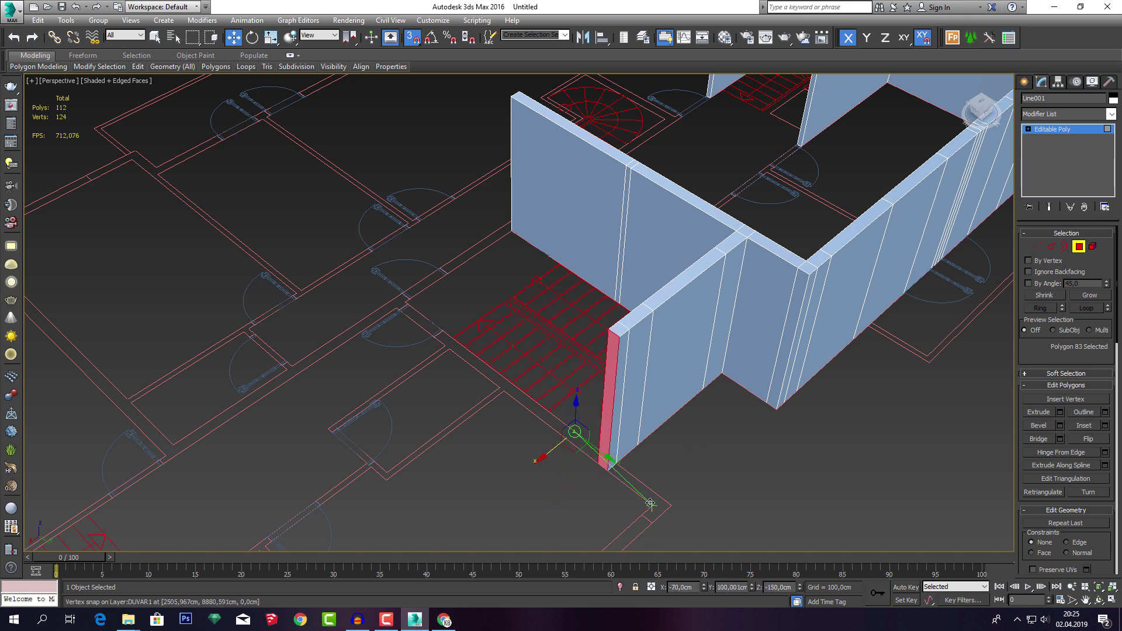
{"action": "middle_click_drag", "start_coordinate": [650, 503], "coordinate": [518, 396]}
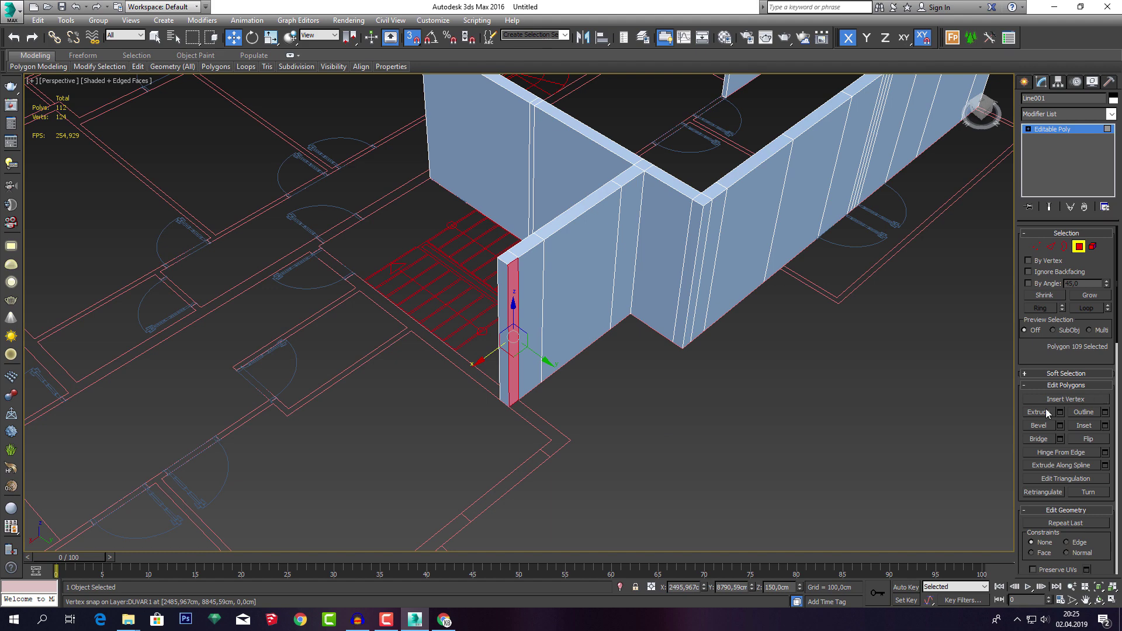
Extrude the end face twice, snapping it around the corner and back onto the plan line.
{"action": "left_click", "coordinate": [1059, 412]}
{"action": "left_click", "coordinate": [526, 353]}
{"action": "left_click_drag", "start_coordinate": [525, 353], "coordinate": [569, 404]}
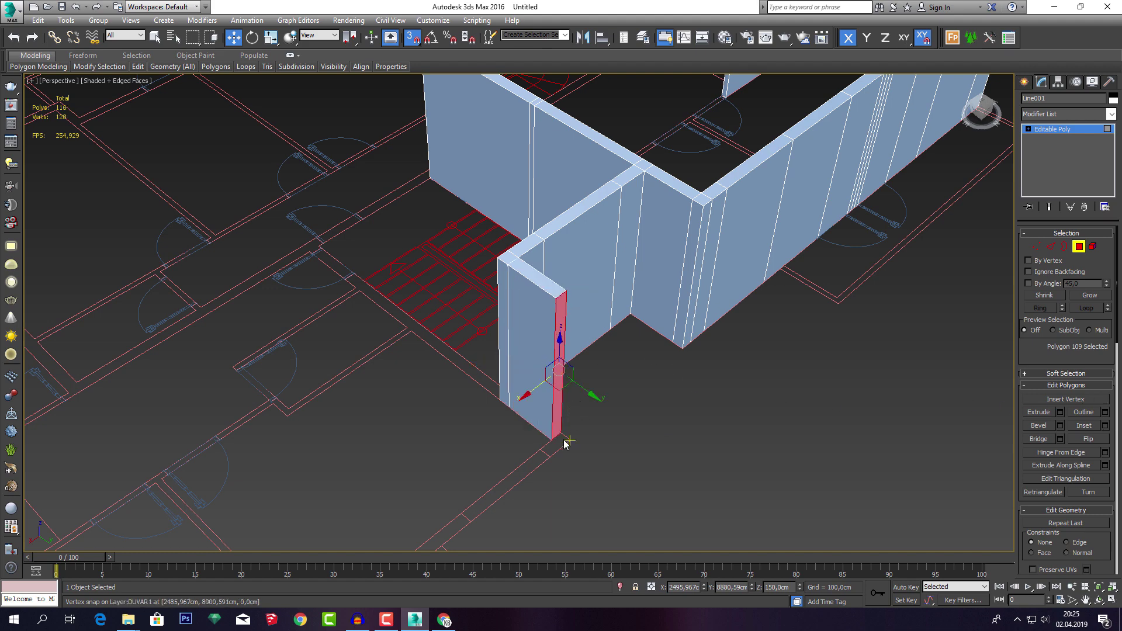
{"action": "scroll", "coordinate": [560, 444], "scroll_direction": "up", "scroll_amount": 6}
{"action": "scroll", "coordinate": [560, 444], "scroll_direction": "down", "scroll_amount": 3}
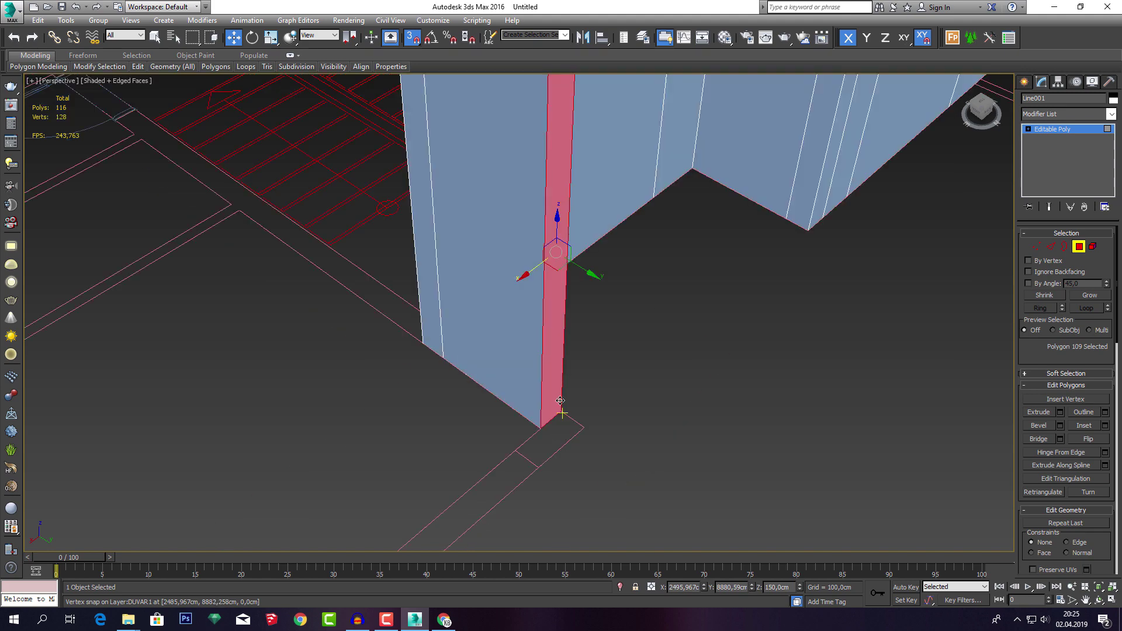
{"action": "left_click_drag", "start_coordinate": [579, 267], "coordinate": [558, 434]}
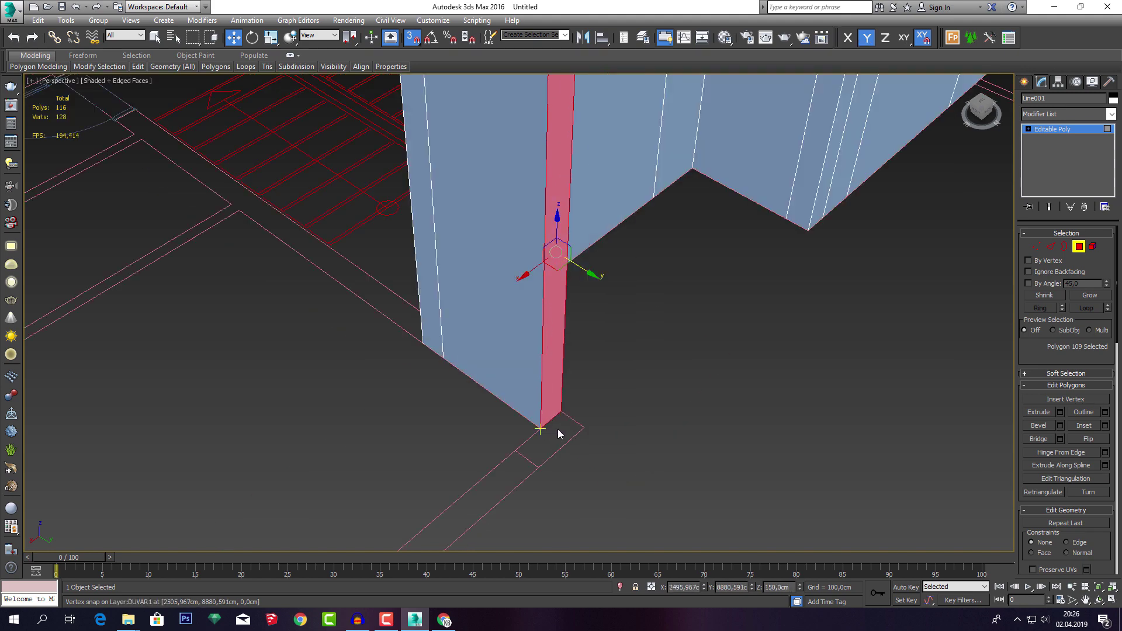
{"action": "scroll", "coordinate": [702, 355], "scroll_direction": "down", "scroll_amount": 3}
{"action": "scroll", "coordinate": [636, 322], "scroll_direction": "down", "scroll_amount": 4}
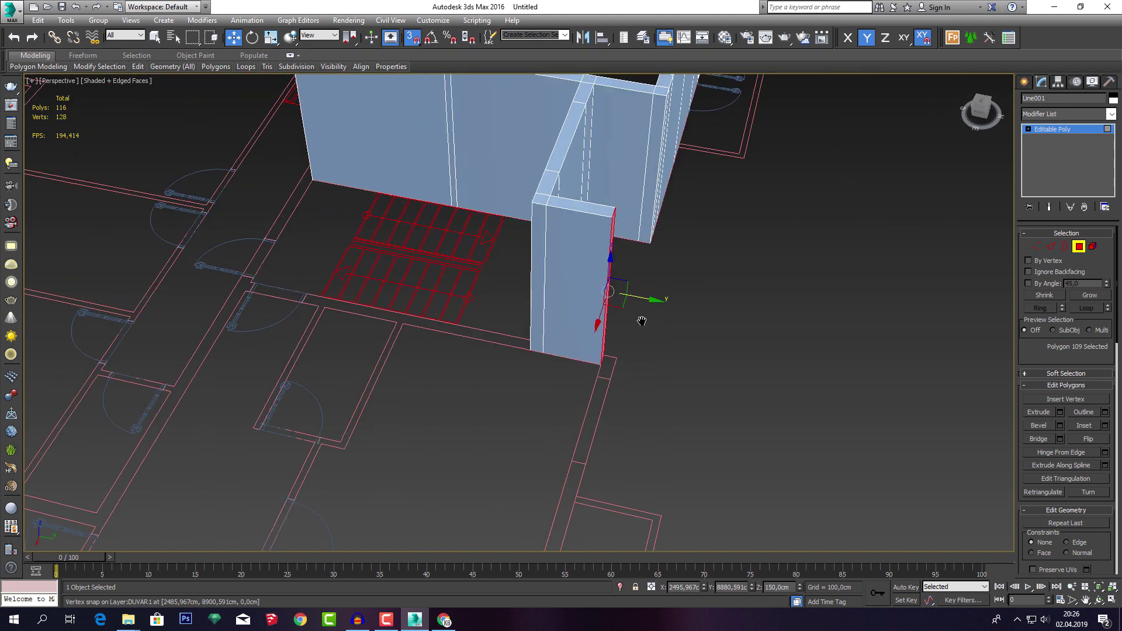
{"action": "scroll", "coordinate": [643, 314], "scroll_direction": "down", "scroll_amount": 2}
{"action": "left_click", "coordinate": [1059, 411]}
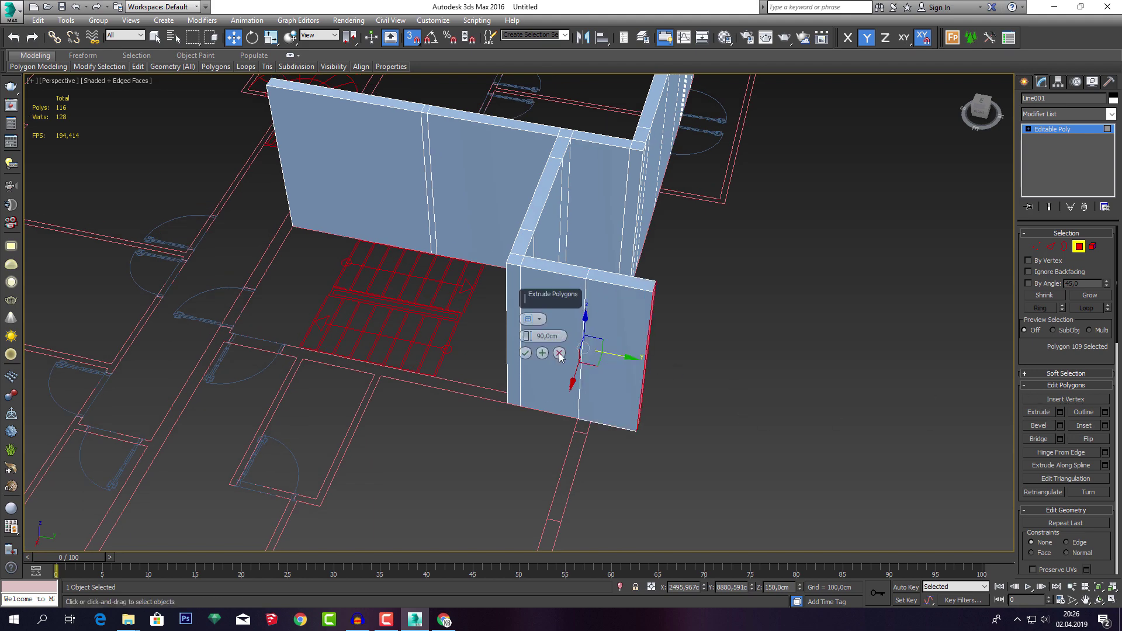
{"action": "left_click", "coordinate": [569, 357]}
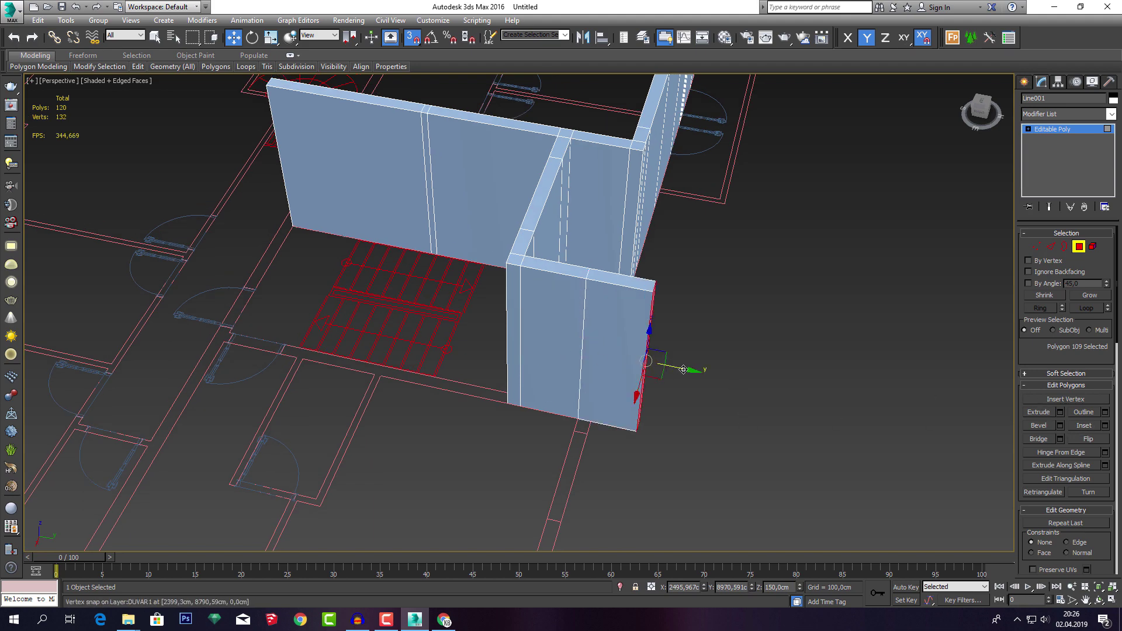
{"action": "left_click_drag", "start_coordinate": [683, 369], "coordinate": [588, 397]}
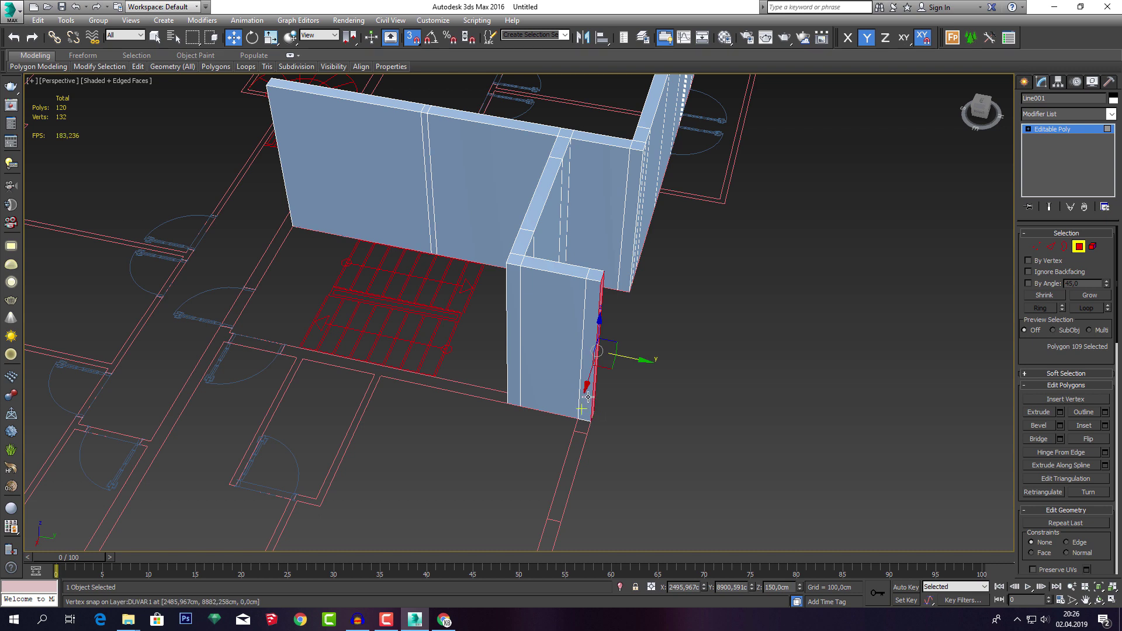
Select the new piece's end face, extrude it 90 cm, and move it along X to the plan.
{"action": "left_click", "coordinate": [594, 315]}
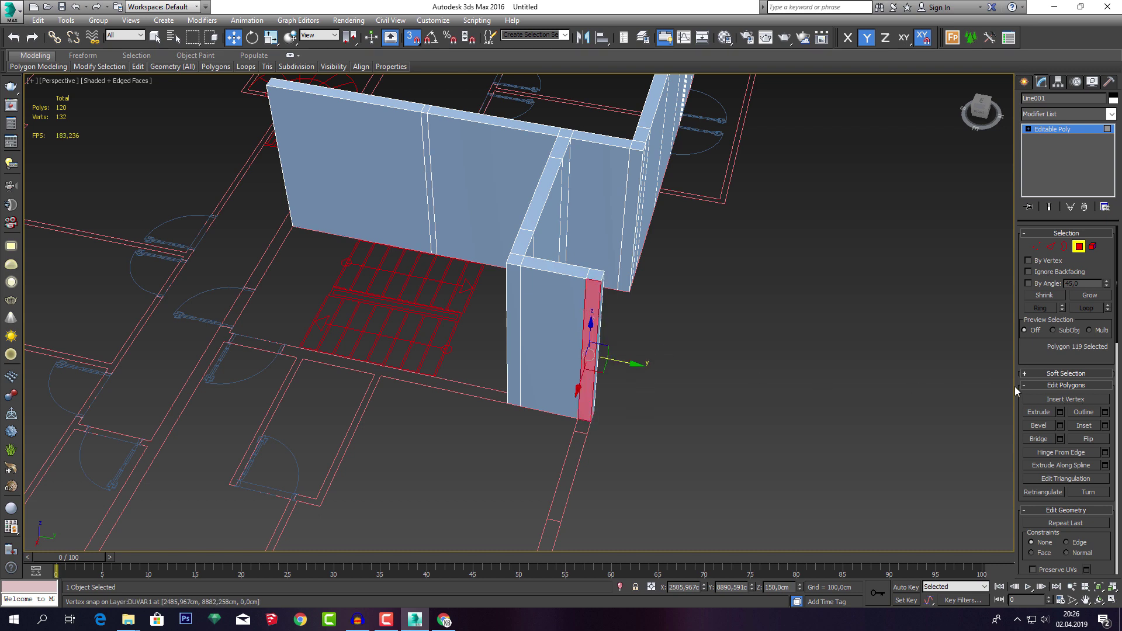
{"action": "left_click", "coordinate": [1040, 412]}
{"action": "left_click", "coordinate": [1059, 412]}
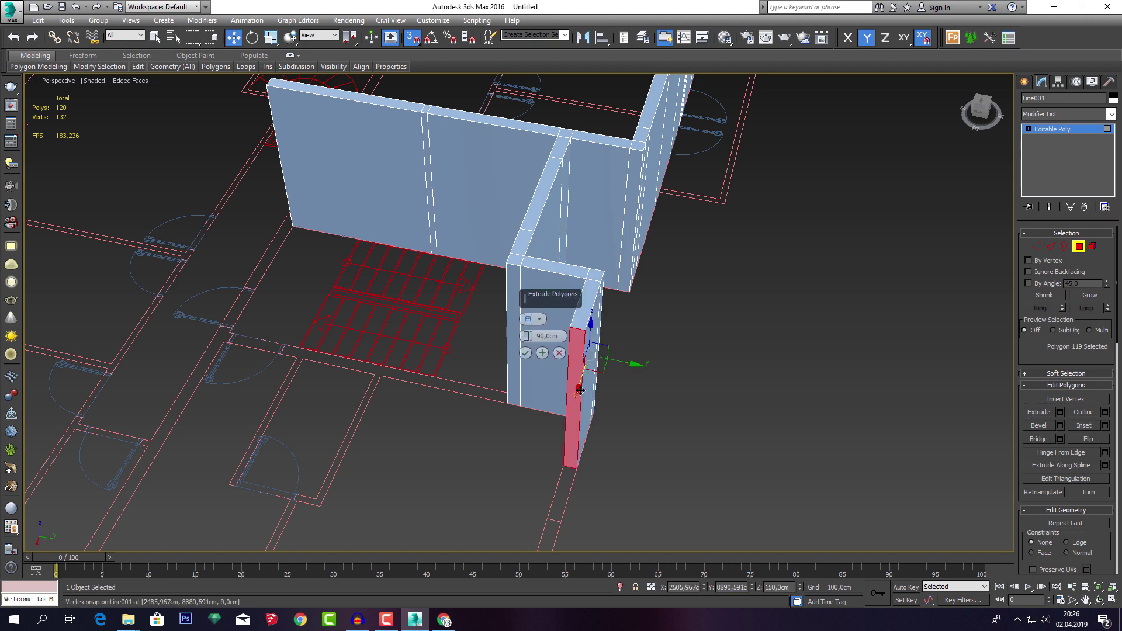
{"action": "mouse_move", "coordinate": [742, 413]}
{"action": "middle_mouse_down", "text": "alt"}
{"action": "mouse_move", "coordinate": [652, 405]}
{"action": "mouse_move", "coordinate": [614, 374]}
{"action": "middle_mouse_up", "text": "alt"}
{"action": "left_click", "coordinate": [525, 353]}
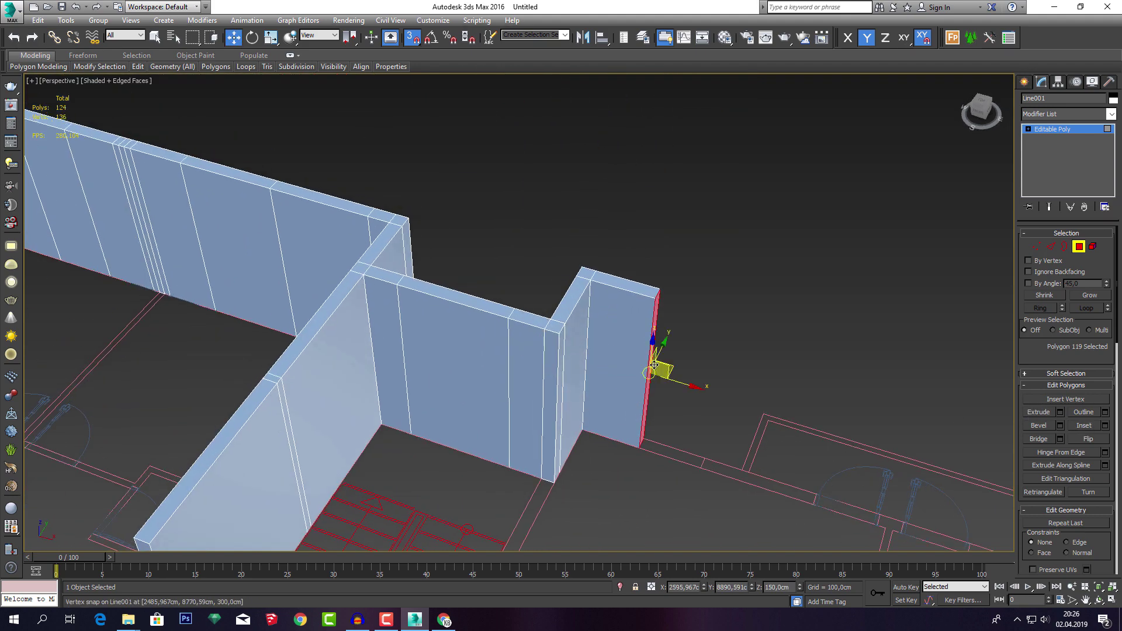
{"action": "left_click_drag", "start_coordinate": [680, 382], "coordinate": [637, 369]}
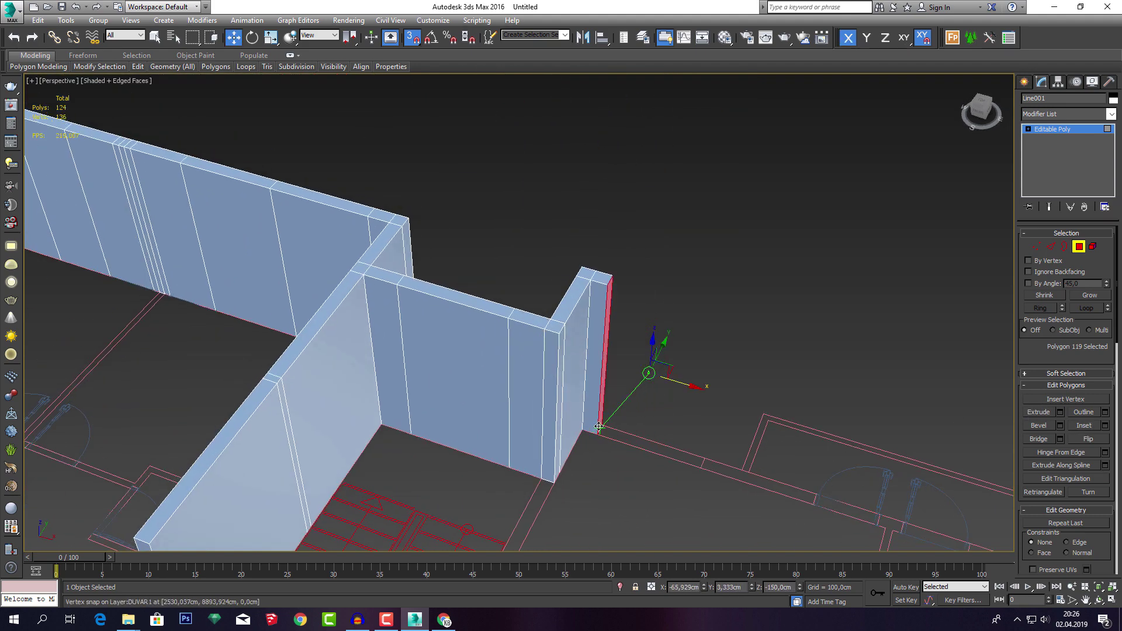
{"action": "middle_click_drag", "start_coordinate": [660, 398], "coordinate": [836, 372], "text": "alt"}
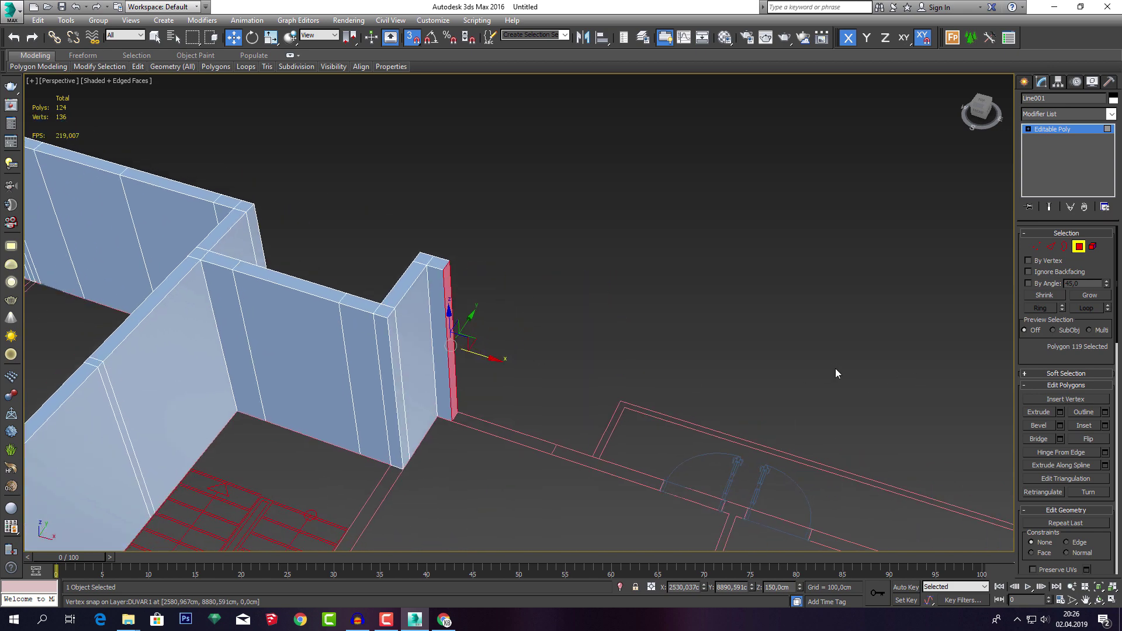
Extrude the face further along X, then cancel a trial extrusion and snap.
{"action": "left_click", "coordinate": [1059, 412]}
{"action": "left_click", "coordinate": [553, 356]}
{"action": "left_click_drag", "start_coordinate": [547, 376], "coordinate": [594, 391]}
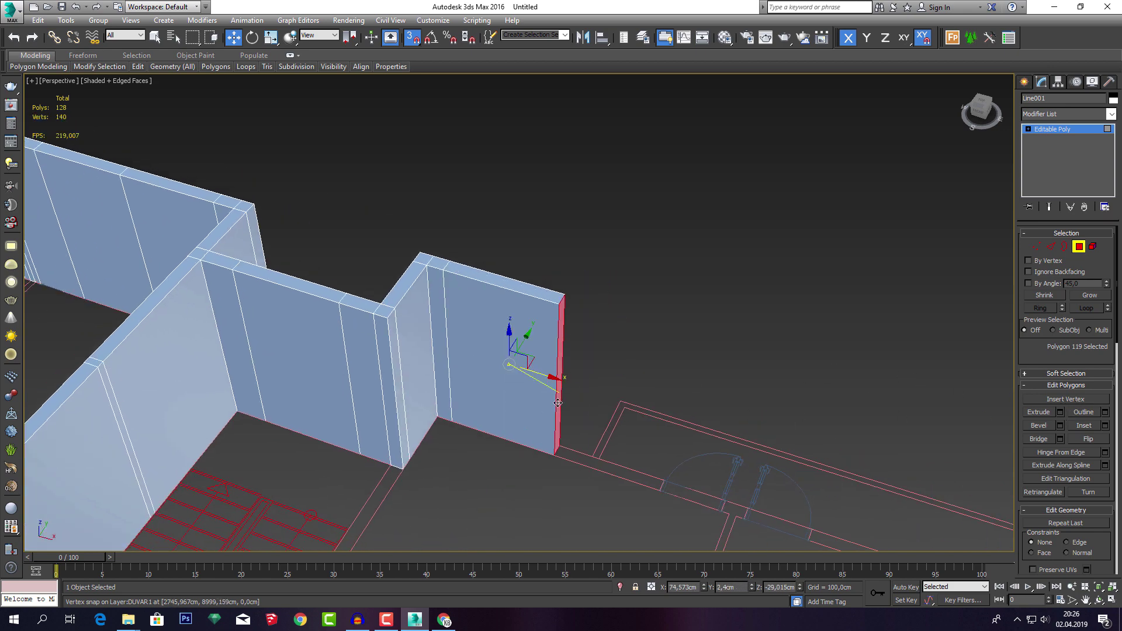
{"action": "left_click", "coordinate": [1060, 412]}
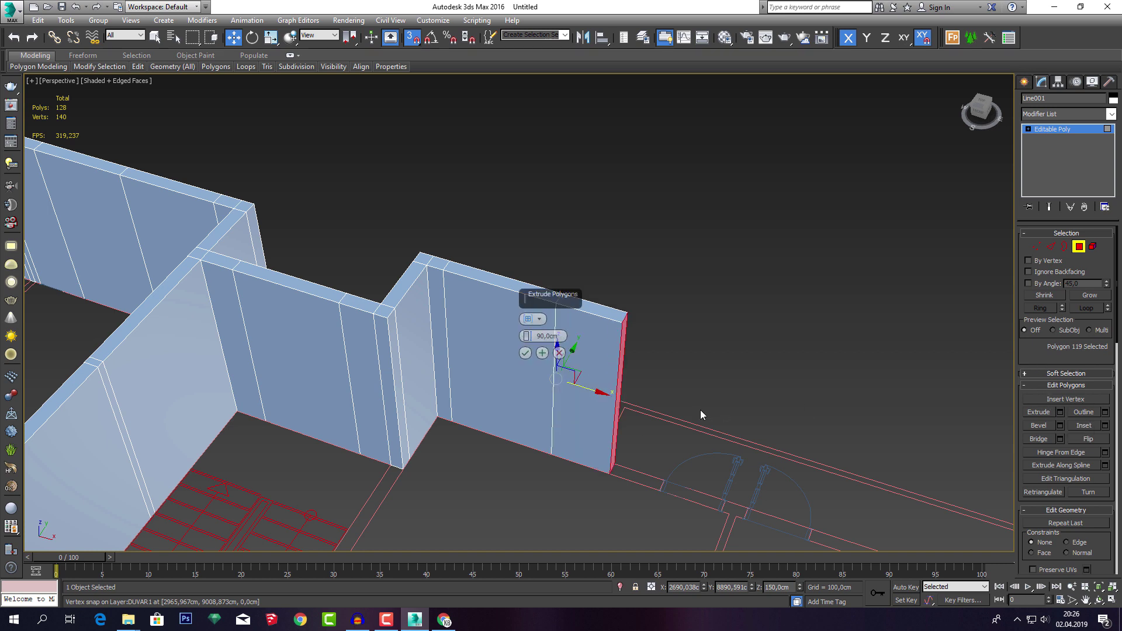
{"action": "left_click_drag", "start_coordinate": [556, 378], "coordinate": [658, 479]}
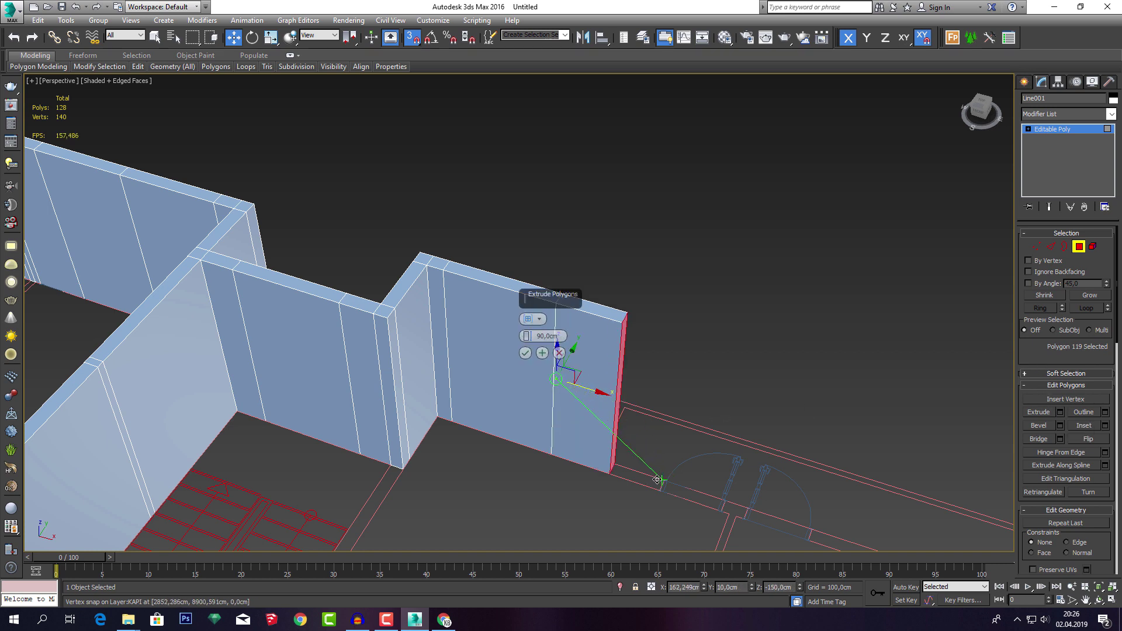
{"action": "right_click", "coordinate": [653, 444]}
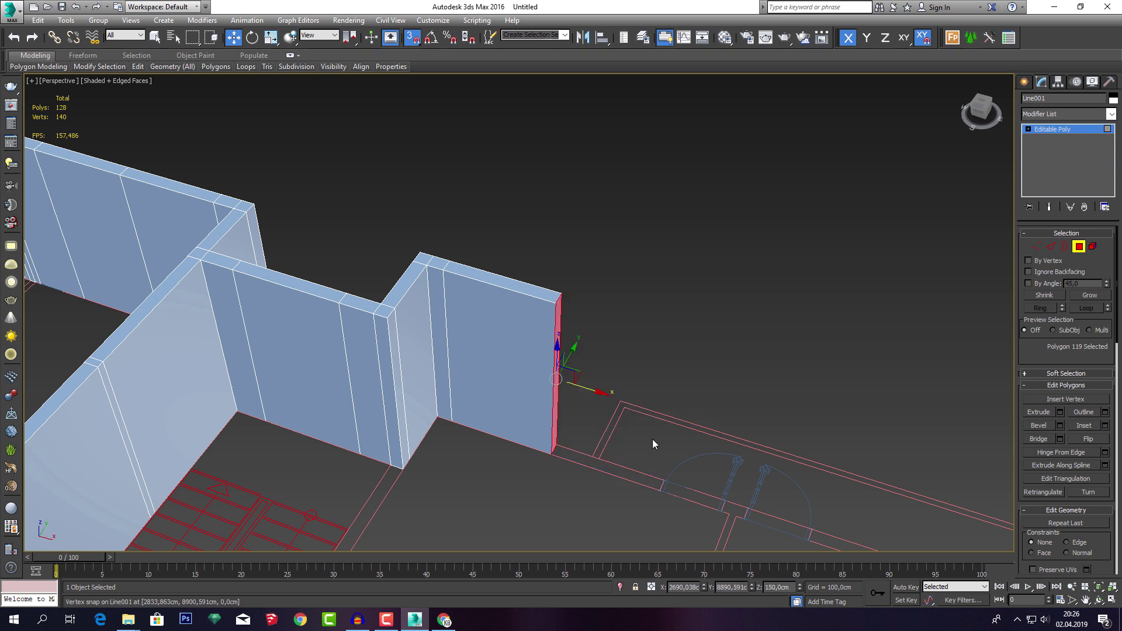
Redo the 90 cm extrusion and snap the face along the wall line to the next plan vertex.
{"action": "left_click", "coordinate": [1059, 411]}
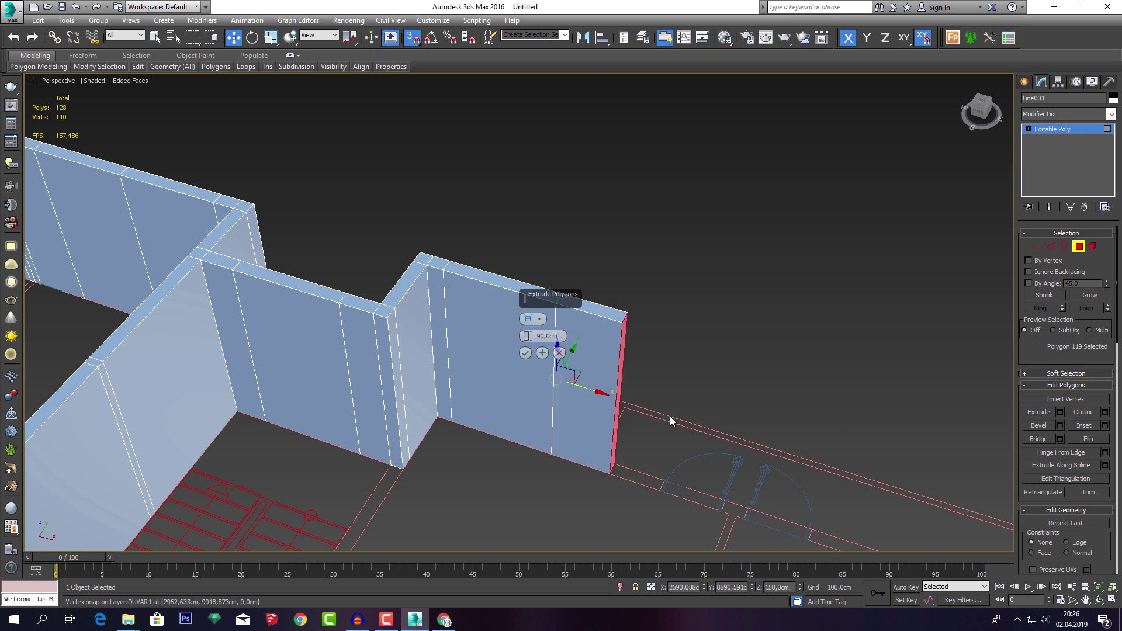
{"action": "left_click", "coordinate": [525, 353]}
{"action": "left_click_drag", "start_coordinate": [617, 399], "coordinate": [664, 489]}
{"action": "scroll", "coordinate": [657, 477], "scroll_direction": "up", "scroll_amount": 5}
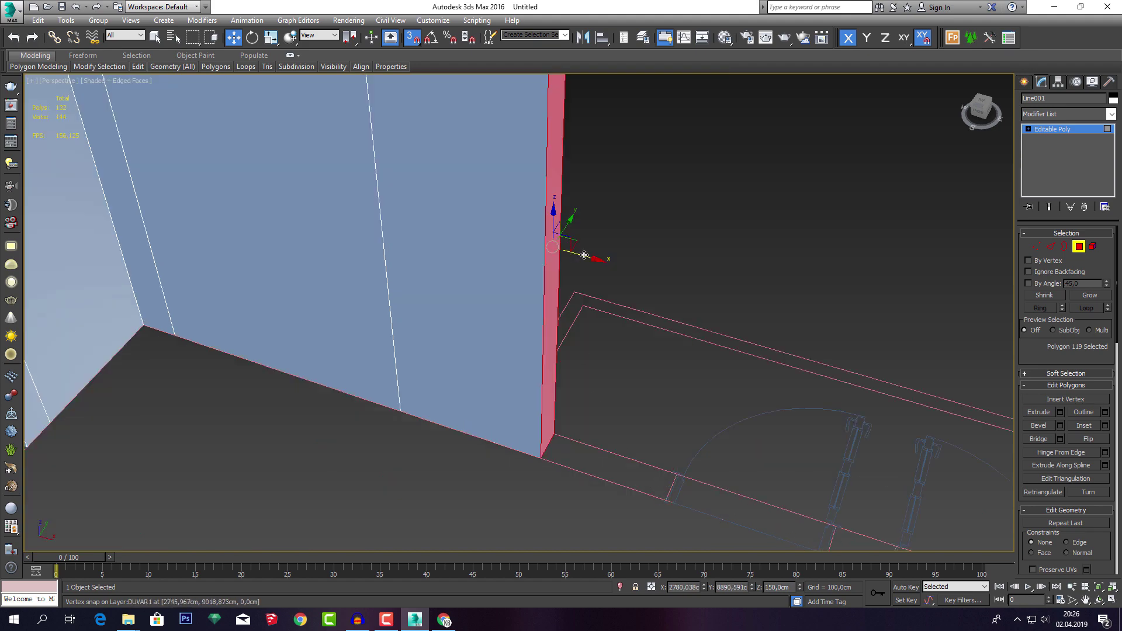
{"action": "left_click_drag", "start_coordinate": [584, 255], "coordinate": [666, 482]}
{"action": "scroll", "coordinate": [666, 482], "scroll_direction": "down", "scroll_amount": 5}
{"action": "middle_click_drag", "start_coordinate": [692, 440], "coordinate": [597, 388]}
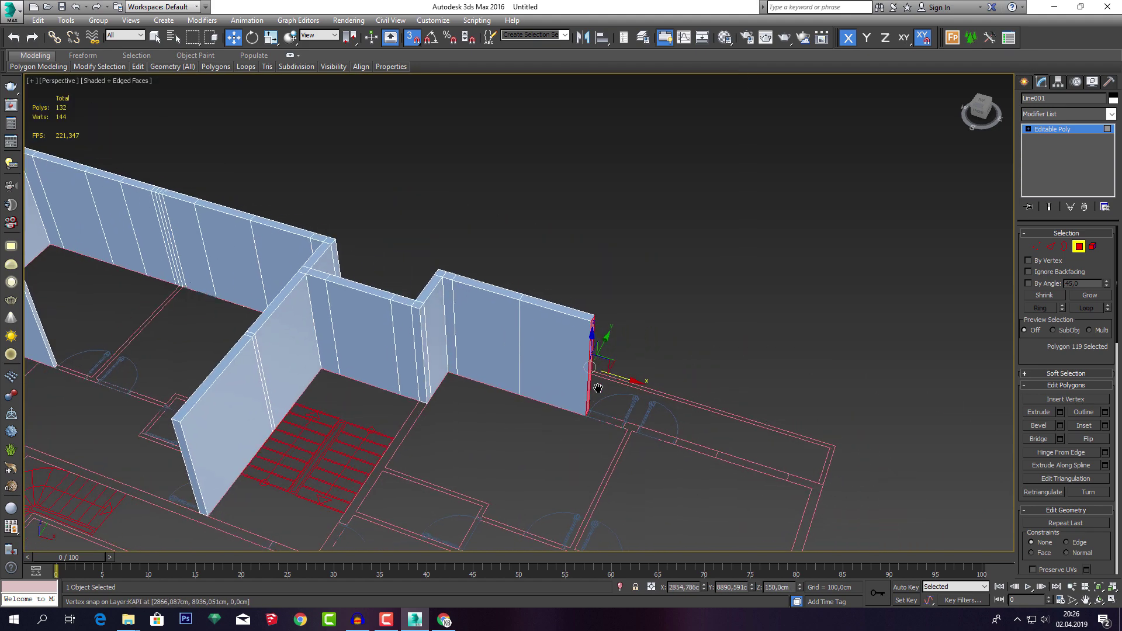
{"action": "scroll", "coordinate": [629, 409], "scroll_direction": "up", "scroll_amount": 4}
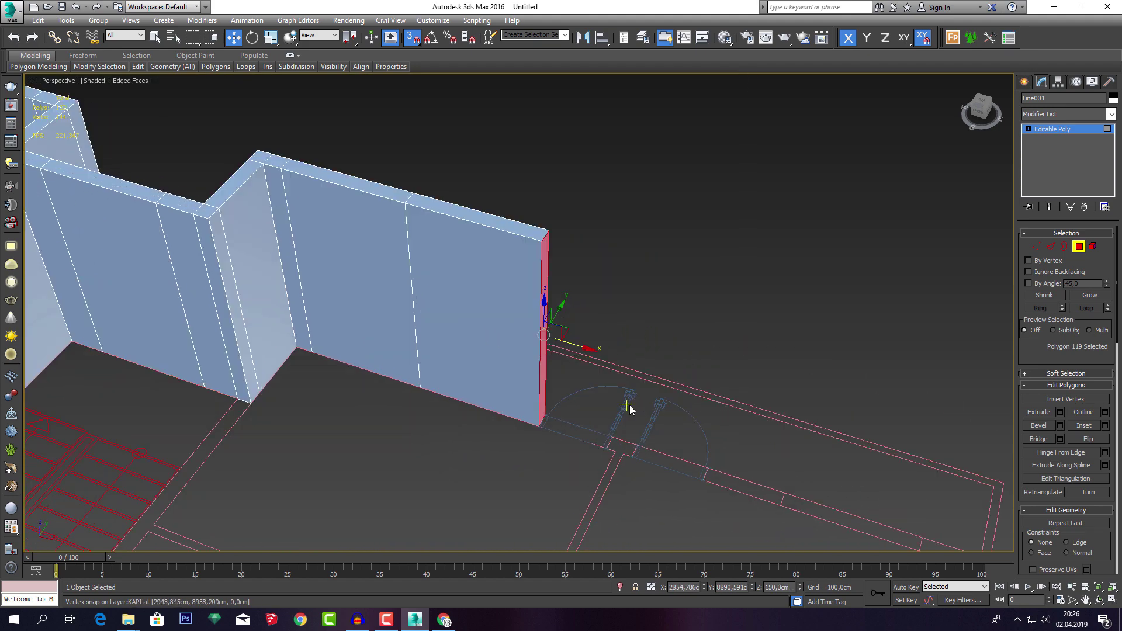
Begin another 90 cm extrusion of the end face, left pending.
{"action": "left_click", "coordinate": [1060, 412]}
{"action": "scroll", "coordinate": [615, 362], "scroll_direction": "down", "scroll_amount": 2}
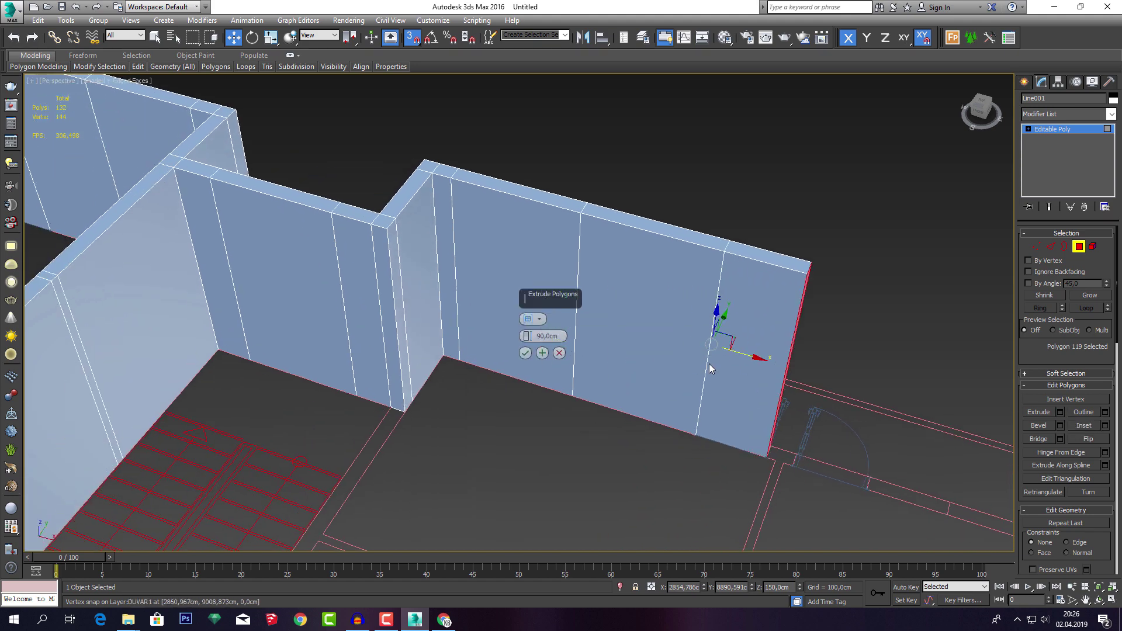
{"action": "scroll", "coordinate": [709, 363], "scroll_direction": "down", "scroll_amount": 4}
{"action": "scroll", "coordinate": [430, 356], "scroll_direction": "up", "scroll_amount": 1}
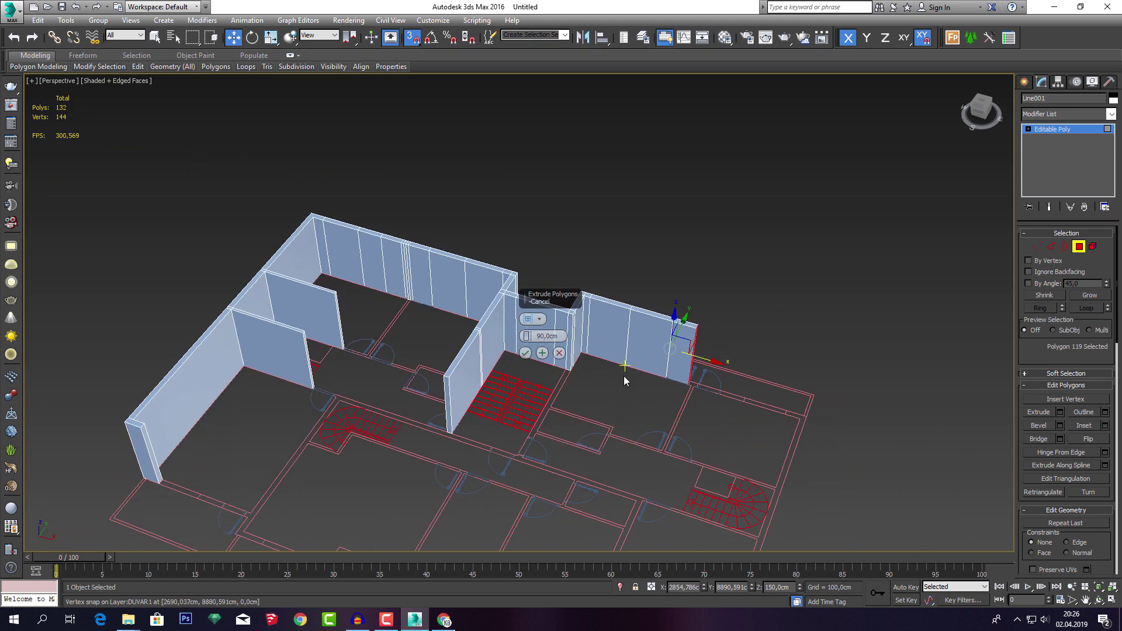
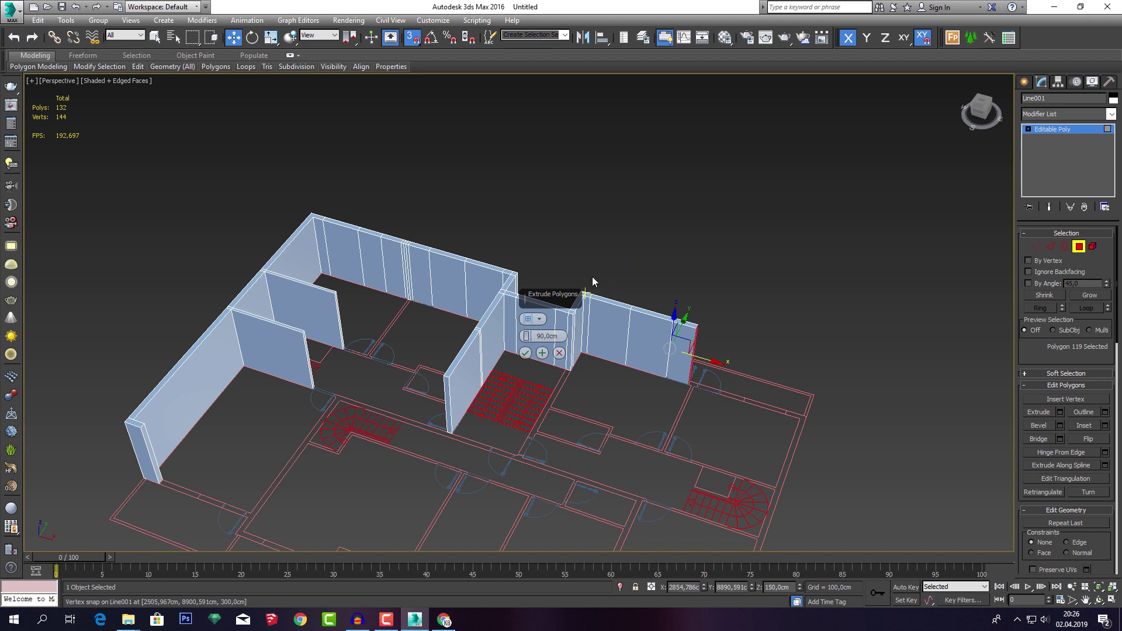
Undo the last five wall-end extrusion steps.
{"action": "middle_click_drag", "start_coordinate": [586, 287], "coordinate": [606, 271]}
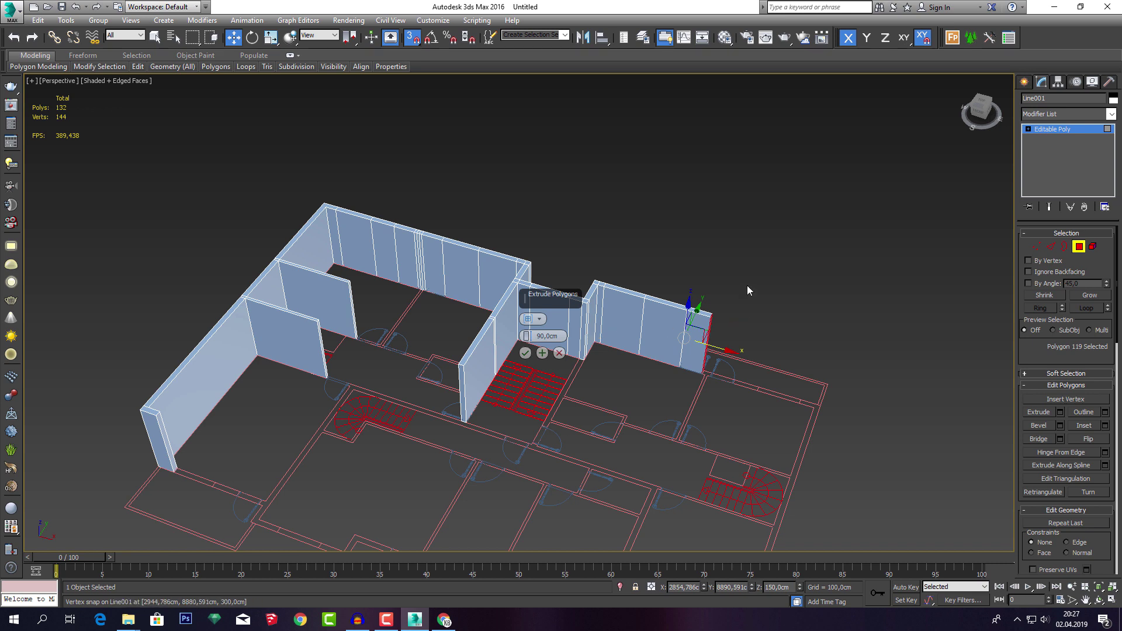
{"action": "key", "text": "ctrl+z"}
{"action": "key", "text": "ctrl+z"}
{"action": "key", "text": "ctrl+z"}
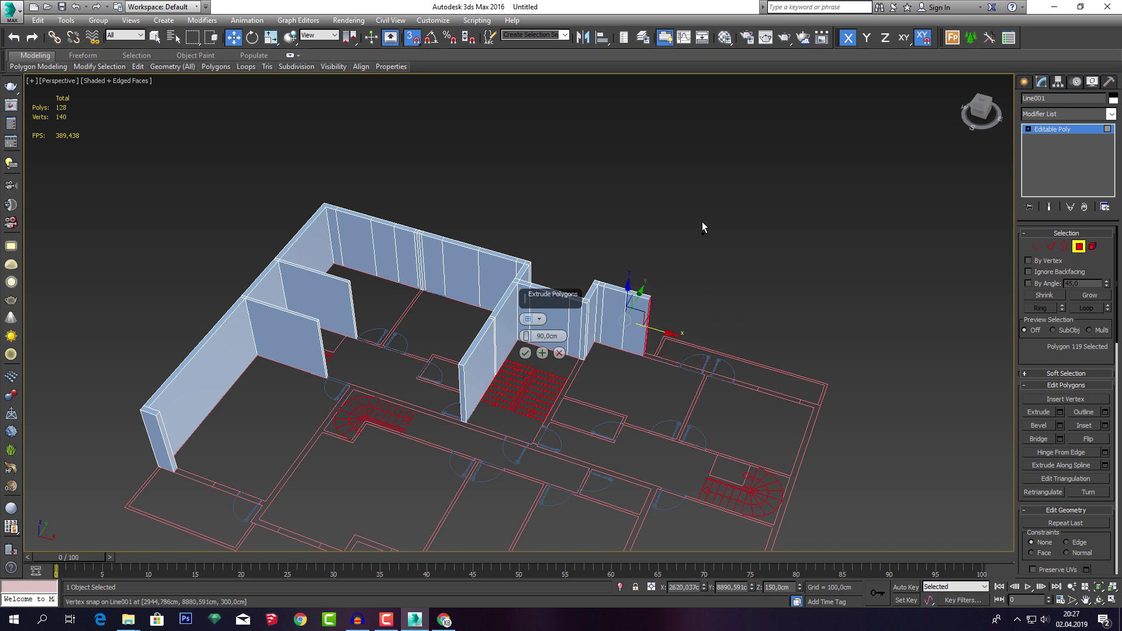
{"action": "key", "text": "ctrl+z"}
{"action": "key", "text": "ctrl+z"}
{"action": "key", "text": "ctrl+z"}
{"action": "key", "text": "ctrl+z"}
{"action": "key", "text": "ctrl+z"}
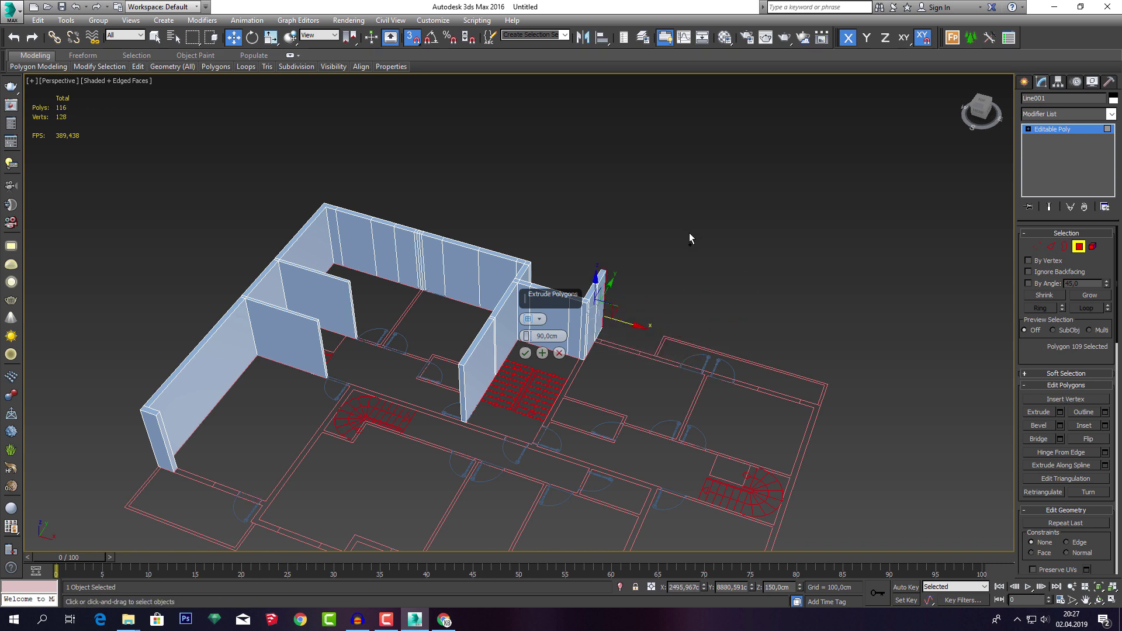
{"action": "key", "text": "ctrl+z"}
{"action": "key", "text": "ctrl+z"}
{"action": "mouse_move", "coordinate": [658, 282]}
{"action": "middle_mouse_down", "text": "alt"}
{"action": "mouse_move", "coordinate": [615, 338]}
{"action": "mouse_move", "coordinate": [612, 324]}
{"action": "middle_mouse_up", "text": "alt"}
{"action": "key", "text": "ctrl+z"}
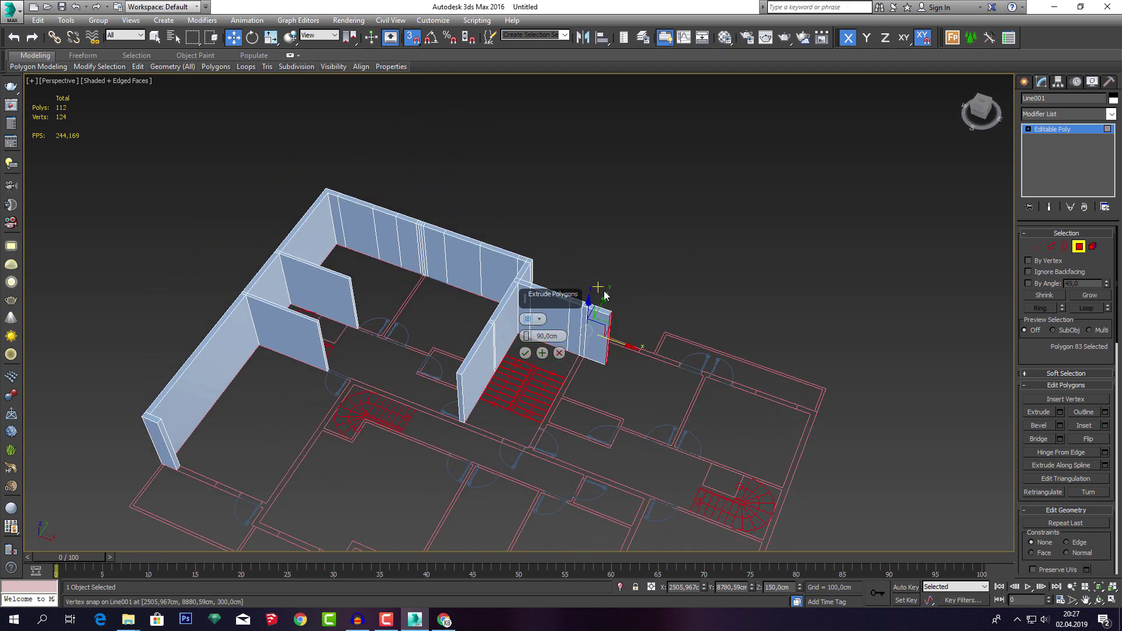
{"action": "key", "text": "ctrl+z"}
{"action": "key", "text": "ctrl+z"}
{"action": "key", "text": "ctrl+z"}
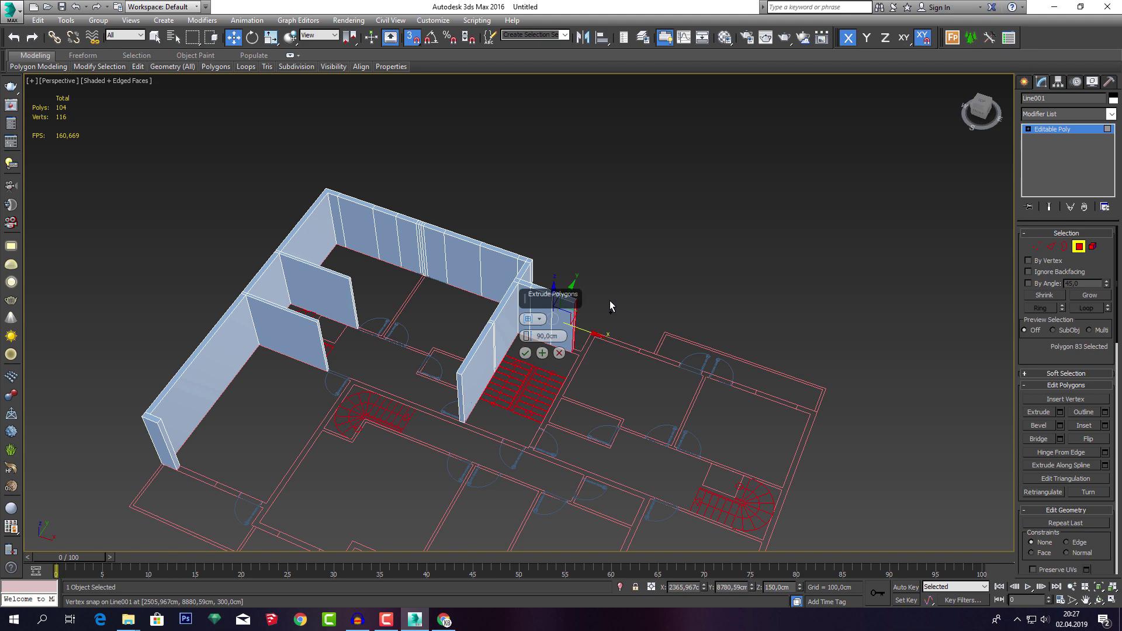
Cancel the Extrude caddy and snap the wall-end polygon back to its corner.
{"action": "left_click", "coordinate": [560, 353]}
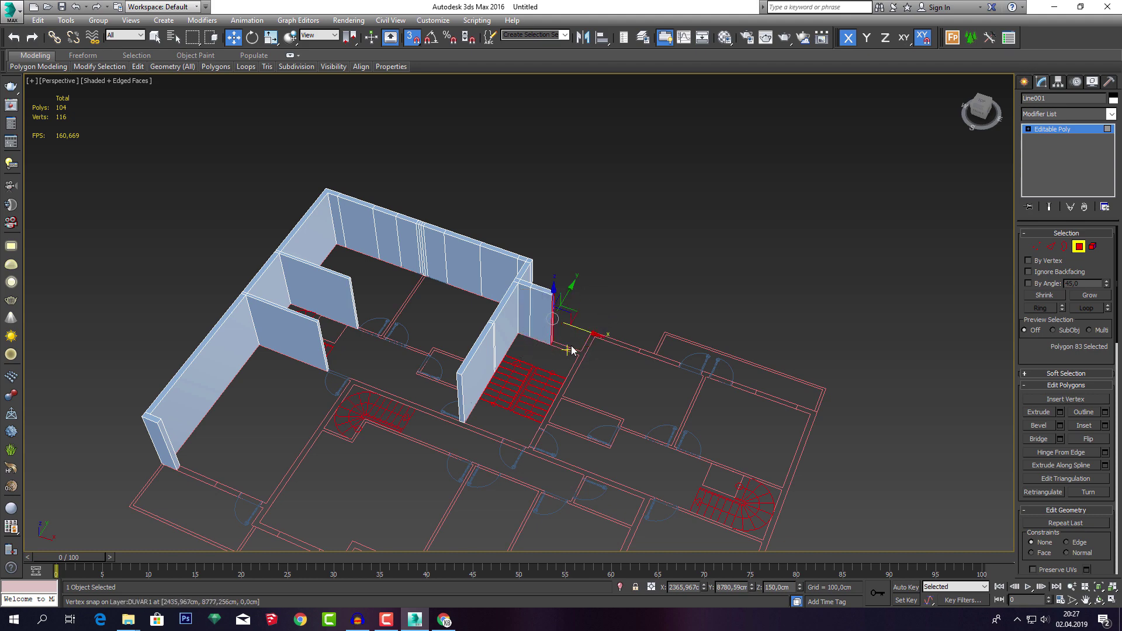
{"action": "middle_click_drag", "start_coordinate": [564, 342], "coordinate": [572, 351]}
{"action": "scroll", "coordinate": [571, 350], "scroll_direction": "up", "scroll_amount": 3}
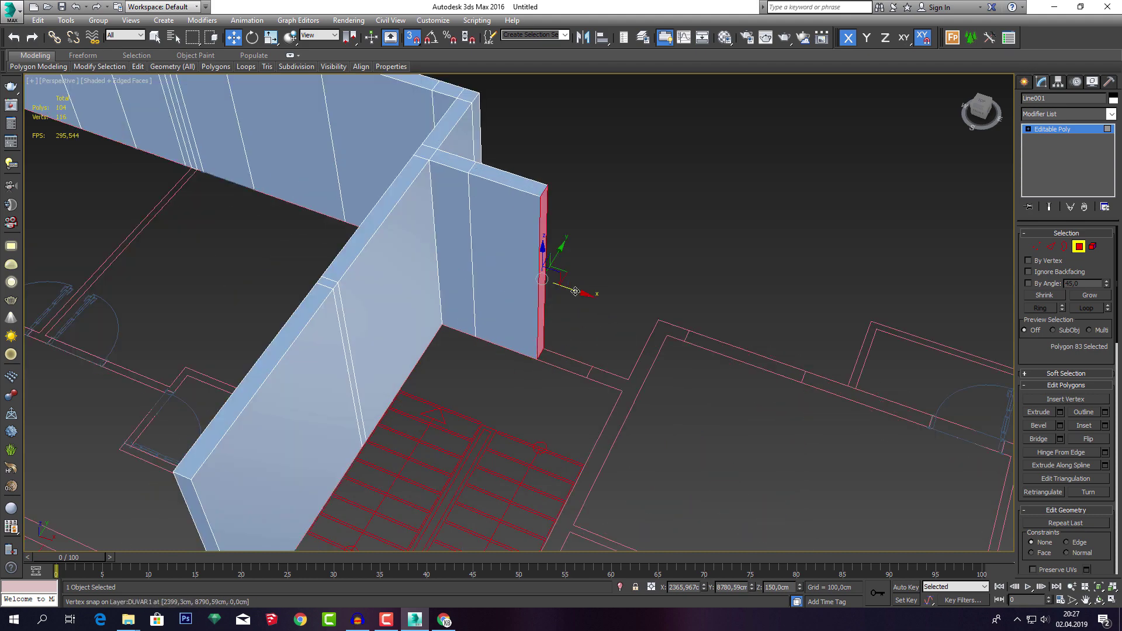
{"action": "left_click_drag", "start_coordinate": [575, 291], "coordinate": [542, 359]}
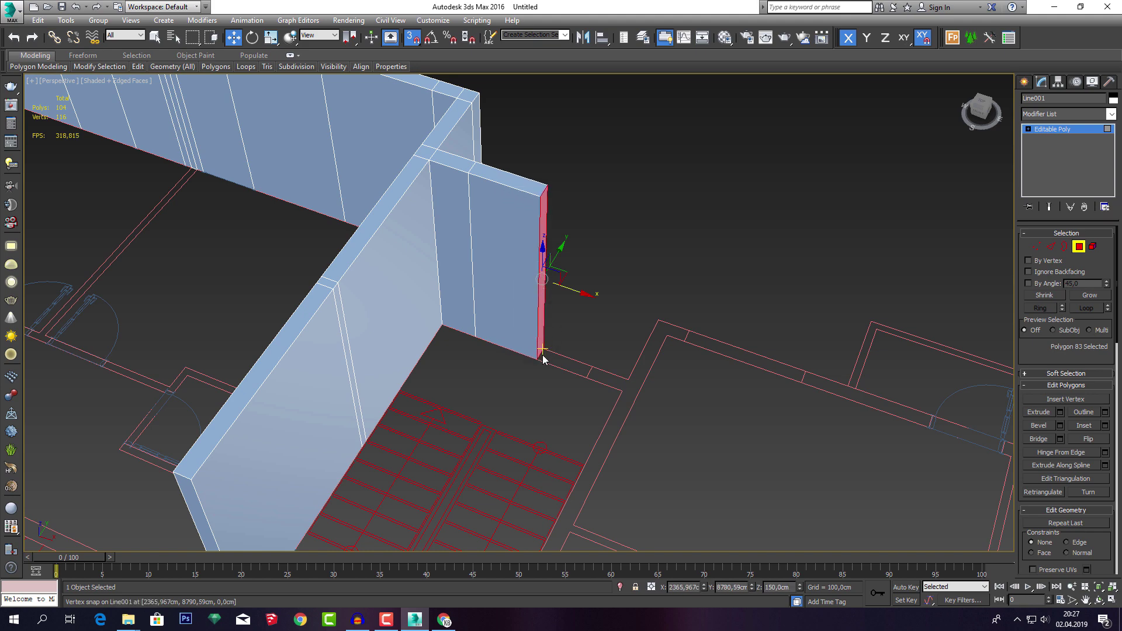
{"action": "scroll", "coordinate": [561, 341], "scroll_direction": "down", "scroll_amount": 3}
{"action": "scroll", "coordinate": [543, 327], "scroll_direction": "down", "scroll_amount": 4}
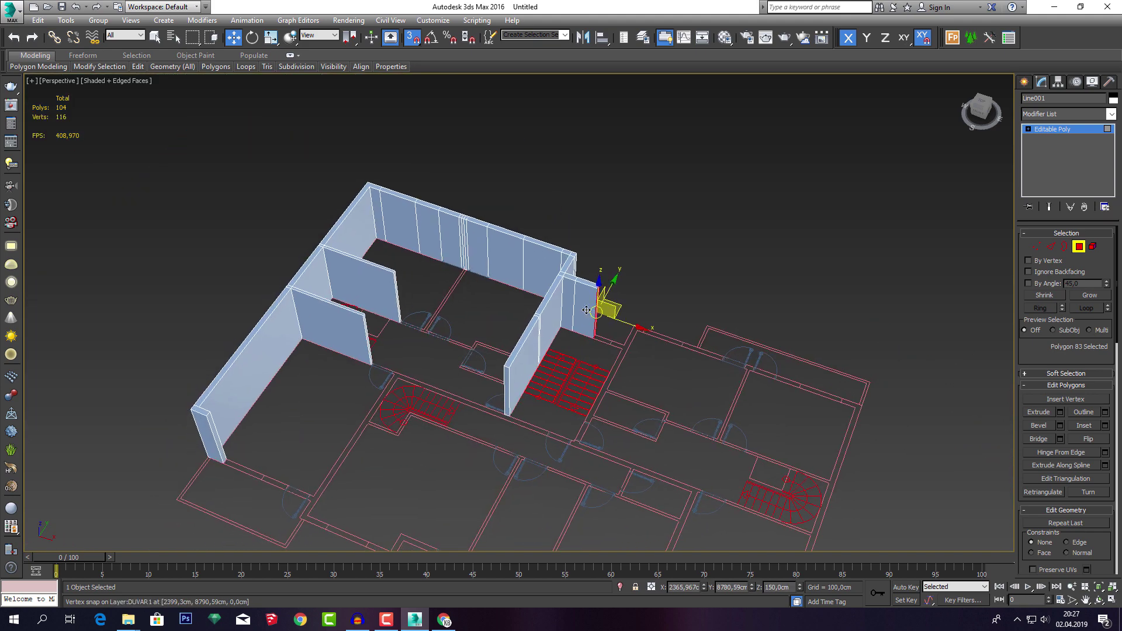
{"action": "mouse_move", "coordinate": [664, 306]}
{"action": "middle_mouse_down", "text": "alt"}
{"action": "mouse_move", "coordinate": [606, 282]}
{"action": "mouse_move", "coordinate": [669, 269]}
{"action": "mouse_move", "coordinate": [637, 283]}
{"action": "mouse_move", "coordinate": [650, 282]}
{"action": "middle_mouse_up", "text": "alt"}
{"action": "scroll", "coordinate": [650, 282], "scroll_direction": "down", "scroll_amount": 3}
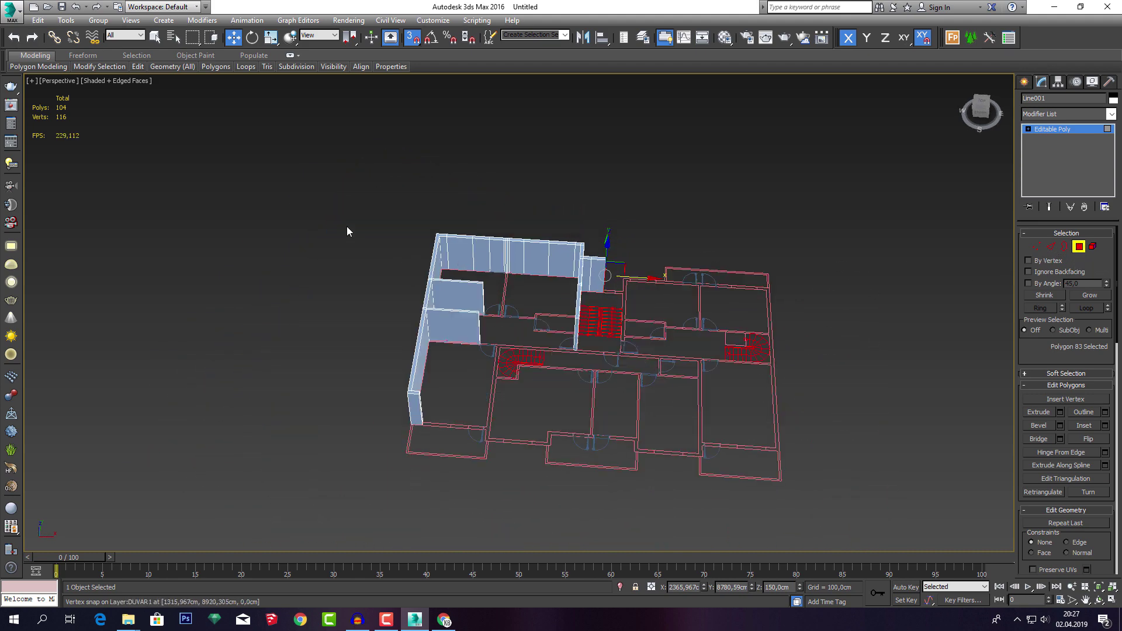
{"action": "left_click_drag", "start_coordinate": [749, 421], "coordinate": [749, 461]}
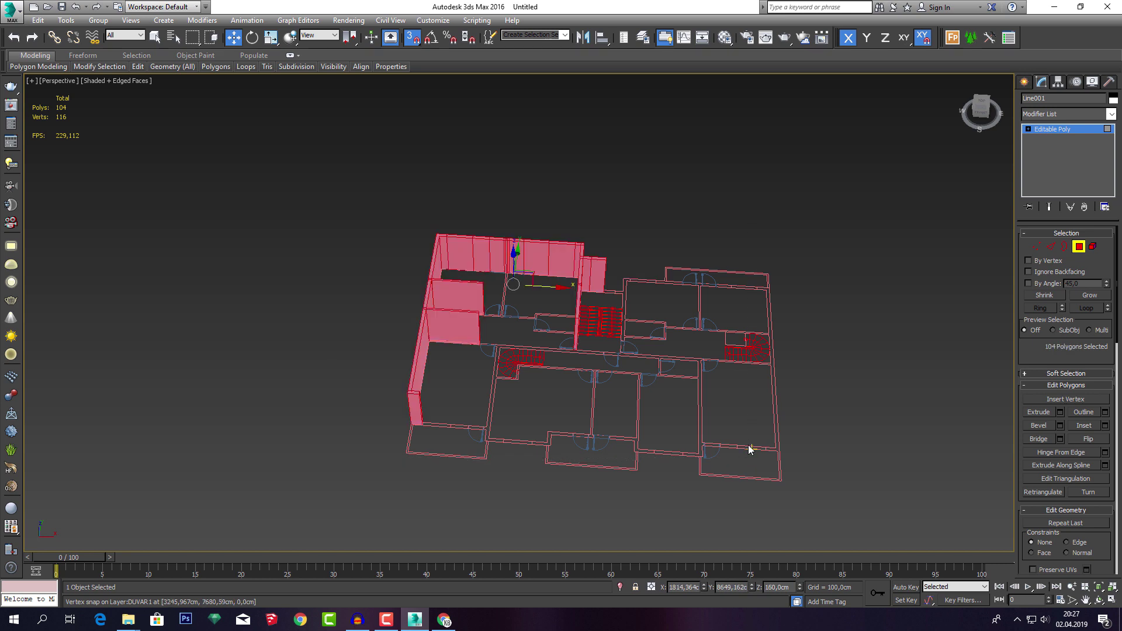
{"action": "left_click", "coordinate": [1078, 113]}
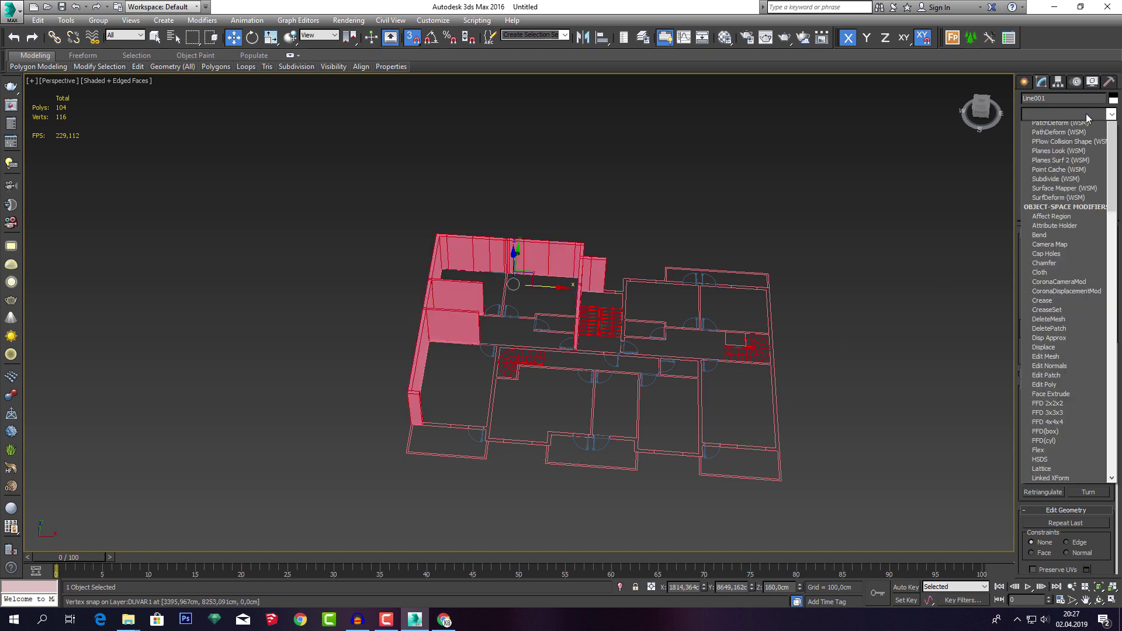
{"action": "type", "text": "mi"}
{"action": "left_click", "coordinate": [1064, 125]}
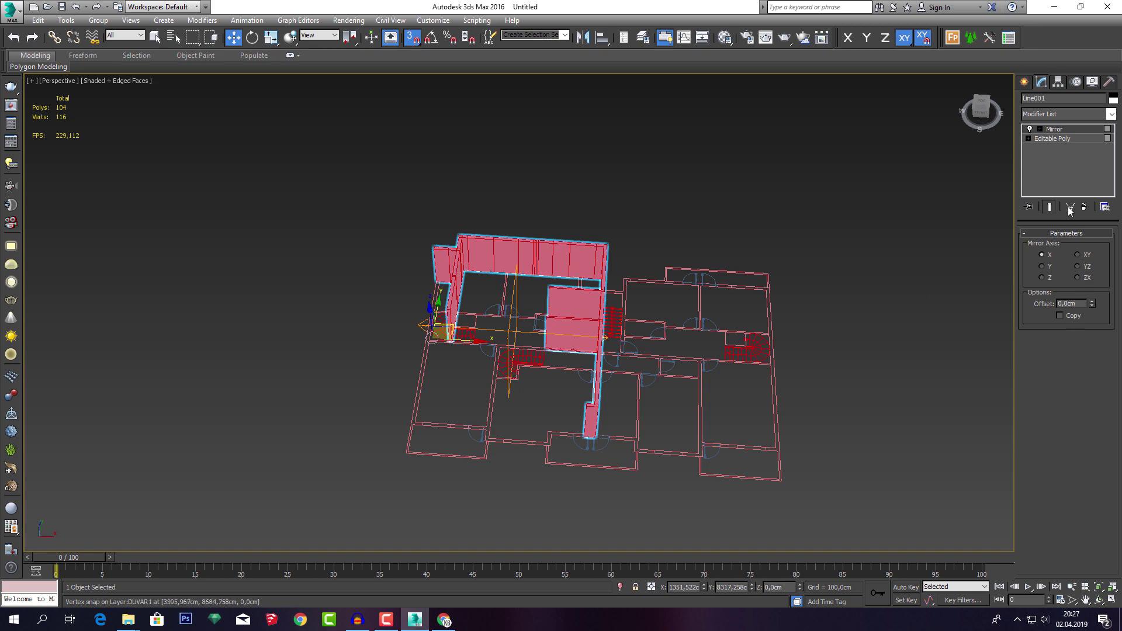
{"action": "left_click_drag", "start_coordinate": [434, 331], "coordinate": [564, 338]}
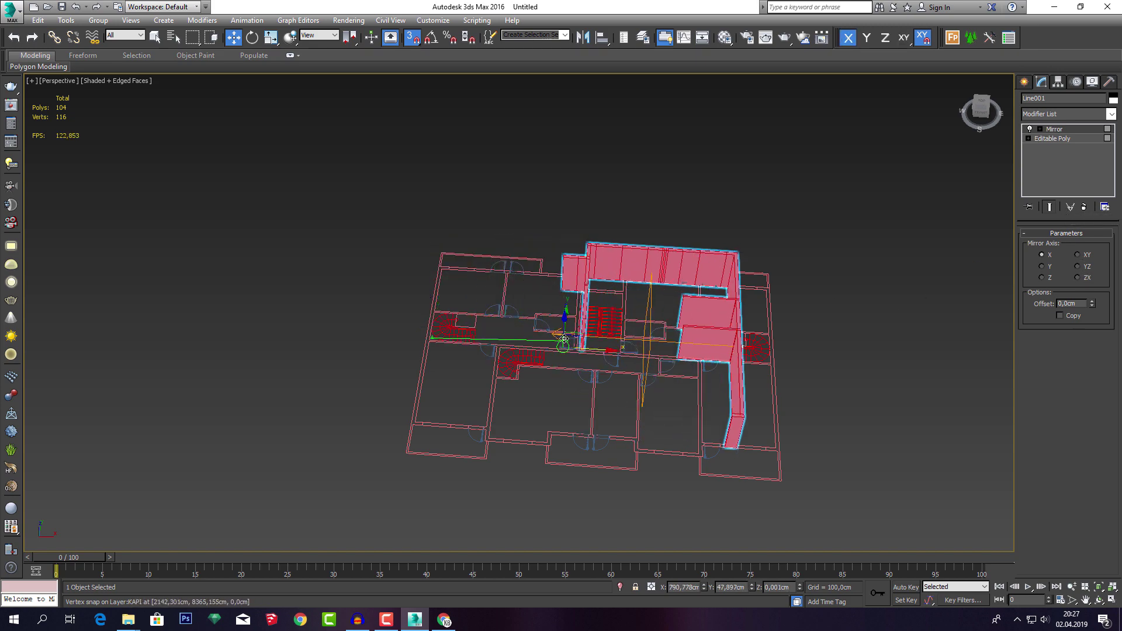
{"action": "key", "text": "ctrl+z"}
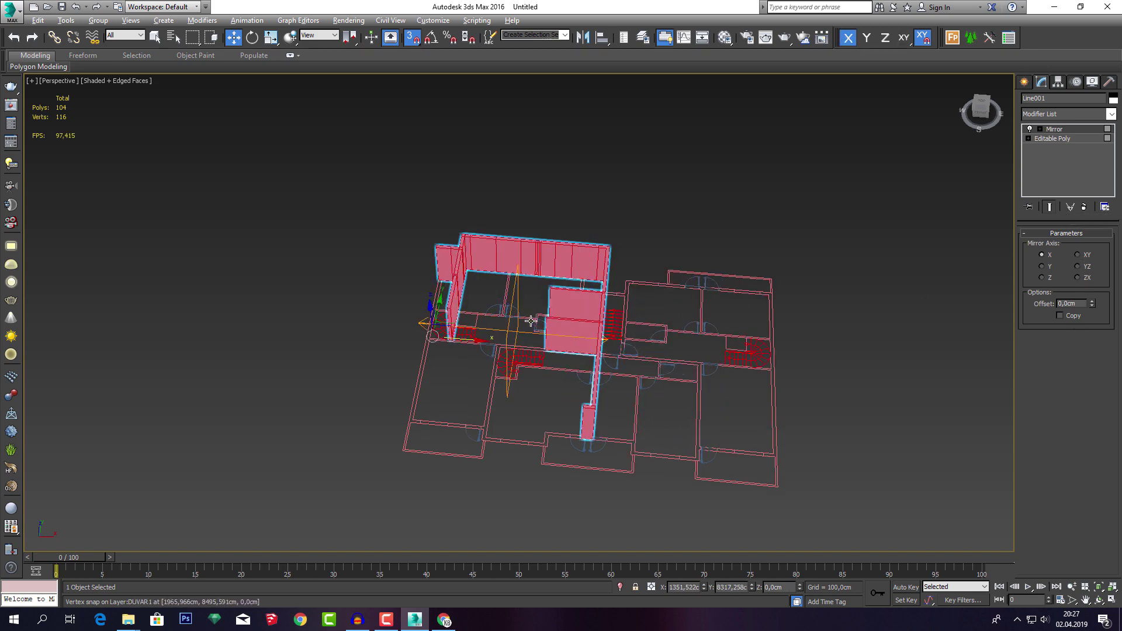
{"action": "middle_click_drag", "start_coordinate": [530, 321], "coordinate": [538, 339], "text": "alt"}
{"action": "scroll", "coordinate": [538, 339], "scroll_direction": "up", "scroll_amount": 3}
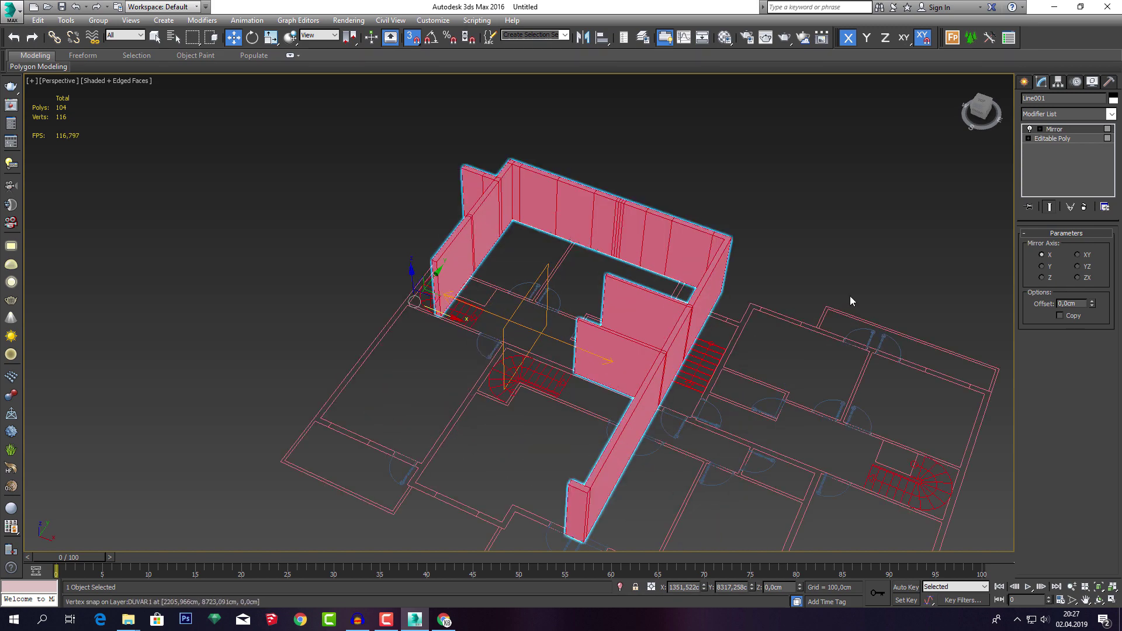
{"action": "left_click", "coordinate": [1040, 129]}
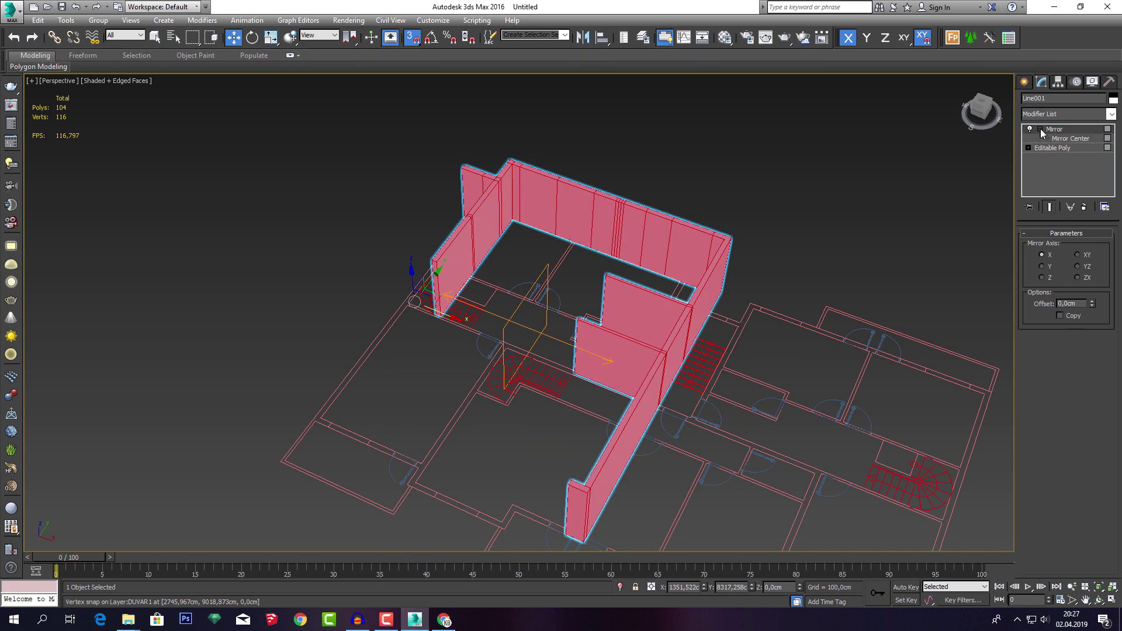
{"action": "left_click", "coordinate": [1081, 139]}
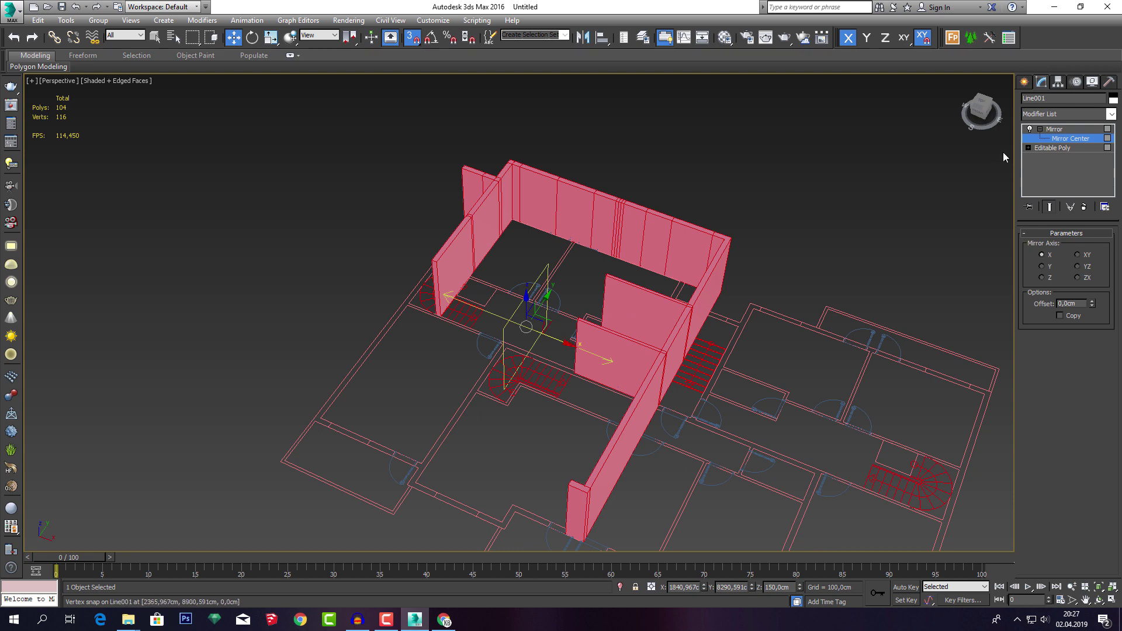
{"action": "left_click", "coordinate": [1040, 130]}
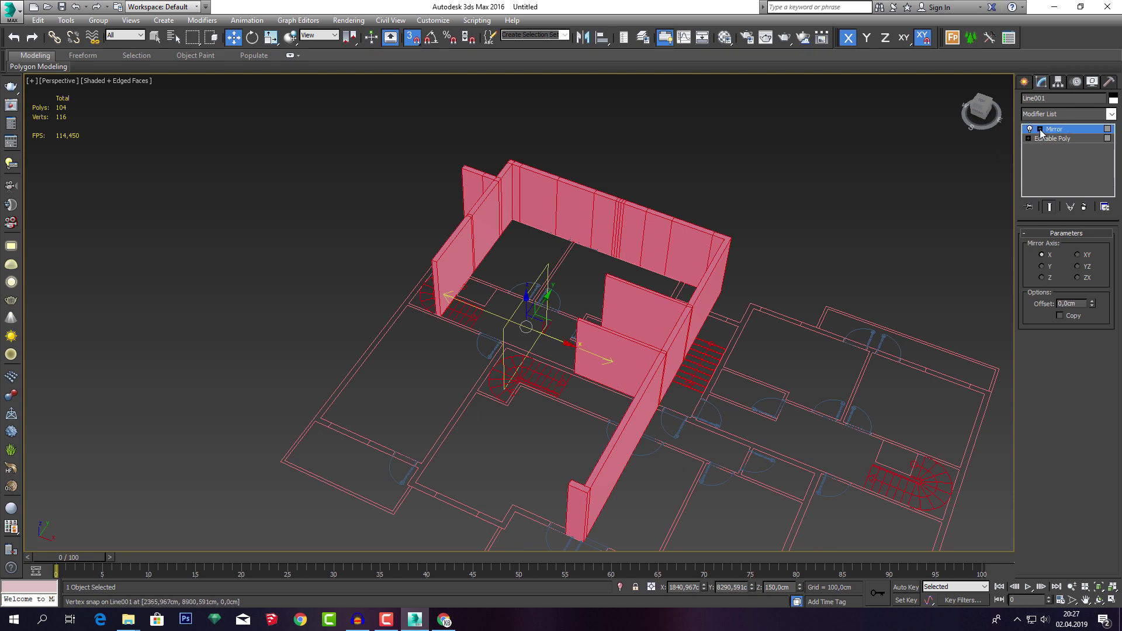
{"action": "left_click", "coordinate": [1040, 130]}
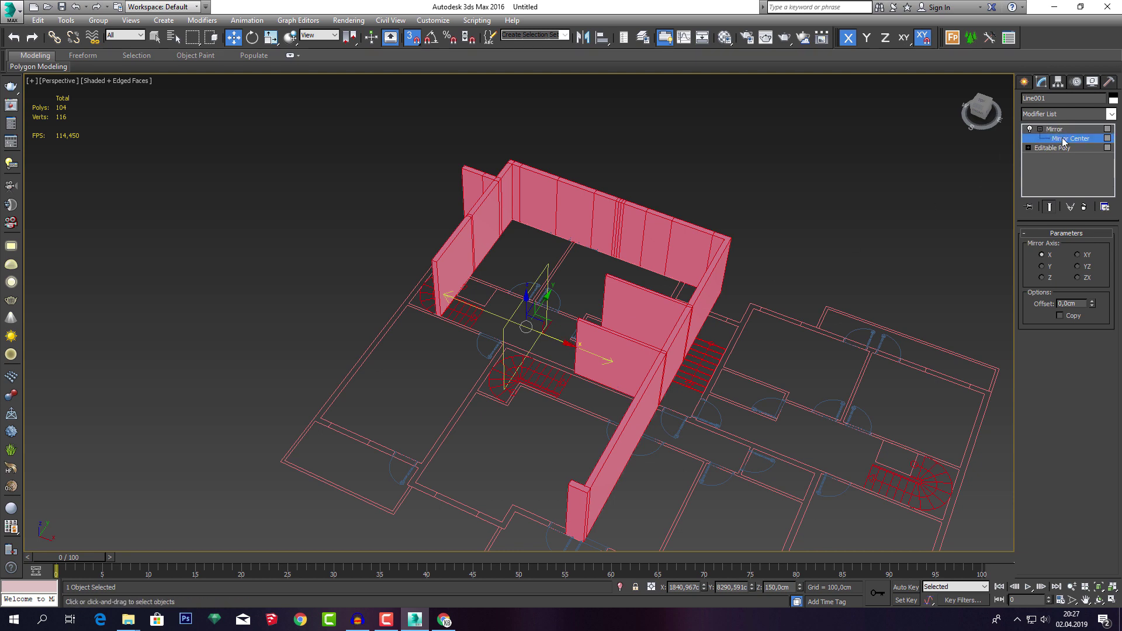
{"action": "left_click", "coordinate": [1064, 140]}
{"action": "left_click", "coordinate": [1064, 140]}
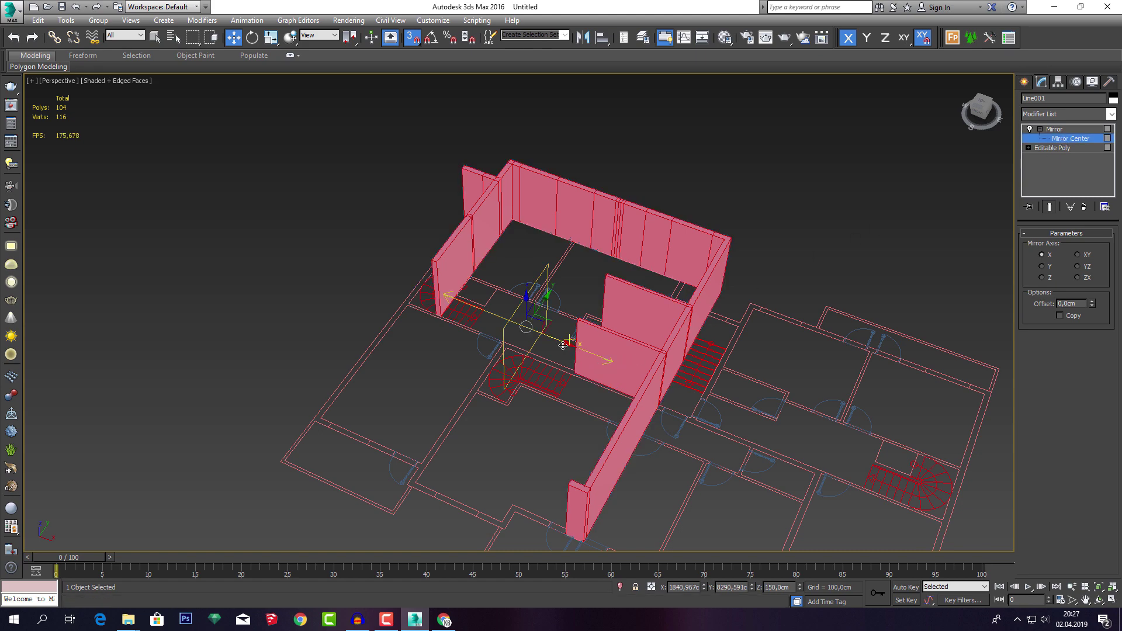
{"action": "mouse_move", "coordinate": [563, 345]}
{"action": "left_mouse_down"}
{"action": "mouse_move", "coordinate": [634, 358]}
{"action": "mouse_move", "coordinate": [682, 350]}
{"action": "mouse_move", "coordinate": [743, 393]}
{"action": "mouse_move", "coordinate": [532, 285]}
{"action": "mouse_move", "coordinate": [456, 231]}
{"action": "mouse_move", "coordinate": [538, 246]}
{"action": "mouse_move", "coordinate": [550, 292]}
{"action": "mouse_move", "coordinate": [609, 283]}
{"action": "left_mouse_up"}
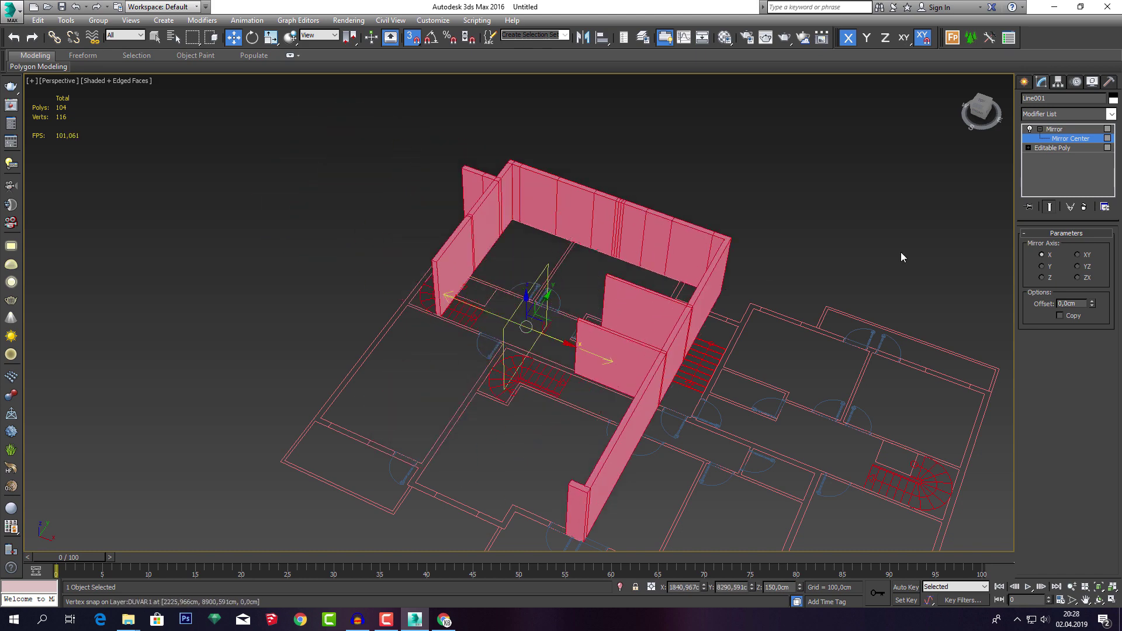
{"action": "left_click", "coordinate": [1051, 129]}
{"action": "left_click", "coordinate": [1083, 207]}
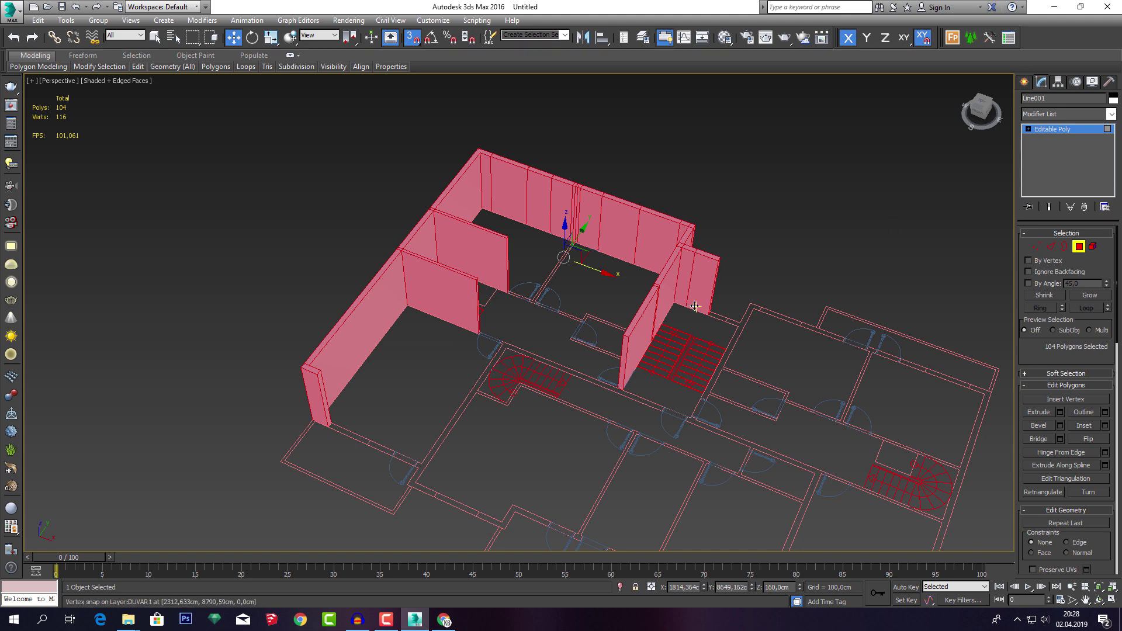
Select the whole wall element with snapping turned off.
{"action": "middle_click_drag", "start_coordinate": [694, 306], "coordinate": [684, 300]}
{"action": "left_click", "coordinate": [788, 222]}
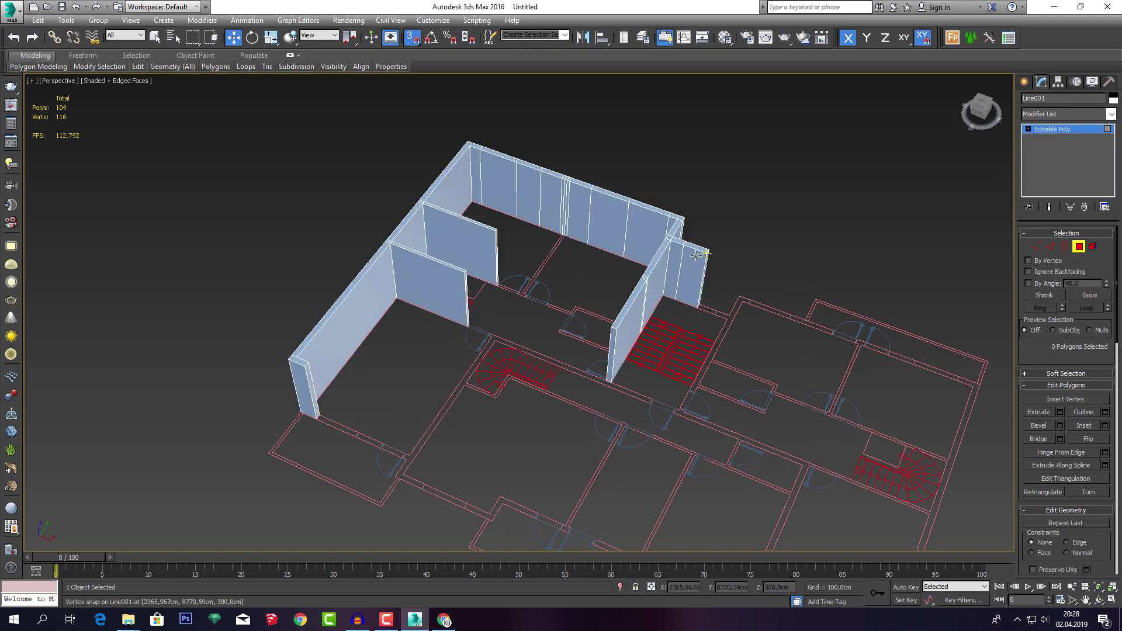
{"action": "left_click", "coordinate": [1093, 246]}
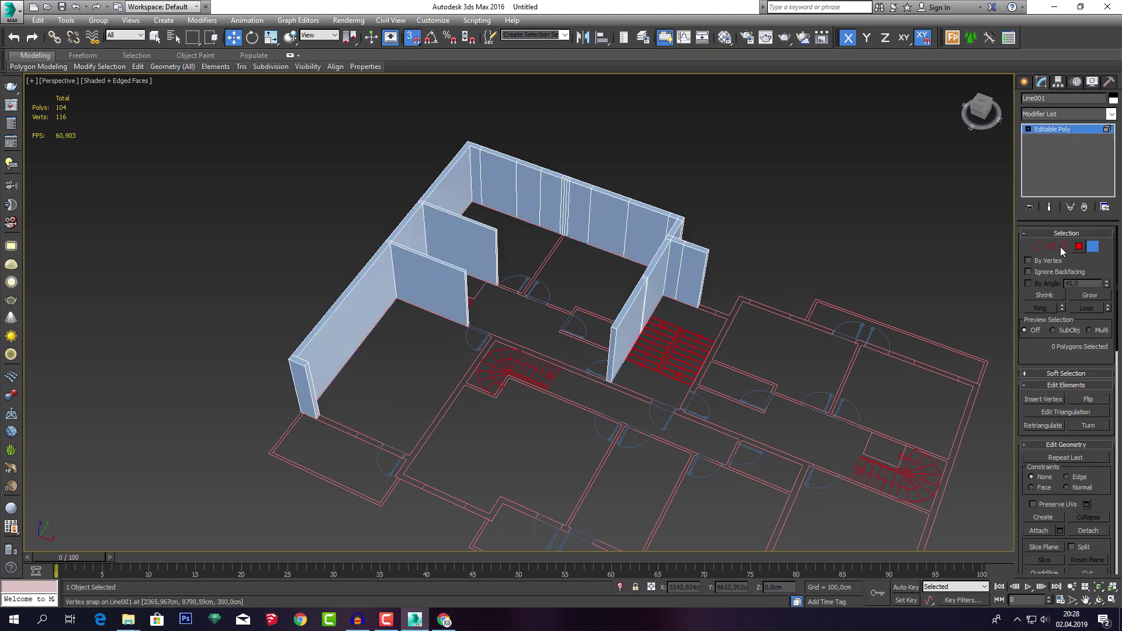
{"action": "left_click", "coordinate": [678, 264]}
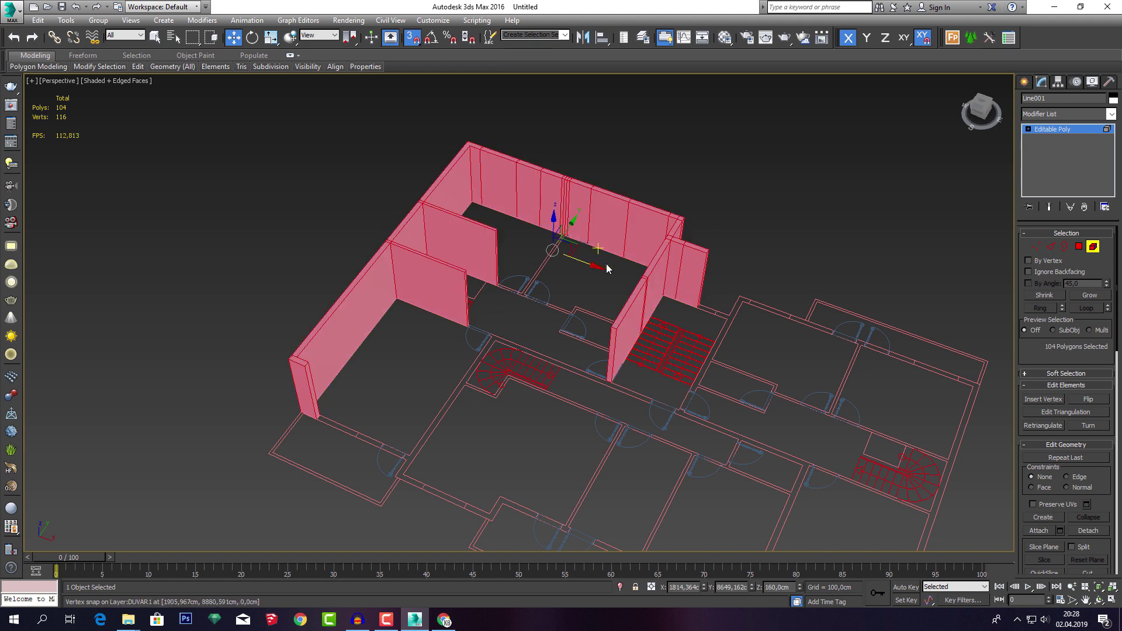
{"action": "key", "text": "s"}
{"action": "middle_click_drag", "start_coordinate": [628, 251], "coordinate": [609, 261]}
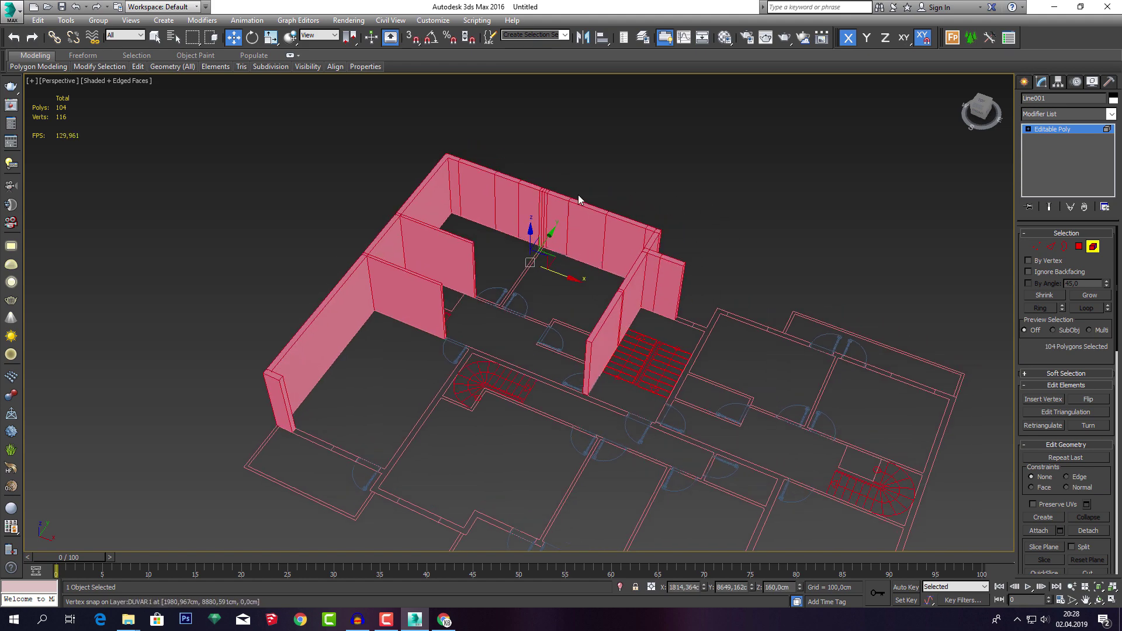
Mirror the walls on X as a Copy, offset about 2152 cm to the right.
{"action": "left_click", "coordinate": [582, 37]}
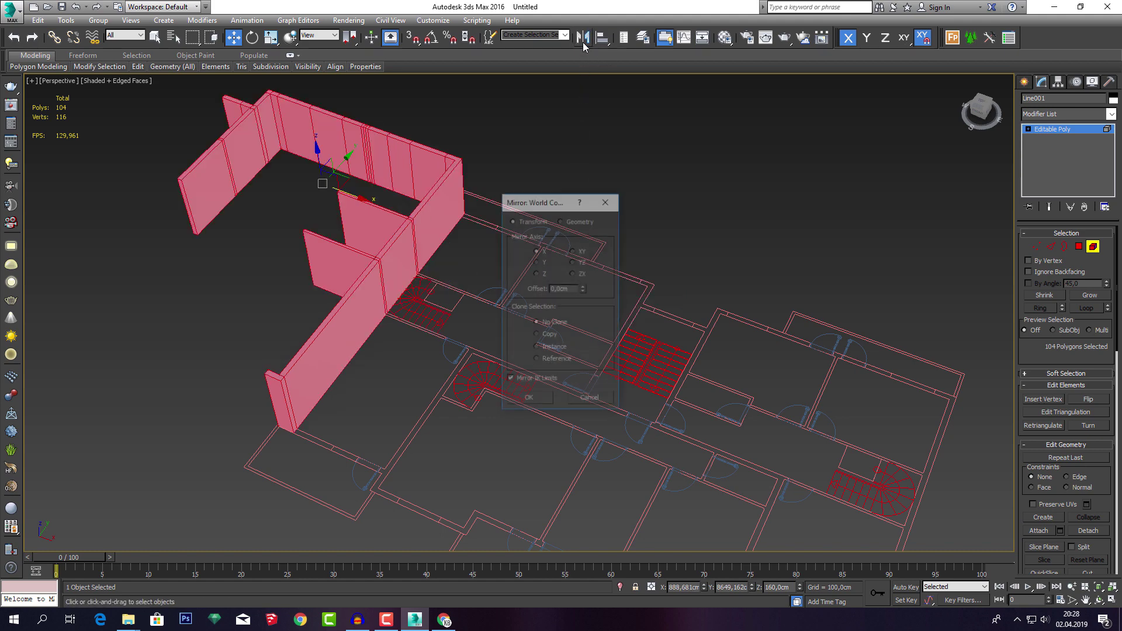
{"action": "left_click_drag", "start_coordinate": [540, 207], "coordinate": [548, 203]}
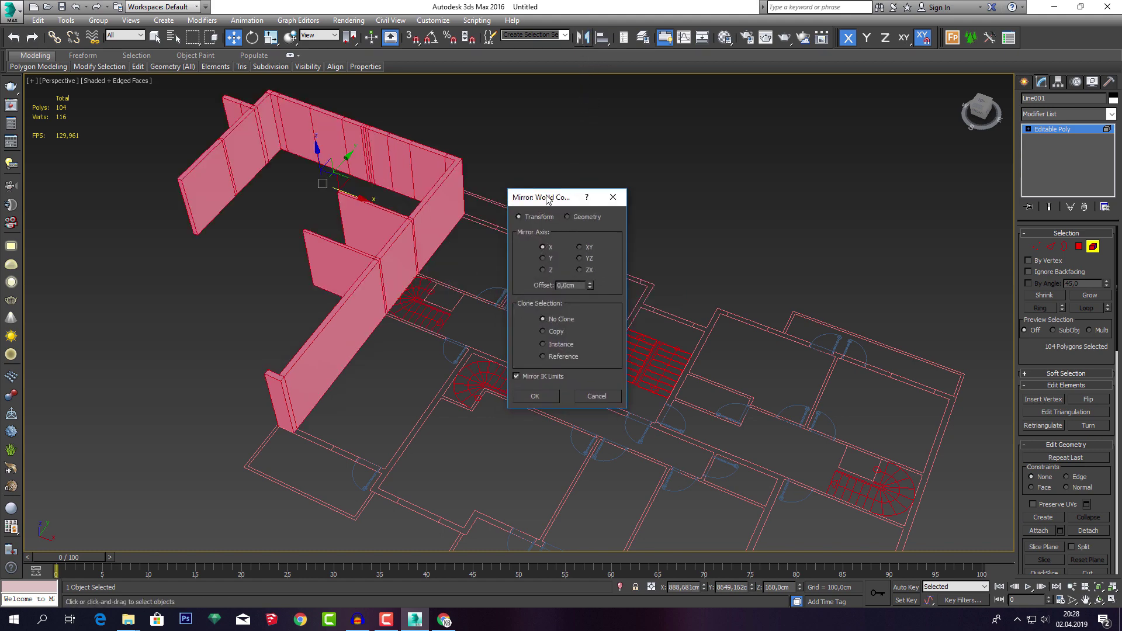
{"action": "left_click", "coordinate": [555, 335]}
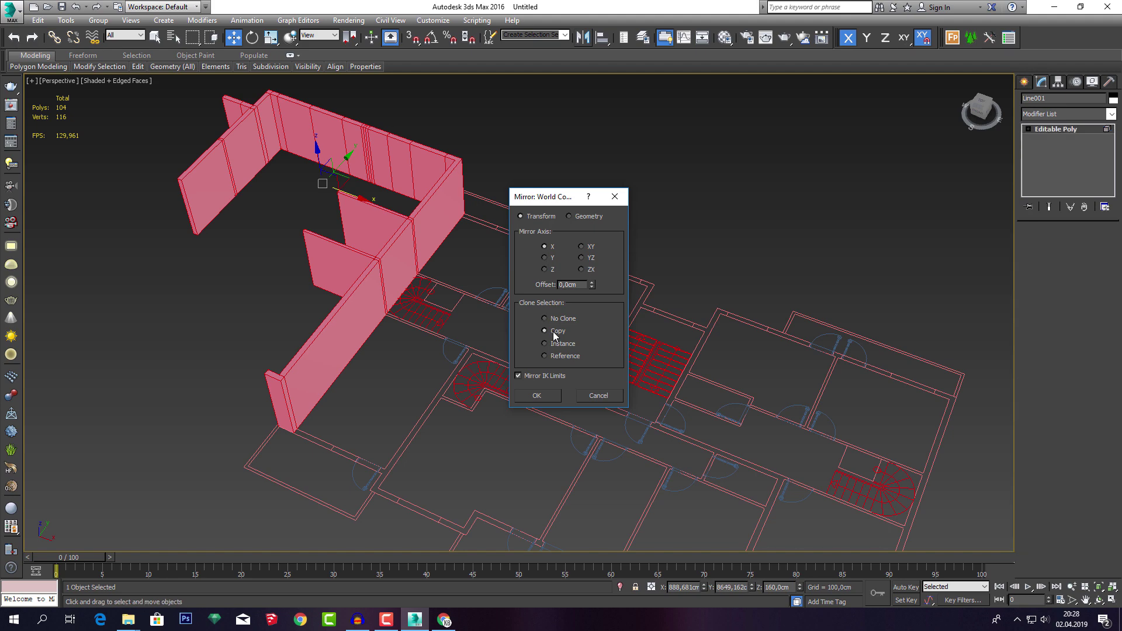
{"action": "left_click_drag", "start_coordinate": [558, 201], "coordinate": [742, 179]}
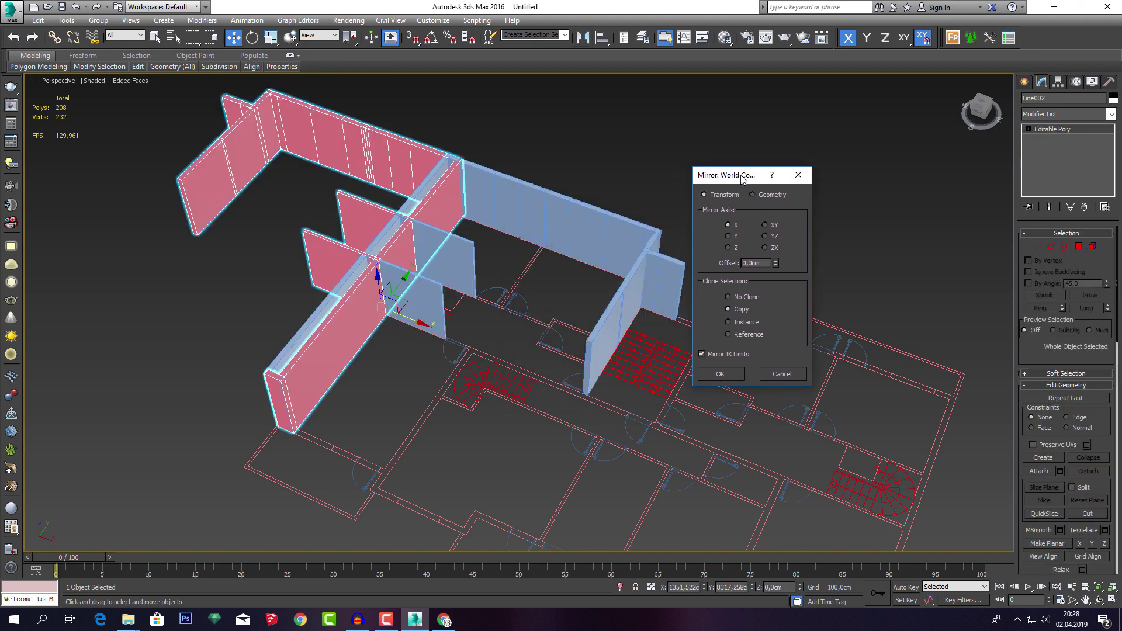
{"action": "left_click", "coordinate": [737, 322]}
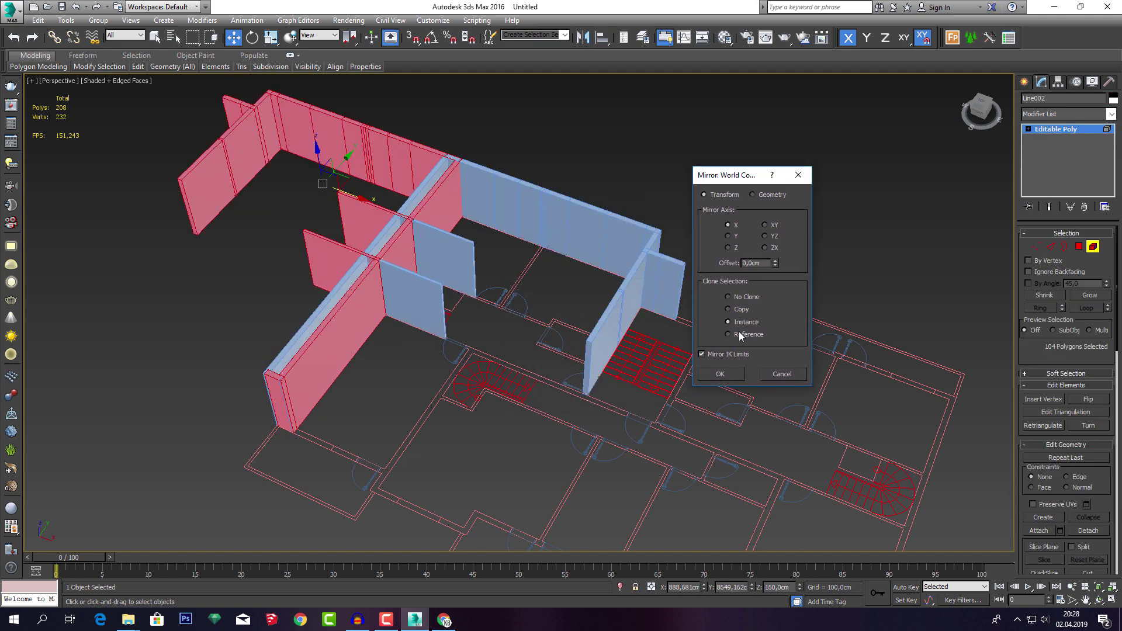
{"action": "left_click", "coordinate": [738, 309]}
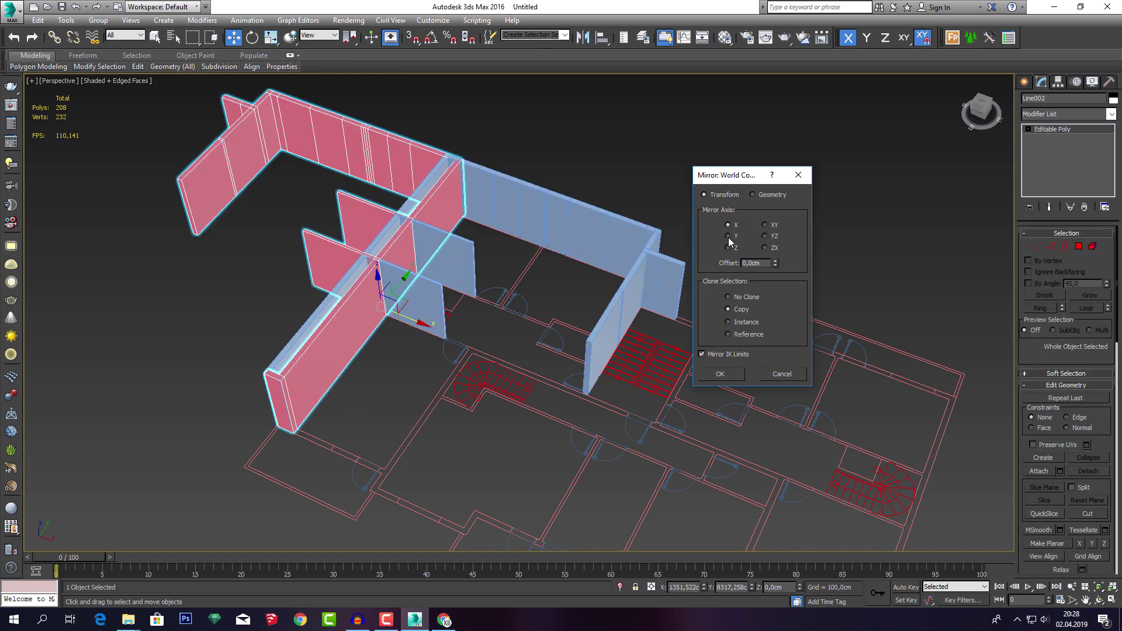
{"action": "left_click_drag", "start_coordinate": [775, 264], "coordinate": [638, 559]}
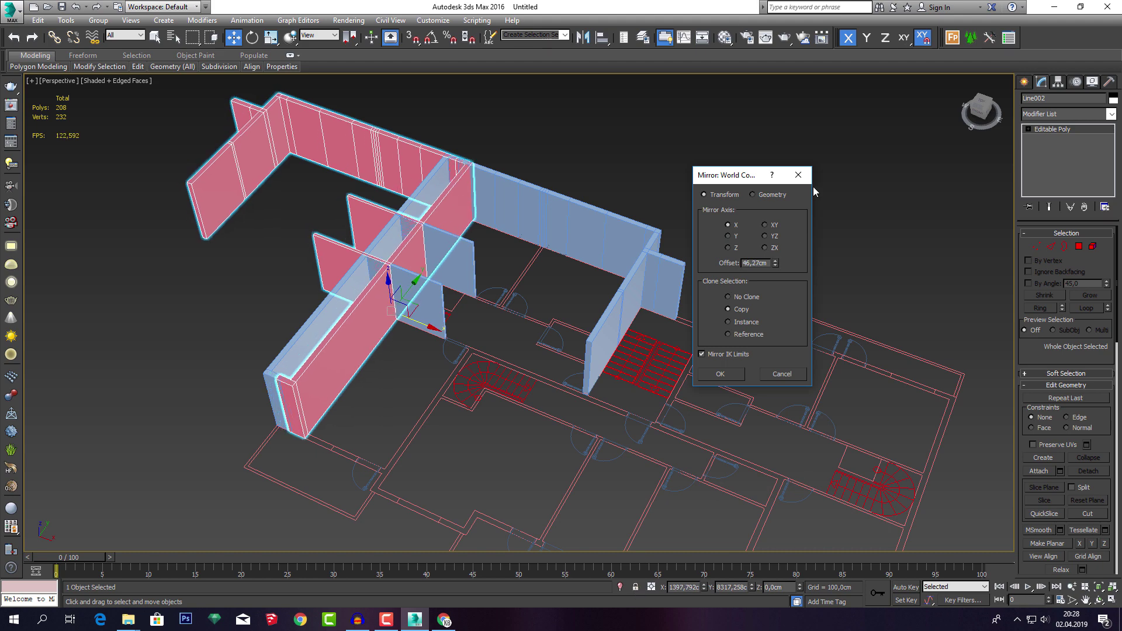
{"action": "mouse_move", "coordinate": [774, 263]}
{"action": "left_mouse_down"}
{"action": "mouse_move", "coordinate": [784, 338]}
{"action": "mouse_move", "coordinate": [777, 216]}
{"action": "left_mouse_up"}
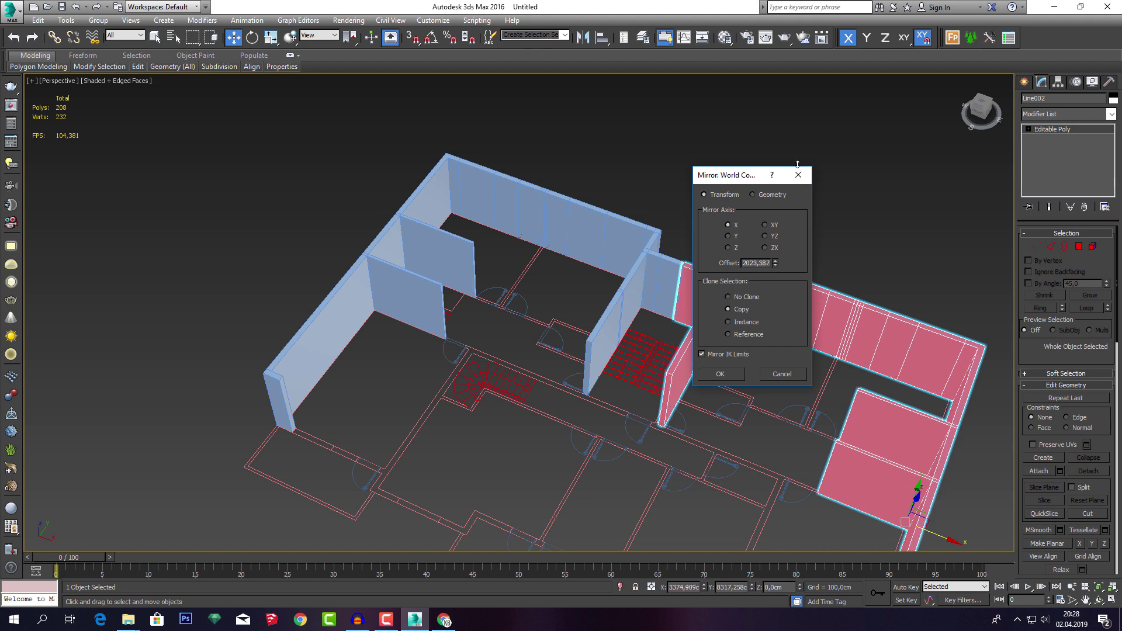
{"action": "left_click_drag", "start_coordinate": [742, 179], "coordinate": [753, 156]}
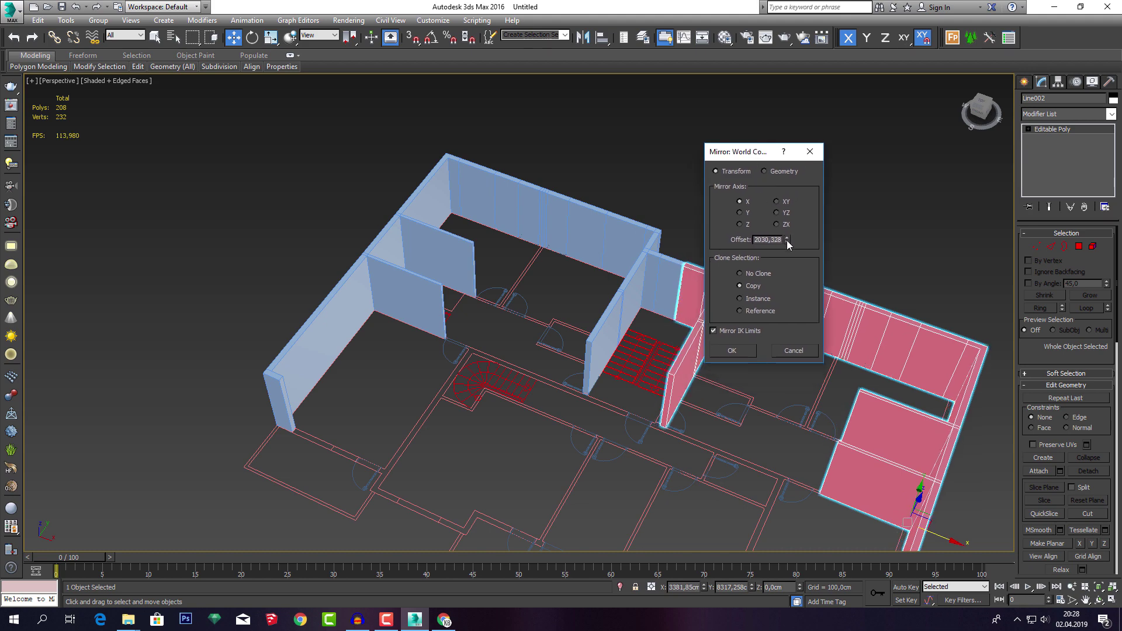
{"action": "left_click_drag", "start_coordinate": [787, 244], "coordinate": [790, 237]}
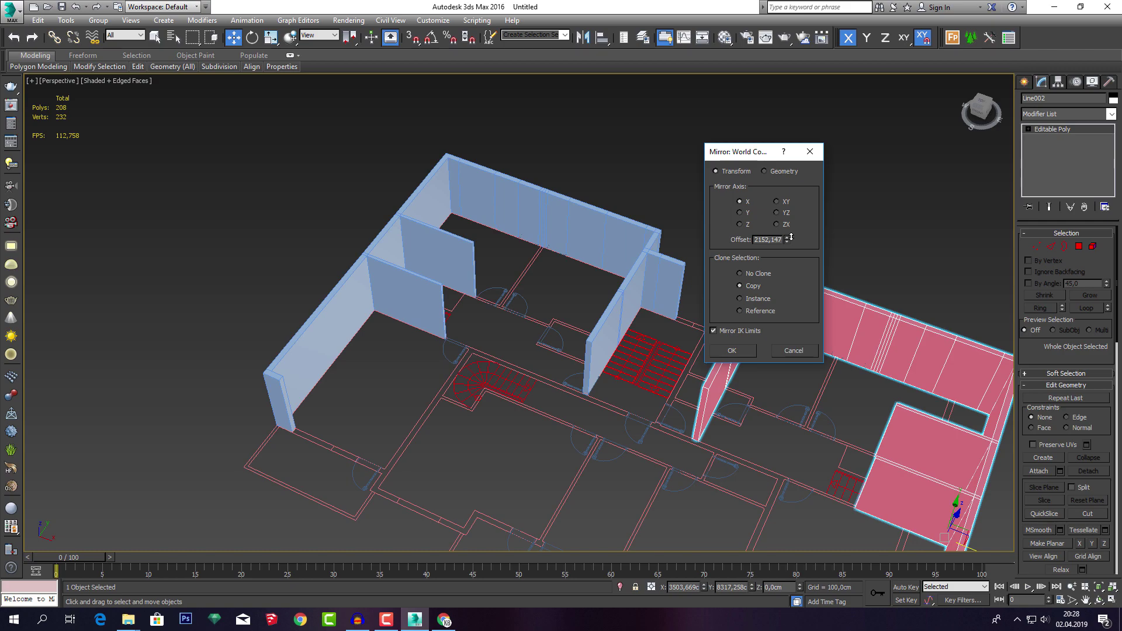
{"action": "left_click", "coordinate": [746, 351]}
{"action": "mouse_move", "coordinate": [745, 351]}
{"action": "middle_mouse_down"}
{"action": "mouse_move", "coordinate": [693, 287]}
{"action": "mouse_move", "coordinate": [528, 308]}
{"action": "middle_mouse_up"}
{"action": "scroll", "coordinate": [528, 308], "scroll_direction": "down", "scroll_amount": 3}
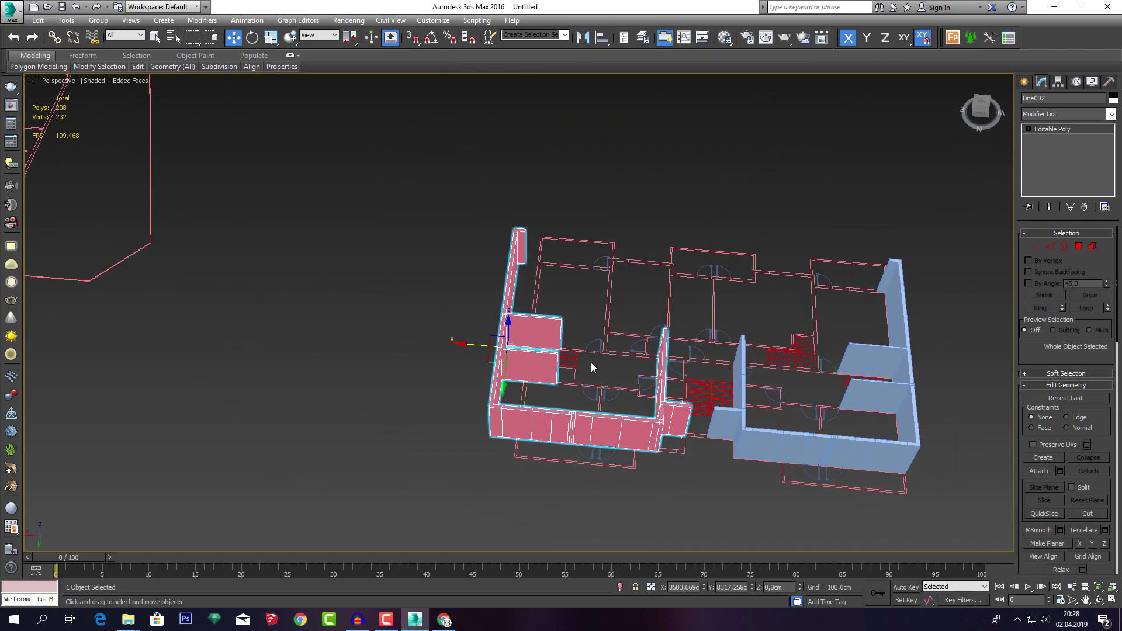
{"action": "middle_click_drag", "start_coordinate": [602, 413], "coordinate": [620, 233], "text": "alt"}
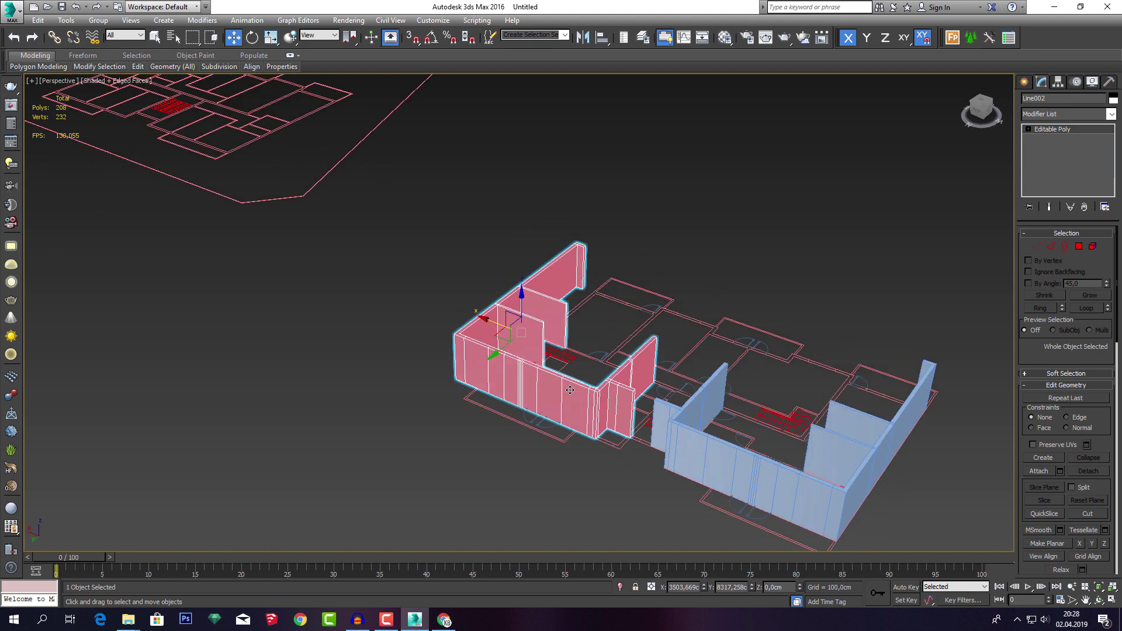
{"action": "left_click", "coordinate": [618, 227]}
{"action": "left_click", "coordinate": [619, 368]}
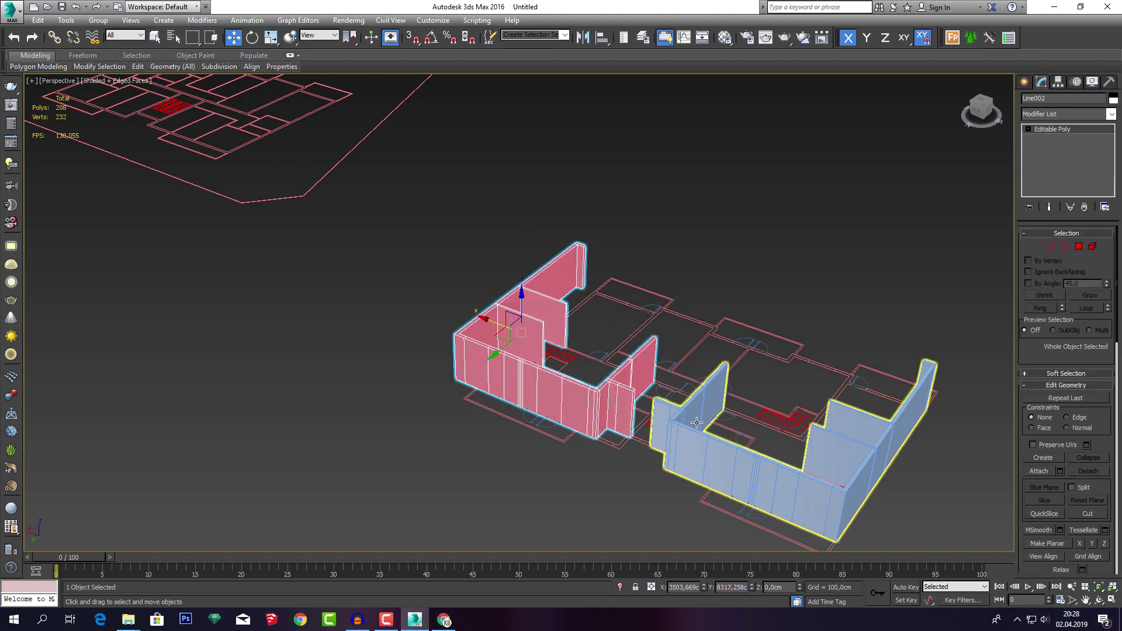
{"action": "middle_click_drag", "start_coordinate": [618, 402], "coordinate": [628, 409], "text": "alt"}
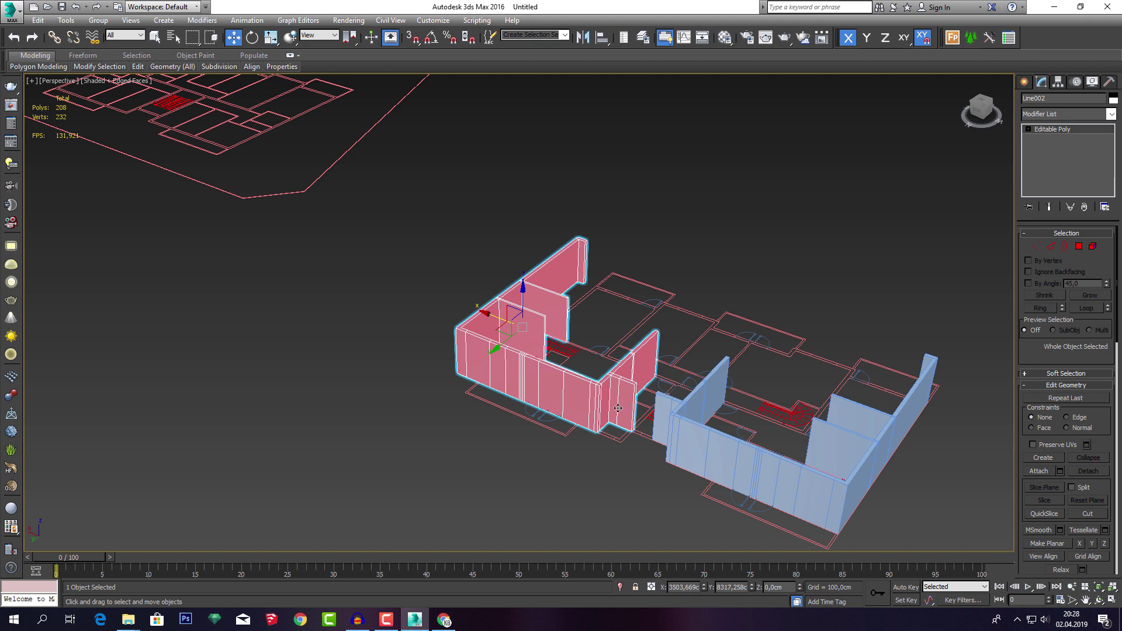
{"action": "left_click", "coordinate": [733, 273]}
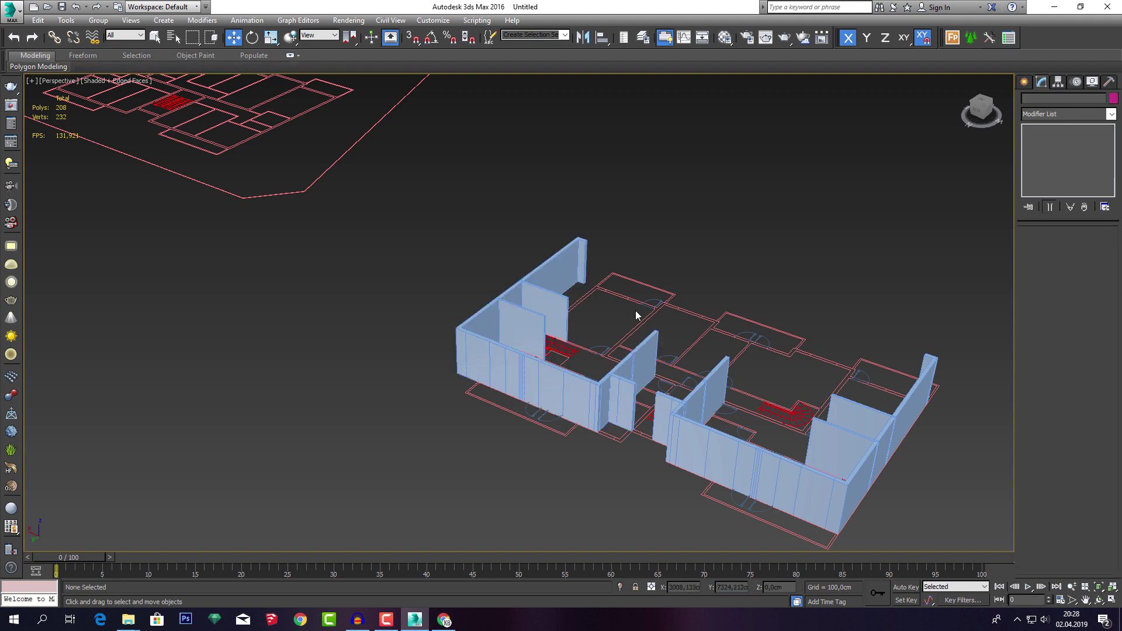
{"action": "left_click", "coordinate": [539, 334]}
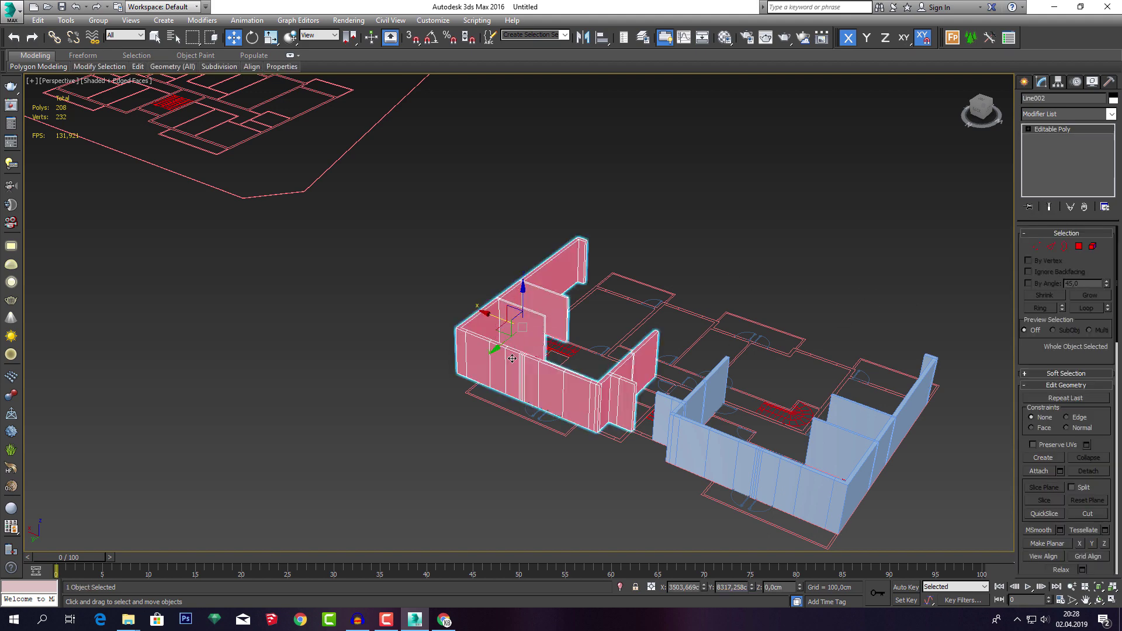
{"action": "middle_click_drag", "start_coordinate": [521, 327], "coordinate": [510, 327], "text": "alt"}
{"action": "scroll", "coordinate": [525, 328], "scroll_direction": "up", "scroll_amount": 2}
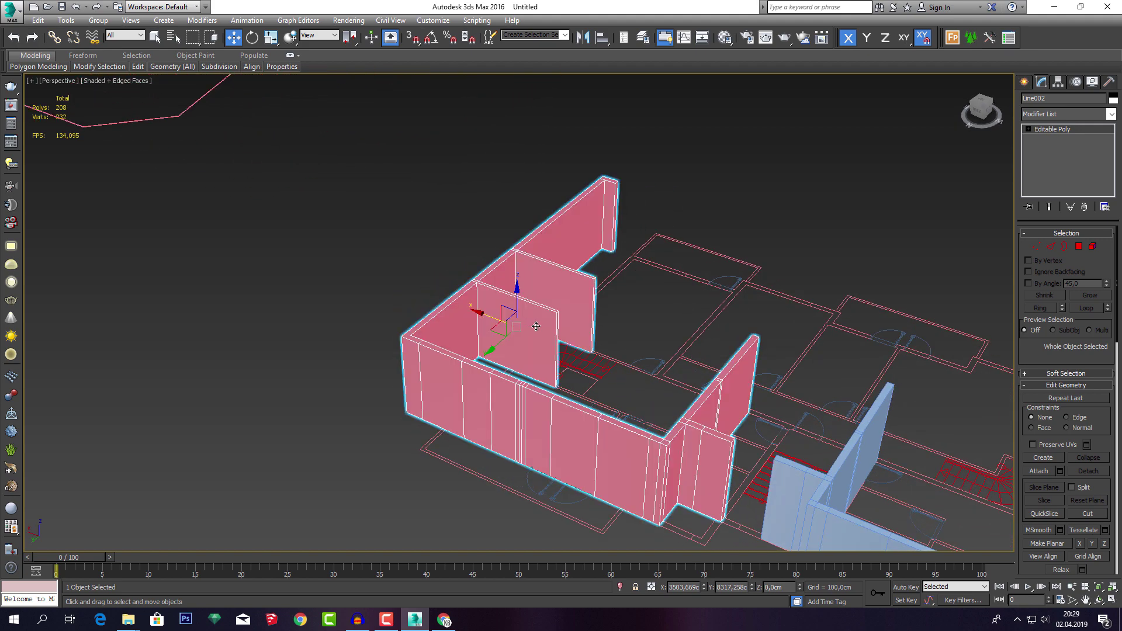
{"action": "scroll", "coordinate": [522, 327], "scroll_direction": "down", "scroll_amount": 3}
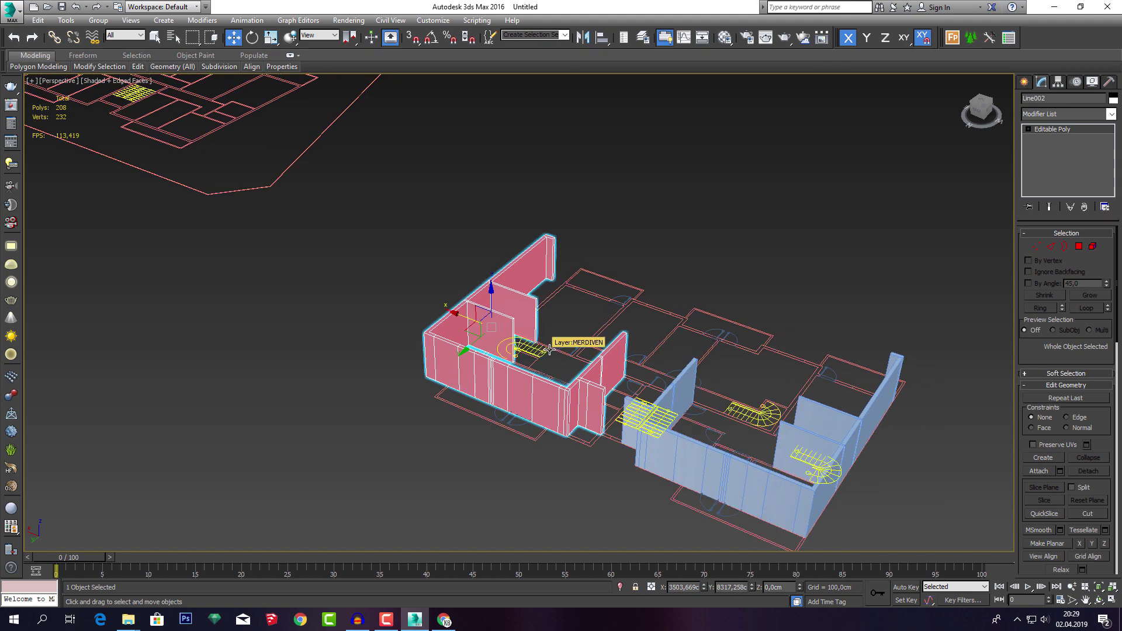
{"action": "right_click", "coordinate": [522, 308]}
{"action": "left_click", "coordinate": [532, 321]}
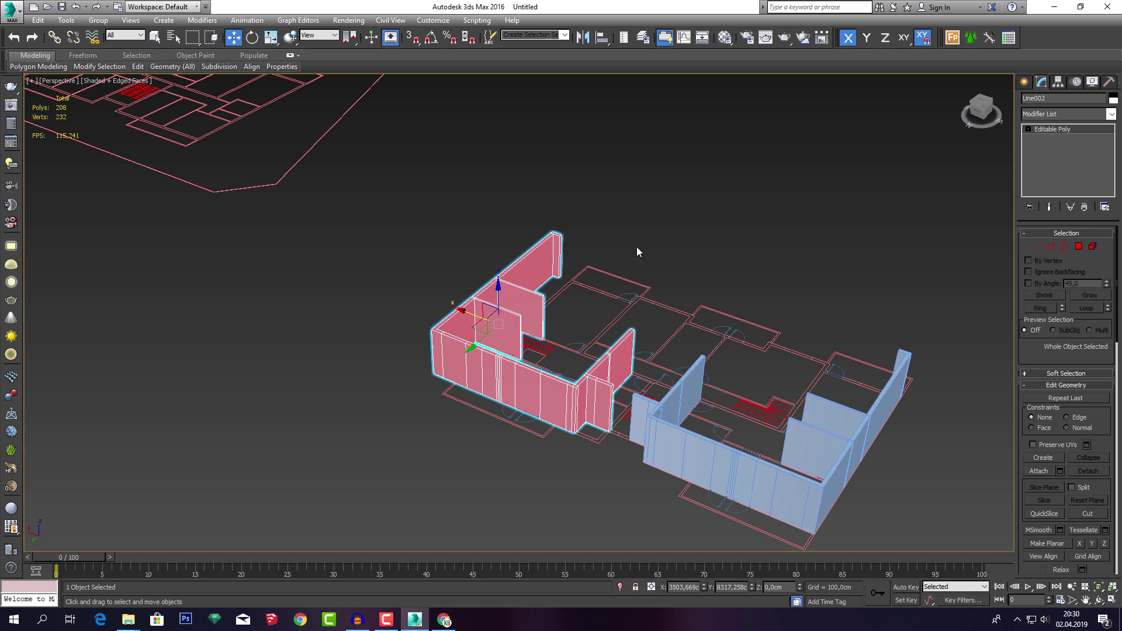
Enable Affect Object Only in the Pivot tab and center the mirrored walls to their pivot.
{"action": "left_click", "coordinate": [1058, 83]}
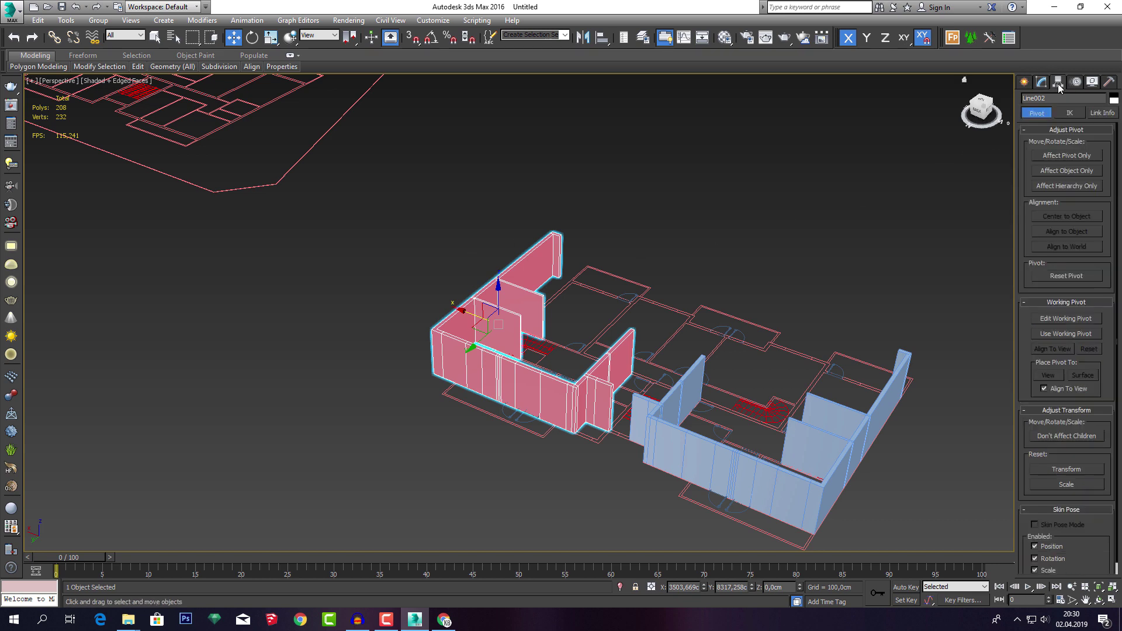
{"action": "left_click", "coordinate": [1071, 172]}
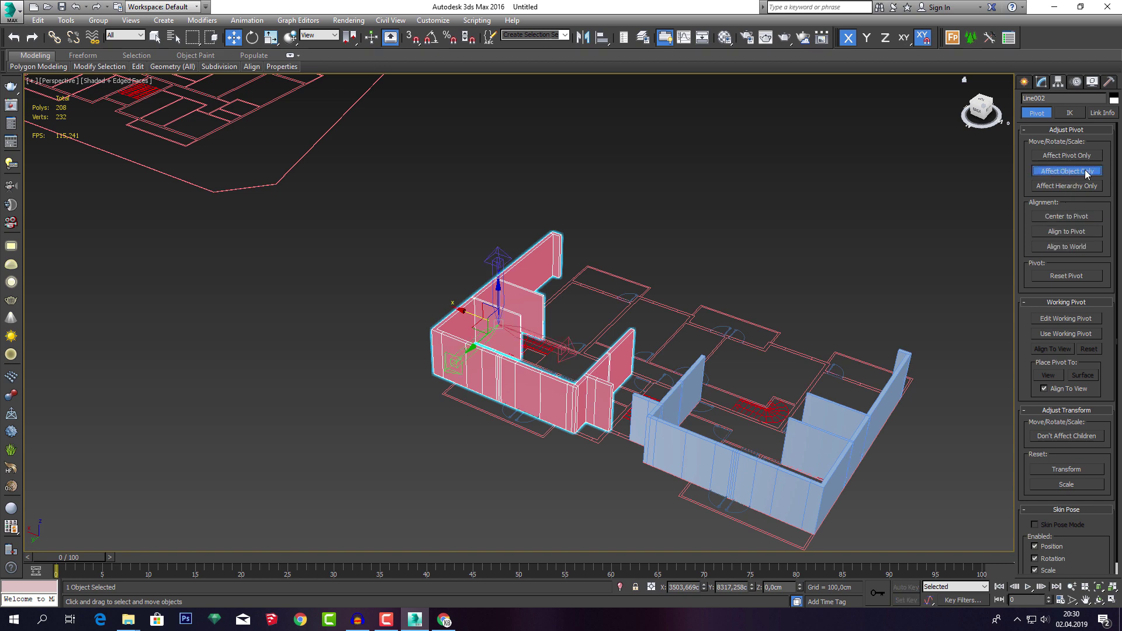
{"action": "left_click", "coordinate": [1073, 233]}
{"action": "left_click", "coordinate": [1075, 218]}
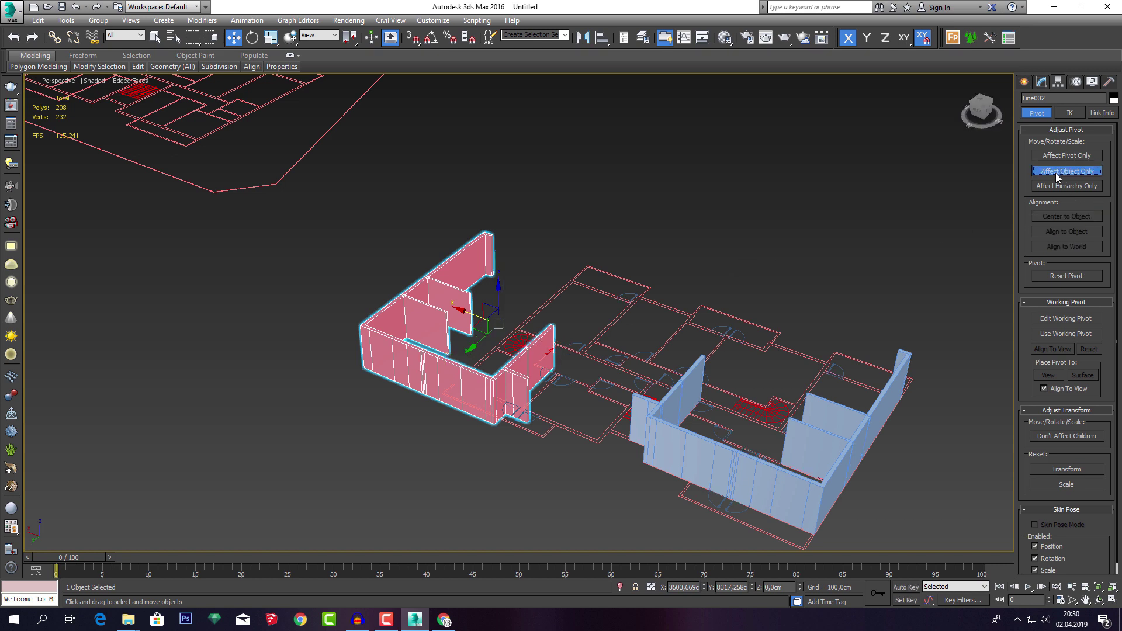
{"action": "left_click", "coordinate": [1077, 217]}
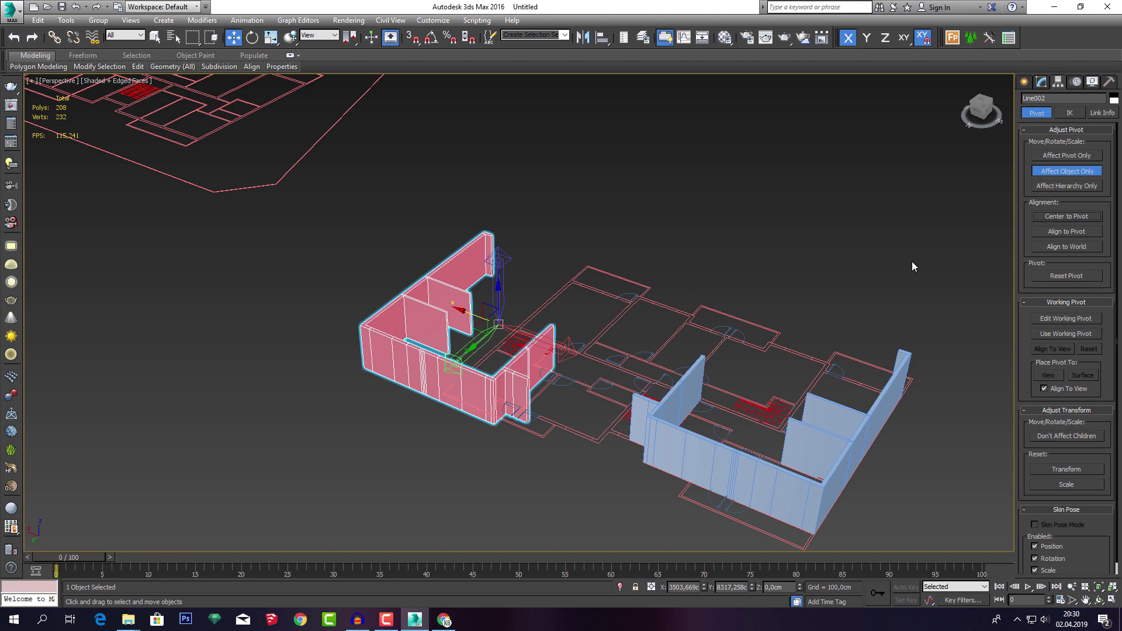
{"action": "left_click", "coordinate": [1042, 83]}
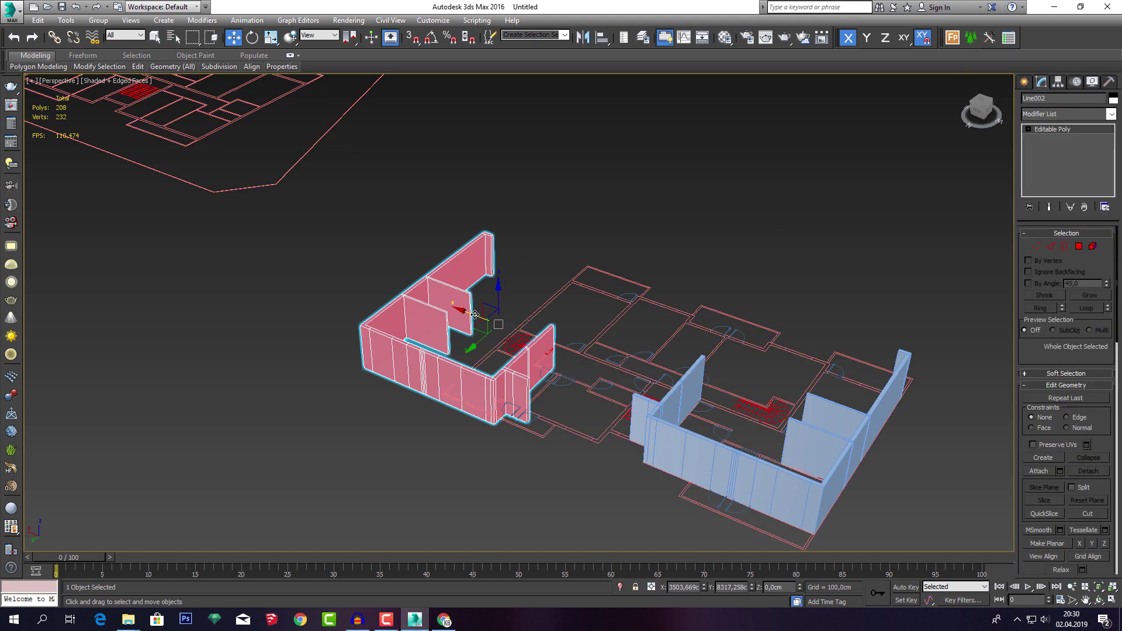
Reselect the mirrored walls, shift them right, and frame them over the plan in Top view.
{"action": "left_click", "coordinate": [525, 260]}
{"action": "left_click", "coordinate": [460, 307]}
{"action": "mouse_move", "coordinate": [471, 312]}
{"action": "left_mouse_down"}
{"action": "mouse_move", "coordinate": [563, 334]}
{"action": "mouse_move", "coordinate": [541, 319]}
{"action": "left_mouse_up"}
{"action": "key", "text": "t"}
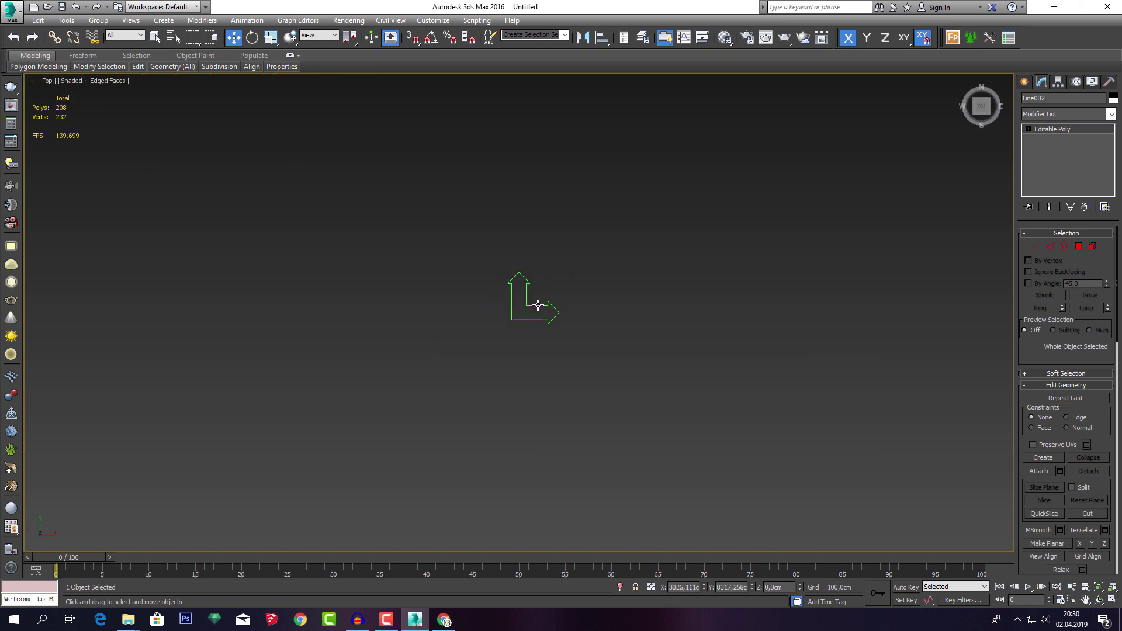
{"action": "scroll", "coordinate": [538, 304], "scroll_direction": "down", "scroll_amount": 10}
{"action": "middle_click_drag", "start_coordinate": [537, 305], "coordinate": [774, 393]}
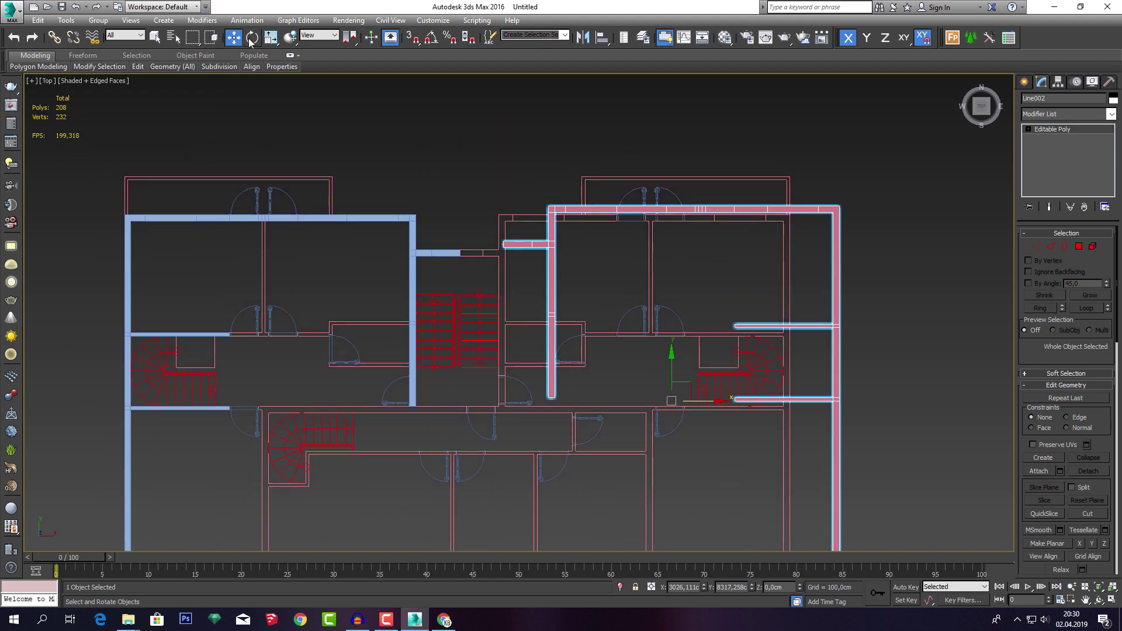
{"action": "left_click_drag", "start_coordinate": [826, 320], "coordinate": [833, 320]}
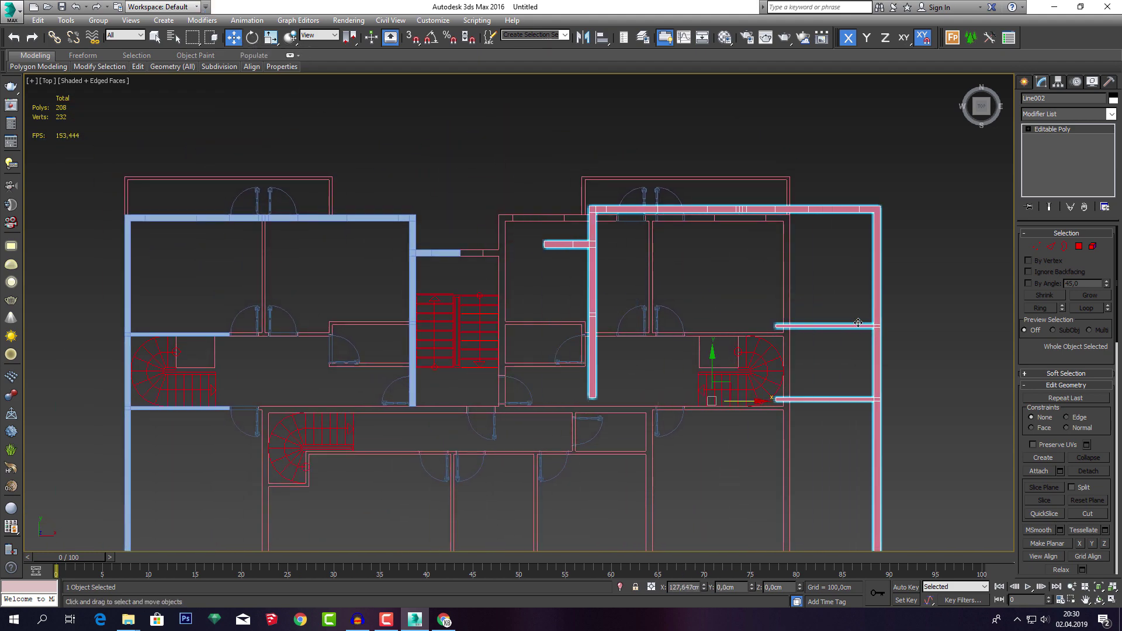
{"action": "scroll", "coordinate": [488, 255], "scroll_direction": "up", "scroll_amount": 3}
{"action": "scroll", "coordinate": [601, 275], "scroll_direction": "up", "scroll_amount": 1}
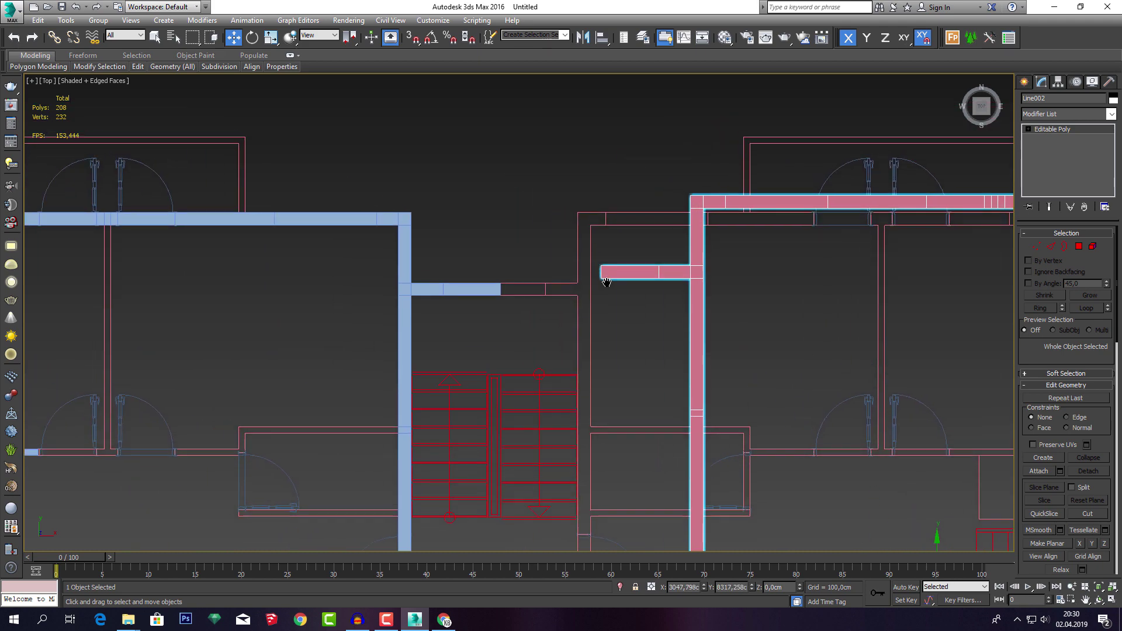
{"action": "scroll", "coordinate": [601, 271], "scroll_direction": "up", "scroll_amount": 2}
{"action": "scroll", "coordinate": [602, 267], "scroll_direction": "up", "scroll_amount": 2}
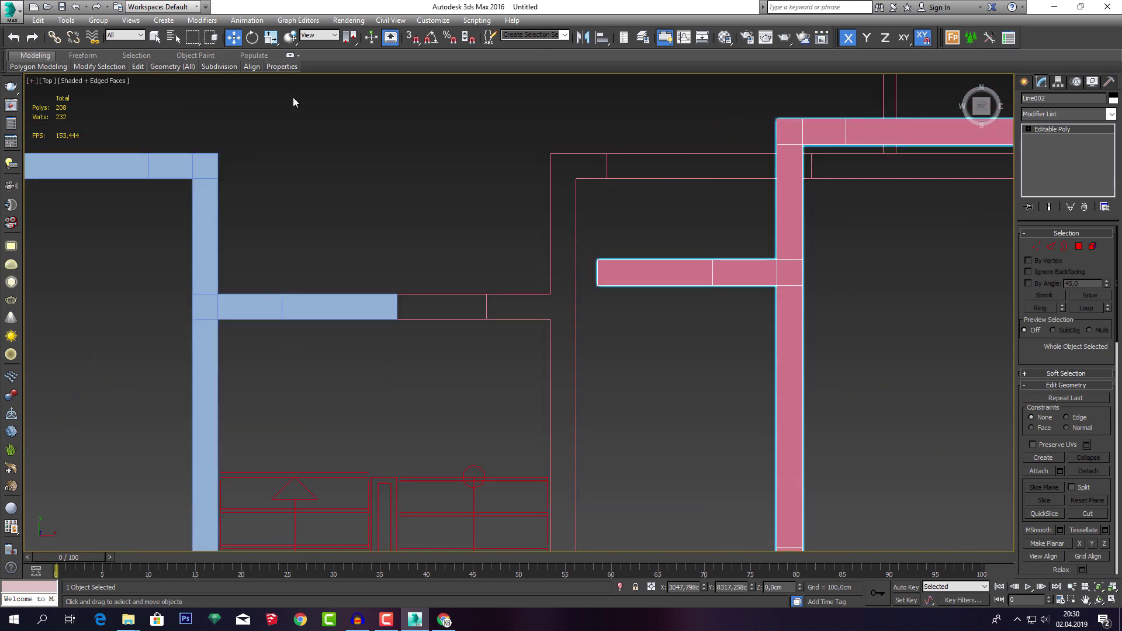
Vertex-snap the pink walls onto the blue wall's end.
{"action": "key", "text": "s"}
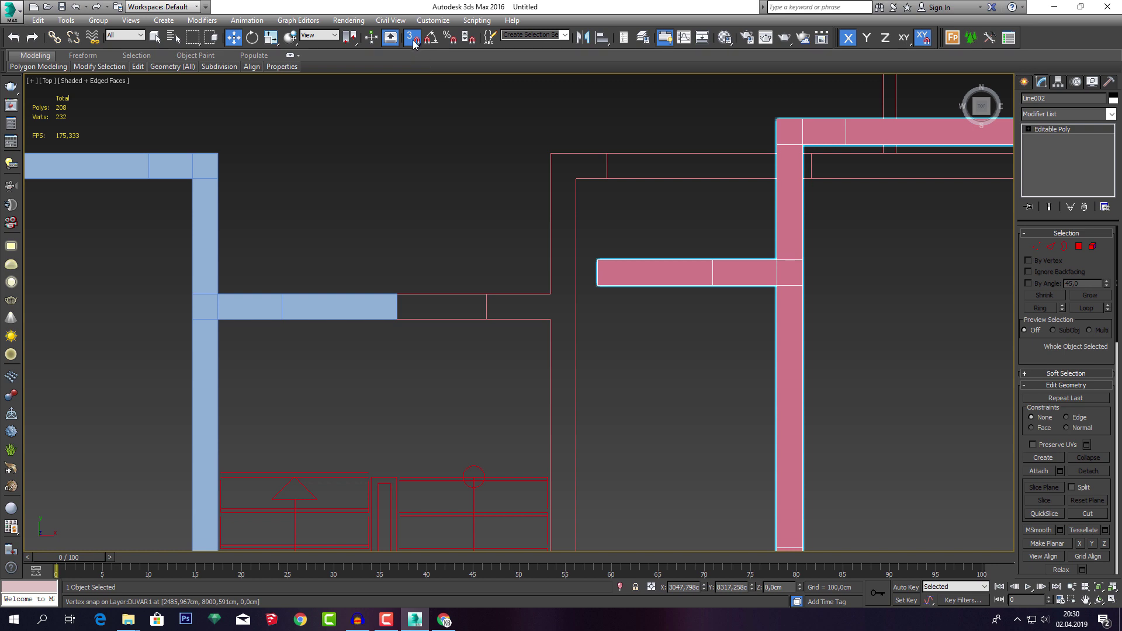
{"action": "left_click_drag", "start_coordinate": [597, 259], "coordinate": [397, 295]}
{"action": "scroll", "coordinate": [583, 281], "scroll_direction": "down", "scroll_amount": 5}
{"action": "scroll", "coordinate": [600, 404], "scroll_direction": "down", "scroll_amount": 3}
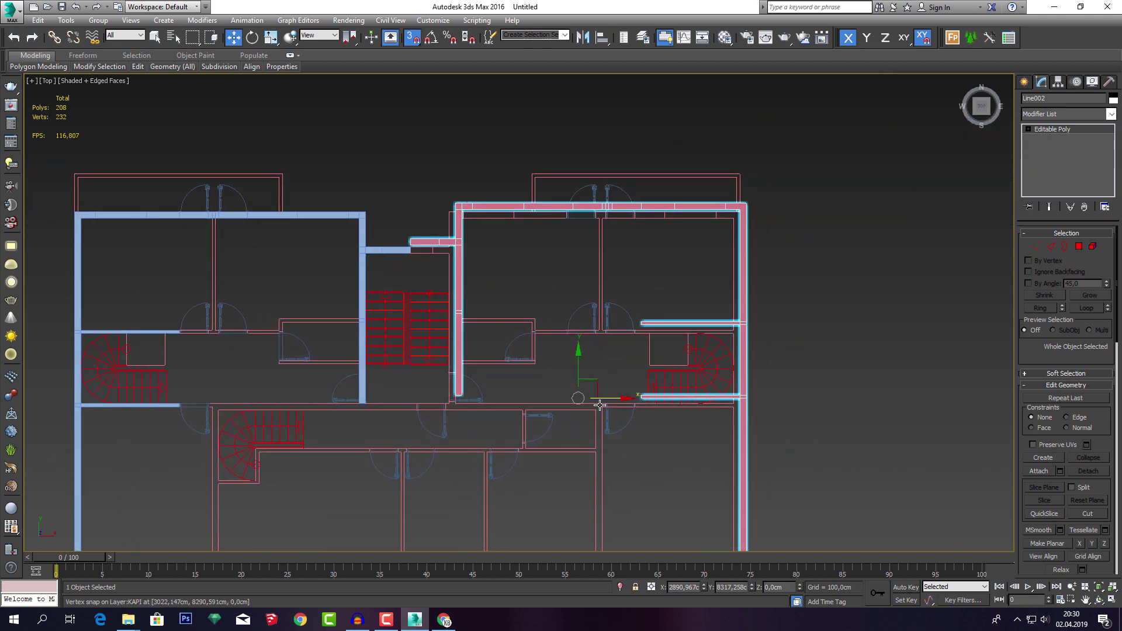
{"action": "mouse_move", "coordinate": [600, 405]}
{"action": "left_mouse_down"}
{"action": "mouse_move", "coordinate": [636, 390]}
{"action": "mouse_move", "coordinate": [605, 398]}
{"action": "mouse_move", "coordinate": [631, 373]}
{"action": "left_mouse_up"}
{"action": "key", "text": "s"}
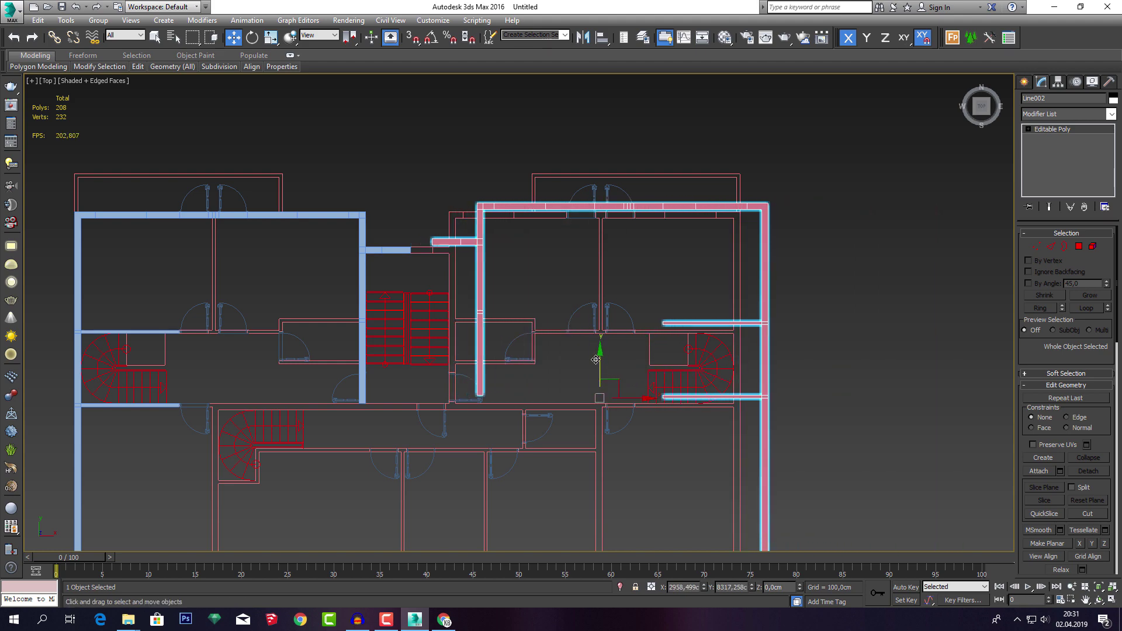
With vertex snap on, move the pink walls along Y onto the plan's wall line.
{"action": "key", "text": "s"}
{"action": "scroll", "coordinate": [425, 242], "scroll_direction": "up", "scroll_amount": 4}
{"action": "scroll", "coordinate": [425, 240], "scroll_direction": "up", "scroll_amount": 3}
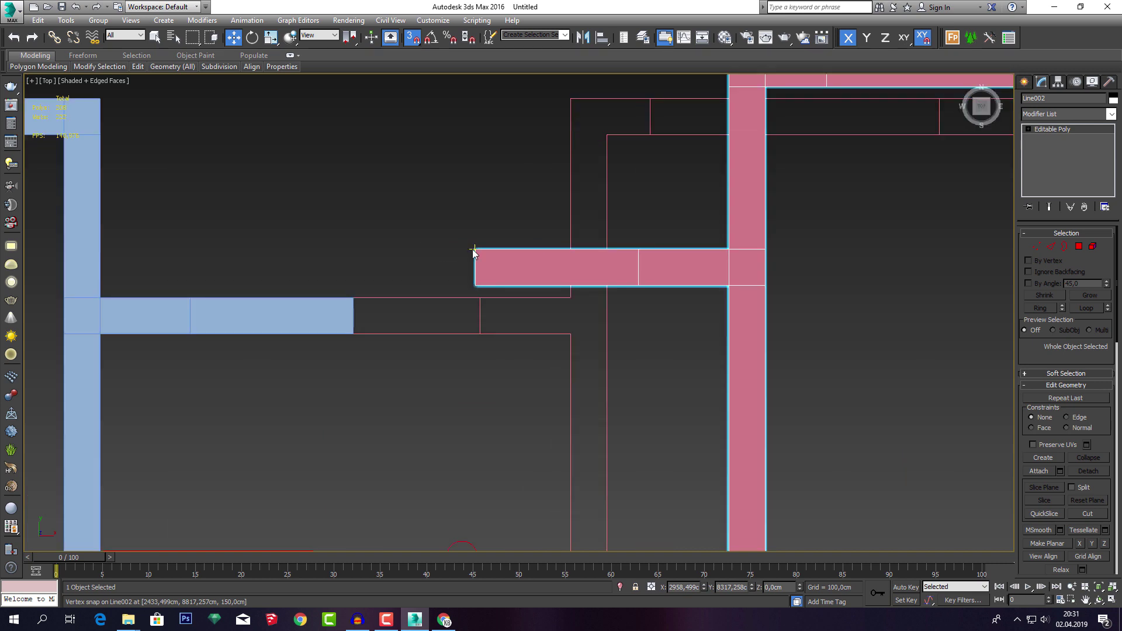
{"action": "left_click_drag", "start_coordinate": [476, 250], "coordinate": [355, 250]}
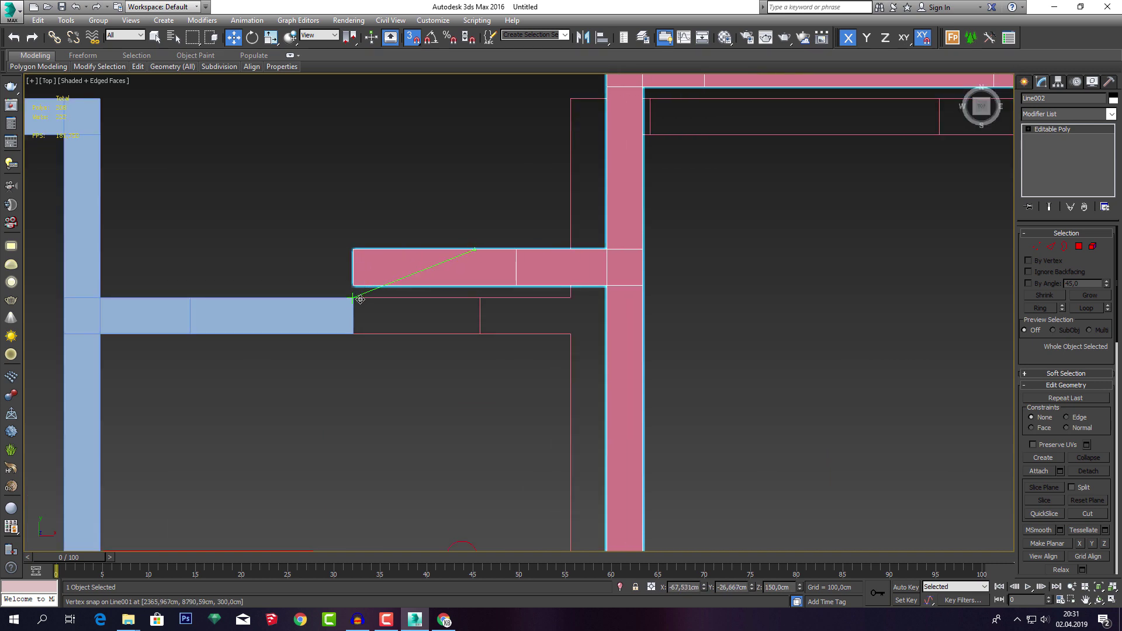
{"action": "scroll", "coordinate": [447, 276], "scroll_direction": "down", "scroll_amount": 5}
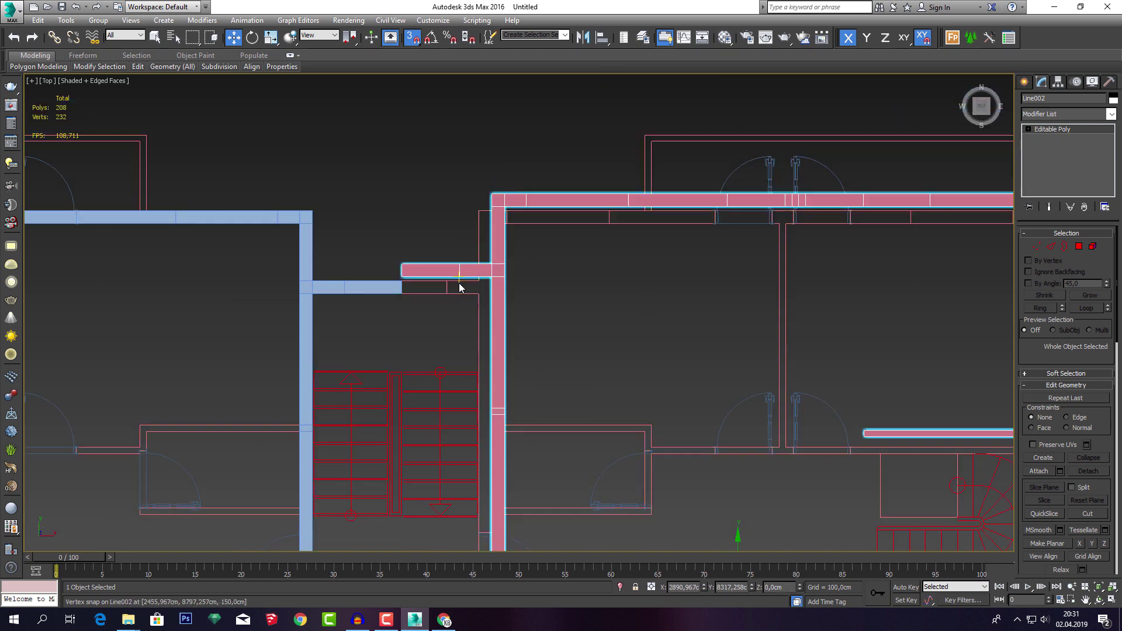
{"action": "scroll", "coordinate": [448, 276], "scroll_direction": "down", "scroll_amount": 1}
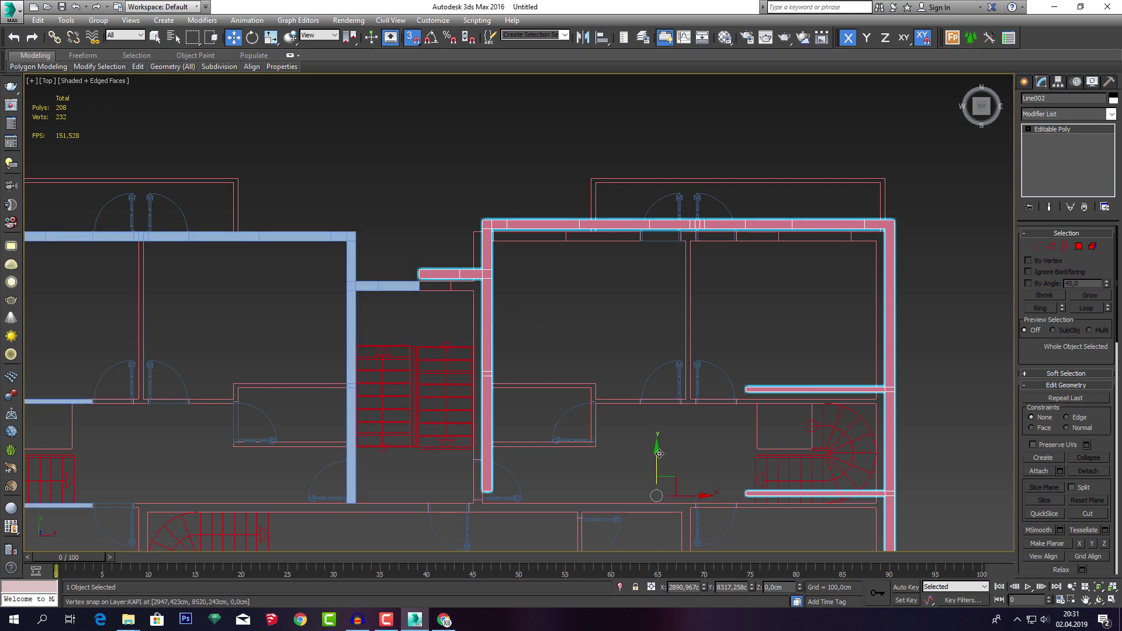
{"action": "left_click_drag", "start_coordinate": [659, 454], "coordinate": [649, 291]}
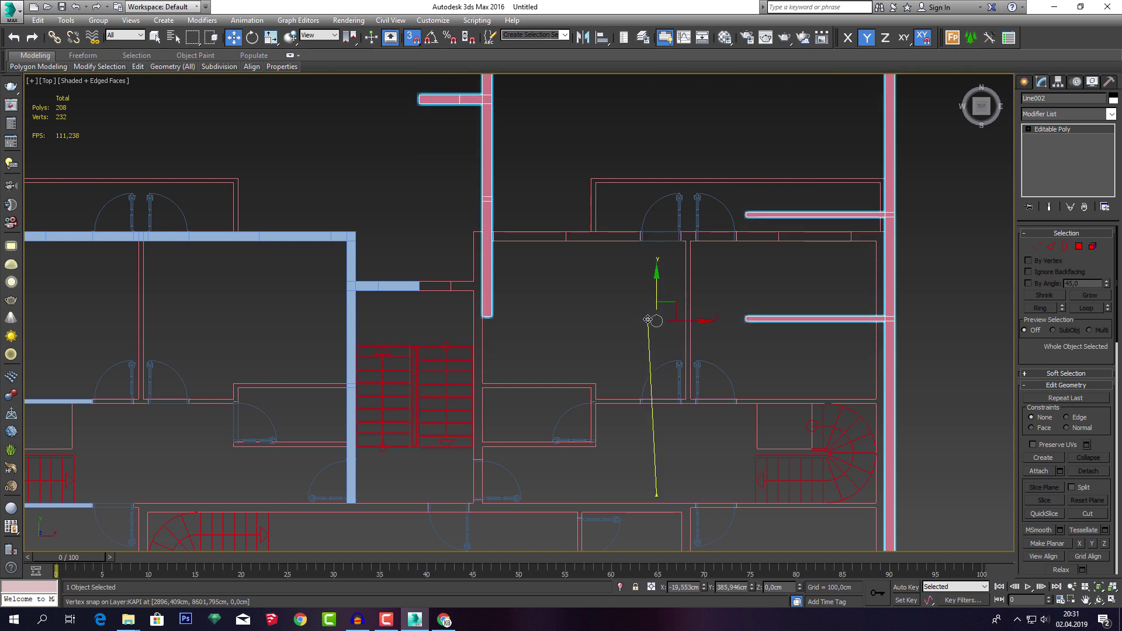
{"action": "left_click_drag", "start_coordinate": [650, 291], "coordinate": [647, 316]}
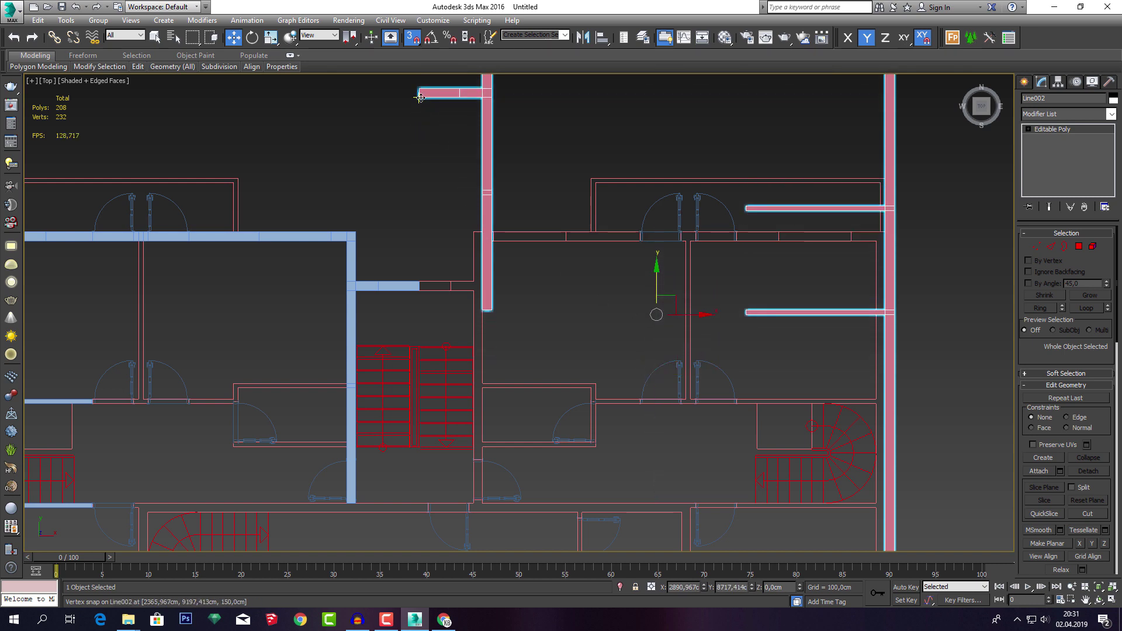
{"action": "left_click_drag", "start_coordinate": [419, 97], "coordinate": [419, 290]}
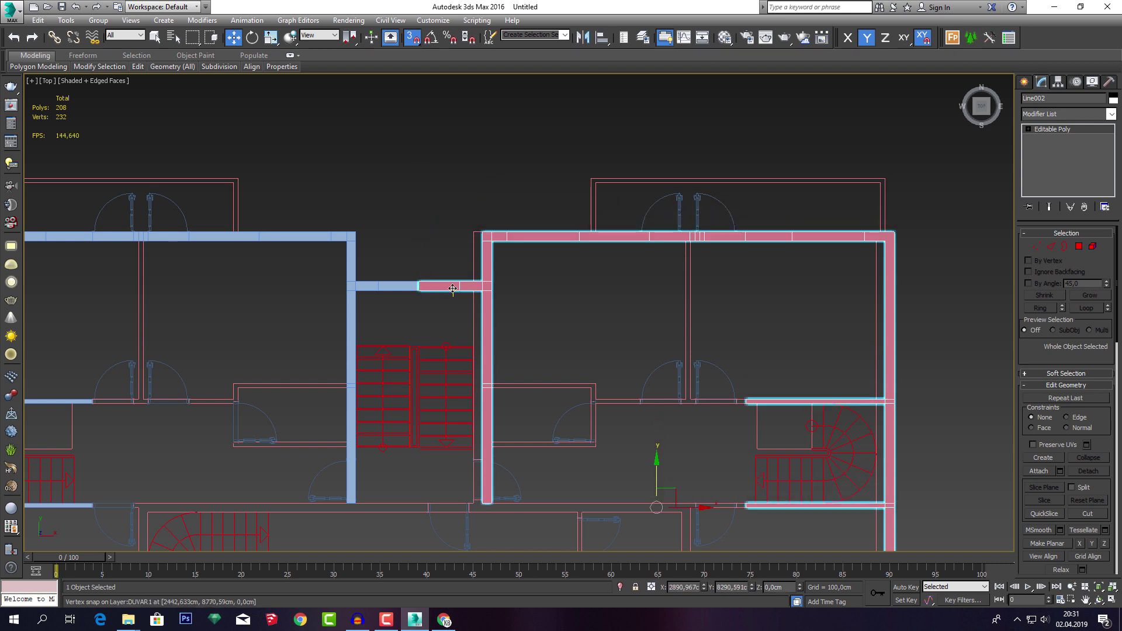
Slide the pink walls along X until they snap onto the plan corner at the blue stub.
{"action": "middle_click_drag", "start_coordinate": [510, 295], "coordinate": [524, 295]}
{"action": "scroll", "coordinate": [435, 291], "scroll_direction": "up", "scroll_amount": 2}
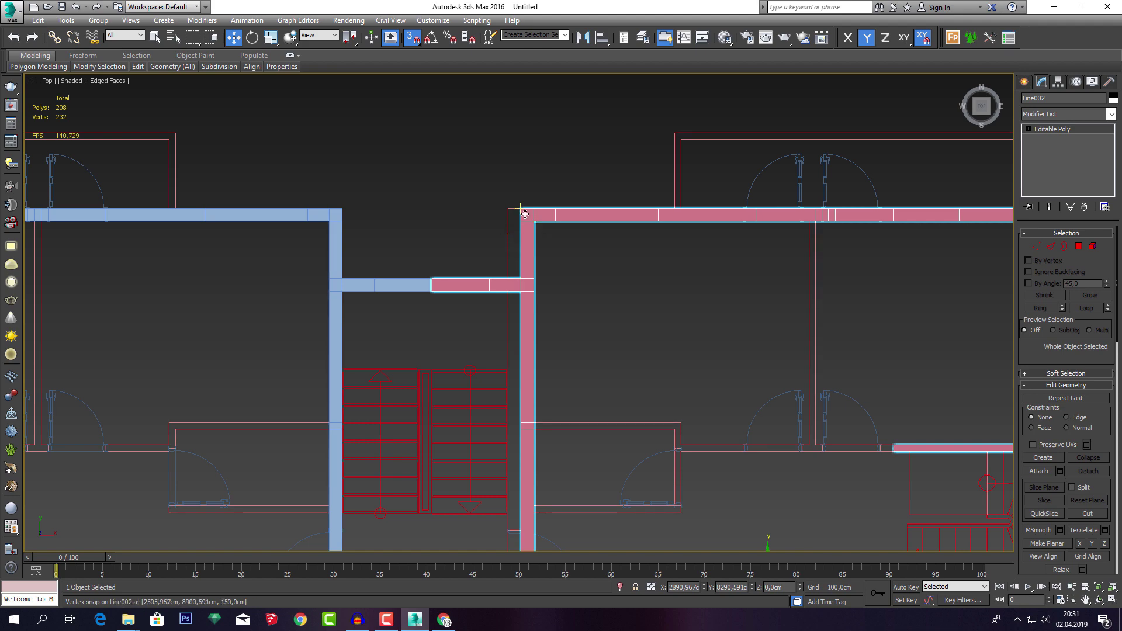
{"action": "scroll", "coordinate": [525, 214], "scroll_direction": "up", "scroll_amount": 3}
{"action": "scroll", "coordinate": [518, 206], "scroll_direction": "down", "scroll_amount": 2}
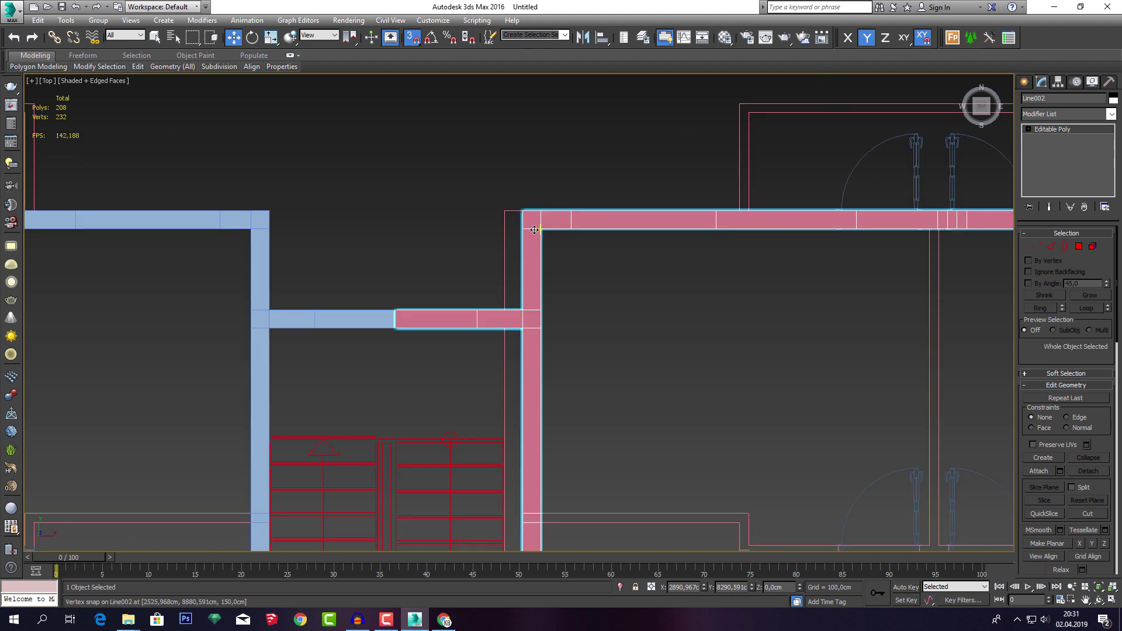
{"action": "scroll", "coordinate": [526, 222], "scroll_direction": "down", "scroll_amount": 2}
{"action": "scroll", "coordinate": [601, 243], "scroll_direction": "down", "scroll_amount": 3}
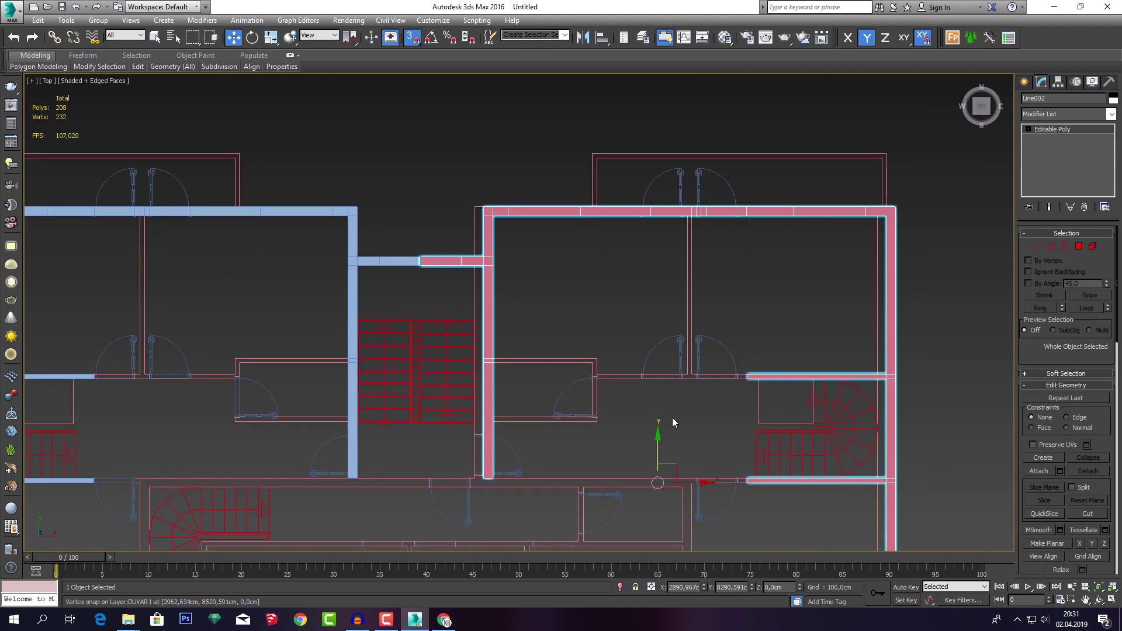
{"action": "left_click_drag", "start_coordinate": [697, 482], "coordinate": [707, 434]}
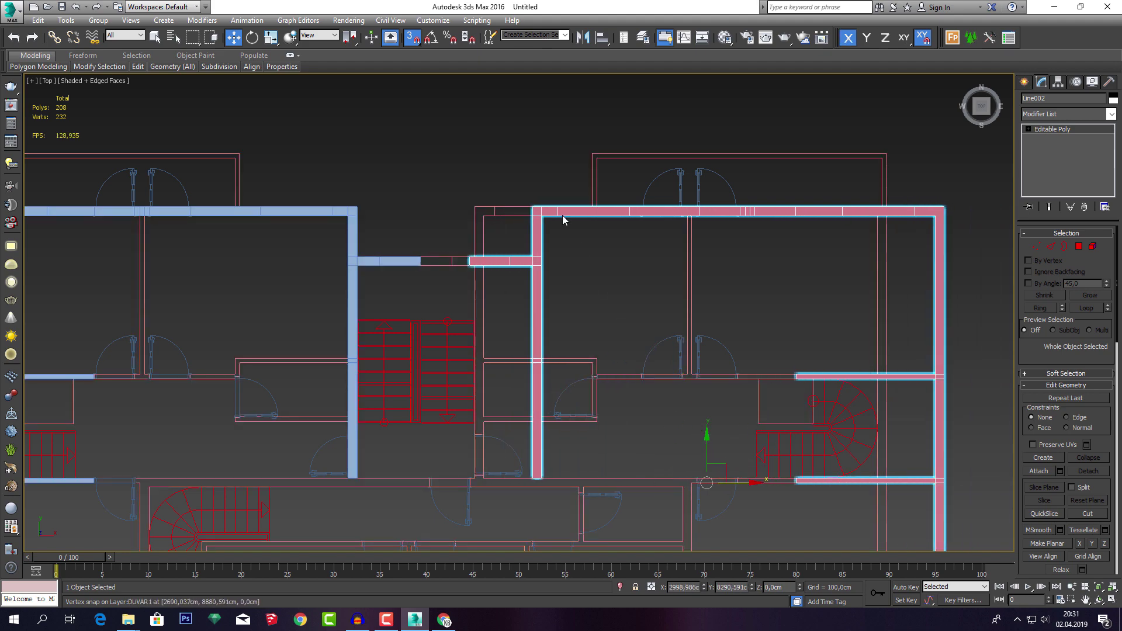
{"action": "left_click_drag", "start_coordinate": [533, 208], "coordinate": [473, 223]}
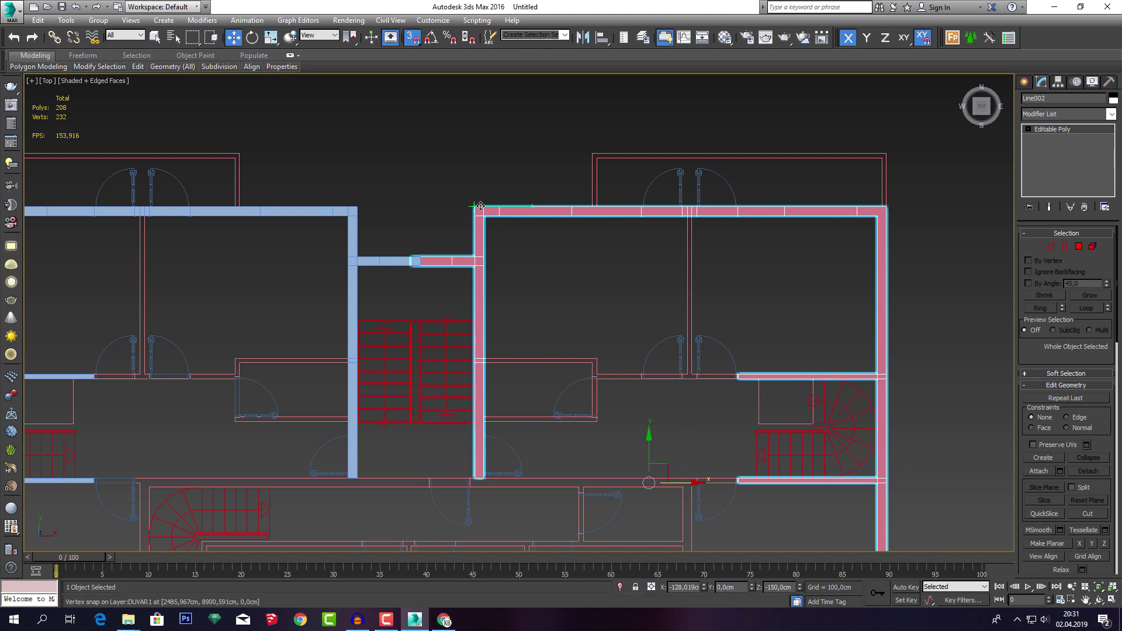
{"action": "middle_click_drag", "start_coordinate": [473, 223], "coordinate": [515, 228]}
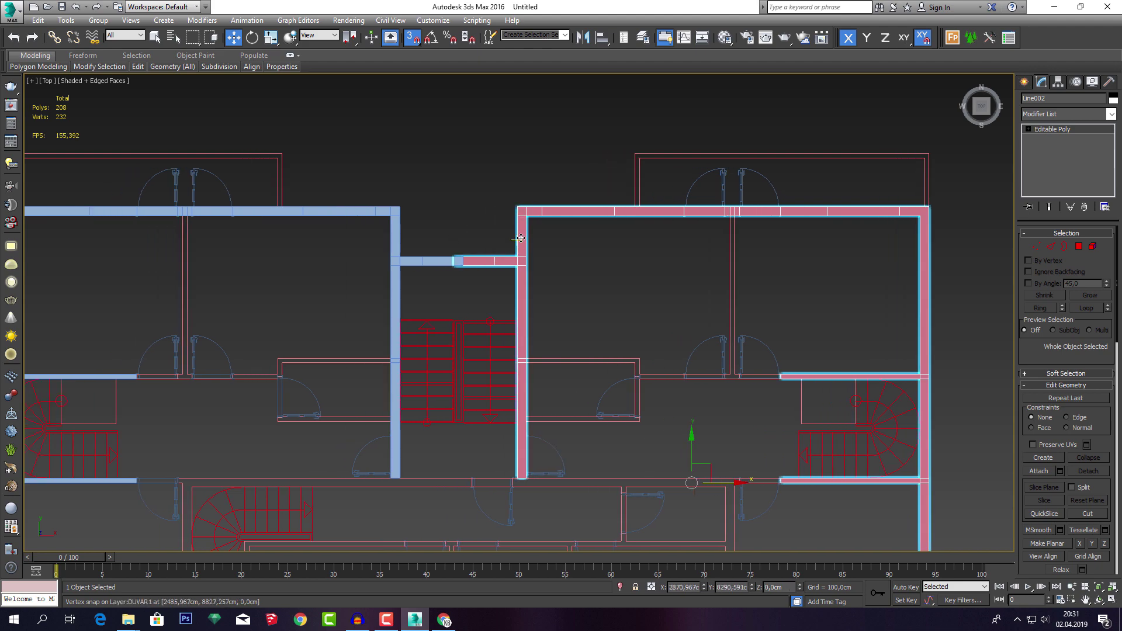
{"action": "scroll", "coordinate": [456, 261], "scroll_direction": "up", "scroll_amount": 4}
{"action": "scroll", "coordinate": [467, 261], "scroll_direction": "up", "scroll_amount": 4}
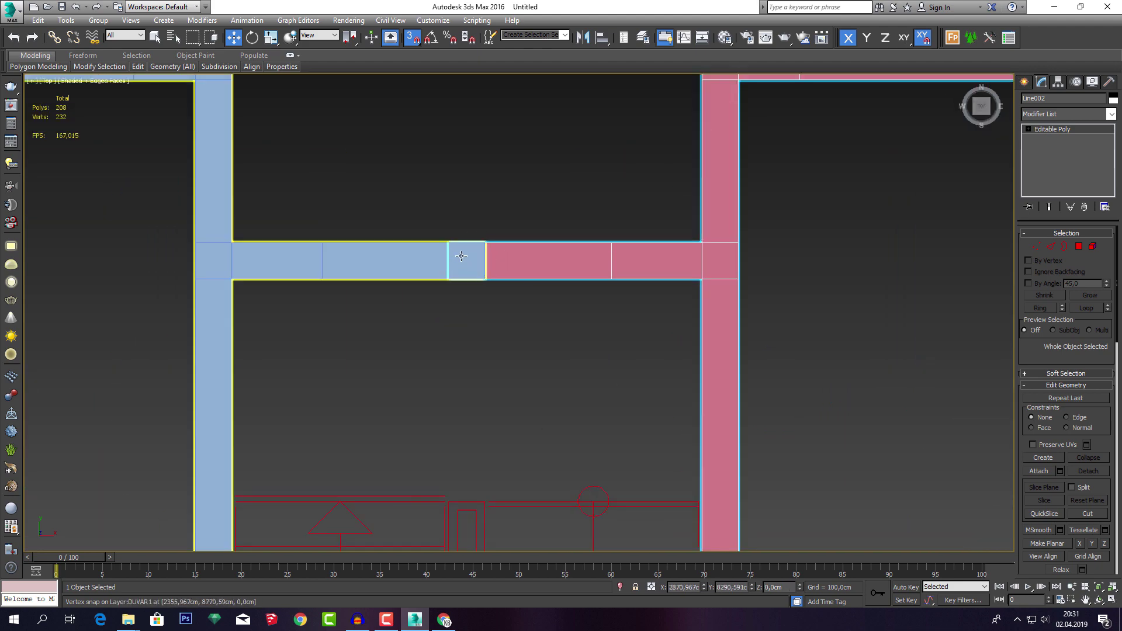
{"action": "scroll", "coordinate": [474, 238], "scroll_direction": "down", "scroll_amount": 2}
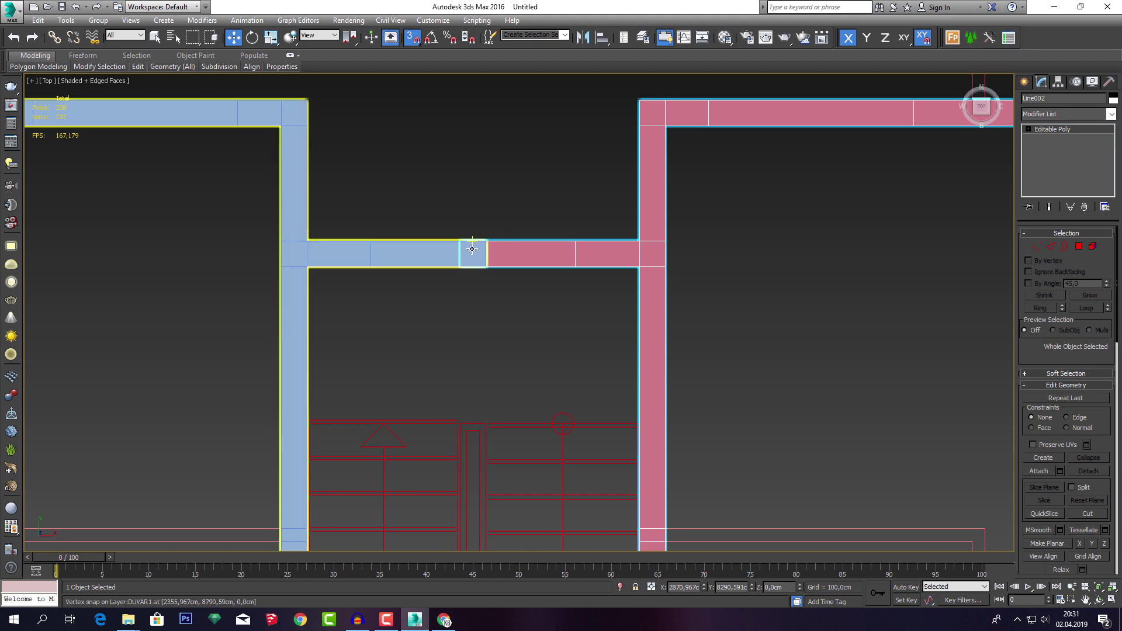
{"action": "scroll", "coordinate": [519, 244], "scroll_direction": "down", "scroll_amount": 2}
{"action": "scroll", "coordinate": [518, 244], "scroll_direction": "down", "scroll_amount": 3}
Snap Line002 back to ground level on Z and switch to a front Perspective view.
{"action": "scroll", "coordinate": [545, 261], "scroll_direction": "down", "scroll_amount": 1}
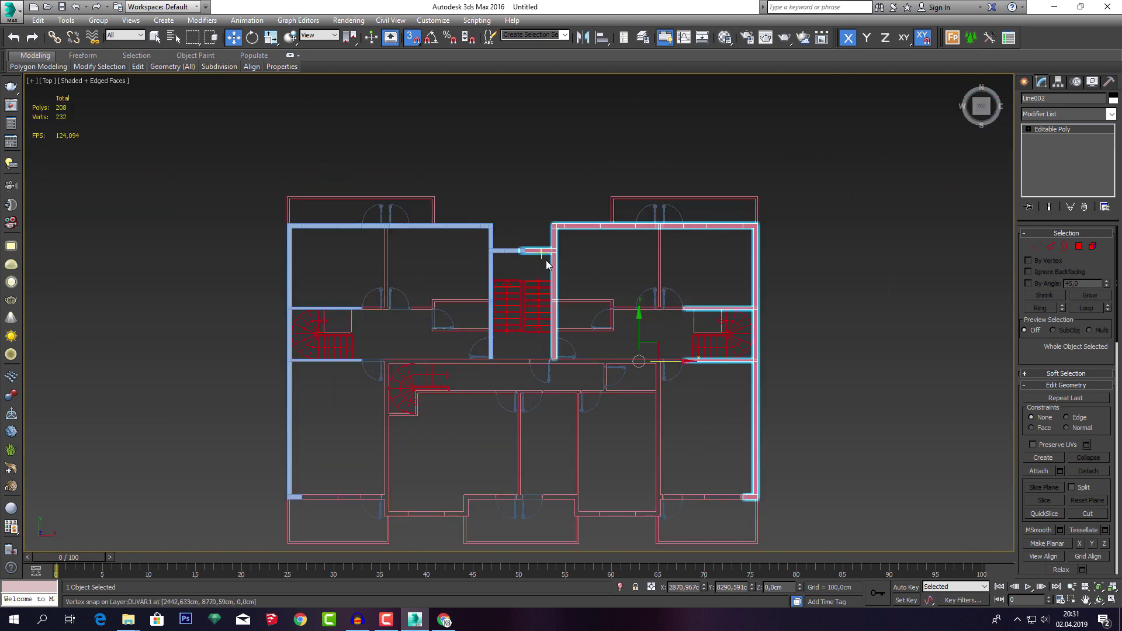
{"action": "mouse_move", "coordinate": [546, 261]}
{"action": "middle_mouse_down"}
{"action": "mouse_move", "coordinate": [542, 233]}
{"action": "mouse_move", "coordinate": [502, 201]}
{"action": "mouse_move", "coordinate": [463, 201]}
{"action": "mouse_move", "coordinate": [579, 248]}
{"action": "mouse_move", "coordinate": [629, 335]}
{"action": "middle_mouse_up"}
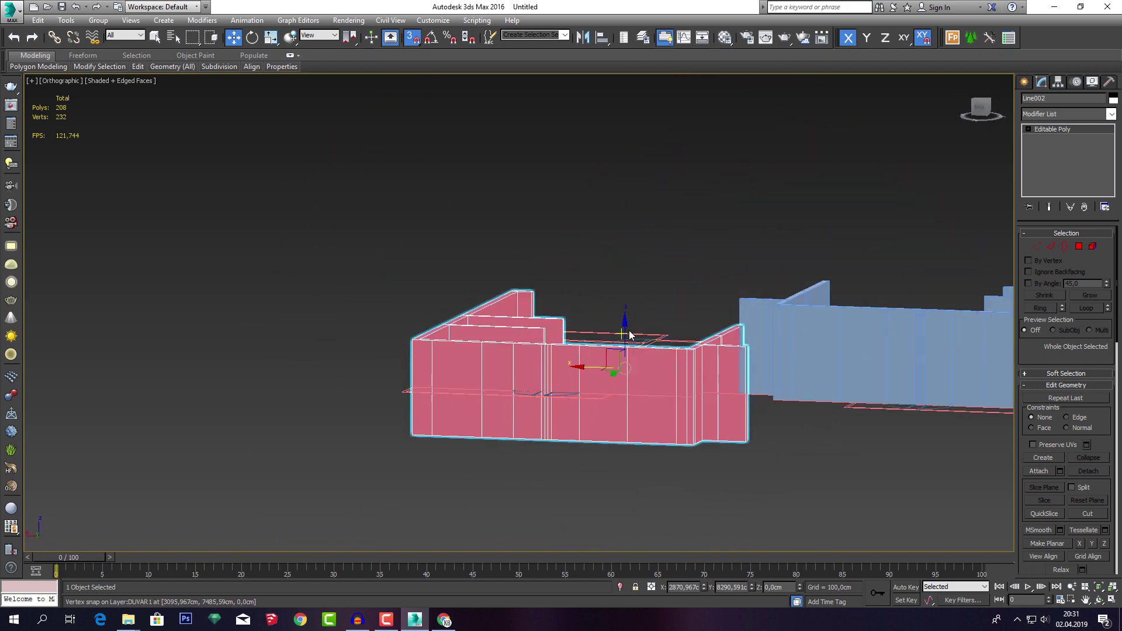
{"action": "mouse_move", "coordinate": [629, 335]}
{"action": "left_mouse_down"}
{"action": "mouse_move", "coordinate": [729, 281]}
{"action": "mouse_move", "coordinate": [652, 228]}
{"action": "left_mouse_up"}
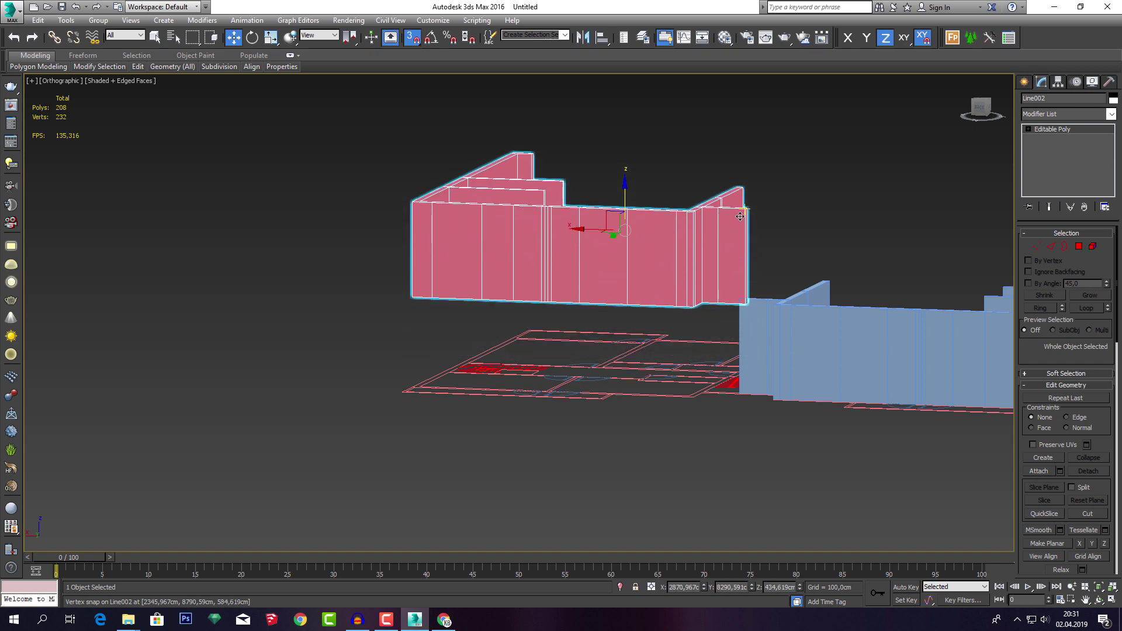
{"action": "left_click_drag", "start_coordinate": [744, 208], "coordinate": [713, 313]}
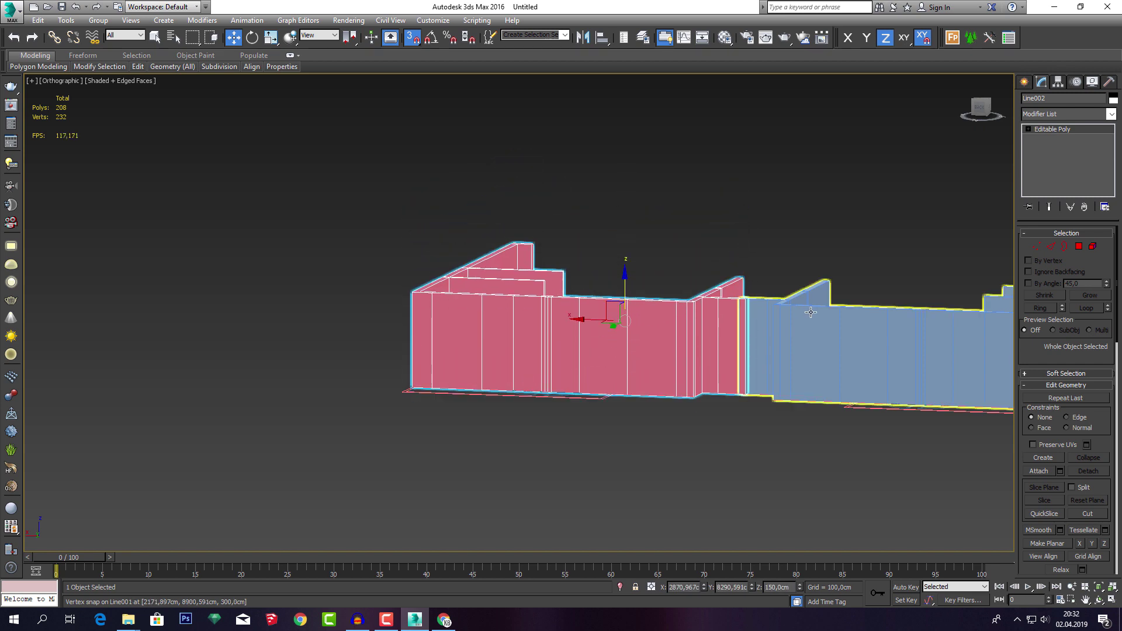
{"action": "middle_click_drag", "start_coordinate": [712, 312], "coordinate": [653, 342], "text": "alt"}
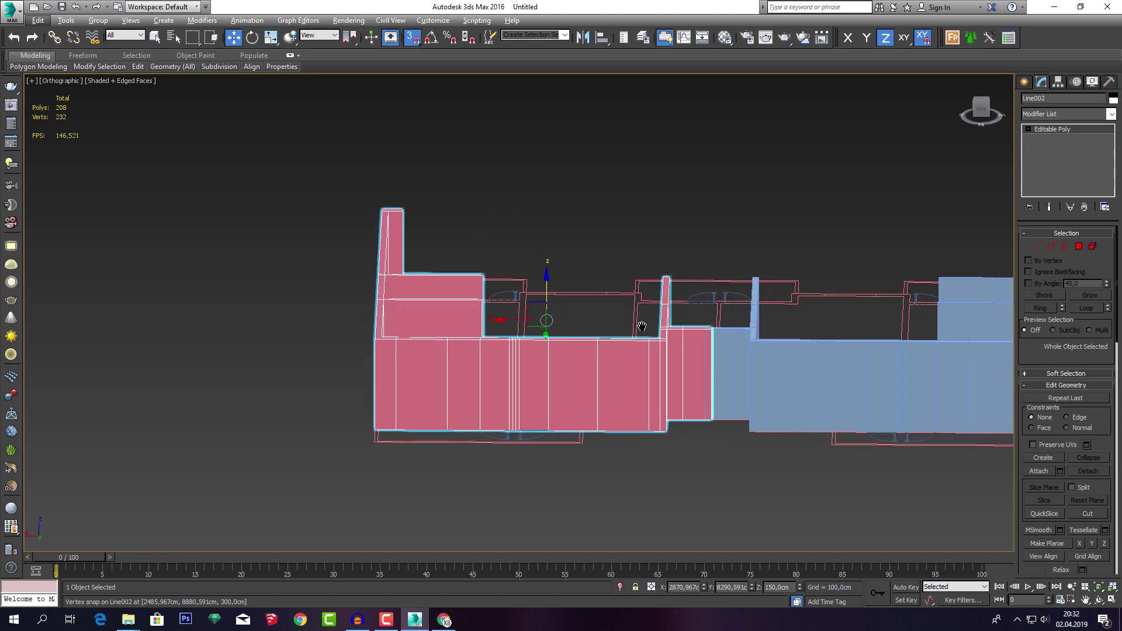
{"action": "scroll", "coordinate": [653, 342], "scroll_direction": "up", "scroll_amount": 2}
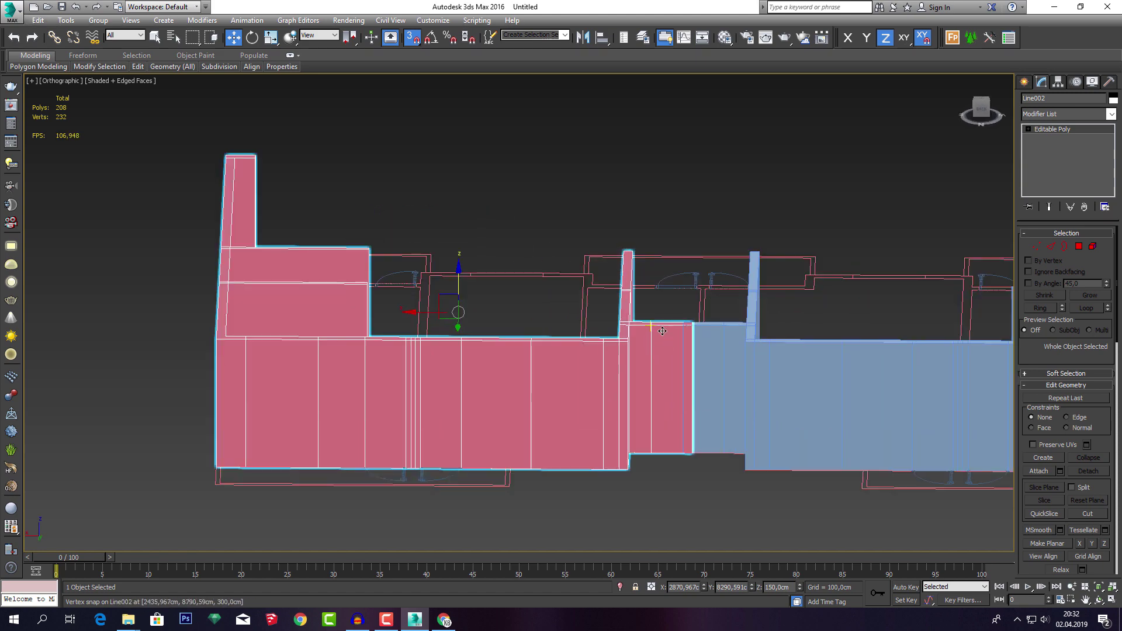
{"action": "key", "text": "p"}
{"action": "scroll", "coordinate": [694, 336], "scroll_direction": "down", "scroll_amount": 2}
{"action": "scroll", "coordinate": [618, 298], "scroll_direction": "down", "scroll_amount": 1}
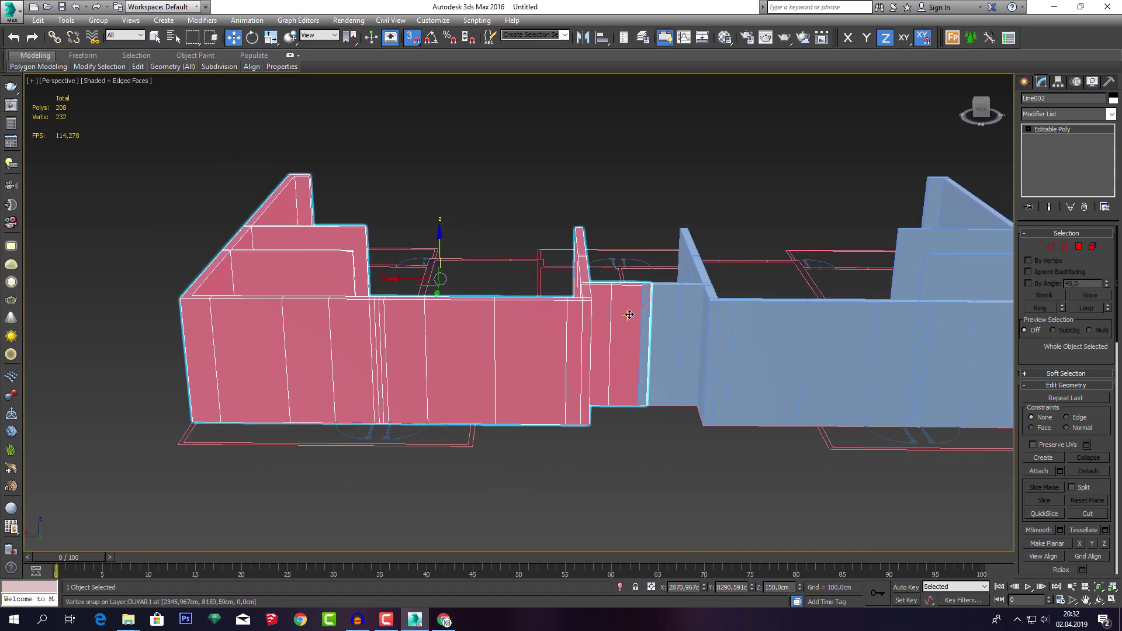
{"action": "scroll", "coordinate": [625, 313], "scroll_direction": "down", "scroll_amount": 1}
Delete the duplicate column of faces at the pink-blue wall junction.
{"action": "key", "text": "4"}
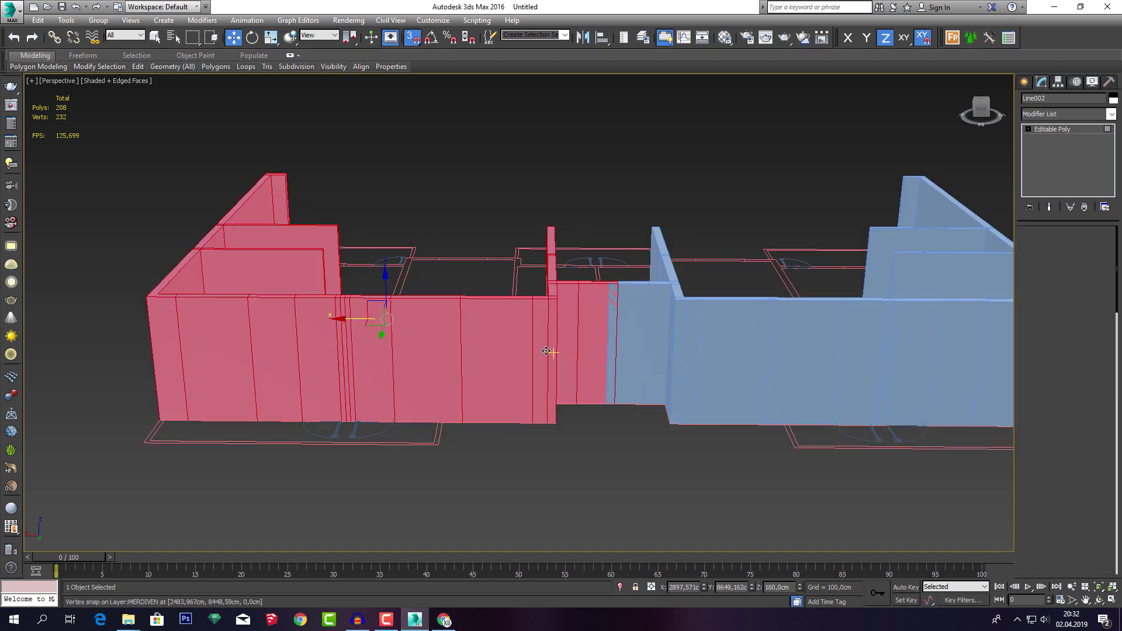
{"action": "left_click", "coordinate": [540, 350]}
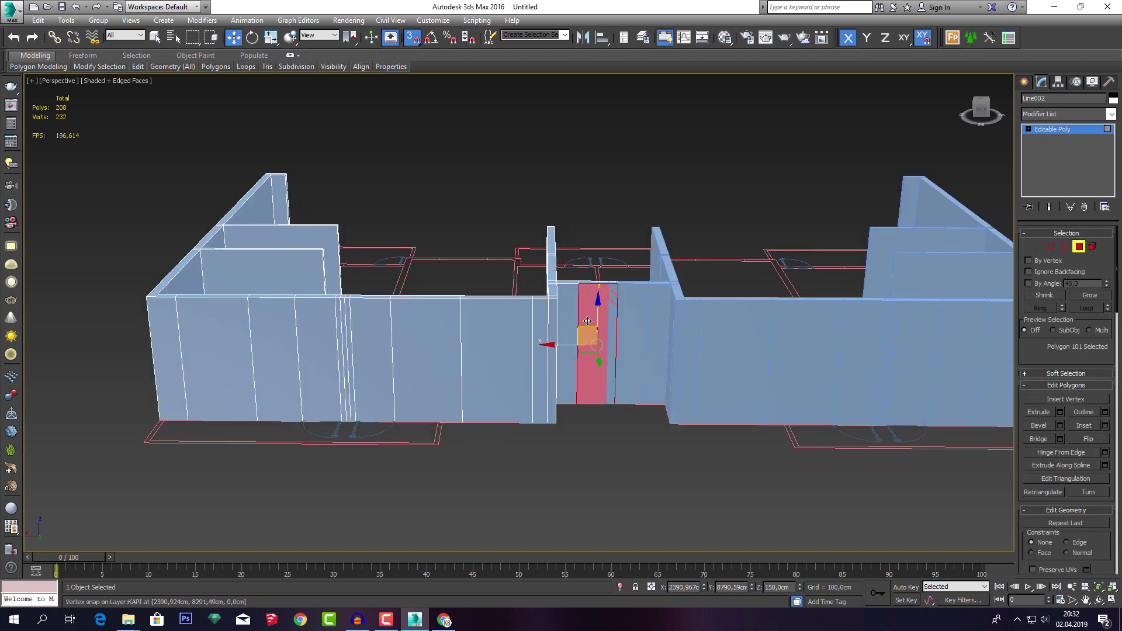
{"action": "left_click", "coordinate": [611, 452]}
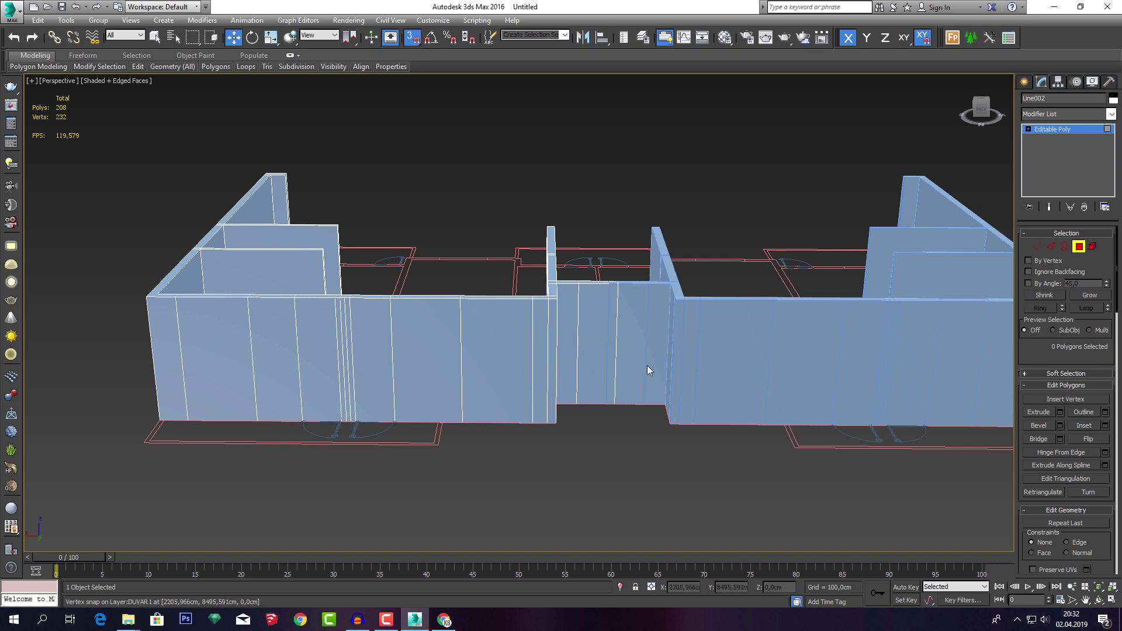
{"action": "left_click", "coordinate": [1052, 249]}
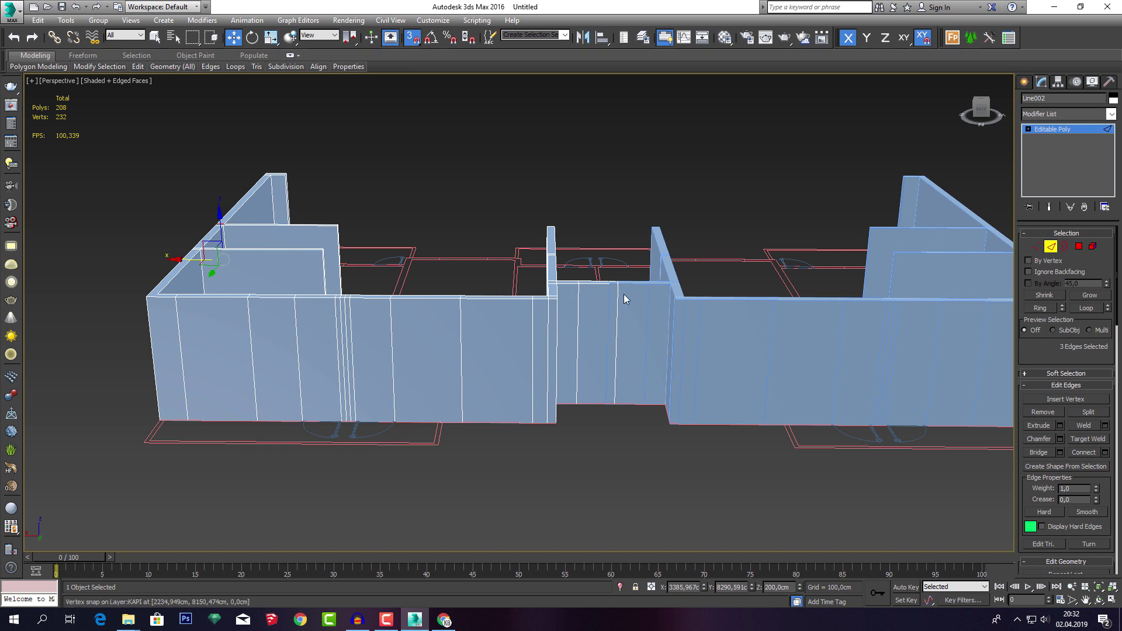
{"action": "scroll", "coordinate": [610, 321], "scroll_direction": "up", "scroll_amount": 1}
{"action": "scroll", "coordinate": [606, 321], "scroll_direction": "up", "scroll_amount": 2}
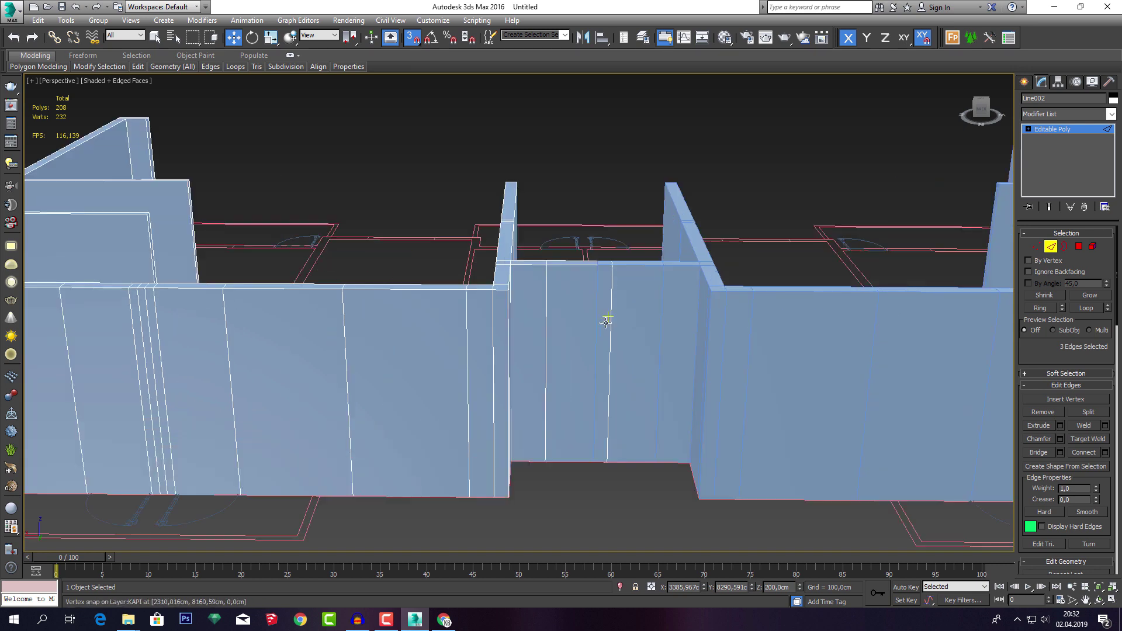
{"action": "key", "text": "s"}
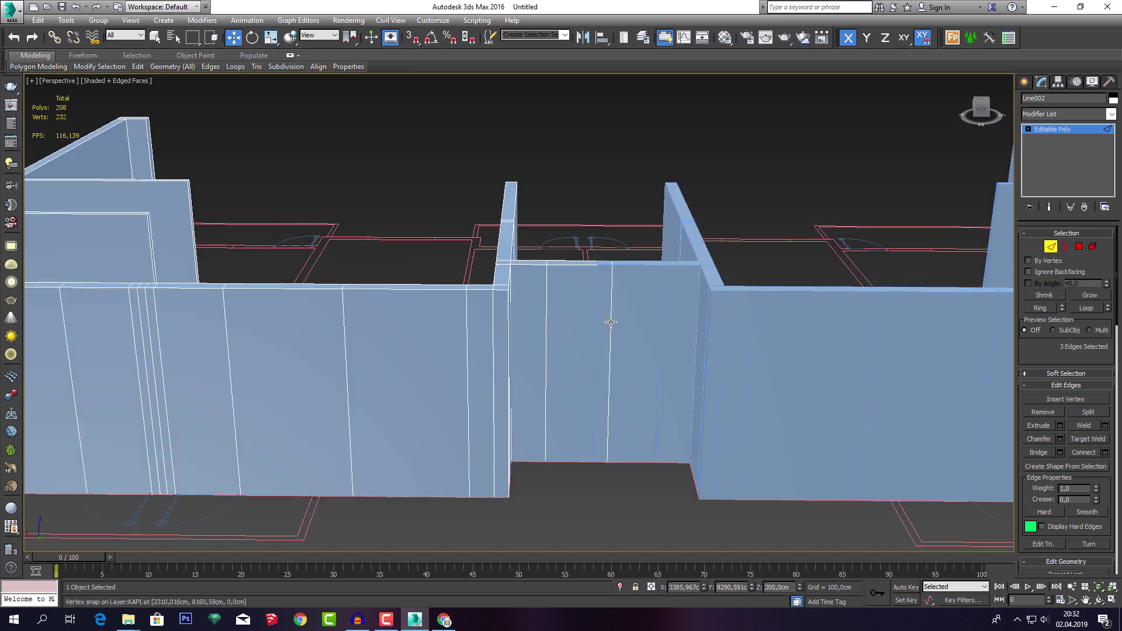
{"action": "left_click", "coordinate": [1078, 246]}
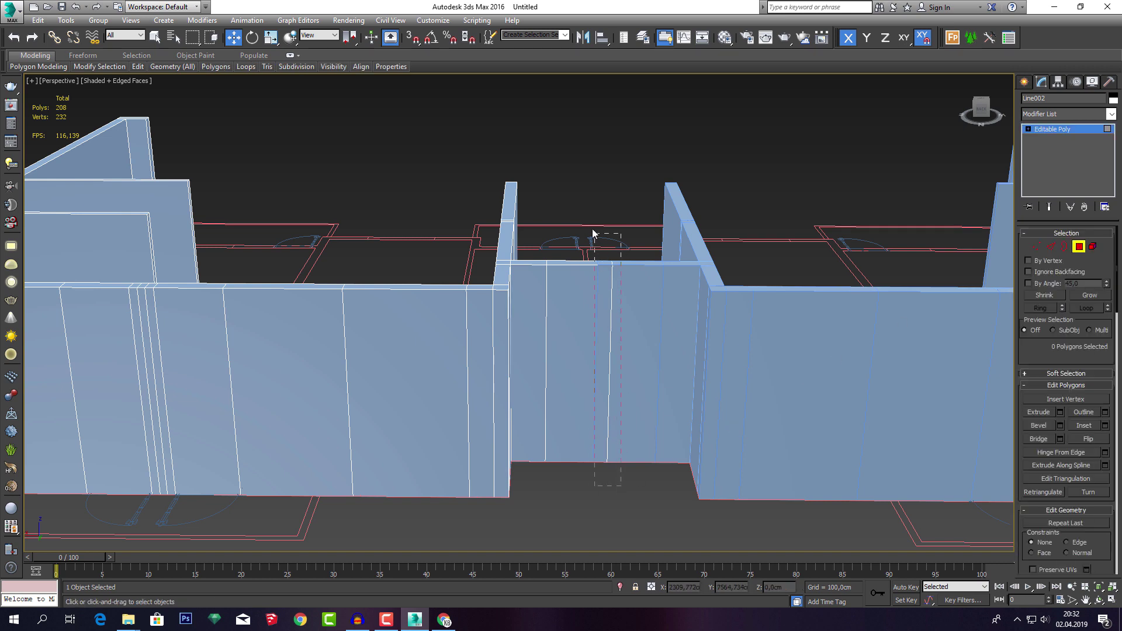
{"action": "left_click_drag", "start_coordinate": [590, 374], "coordinate": [591, 229]}
{"action": "key", "text": "Delete"}
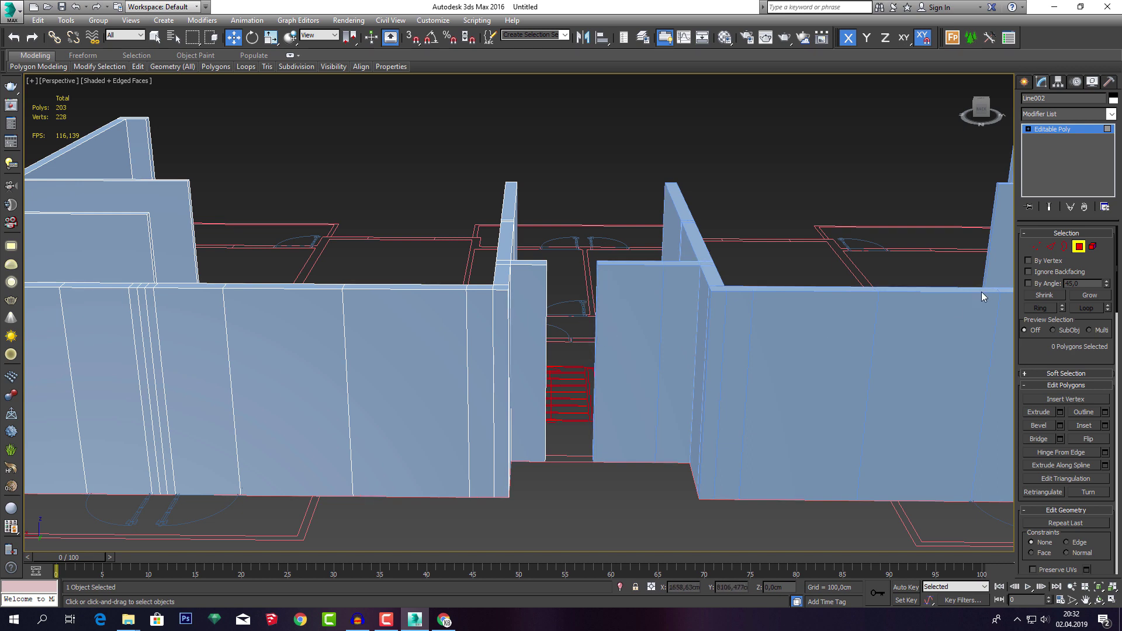
Select Line001's wall-end faces, then frame the open wall ends by the stair opening.
{"action": "left_click", "coordinate": [1080, 246]}
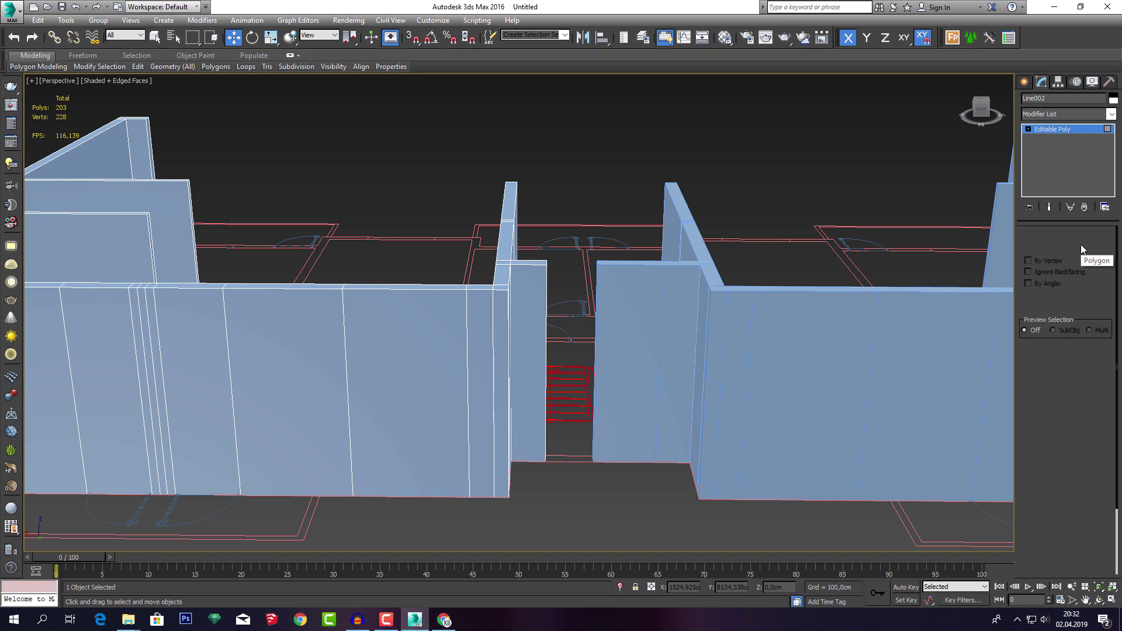
{"action": "left_click", "coordinate": [650, 351]}
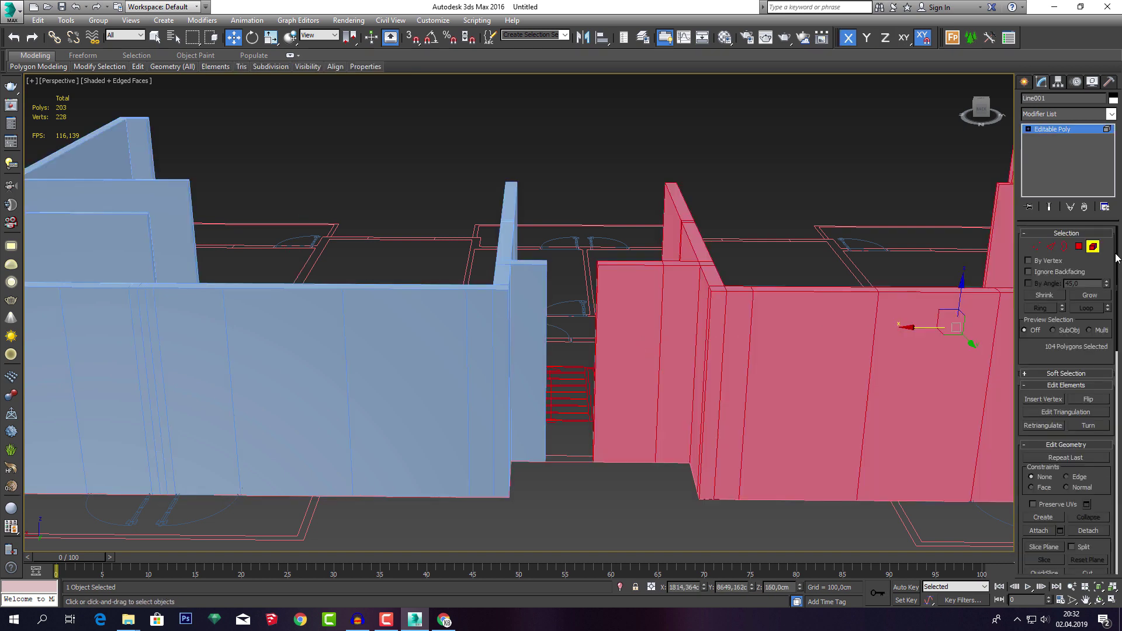
{"action": "left_click", "coordinate": [1079, 246]}
{"action": "left_click", "coordinate": [623, 333]}
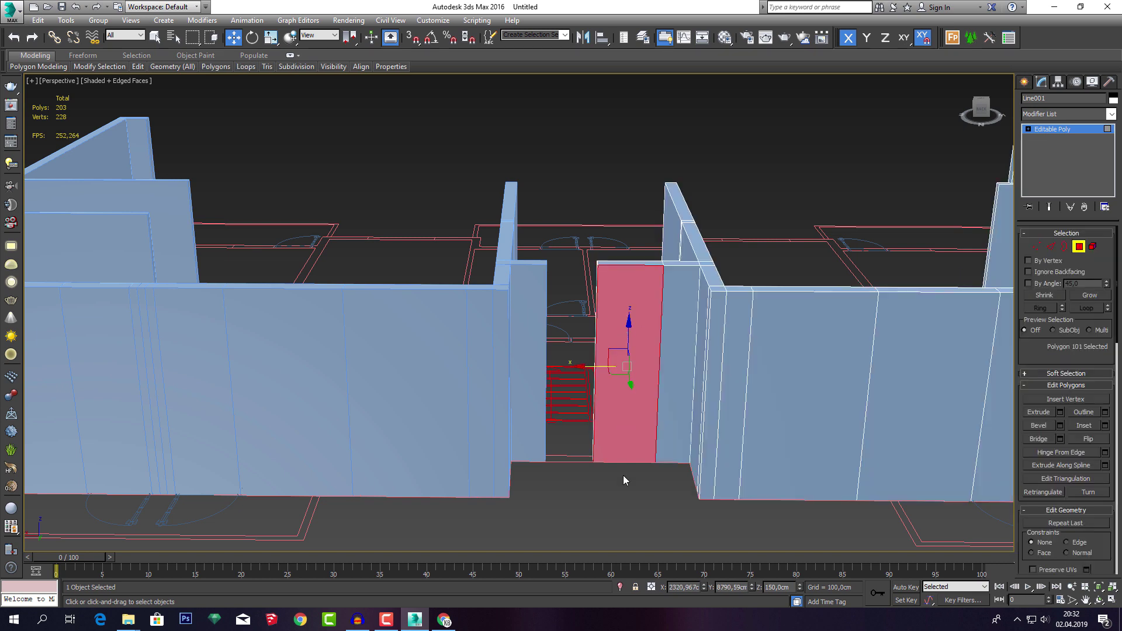
{"action": "left_click_drag", "start_coordinate": [587, 212], "coordinate": [587, 212]}
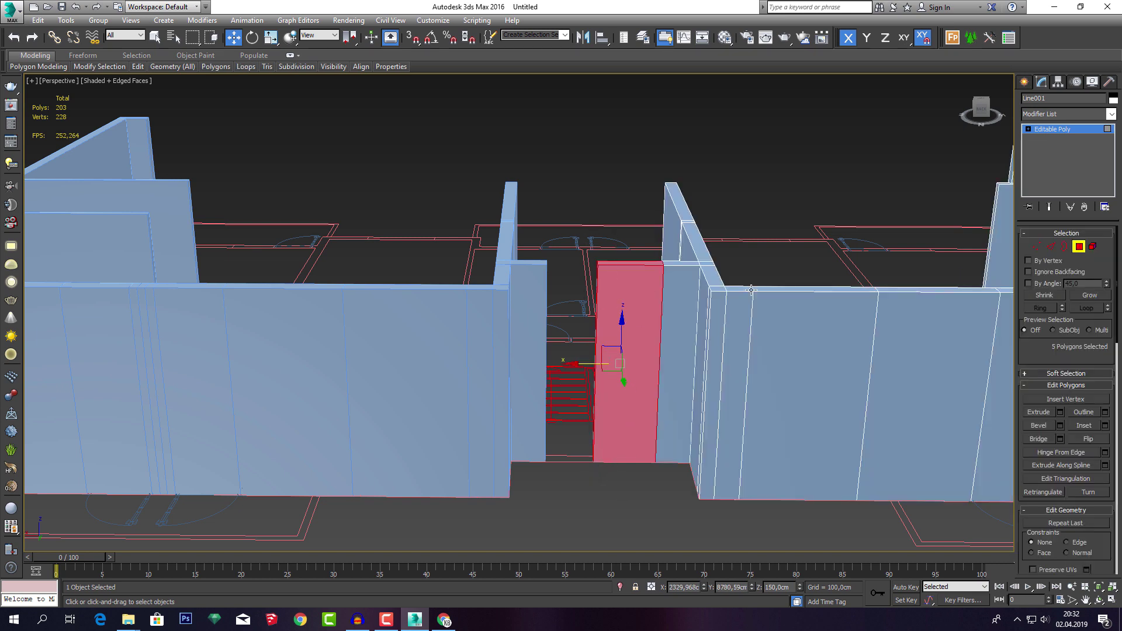
{"action": "left_click", "coordinate": [863, 313]}
{"action": "middle_click_drag", "start_coordinate": [695, 415], "coordinate": [669, 437], "text": "alt"}
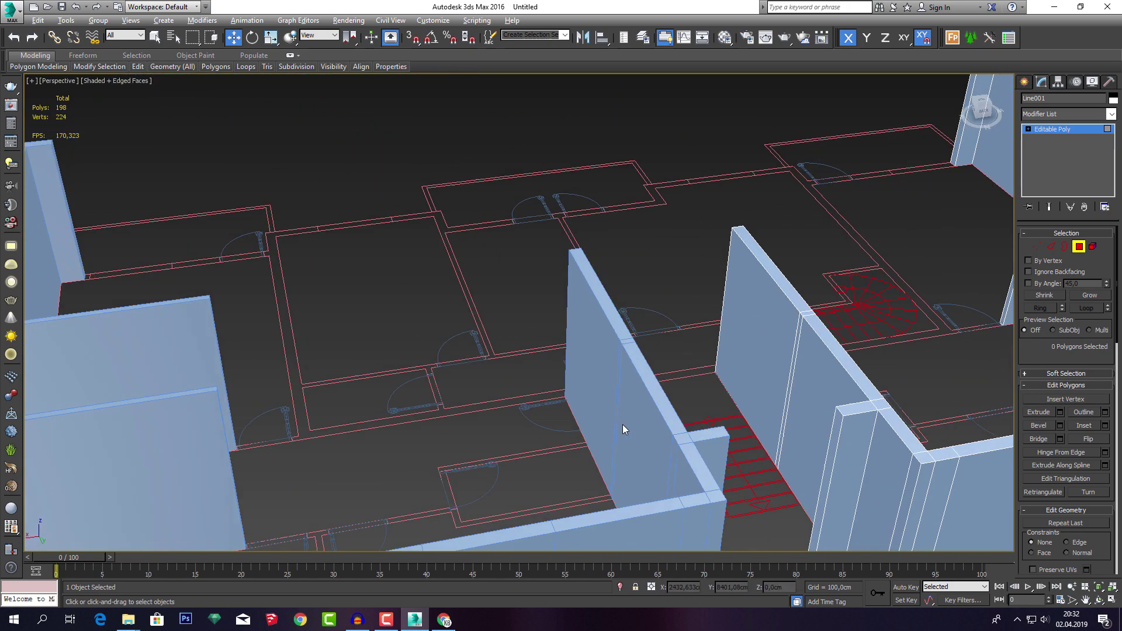
{"action": "middle_click_drag", "start_coordinate": [480, 427], "coordinate": [703, 391], "text": "alt"}
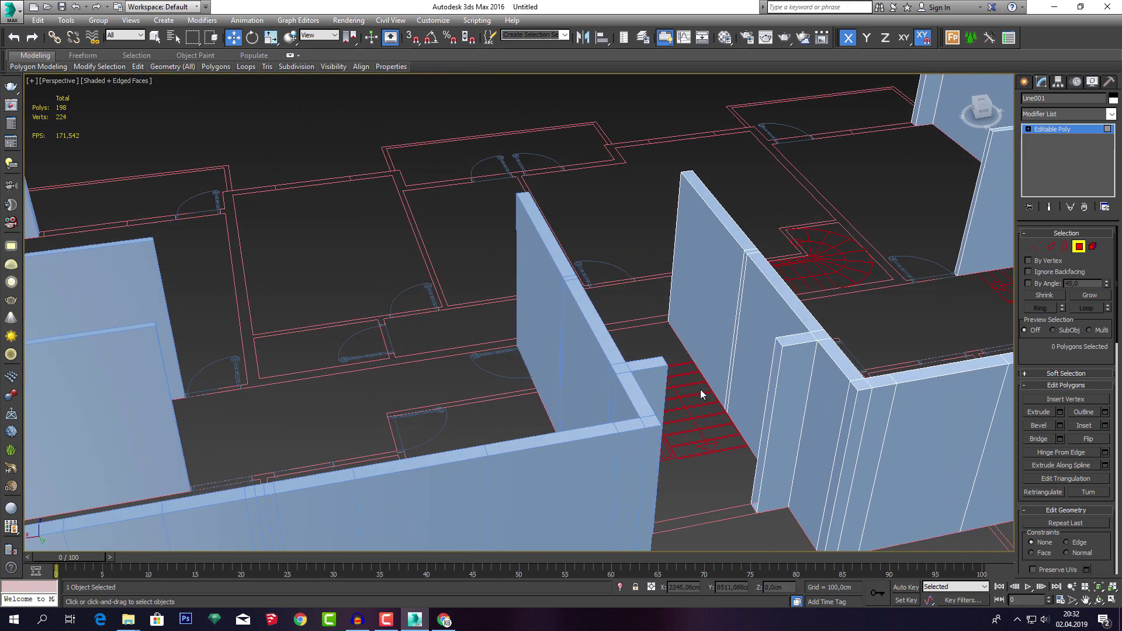
{"action": "scroll", "coordinate": [762, 498], "scroll_direction": "up", "scroll_amount": 5}
{"action": "scroll", "coordinate": [710, 481], "scroll_direction": "down", "scroll_amount": 4}
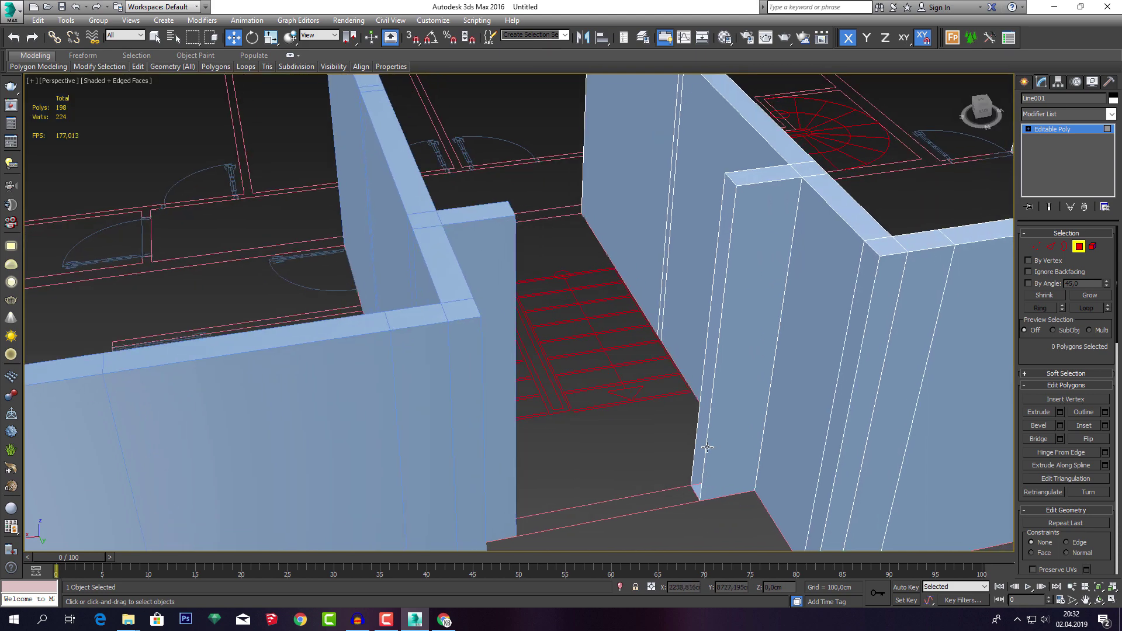
{"action": "middle_click_drag", "start_coordinate": [697, 313], "coordinate": [691, 314]}
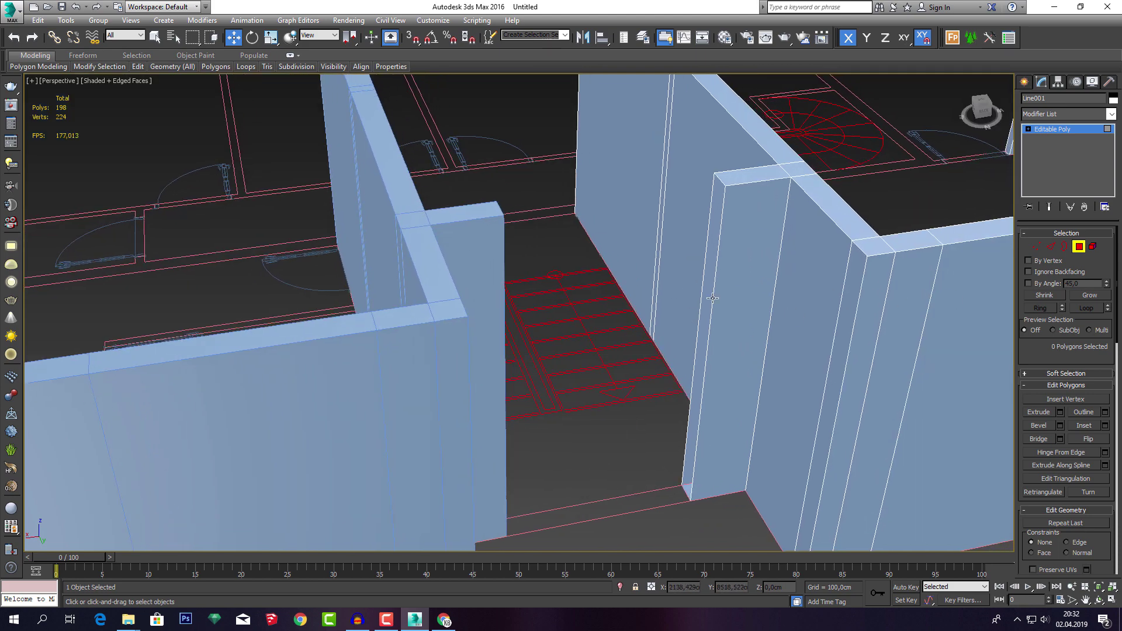
Cap the open border at Line001's doorway wall end.
{"action": "left_click", "coordinate": [1063, 246]}
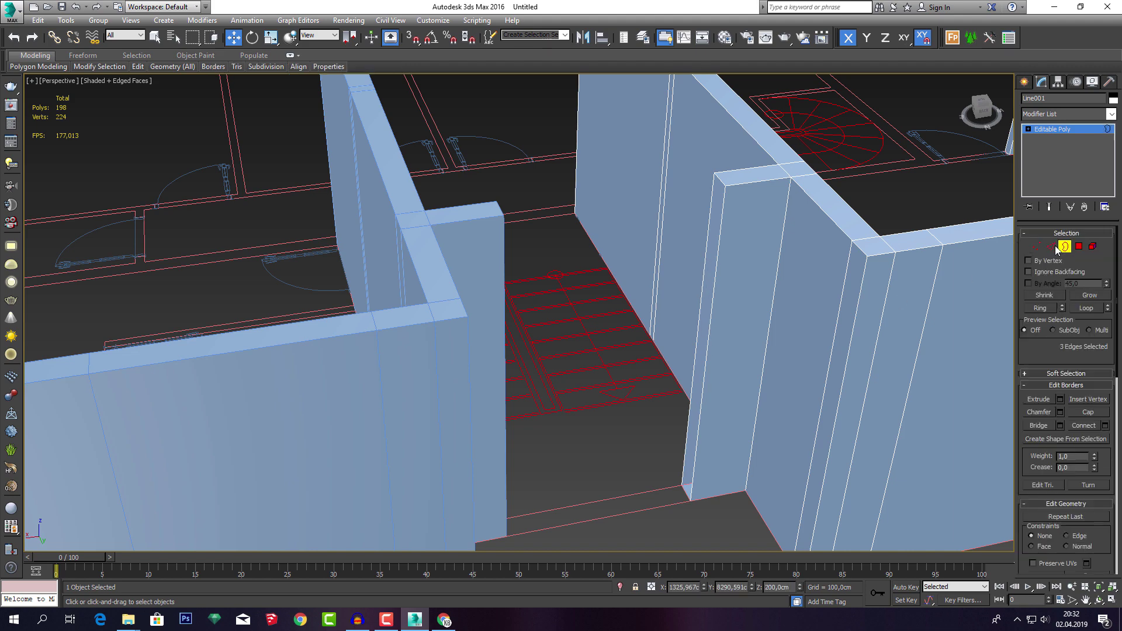
{"action": "left_click", "coordinate": [712, 273]}
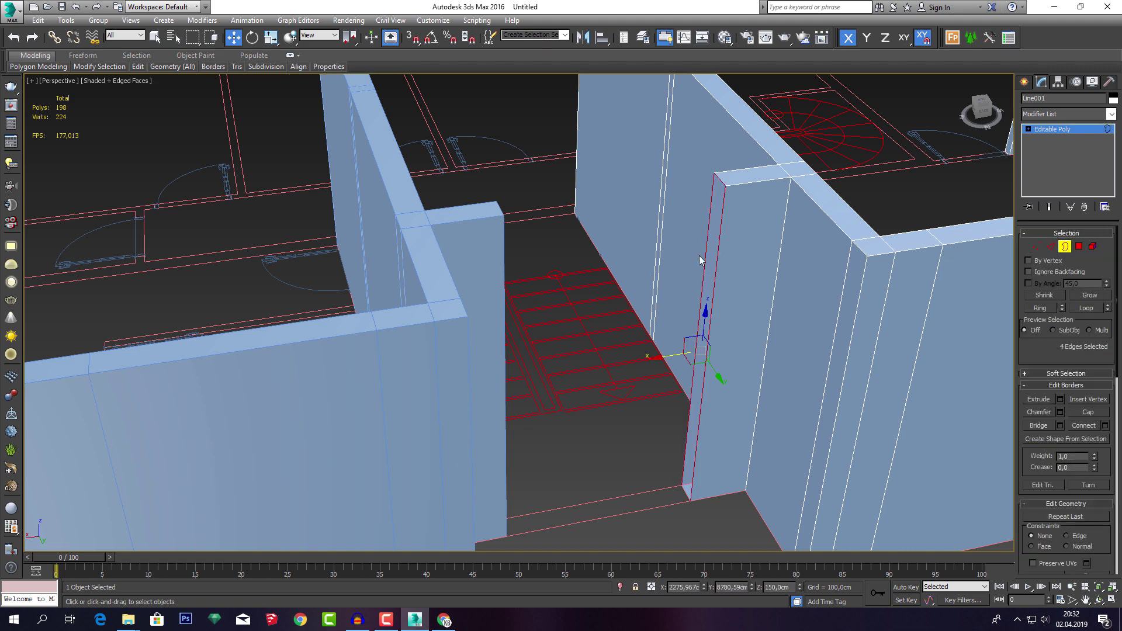
{"action": "left_click", "coordinate": [1083, 409]}
{"action": "middle_click_drag", "start_coordinate": [818, 416], "coordinate": [746, 416], "text": "alt"}
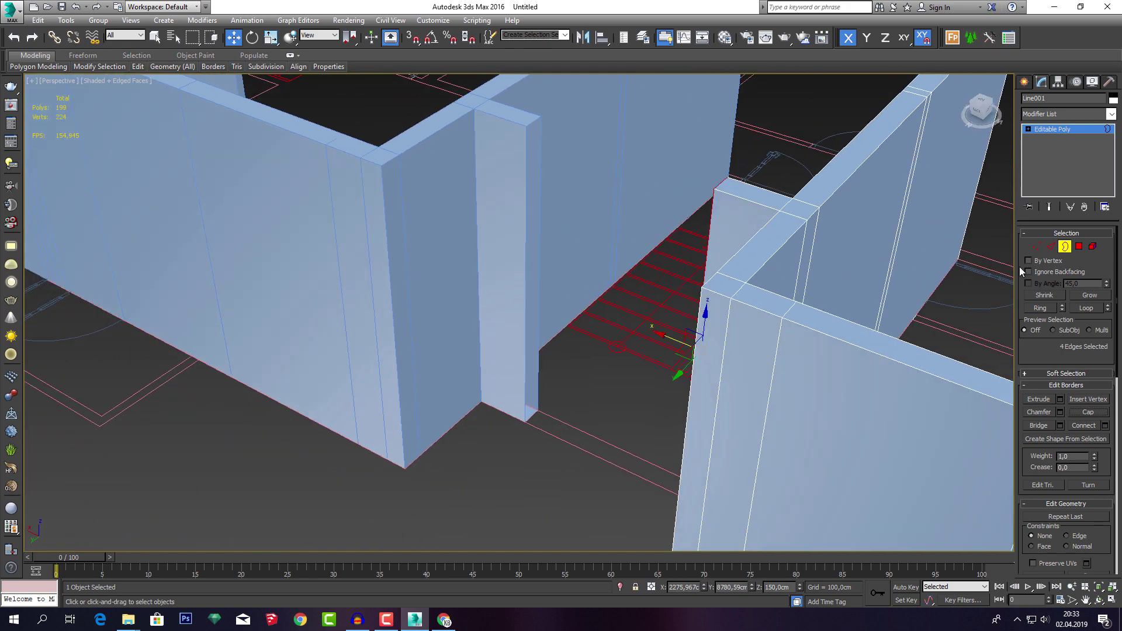
Select Line002 and cap its open pillar border.
{"action": "left_click", "coordinate": [1065, 248]}
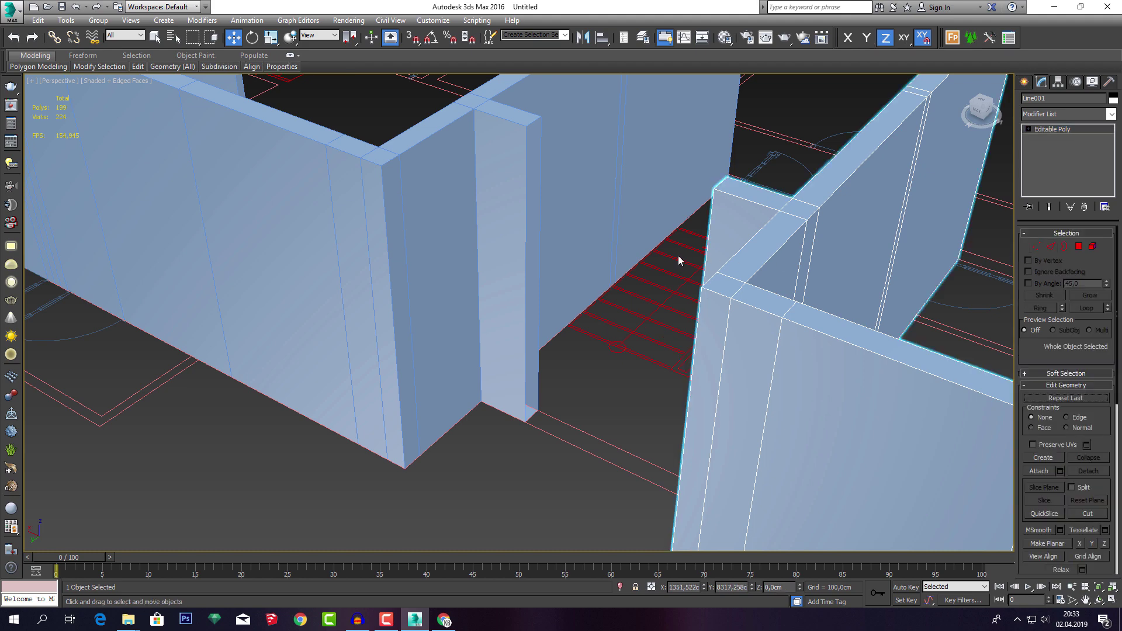
{"action": "left_click", "coordinate": [551, 213]}
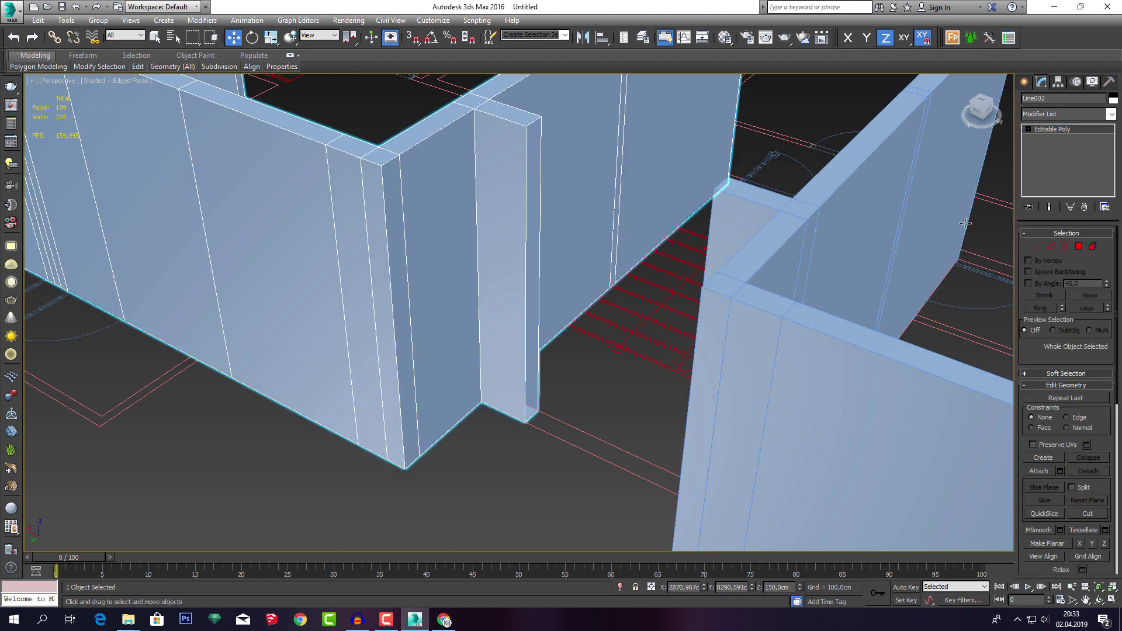
{"action": "left_click", "coordinate": [1064, 246]}
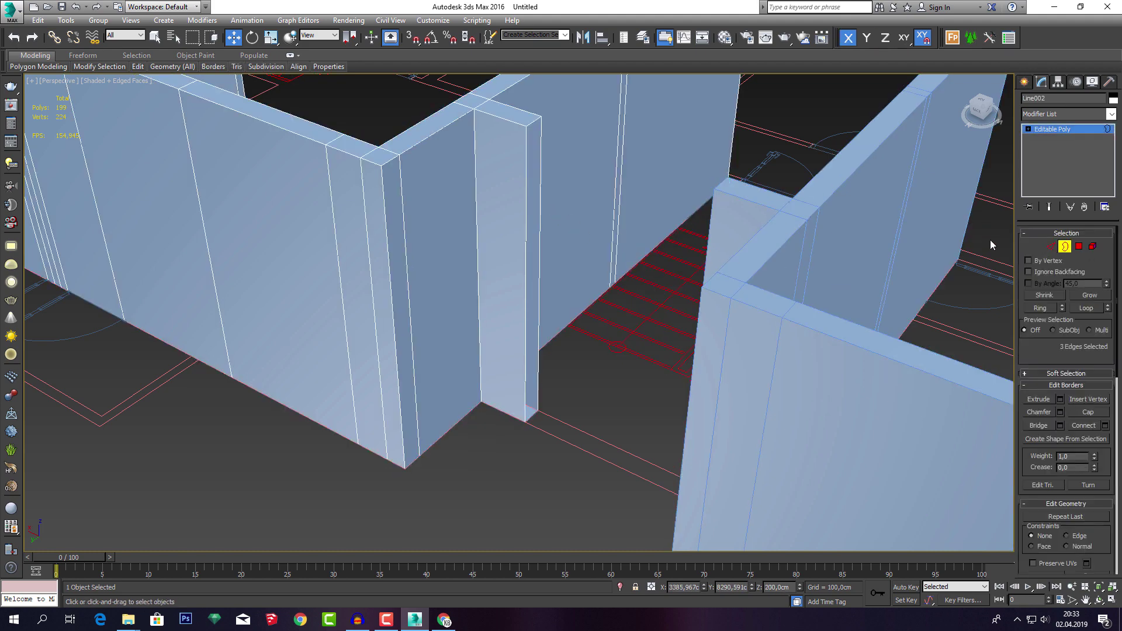
{"action": "left_click", "coordinate": [539, 242]}
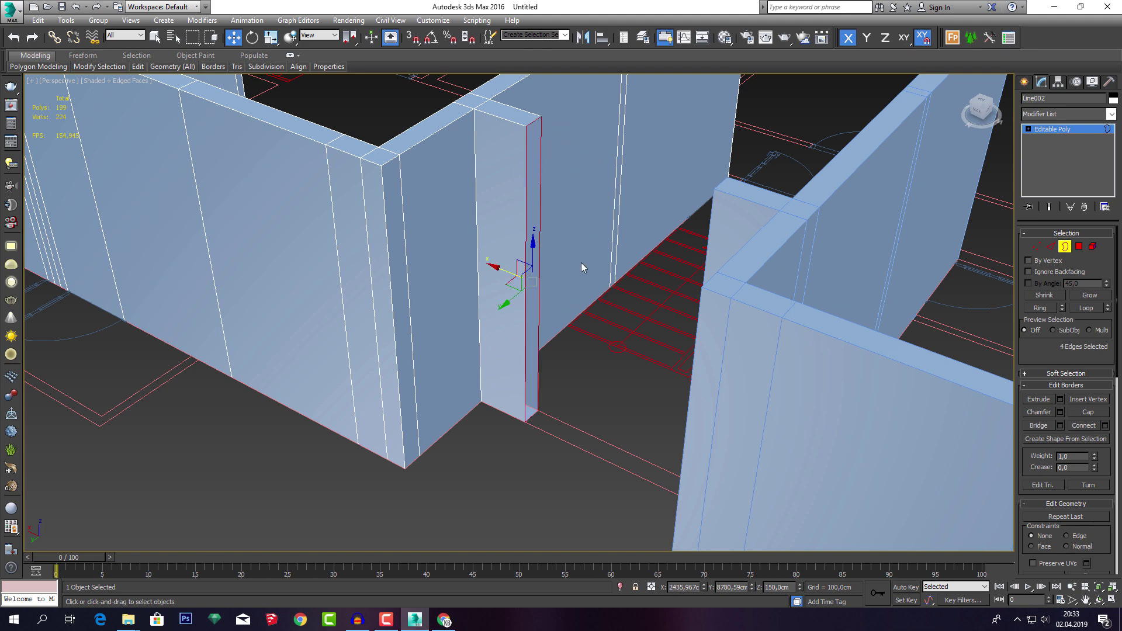
{"action": "left_click", "coordinate": [1082, 414]}
{"action": "mouse_move", "coordinate": [544, 330]}
{"action": "middle_mouse_down", "text": "alt"}
{"action": "mouse_move", "coordinate": [543, 368]}
{"action": "mouse_move", "coordinate": [566, 370]}
{"action": "middle_mouse_up", "text": "alt"}
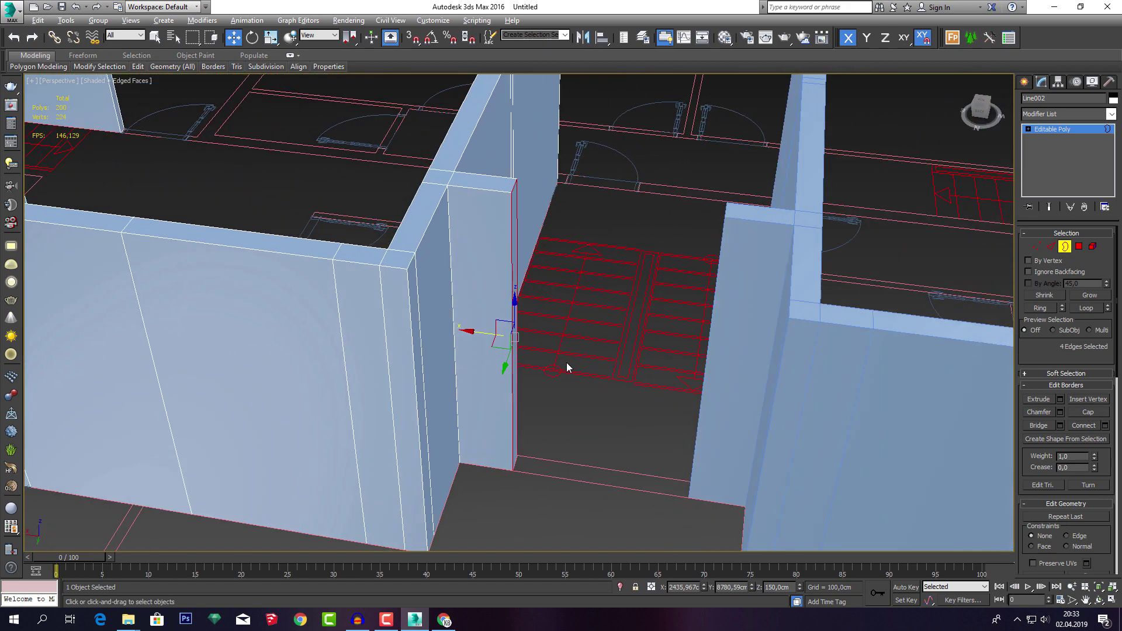
{"action": "left_click", "coordinate": [600, 426]}
Orbit around the walls and stairs, then select the right wall object.
{"action": "middle_click_drag", "start_coordinate": [632, 418], "coordinate": [757, 360], "text": "alt"}
{"action": "key", "text": "4"}
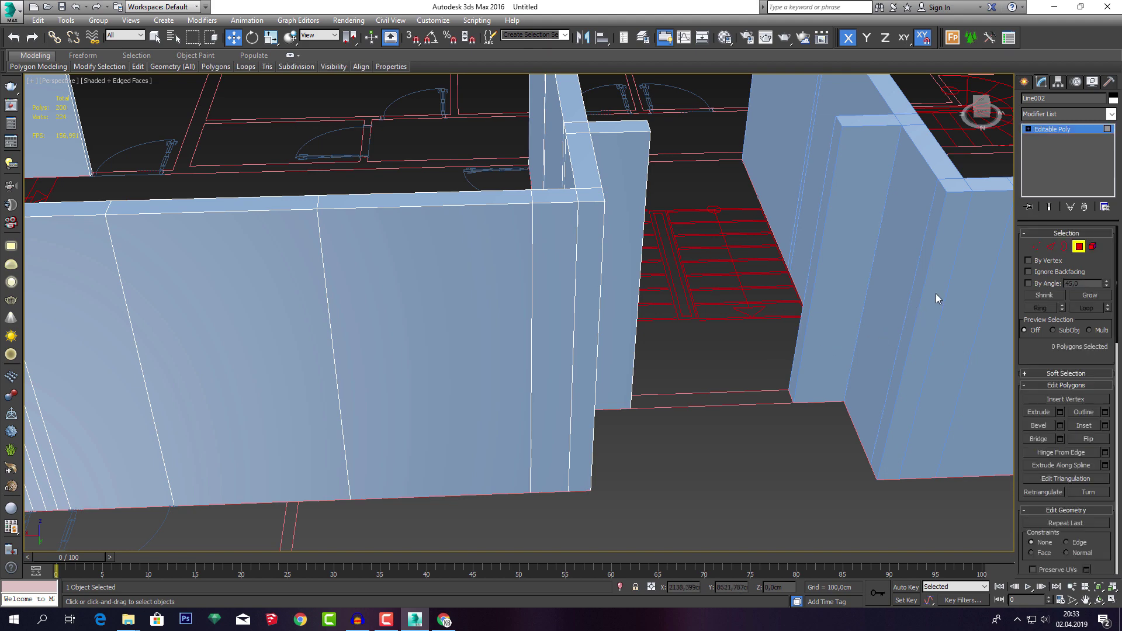
{"action": "middle_click_drag", "start_coordinate": [752, 297], "coordinate": [566, 321], "text": "alt"}
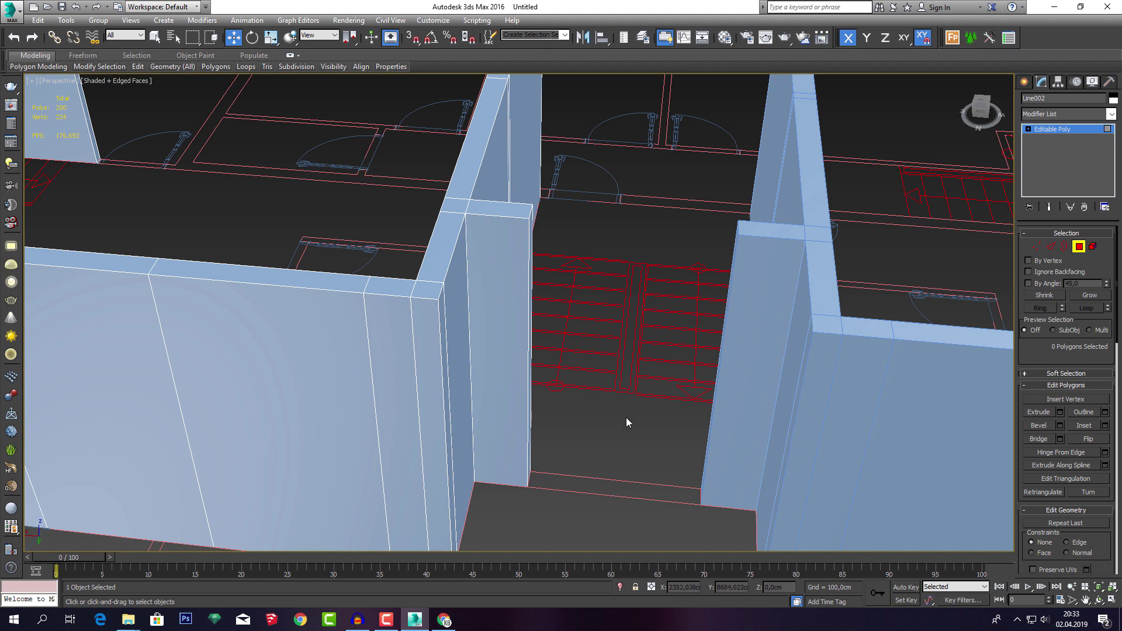
{"action": "key", "text": "4"}
{"action": "left_click", "coordinate": [738, 397]}
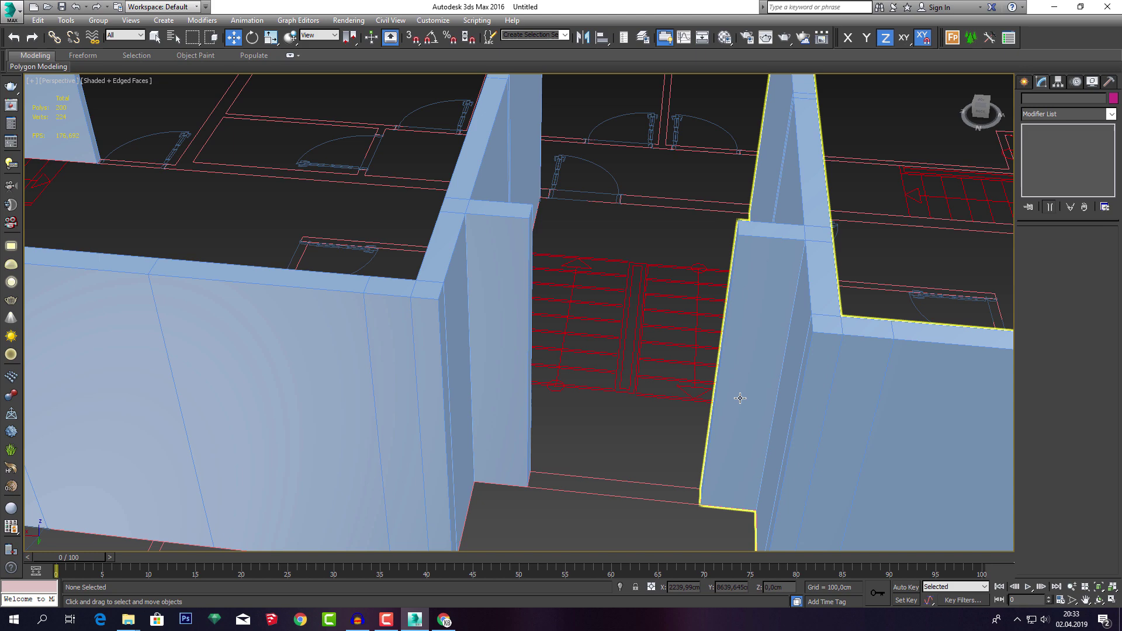
Attach the right wall object to Line002, giving one 200-polygon object.
{"action": "left_click", "coordinate": [490, 383]}
{"action": "scroll", "coordinate": [599, 387], "scroll_direction": "down", "scroll_amount": 5}
{"action": "scroll", "coordinate": [593, 386], "scroll_direction": "down", "scroll_amount": 2}
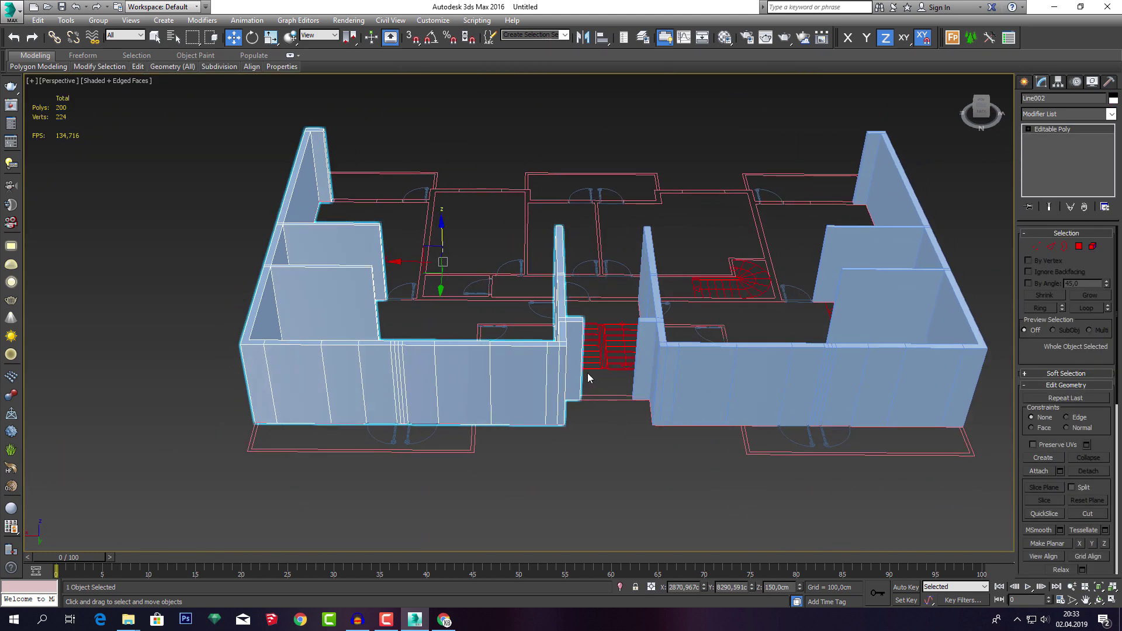
{"action": "scroll", "coordinate": [587, 376], "scroll_direction": "up", "scroll_amount": 3}
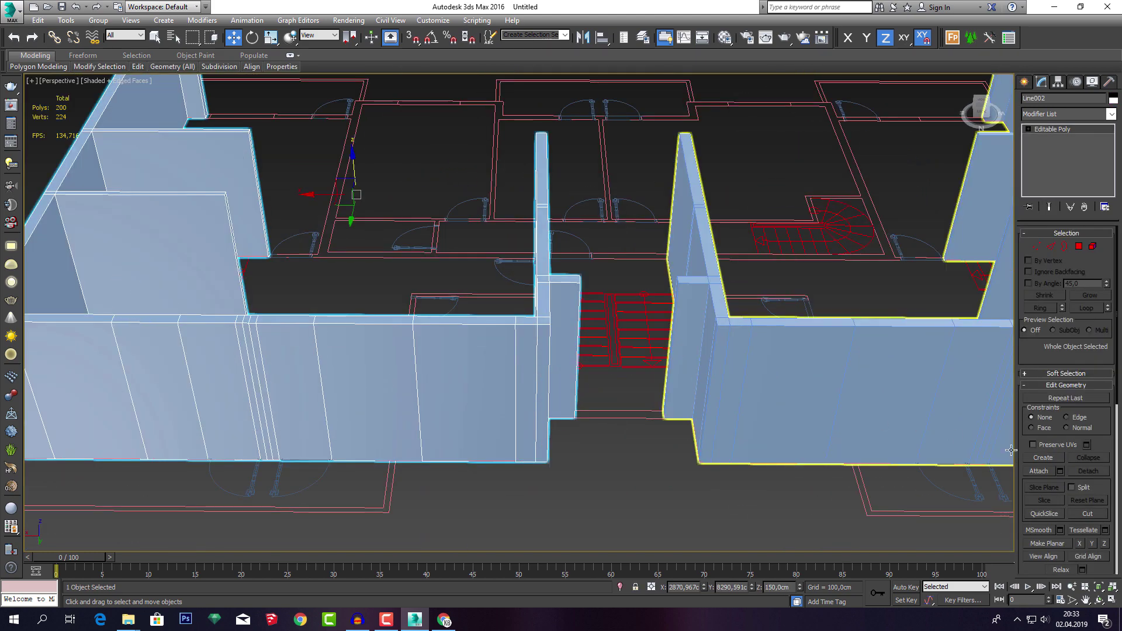
{"action": "left_click", "coordinate": [1034, 472]}
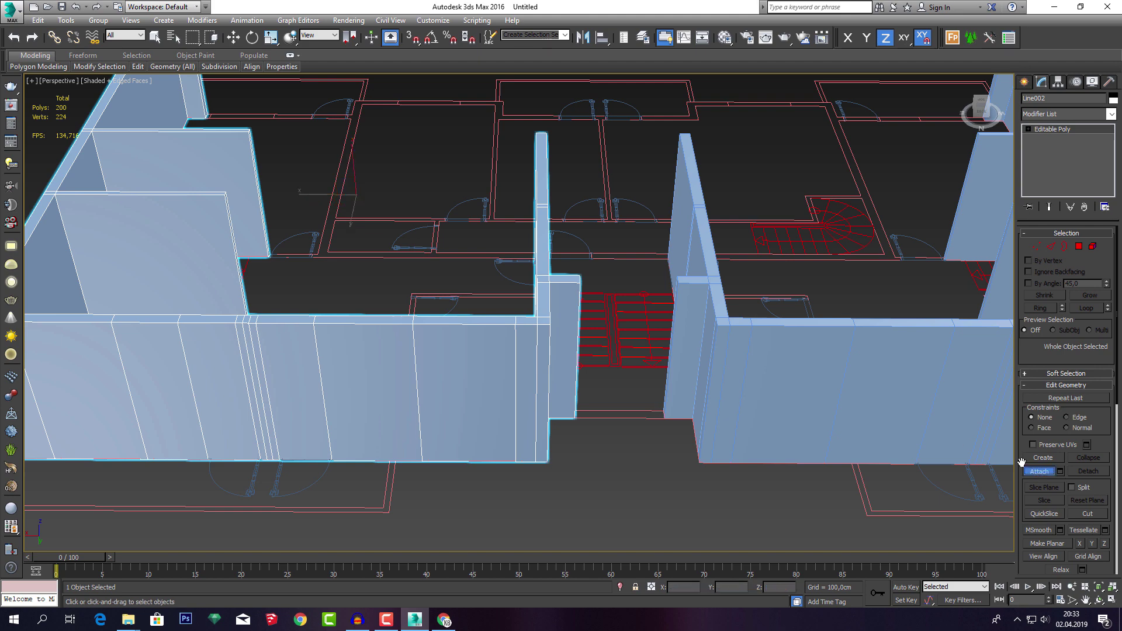
{"action": "left_click", "coordinate": [884, 322]}
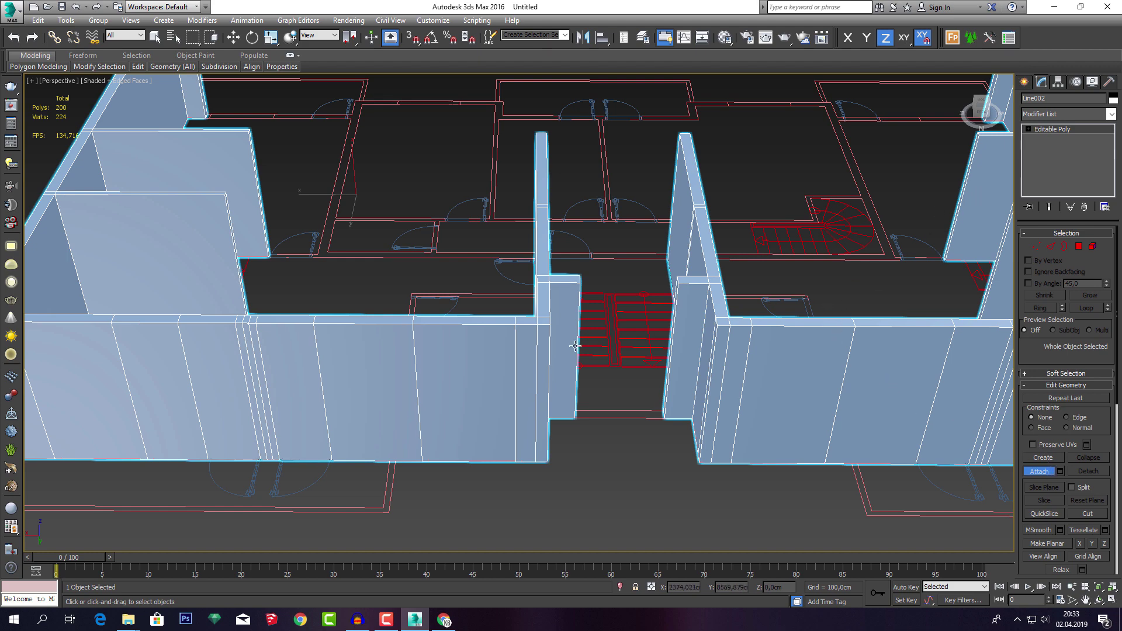
{"action": "scroll", "coordinate": [755, 284], "scroll_direction": "down", "scroll_amount": 5}
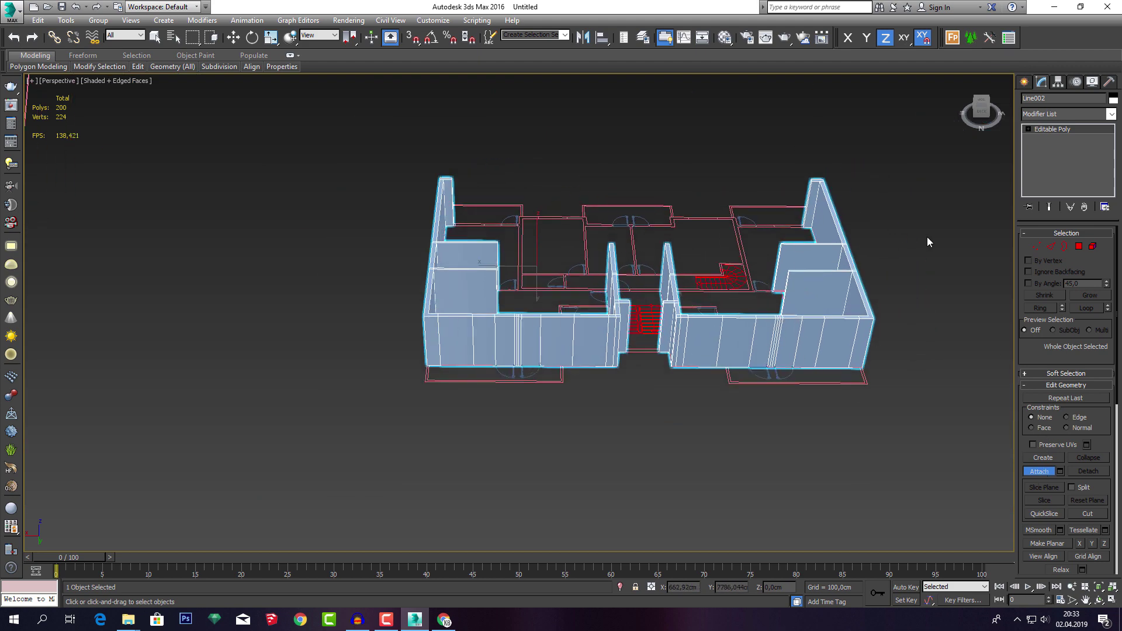
Centre the merged Line002 walls' pivot on the object with Affect Pivot Only.
{"action": "key", "text": "w"}
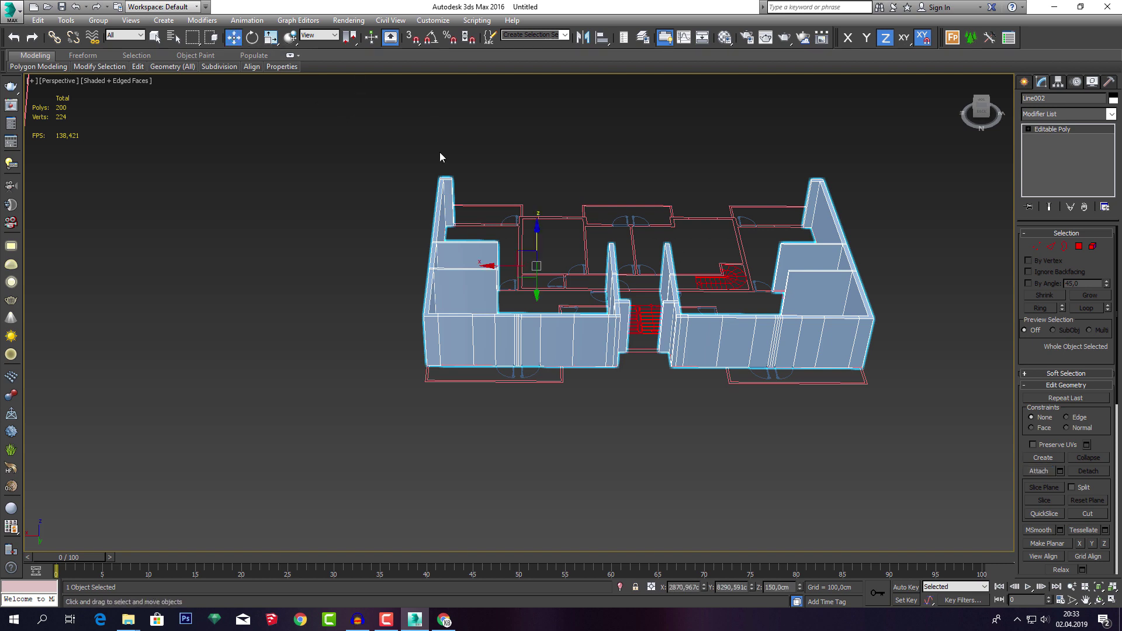
{"action": "left_click", "coordinate": [689, 141]}
{"action": "left_click", "coordinate": [714, 321]}
{"action": "middle_click_drag", "start_coordinate": [735, 253], "coordinate": [714, 257]}
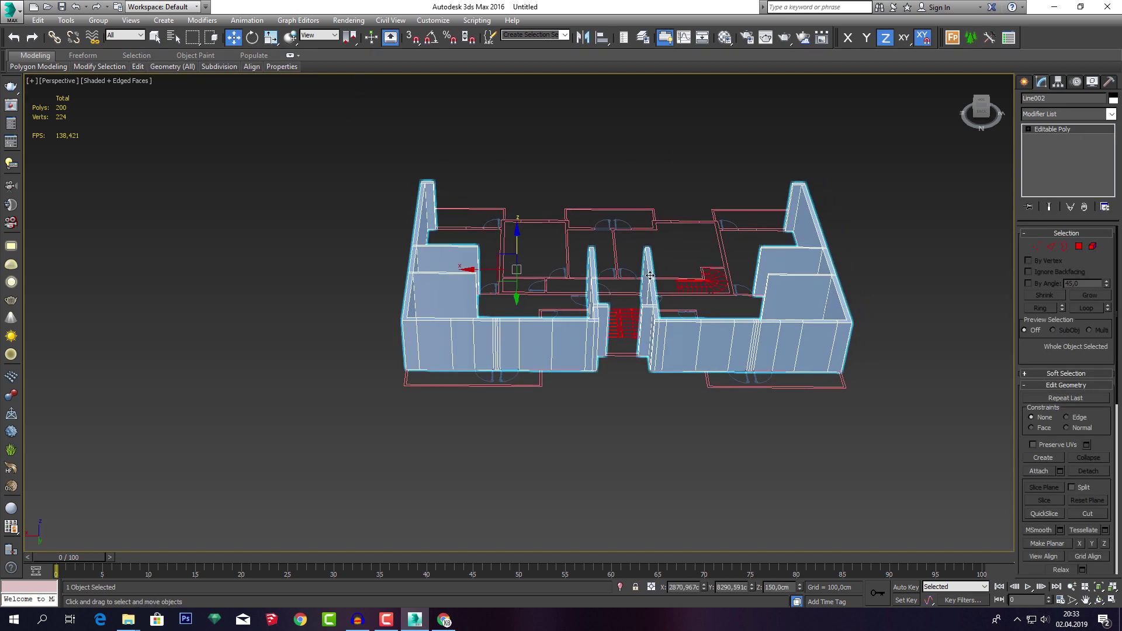
{"action": "left_click", "coordinate": [1058, 82]}
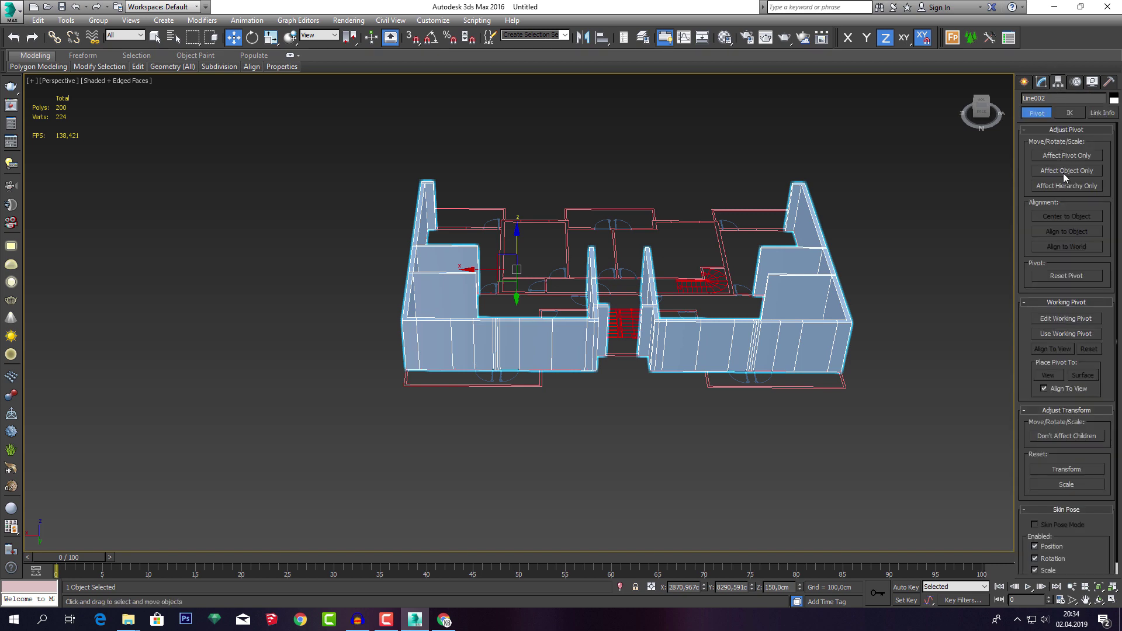
{"action": "left_click", "coordinate": [1065, 158]}
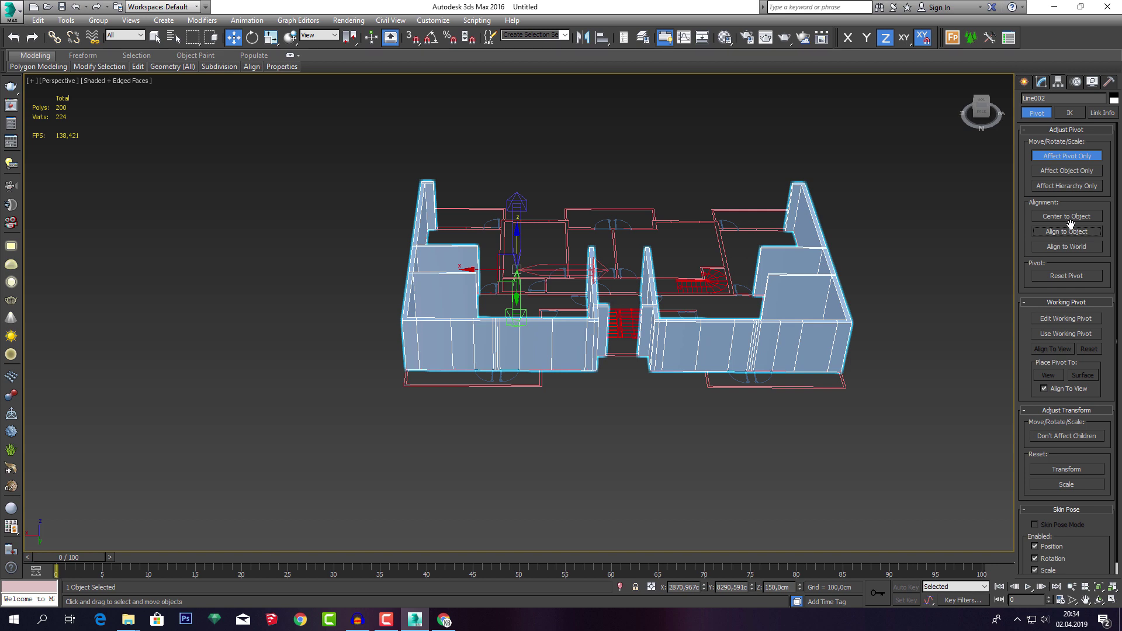
{"action": "left_click", "coordinate": [1068, 216]}
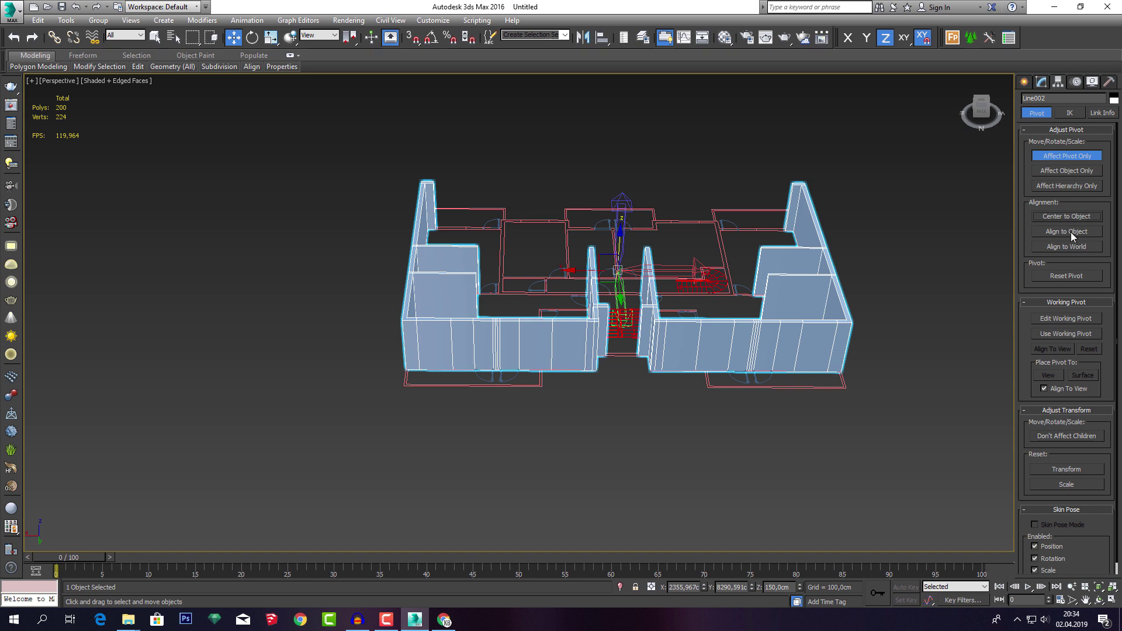
{"action": "left_click", "coordinate": [1040, 83]}
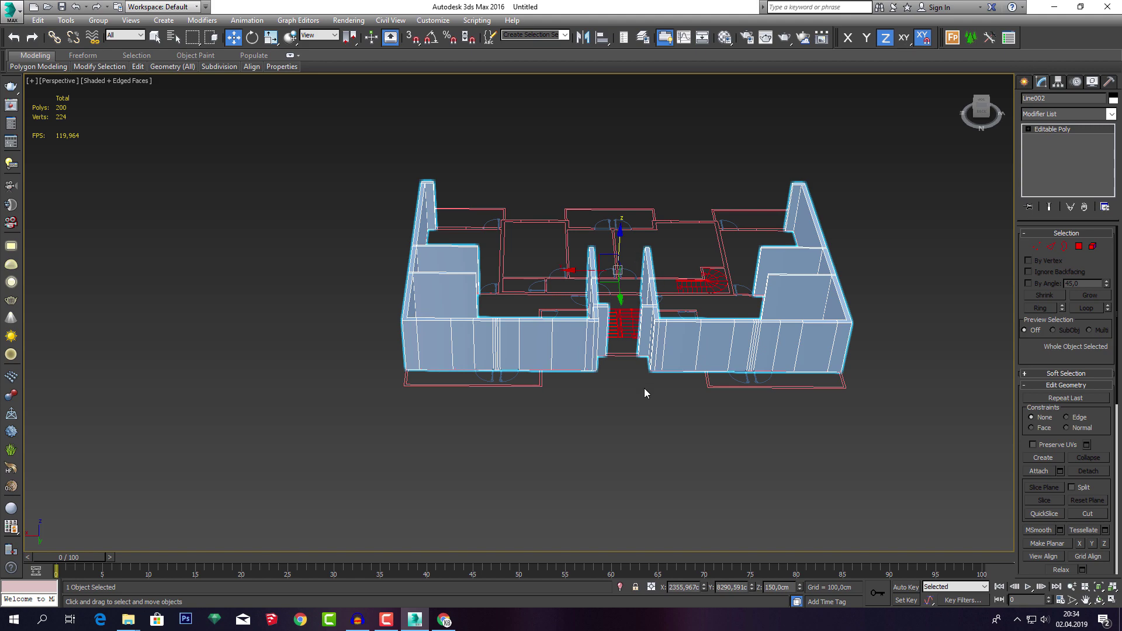
{"action": "left_click_drag", "start_coordinate": [574, 269], "coordinate": [583, 264]}
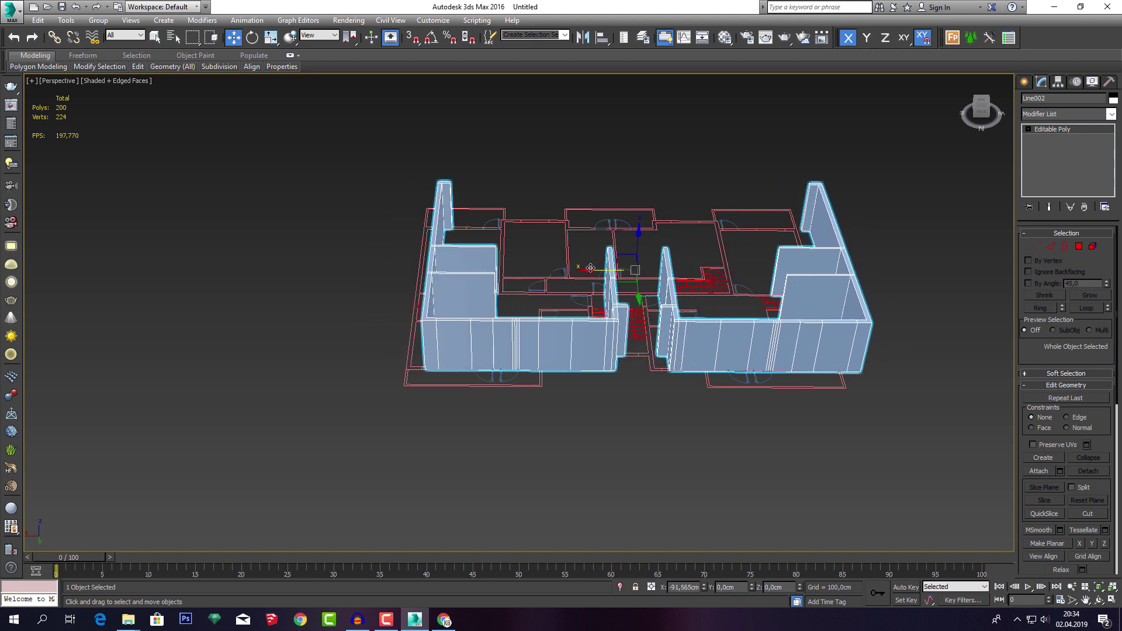
Reselect the merged walls and zoom and orbit around the walls and stairs.
{"action": "left_click", "coordinate": [630, 408]}
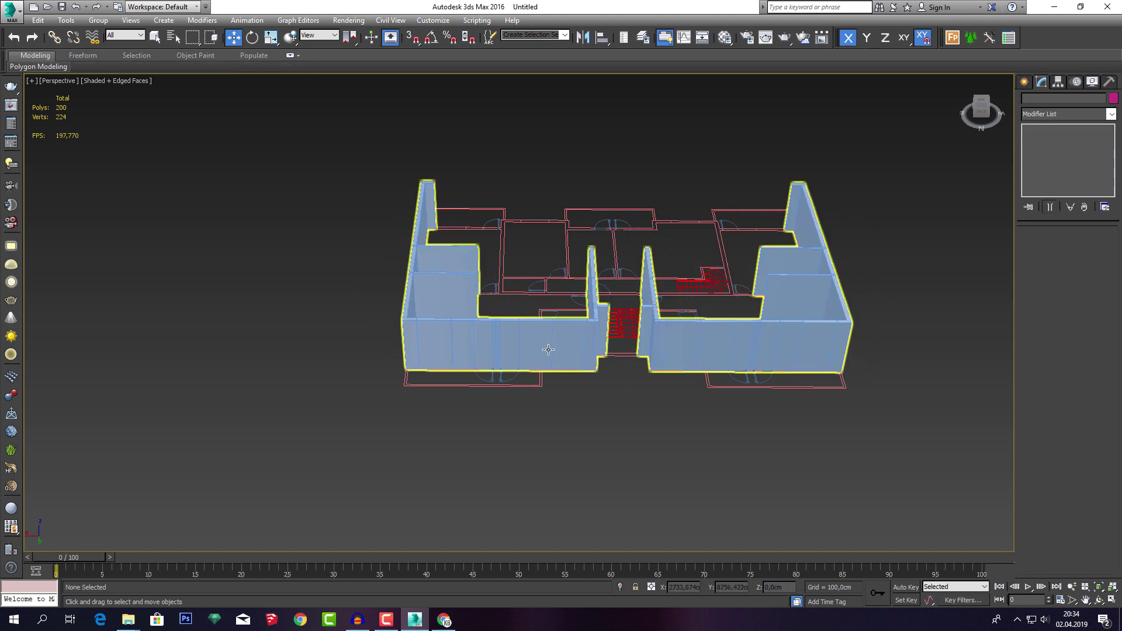
{"action": "left_click", "coordinate": [651, 345]}
{"action": "scroll", "coordinate": [628, 338], "scroll_direction": "up", "scroll_amount": 2}
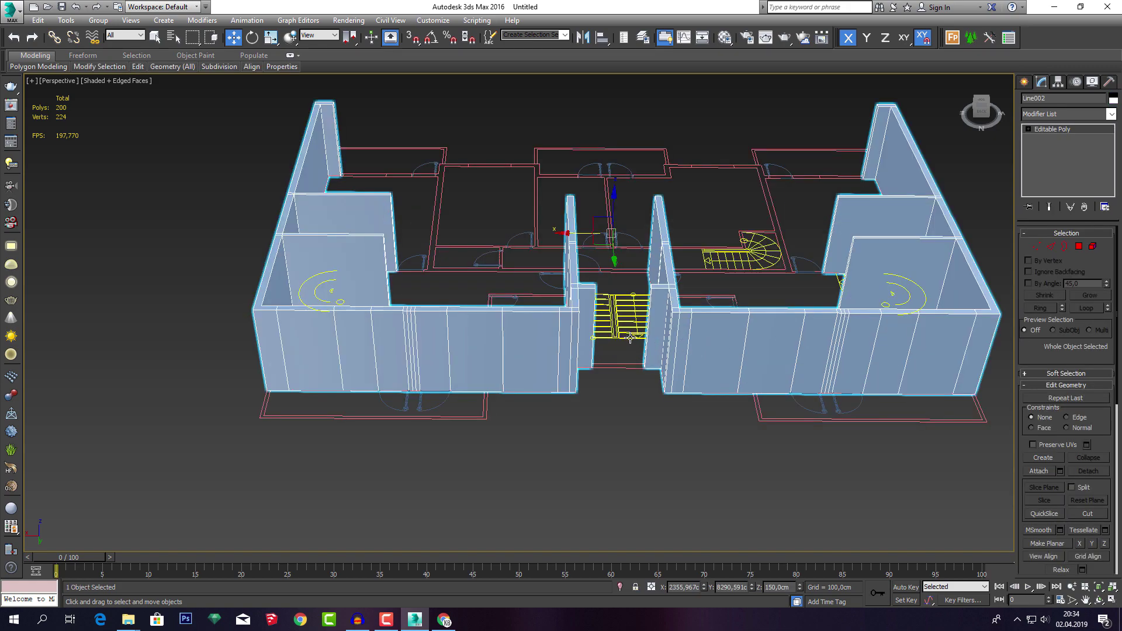
{"action": "scroll", "coordinate": [633, 350], "scroll_direction": "up", "scroll_amount": 3}
{"action": "scroll", "coordinate": [633, 351], "scroll_direction": "up", "scroll_amount": 3}
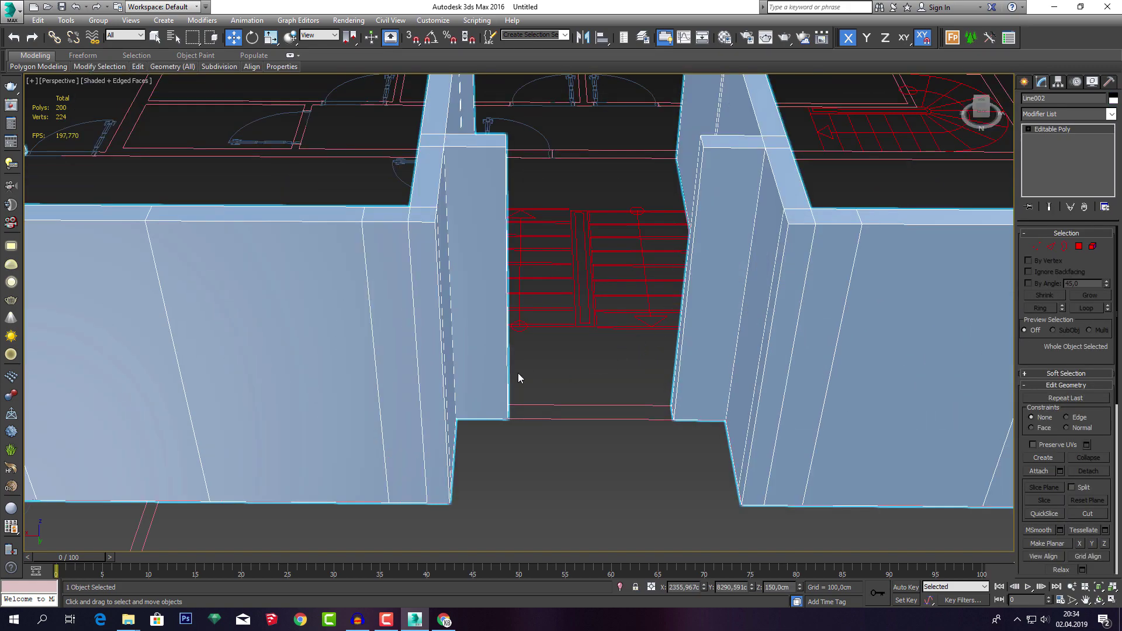
{"action": "mouse_move", "coordinate": [583, 354]}
{"action": "middle_mouse_down", "text": "alt"}
{"action": "mouse_move", "coordinate": [560, 357]}
{"action": "mouse_move", "coordinate": [606, 346]}
{"action": "mouse_move", "coordinate": [588, 355]}
{"action": "mouse_move", "coordinate": [613, 364]}
{"action": "middle_mouse_up", "text": "alt"}
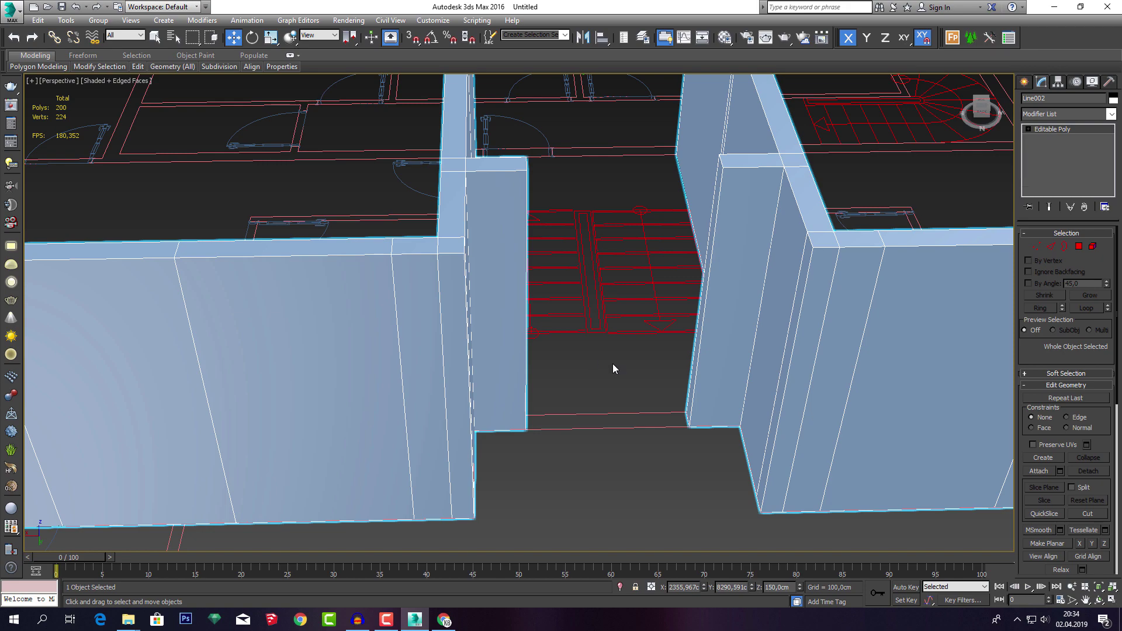
Bridge the two facing wall-end polygons across the gap by the stair opening.
{"action": "left_click", "coordinate": [1079, 250]}
{"action": "middle_click_drag", "start_coordinate": [830, 345], "coordinate": [786, 349], "text": "alt"}
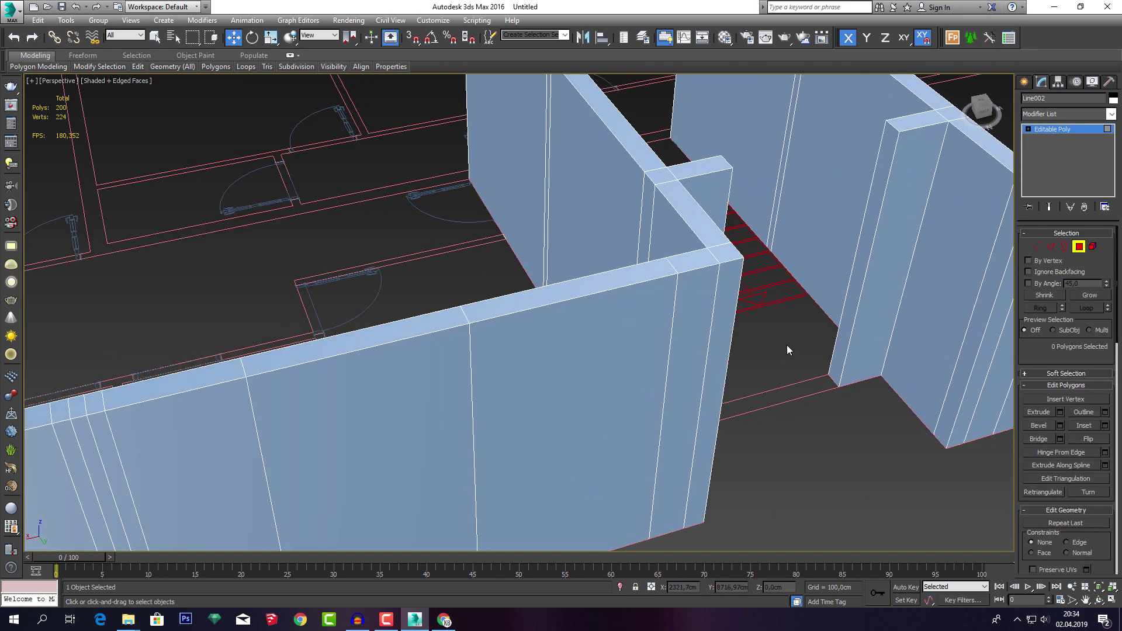
{"action": "left_click", "coordinate": [854, 314]}
{"action": "mouse_move", "coordinate": [854, 315]}
{"action": "middle_mouse_down", "text": "alt"}
{"action": "mouse_move", "coordinate": [810, 343]}
{"action": "mouse_move", "coordinate": [764, 347]}
{"action": "mouse_move", "coordinate": [710, 298]}
{"action": "mouse_move", "coordinate": [765, 356]}
{"action": "mouse_move", "coordinate": [737, 343]}
{"action": "mouse_move", "coordinate": [757, 344]}
{"action": "middle_mouse_up", "text": "alt"}
{"action": "left_click", "coordinate": [701, 285], "text": "ctrl"}
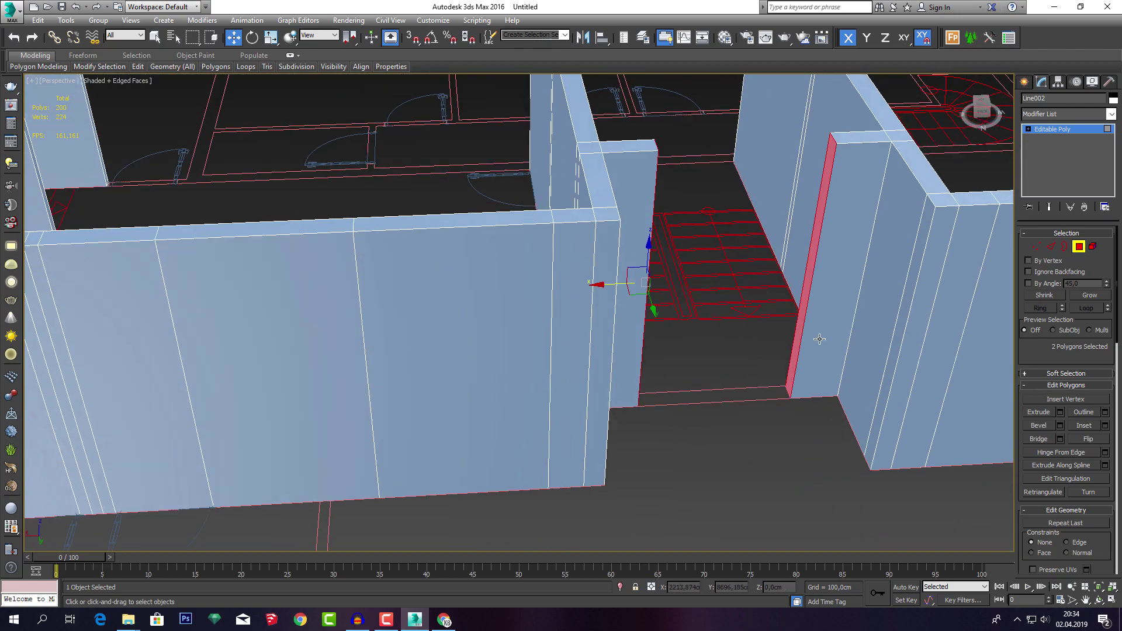
{"action": "left_click", "coordinate": [1043, 437]}
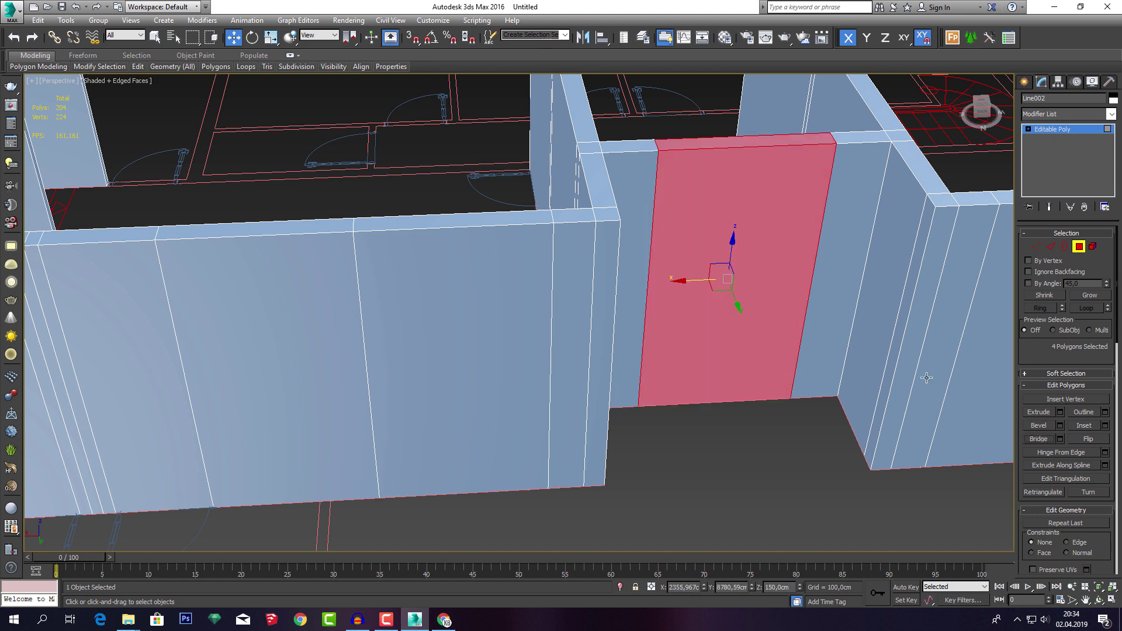
Inspect the new bridge, clear the face selection and zoom out to all walls.
{"action": "mouse_move", "coordinate": [764, 280]}
{"action": "middle_mouse_down", "text": "alt"}
{"action": "mouse_move", "coordinate": [735, 302]}
{"action": "mouse_move", "coordinate": [789, 207]}
{"action": "middle_mouse_up", "text": "alt"}
{"action": "left_click", "coordinate": [747, 466]}
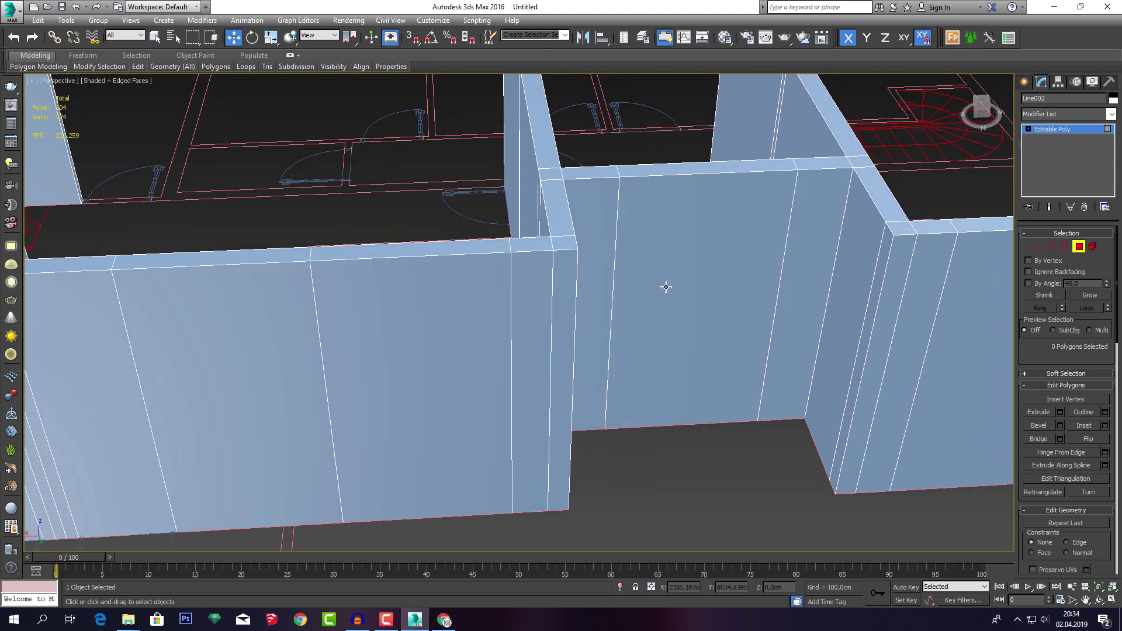
{"action": "mouse_move", "coordinate": [666, 288]}
{"action": "middle_mouse_down", "text": "alt"}
{"action": "mouse_move", "coordinate": [754, 257]}
{"action": "mouse_move", "coordinate": [730, 271]}
{"action": "mouse_move", "coordinate": [763, 282]}
{"action": "mouse_move", "coordinate": [506, 283]}
{"action": "mouse_move", "coordinate": [631, 257]}
{"action": "mouse_move", "coordinate": [656, 270]}
{"action": "mouse_move", "coordinate": [654, 284]}
{"action": "mouse_move", "coordinate": [684, 293]}
{"action": "mouse_move", "coordinate": [548, 279]}
{"action": "mouse_move", "coordinate": [553, 295]}
{"action": "mouse_move", "coordinate": [639, 303]}
{"action": "mouse_move", "coordinate": [555, 306]}
{"action": "mouse_move", "coordinate": [570, 307]}
{"action": "middle_mouse_up", "text": "alt"}
{"action": "scroll", "coordinate": [654, 284], "scroll_direction": "down", "scroll_amount": 4}
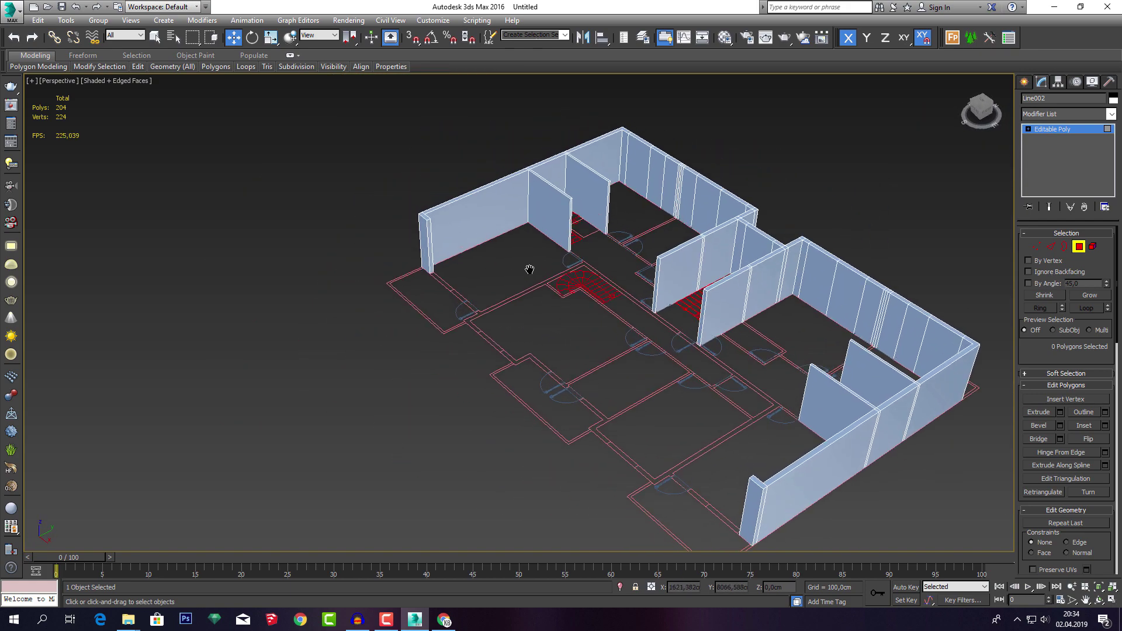
Extrude the selected wall end face twice by 90 cm, snapping it to the door's plan vertex.
{"action": "scroll", "coordinate": [437, 274], "scroll_direction": "up", "scroll_amount": 6}
{"action": "left_click", "coordinate": [432, 260]}
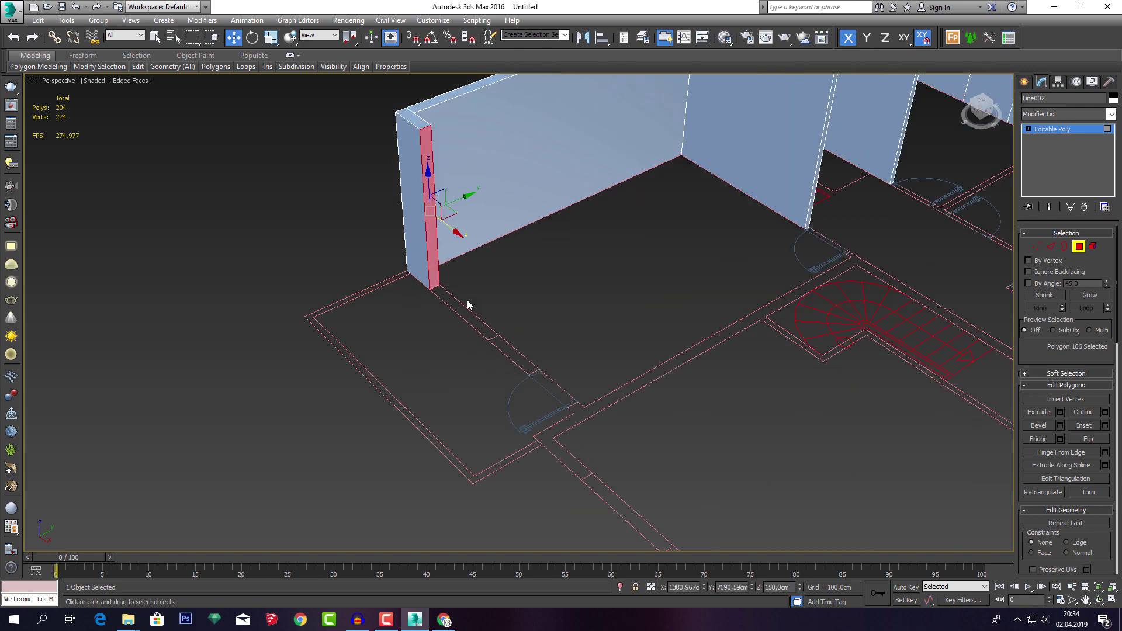
{"action": "mouse_move", "coordinate": [468, 306]}
{"action": "middle_mouse_down", "text": "alt"}
{"action": "mouse_move", "coordinate": [528, 318]}
{"action": "mouse_move", "coordinate": [546, 283]}
{"action": "middle_mouse_up", "text": "alt"}
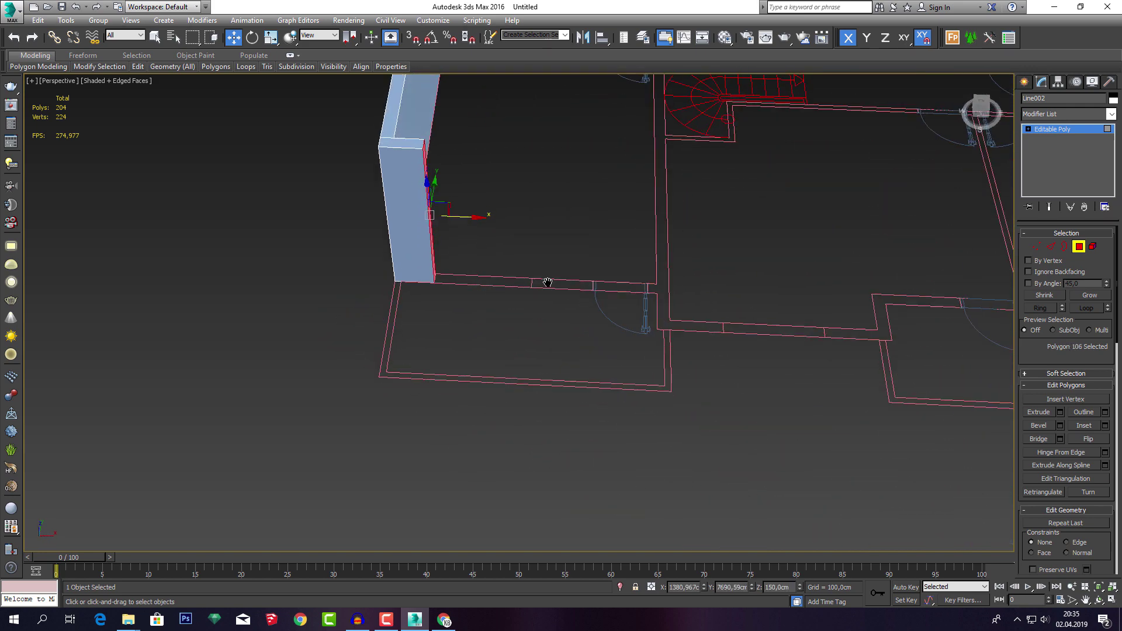
{"action": "left_click", "coordinate": [1060, 414]}
{"action": "left_click", "coordinate": [526, 353]}
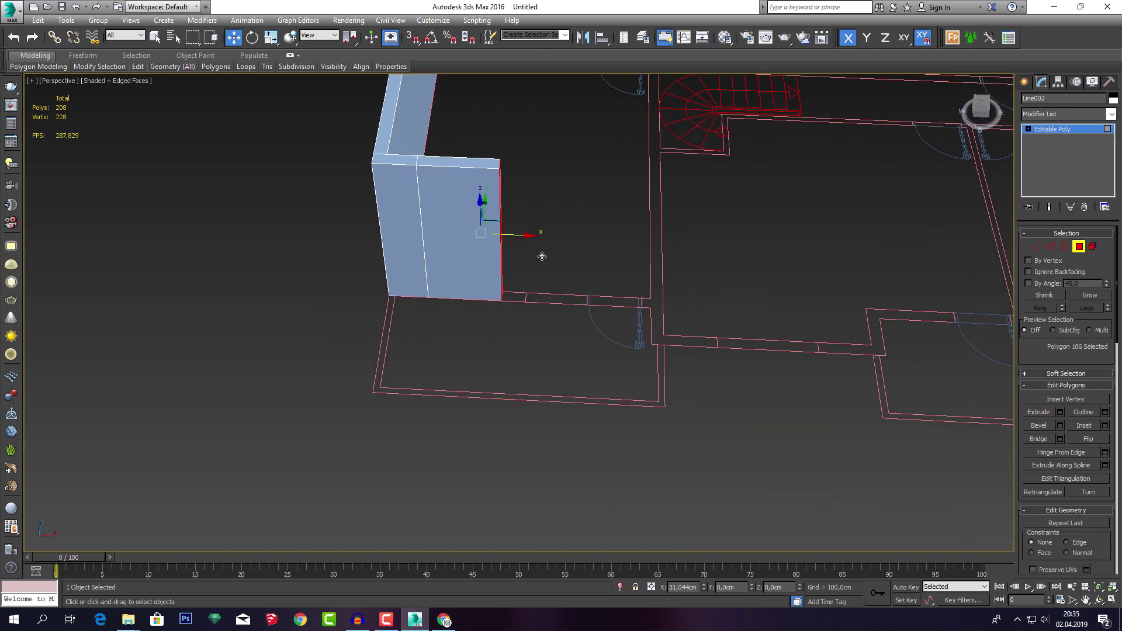
{"action": "mouse_move", "coordinate": [542, 256]}
{"action": "left_mouse_down"}
{"action": "mouse_move", "coordinate": [528, 300]}
{"action": "mouse_move", "coordinate": [570, 293]}
{"action": "mouse_move", "coordinate": [553, 297]}
{"action": "mouse_move", "coordinate": [541, 246]}
{"action": "mouse_move", "coordinate": [608, 243]}
{"action": "mouse_move", "coordinate": [503, 239]}
{"action": "mouse_move", "coordinate": [526, 291]}
{"action": "left_mouse_up"}
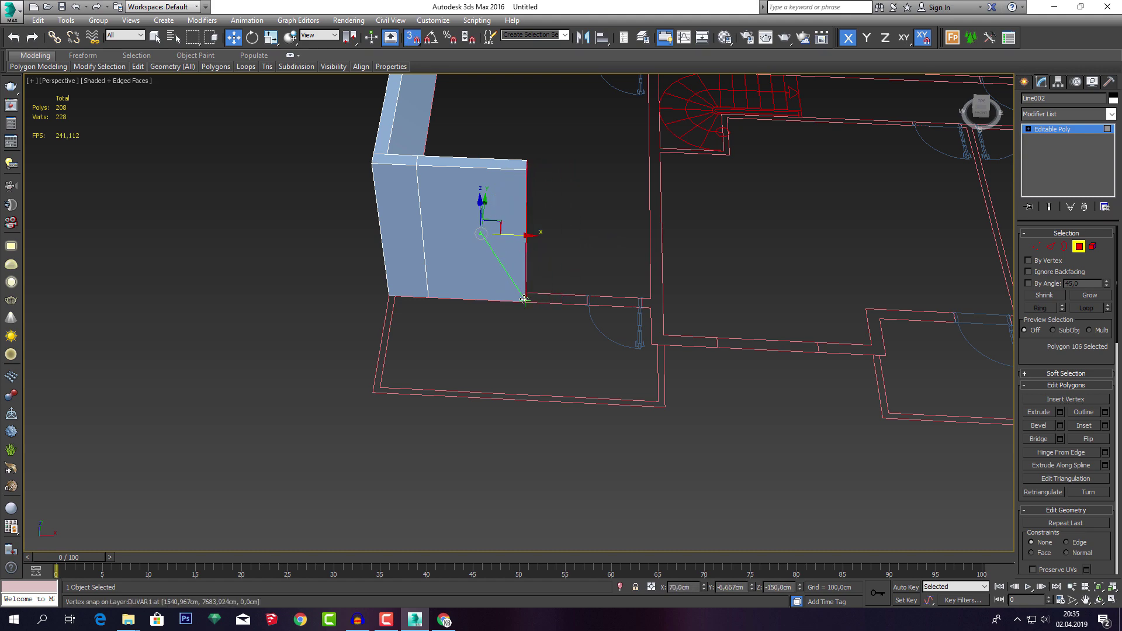
{"action": "mouse_move", "coordinate": [525, 290]}
{"action": "middle_mouse_down", "text": "alt"}
{"action": "mouse_move", "coordinate": [588, 303]}
{"action": "mouse_move", "coordinate": [601, 317]}
{"action": "mouse_move", "coordinate": [584, 341]}
{"action": "mouse_move", "coordinate": [633, 318]}
{"action": "mouse_move", "coordinate": [657, 326]}
{"action": "middle_mouse_up", "text": "alt"}
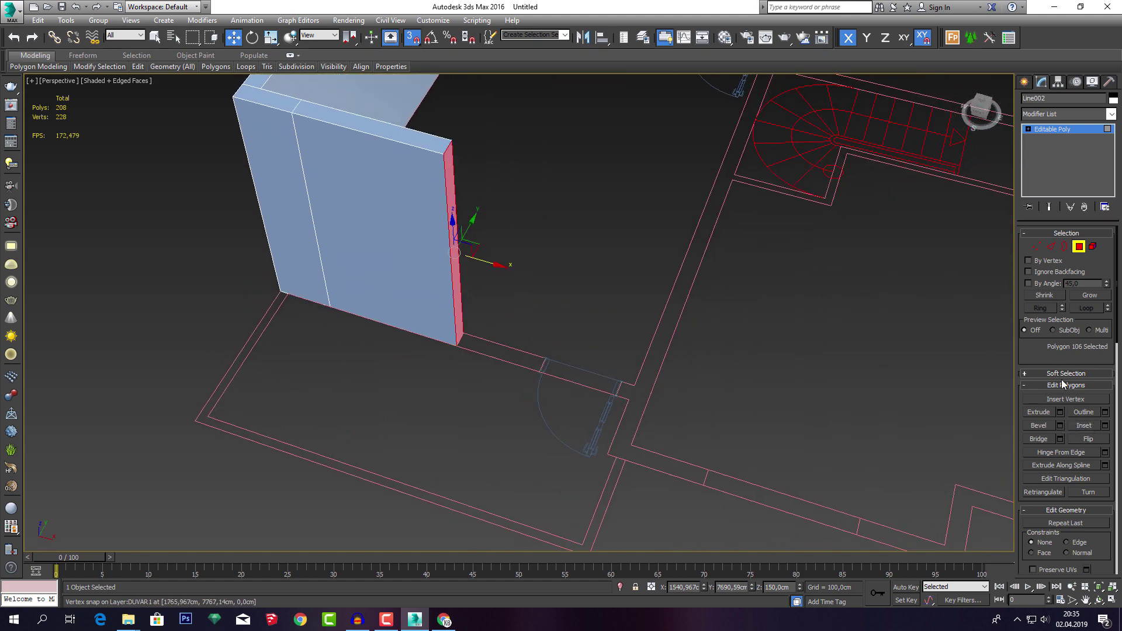
{"action": "left_click", "coordinate": [1060, 412]}
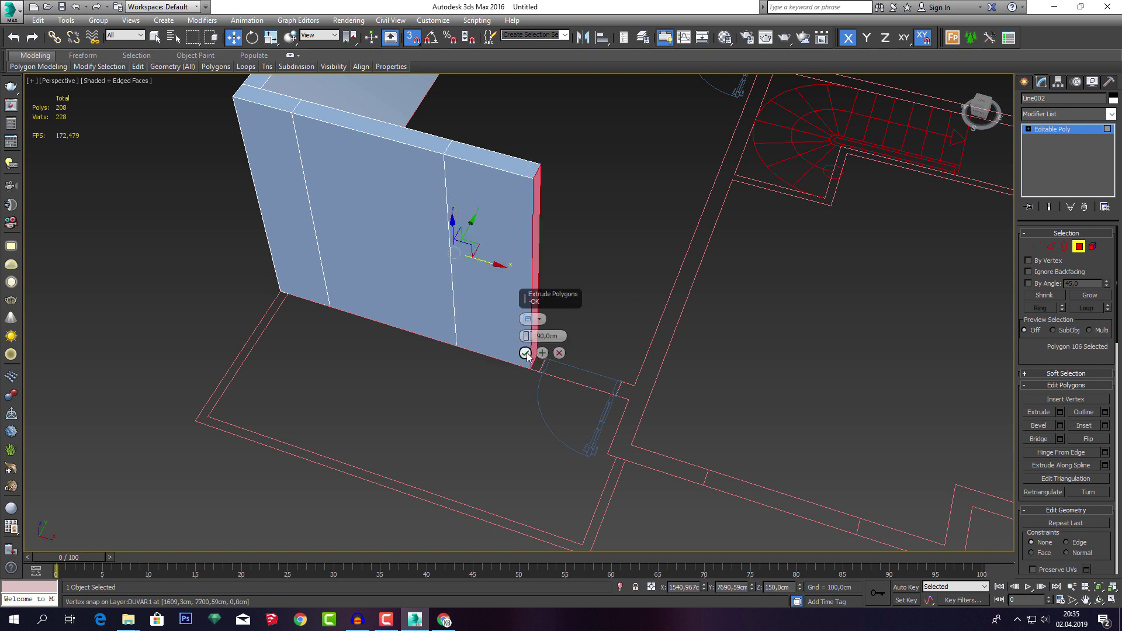
{"action": "left_click", "coordinate": [527, 352]}
{"action": "left_click_drag", "start_coordinate": [560, 287], "coordinate": [616, 377]}
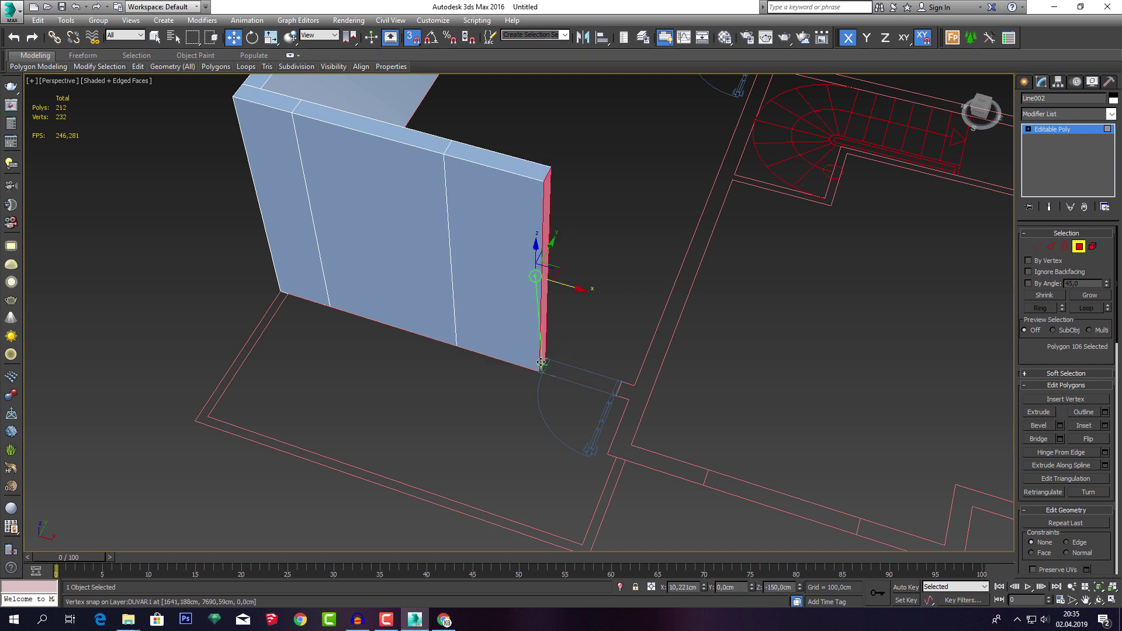
Extrude the wall end three more times, snapping it back onto the plan vertices.
{"action": "middle_click_drag", "start_coordinate": [617, 377], "coordinate": [565, 377]}
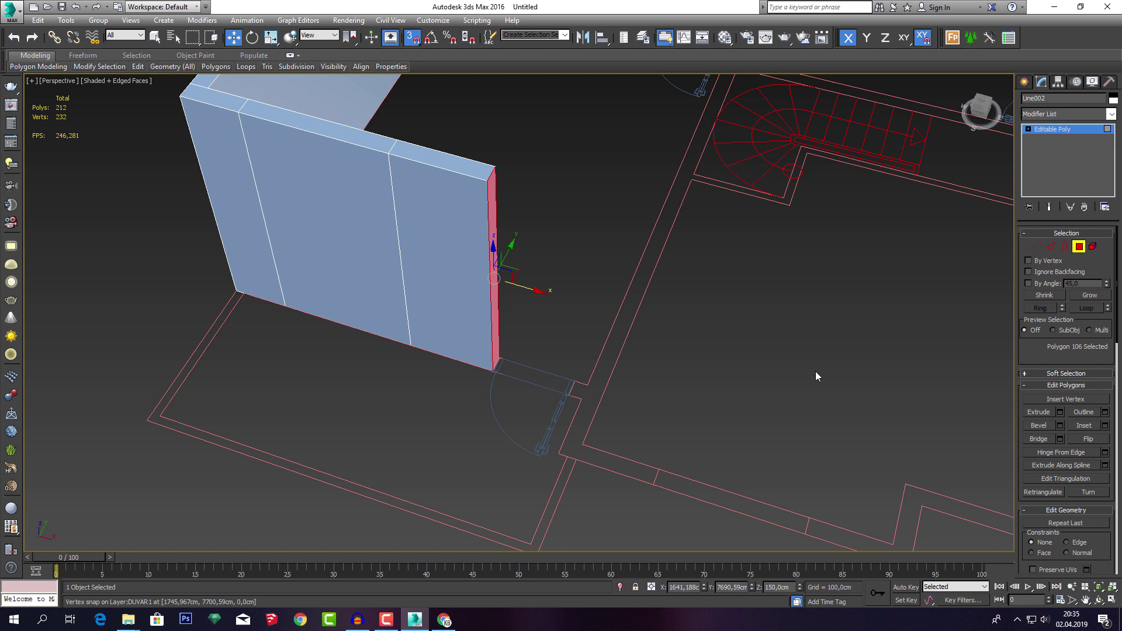
{"action": "left_click", "coordinate": [1060, 412]}
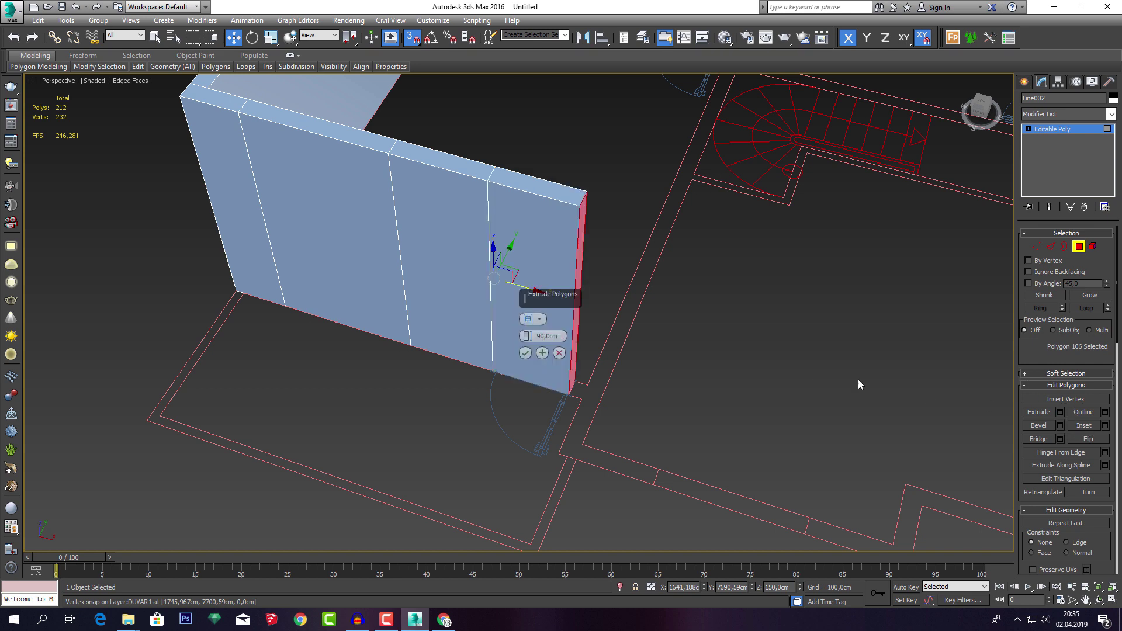
{"action": "left_click", "coordinate": [526, 352]}
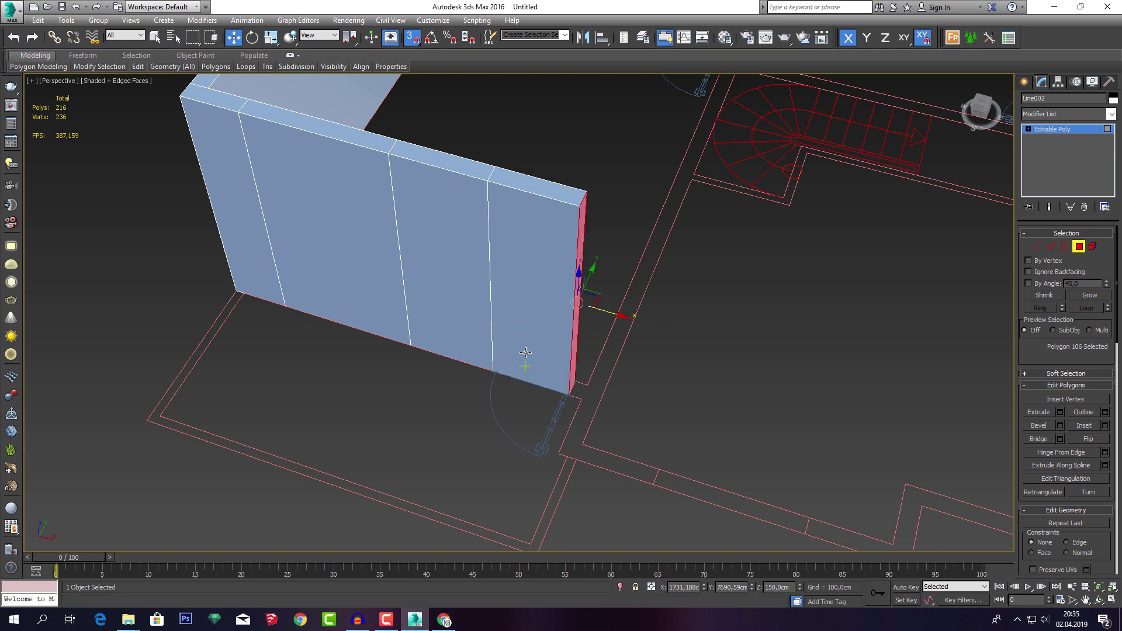
{"action": "left_click", "coordinate": [1061, 412]}
{"action": "left_click", "coordinate": [526, 354]}
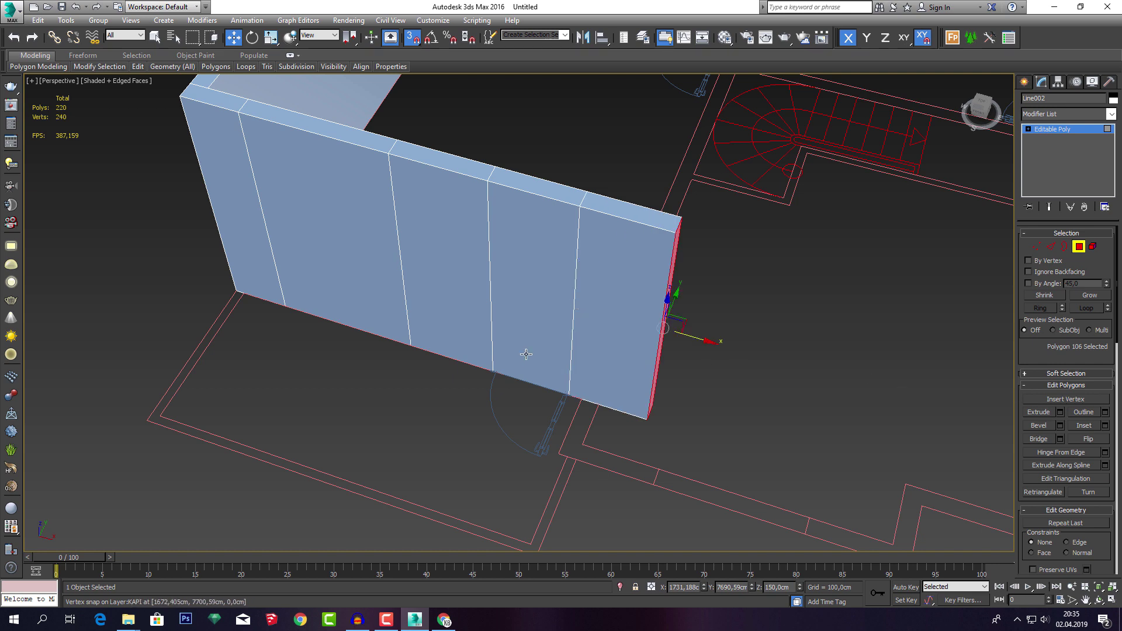
{"action": "left_click_drag", "start_coordinate": [701, 341], "coordinate": [630, 319]}
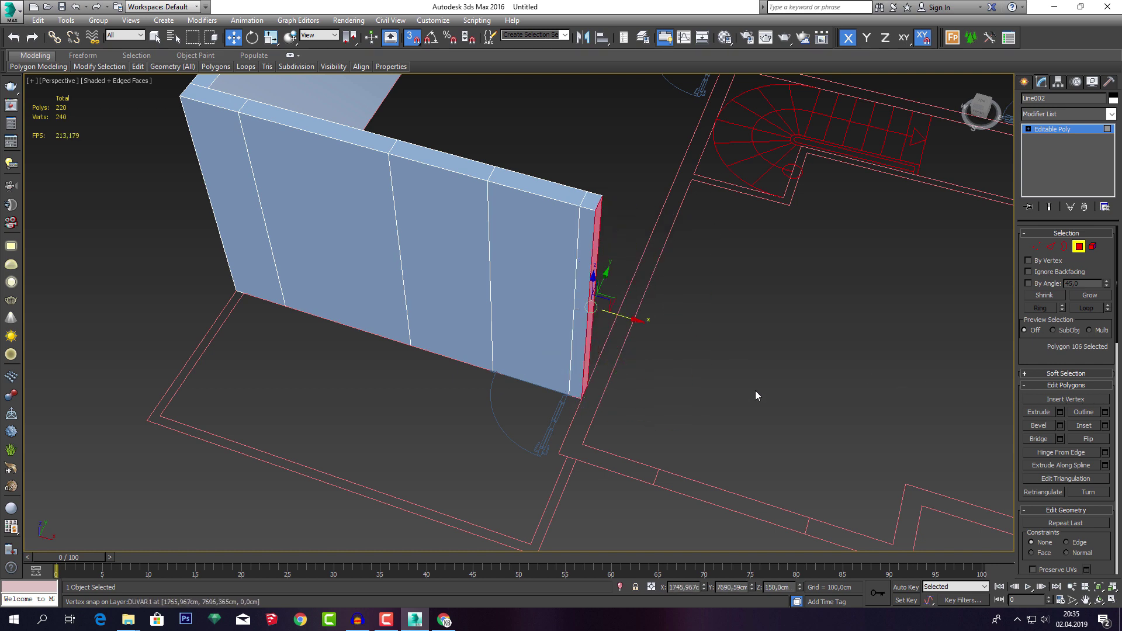
{"action": "middle_click_drag", "start_coordinate": [756, 396], "coordinate": [992, 428], "text": "alt"}
{"action": "left_click", "coordinate": [1061, 413]}
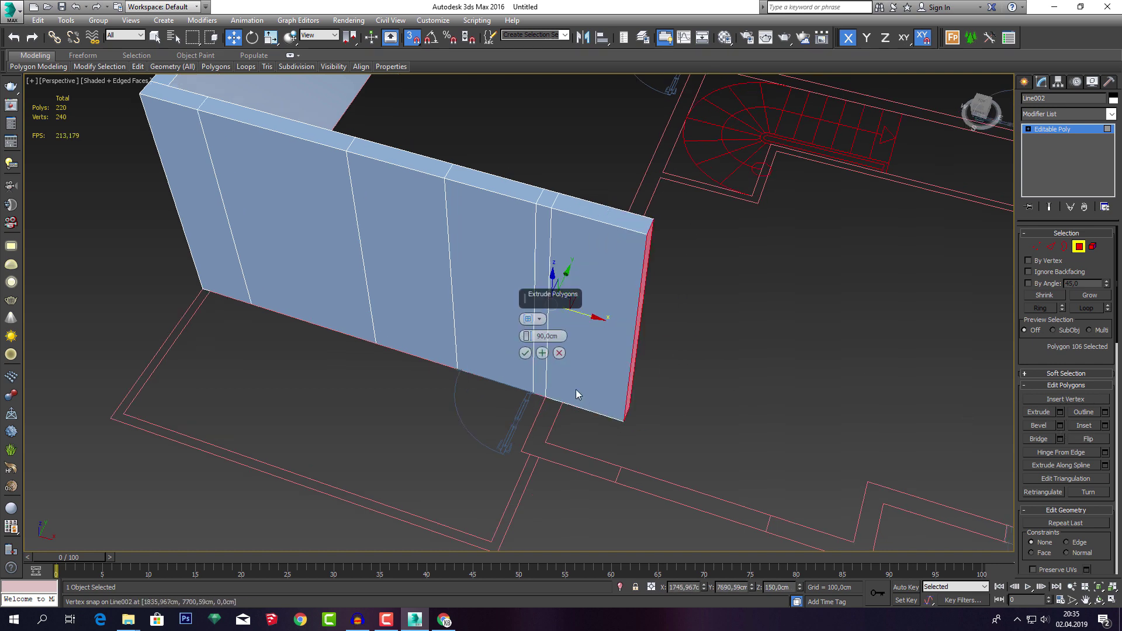
{"action": "left_click", "coordinate": [536, 352]}
{"action": "left_click_drag", "start_coordinate": [670, 343], "coordinate": [552, 385]}
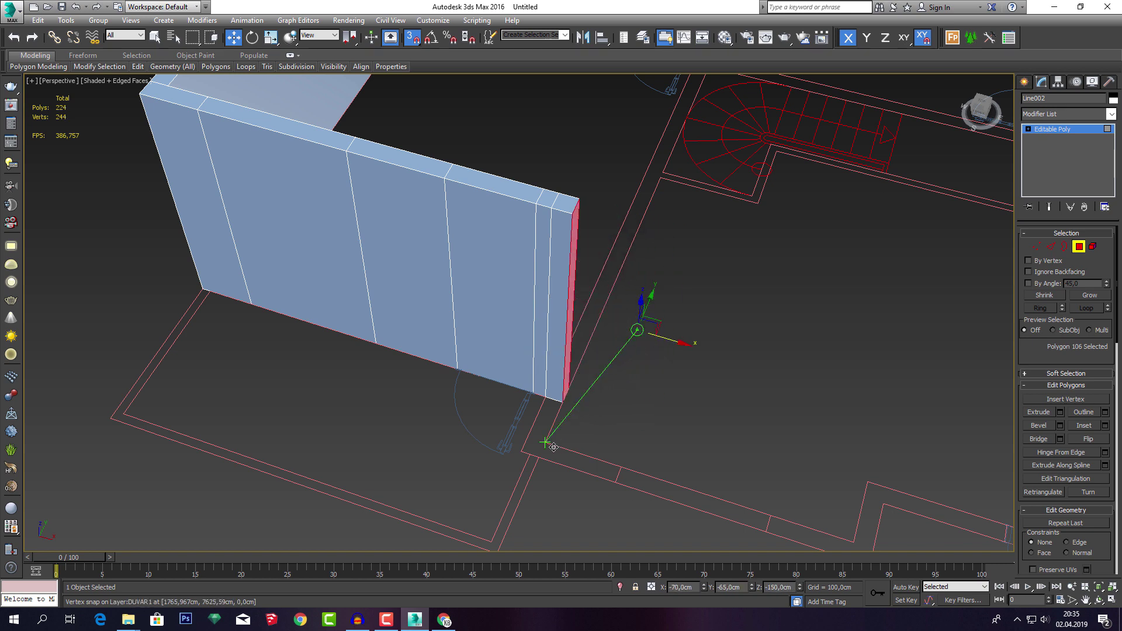
{"action": "left_click", "coordinate": [553, 384]}
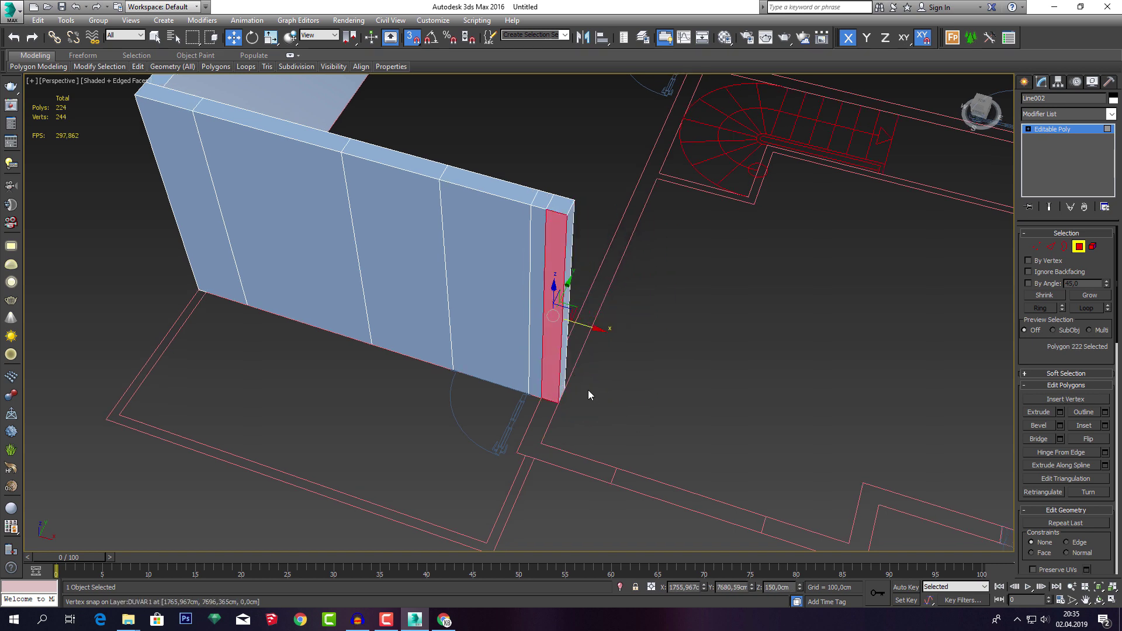
Extrude the front strip face twice to start the wall corner, snapped to the plan vertex.
{"action": "left_click", "coordinate": [1061, 413]}
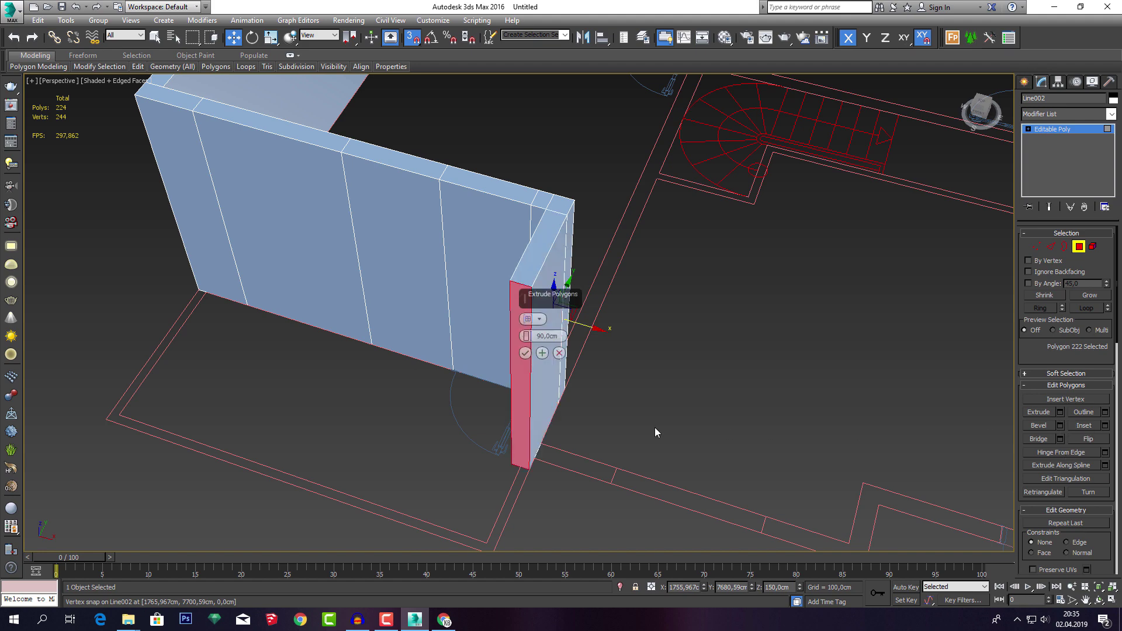
{"action": "left_click", "coordinate": [530, 355]}
{"action": "mouse_move", "coordinate": [583, 371]}
{"action": "middle_mouse_down", "text": "alt"}
{"action": "mouse_move", "coordinate": [533, 378]}
{"action": "mouse_move", "coordinate": [672, 405]}
{"action": "middle_mouse_up", "text": "alt"}
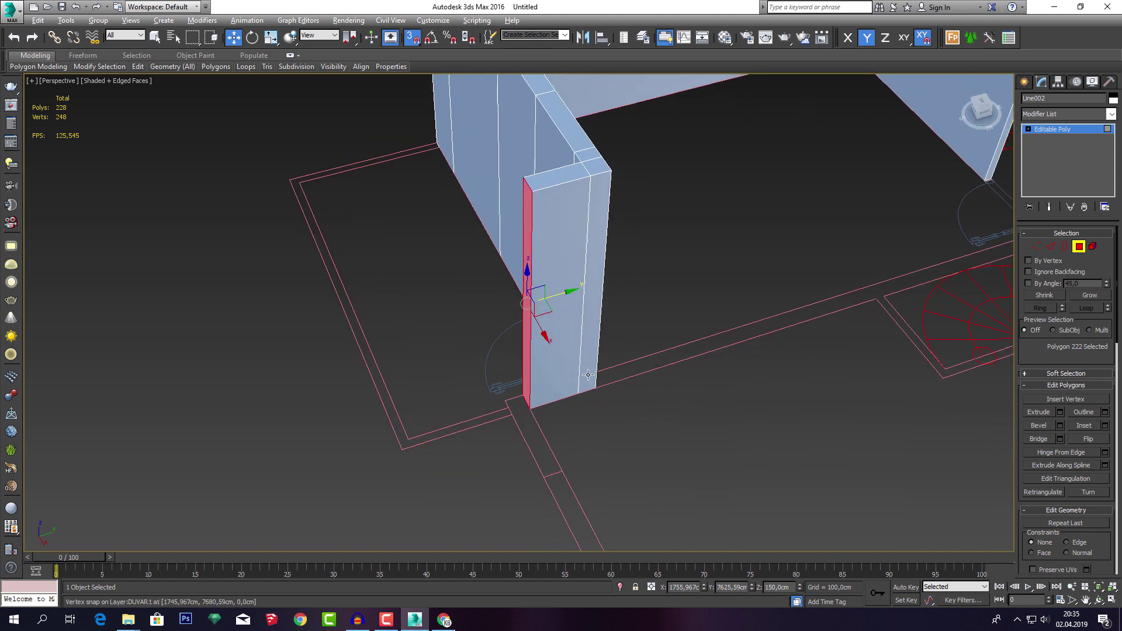
{"action": "left_click", "coordinate": [1060, 414]}
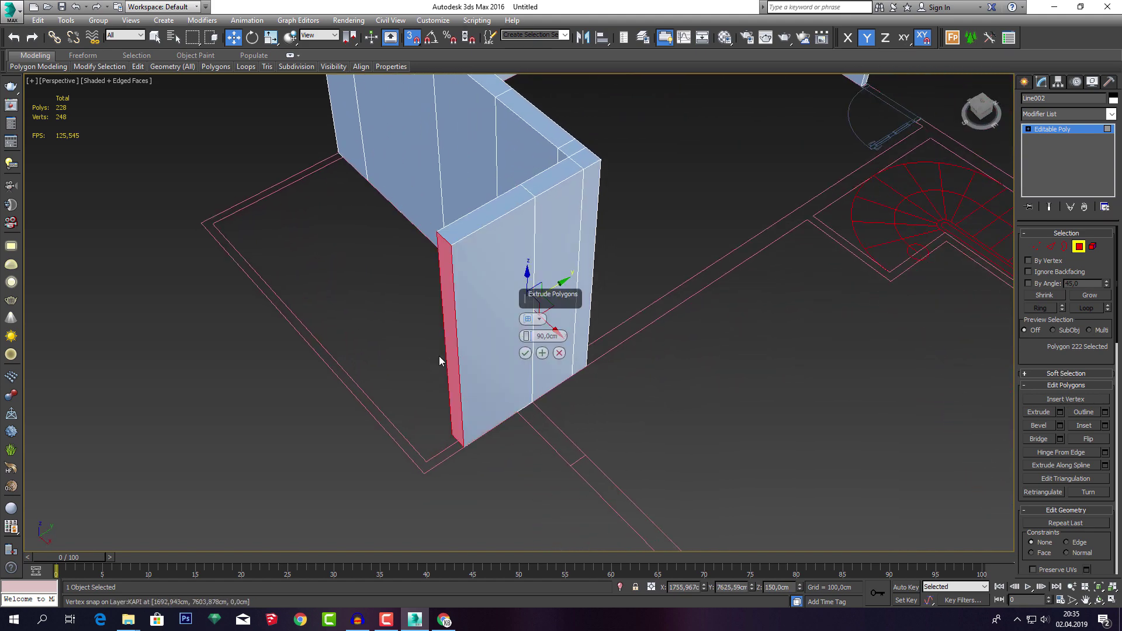
{"action": "left_click", "coordinate": [526, 353]}
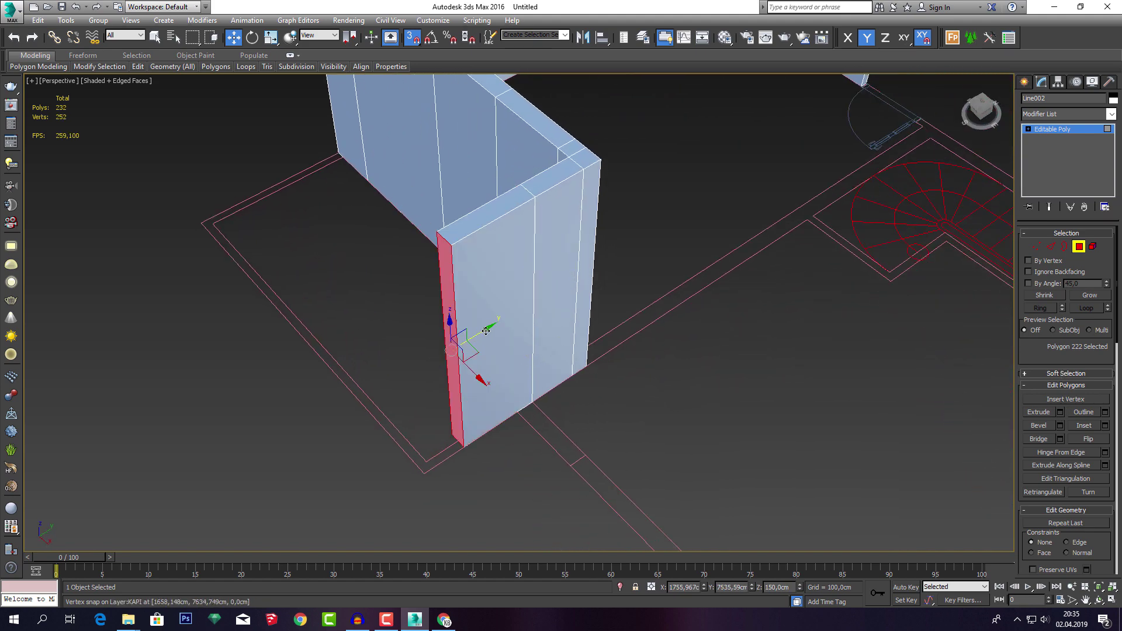
{"action": "left_click_drag", "start_coordinate": [479, 341], "coordinate": [529, 312]}
{"action": "mouse_move", "coordinate": [565, 433]}
{"action": "middle_mouse_down"}
{"action": "mouse_move", "coordinate": [545, 433]}
{"action": "mouse_move", "coordinate": [553, 413]}
{"action": "middle_mouse_up"}
Extrude the adjacent corner face and snap it along the plan outline.
{"action": "left_click", "coordinate": [500, 388]}
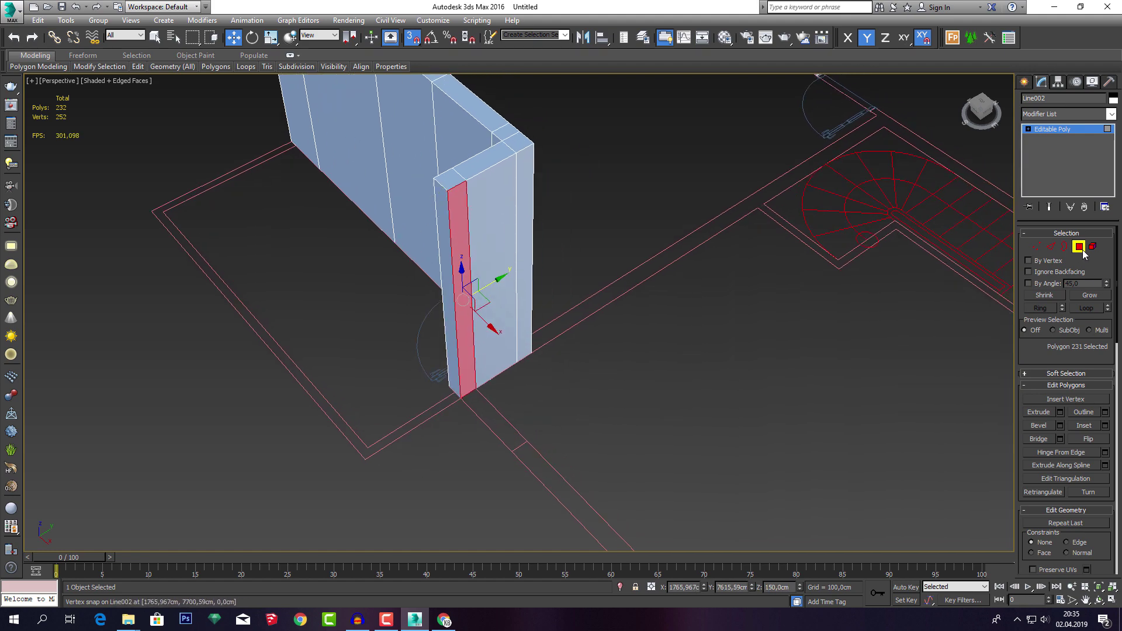
{"action": "left_click", "coordinate": [1059, 413]}
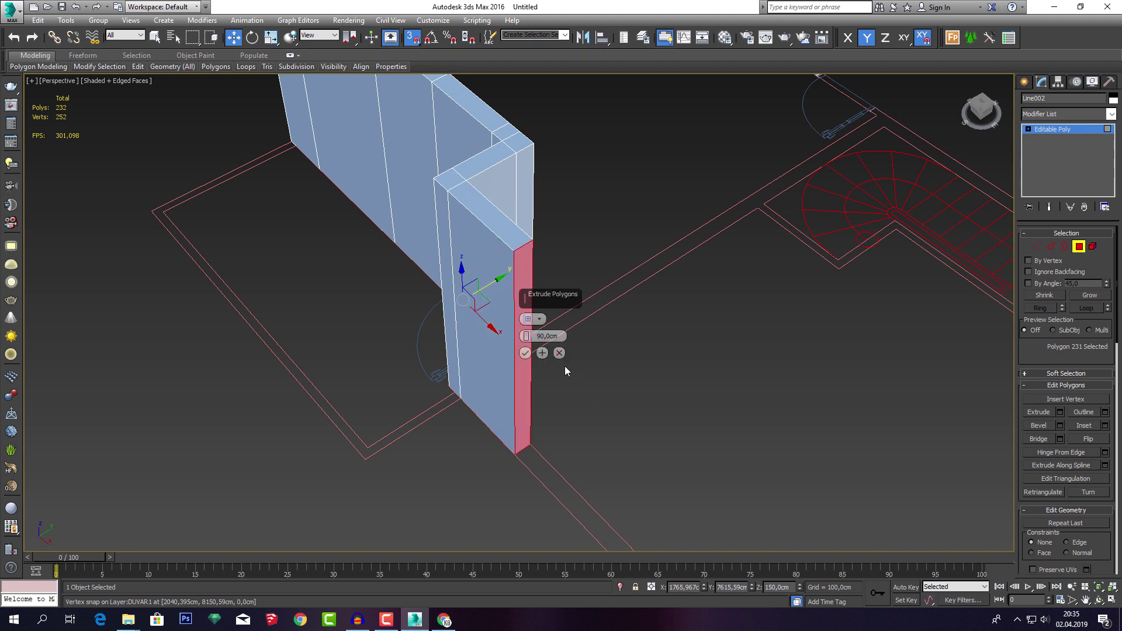
{"action": "left_click", "coordinate": [527, 352]}
{"action": "left_click_drag", "start_coordinate": [523, 359], "coordinate": [506, 455]}
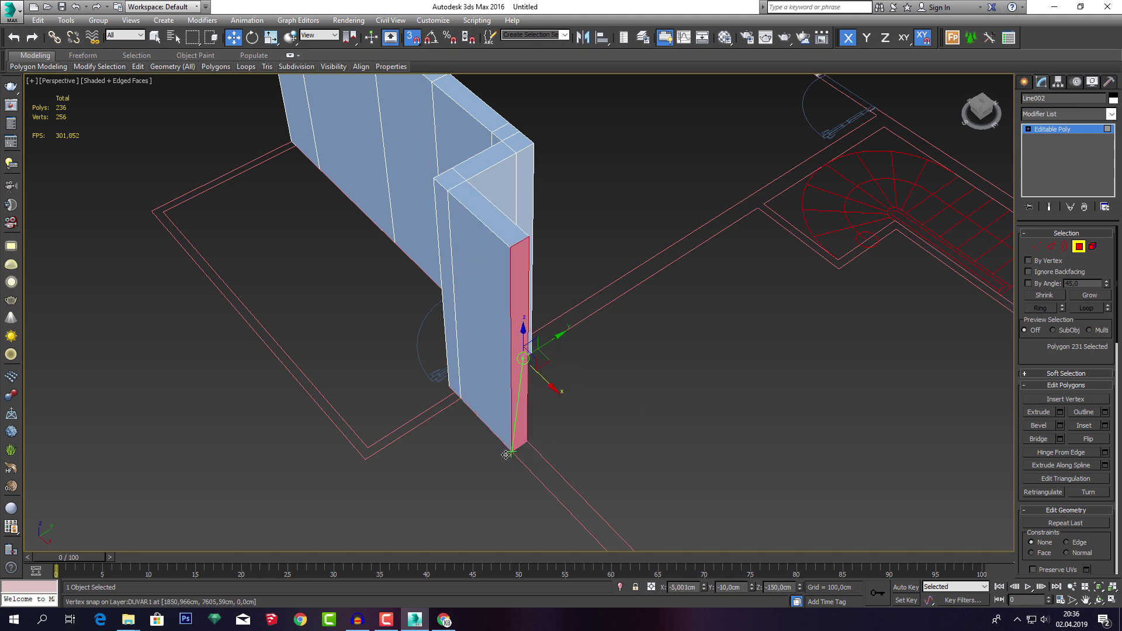
{"action": "middle_click_drag", "start_coordinate": [597, 448], "coordinate": [564, 392], "text": "alt"}
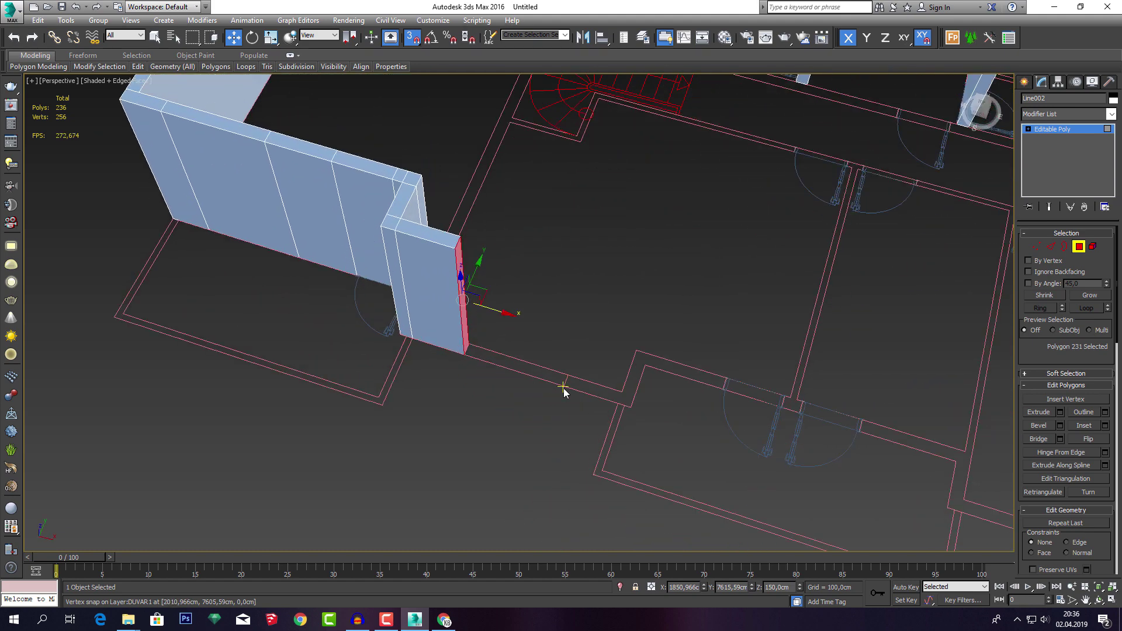
{"action": "scroll", "coordinate": [536, 375], "scroll_direction": "up", "scroll_amount": 3}
{"action": "scroll", "coordinate": [531, 377], "scroll_direction": "up", "scroll_amount": 1}
{"action": "left_click_drag", "start_coordinate": [464, 277], "coordinate": [528, 299]}
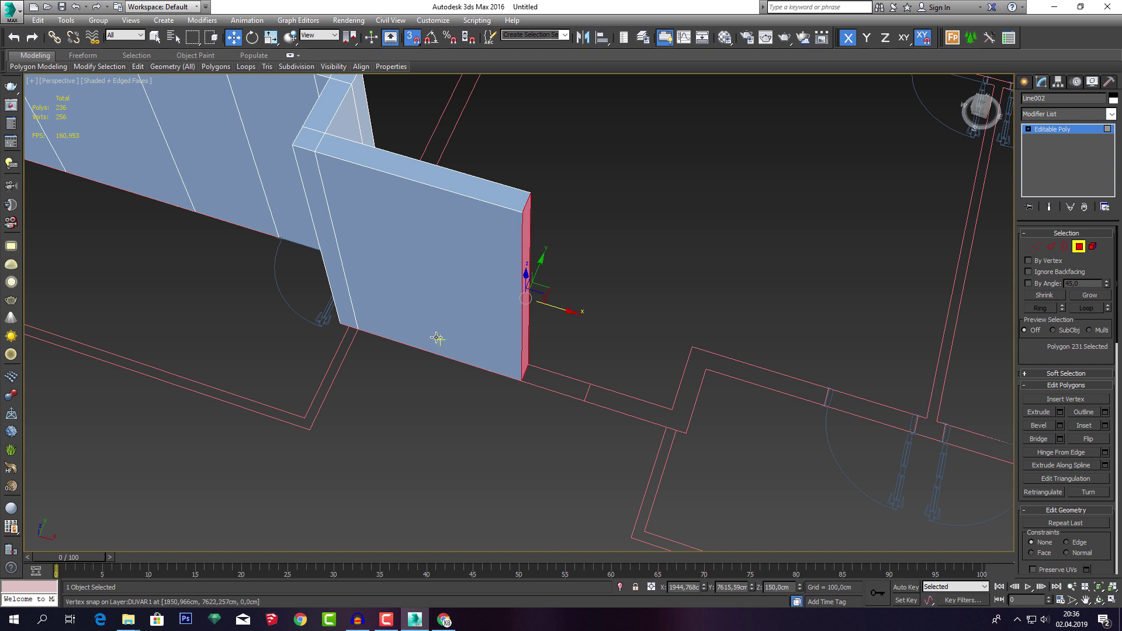
In Top wireframe view, extrude the wall end 90 cm and snap it onto the plan vertex.
{"action": "key", "text": "t"}
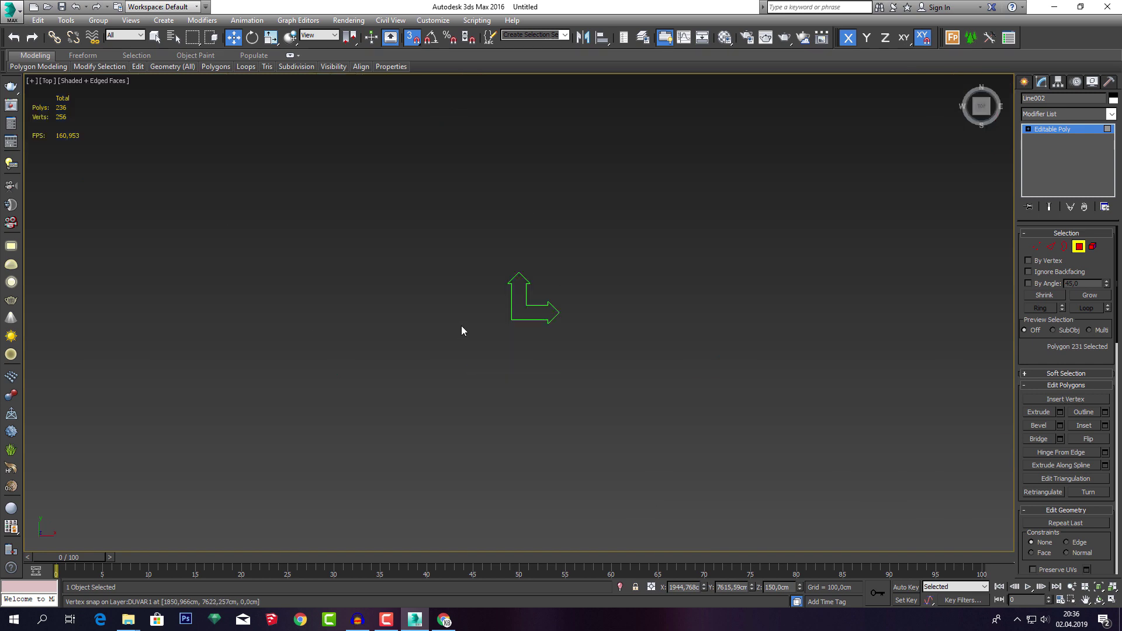
{"action": "scroll", "coordinate": [461, 325], "scroll_direction": "up", "scroll_amount": 5}
{"action": "scroll", "coordinate": [572, 315], "scroll_direction": "down", "scroll_amount": 3}
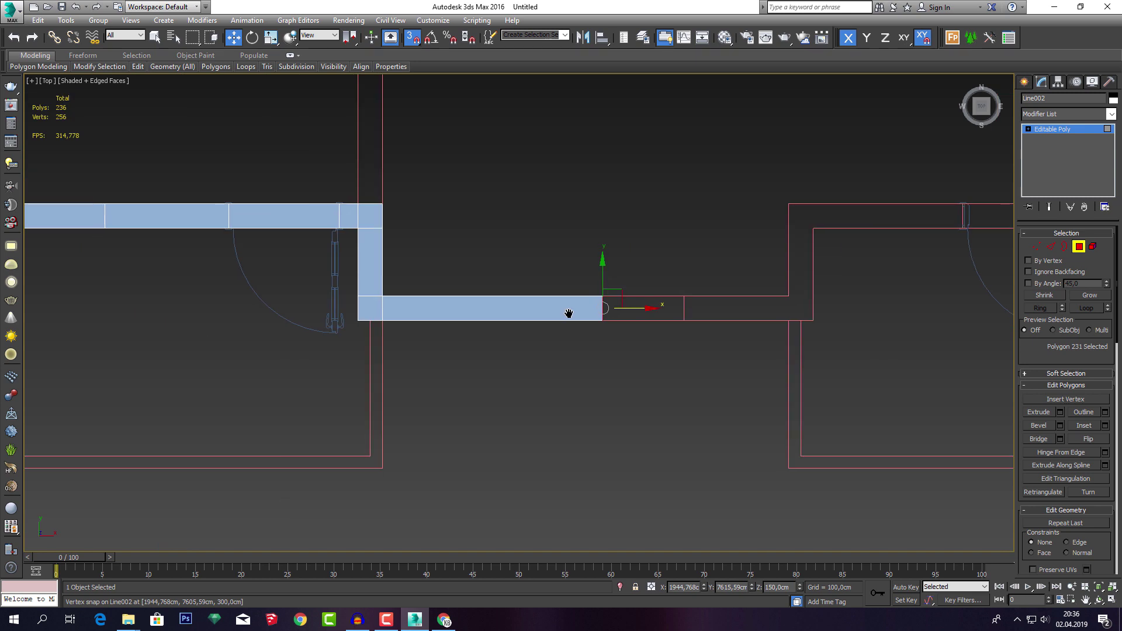
{"action": "key", "text": "F3"}
{"action": "middle_click_drag", "start_coordinate": [566, 317], "coordinate": [568, 338]}
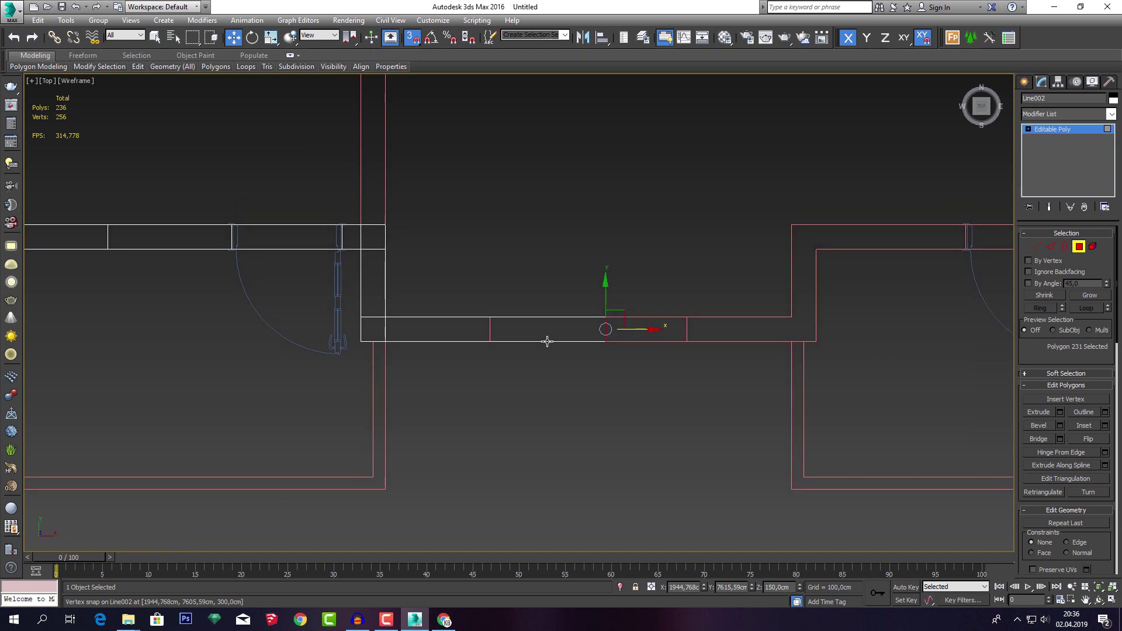
{"action": "scroll", "coordinate": [519, 335], "scroll_direction": "up", "scroll_amount": 2}
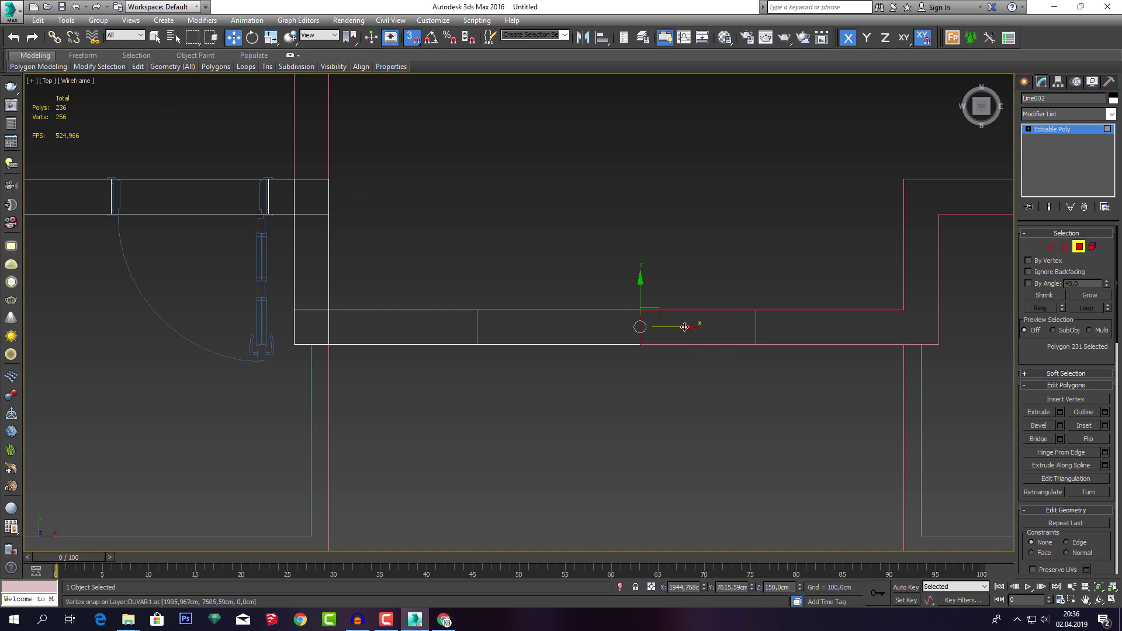
{"action": "left_click_drag", "start_coordinate": [684, 326], "coordinate": [477, 310]}
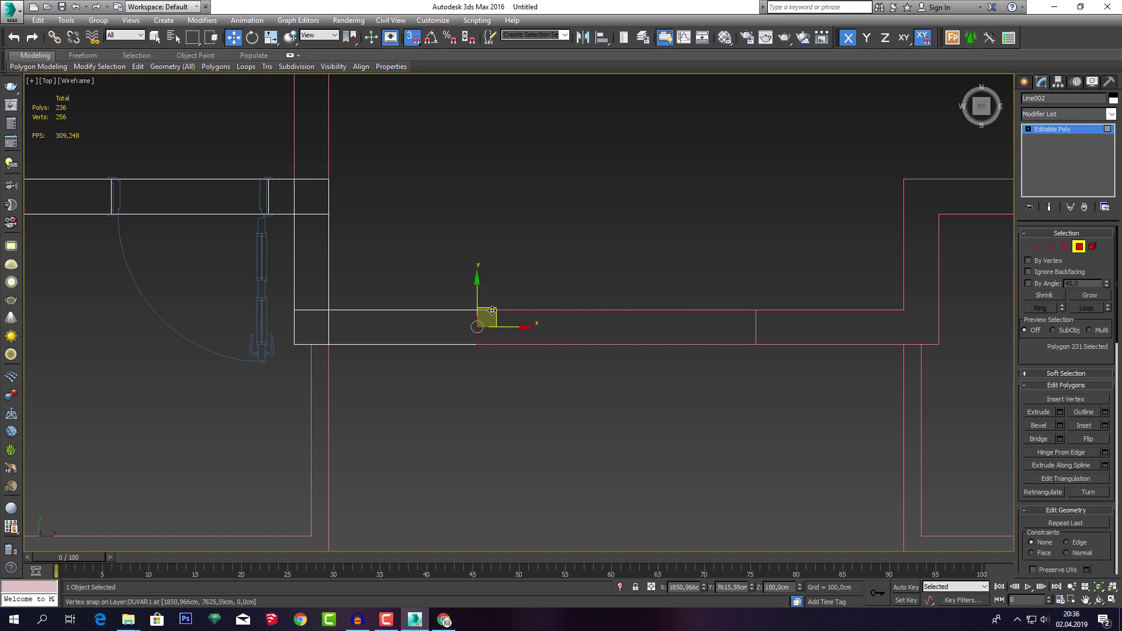
{"action": "left_click", "coordinate": [1060, 412]}
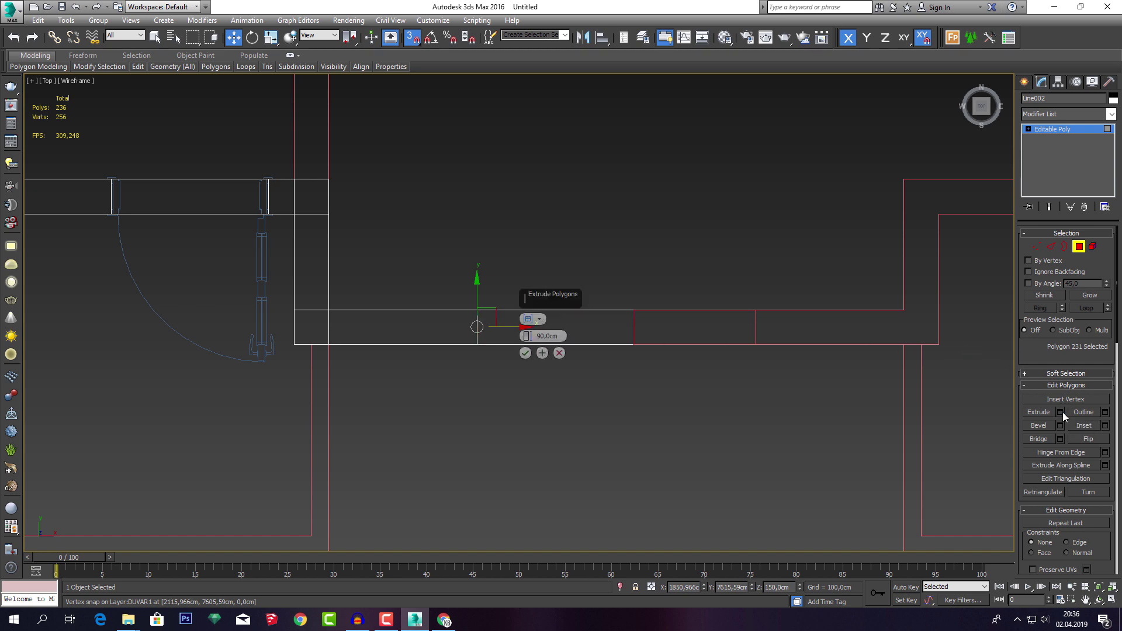
{"action": "left_click", "coordinate": [524, 353]}
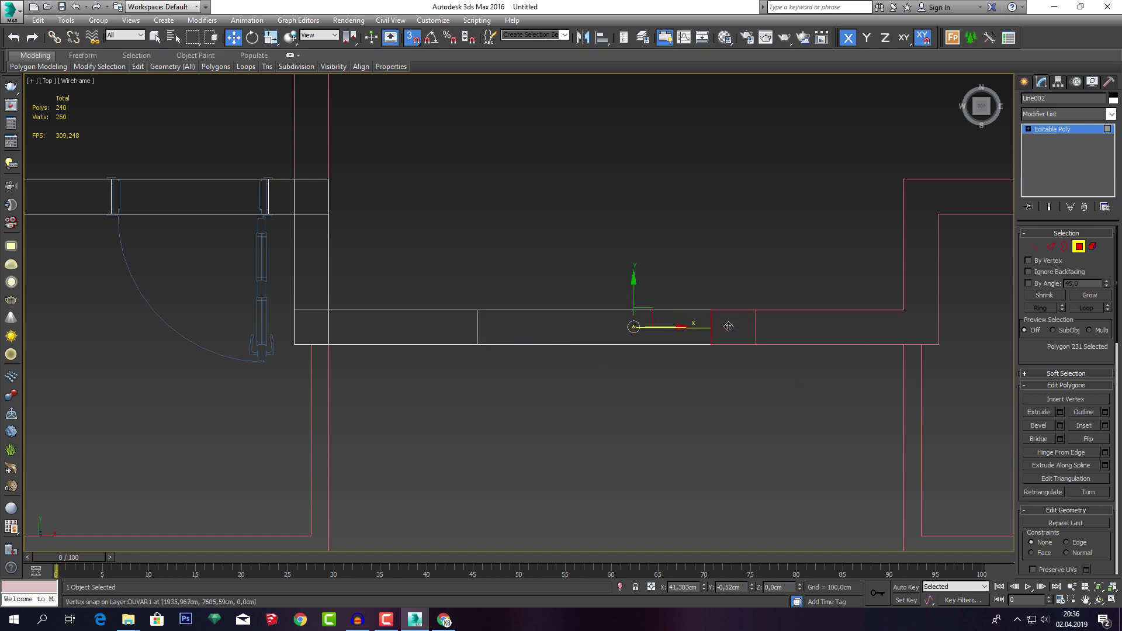
{"action": "left_click_drag", "start_coordinate": [727, 325], "coordinate": [754, 308]}
Extrude the wall end twice more by 90 cm, aligning it with the inner wall corner.
{"action": "middle_click_drag", "start_coordinate": [768, 328], "coordinate": [513, 368]}
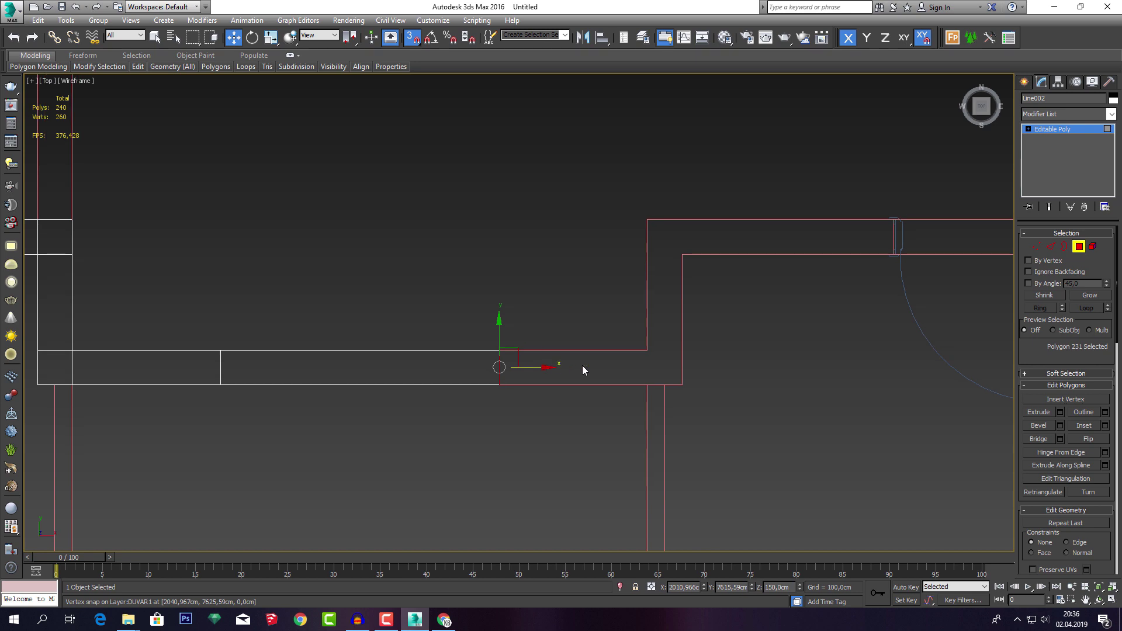
{"action": "middle_click_drag", "start_coordinate": [570, 343], "coordinate": [516, 349]}
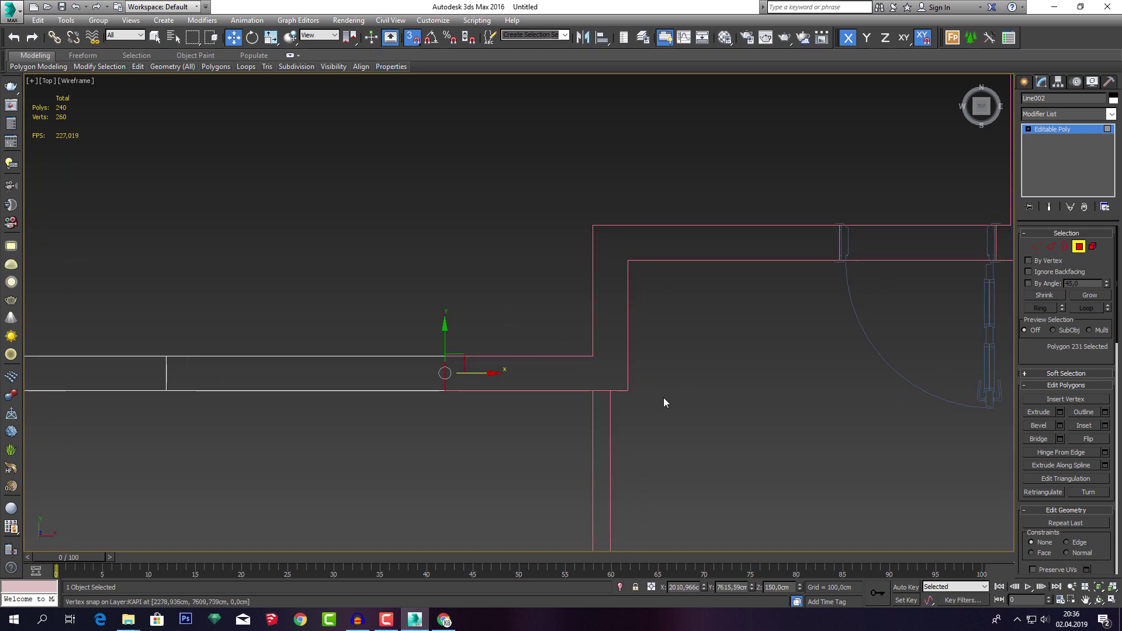
{"action": "left_click", "coordinate": [1060, 412]}
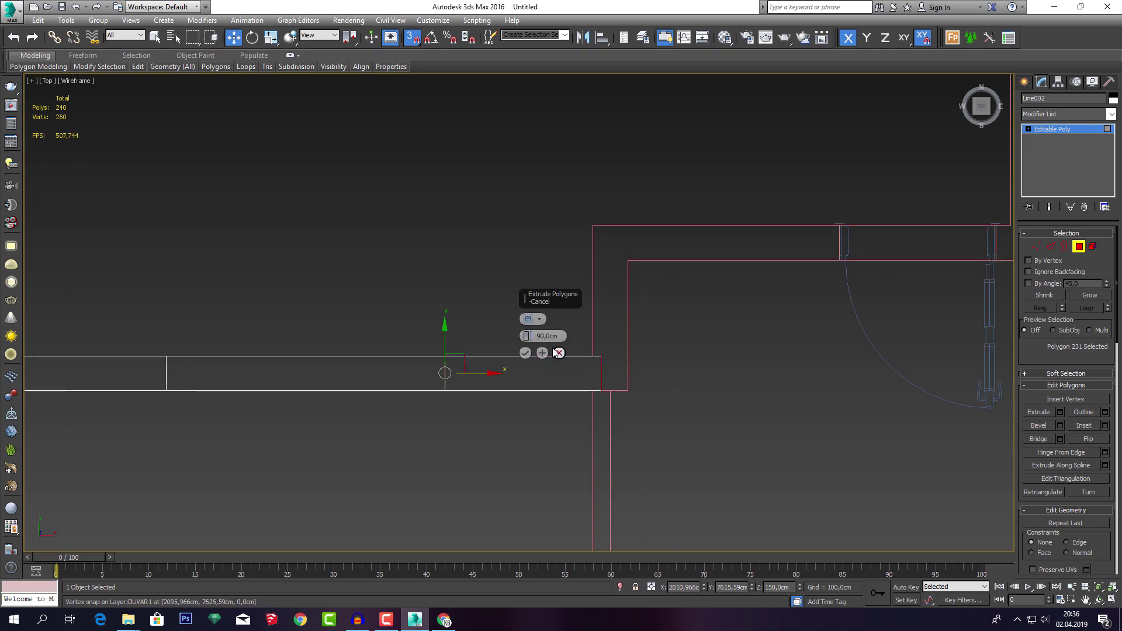
{"action": "left_click", "coordinate": [525, 353]}
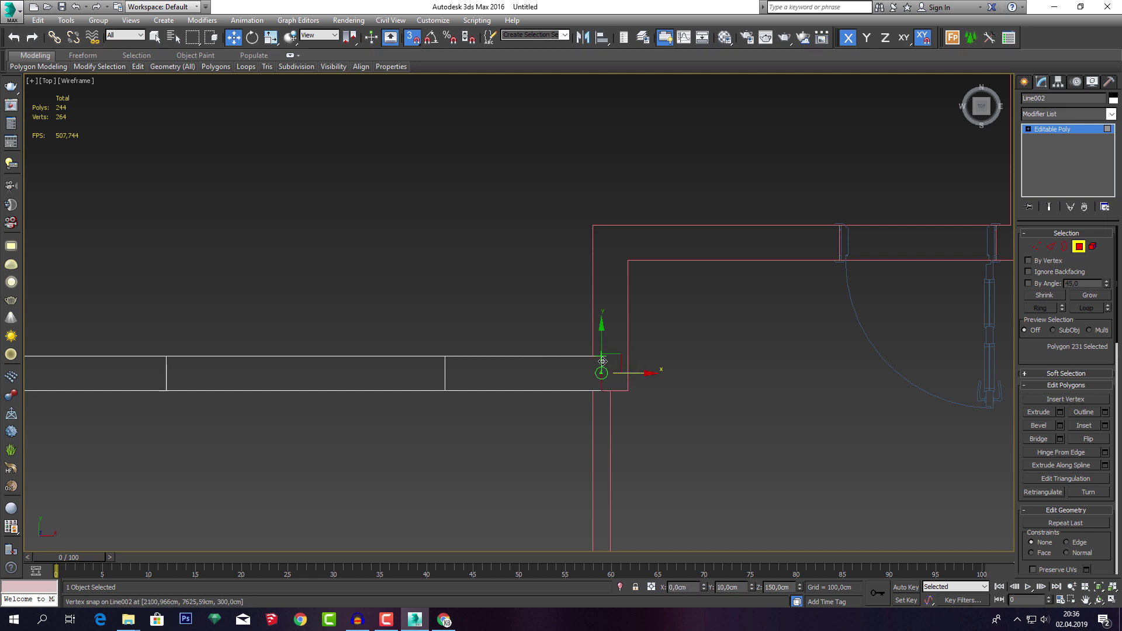
{"action": "middle_click_drag", "start_coordinate": [672, 379], "coordinate": [609, 382]}
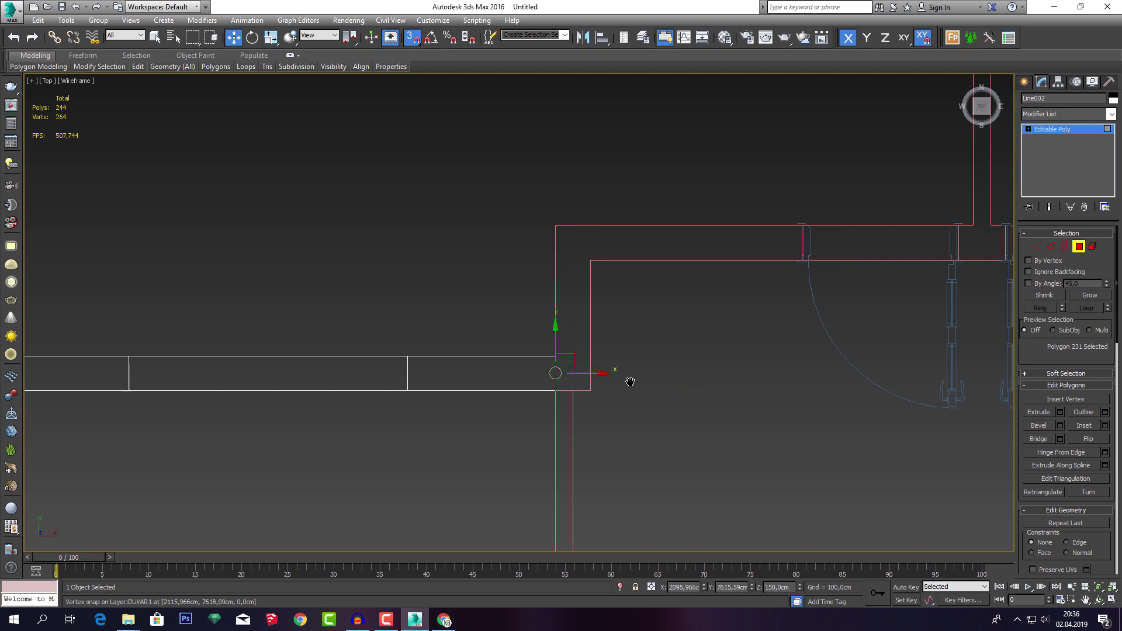
{"action": "left_click", "coordinate": [1059, 412]}
{"action": "left_click", "coordinate": [525, 352]}
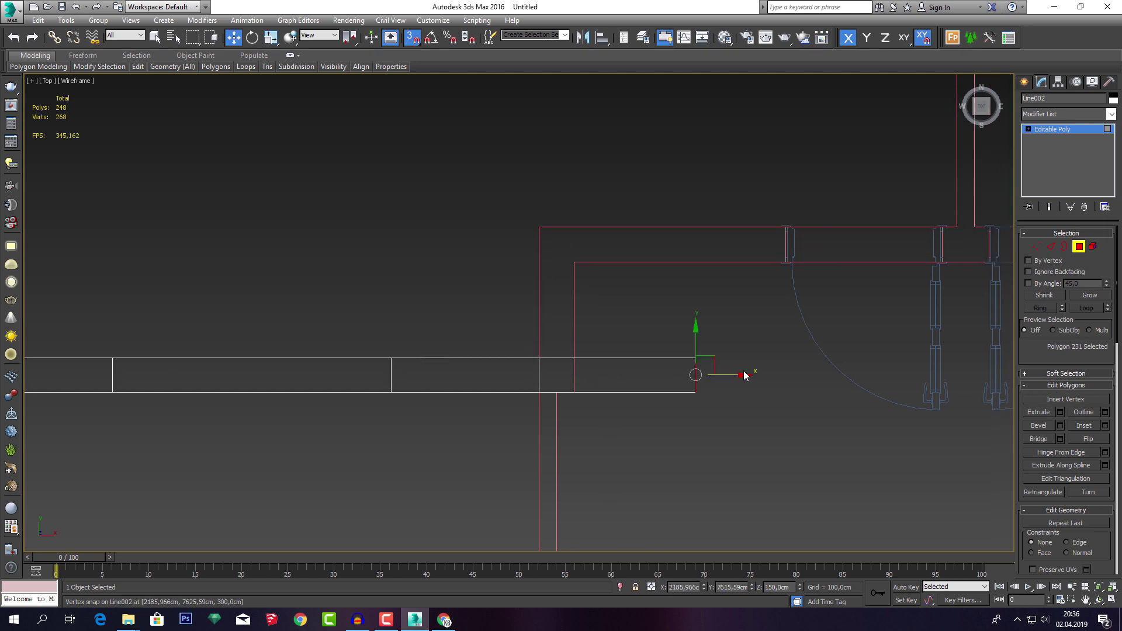
{"action": "left_click_drag", "start_coordinate": [740, 374], "coordinate": [576, 263]}
{"action": "middle_click_drag", "start_coordinate": [636, 323], "coordinate": [626, 349]}
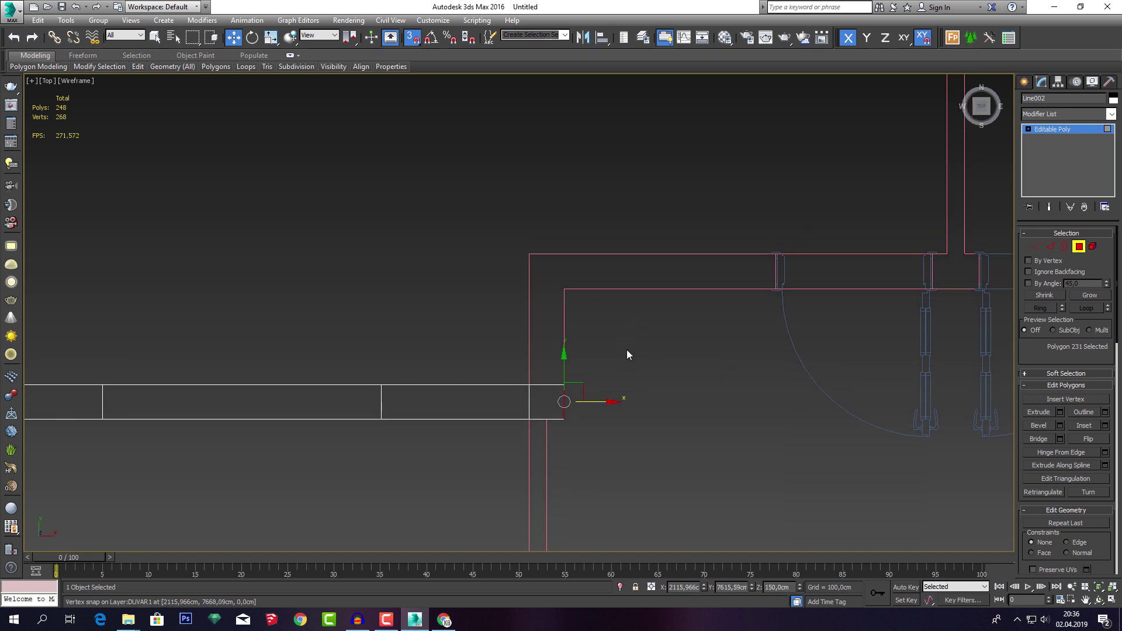
Extrude the corner's top face upward twice by 90 cm, snapping each onto the wall line.
{"action": "key", "text": "p"}
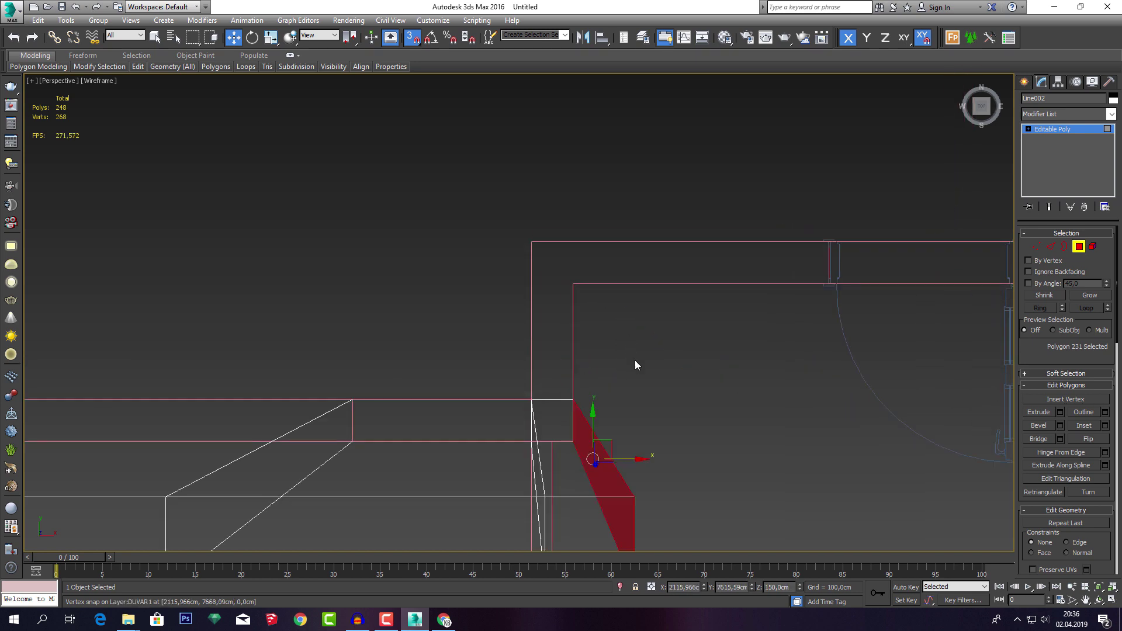
{"action": "left_click", "coordinate": [565, 428]}
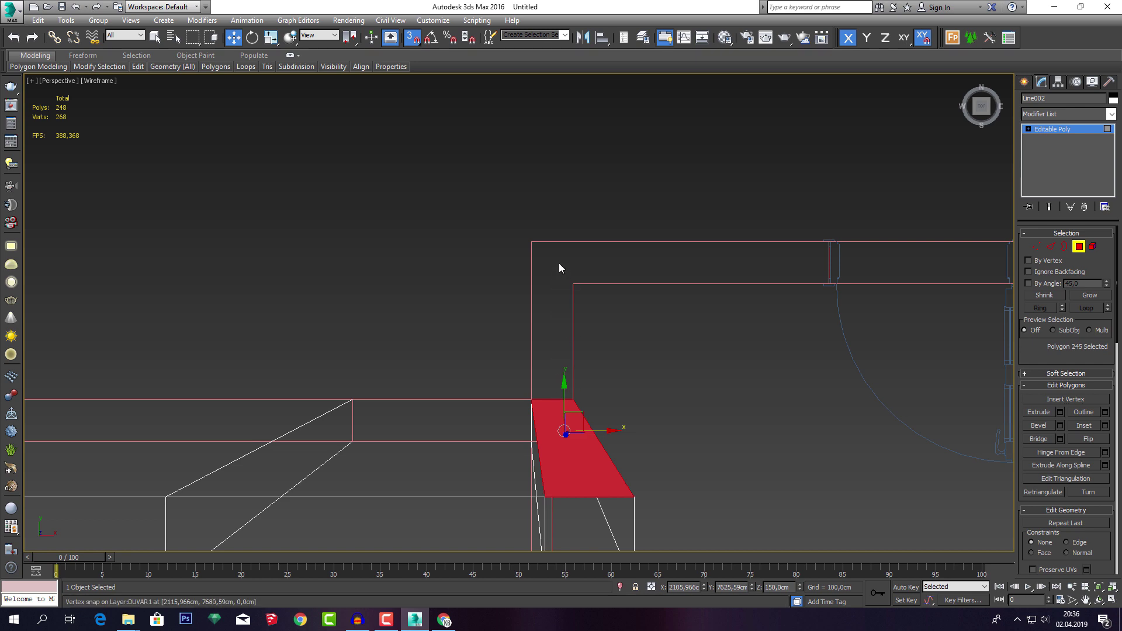
{"action": "key", "text": "t"}
{"action": "middle_click_drag", "start_coordinate": [636, 387], "coordinate": [603, 404]}
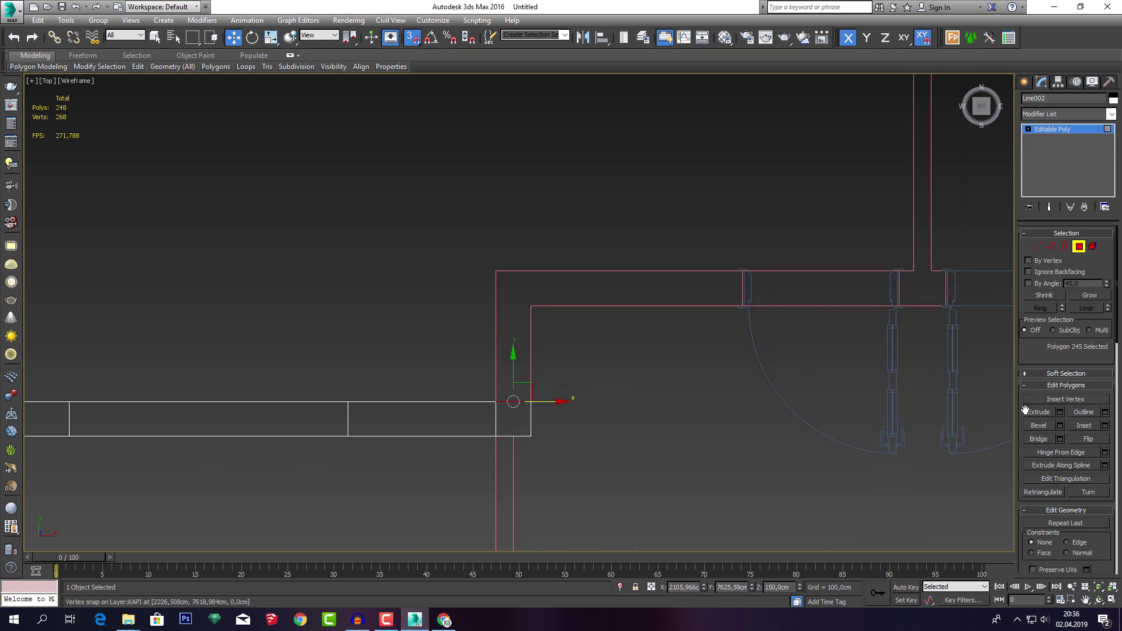
{"action": "left_click", "coordinate": [1059, 412]}
{"action": "left_click", "coordinate": [525, 353]}
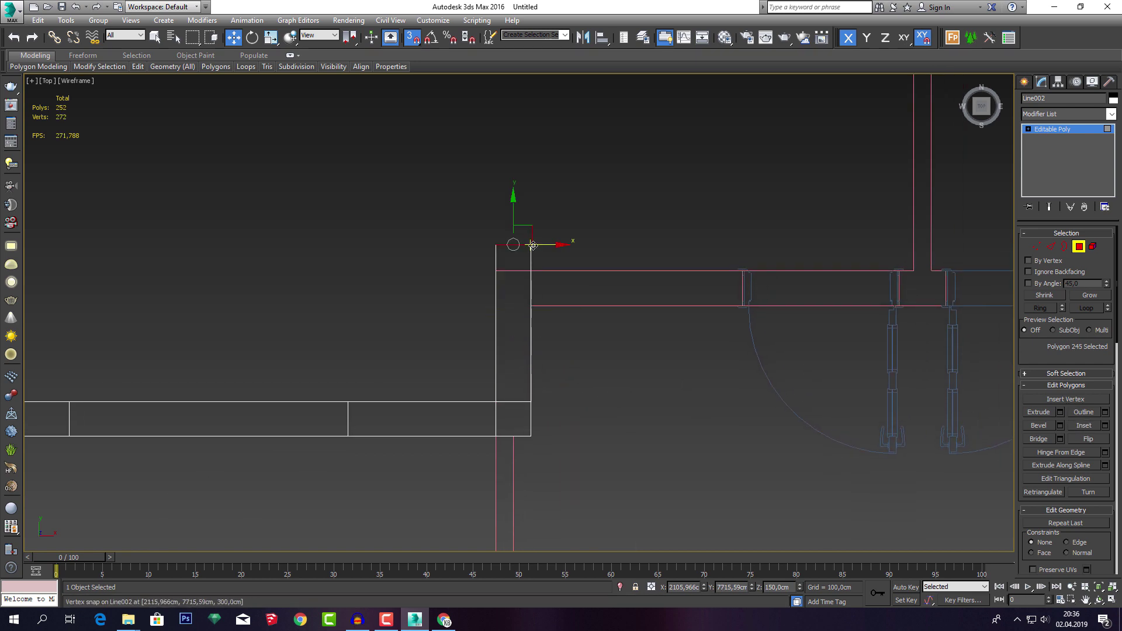
{"action": "left_click_drag", "start_coordinate": [515, 201], "coordinate": [515, 262]}
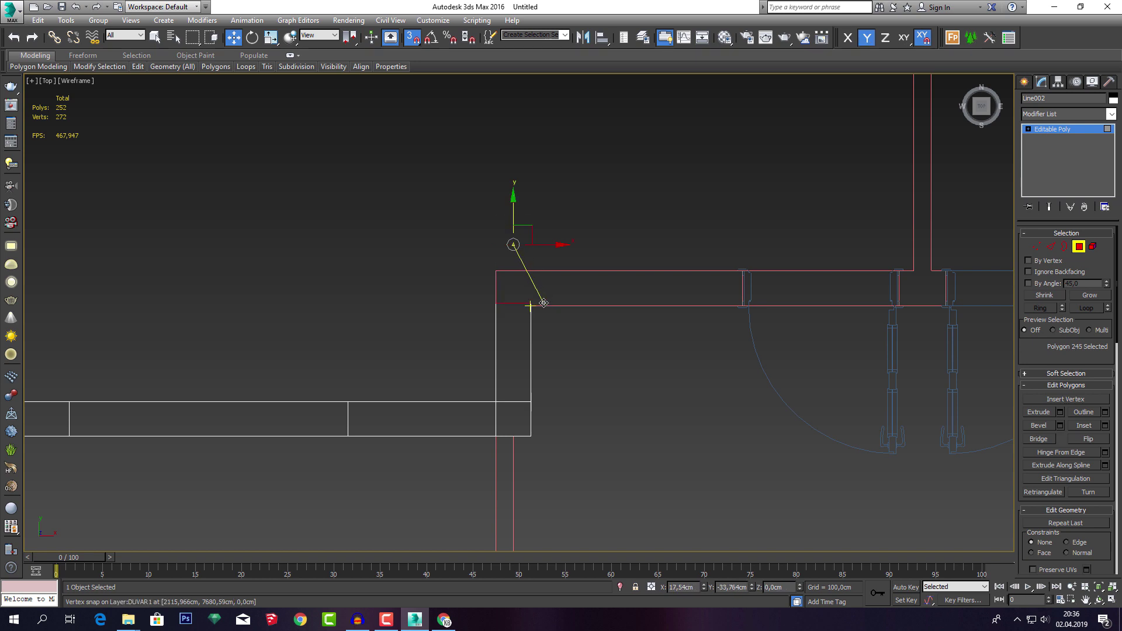
{"action": "left_click", "coordinate": [1060, 412]}
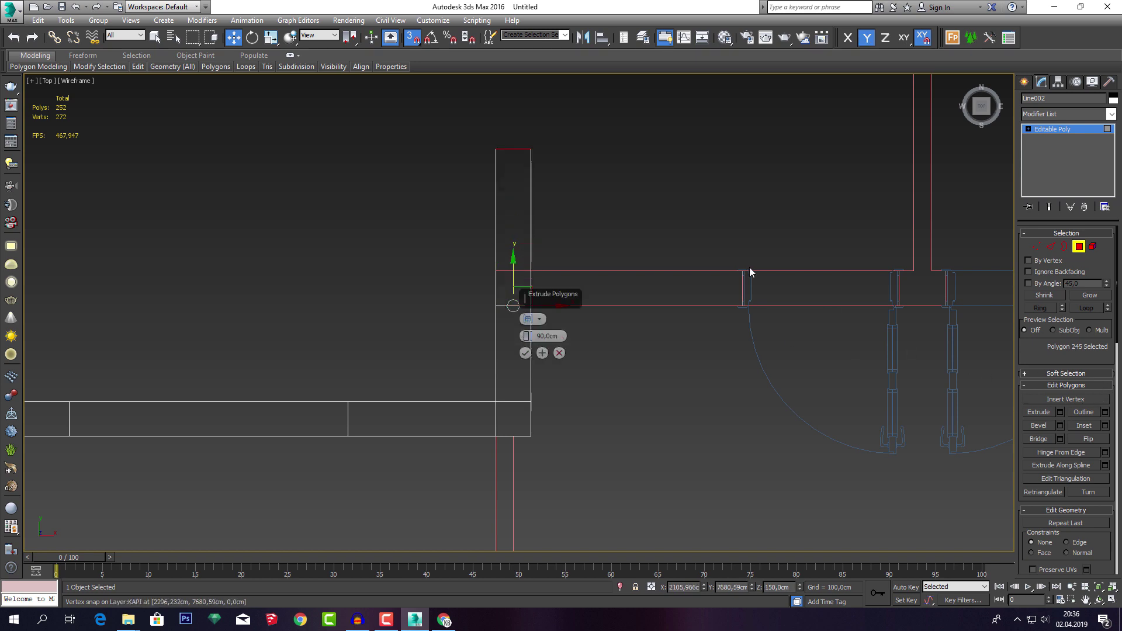
{"action": "left_click", "coordinate": [525, 351]}
{"action": "left_click_drag", "start_coordinate": [518, 114], "coordinate": [491, 271]}
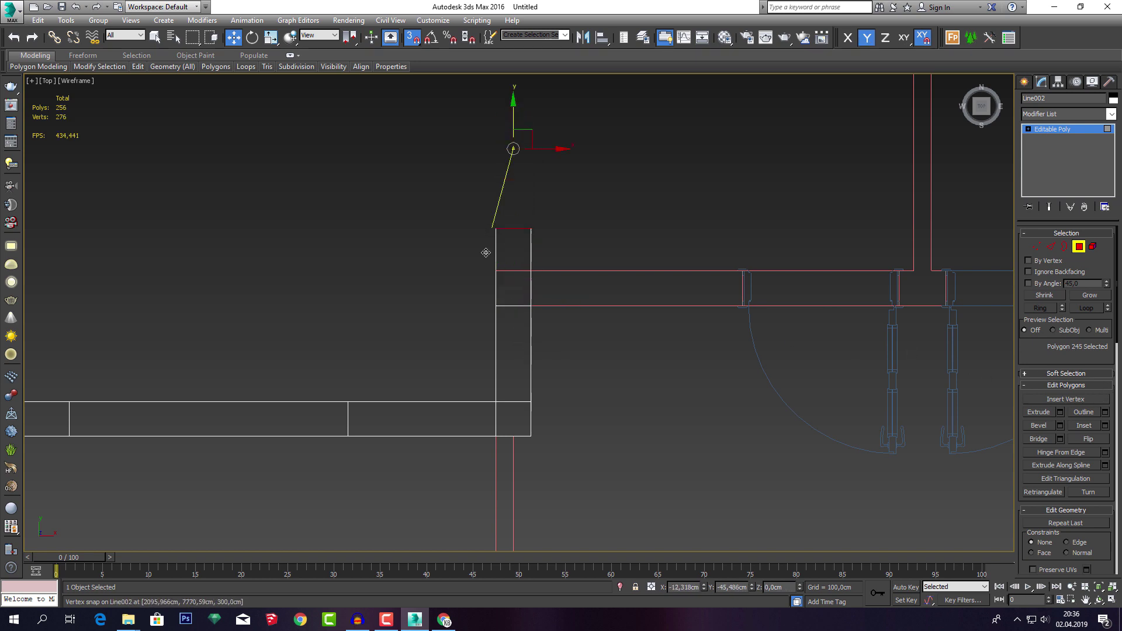
{"action": "middle_click_drag", "start_coordinate": [573, 298], "coordinate": [496, 302]}
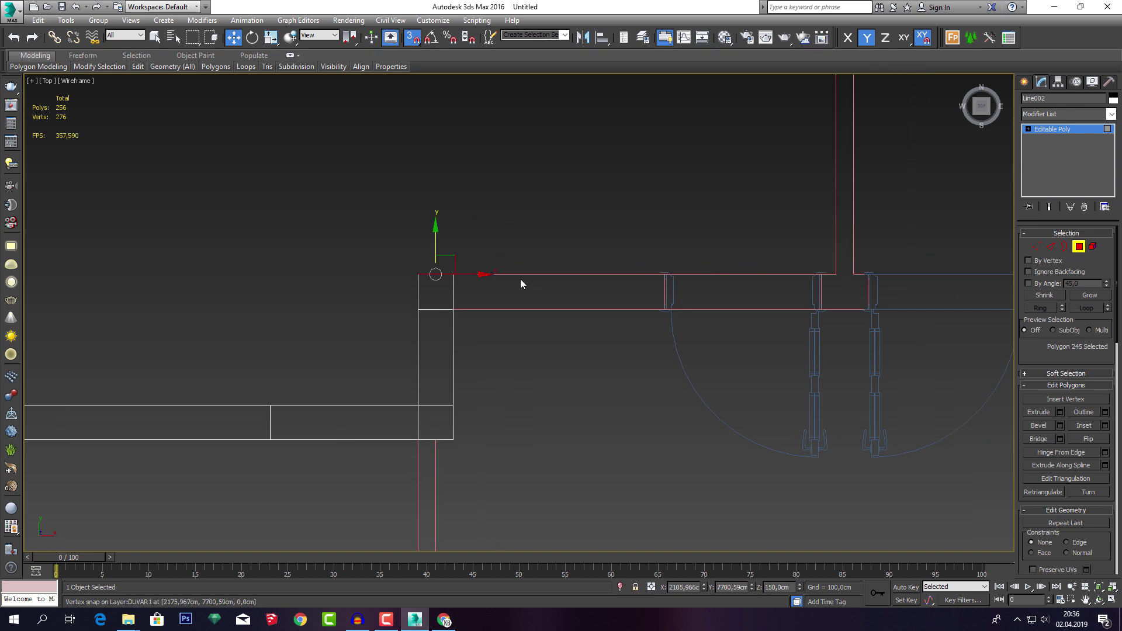
Extrude the corner's right-facing face rightward along the wall toward the door frame.
{"action": "key", "text": "p"}
{"action": "left_click", "coordinate": [414, 285]}
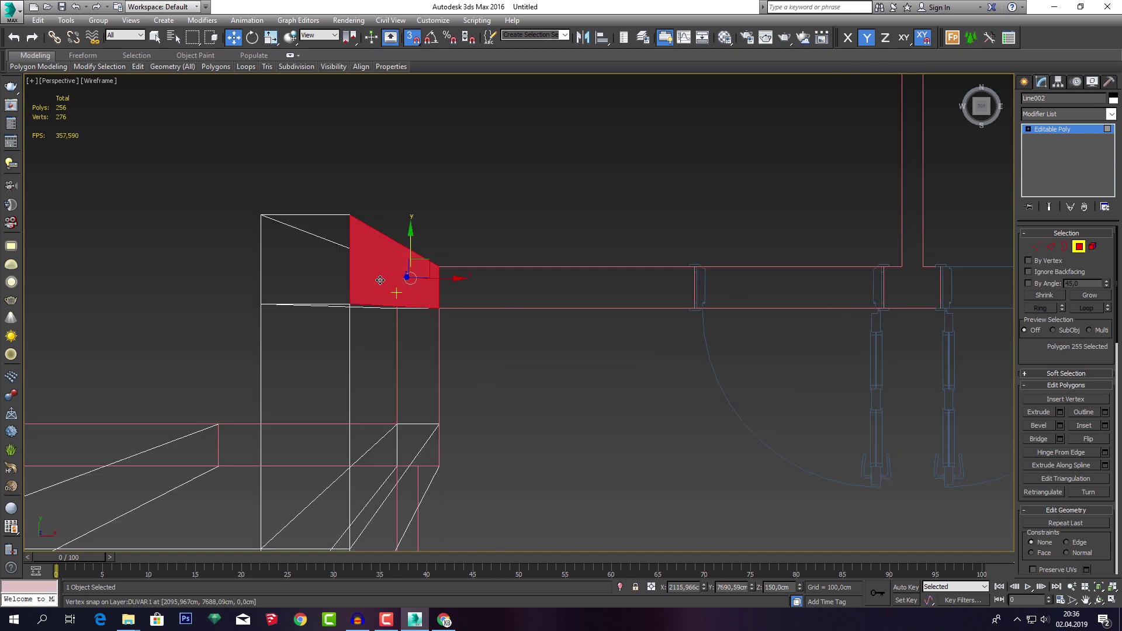
{"action": "key", "text": "t"}
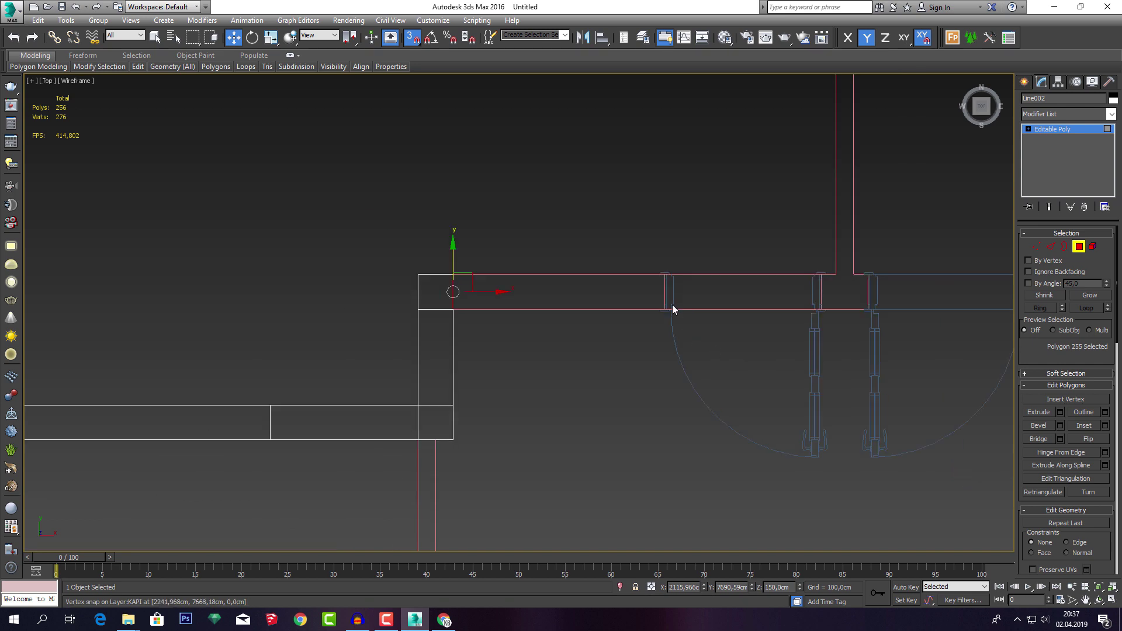
{"action": "middle_click_drag", "start_coordinate": [671, 306], "coordinate": [606, 318]}
{"action": "left_click", "coordinate": [1060, 412]}
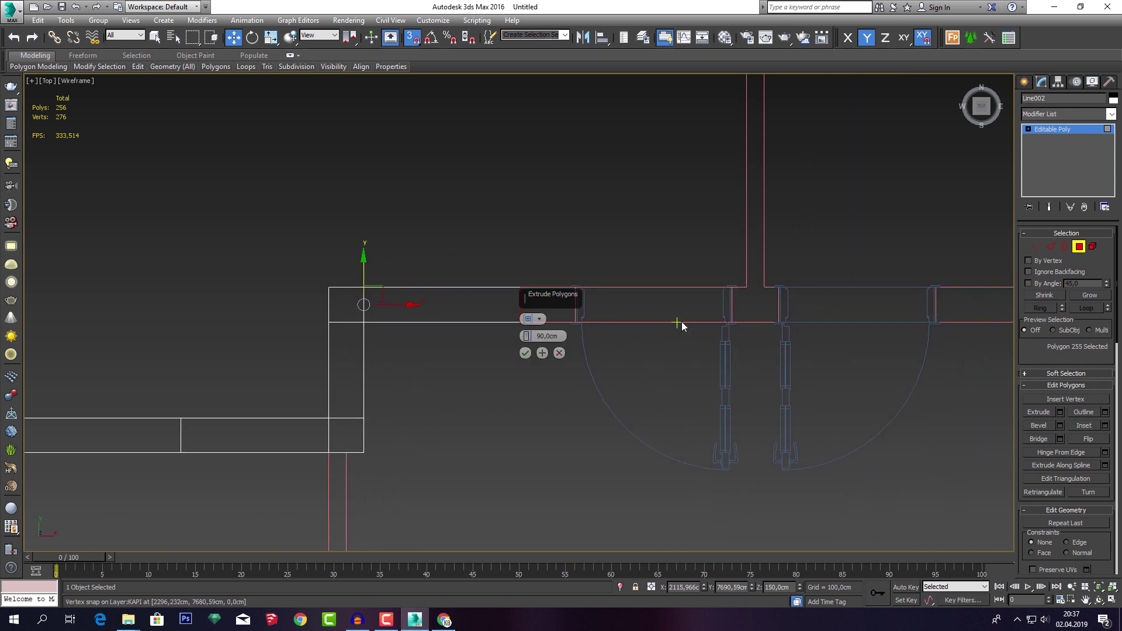
{"action": "left_click", "coordinate": [527, 351]}
{"action": "left_click_drag", "start_coordinate": [553, 305], "coordinate": [574, 302]}
{"action": "scroll", "coordinate": [576, 304], "scroll_direction": "up", "scroll_amount": 3}
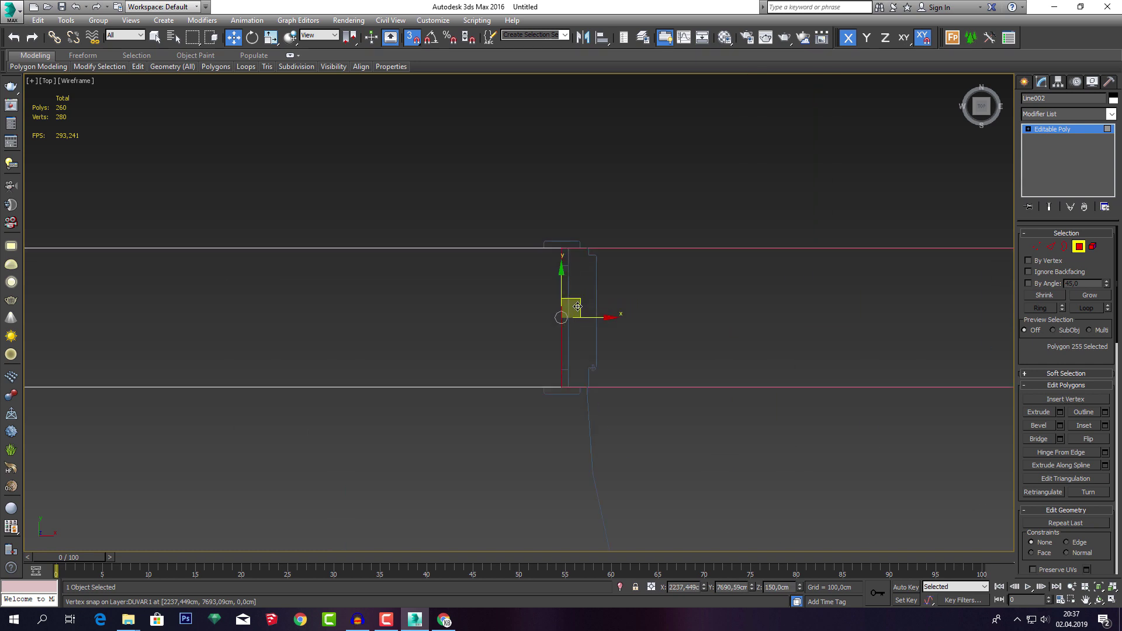
{"action": "middle_click_drag", "start_coordinate": [576, 307], "coordinate": [575, 328]}
{"action": "scroll", "coordinate": [577, 333], "scroll_direction": "down", "scroll_amount": 2}
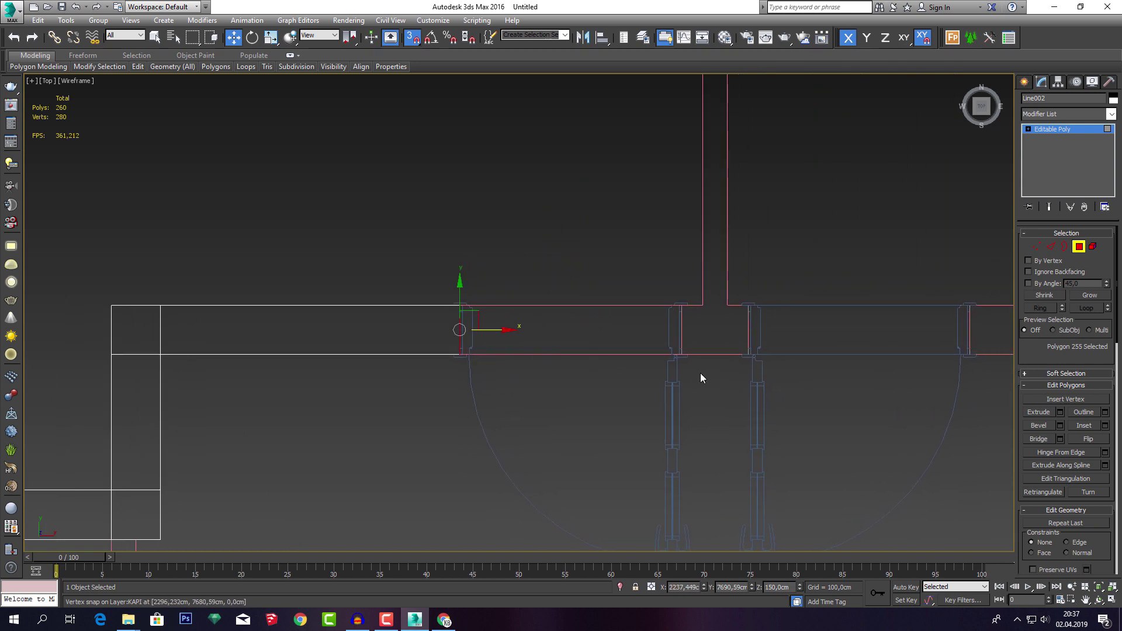
{"action": "middle_click_drag", "start_coordinate": [706, 333], "coordinate": [643, 351]}
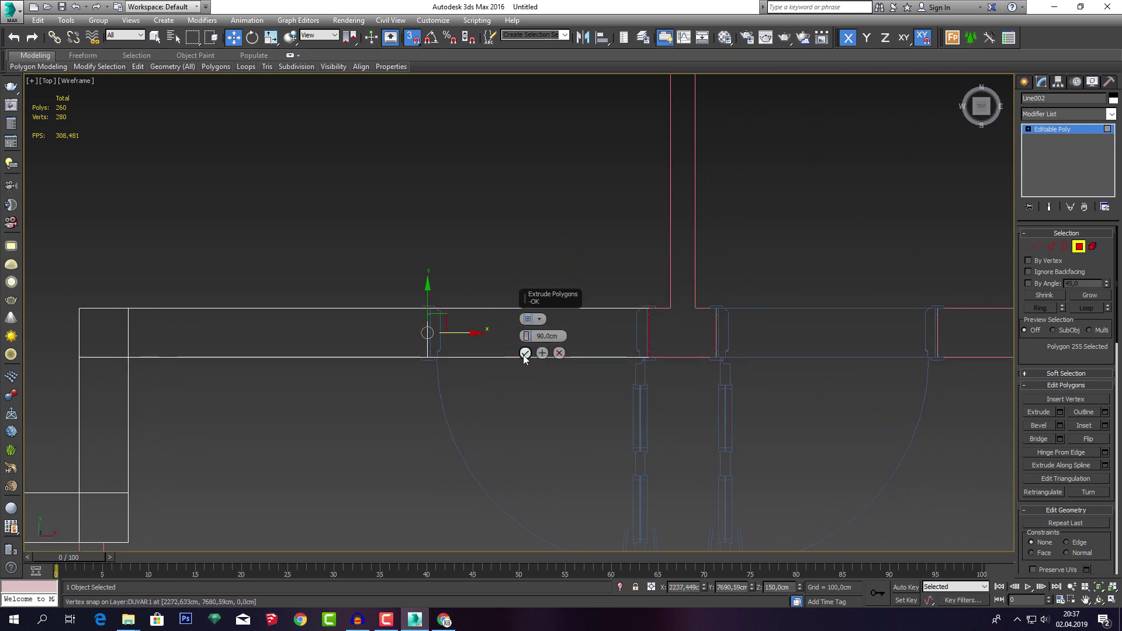
{"action": "left_click", "coordinate": [526, 352]}
{"action": "middle_click_drag", "start_coordinate": [731, 357], "coordinate": [677, 350]}
Extrude the wall end three more times by 90 cm, snapping each onto the door frame.
{"action": "left_click", "coordinate": [1059, 411]}
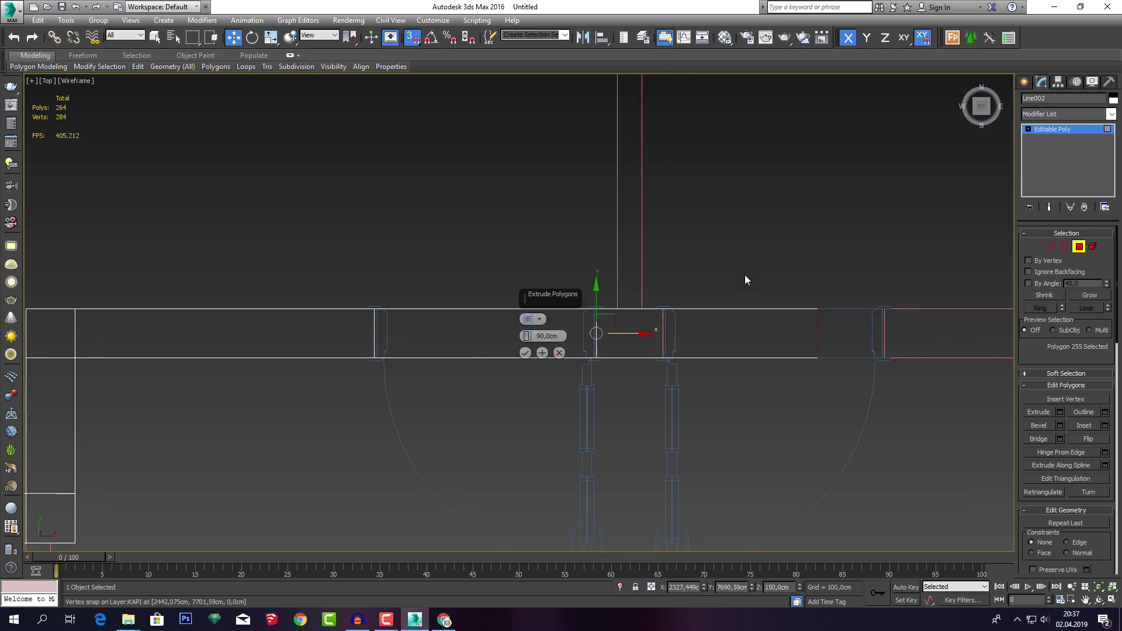
{"action": "left_click", "coordinate": [525, 353]}
{"action": "left_click_drag", "start_coordinate": [817, 333], "coordinate": [618, 310]}
{"action": "left_click", "coordinate": [1059, 412]}
{"action": "middle_click_drag", "start_coordinate": [794, 342], "coordinate": [746, 350]}
{"action": "left_click", "coordinate": [525, 353]}
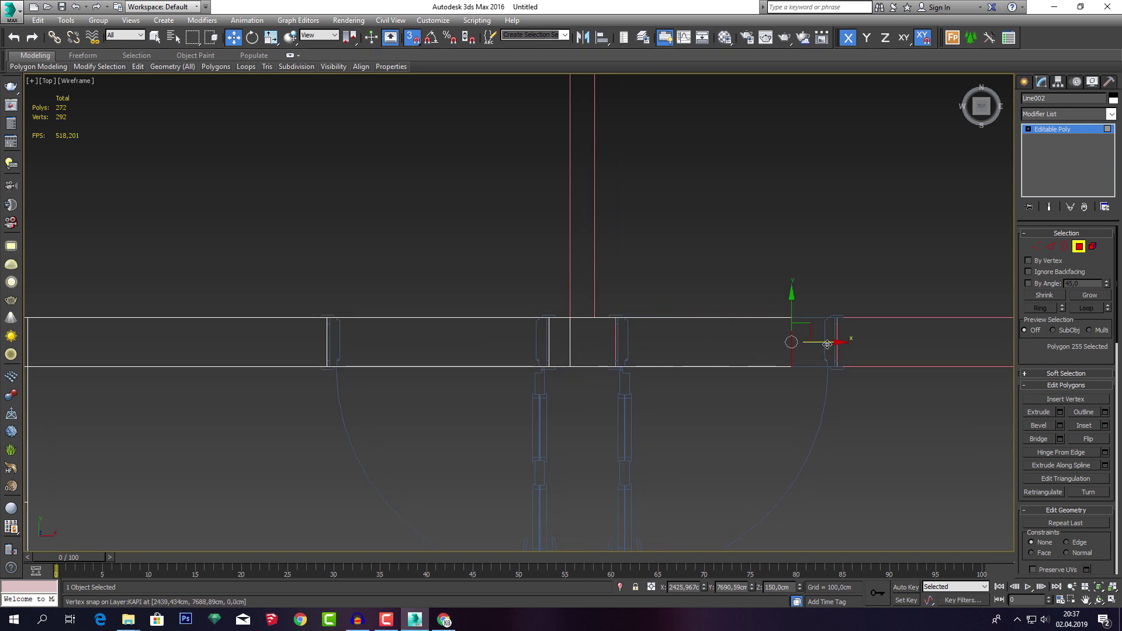
{"action": "left_click_drag", "start_coordinate": [793, 347], "coordinate": [594, 318]}
{"action": "middle_click_drag", "start_coordinate": [684, 348], "coordinate": [614, 344]}
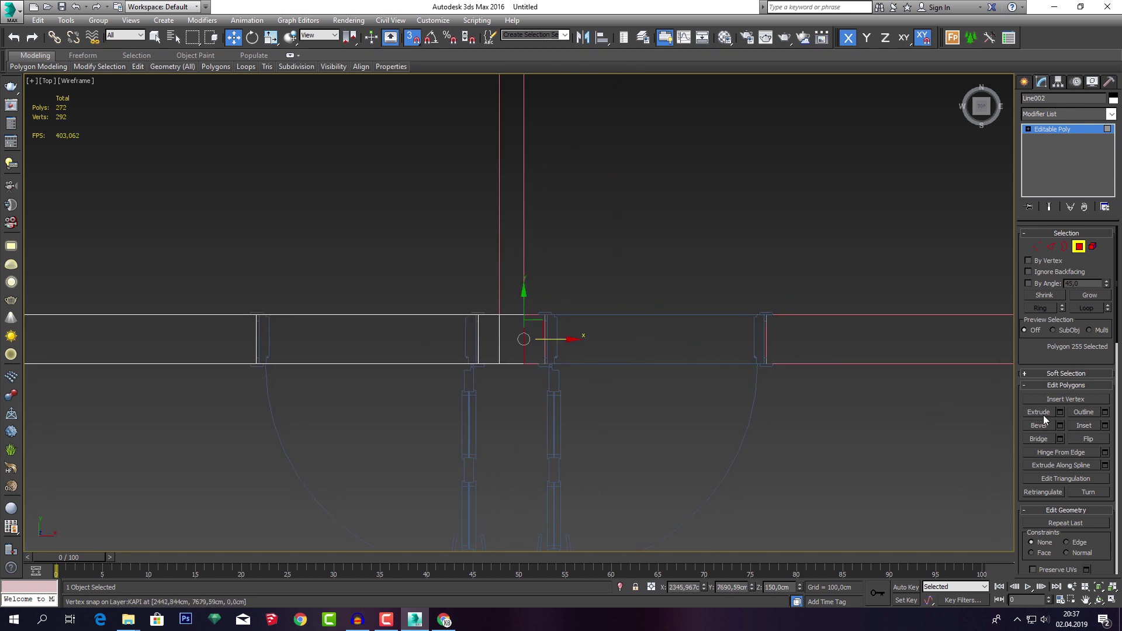
{"action": "left_click", "coordinate": [1059, 412]}
{"action": "left_click", "coordinate": [526, 353]}
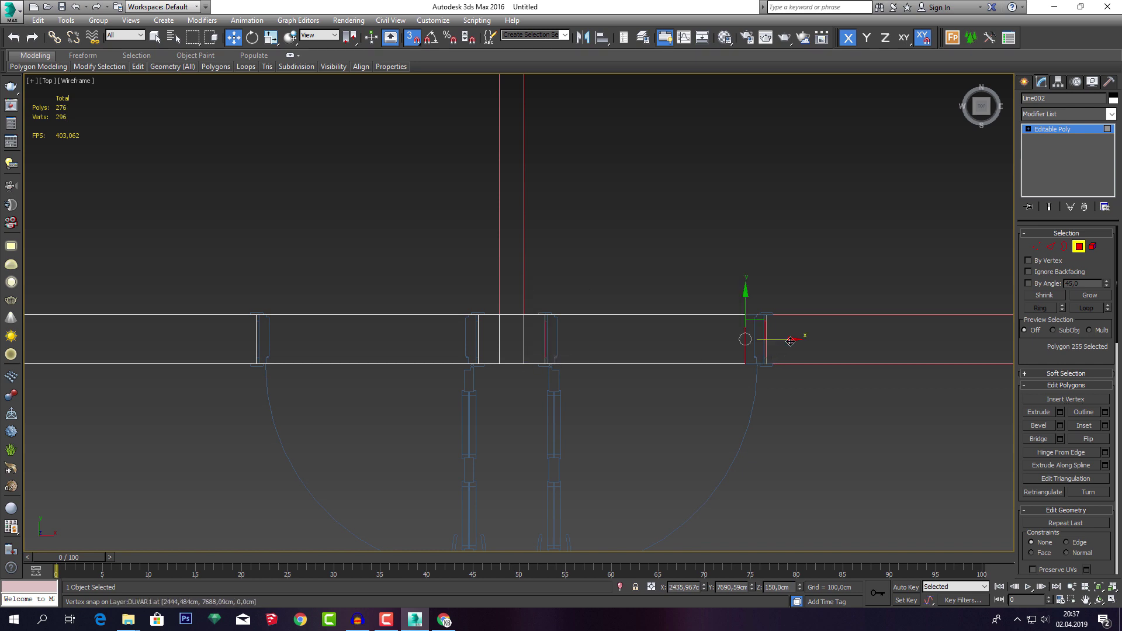
{"action": "left_click_drag", "start_coordinate": [790, 341], "coordinate": [542, 329]}
{"action": "left_click_drag", "start_coordinate": [541, 328], "coordinate": [541, 328]}
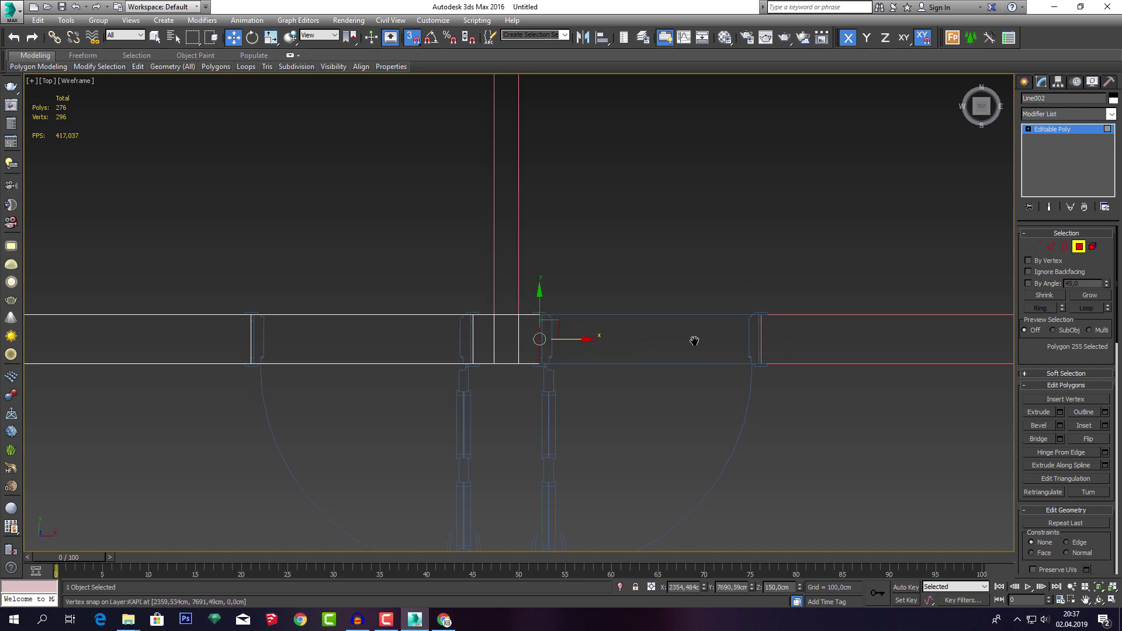
Extrude the wall end twice more past the door toward the next corner.
{"action": "middle_click_drag", "start_coordinate": [692, 338], "coordinate": [565, 335]}
{"action": "left_click", "coordinate": [1060, 412]}
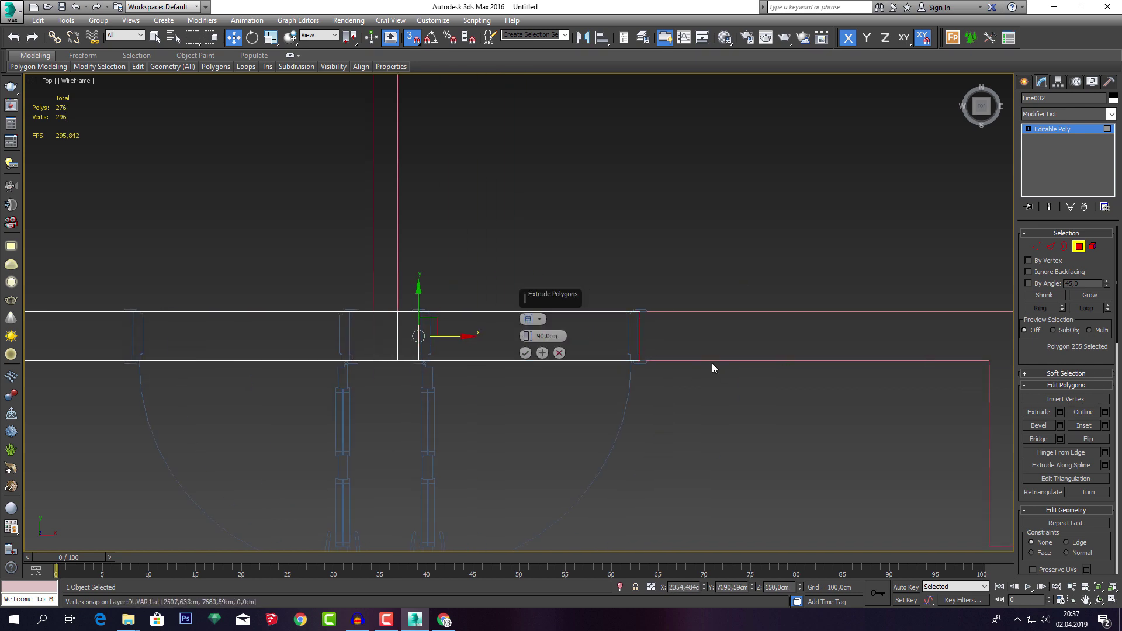
{"action": "left_click", "coordinate": [524, 353]}
{"action": "middle_click_drag", "start_coordinate": [701, 347], "coordinate": [663, 355]}
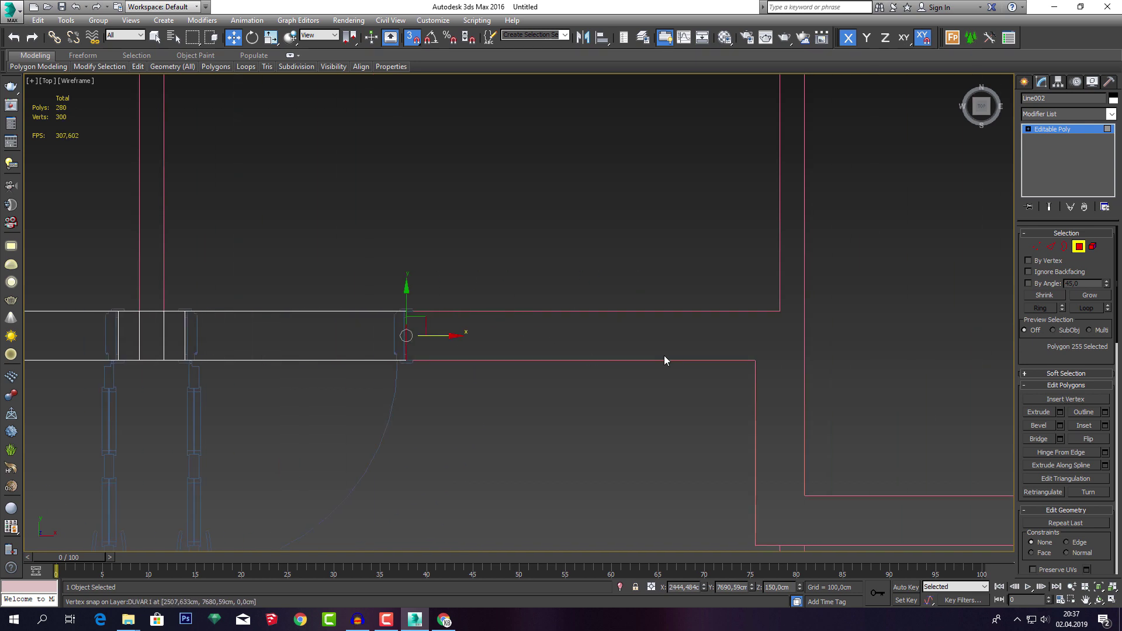
{"action": "scroll", "coordinate": [663, 355], "scroll_direction": "down", "scroll_amount": 2}
{"action": "left_click", "coordinate": [1060, 412]}
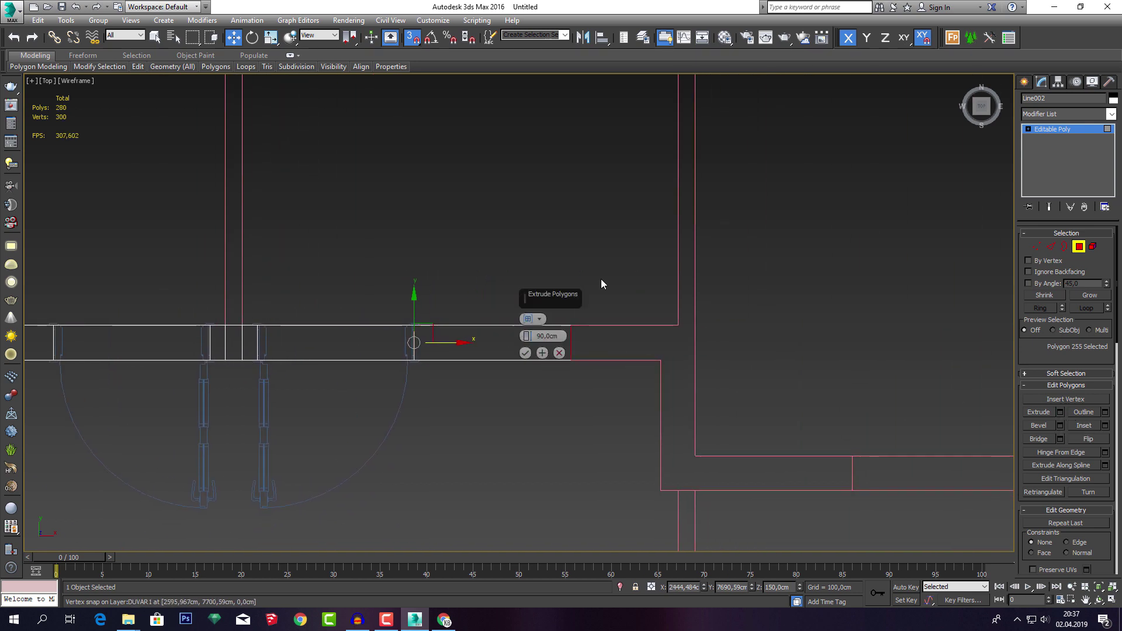
{"action": "left_click", "coordinate": [524, 353]}
{"action": "scroll", "coordinate": [550, 317], "scroll_direction": "down", "scroll_amount": 2}
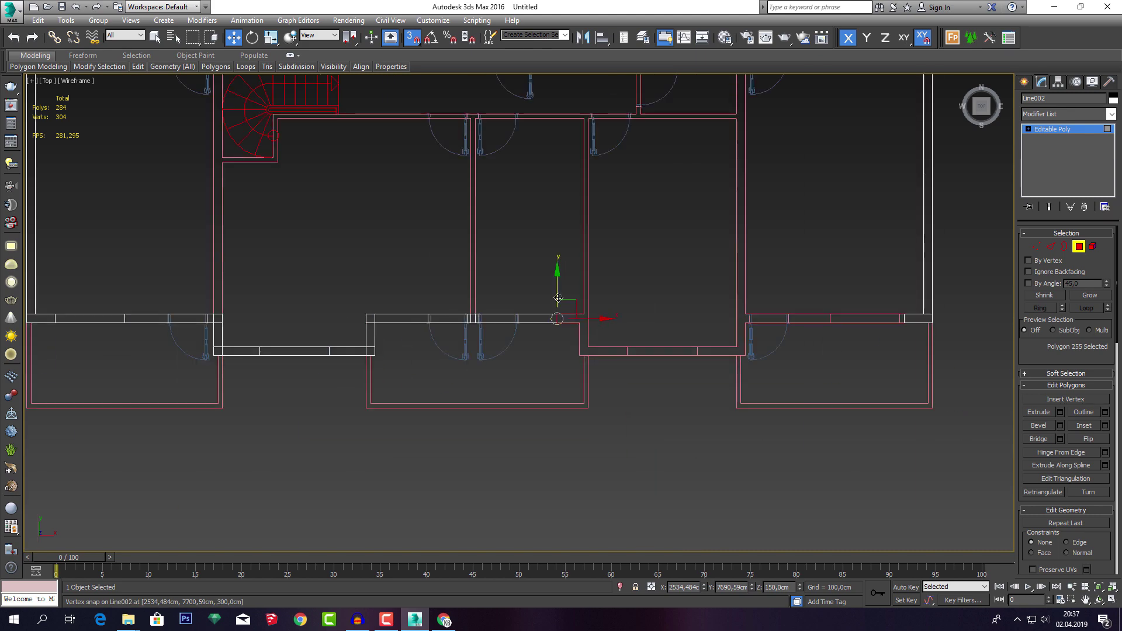
{"action": "scroll", "coordinate": [549, 318], "scroll_direction": "down", "scroll_amount": 2}
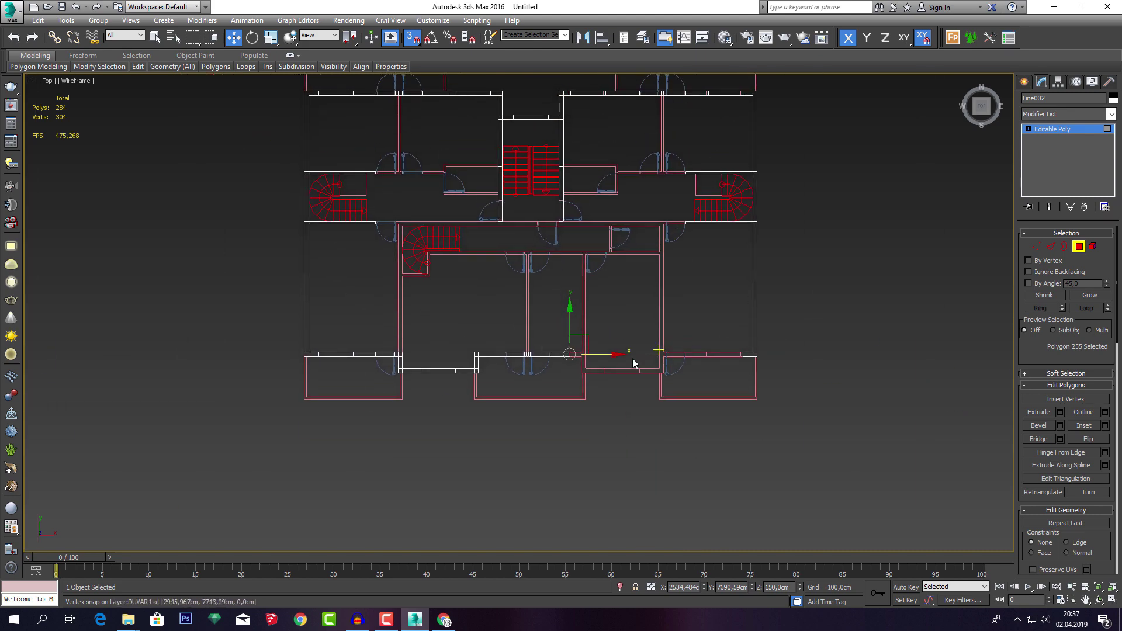
Snap the horizontal wall end onto the red vertical wall corner with vertex snap.
{"action": "scroll", "coordinate": [631, 358], "scroll_direction": "up", "scroll_amount": 2}
{"action": "scroll", "coordinate": [613, 357], "scroll_direction": "up", "scroll_amount": 2}
{"action": "scroll", "coordinate": [612, 356], "scroll_direction": "up", "scroll_amount": 3}
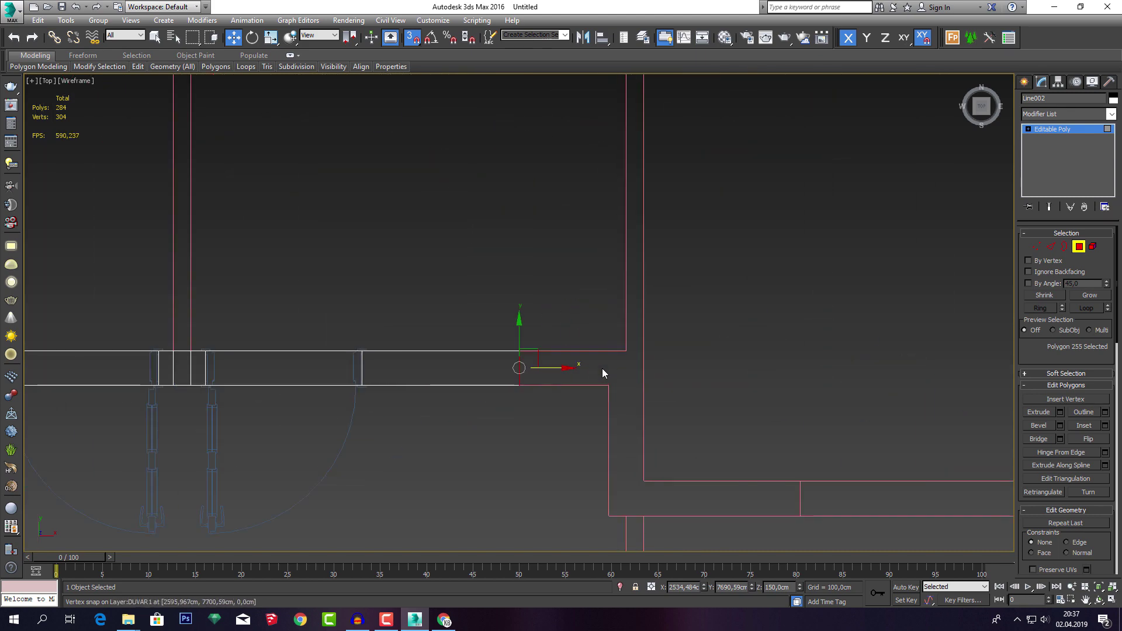
{"action": "left_click_drag", "start_coordinate": [560, 368], "coordinate": [610, 371]}
{"action": "middle_click_drag", "start_coordinate": [664, 376], "coordinate": [603, 360]}
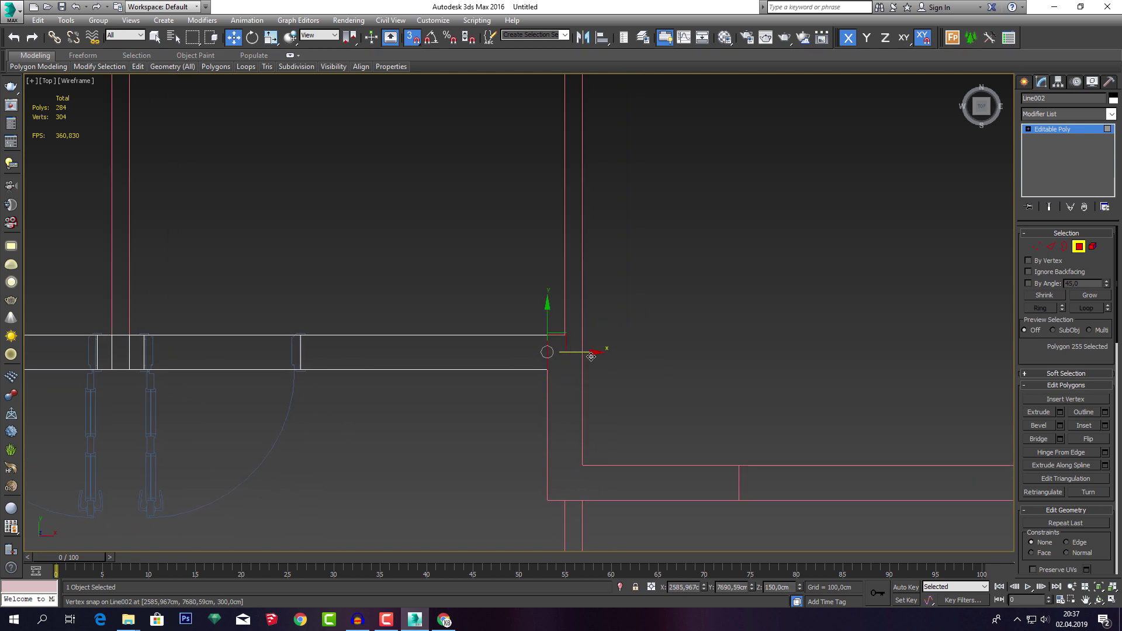
Extrude the end polygon 90 cm twice and snap it back to the plan vertex.
{"action": "left_click", "coordinate": [1060, 412]}
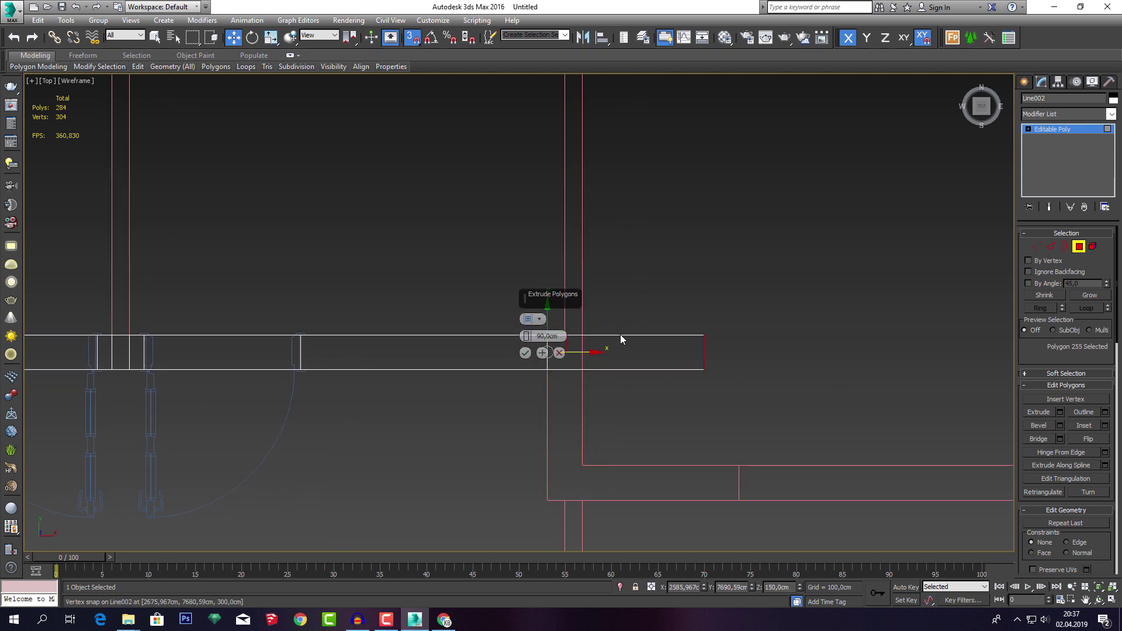
{"action": "left_click", "coordinate": [526, 353]}
{"action": "mouse_move", "coordinate": [581, 351]}
{"action": "left_mouse_down"}
{"action": "mouse_move", "coordinate": [737, 352]}
{"action": "mouse_move", "coordinate": [564, 352]}
{"action": "left_mouse_up"}
{"action": "left_click", "coordinate": [1060, 412]}
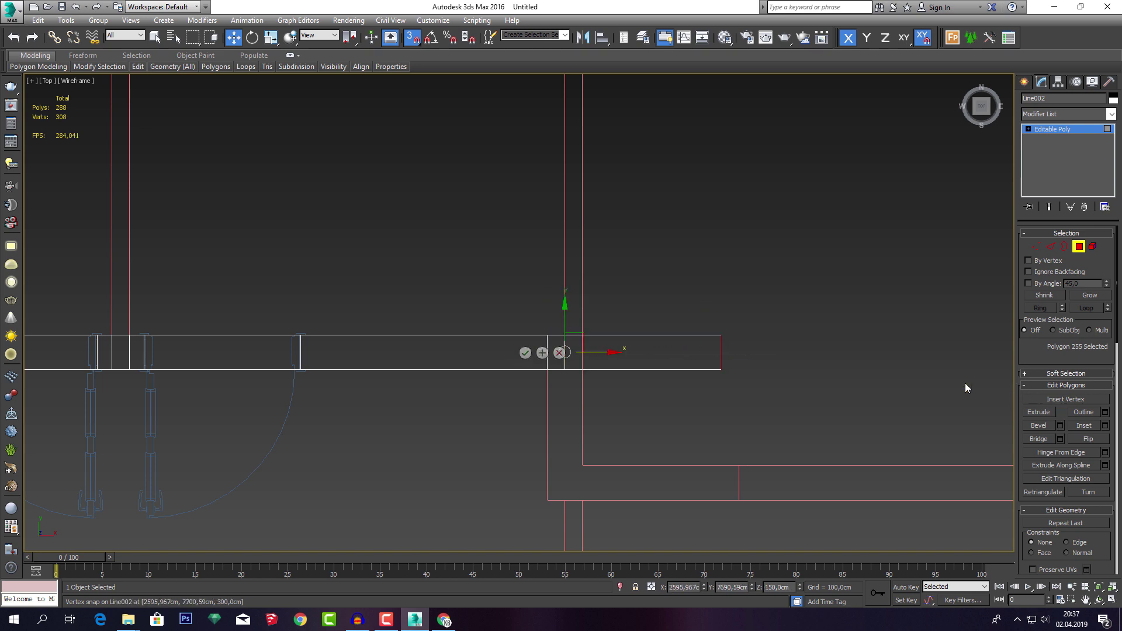
{"action": "left_click", "coordinate": [527, 352]}
{"action": "left_click_drag", "start_coordinate": [759, 350], "coordinate": [581, 310]}
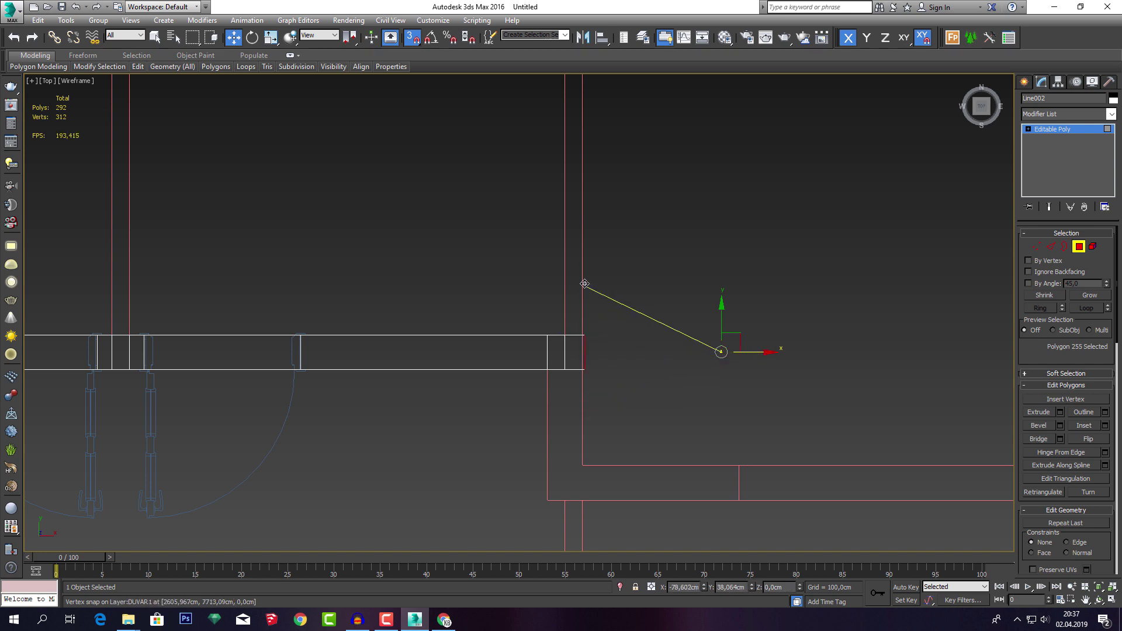
{"action": "left_click_drag", "start_coordinate": [581, 311], "coordinate": [586, 462]}
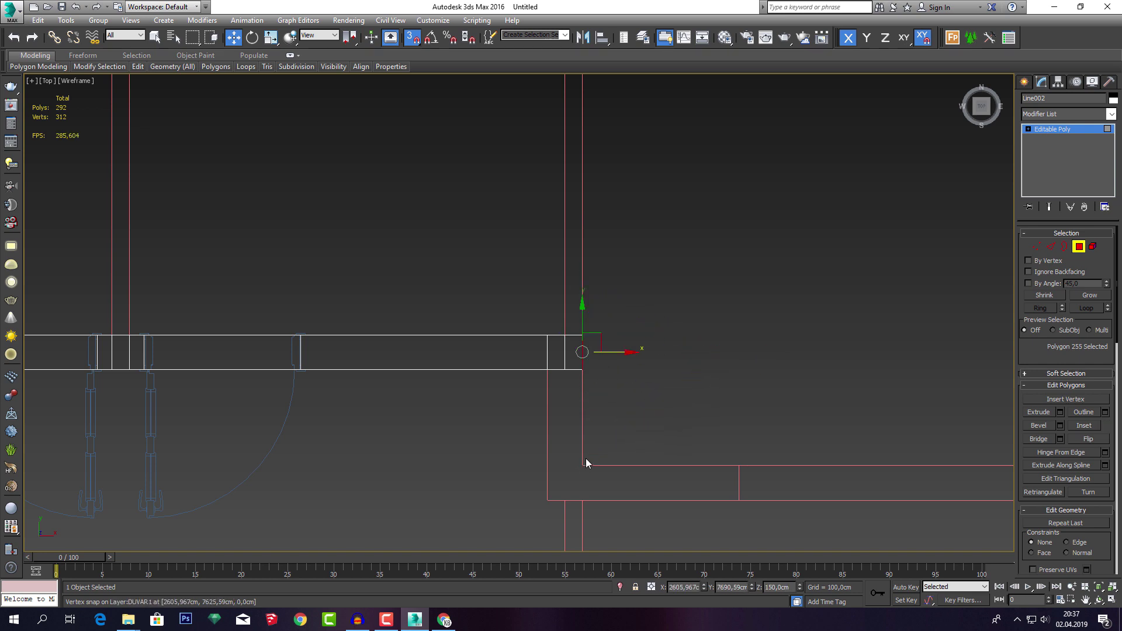
In perspective, select the wider wall end face plus the thin sliver face.
{"action": "mouse_move", "coordinate": [592, 383]}
{"action": "middle_mouse_down"}
{"action": "mouse_move", "coordinate": [608, 376]}
{"action": "mouse_move", "coordinate": [541, 263]}
{"action": "middle_mouse_up"}
{"action": "key", "text": "p"}
{"action": "left_click", "coordinate": [530, 217]}
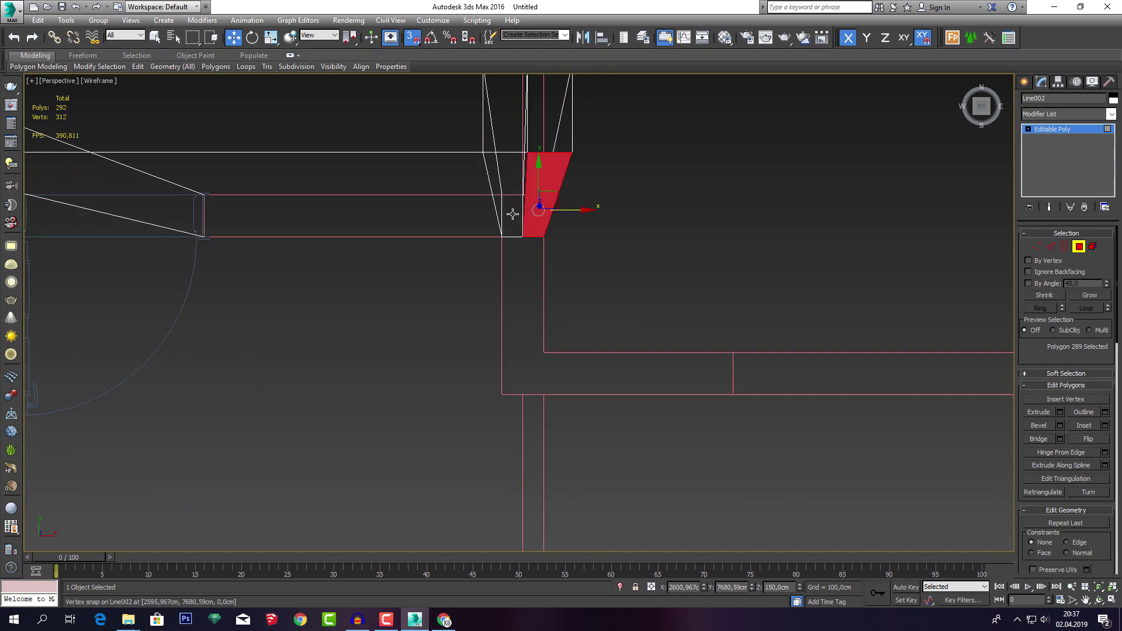
{"action": "left_click", "coordinate": [513, 214], "text": "ctrl"}
Extrude the two end faces downward and align them to the plan wall edge.
{"action": "key", "text": "t"}
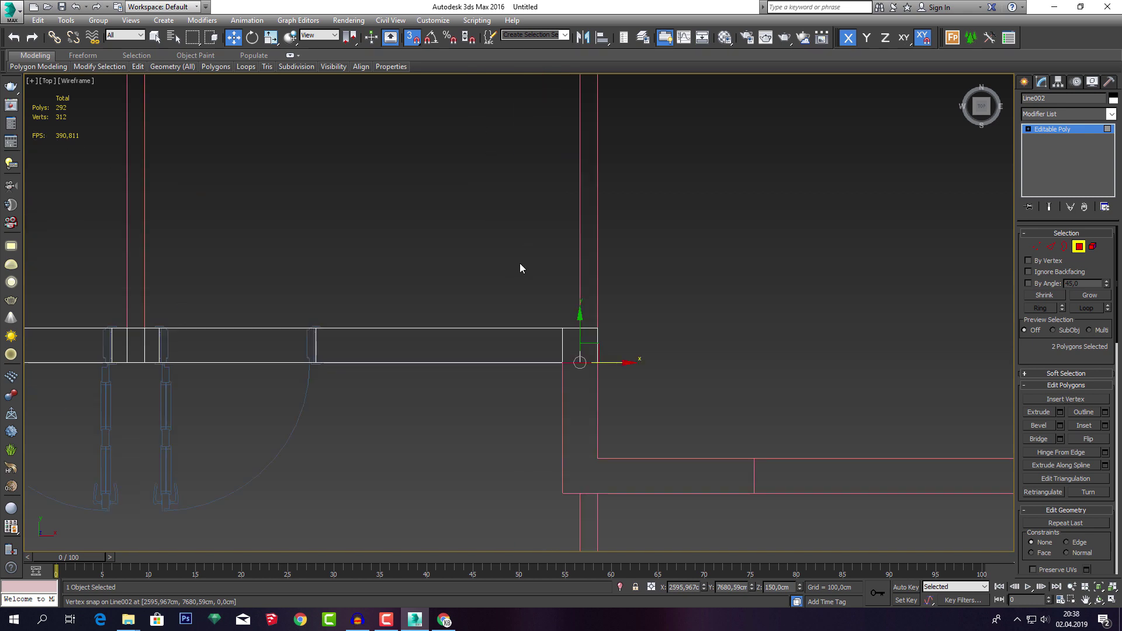
{"action": "middle_click_drag", "start_coordinate": [520, 268], "coordinate": [435, 219]}
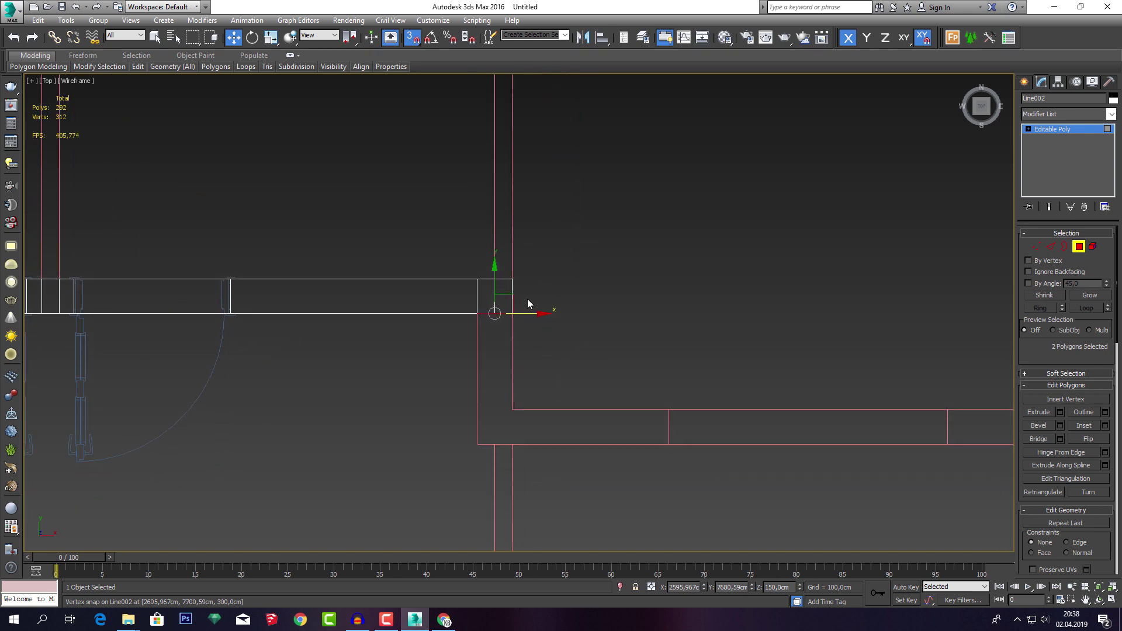
{"action": "left_click", "coordinate": [1060, 412]}
{"action": "left_click", "coordinate": [526, 354]}
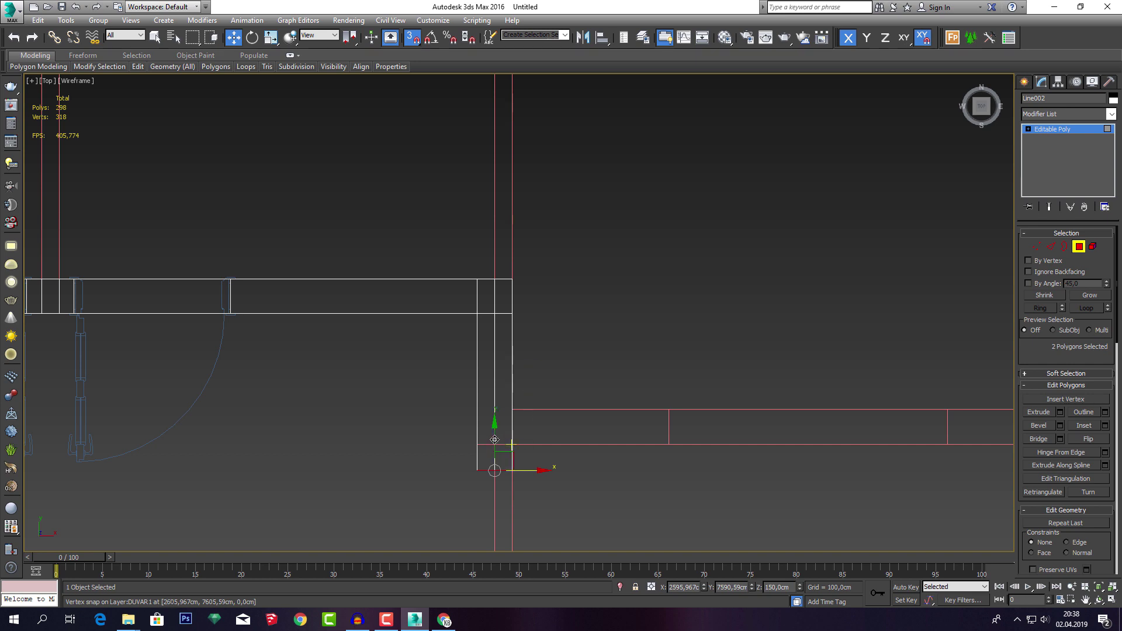
{"action": "left_click_drag", "start_coordinate": [494, 439], "coordinate": [495, 409]}
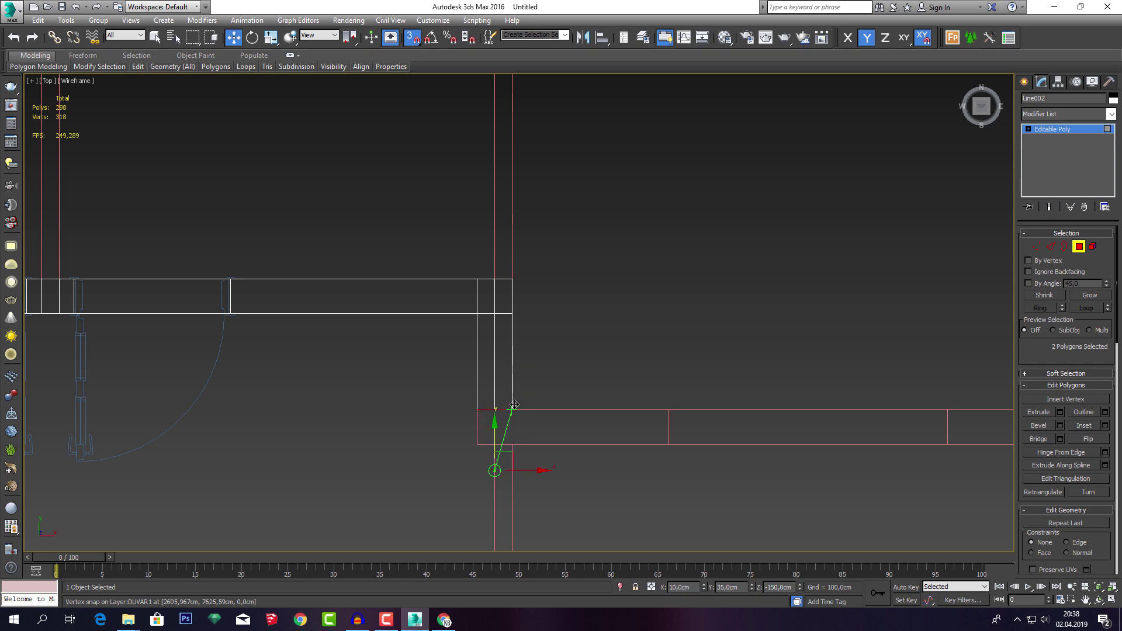
Extrude the end faces down again and snap them to the lower wall edge.
{"action": "left_click", "coordinate": [1060, 413]}
{"action": "left_click", "coordinate": [526, 353]}
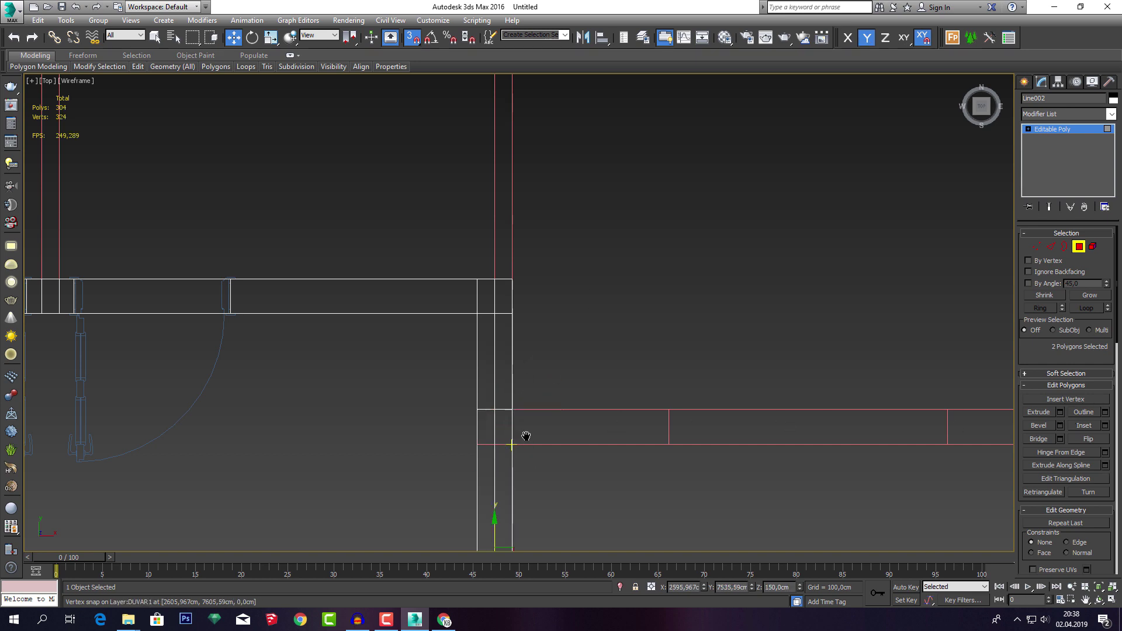
{"action": "middle_click_drag", "start_coordinate": [525, 439], "coordinate": [526, 379]}
{"action": "left_click_drag", "start_coordinate": [494, 507], "coordinate": [665, 386]}
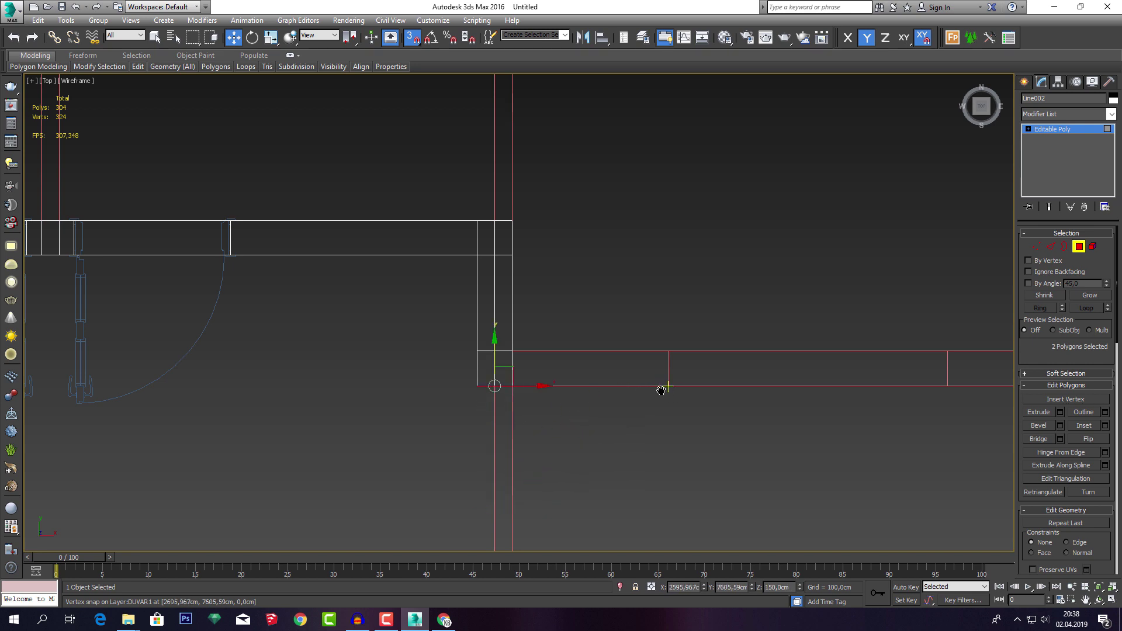
{"action": "middle_click_drag", "start_coordinate": [664, 388], "coordinate": [465, 368]}
Select polygon 302 facing along the lower wall and extrude it rightwards.
{"action": "left_click", "coordinate": [409, 379]}
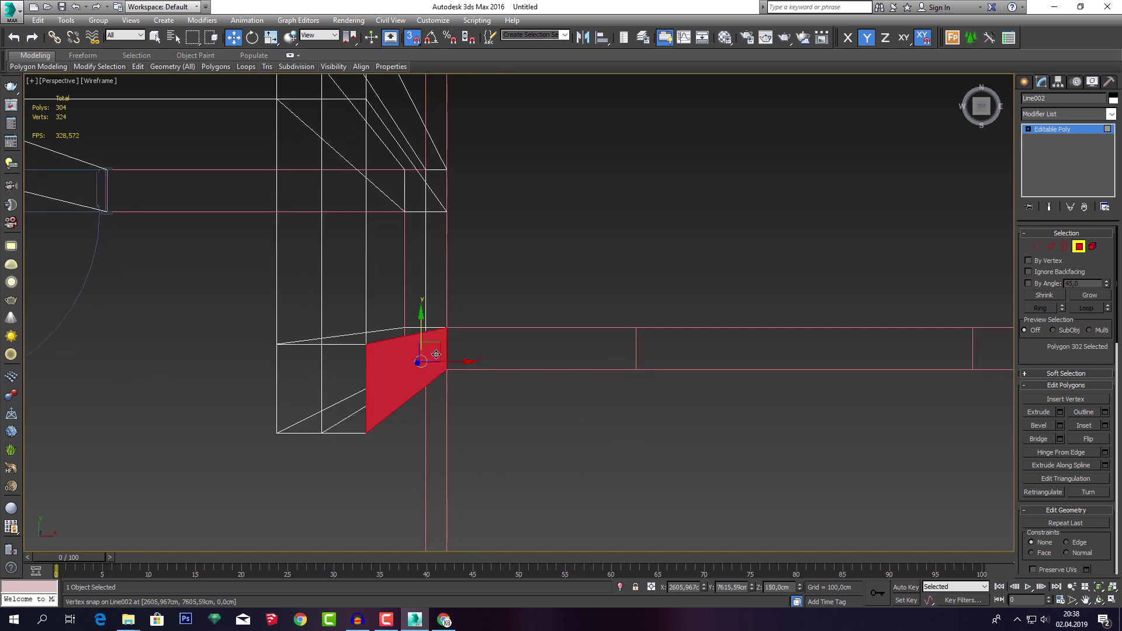
{"action": "key", "text": "t"}
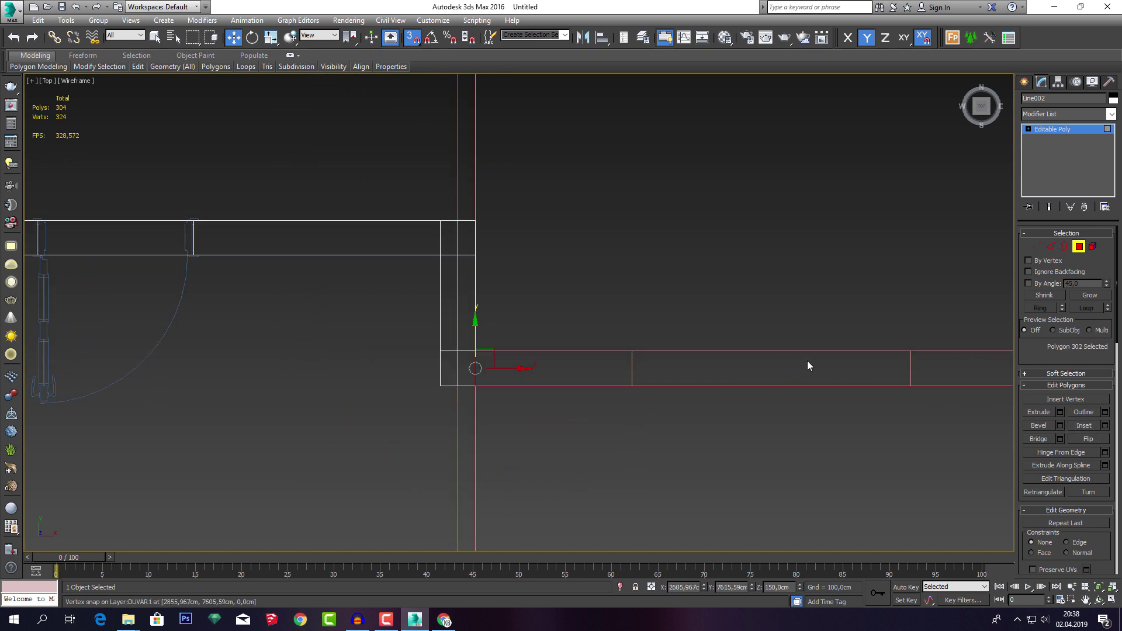
{"action": "middle_click_drag", "start_coordinate": [805, 363], "coordinate": [683, 362]}
{"action": "left_click", "coordinate": [1061, 415]}
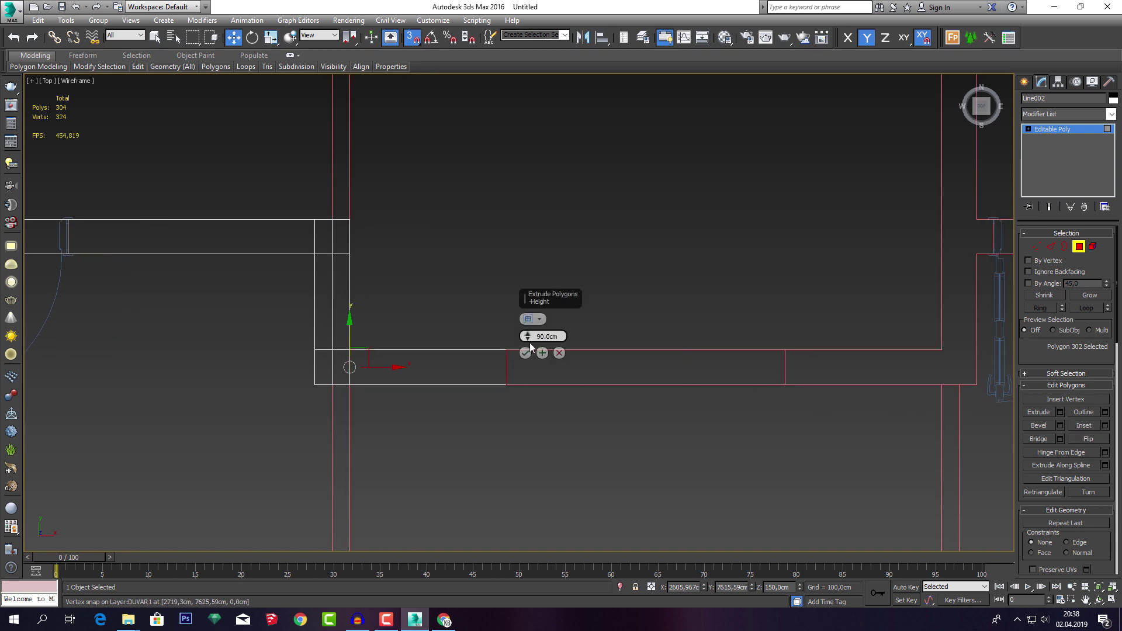
{"action": "left_click", "coordinate": [528, 354]}
{"action": "middle_click_drag", "start_coordinate": [634, 384], "coordinate": [565, 383]}
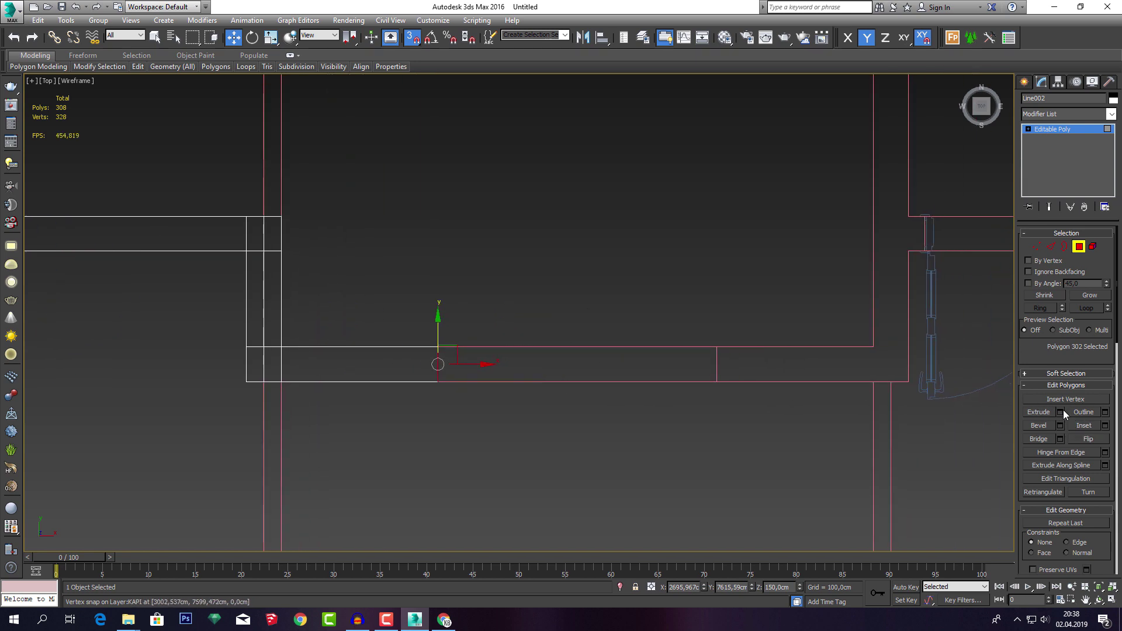
Extrude the end face again and snap it right onto a plan vertex.
{"action": "left_click", "coordinate": [1062, 412]}
{"action": "left_click", "coordinate": [528, 353]}
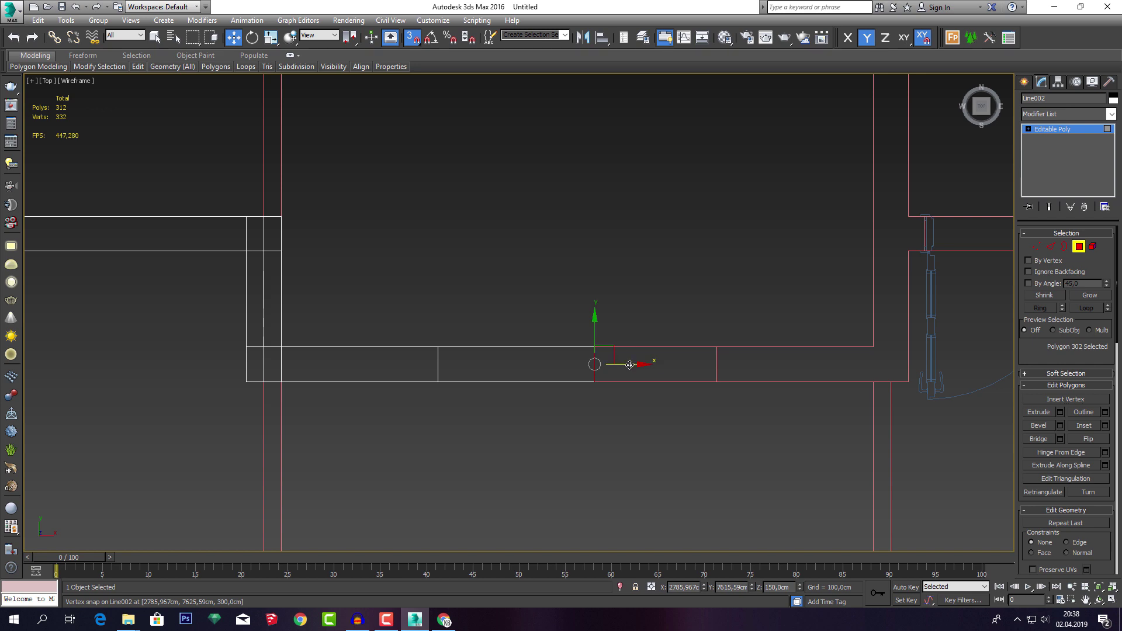
{"action": "left_click_drag", "start_coordinate": [629, 365], "coordinate": [716, 348]}
{"action": "middle_click_drag", "start_coordinate": [736, 362], "coordinate": [501, 363]}
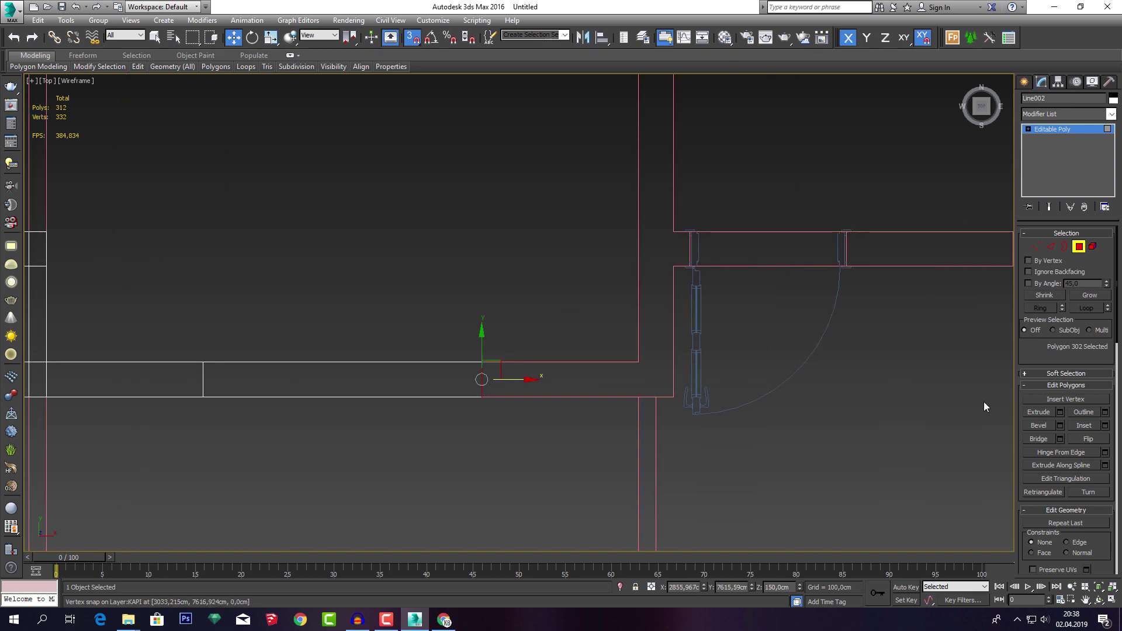
Extrude polygon 302 once more, pushing it right toward the door opening.
{"action": "left_click", "coordinate": [1061, 412]}
{"action": "left_click", "coordinate": [528, 353]}
{"action": "mouse_move", "coordinate": [535, 380]}
{"action": "left_mouse_down"}
{"action": "mouse_move", "coordinate": [692, 386]}
{"action": "mouse_move", "coordinate": [635, 350]}
{"action": "left_mouse_up"}
{"action": "middle_click_drag", "start_coordinate": [634, 350], "coordinate": [539, 351]}
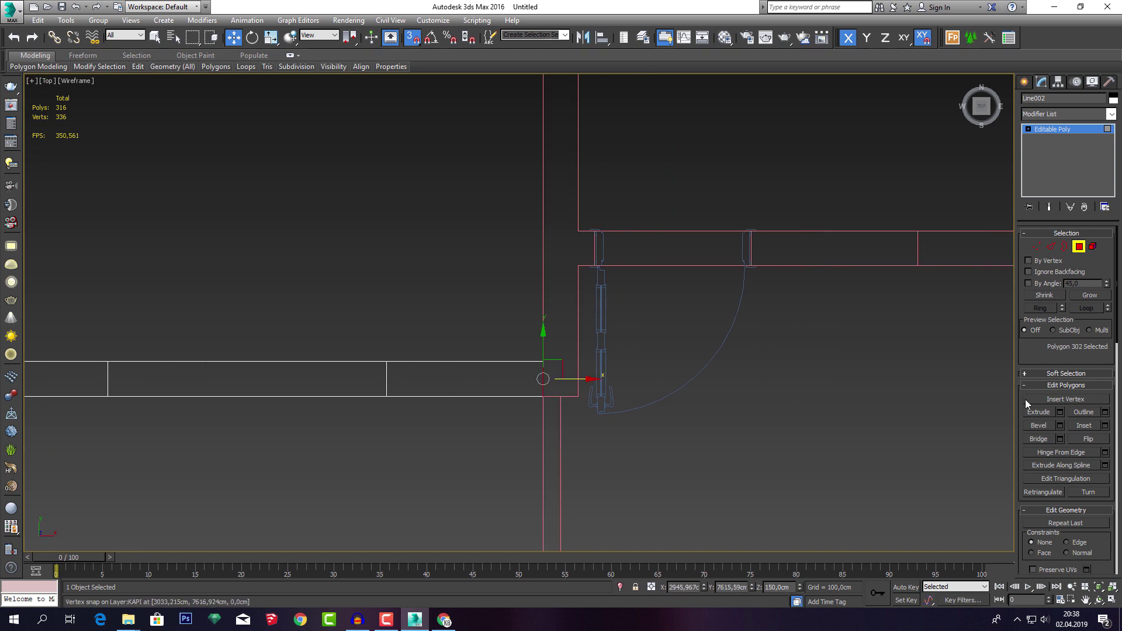
Extrude the wall end again and snap it back to the door jamb vertex.
{"action": "left_click", "coordinate": [1055, 412]}
{"action": "left_click", "coordinate": [1059, 412]}
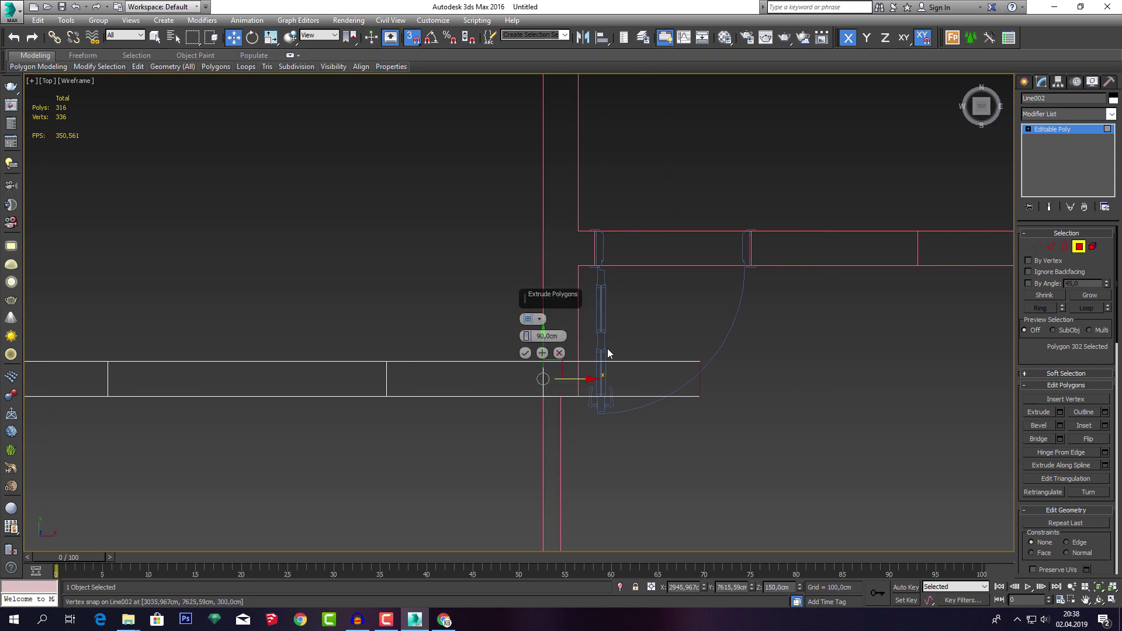
{"action": "left_click", "coordinate": [530, 354]}
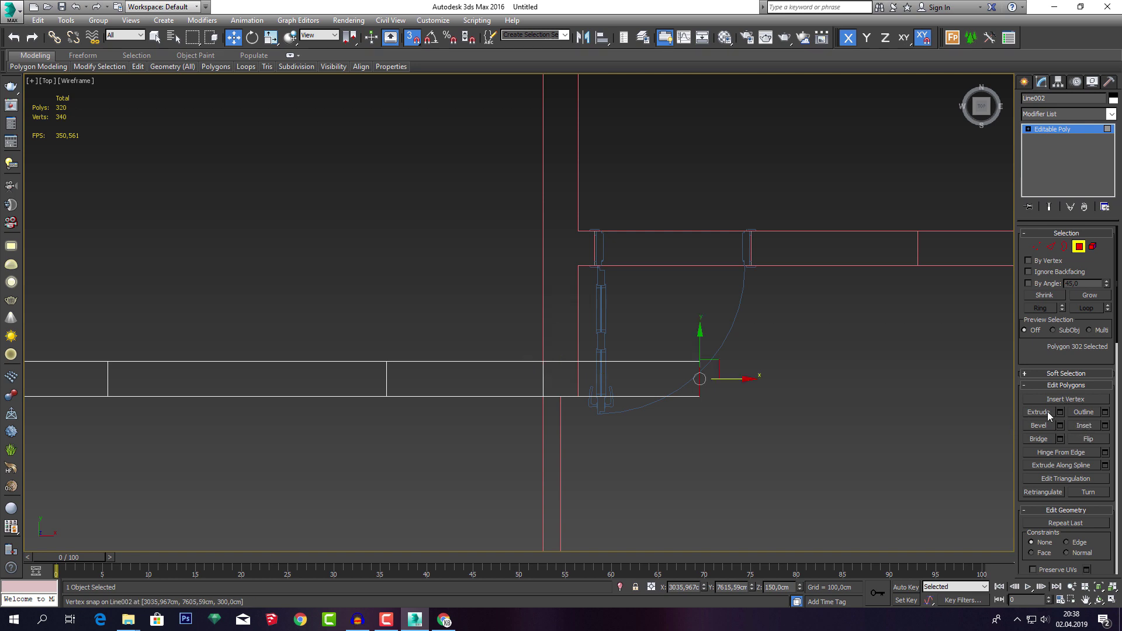
{"action": "left_click_drag", "start_coordinate": [729, 380], "coordinate": [579, 269]}
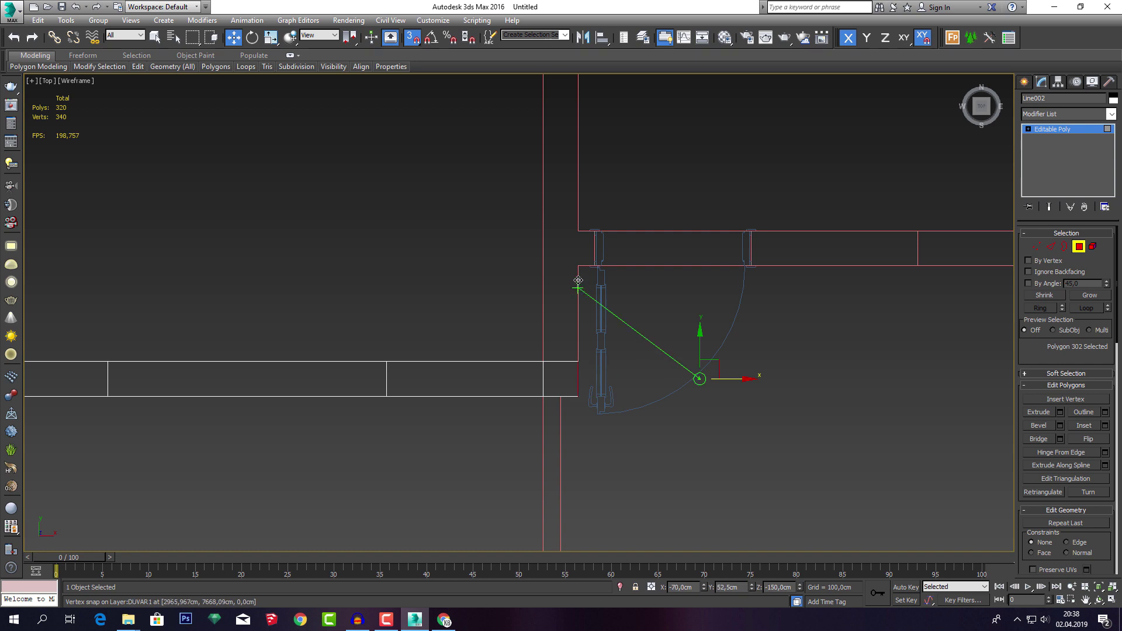
{"action": "middle_click_drag", "start_coordinate": [639, 325], "coordinate": [640, 331]}
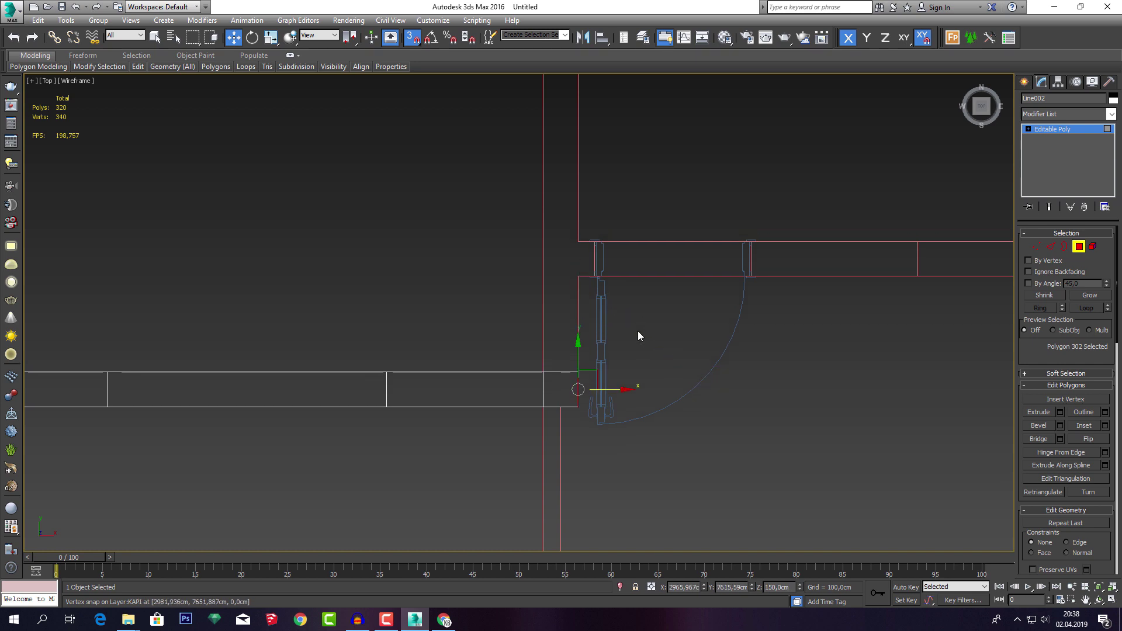
{"action": "key", "text": "p"}
Select side polygon 317 beside the door, extrude it upward and snap to the wall edge.
{"action": "left_click", "coordinate": [590, 400]}
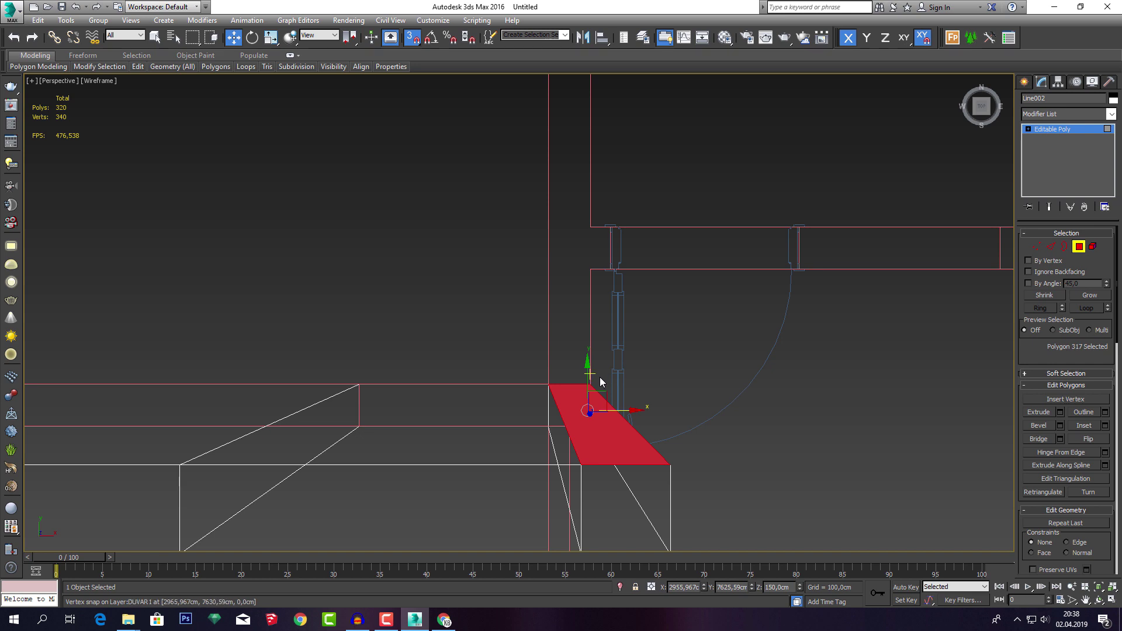
{"action": "key", "text": "t"}
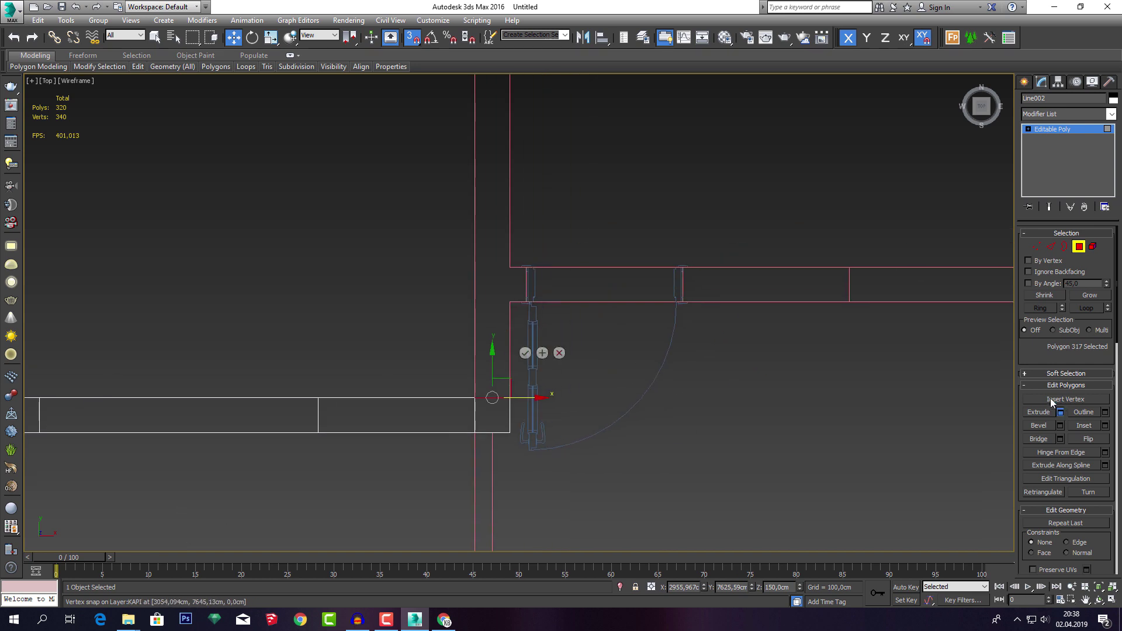
{"action": "left_click", "coordinate": [524, 352]}
{"action": "mouse_move", "coordinate": [503, 430]}
{"action": "left_mouse_down"}
{"action": "mouse_move", "coordinate": [502, 271]}
{"action": "mouse_move", "coordinate": [506, 302]}
{"action": "left_mouse_up"}
{"action": "middle_click_drag", "start_coordinate": [617, 293], "coordinate": [612, 313]}
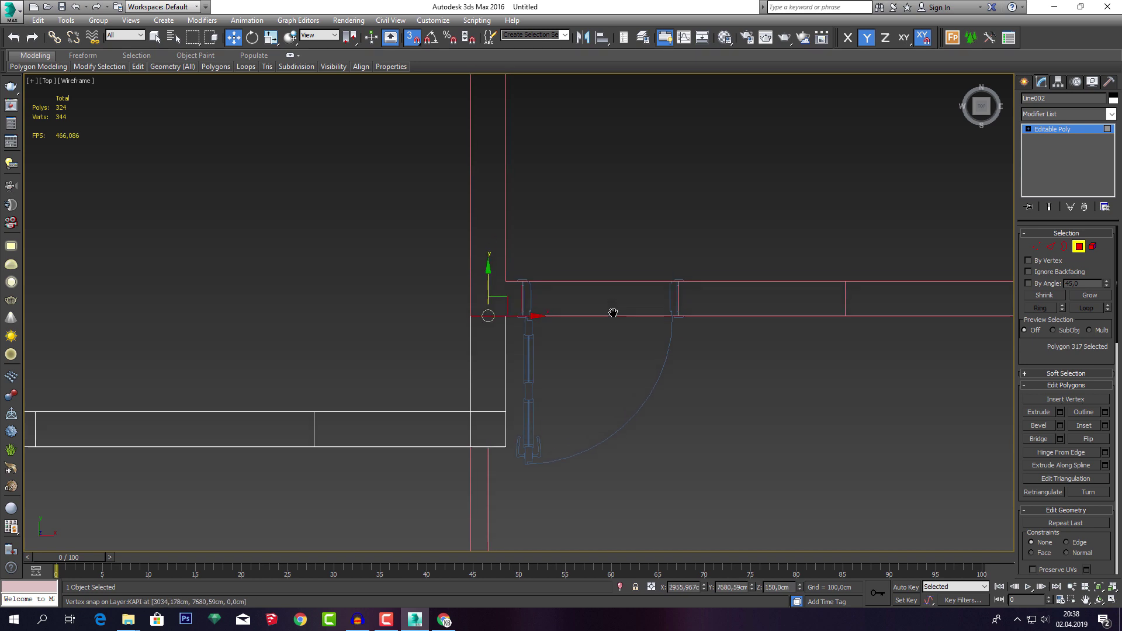
Extrude the side face up to the upper wall and select its end face.
{"action": "left_click", "coordinate": [1061, 412]}
{"action": "left_click", "coordinate": [526, 354]}
{"action": "mouse_move", "coordinate": [487, 297]}
{"action": "left_mouse_down"}
{"action": "mouse_move", "coordinate": [486, 141]}
{"action": "mouse_move", "coordinate": [508, 288]}
{"action": "left_mouse_up"}
{"action": "scroll", "coordinate": [511, 288], "scroll_direction": "down", "scroll_amount": 3}
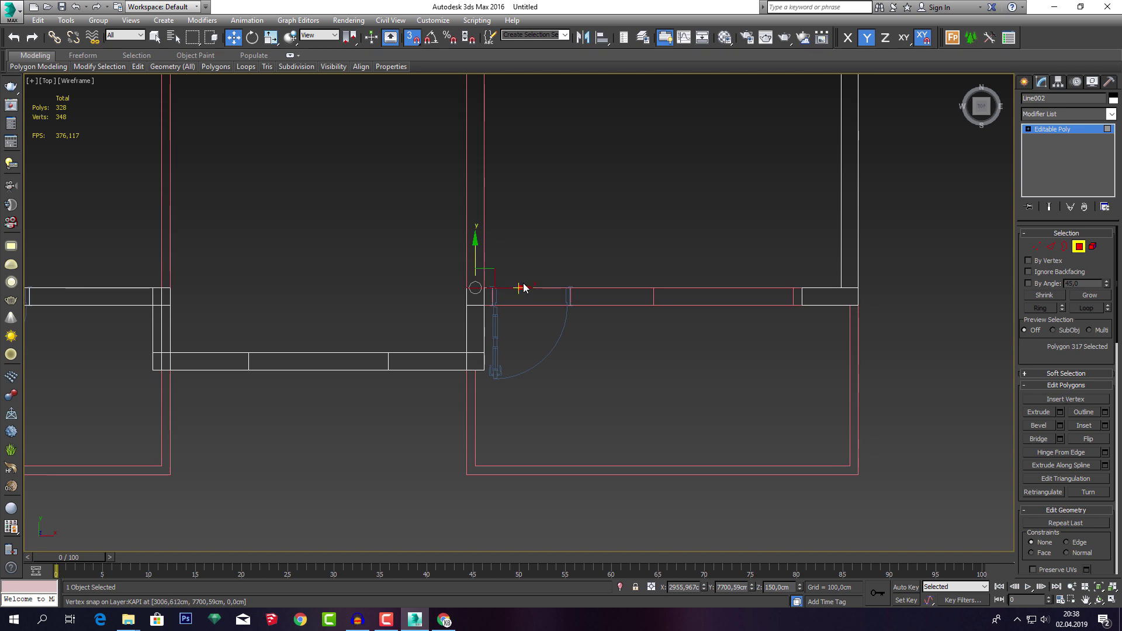
{"action": "key", "text": "p"}
{"action": "left_click", "coordinate": [452, 288]}
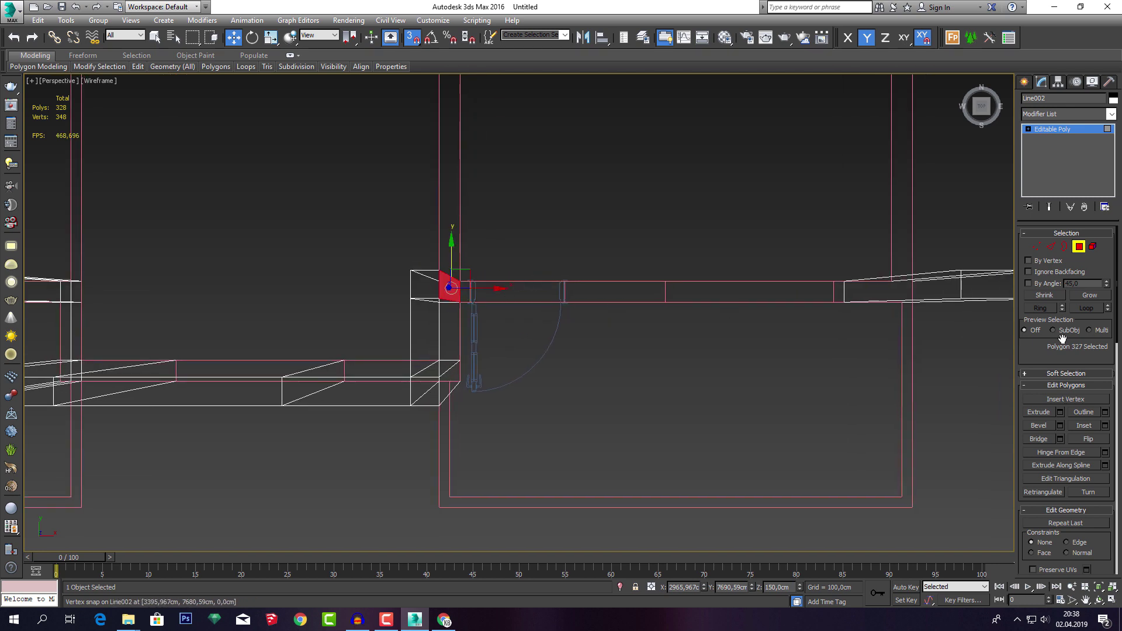
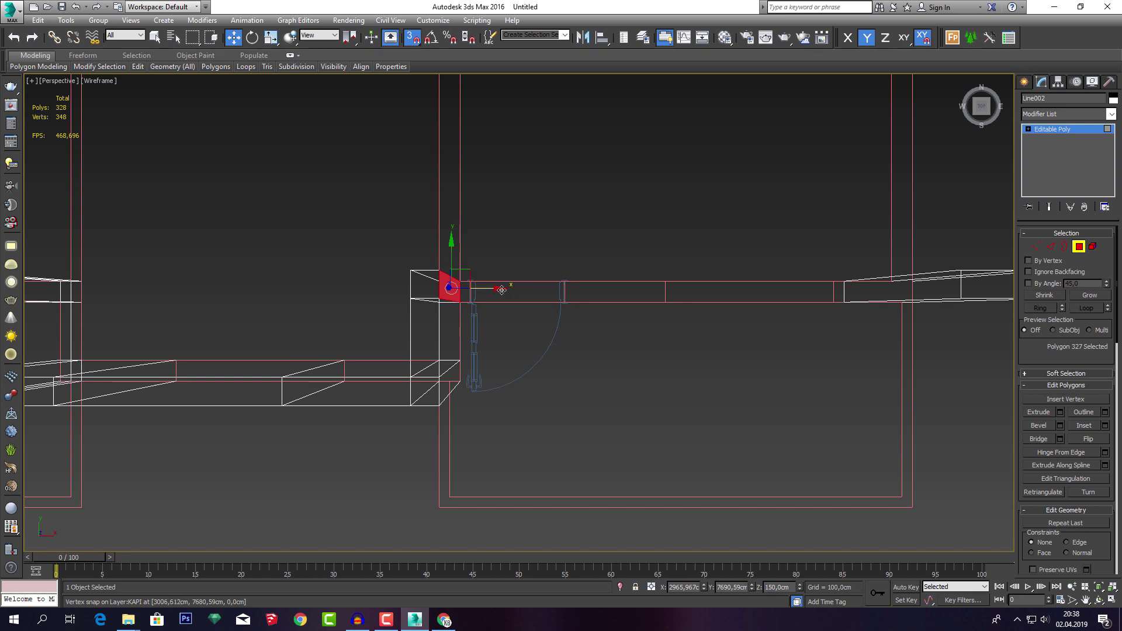
In Top view, extrude the wall end face 90 cm and snap it to the door corner.
{"action": "key", "text": "t"}
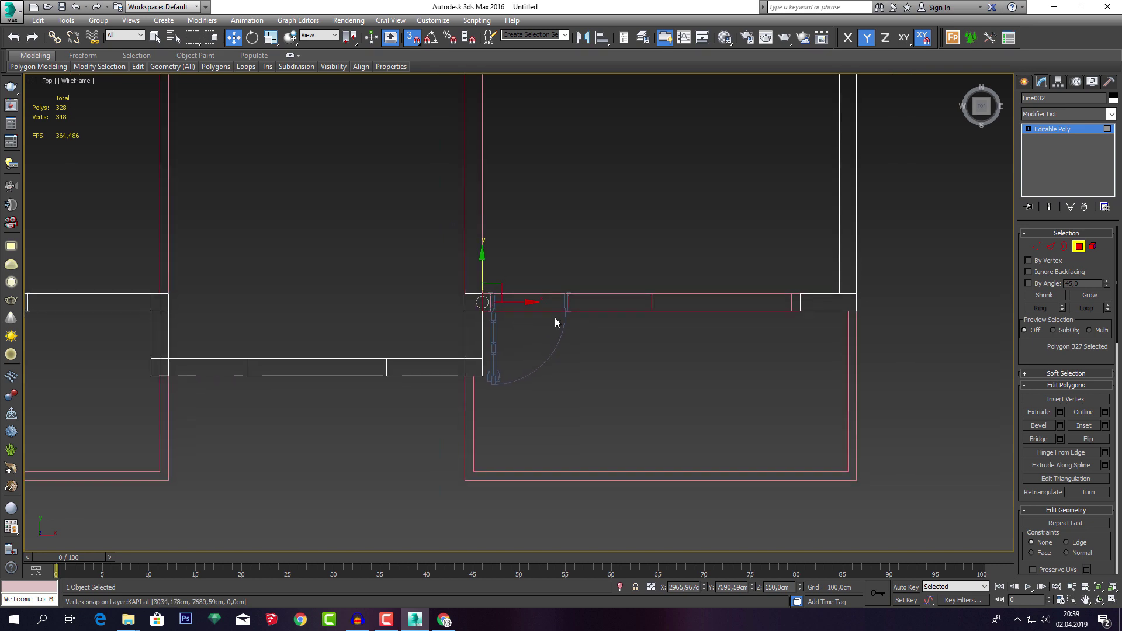
{"action": "left_click", "coordinate": [1060, 413]}
{"action": "left_click", "coordinate": [525, 353]}
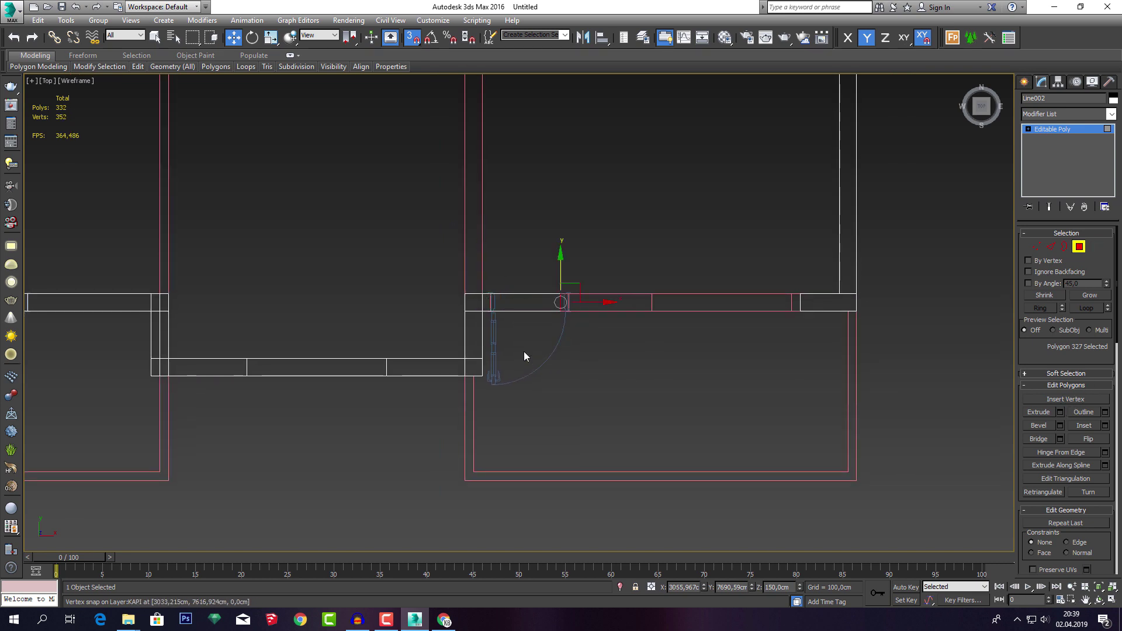
{"action": "scroll", "coordinate": [539, 321], "scroll_direction": "up", "scroll_amount": 2}
{"action": "scroll", "coordinate": [659, 331], "scroll_direction": "up", "scroll_amount": 2}
{"action": "left_click_drag", "start_coordinate": [649, 322], "coordinate": [479, 317]}
{"action": "middle_click_drag", "start_coordinate": [707, 360], "coordinate": [650, 357]}
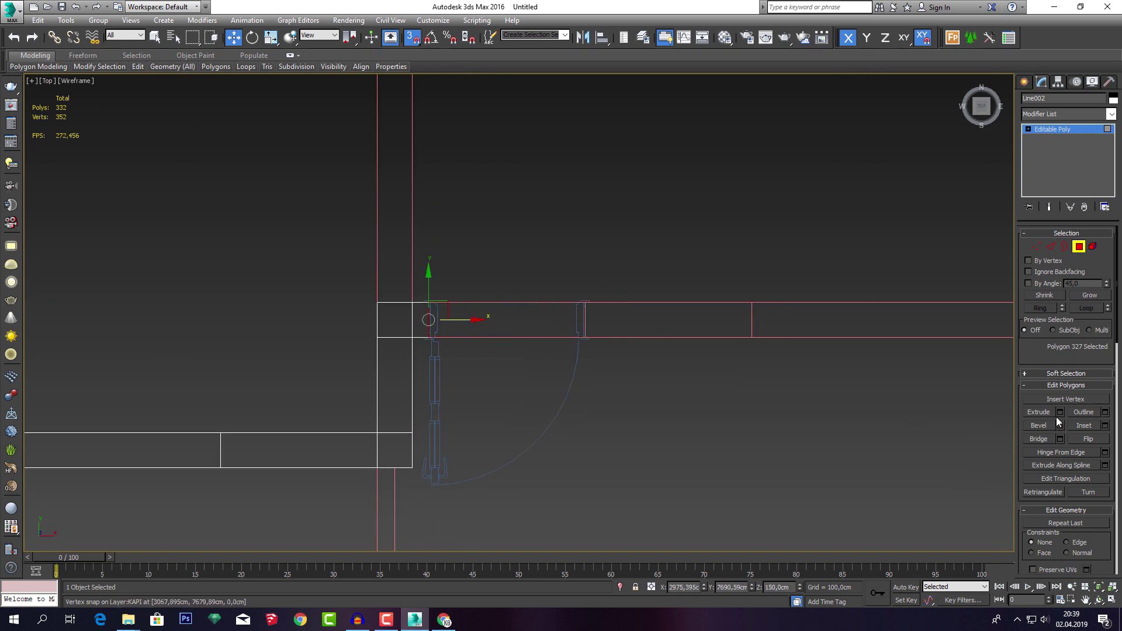
Extrude the end face again, snap it to the door jamb, and add another 90 cm extrusion.
{"action": "left_click", "coordinate": [525, 354]}
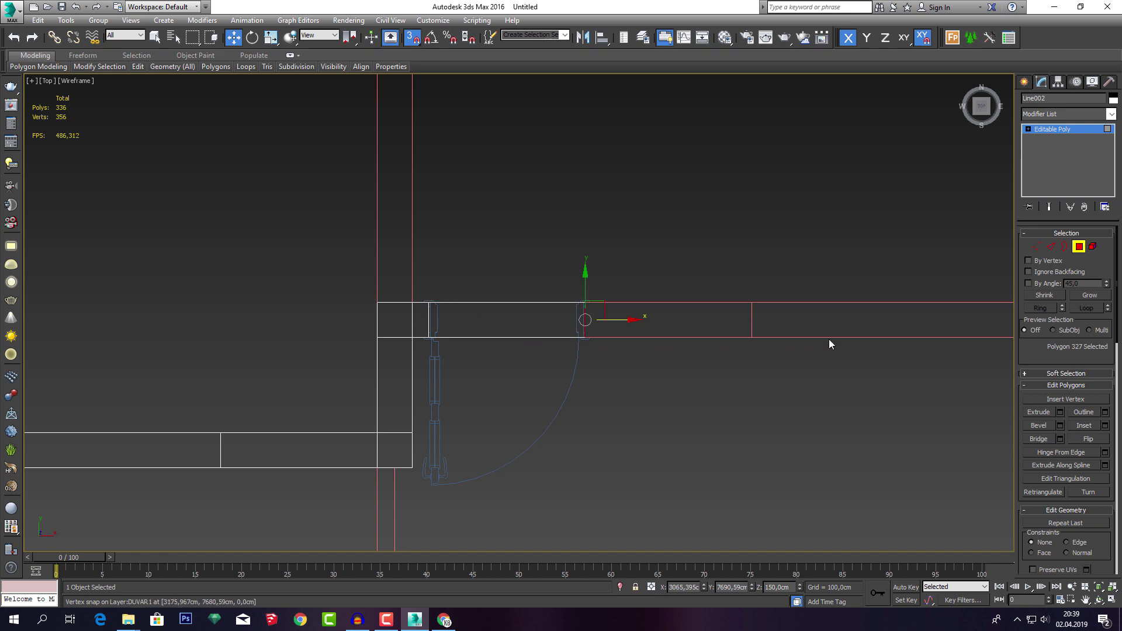
{"action": "middle_click_drag", "start_coordinate": [826, 343], "coordinate": [636, 348]}
{"action": "left_click", "coordinate": [1061, 412]}
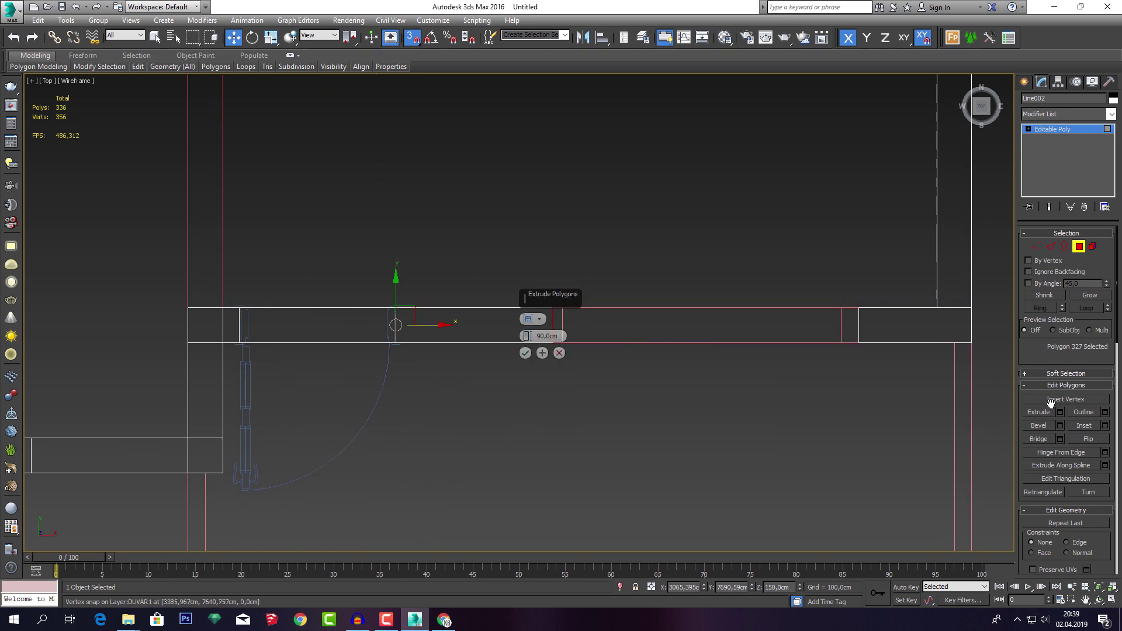
{"action": "left_click", "coordinate": [526, 353]}
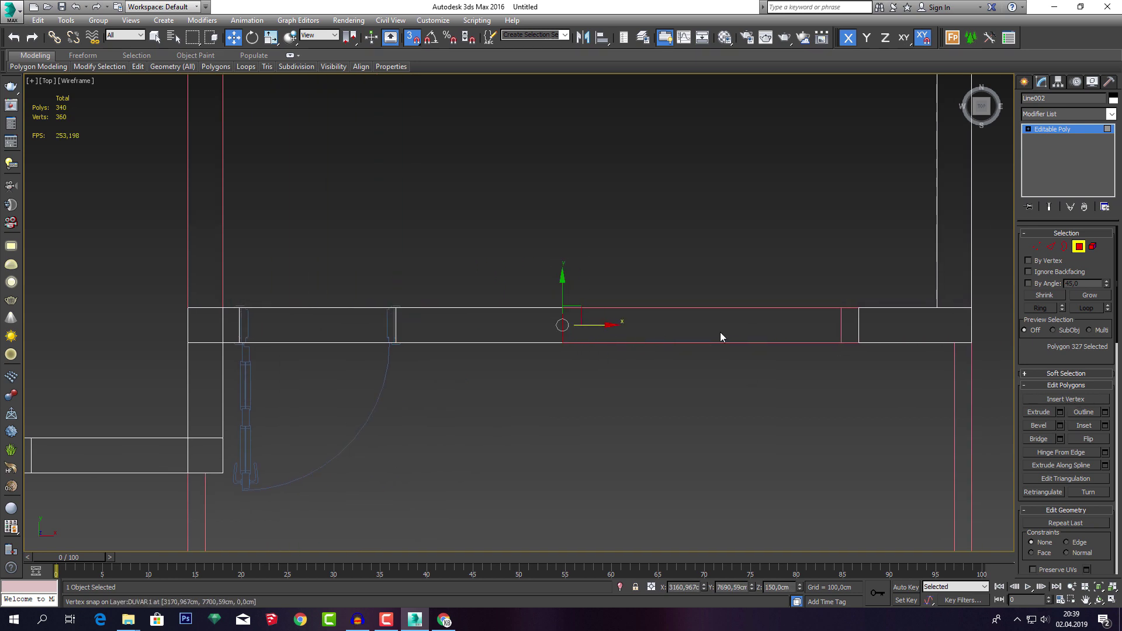
{"action": "middle_click_drag", "start_coordinate": [720, 336], "coordinate": [592, 340]}
Extrude a further 90 cm and place the end face just short of the far wall.
{"action": "left_click", "coordinate": [1060, 412]}
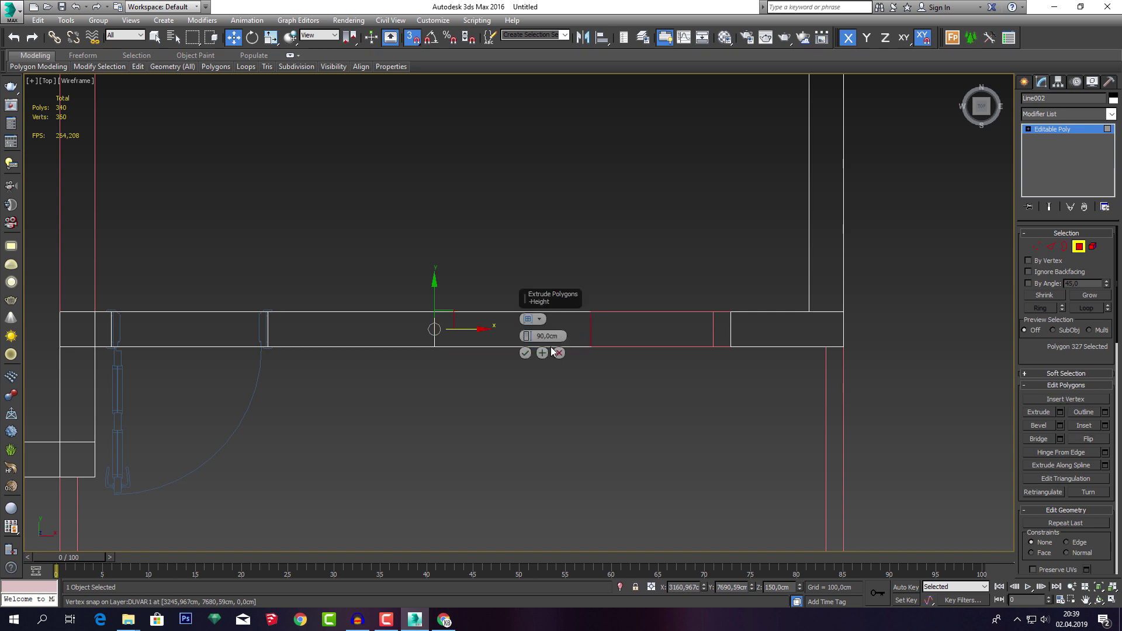
{"action": "left_click", "coordinate": [525, 352]}
{"action": "left_click_drag", "start_coordinate": [614, 328], "coordinate": [713, 323]}
{"action": "middle_click_drag", "start_coordinate": [719, 328], "coordinate": [681, 327]}
{"action": "scroll", "coordinate": [683, 304], "scroll_direction": "up", "scroll_amount": 3}
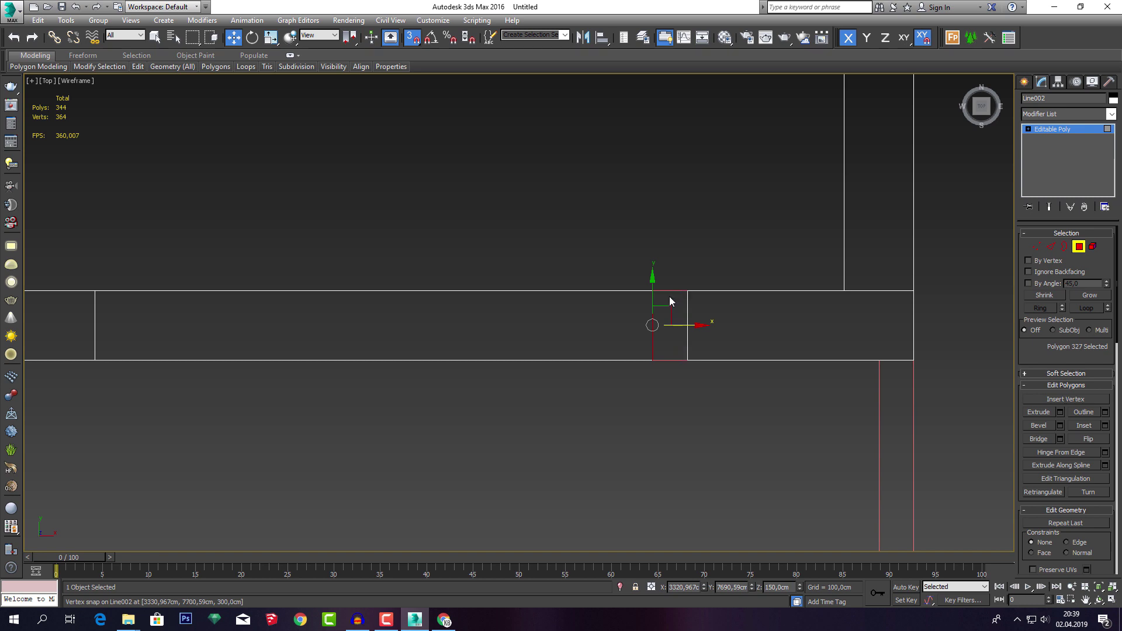
Return to Perspective view, frame the walls and show them as shaded solids.
{"action": "key", "text": "p"}
{"action": "scroll", "coordinate": [670, 300], "scroll_direction": "down", "scroll_amount": 5}
{"action": "middle_click_drag", "start_coordinate": [666, 298], "coordinate": [599, 282]}
{"action": "key", "text": "F3"}
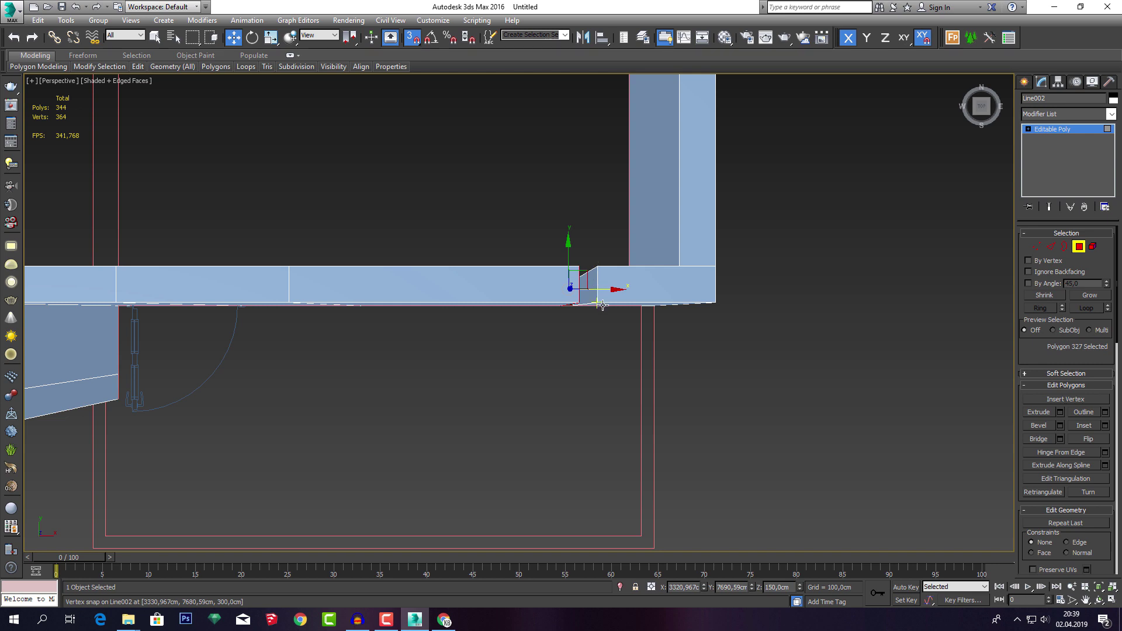
Select the right wall piece's end face and snap it toward the other wall piece.
{"action": "scroll", "coordinate": [591, 302], "scroll_direction": "up", "scroll_amount": 5}
{"action": "scroll", "coordinate": [574, 272], "scroll_direction": "up", "scroll_amount": 1}
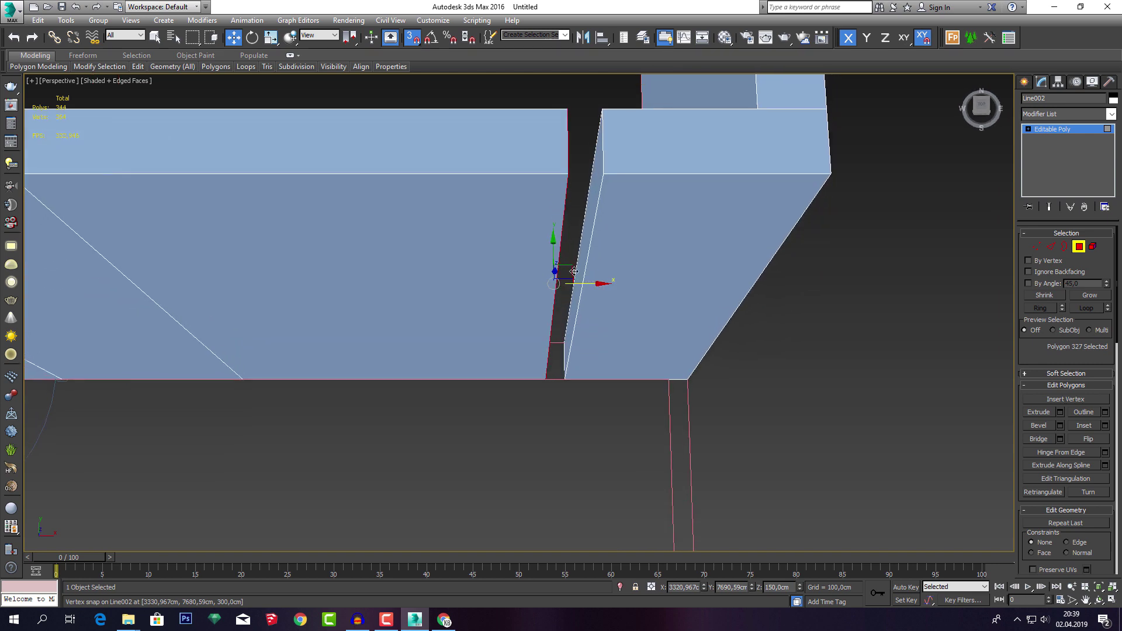
{"action": "left_click", "coordinate": [587, 238], "text": "ctrl"}
{"action": "middle_click_drag", "start_coordinate": [587, 237], "coordinate": [584, 258]}
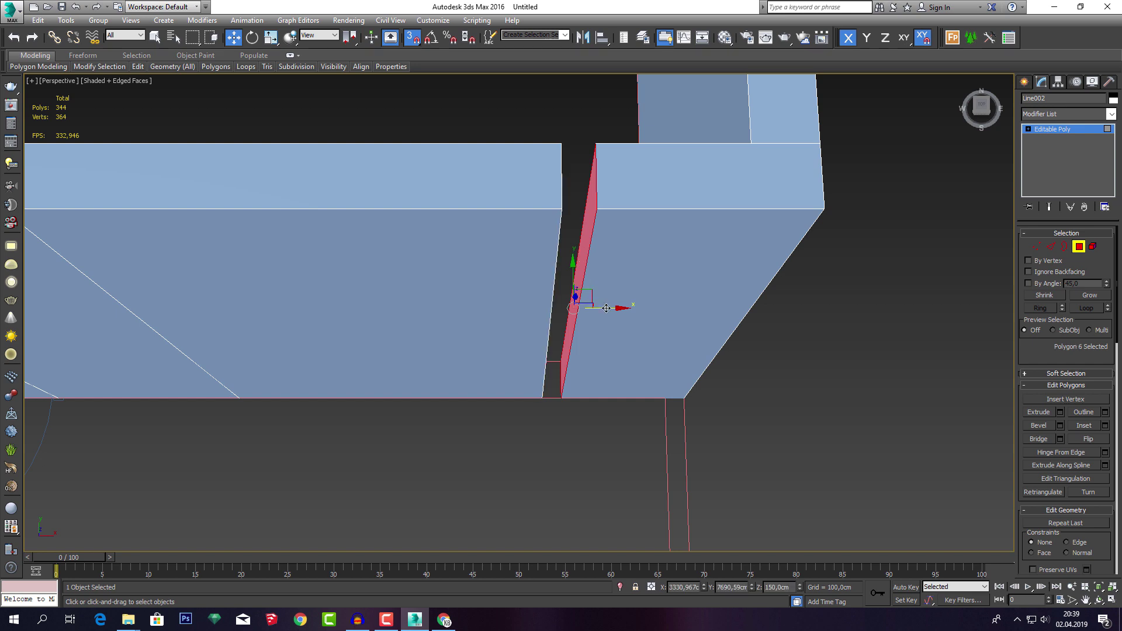
{"action": "mouse_move", "coordinate": [582, 252]}
{"action": "left_mouse_down"}
{"action": "mouse_move", "coordinate": [662, 326]}
{"action": "mouse_move", "coordinate": [644, 356]}
{"action": "left_mouse_up"}
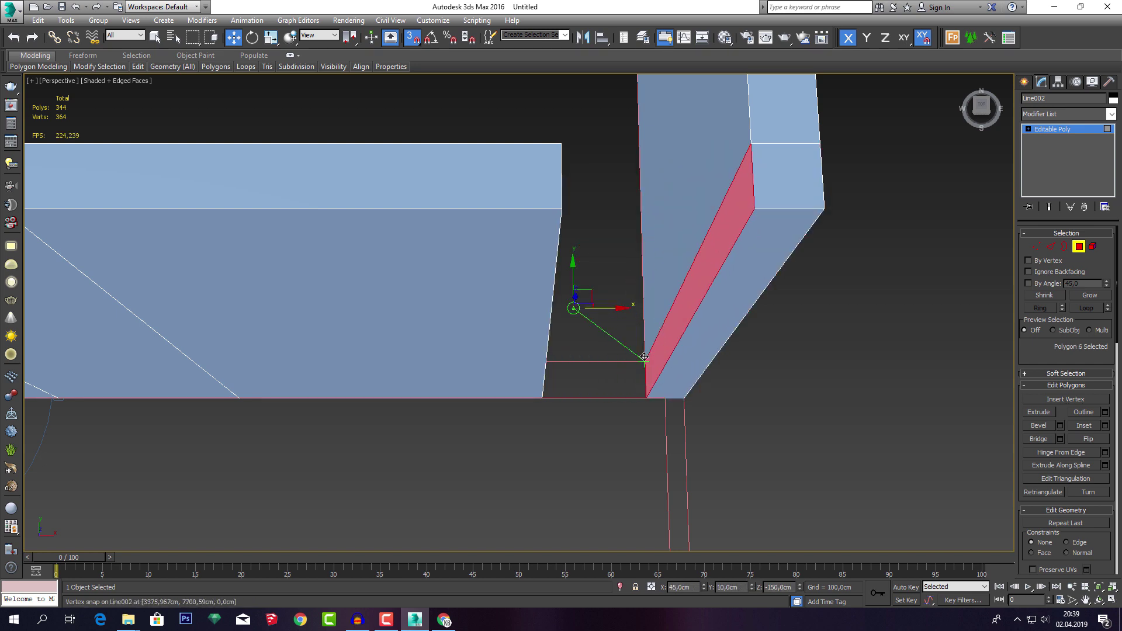
{"action": "middle_click_drag", "start_coordinate": [644, 357], "coordinate": [447, 388]}
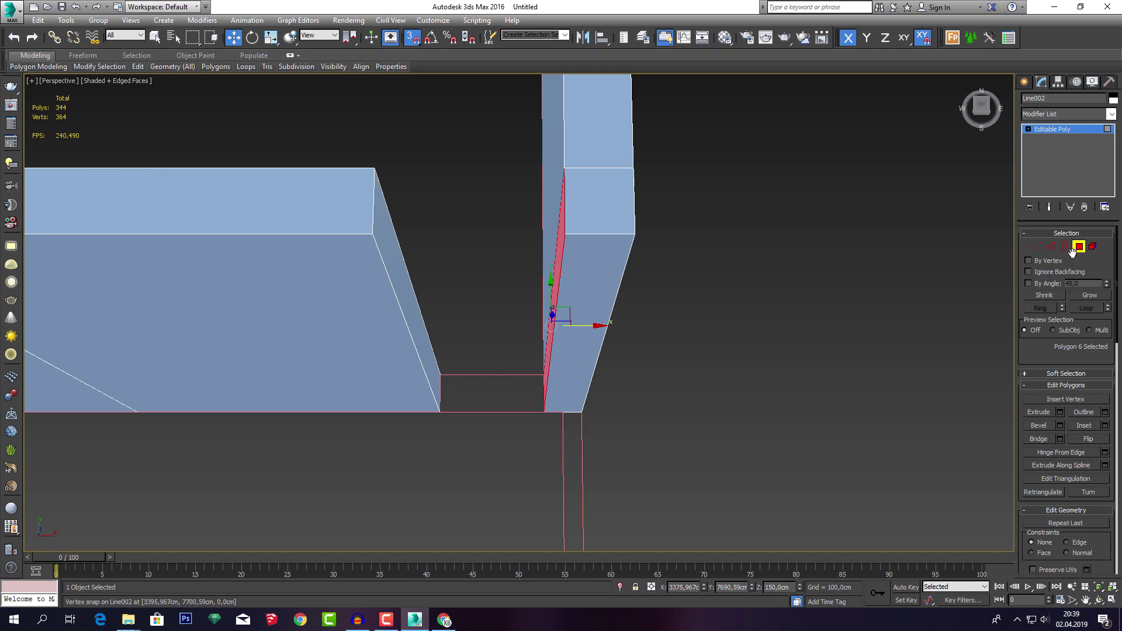
Add the left wall's end face, Bridge the two faces, and zoom out to the whole plan.
{"action": "left_click", "coordinate": [419, 343], "text": "ctrl"}
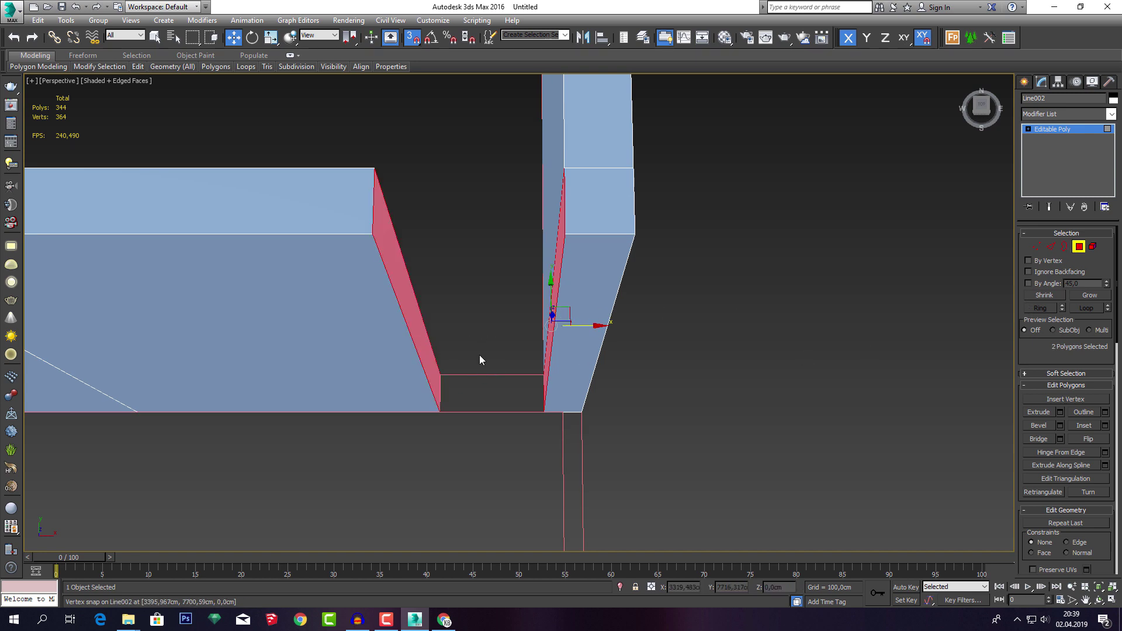
{"action": "middle_click_drag", "start_coordinate": [551, 367], "coordinate": [584, 373]}
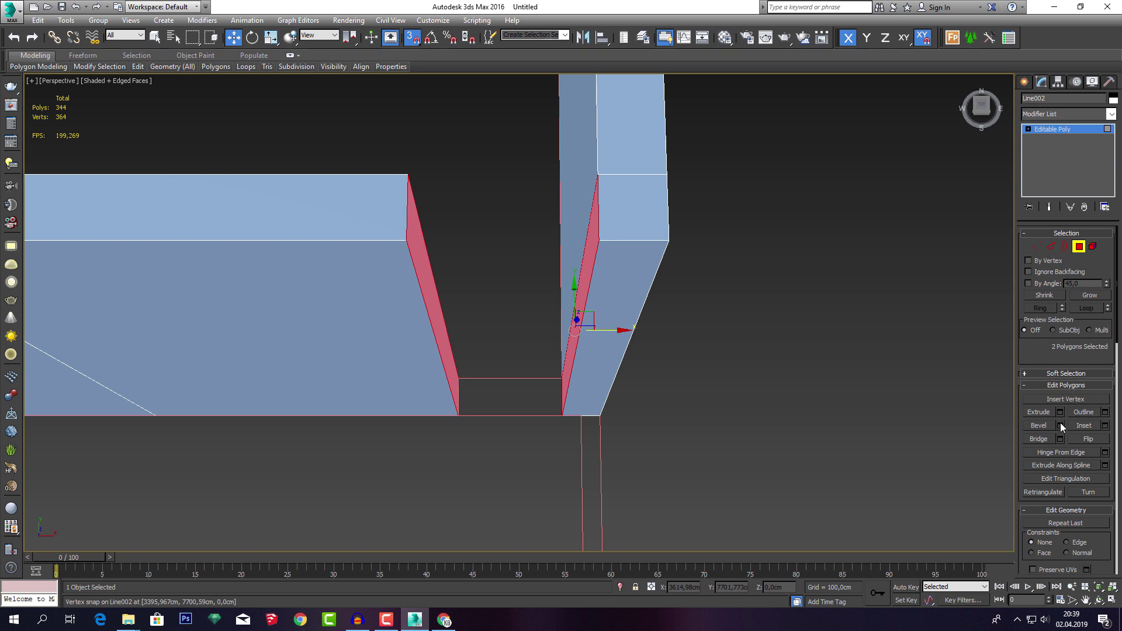
{"action": "left_click_drag", "start_coordinate": [1037, 350], "coordinate": [1037, 289]}
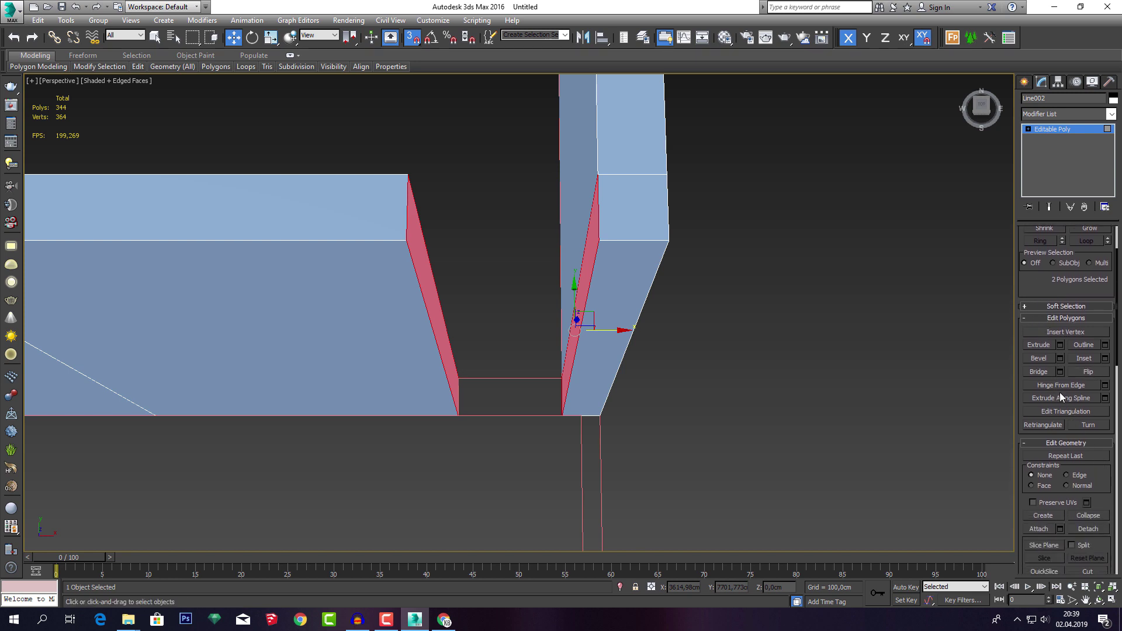
{"action": "left_click", "coordinate": [1050, 375]}
{"action": "scroll", "coordinate": [647, 328], "scroll_direction": "down", "scroll_amount": 2}
{"action": "scroll", "coordinate": [755, 339], "scroll_direction": "down", "scroll_amount": 5}
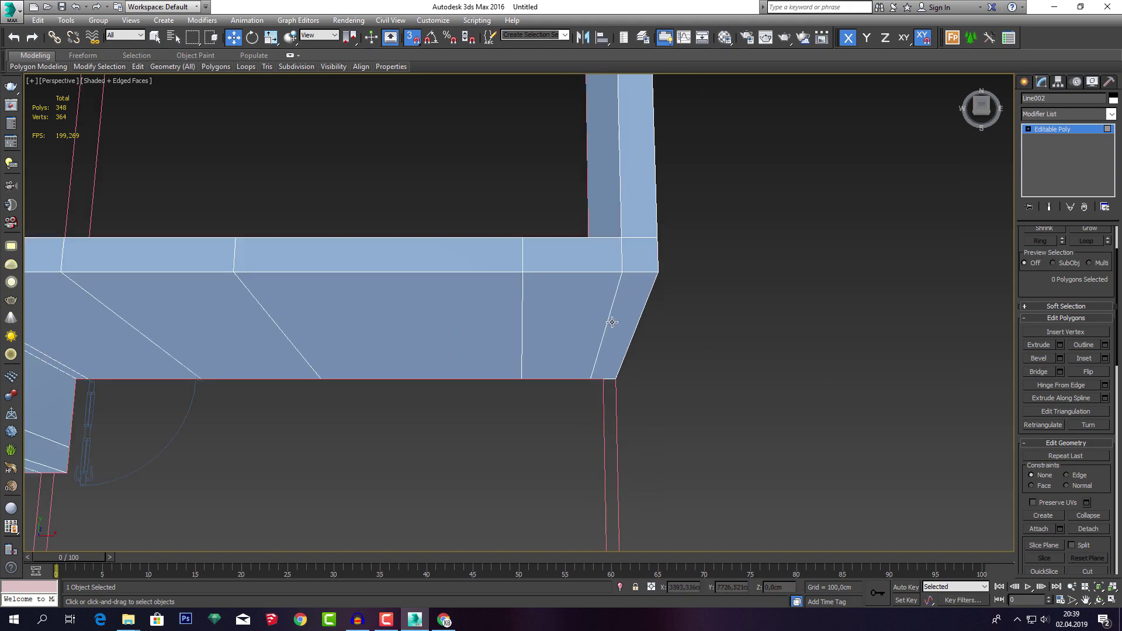
{"action": "middle_click_drag", "start_coordinate": [701, 333], "coordinate": [631, 328]}
{"action": "mouse_move", "coordinate": [575, 282]}
{"action": "middle_mouse_down"}
{"action": "mouse_move", "coordinate": [579, 333]}
{"action": "mouse_move", "coordinate": [701, 351]}
{"action": "mouse_move", "coordinate": [615, 306]}
{"action": "mouse_move", "coordinate": [511, 300]}
{"action": "mouse_move", "coordinate": [559, 252]}
{"action": "mouse_move", "coordinate": [585, 282]}
{"action": "middle_mouse_up"}
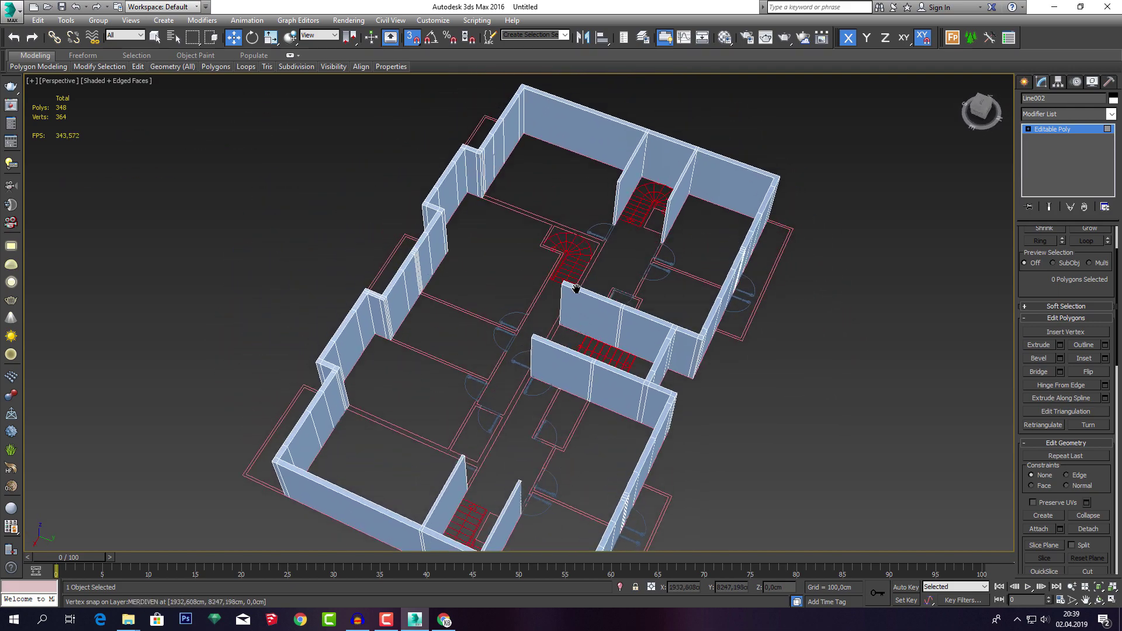
Select the wall end face beside the spiral stairs and orbit to a low-angle view.
{"action": "scroll", "coordinate": [543, 234], "scroll_direction": "up", "scroll_amount": 3}
{"action": "scroll", "coordinate": [518, 283], "scroll_direction": "up", "scroll_amount": 2}
{"action": "scroll", "coordinate": [444, 257], "scroll_direction": "up", "scroll_amount": 2}
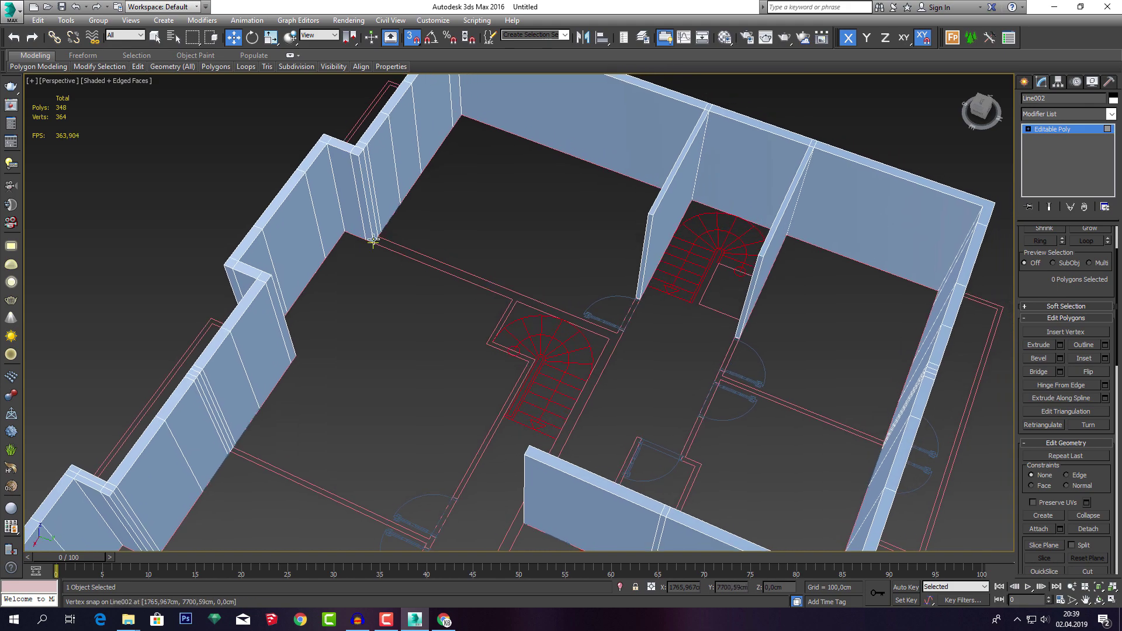
{"action": "scroll", "coordinate": [370, 236], "scroll_direction": "up", "scroll_amount": 4}
{"action": "left_click", "coordinate": [369, 237]}
{"action": "scroll", "coordinate": [370, 236], "scroll_direction": "down", "scroll_amount": 7}
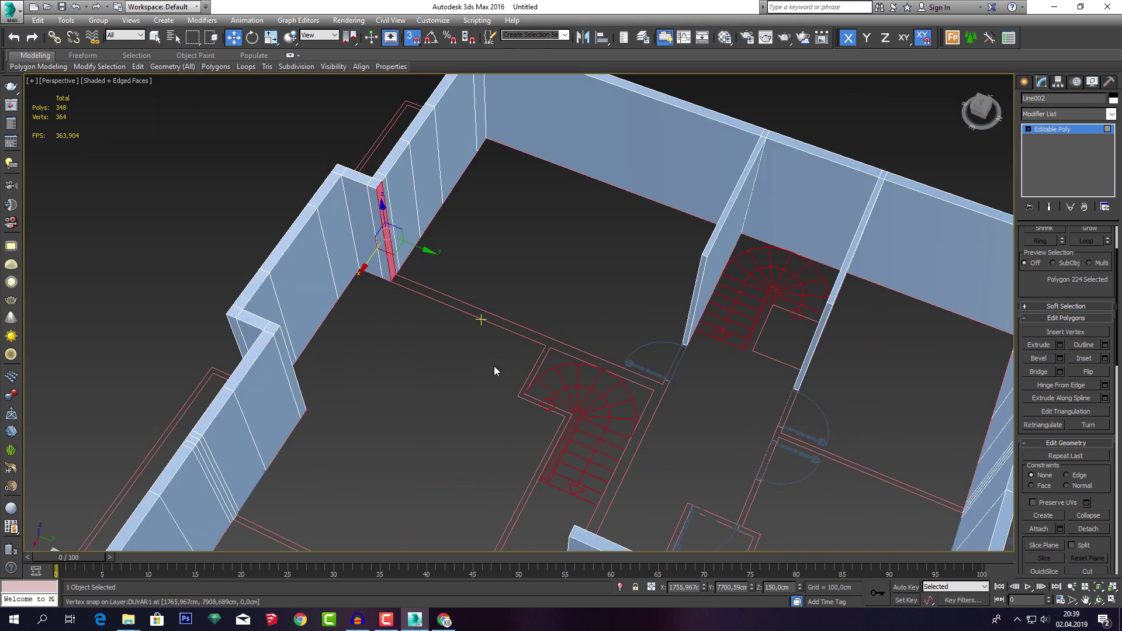
{"action": "scroll", "coordinate": [493, 369], "scroll_direction": "down", "scroll_amount": 2}
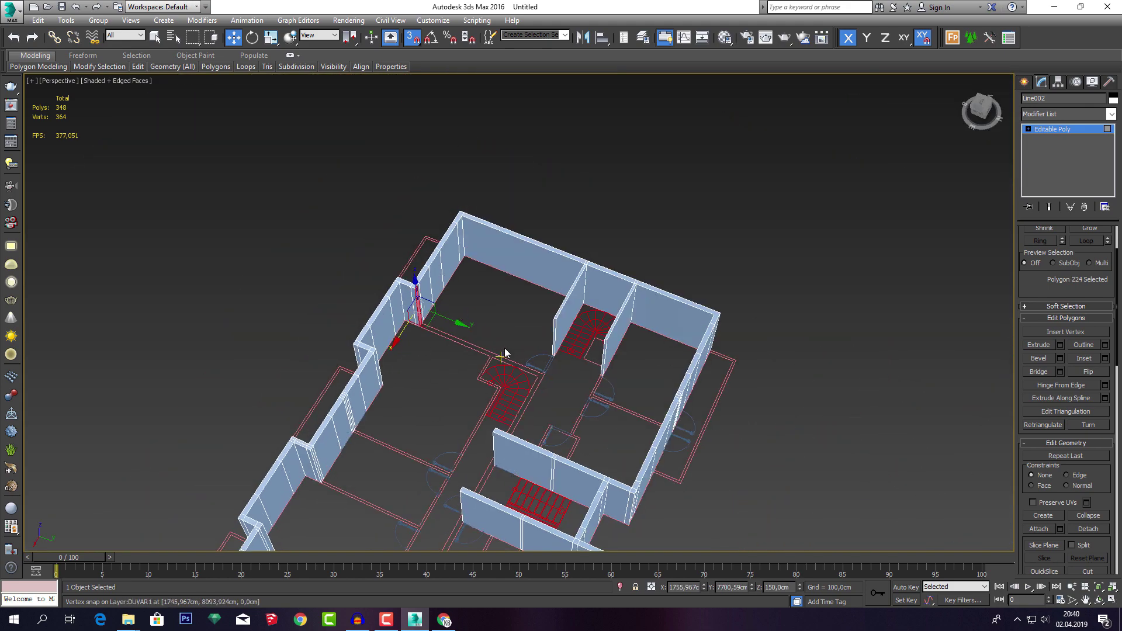
{"action": "mouse_move", "coordinate": [501, 352]}
{"action": "middle_mouse_down", "text": "alt"}
{"action": "mouse_move", "coordinate": [438, 284]}
{"action": "mouse_move", "coordinate": [466, 273]}
{"action": "mouse_move", "coordinate": [512, 342]}
{"action": "middle_mouse_up", "text": "alt"}
Extrude the face 90 cm and snap the new end to the stair outline.
{"action": "scroll", "coordinate": [511, 341], "scroll_direction": "up", "scroll_amount": 3}
{"action": "scroll", "coordinate": [452, 341], "scroll_direction": "up", "scroll_amount": 3}
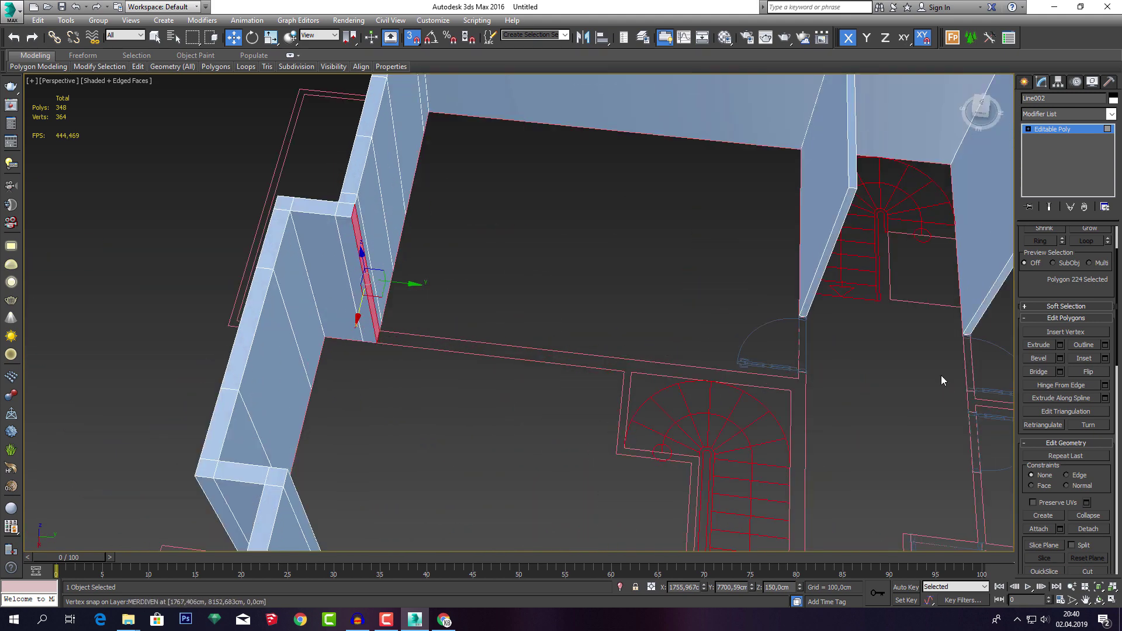
{"action": "left_click", "coordinate": [1060, 345]}
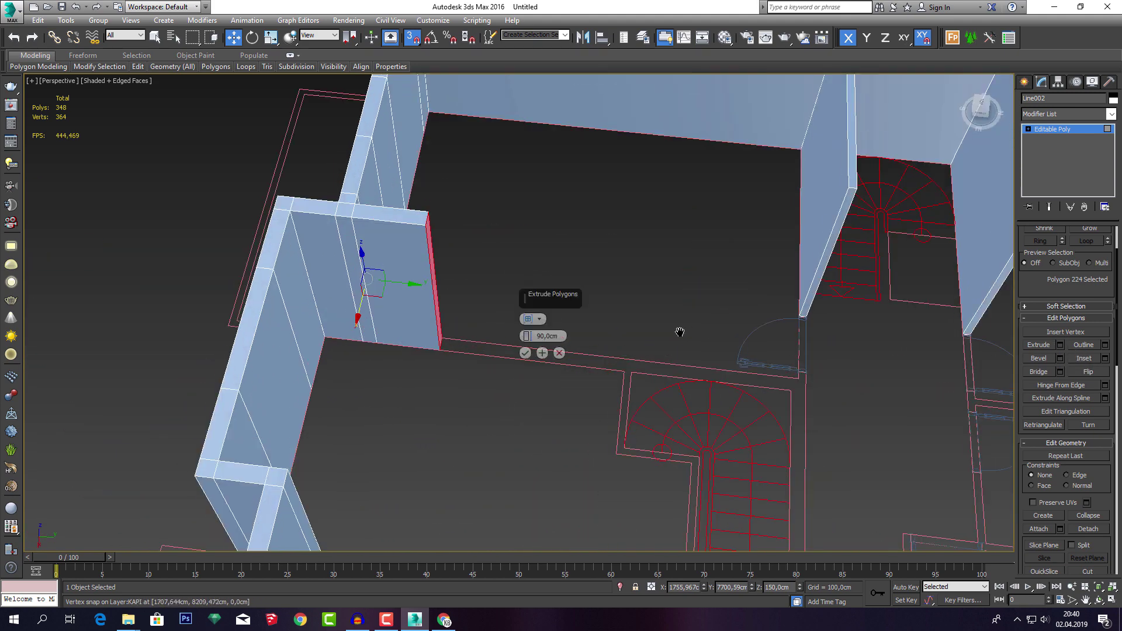
{"action": "left_click", "coordinate": [529, 351]}
{"action": "left_click_drag", "start_coordinate": [462, 291], "coordinate": [637, 385]}
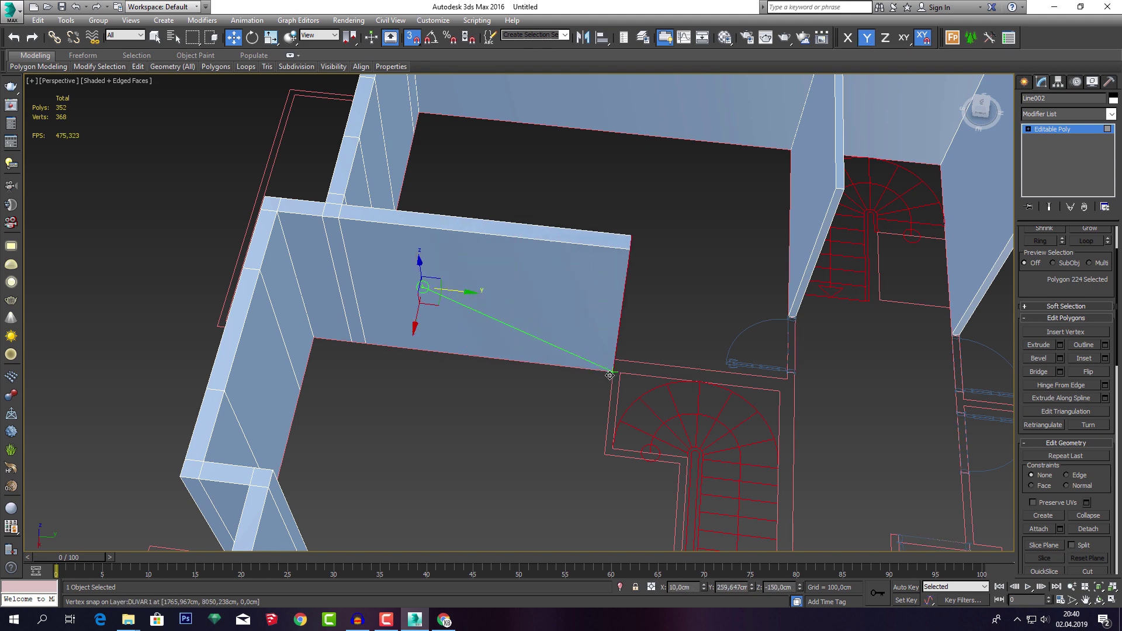
{"action": "scroll", "coordinate": [569, 380], "scroll_direction": "up", "scroll_amount": 2}
{"action": "middle_click_drag", "start_coordinate": [569, 379], "coordinate": [998, 420], "text": "alt"}
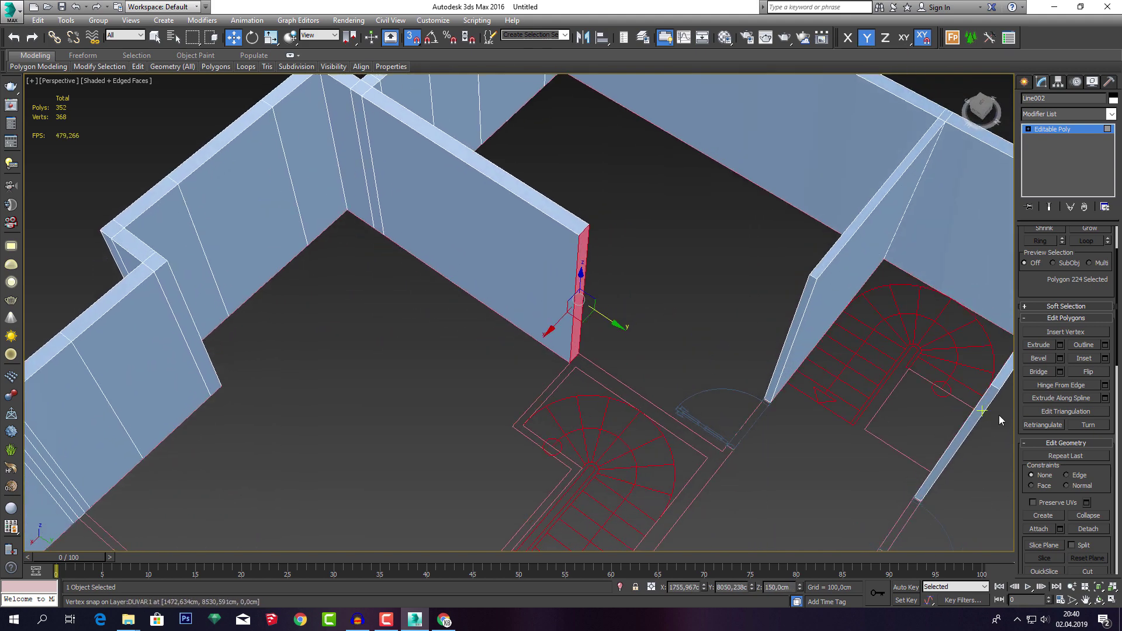
Extrude the end face 90 cm twice more, snapping it back to the stair outline.
{"action": "left_click", "coordinate": [1059, 345]}
{"action": "left_click", "coordinate": [530, 353]}
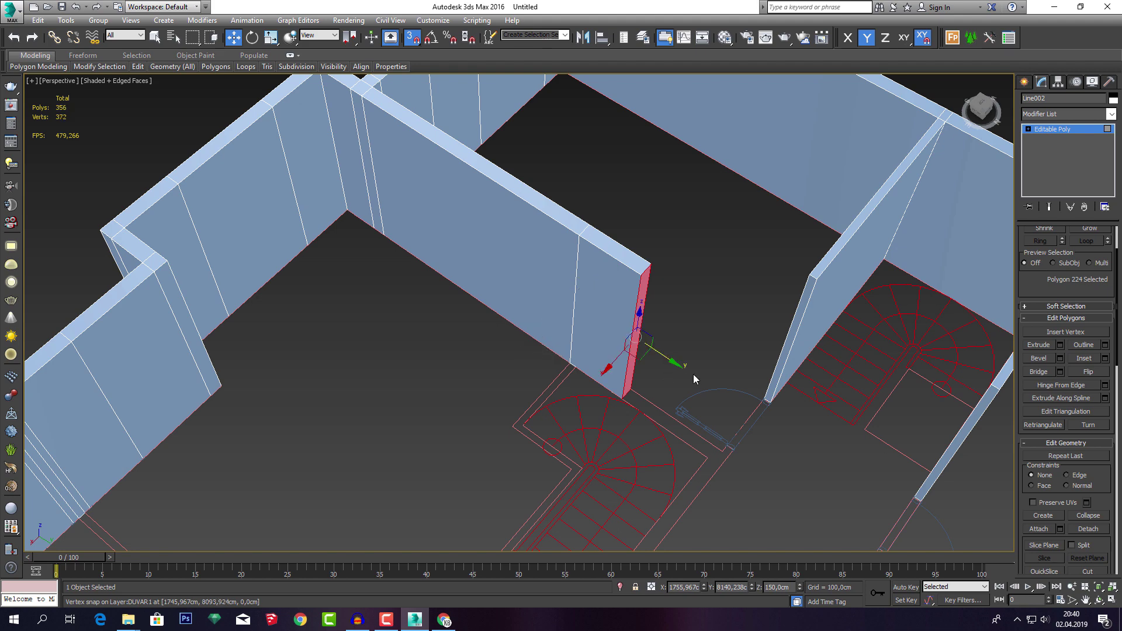
{"action": "left_click_drag", "start_coordinate": [670, 361], "coordinate": [993, 377]}
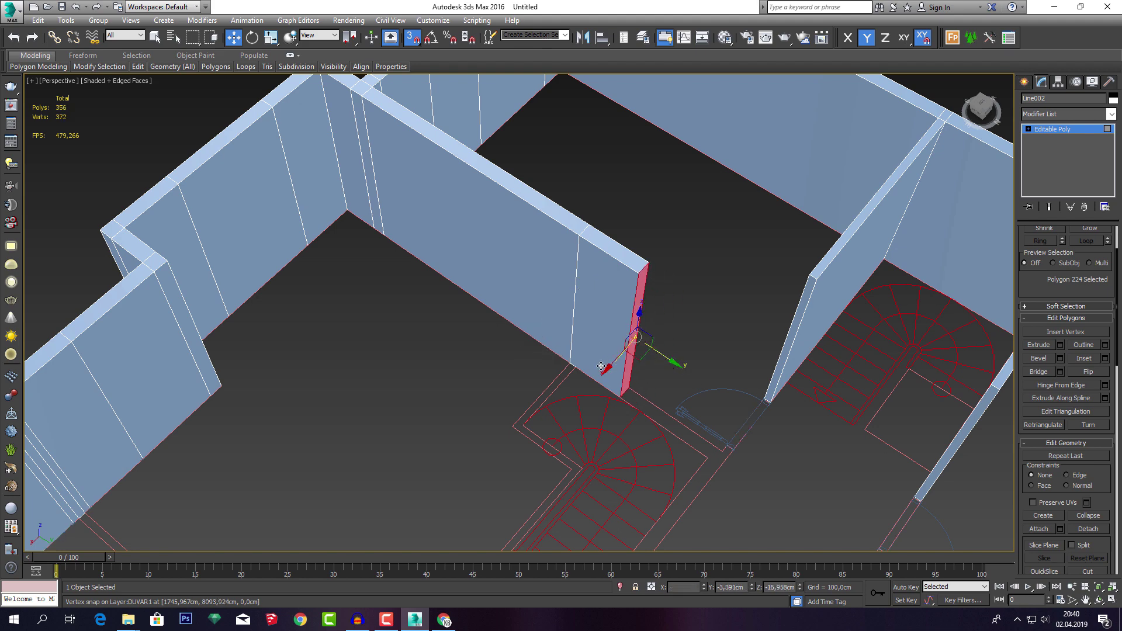
{"action": "left_click", "coordinate": [1059, 345]}
{"action": "left_click", "coordinate": [559, 356]}
{"action": "left_click_drag", "start_coordinate": [554, 332], "coordinate": [518, 424]}
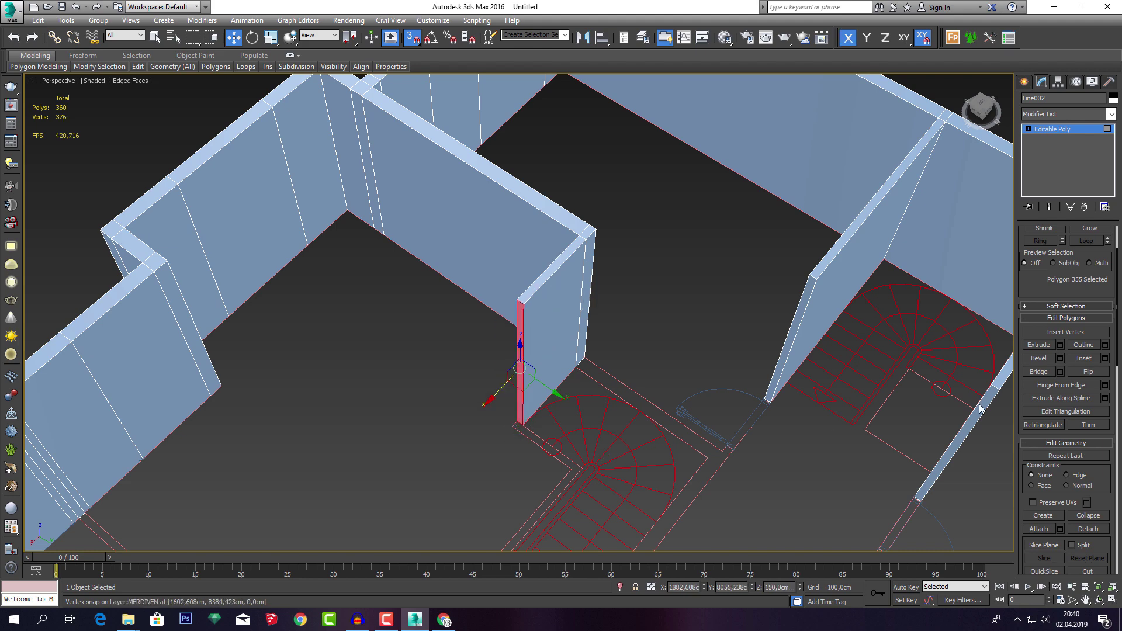
Extrude toward the stairs, then extrude the adjacent thin wall face 90 cm and nudge it along Y.
{"action": "left_click", "coordinate": [1060, 344]}
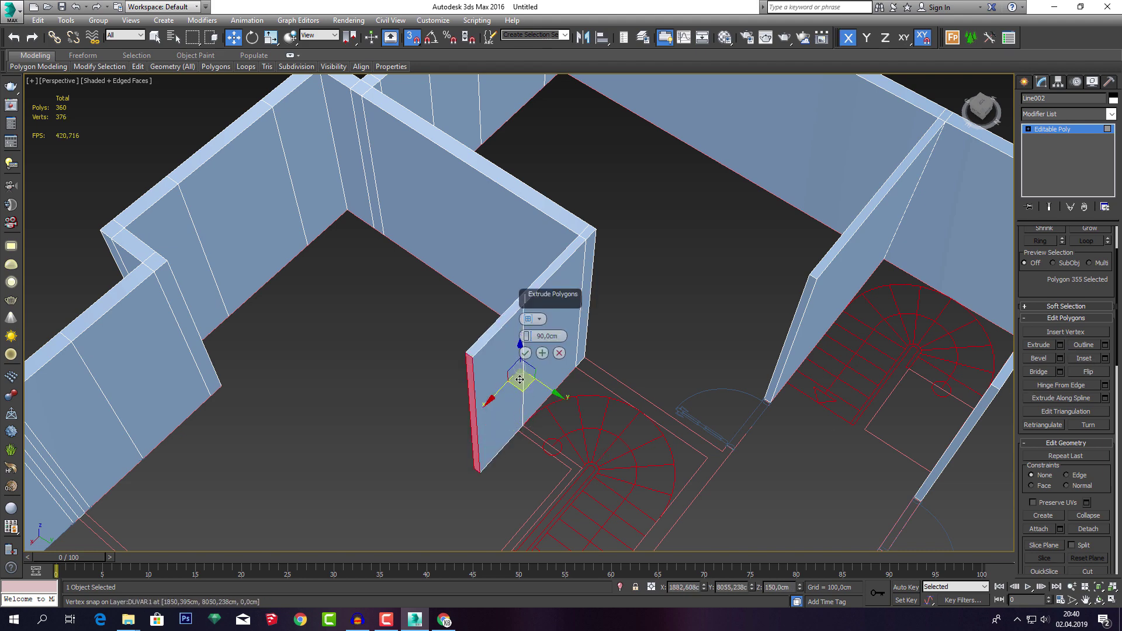
{"action": "left_click", "coordinate": [525, 353]}
{"action": "mouse_move", "coordinate": [520, 383]}
{"action": "left_mouse_down"}
{"action": "mouse_move", "coordinate": [476, 441]}
{"action": "mouse_move", "coordinate": [529, 430]}
{"action": "left_mouse_up"}
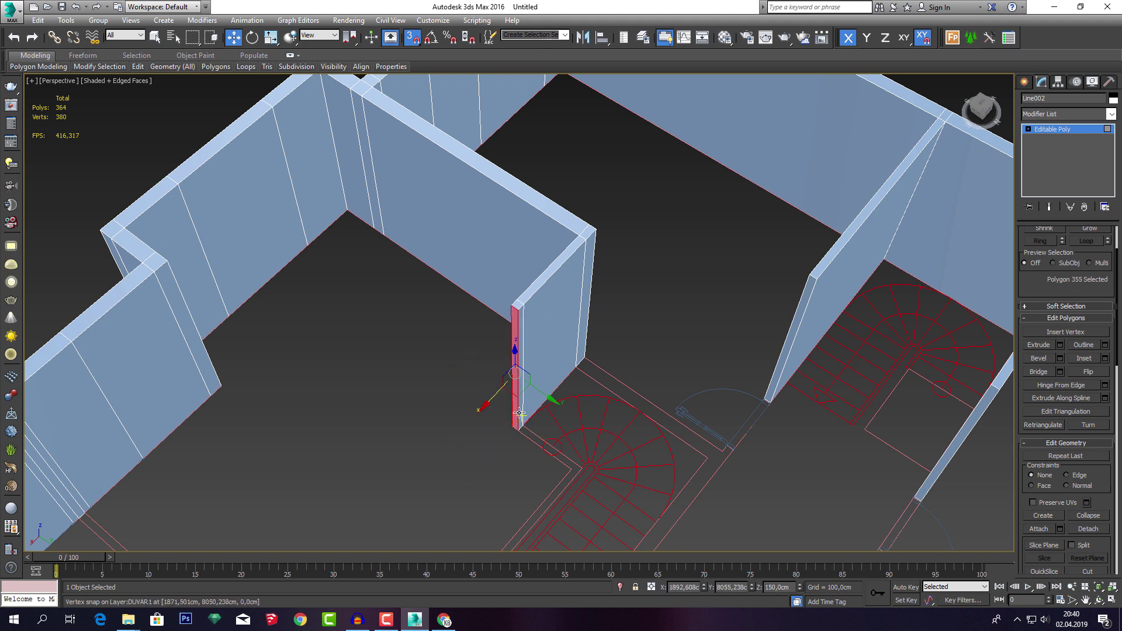
{"action": "left_click", "coordinate": [521, 374]}
{"action": "left_click", "coordinate": [1060, 345]}
{"action": "middle_click_drag", "start_coordinate": [502, 386], "coordinate": [530, 363], "text": "alt"}
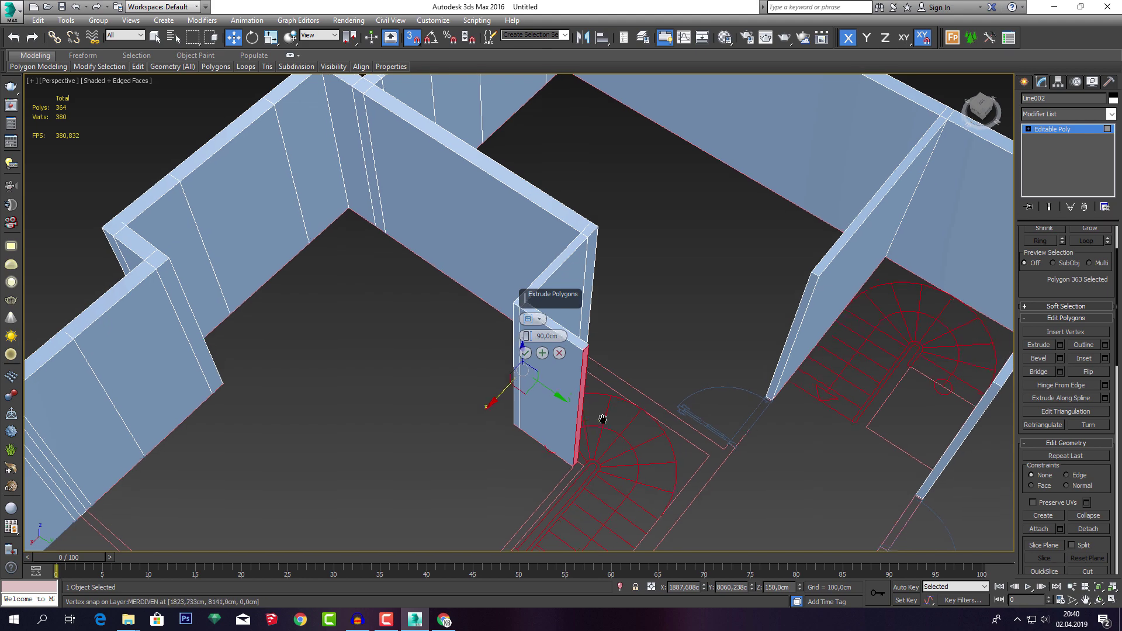
{"action": "left_click", "coordinate": [524, 353]}
{"action": "scroll", "coordinate": [587, 455], "scroll_direction": "up", "scroll_amount": 4}
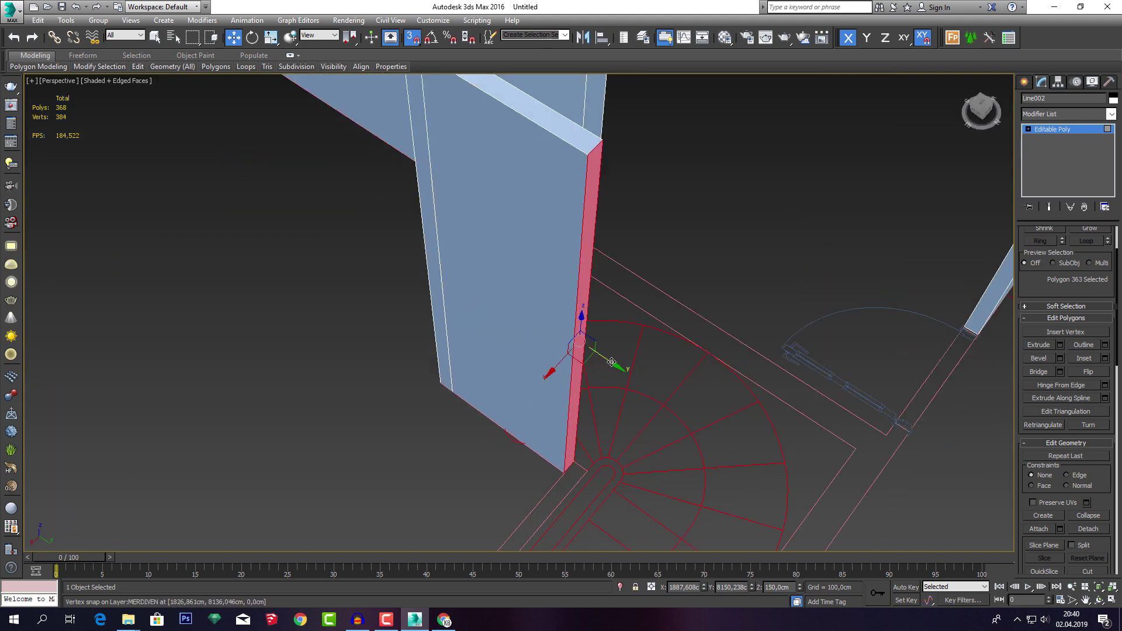
{"action": "left_click_drag", "start_coordinate": [612, 362], "coordinate": [613, 365]}
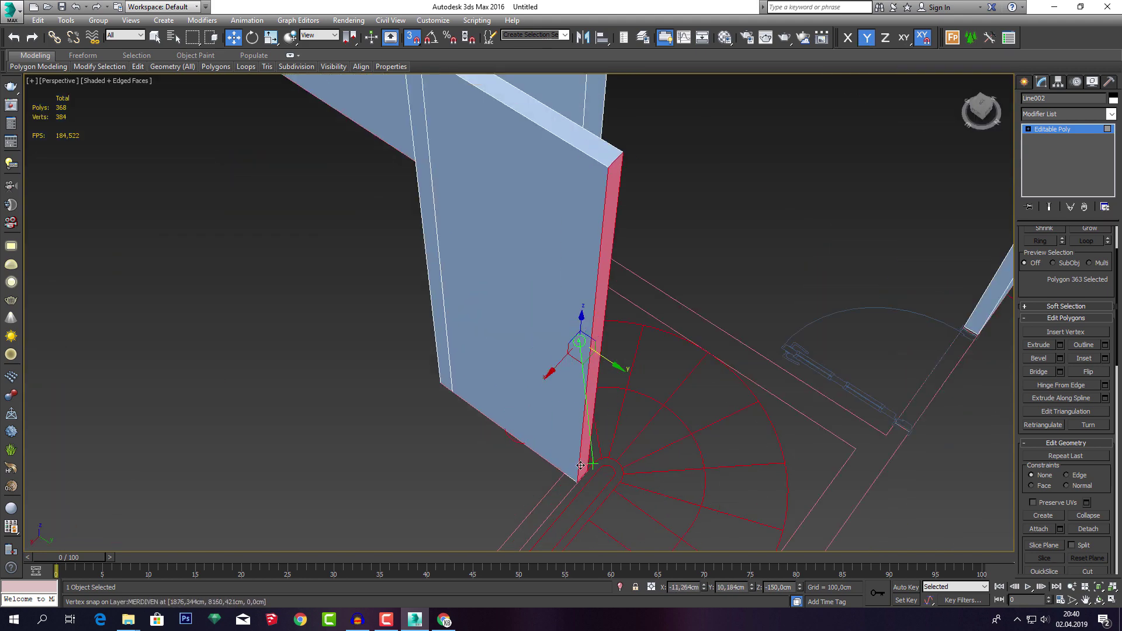
Extrude that wall end a second 90 cm and select its new end face.
{"action": "left_click", "coordinate": [1060, 344]}
{"action": "middle_click_drag", "start_coordinate": [681, 396], "coordinate": [707, 403], "text": "alt"}
{"action": "left_click", "coordinate": [524, 353]}
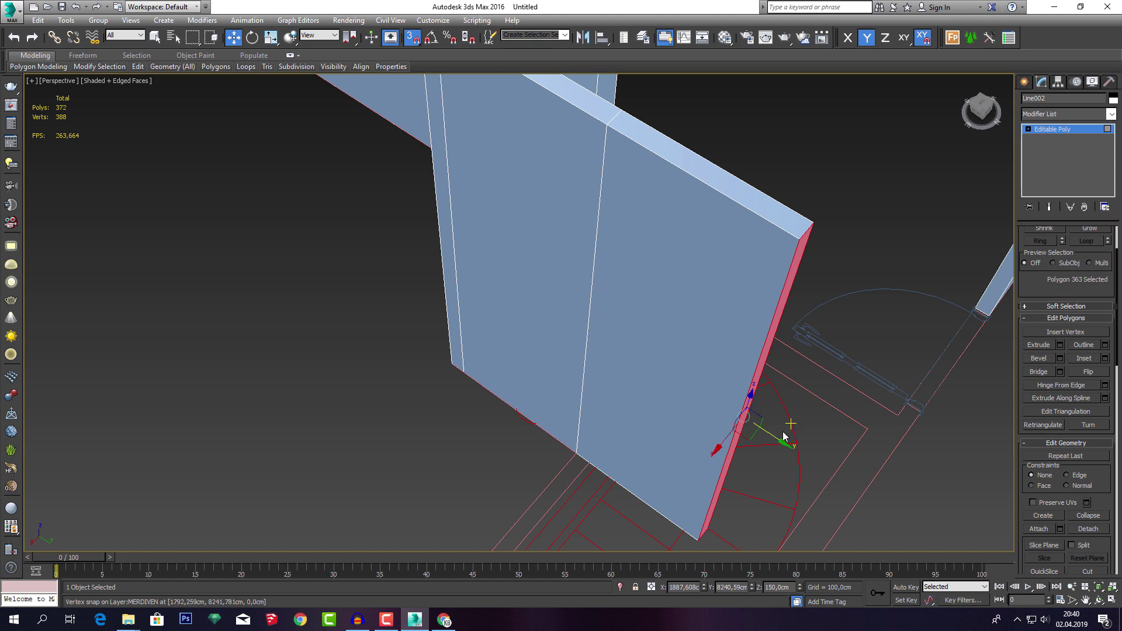
{"action": "scroll", "coordinate": [590, 462], "scroll_direction": "down", "scroll_amount": 2}
{"action": "scroll", "coordinate": [590, 456], "scroll_direction": "down", "scroll_amount": 1}
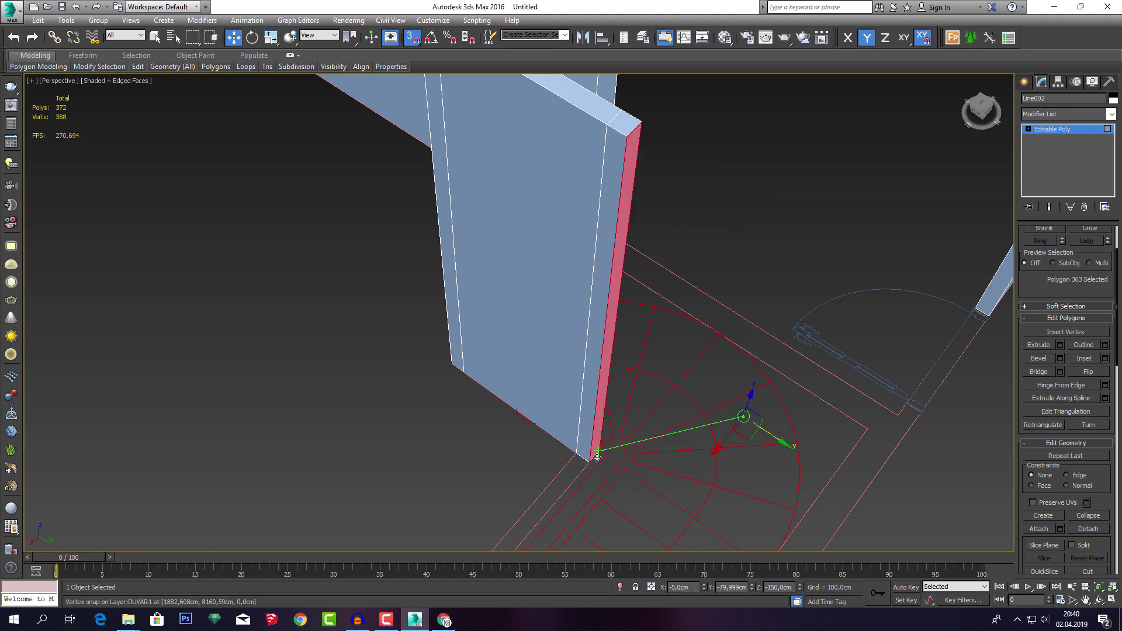
{"action": "scroll", "coordinate": [624, 453], "scroll_direction": "down", "scroll_amount": 3}
{"action": "scroll", "coordinate": [624, 453], "scroll_direction": "down", "scroll_amount": 1}
{"action": "left_click", "coordinate": [614, 435]}
Extrude the left wall's end face 90 cm and lengthen it along Y toward the door.
{"action": "mouse_move", "coordinate": [601, 468]}
{"action": "middle_mouse_down", "text": "alt"}
{"action": "mouse_move", "coordinate": [424, 392]}
{"action": "mouse_move", "coordinate": [283, 365]}
{"action": "mouse_move", "coordinate": [473, 391]}
{"action": "middle_mouse_up", "text": "alt"}
{"action": "left_click", "coordinate": [283, 365]}
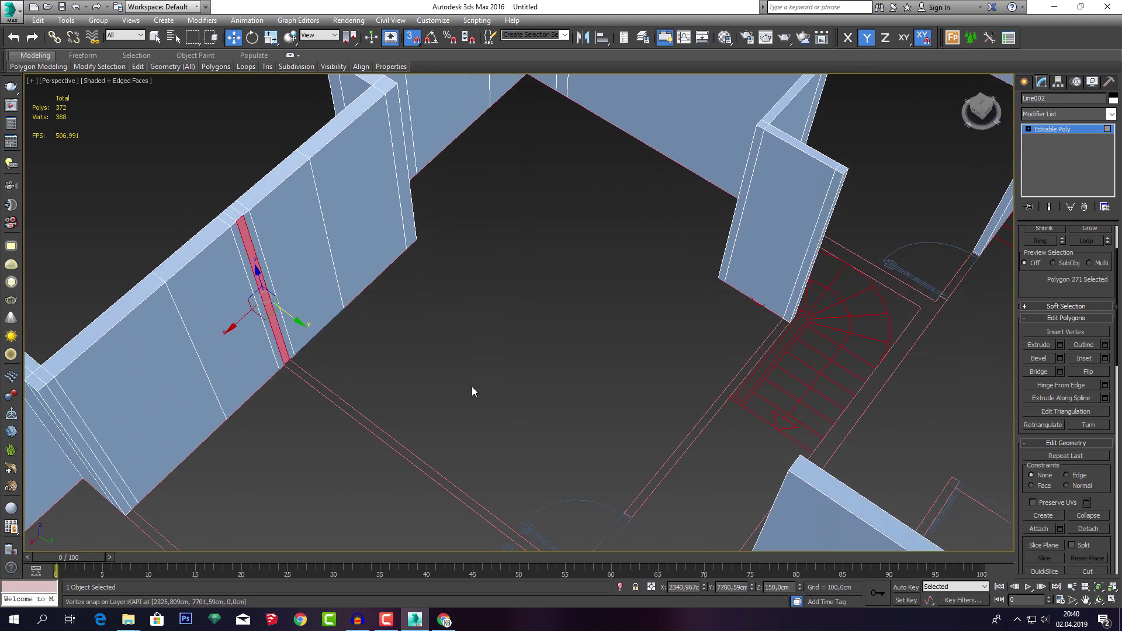
{"action": "left_click", "coordinate": [1060, 345]}
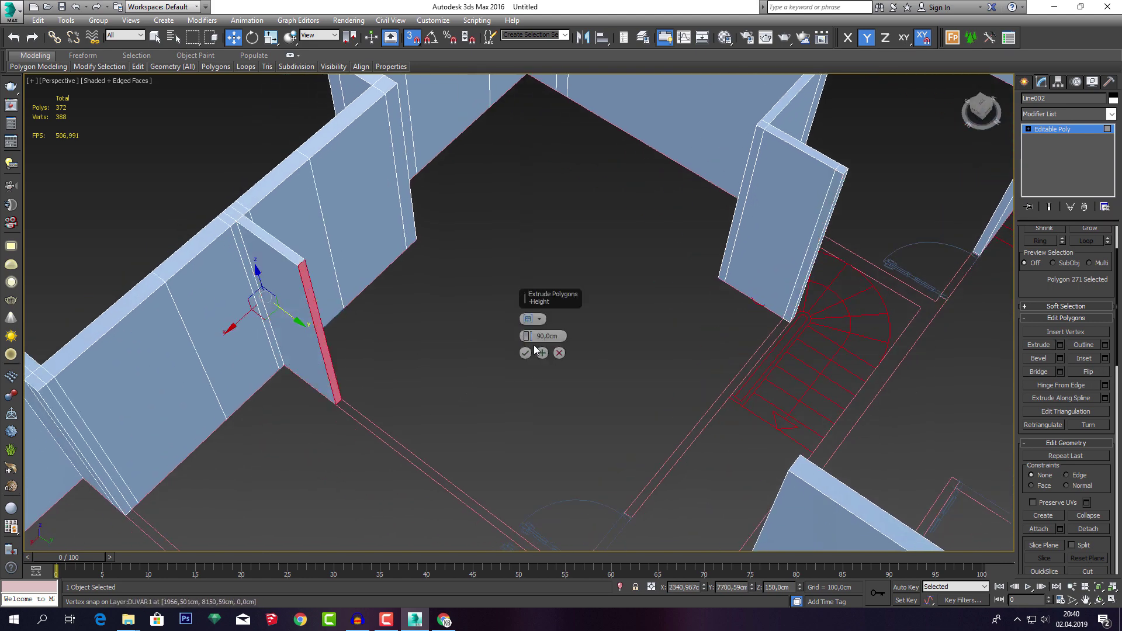
{"action": "left_click", "coordinate": [525, 352]}
{"action": "middle_click_drag", "start_coordinate": [431, 409], "coordinate": [406, 312]}
{"action": "left_click_drag", "start_coordinate": [413, 319], "coordinate": [643, 444]}
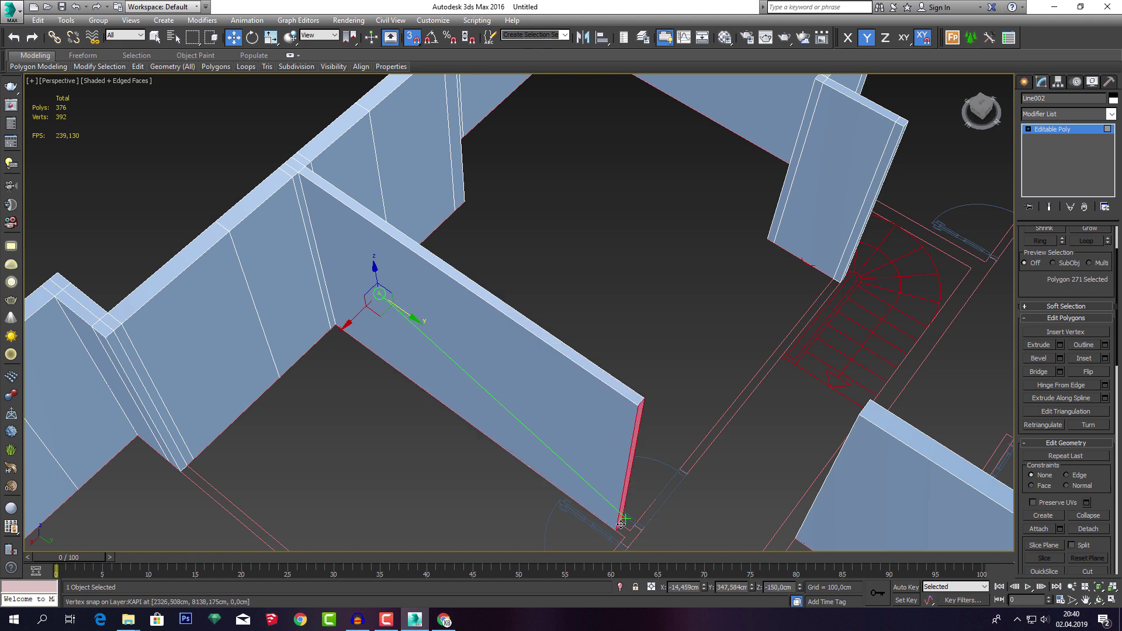
Extrude the wall end another 90 cm and pull it back to the door frame.
{"action": "scroll", "coordinate": [582, 435], "scroll_direction": "up", "scroll_amount": 2}
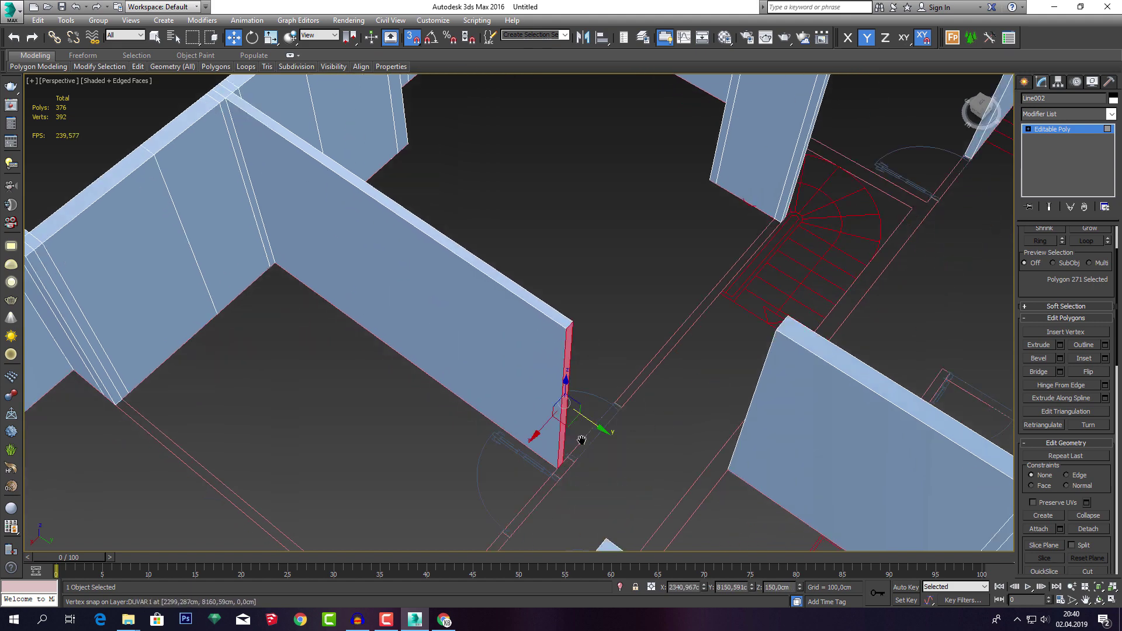
{"action": "left_click", "coordinate": [1060, 347]}
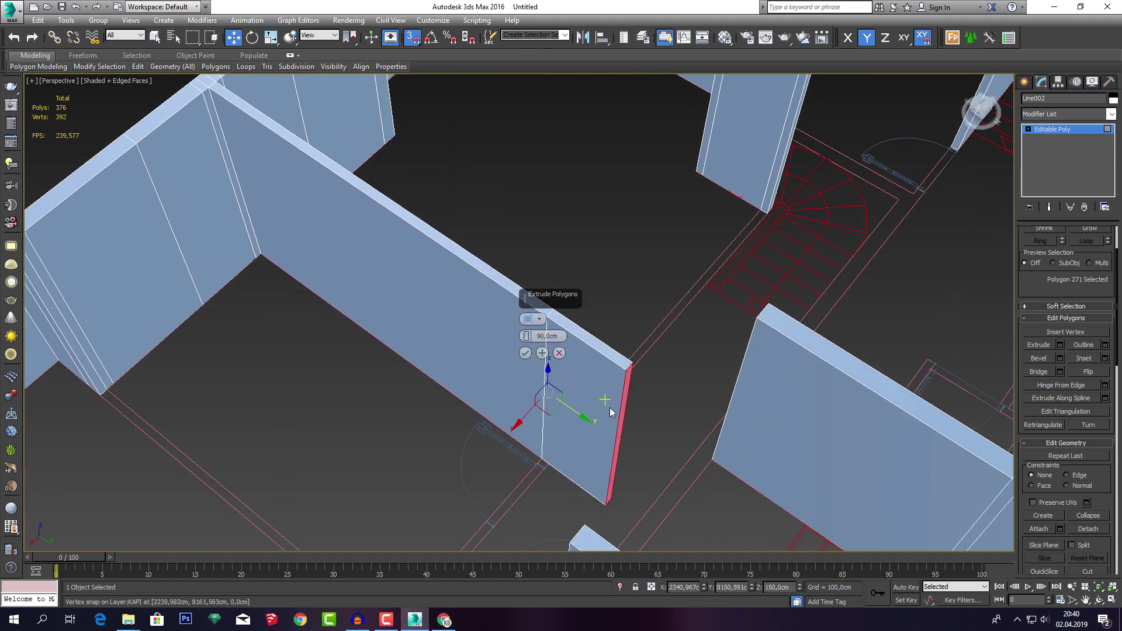
{"action": "left_click", "coordinate": [525, 353]}
{"action": "left_click_drag", "start_coordinate": [655, 466], "coordinate": [581, 421]}
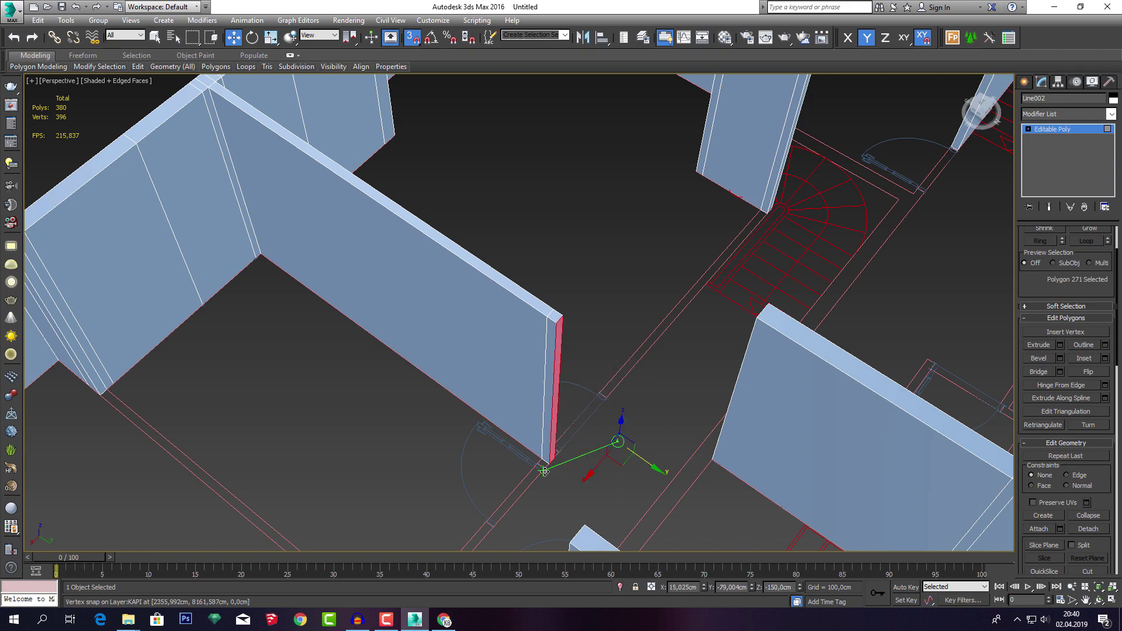
{"action": "mouse_move", "coordinate": [581, 422]}
{"action": "middle_mouse_down", "text": "alt"}
{"action": "mouse_move", "coordinate": [479, 423]}
{"action": "mouse_move", "coordinate": [544, 393]}
{"action": "mouse_move", "coordinate": [637, 444]}
{"action": "middle_mouse_up", "text": "alt"}
{"action": "scroll", "coordinate": [595, 408], "scroll_direction": "down", "scroll_amount": 5}
{"action": "scroll", "coordinate": [636, 443], "scroll_direction": "up", "scroll_amount": 5}
{"action": "scroll", "coordinate": [496, 377], "scroll_direction": "down", "scroll_amount": 3}
{"action": "middle_click_drag", "start_coordinate": [495, 377], "coordinate": [527, 422]}
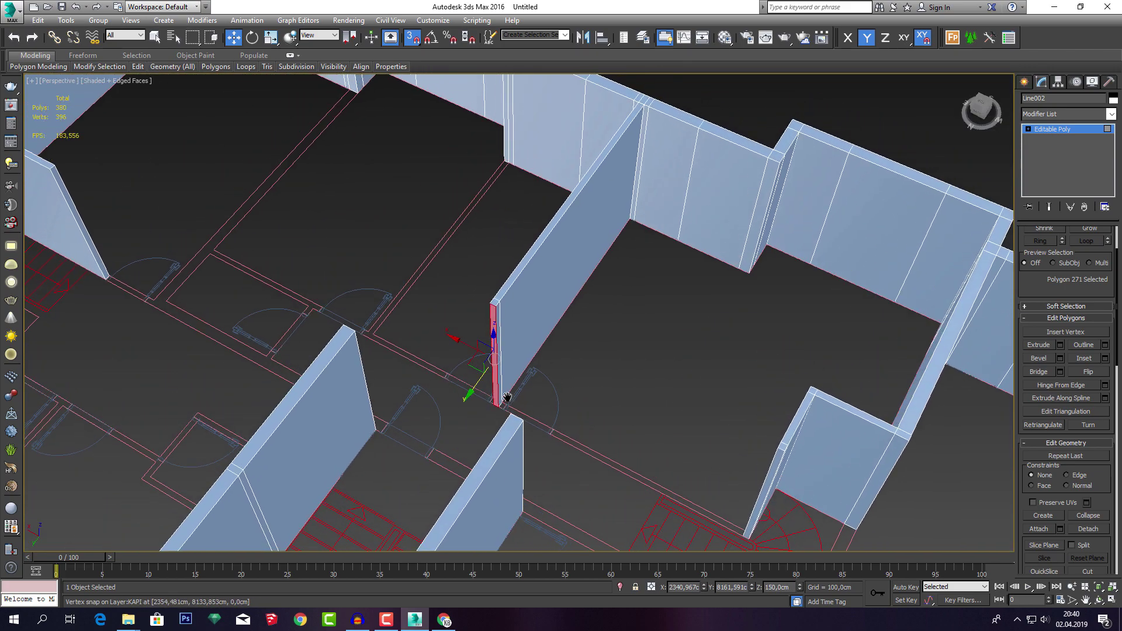
{"action": "scroll", "coordinate": [527, 422], "scroll_direction": "up", "scroll_amount": 2}
{"action": "middle_click_drag", "start_coordinate": [631, 382], "coordinate": [538, 388]}
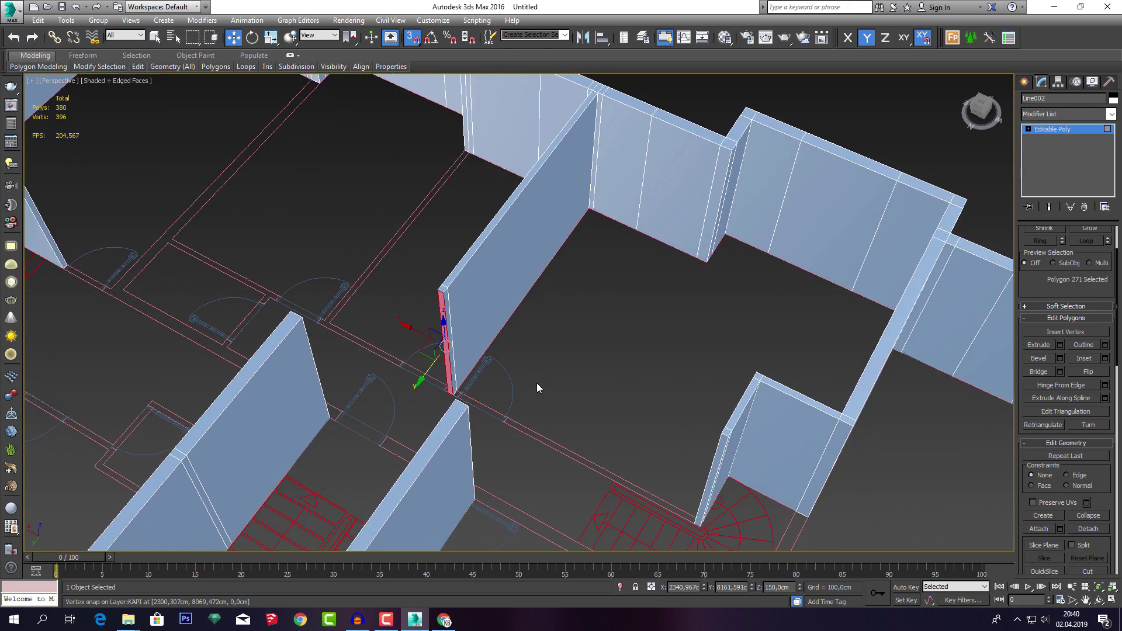
Bridge the wall's thin end face with the facing wall's end face into a new wall.
{"action": "left_click", "coordinate": [456, 380]}
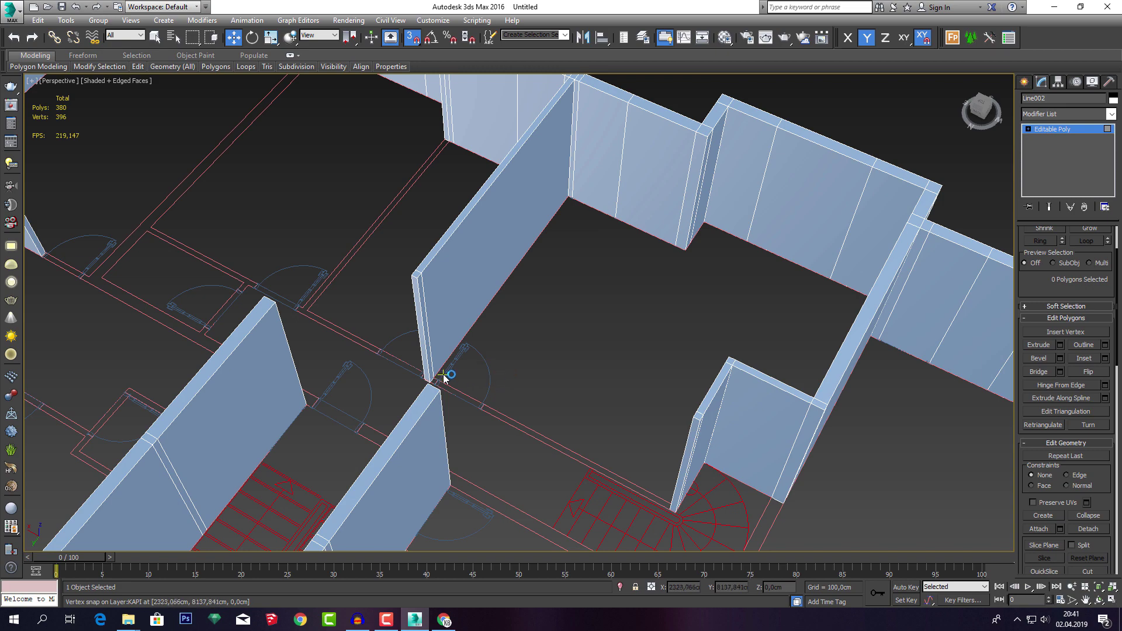
{"action": "scroll", "coordinate": [444, 376], "scroll_direction": "up", "scroll_amount": 2}
{"action": "left_click", "coordinate": [424, 373]}
{"action": "mouse_move", "coordinate": [584, 400]}
{"action": "middle_mouse_down", "text": "alt"}
{"action": "mouse_move", "coordinate": [671, 268]}
{"action": "mouse_move", "coordinate": [704, 292]}
{"action": "mouse_move", "coordinate": [990, 397]}
{"action": "middle_mouse_up", "text": "alt"}
{"action": "left_click", "coordinate": [714, 260], "text": "ctrl"}
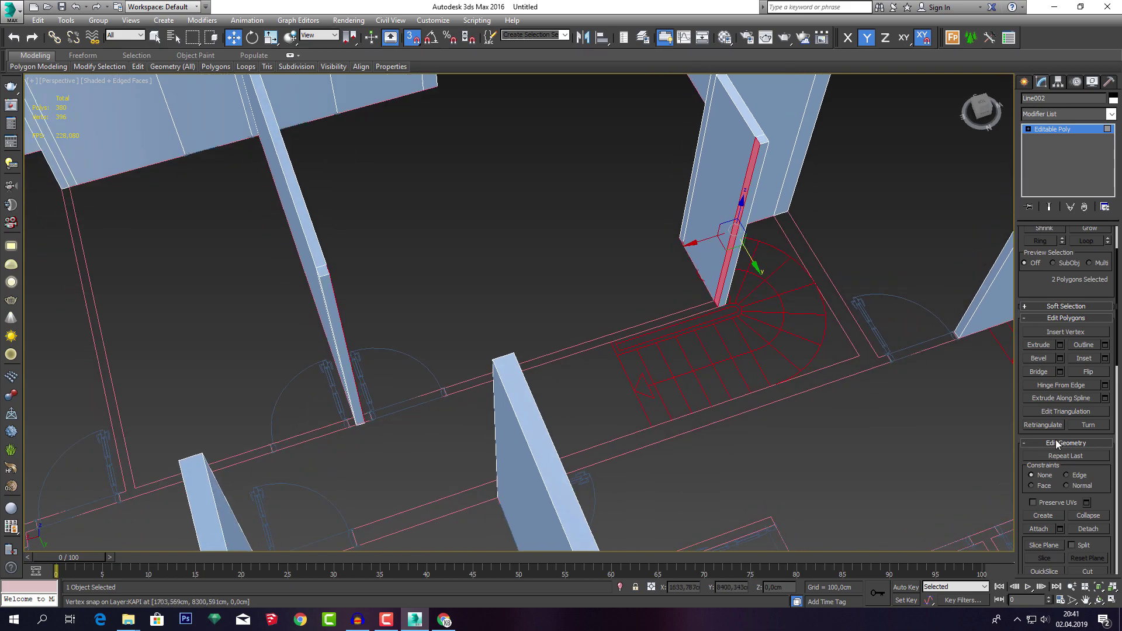
{"action": "left_click", "coordinate": [1049, 373]}
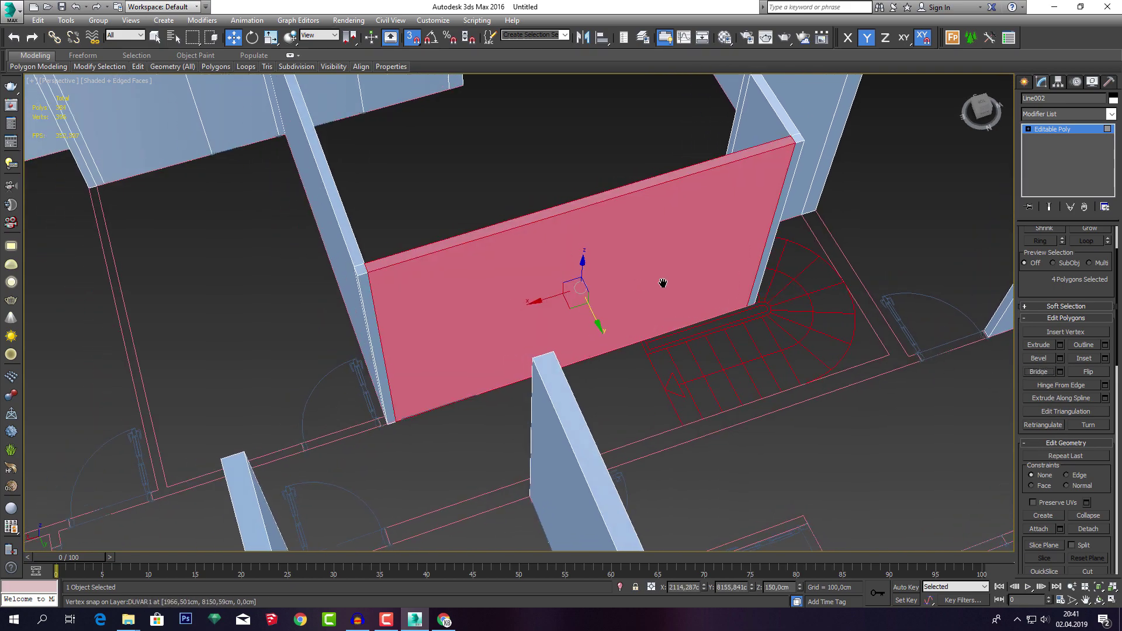
{"action": "scroll", "coordinate": [650, 370], "scroll_direction": "down", "scroll_amount": 5}
{"action": "mouse_move", "coordinate": [617, 325]}
{"action": "middle_mouse_down", "text": "alt"}
{"action": "mouse_move", "coordinate": [580, 307]}
{"action": "mouse_move", "coordinate": [507, 331]}
{"action": "middle_mouse_up", "text": "alt"}
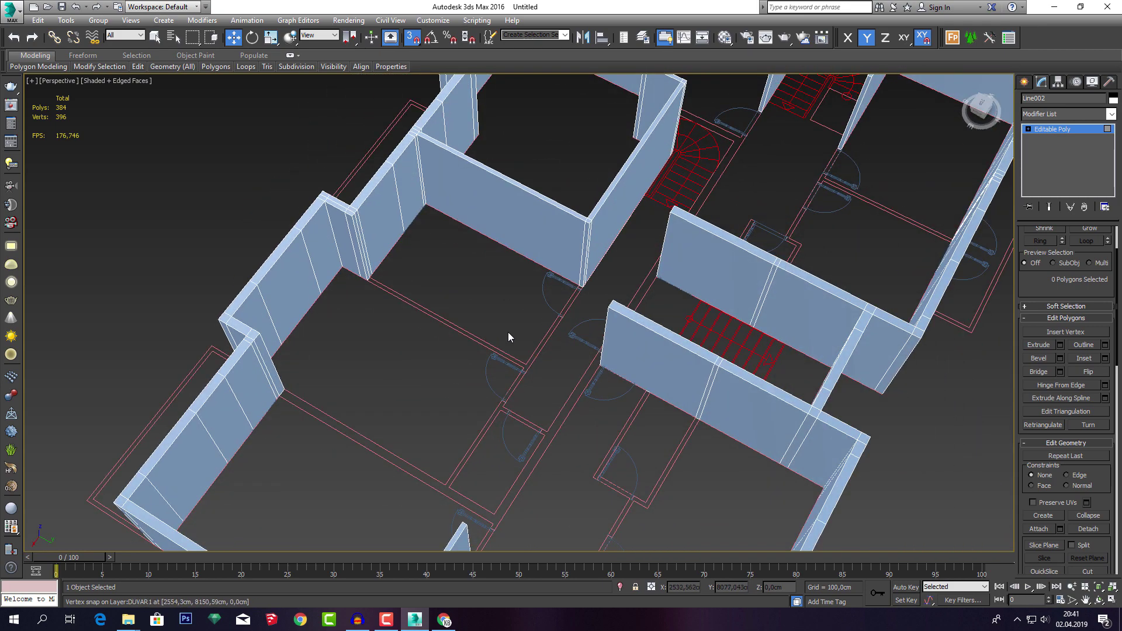
Extrude the left wall's thin end face 90 cm and stretch it along Y to the corner.
{"action": "scroll", "coordinate": [399, 301], "scroll_direction": "up", "scroll_amount": 2}
{"action": "left_click", "coordinate": [349, 258]}
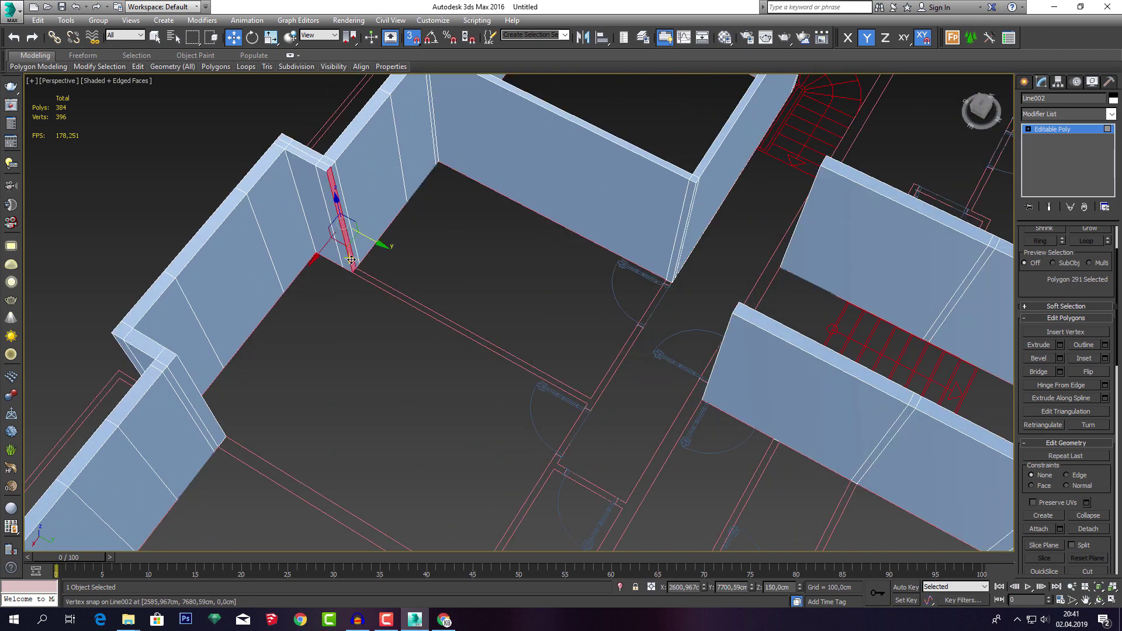
{"action": "left_click", "coordinate": [1059, 344]}
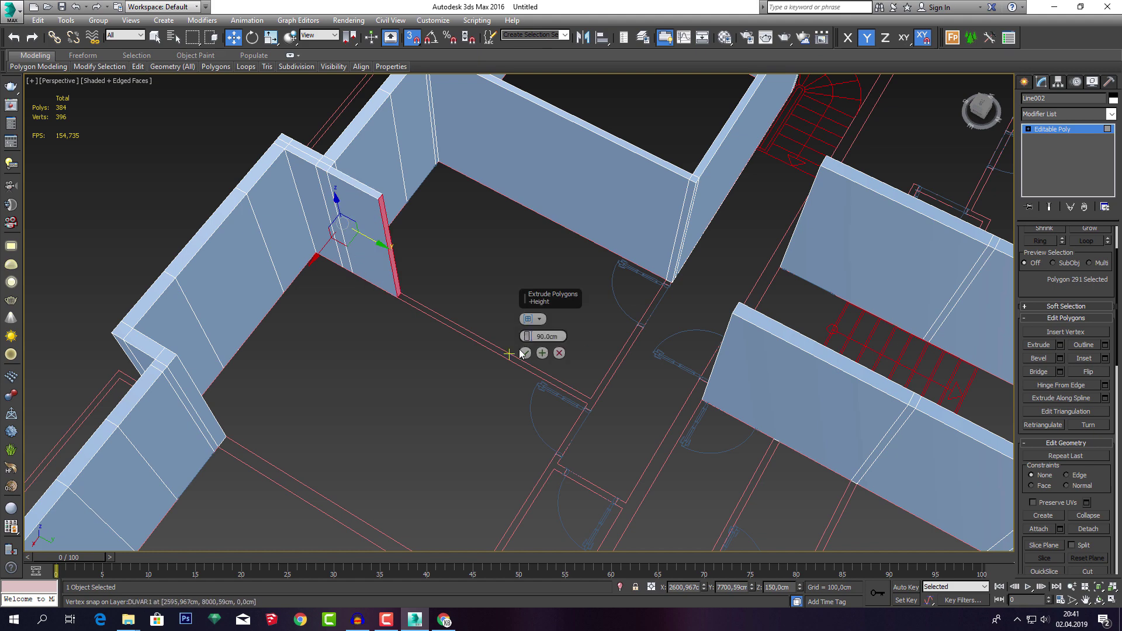
{"action": "left_click", "coordinate": [520, 352]}
{"action": "left_click_drag", "start_coordinate": [533, 337], "coordinate": [585, 389]}
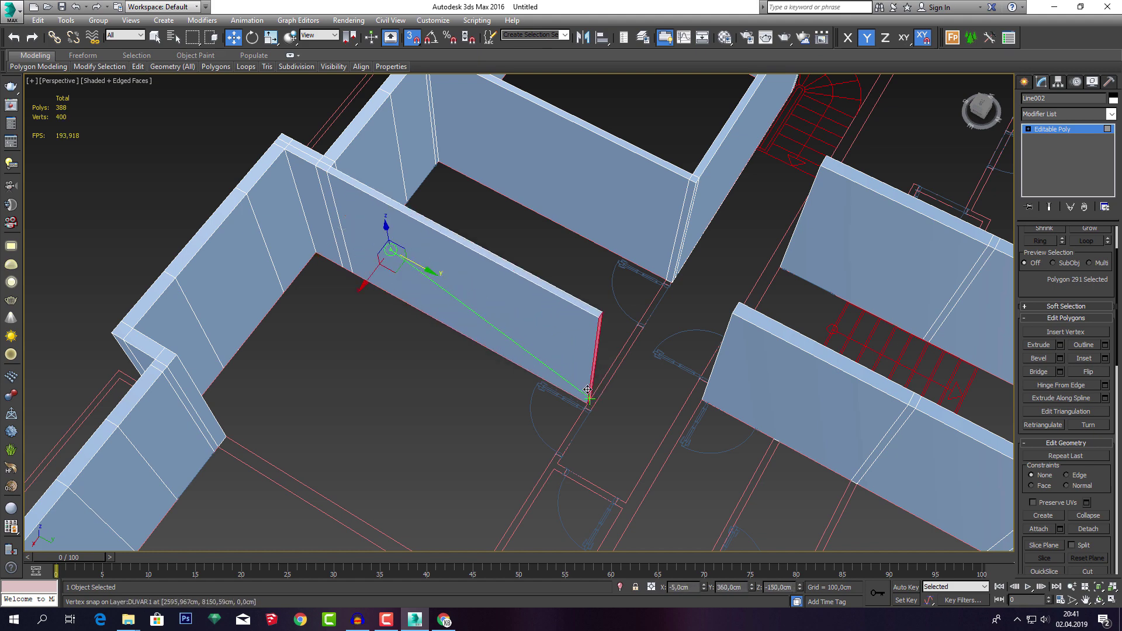
{"action": "mouse_move", "coordinate": [587, 390]}
{"action": "middle_mouse_down", "text": "alt"}
{"action": "mouse_move", "coordinate": [595, 380]}
{"action": "mouse_move", "coordinate": [576, 375]}
{"action": "middle_mouse_up", "text": "alt"}
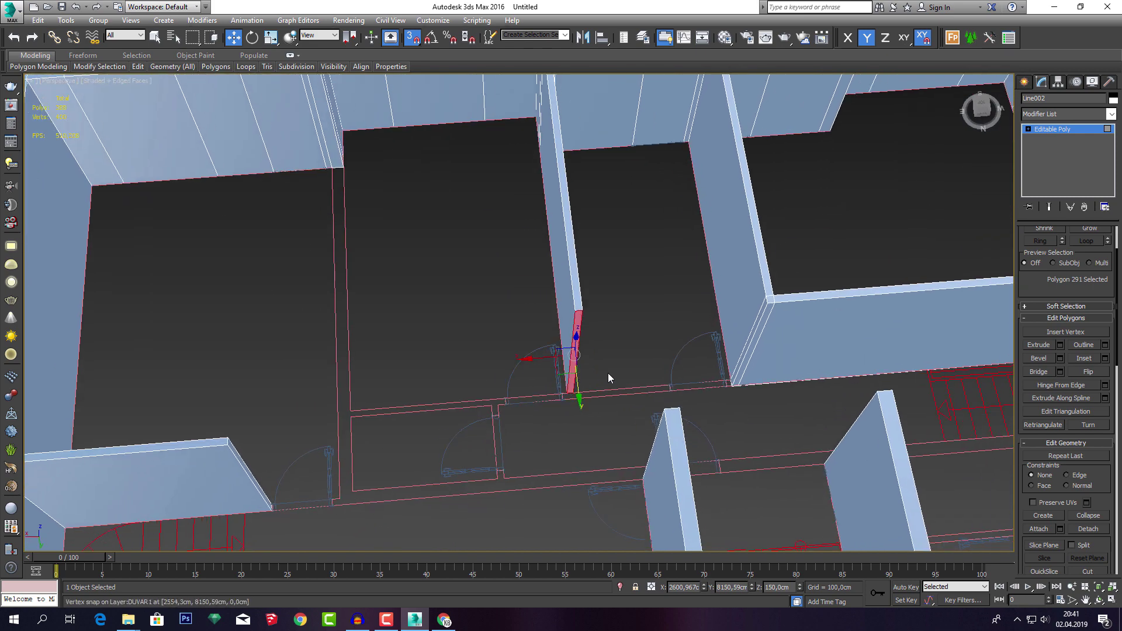
{"action": "scroll", "coordinate": [608, 377], "scroll_direction": "up", "scroll_amount": 3}
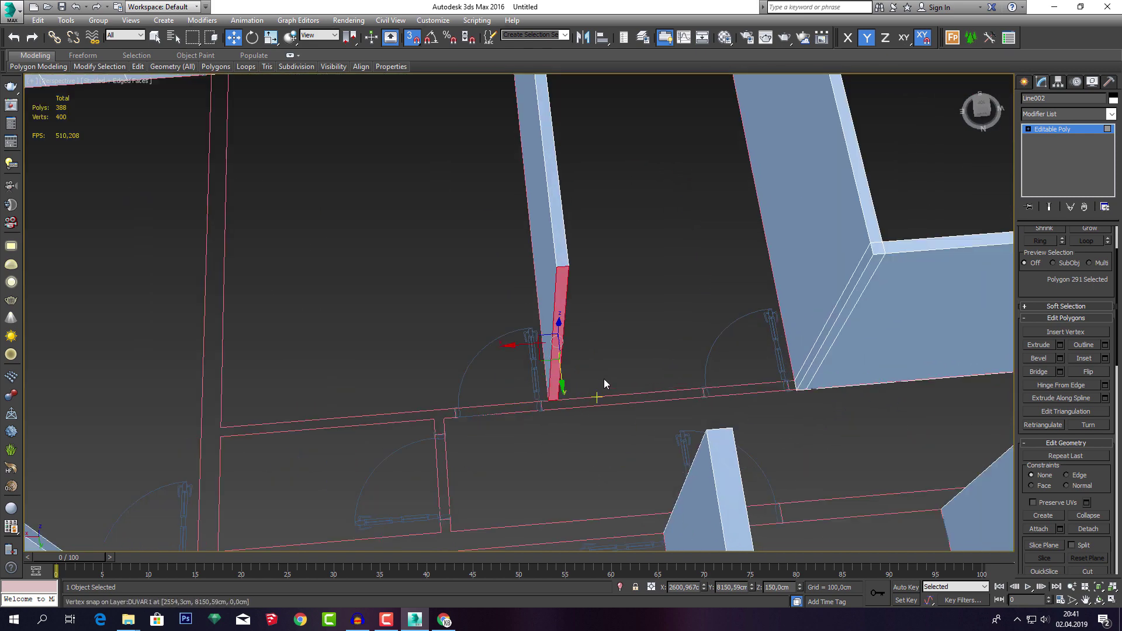
Extrude the end face to the door frame and Bridge it with the upper wall's end face.
{"action": "left_click", "coordinate": [1053, 345]}
{"action": "mouse_move", "coordinate": [530, 344]}
{"action": "left_mouse_down"}
{"action": "mouse_move", "coordinate": [532, 428]}
{"action": "mouse_move", "coordinate": [644, 407]}
{"action": "mouse_move", "coordinate": [680, 385]}
{"action": "left_mouse_up"}
{"action": "mouse_move", "coordinate": [680, 385]}
{"action": "middle_mouse_down", "text": "alt"}
{"action": "mouse_move", "coordinate": [587, 395]}
{"action": "mouse_move", "coordinate": [641, 401]}
{"action": "mouse_move", "coordinate": [682, 288]}
{"action": "middle_mouse_up", "text": "alt"}
{"action": "left_click", "coordinate": [534, 395]}
{"action": "left_click", "coordinate": [677, 261]}
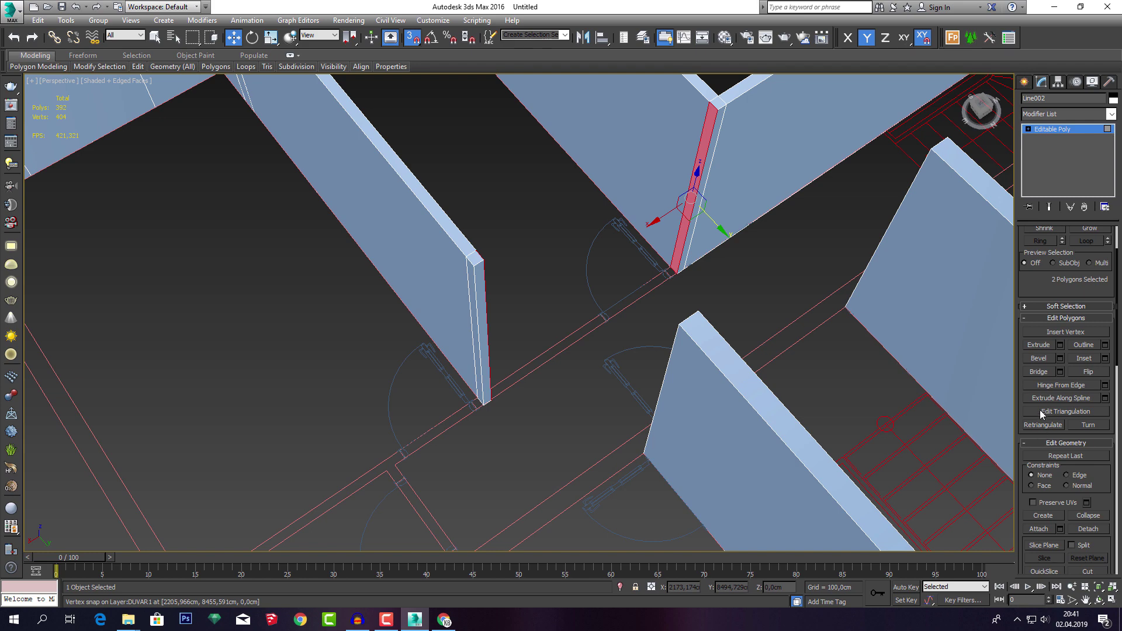
{"action": "left_click", "coordinate": [1040, 371]}
{"action": "left_click", "coordinate": [523, 387]}
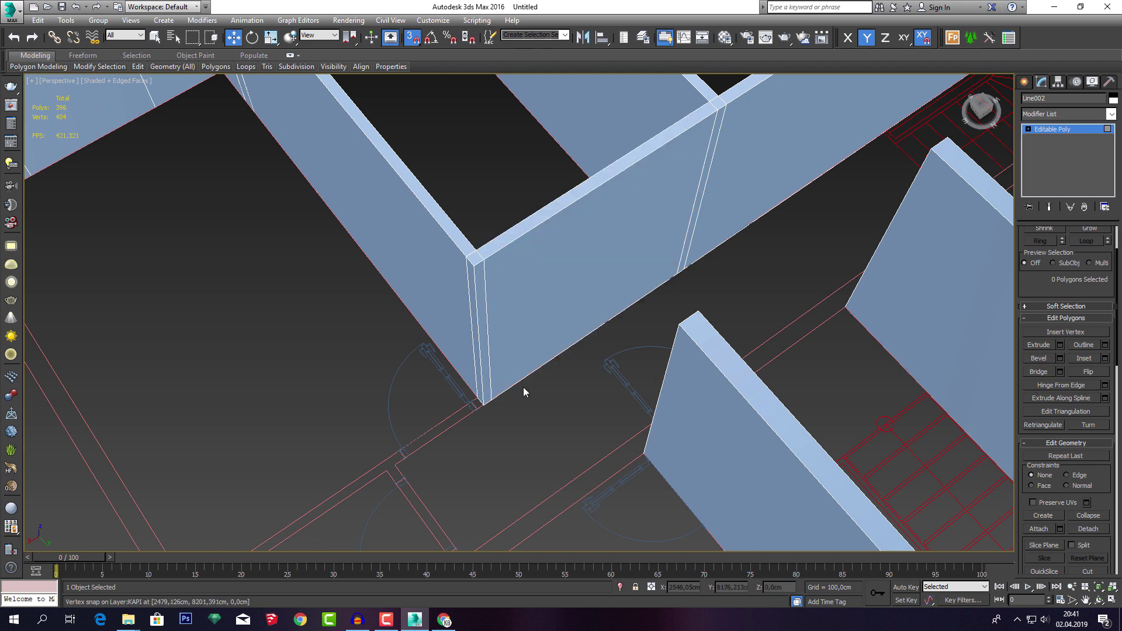
{"action": "mouse_move", "coordinate": [524, 387]}
{"action": "middle_mouse_down", "text": "alt"}
{"action": "mouse_move", "coordinate": [661, 366]}
{"action": "mouse_move", "coordinate": [237, 266]}
{"action": "middle_mouse_up", "text": "alt"}
Extrude another wall's thin end face and lengthen it along Y toward the door.
{"action": "left_click", "coordinate": [273, 281]}
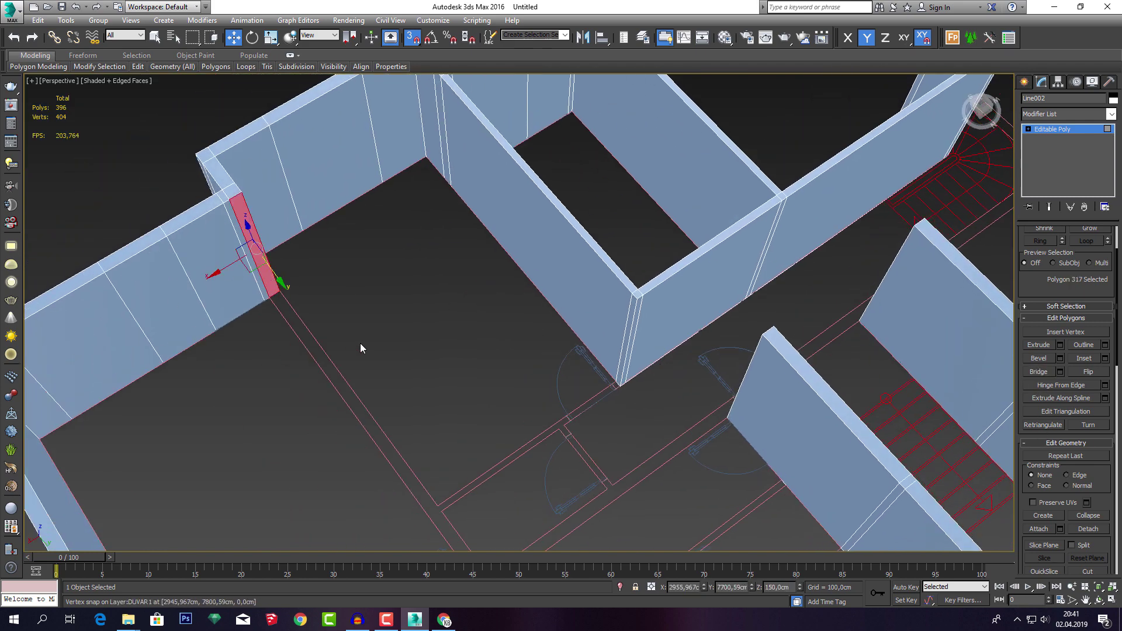
{"action": "middle_click_drag", "start_coordinate": [360, 346], "coordinate": [419, 326]}
{"action": "middle_click_drag", "start_coordinate": [672, 345], "coordinate": [577, 342], "text": "alt"}
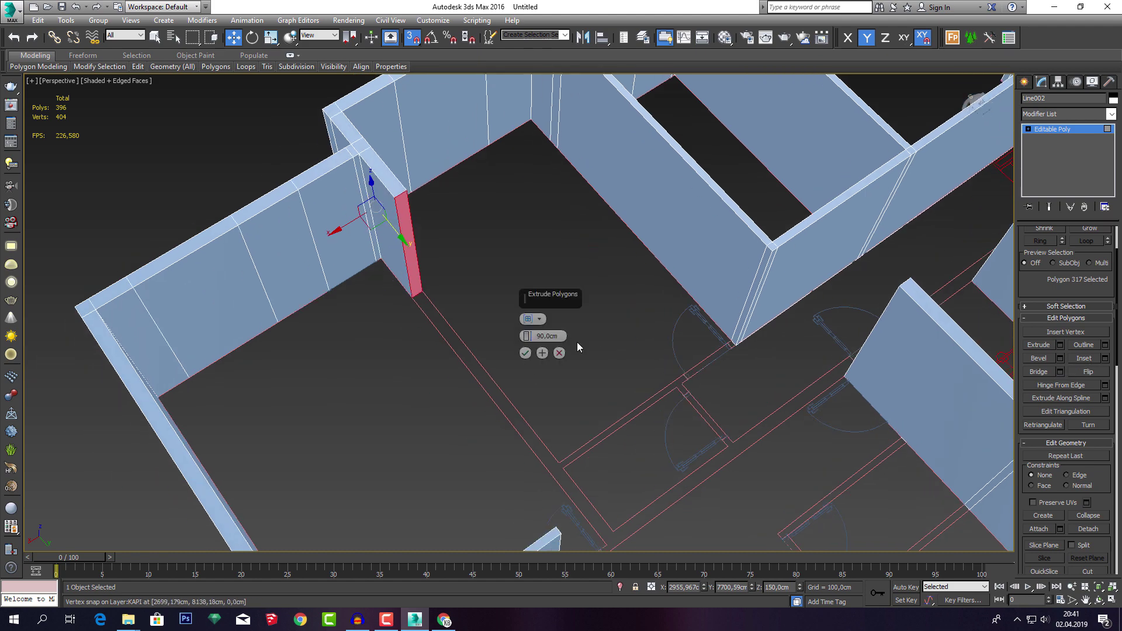
{"action": "left_click", "coordinate": [528, 353]}
{"action": "left_click_drag", "start_coordinate": [436, 282], "coordinate": [575, 444]}
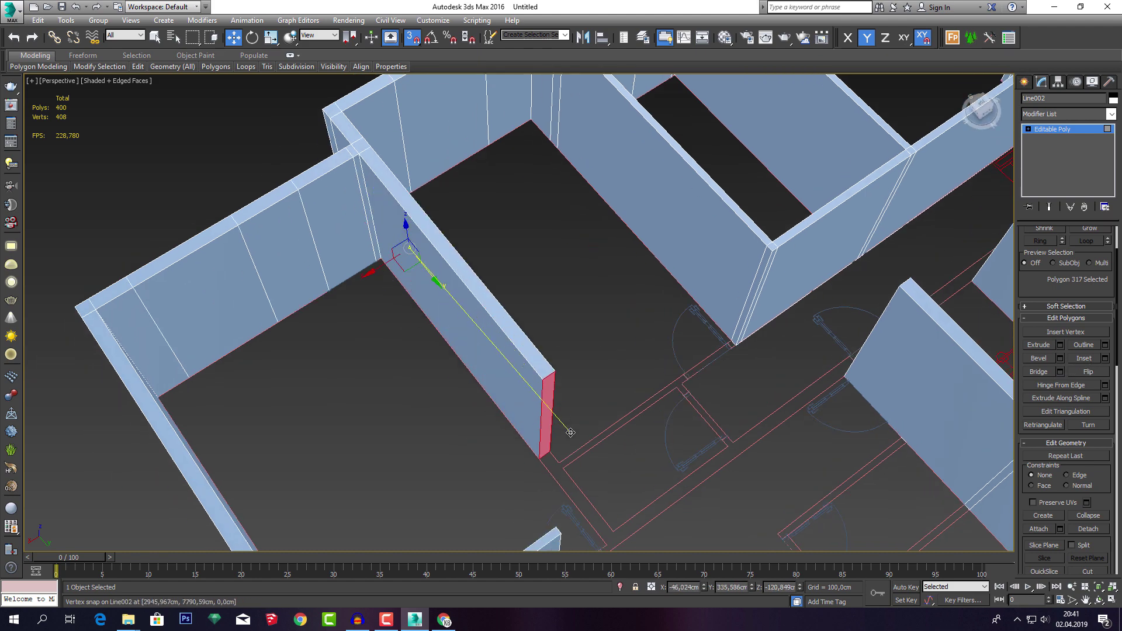
{"action": "middle_click_drag", "start_coordinate": [632, 452], "coordinate": [544, 417]}
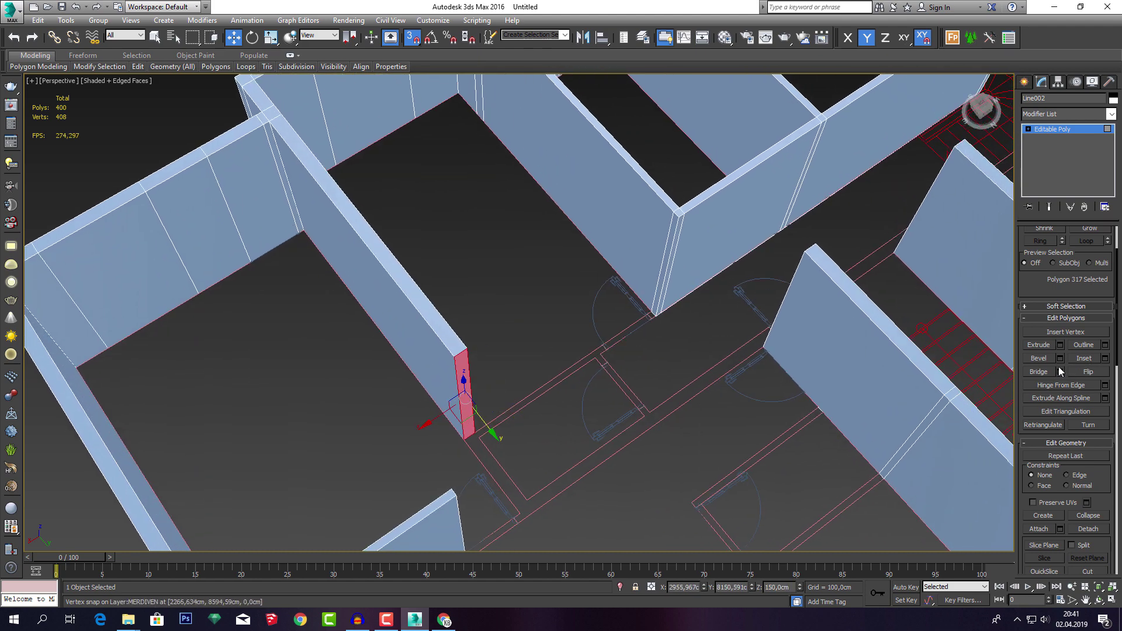
Extrude it 90 cm more, snap it back to the door frame, and add the opposite wall end.
{"action": "left_click", "coordinate": [1060, 345]}
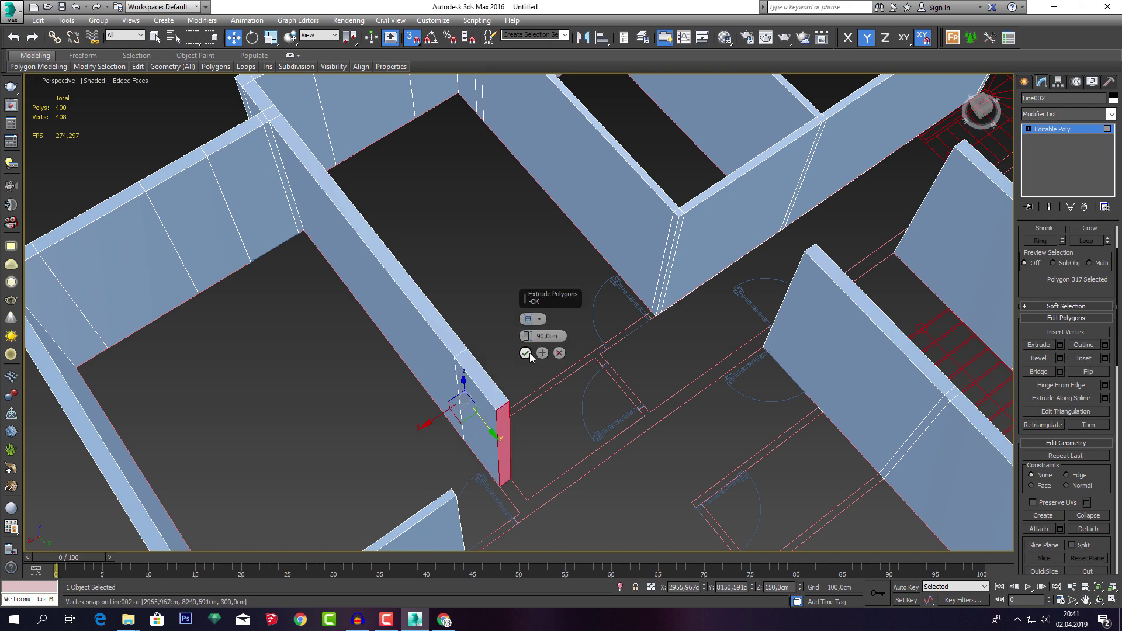
{"action": "left_click", "coordinate": [528, 353]}
{"action": "left_click_drag", "start_coordinate": [529, 480], "coordinate": [593, 372]}
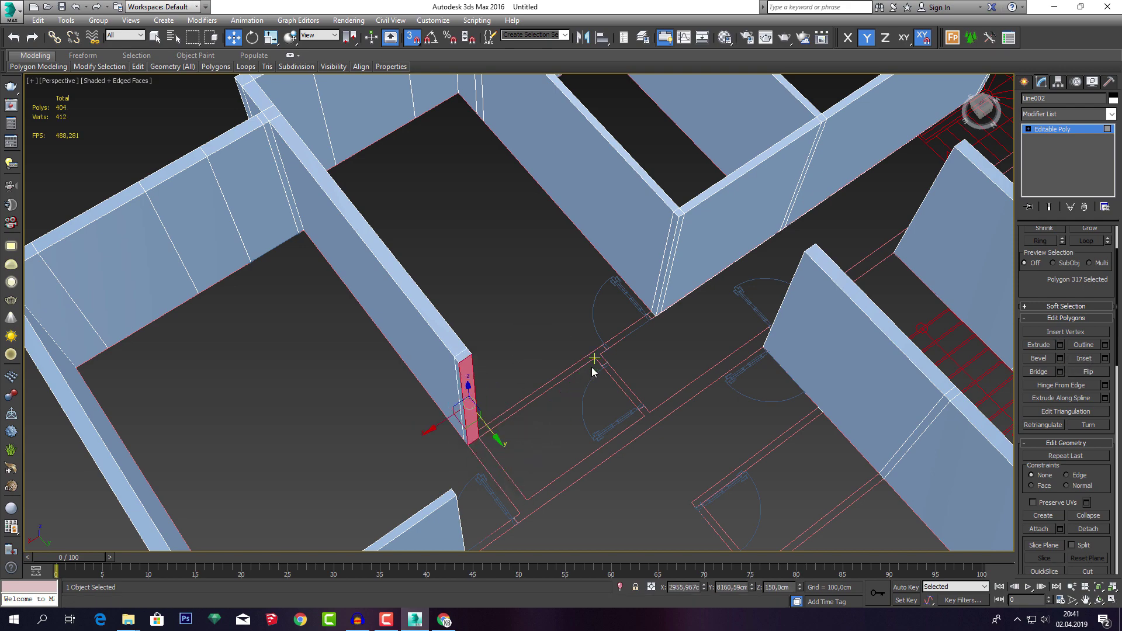
{"action": "middle_click_drag", "start_coordinate": [592, 371], "coordinate": [458, 395], "text": "alt"}
{"action": "mouse_move", "coordinate": [544, 431]}
{"action": "middle_mouse_down"}
{"action": "mouse_move", "coordinate": [505, 344]}
{"action": "mouse_move", "coordinate": [613, 333]}
{"action": "mouse_move", "coordinate": [685, 349]}
{"action": "mouse_move", "coordinate": [621, 358]}
{"action": "mouse_move", "coordinate": [716, 346]}
{"action": "mouse_move", "coordinate": [624, 346]}
{"action": "mouse_move", "coordinate": [692, 342]}
{"action": "middle_mouse_up"}
{"action": "left_click", "coordinate": [680, 312], "text": "ctrl"}
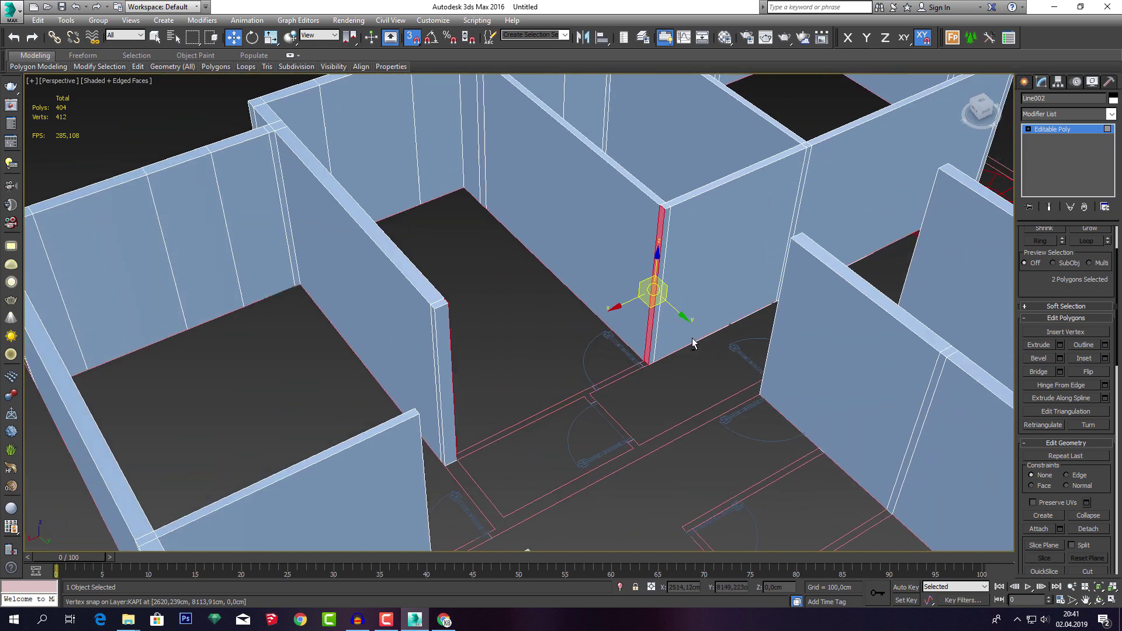
Bridge the previous doorway, then extrude the next wall end face and snap it onto the plan line.
{"action": "left_click", "coordinate": [1045, 359]}
{"action": "left_click", "coordinate": [1043, 371]}
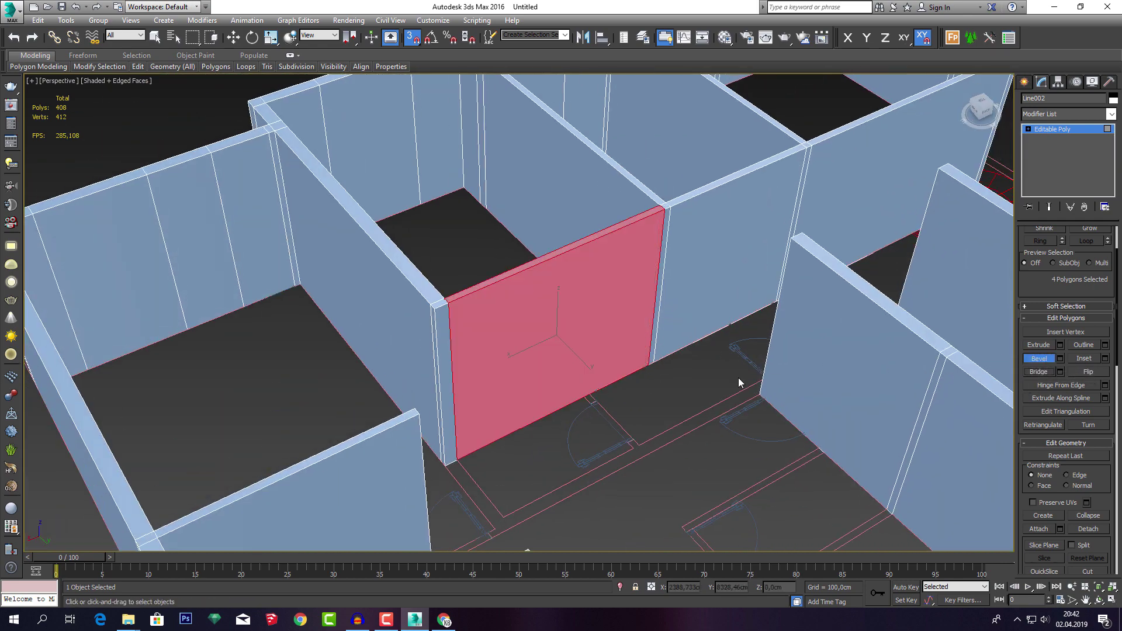
{"action": "mouse_move", "coordinate": [738, 377]}
{"action": "middle_mouse_down", "text": "alt"}
{"action": "mouse_move", "coordinate": [642, 364]}
{"action": "mouse_move", "coordinate": [630, 348]}
{"action": "mouse_move", "coordinate": [613, 358]}
{"action": "middle_mouse_up", "text": "alt"}
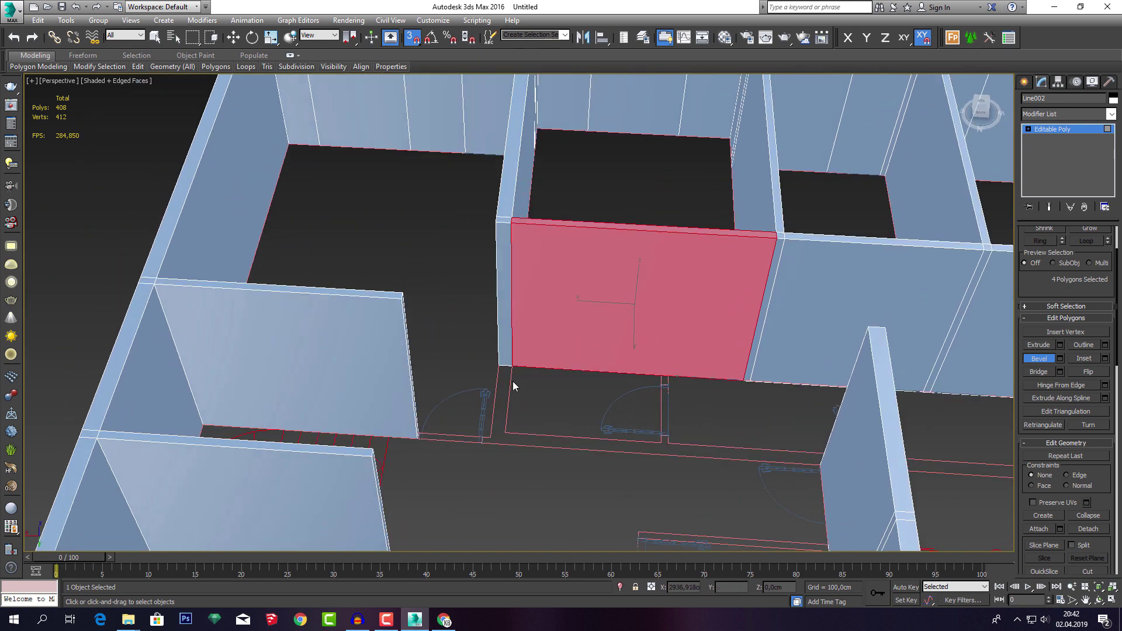
{"action": "left_click", "coordinate": [506, 356]}
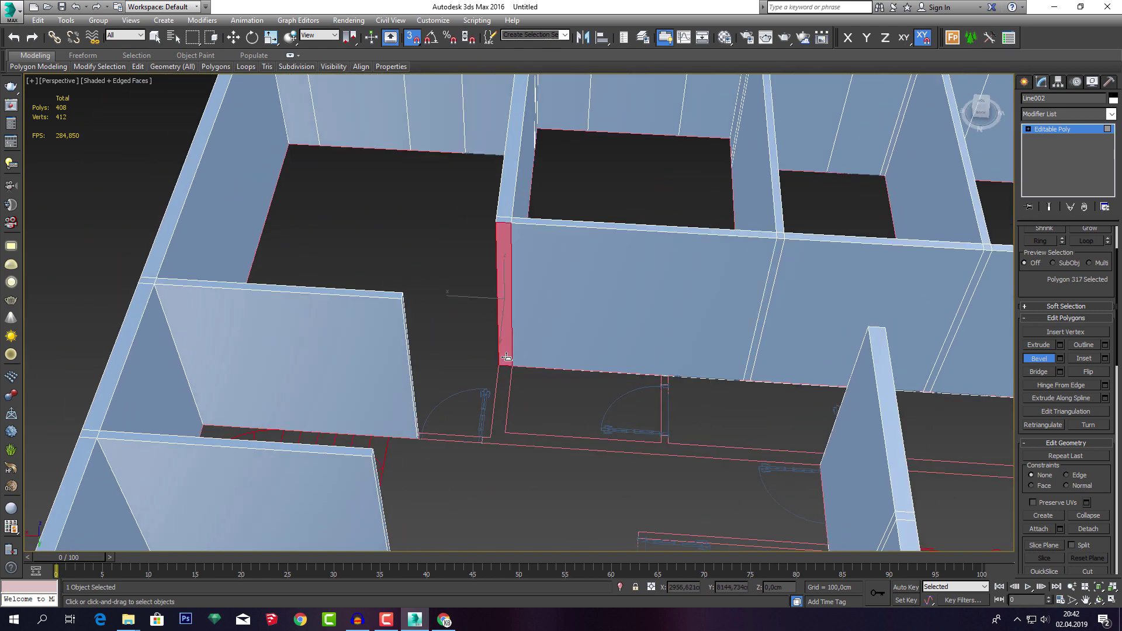
{"action": "left_click", "coordinate": [1059, 350]}
{"action": "left_click", "coordinate": [526, 354]}
{"action": "key", "text": "w"}
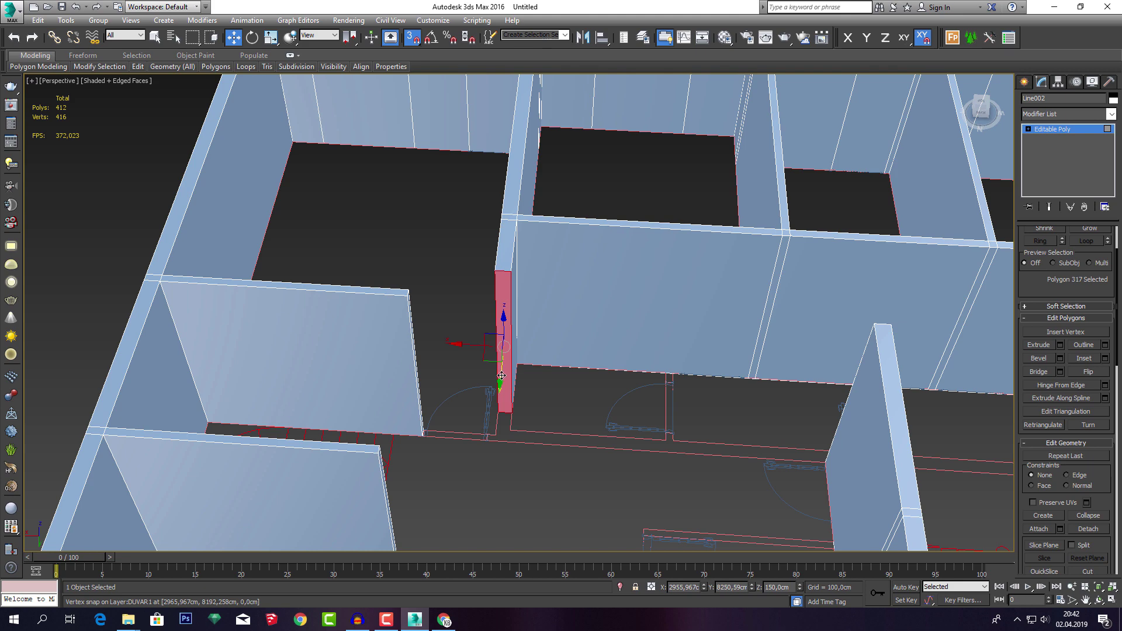
{"action": "left_click_drag", "start_coordinate": [500, 376], "coordinate": [523, 439]}
{"action": "scroll", "coordinate": [523, 438], "scroll_direction": "up", "scroll_amount": 5}
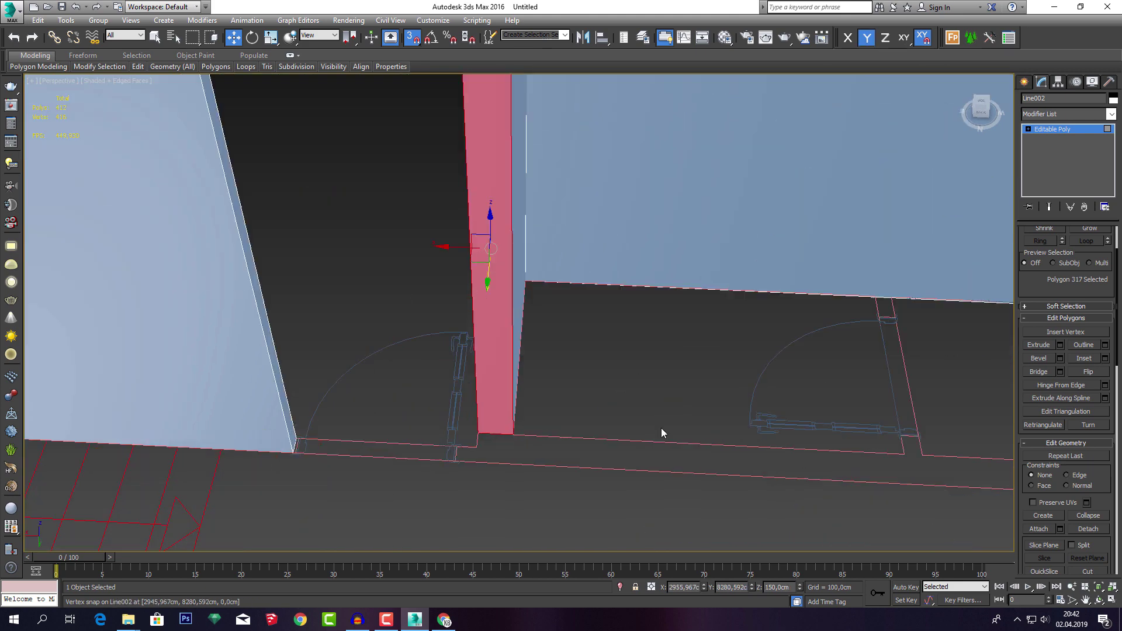
Extrude the wall end face twice more, the last by 90 cm, snapping it to the door line.
{"action": "left_click", "coordinate": [1059, 344]}
{"action": "left_click", "coordinate": [525, 352]}
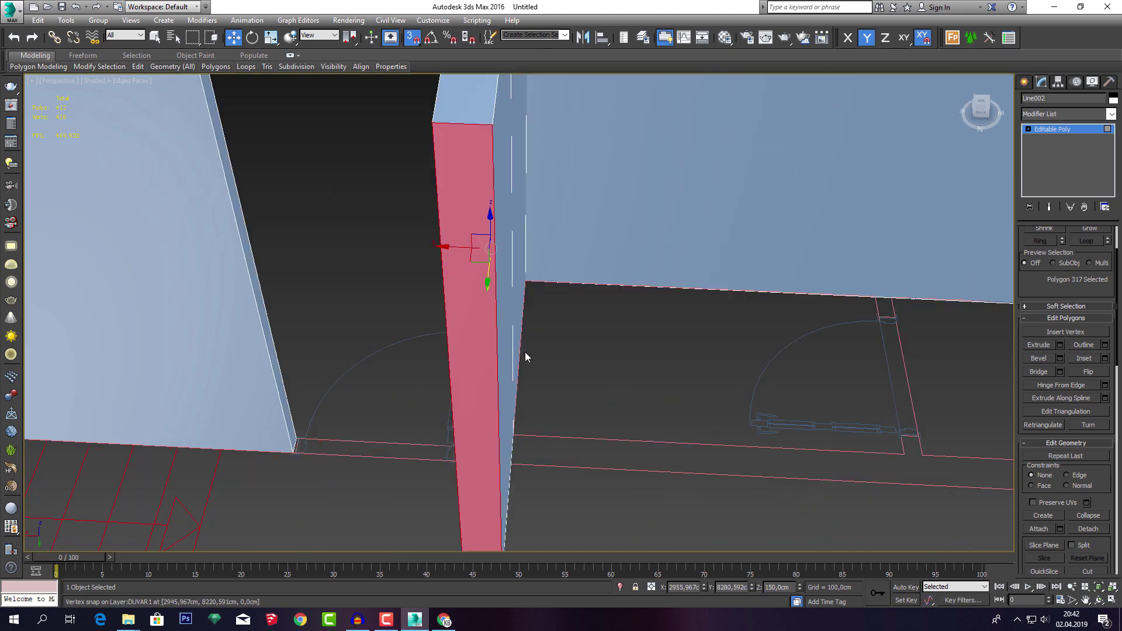
{"action": "mouse_move", "coordinate": [525, 352]}
{"action": "middle_mouse_down", "text": "alt"}
{"action": "mouse_move", "coordinate": [598, 379]}
{"action": "mouse_move", "coordinate": [531, 431]}
{"action": "middle_mouse_up", "text": "alt"}
{"action": "left_click_drag", "start_coordinate": [531, 429], "coordinate": [593, 170]}
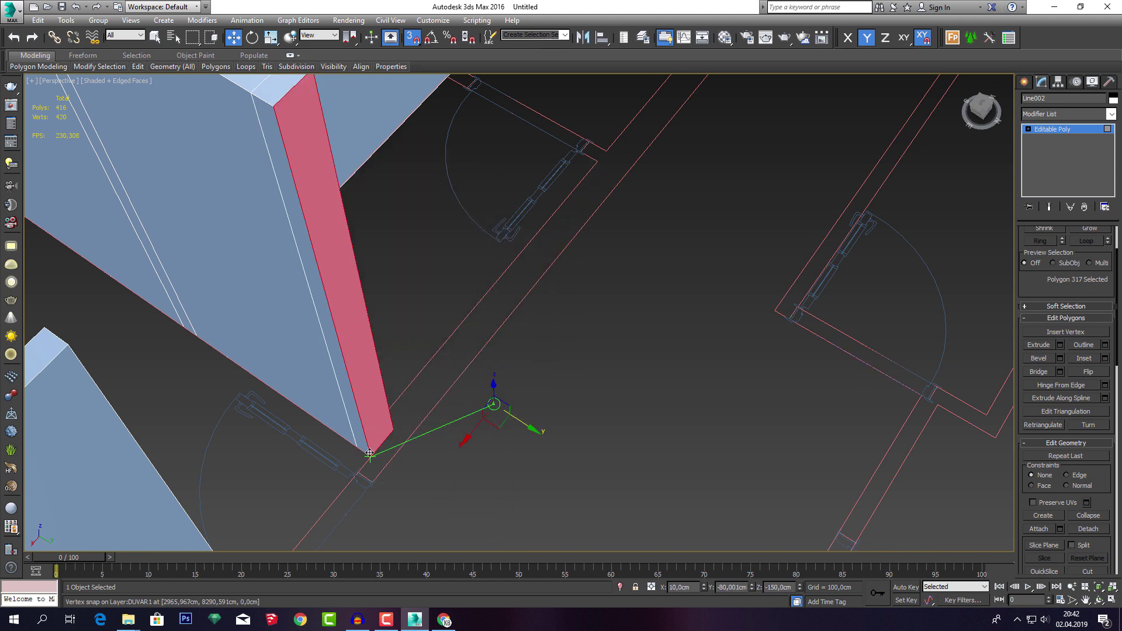
{"action": "middle_click_drag", "start_coordinate": [594, 169], "coordinate": [680, 416], "text": "alt"}
{"action": "left_click", "coordinate": [1059, 346]}
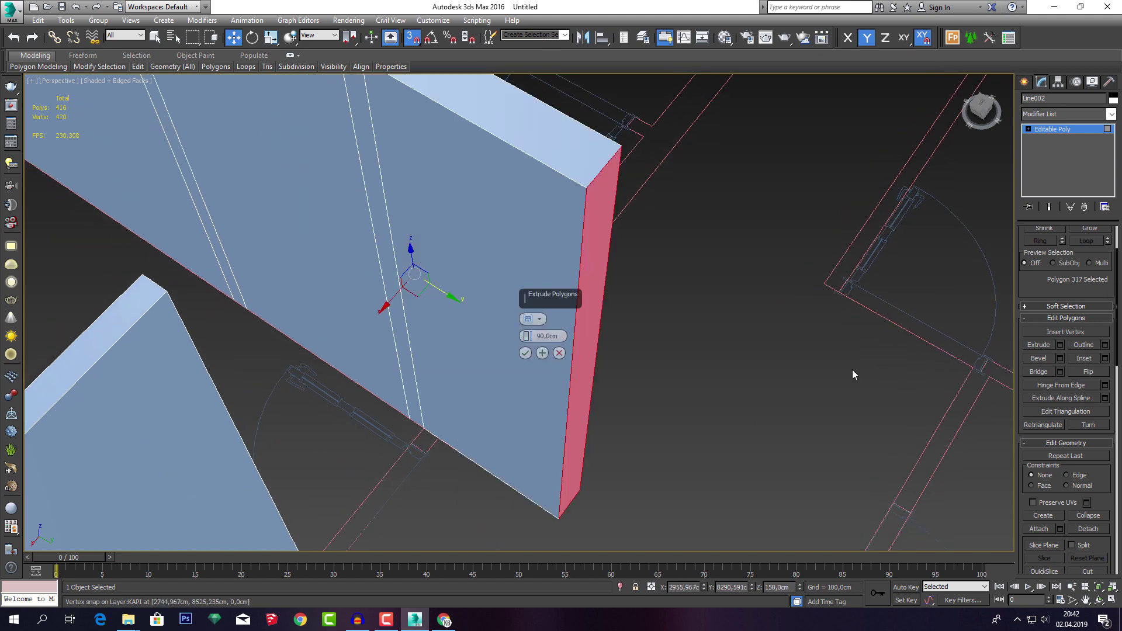
{"action": "left_click", "coordinate": [524, 353]}
{"action": "mouse_move", "coordinate": [584, 381]}
{"action": "left_mouse_down"}
{"action": "mouse_move", "coordinate": [450, 441]}
{"action": "mouse_move", "coordinate": [482, 409]}
{"action": "mouse_move", "coordinate": [438, 442]}
{"action": "left_mouse_up"}
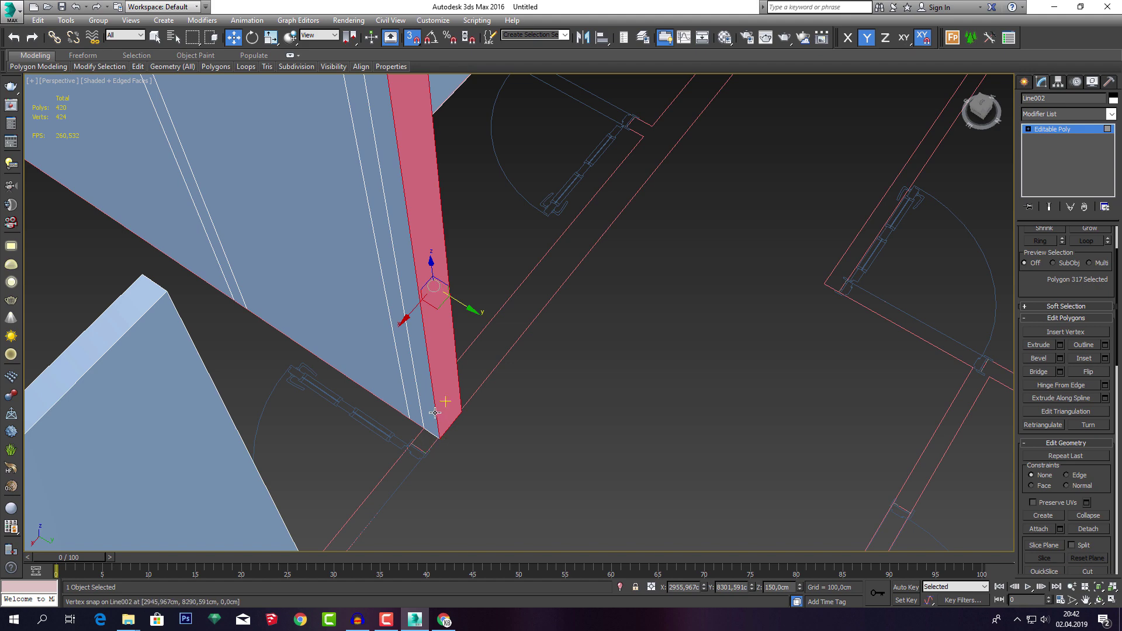
Bridge the extended wall end to the slanted wall's side face and clear the selection.
{"action": "middle_click_drag", "start_coordinate": [435, 413], "coordinate": [278, 402], "text": "alt"}
{"action": "left_click", "coordinate": [244, 395]}
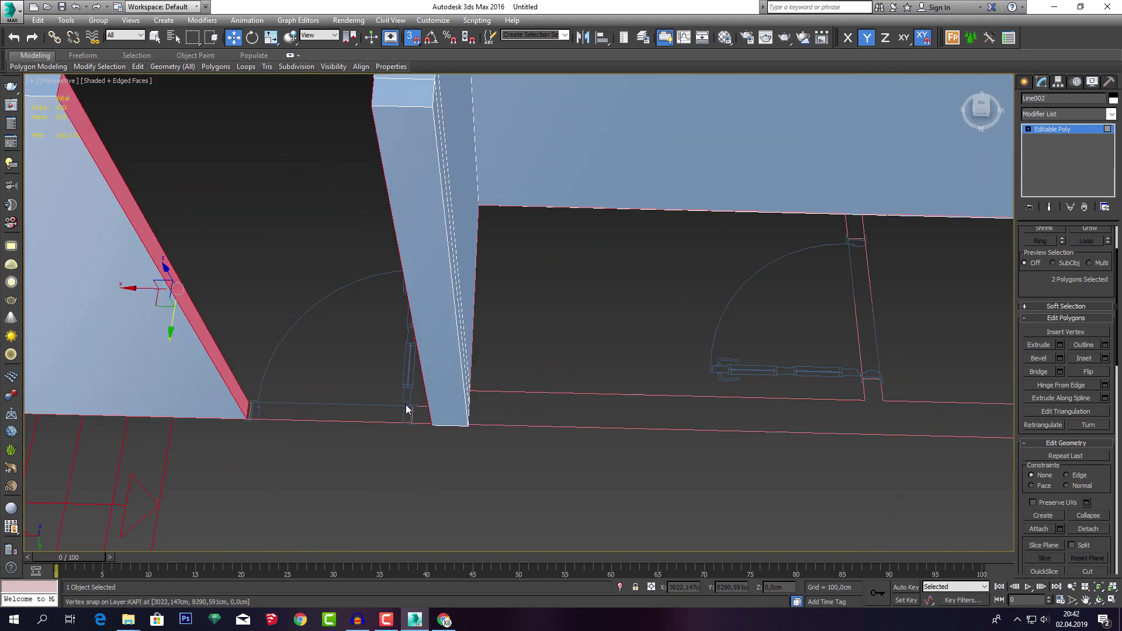
{"action": "left_click", "coordinate": [1042, 374]}
{"action": "scroll", "coordinate": [591, 367], "scroll_direction": "down", "scroll_amount": 2}
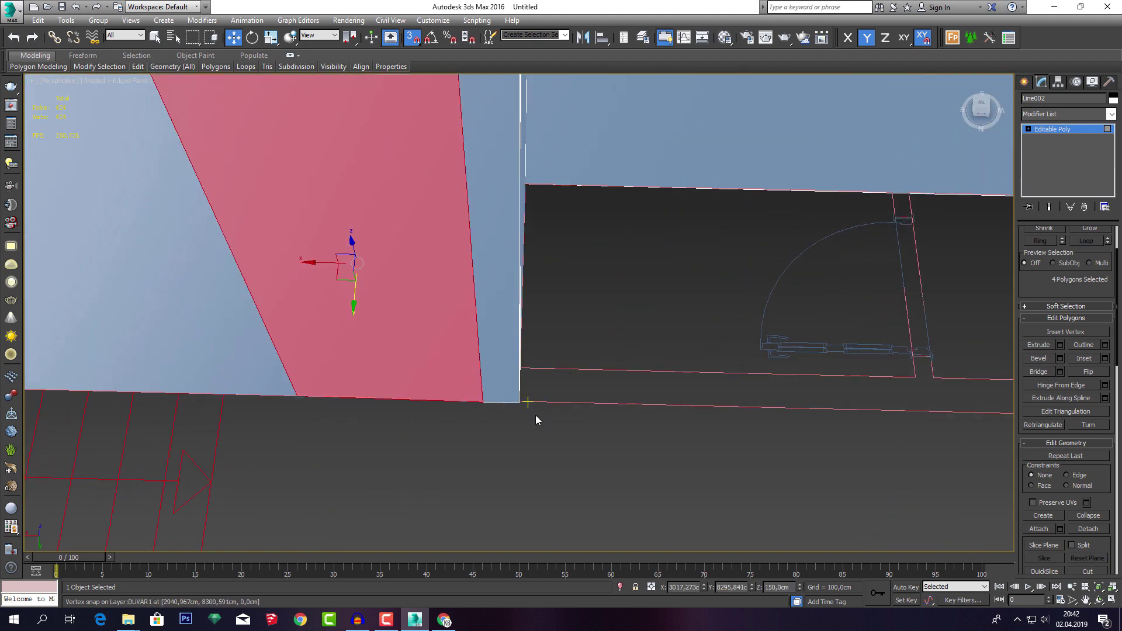
{"action": "scroll", "coordinate": [536, 415], "scroll_direction": "down", "scroll_amount": 8}
{"action": "left_click", "coordinate": [531, 429]}
{"action": "scroll", "coordinate": [569, 417], "scroll_direction": "down", "scroll_amount": 3}
Extrude a narrow wall end face and stretch it to the door opening.
{"action": "scroll", "coordinate": [615, 366], "scroll_direction": "down", "scroll_amount": 2}
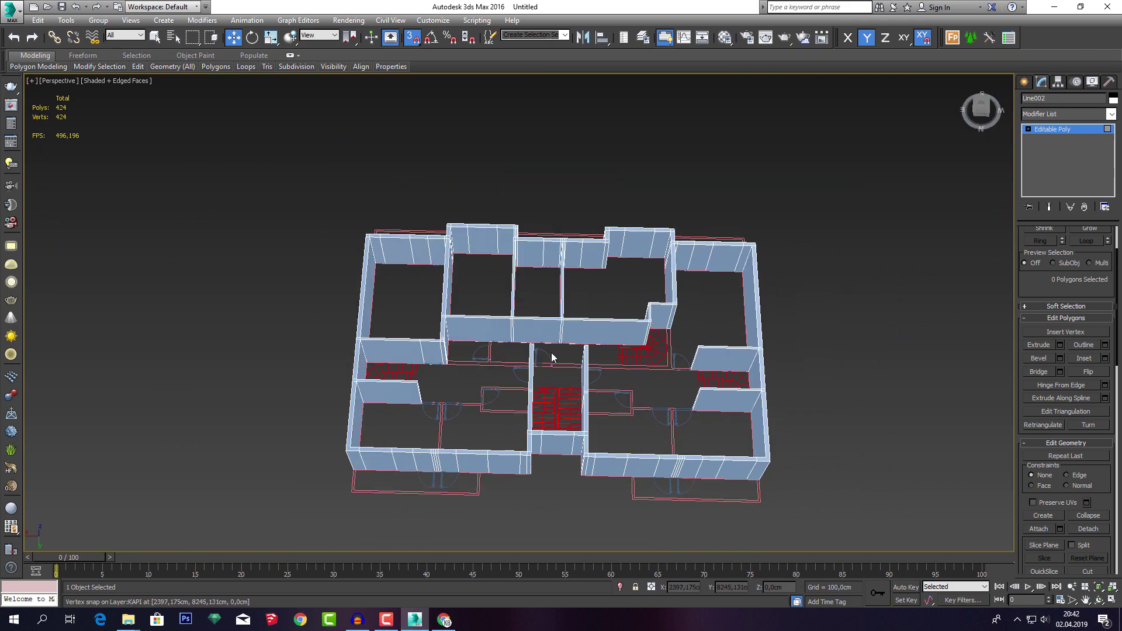
{"action": "mouse_move", "coordinate": [615, 366]}
{"action": "middle_mouse_down", "text": "alt"}
{"action": "mouse_move", "coordinate": [510, 349]}
{"action": "mouse_move", "coordinate": [589, 391]}
{"action": "mouse_move", "coordinate": [590, 455]}
{"action": "middle_mouse_up", "text": "alt"}
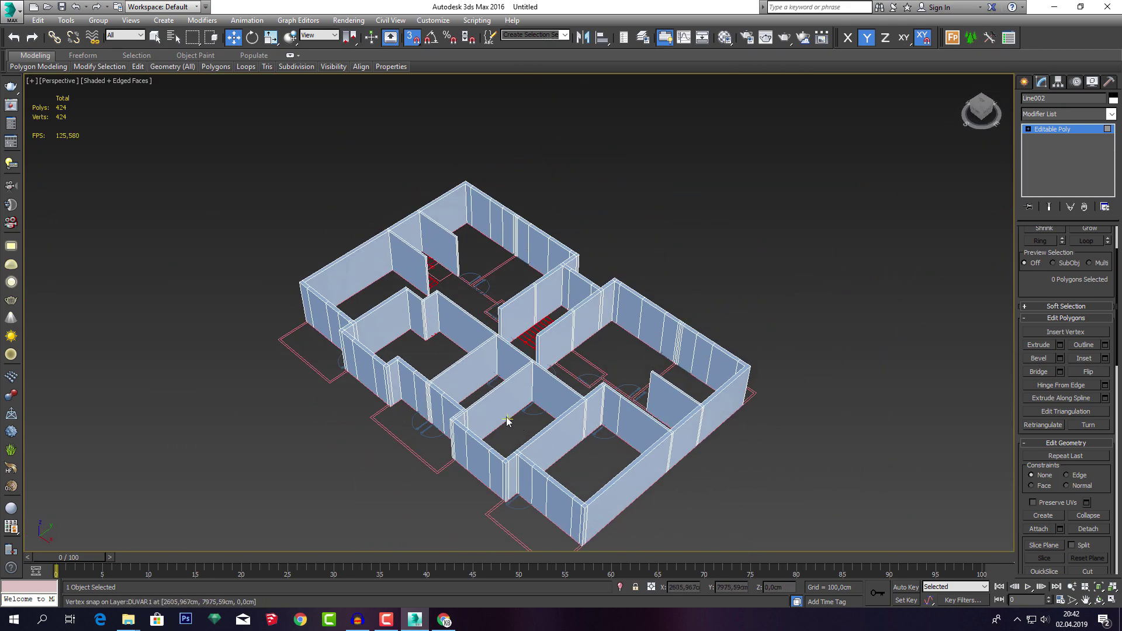
{"action": "mouse_move", "coordinate": [421, 369]}
{"action": "middle_mouse_down", "text": "alt"}
{"action": "mouse_move", "coordinate": [466, 426]}
{"action": "mouse_move", "coordinate": [440, 432]}
{"action": "middle_mouse_up", "text": "alt"}
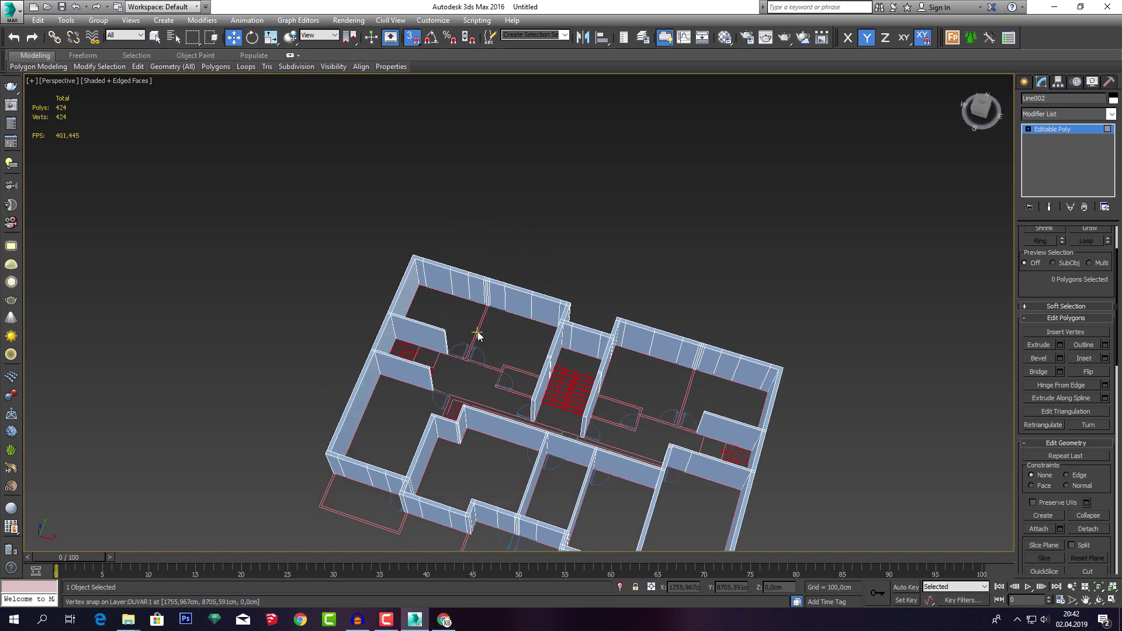
{"action": "scroll", "coordinate": [500, 314], "scroll_direction": "up", "scroll_amount": 3}
{"action": "scroll", "coordinate": [506, 301], "scroll_direction": "up", "scroll_amount": 5}
{"action": "left_click", "coordinate": [506, 316]}
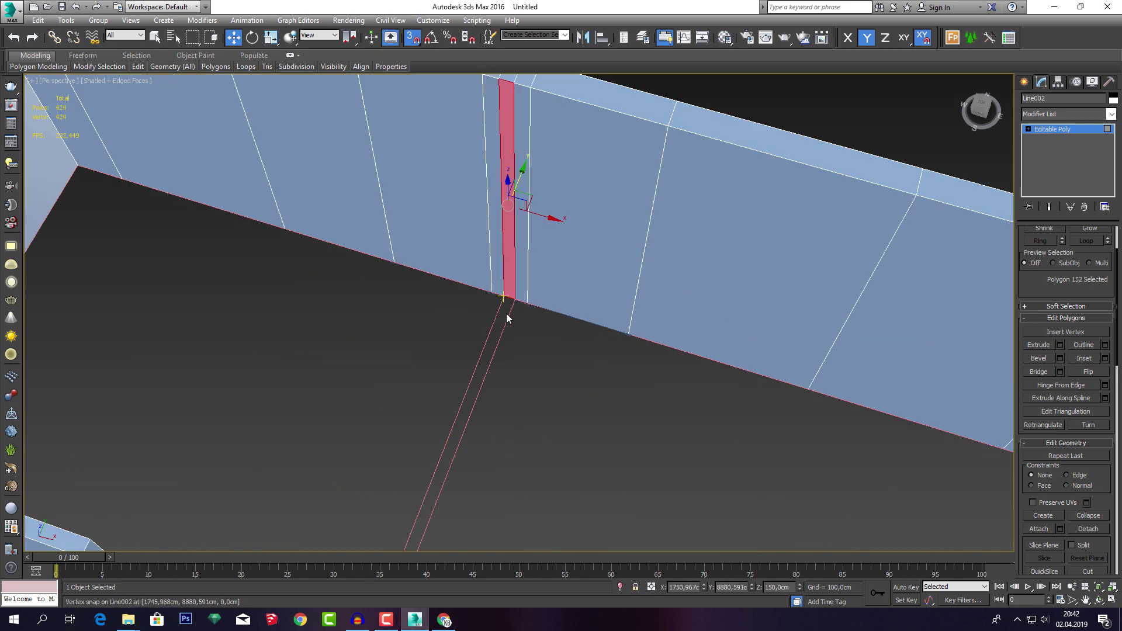
{"action": "scroll", "coordinate": [506, 317], "scroll_direction": "down", "scroll_amount": 6}
{"action": "middle_click_drag", "start_coordinate": [506, 317], "coordinate": [545, 343], "text": "alt"}
{"action": "scroll", "coordinate": [578, 349], "scroll_direction": "up", "scroll_amount": 2}
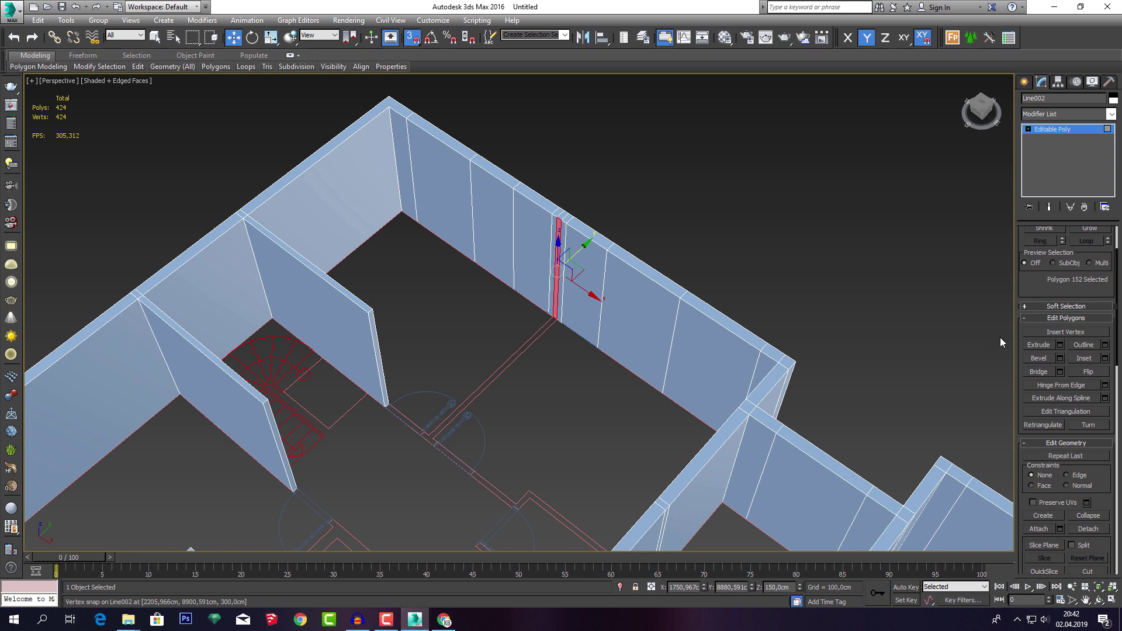
{"action": "left_click", "coordinate": [1061, 346]}
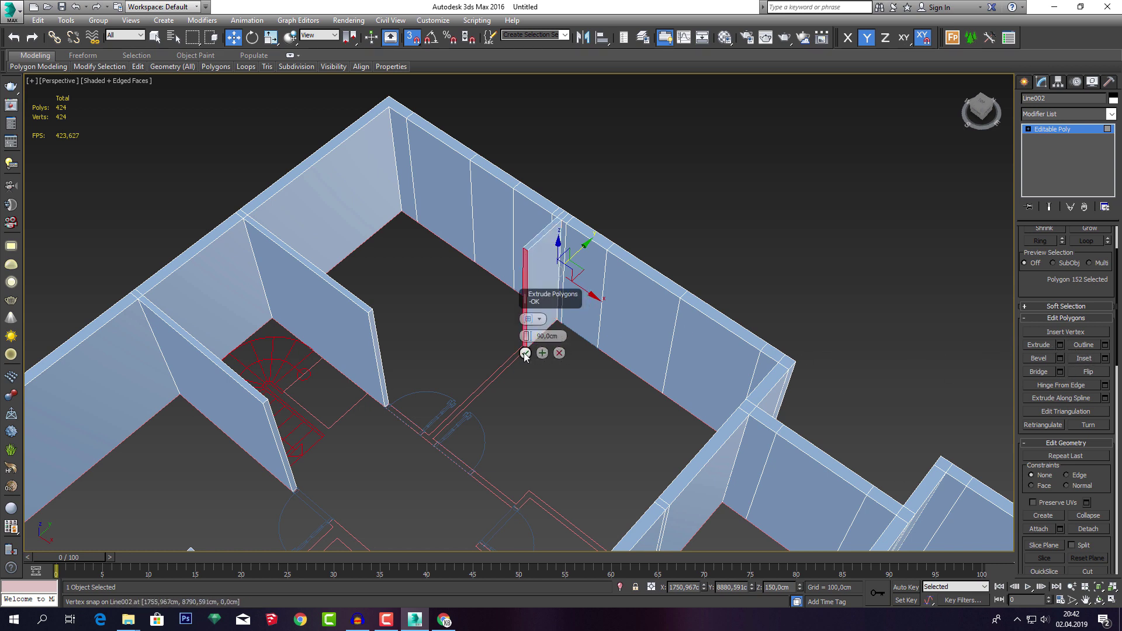
{"action": "left_click", "coordinate": [525, 353]}
{"action": "left_click_drag", "start_coordinate": [549, 281], "coordinate": [452, 457]}
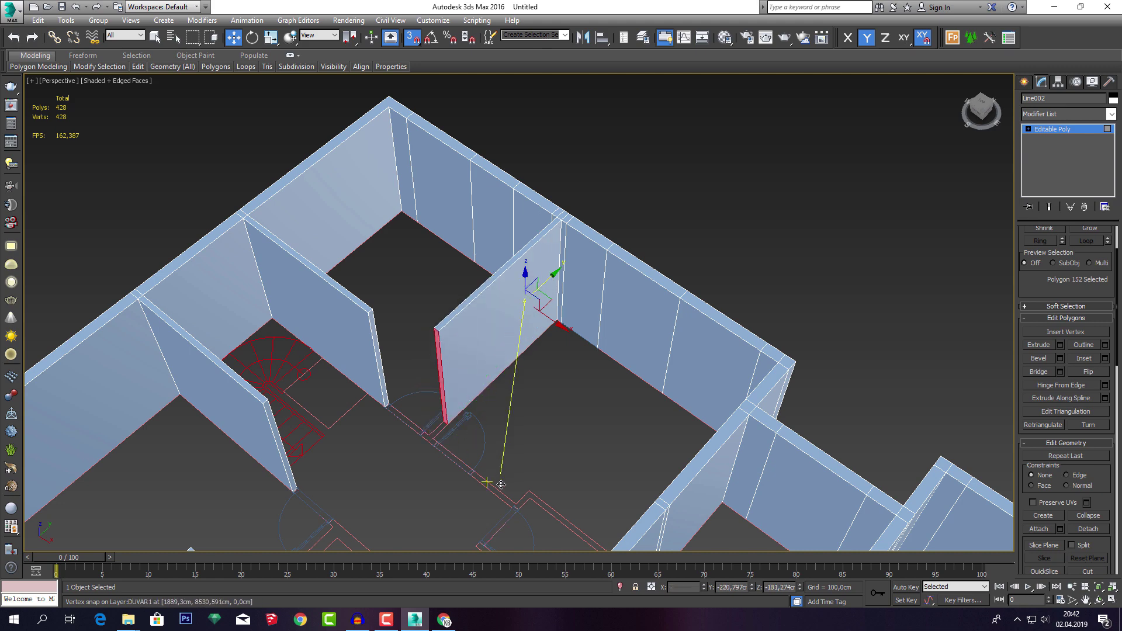
Extrude the wall end again along the wall and bridge it to the left wall's end across the doorway.
{"action": "mouse_move", "coordinate": [451, 457]}
{"action": "middle_mouse_down", "text": "alt"}
{"action": "mouse_move", "coordinate": [501, 455]}
{"action": "mouse_move", "coordinate": [472, 435]}
{"action": "middle_mouse_up", "text": "alt"}
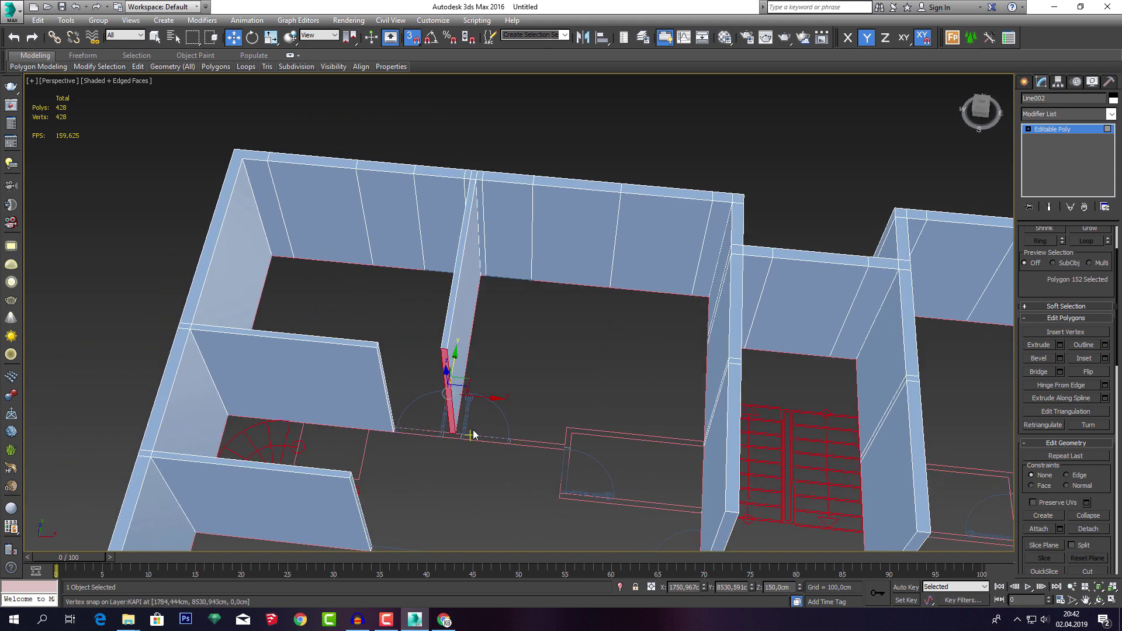
{"action": "scroll", "coordinate": [440, 430], "scroll_direction": "up", "scroll_amount": 3}
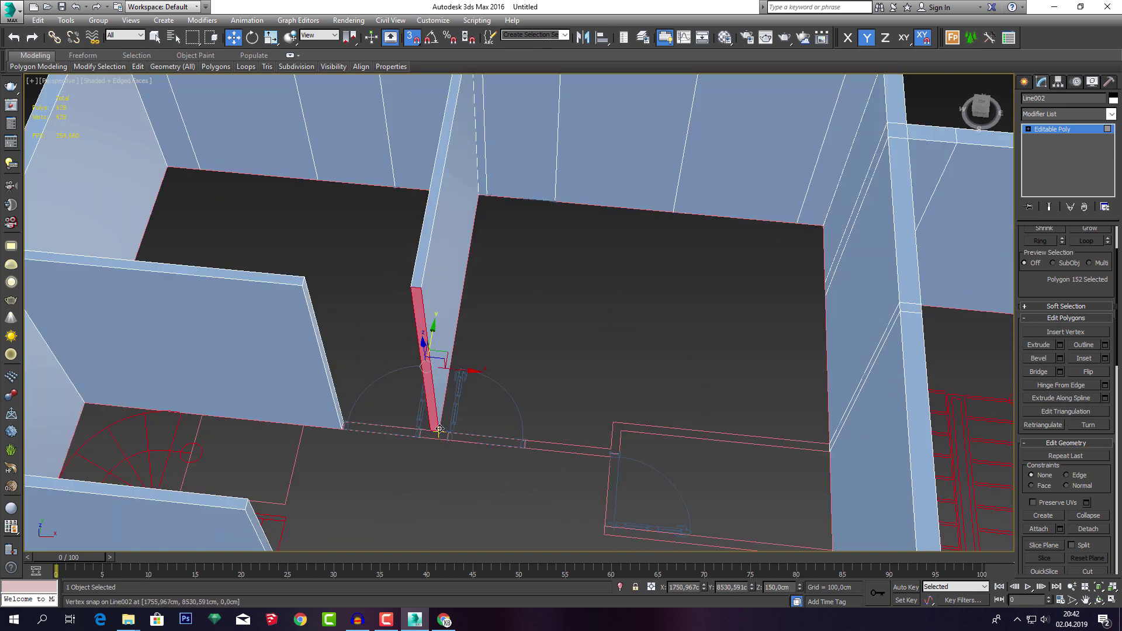
{"action": "left_click", "coordinate": [1060, 345]}
{"action": "left_click", "coordinate": [525, 354]}
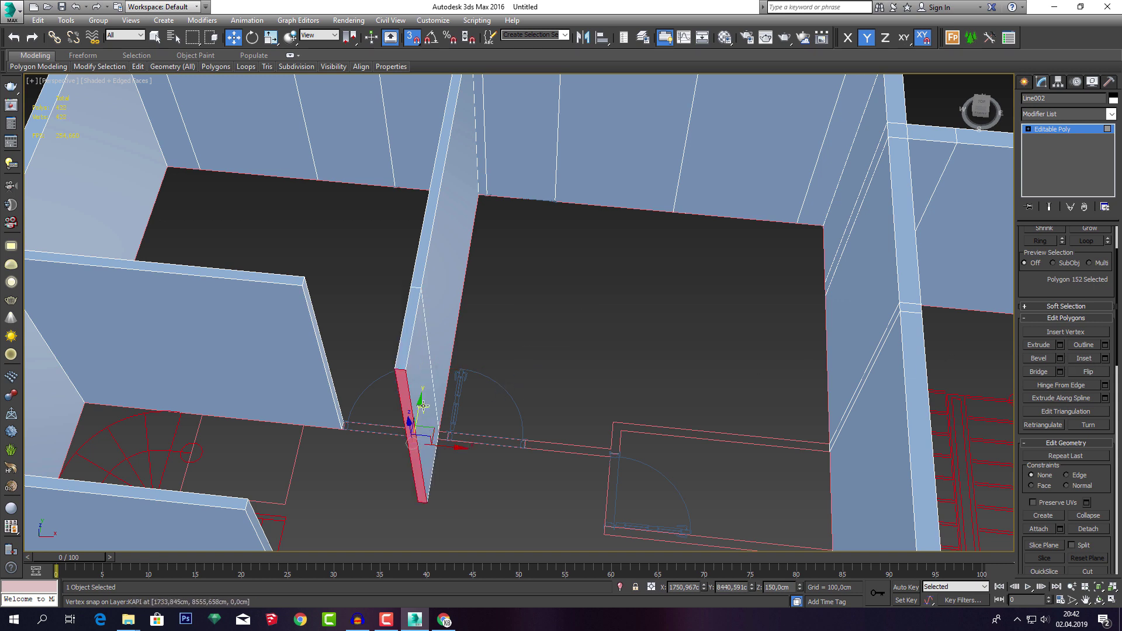
{"action": "mouse_move", "coordinate": [420, 404]}
{"action": "left_mouse_down"}
{"action": "mouse_move", "coordinate": [563, 455]}
{"action": "mouse_move", "coordinate": [521, 451]}
{"action": "left_mouse_up"}
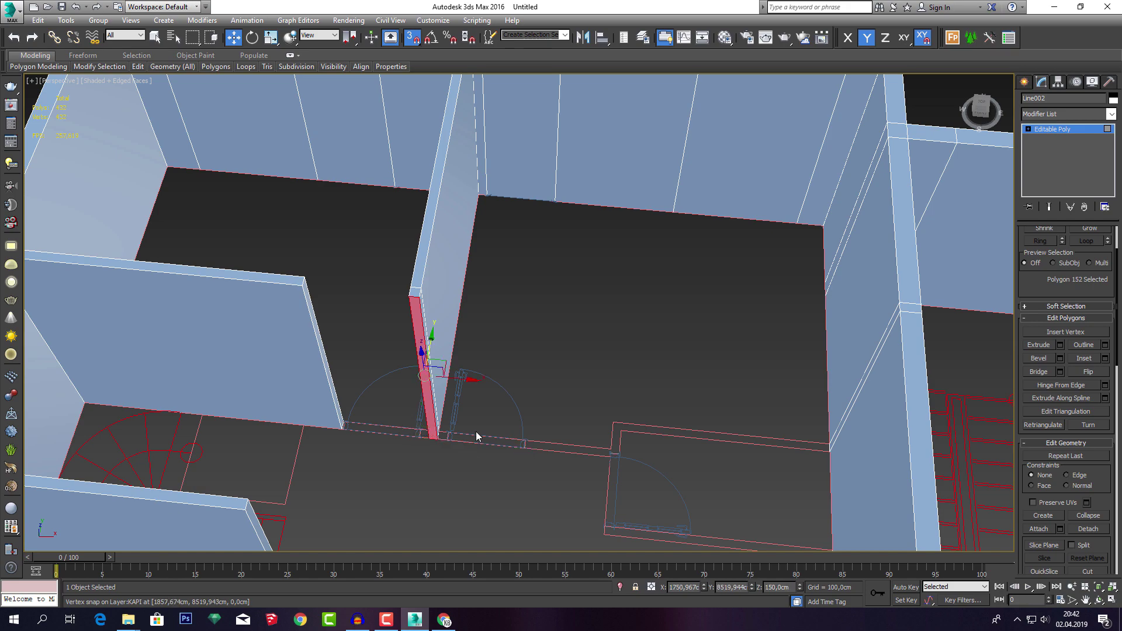
{"action": "middle_click_drag", "start_coordinate": [476, 432], "coordinate": [539, 429], "text": "alt"}
{"action": "left_click", "coordinate": [438, 422]}
{"action": "mouse_move", "coordinate": [437, 421]}
{"action": "middle_mouse_down", "text": "alt"}
{"action": "mouse_move", "coordinate": [574, 420]}
{"action": "mouse_move", "coordinate": [480, 410]}
{"action": "middle_mouse_up", "text": "alt"}
{"action": "left_click", "coordinate": [462, 370], "text": "ctrl"}
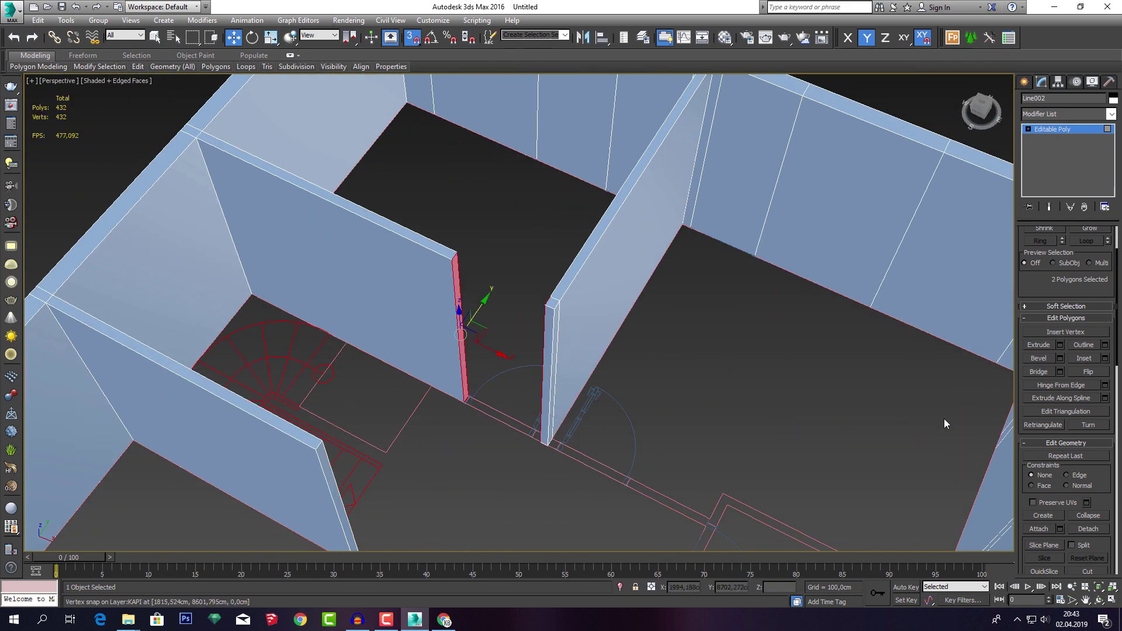
{"action": "left_click", "coordinate": [1038, 372]}
Extrude the thin wall end 200 cm along X, then extrude again and snap it to the plan vertex.
{"action": "middle_click_drag", "start_coordinate": [526, 433], "coordinate": [589, 439], "text": "alt"}
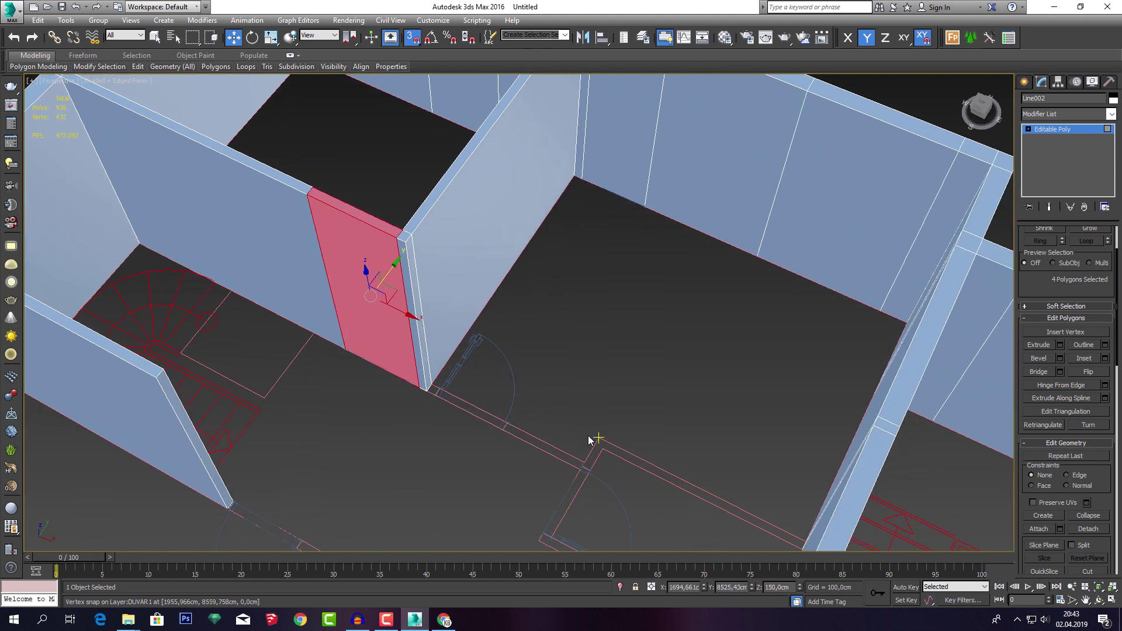
{"action": "left_click", "coordinate": [425, 374]}
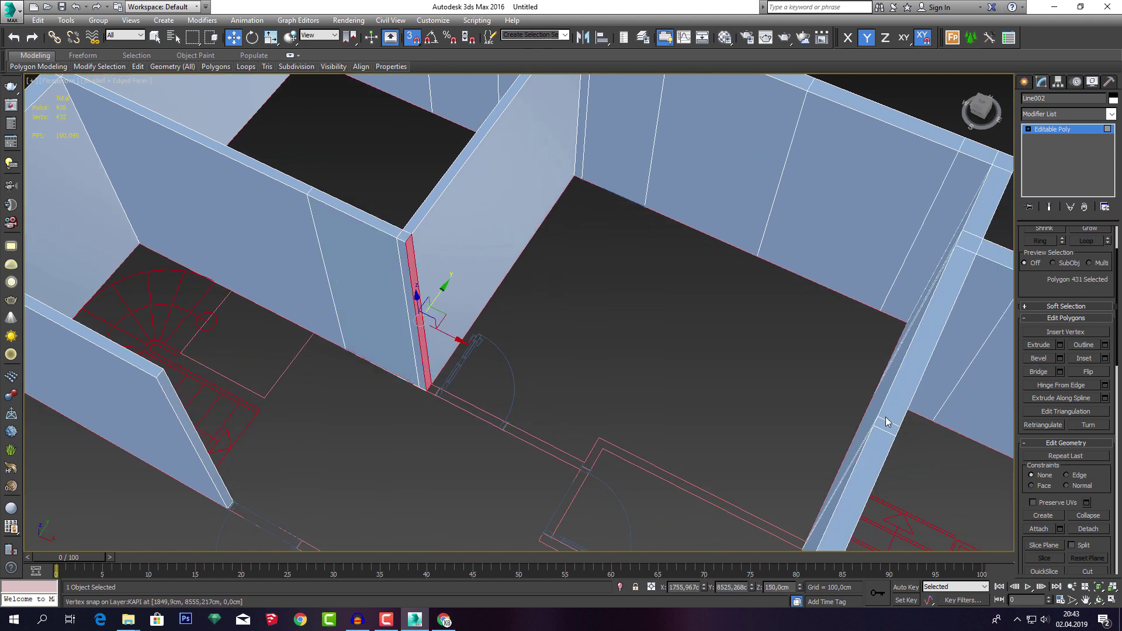
{"action": "left_click", "coordinate": [1060, 345]}
{"action": "left_click", "coordinate": [528, 352]}
{"action": "key", "text": "F5"}
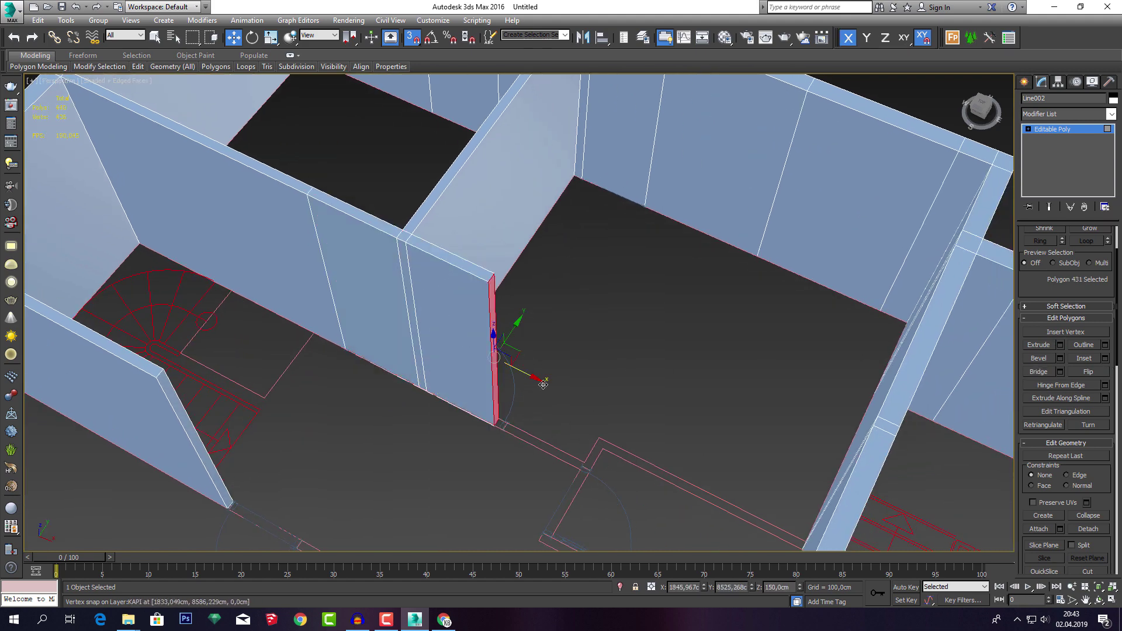
{"action": "left_click_drag", "start_coordinate": [526, 409], "coordinate": [611, 439]}
{"action": "middle_click_drag", "start_coordinate": [610, 440], "coordinate": [629, 422]}
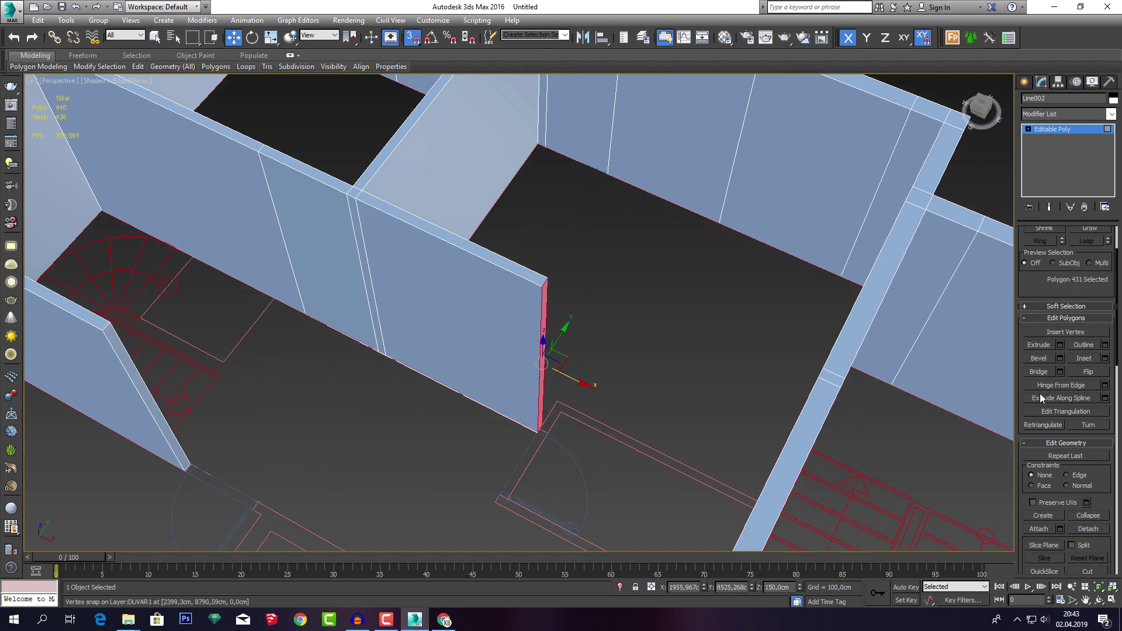
{"action": "left_click", "coordinate": [1063, 344]}
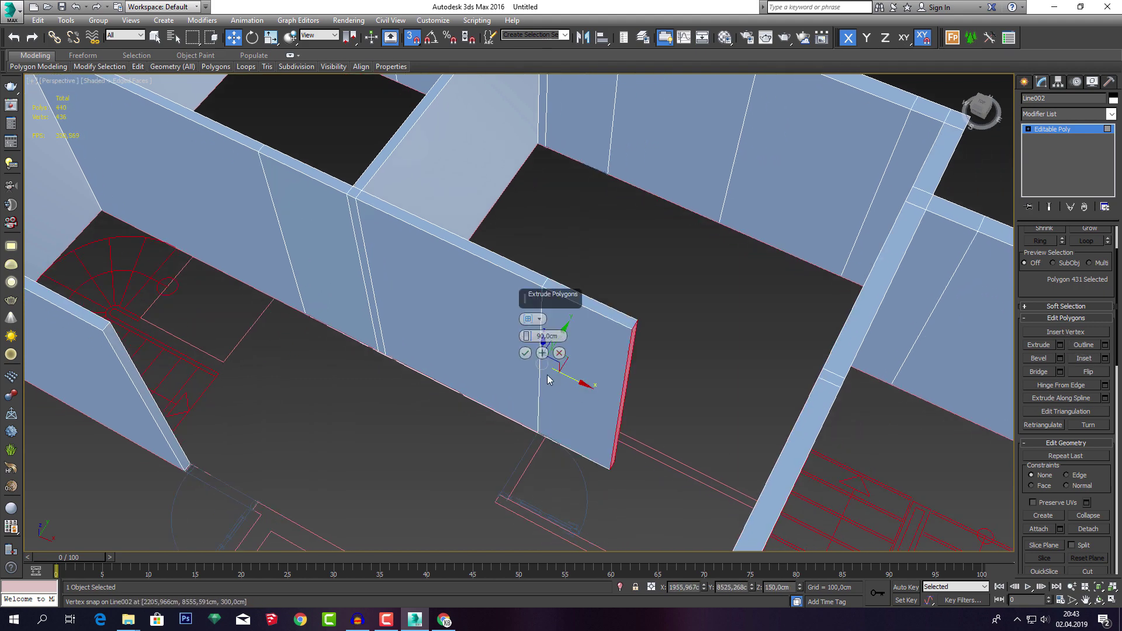
{"action": "left_click", "coordinate": [525, 353]}
{"action": "left_click_drag", "start_coordinate": [661, 419], "coordinate": [526, 479]}
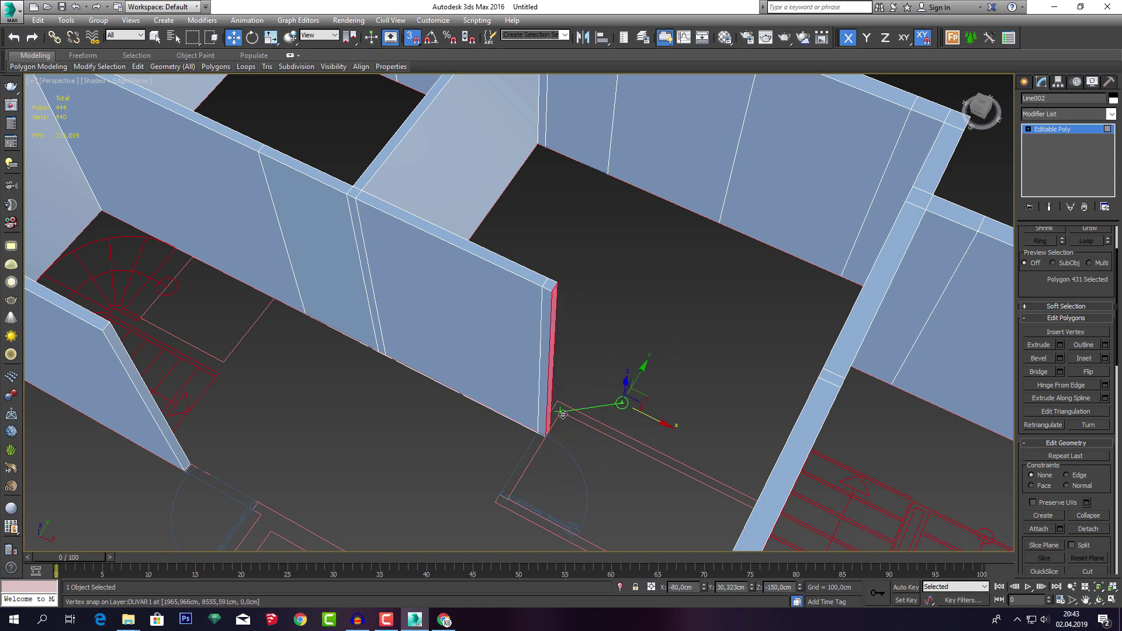
Extrude the adjacent narrow face down to the snapped vertex, then add a 10 cm extrusion.
{"action": "middle_click_drag", "start_coordinate": [563, 426], "coordinate": [548, 419], "text": "alt"}
{"action": "left_click", "coordinate": [561, 421]}
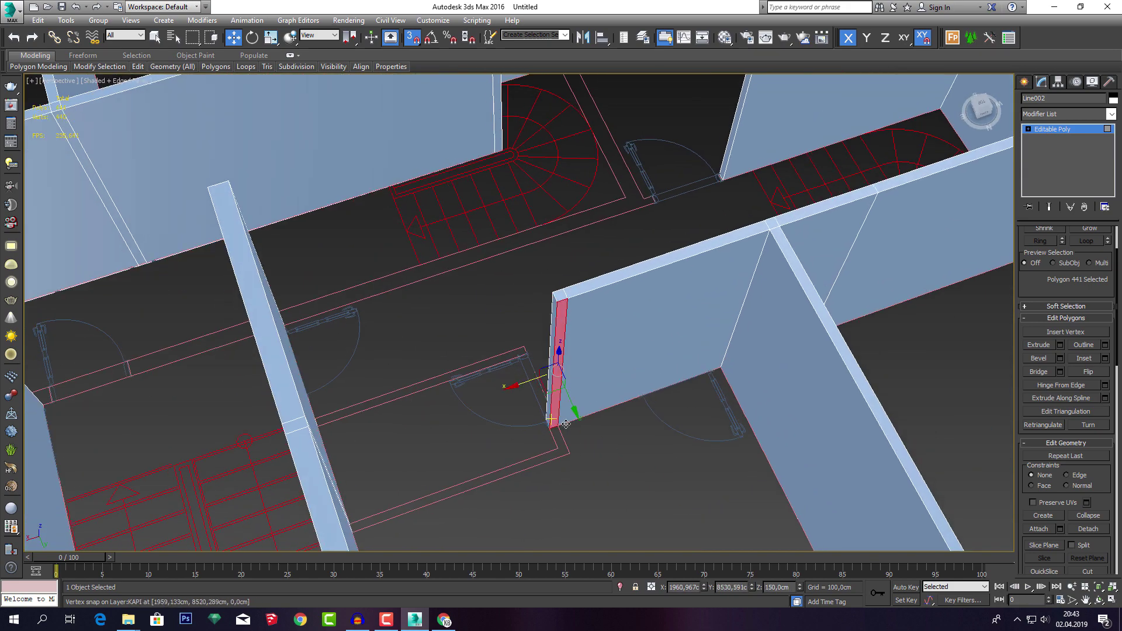
{"action": "left_click", "coordinate": [1060, 345]}
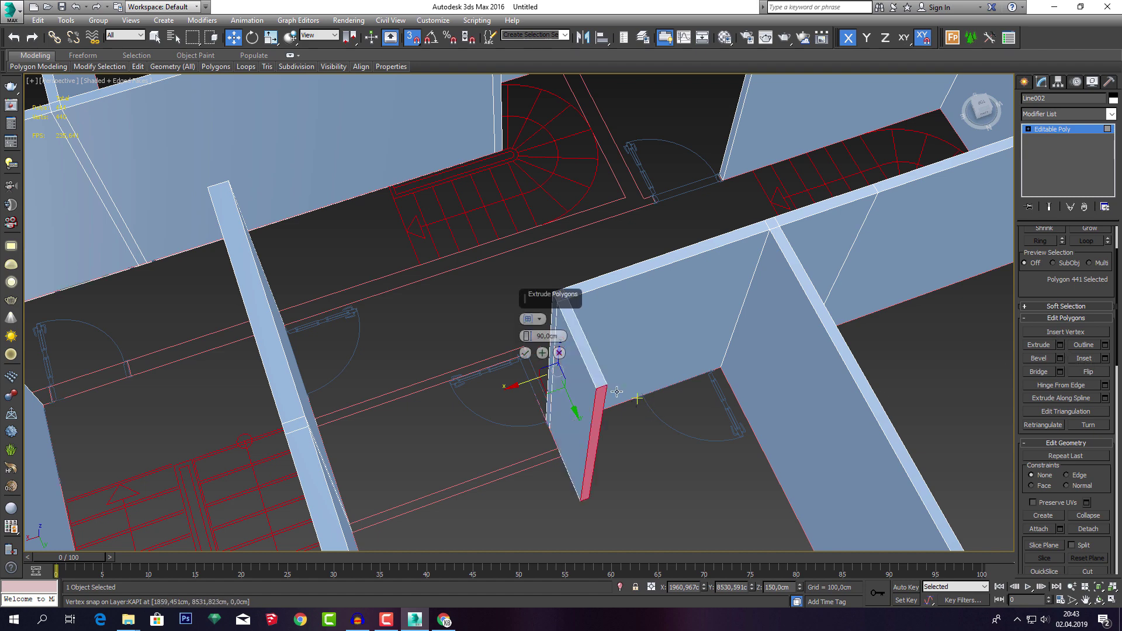
{"action": "left_click", "coordinate": [528, 353]}
{"action": "mouse_move", "coordinate": [556, 380]}
{"action": "left_mouse_down"}
{"action": "mouse_move", "coordinate": [587, 498]}
{"action": "mouse_move", "coordinate": [582, 429]}
{"action": "left_mouse_up"}
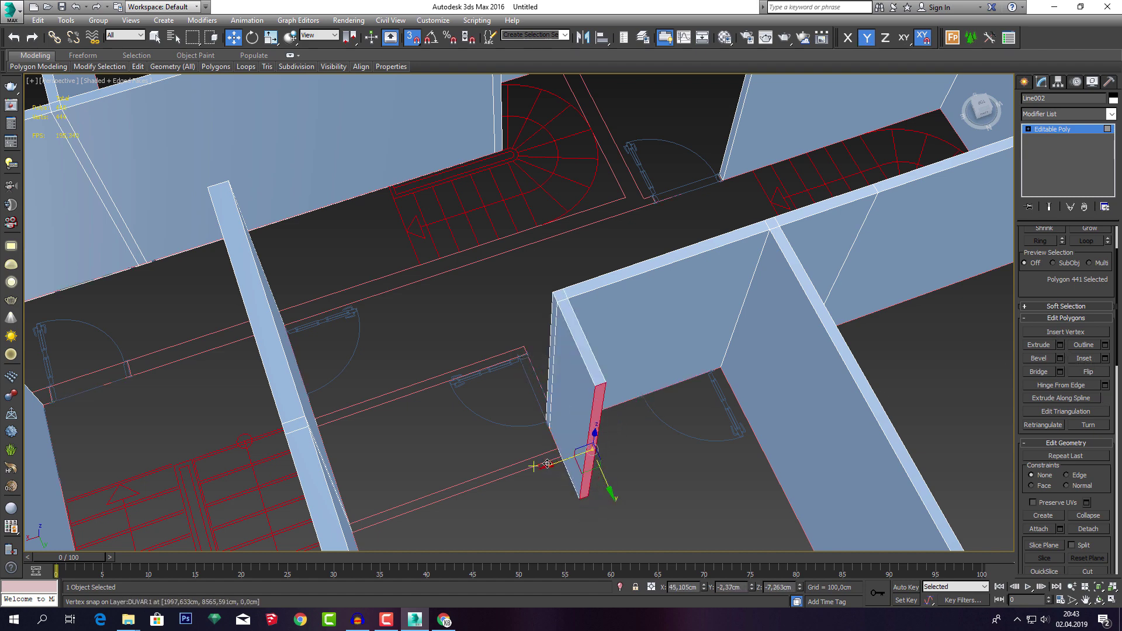
{"action": "left_click", "coordinate": [1061, 345]}
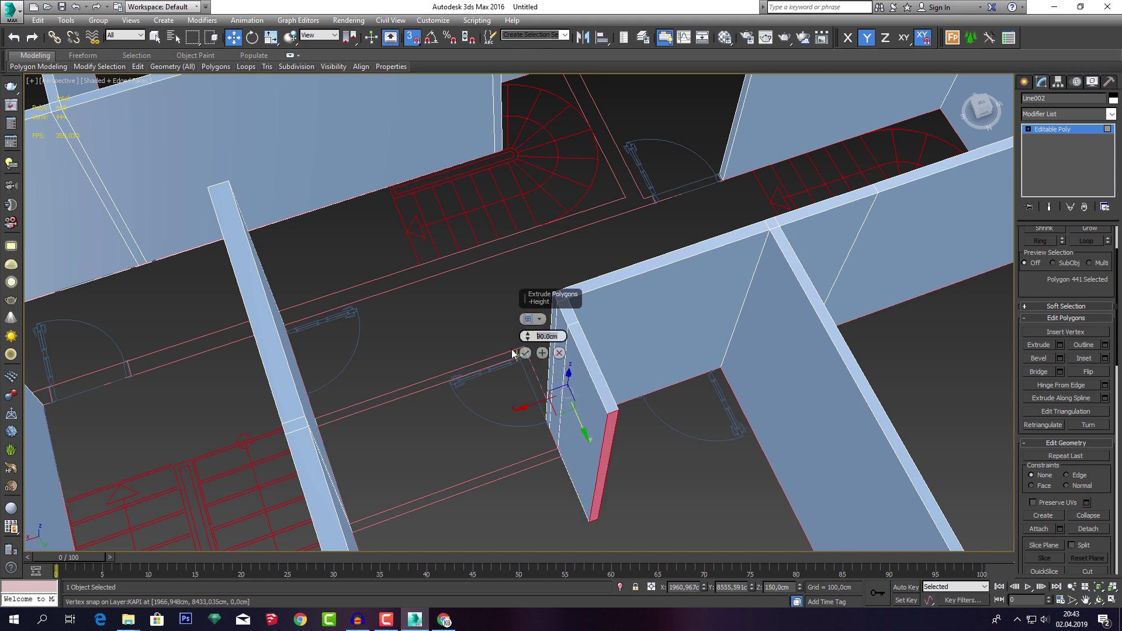
{"action": "type", "text": "10"}
{"action": "key", "text": "Return"}
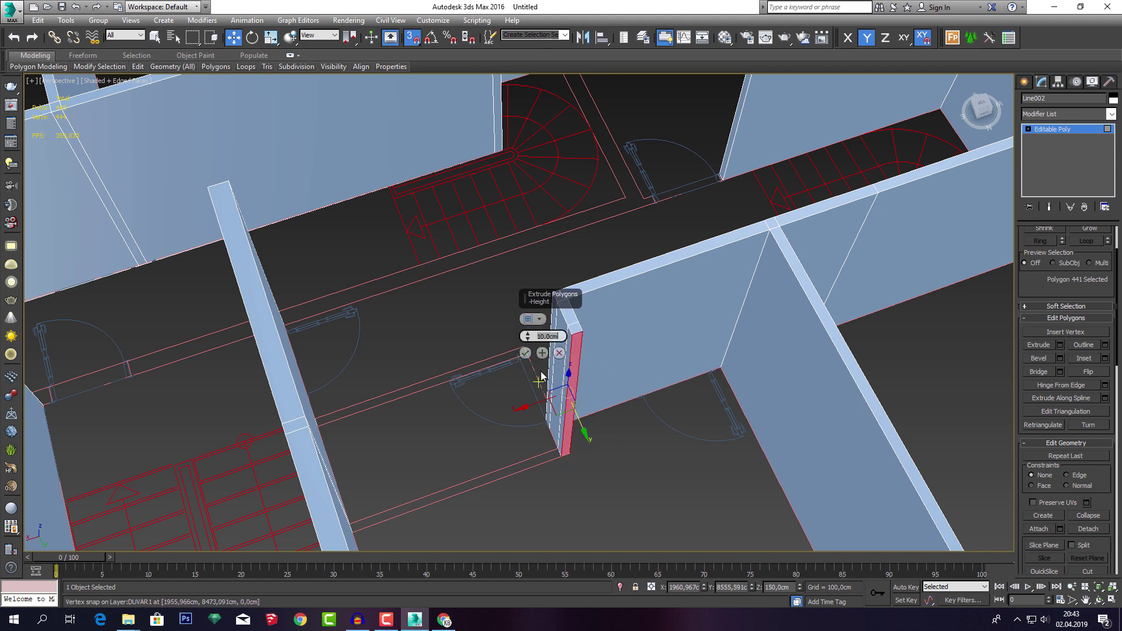
{"action": "middle_click_drag", "start_coordinate": [541, 376], "coordinate": [549, 373]}
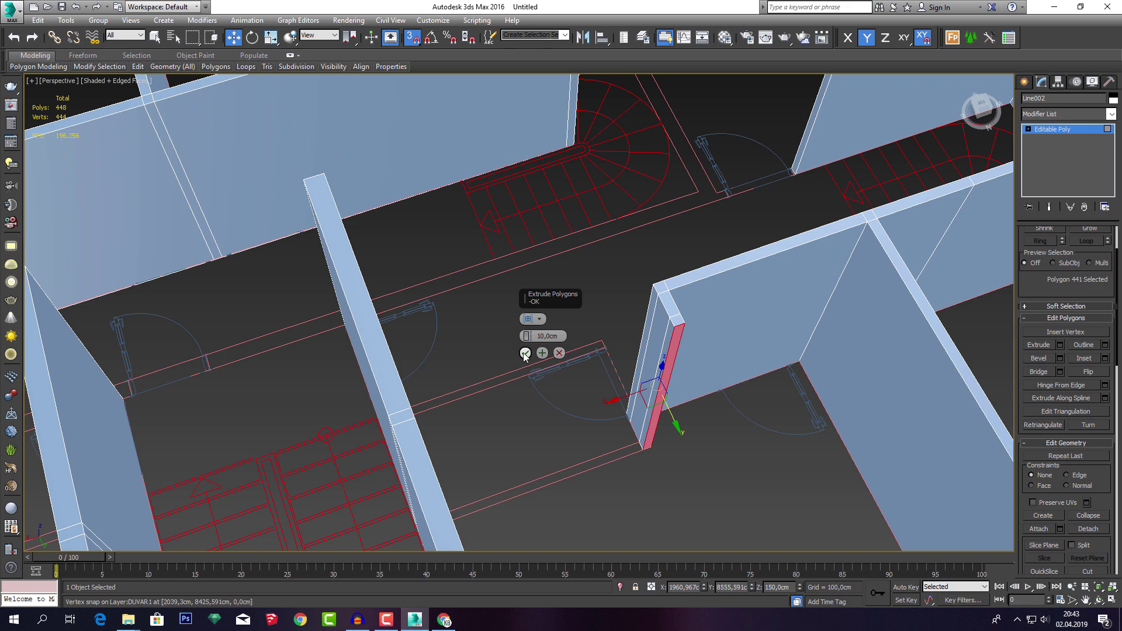
{"action": "left_click", "coordinate": [525, 353]}
Bridge the 10 cm extruded face to the opposite wall end and clear the selection.
{"action": "middle_click_drag", "start_coordinate": [637, 397], "coordinate": [555, 426], "text": "alt"}
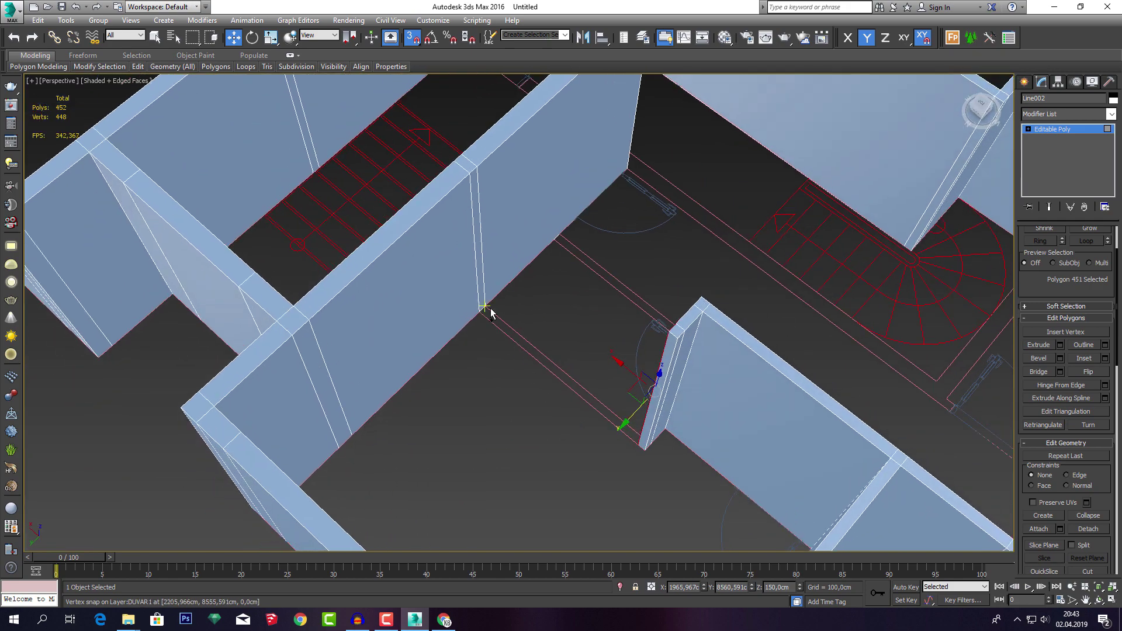
{"action": "left_click", "coordinate": [476, 245]}
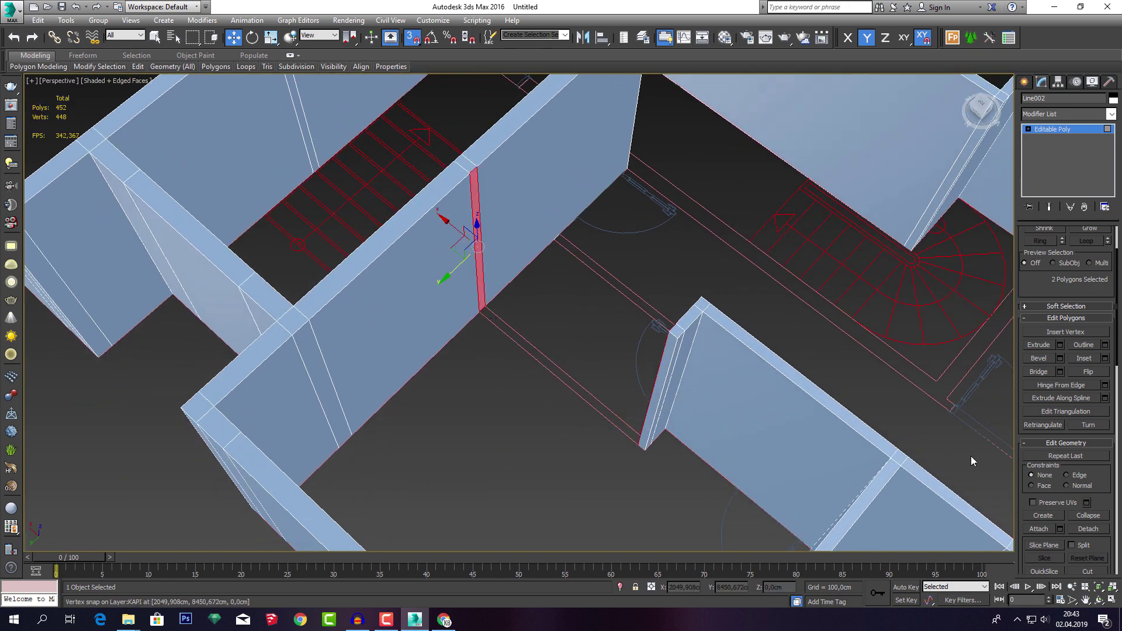
{"action": "left_click", "coordinate": [1038, 371]}
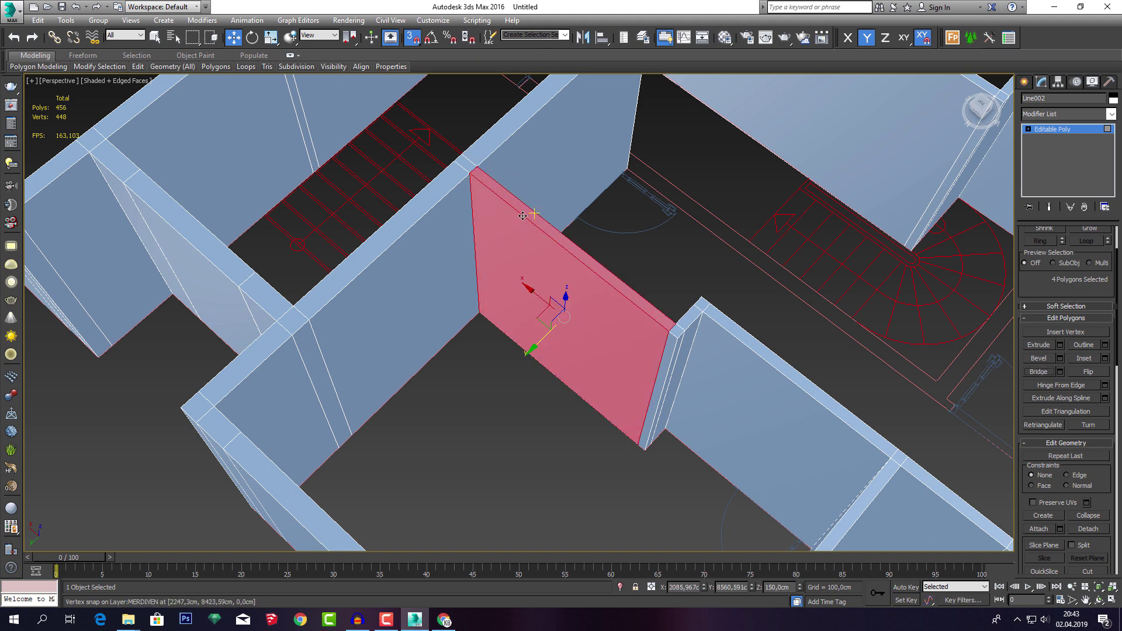
{"action": "middle_click_drag", "start_coordinate": [522, 215], "coordinate": [565, 253], "text": "alt"}
{"action": "left_click", "coordinate": [681, 302]}
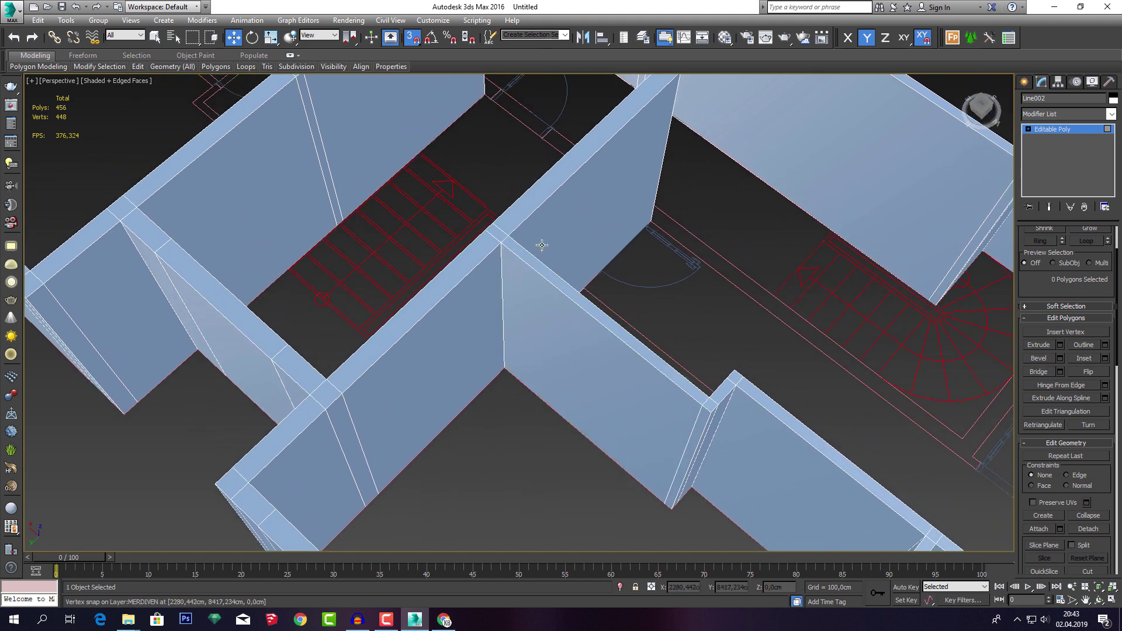
{"action": "scroll", "coordinate": [682, 303], "scroll_direction": "down", "scroll_amount": 5}
{"action": "mouse_move", "coordinate": [681, 303]}
{"action": "middle_mouse_down", "text": "alt"}
{"action": "mouse_move", "coordinate": [608, 238]}
{"action": "mouse_move", "coordinate": [683, 281]}
{"action": "mouse_move", "coordinate": [581, 263]}
{"action": "mouse_move", "coordinate": [713, 286]}
{"action": "mouse_move", "coordinate": [809, 338]}
{"action": "mouse_move", "coordinate": [796, 325]}
{"action": "middle_mouse_up", "text": "alt"}
{"action": "scroll", "coordinate": [798, 309], "scroll_direction": "up", "scroll_amount": 5}
Extrude the wall strip beside the spiral stairs and move its face to widen the wall.
{"action": "left_click", "coordinate": [799, 299]}
{"action": "scroll", "coordinate": [840, 354], "scroll_direction": "up", "scroll_amount": 2}
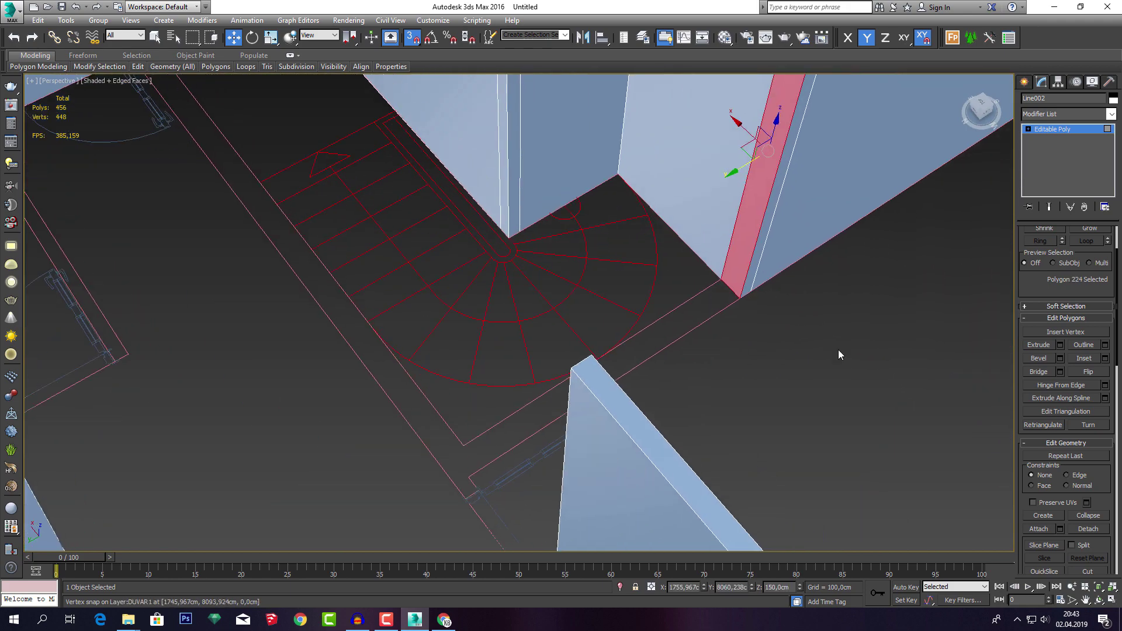
{"action": "left_click", "coordinate": [1059, 344]}
{"action": "middle_click_drag", "start_coordinate": [502, 380], "coordinate": [535, 358]}
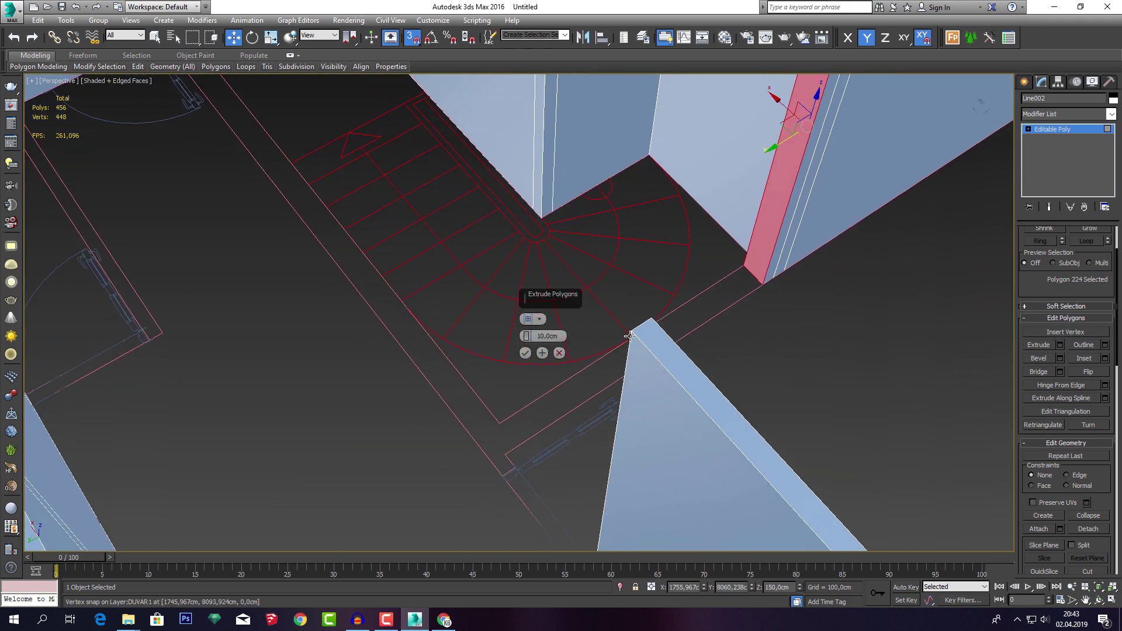
{"action": "left_click", "coordinate": [528, 354]}
{"action": "left_click_drag", "start_coordinate": [752, 167], "coordinate": [505, 424]}
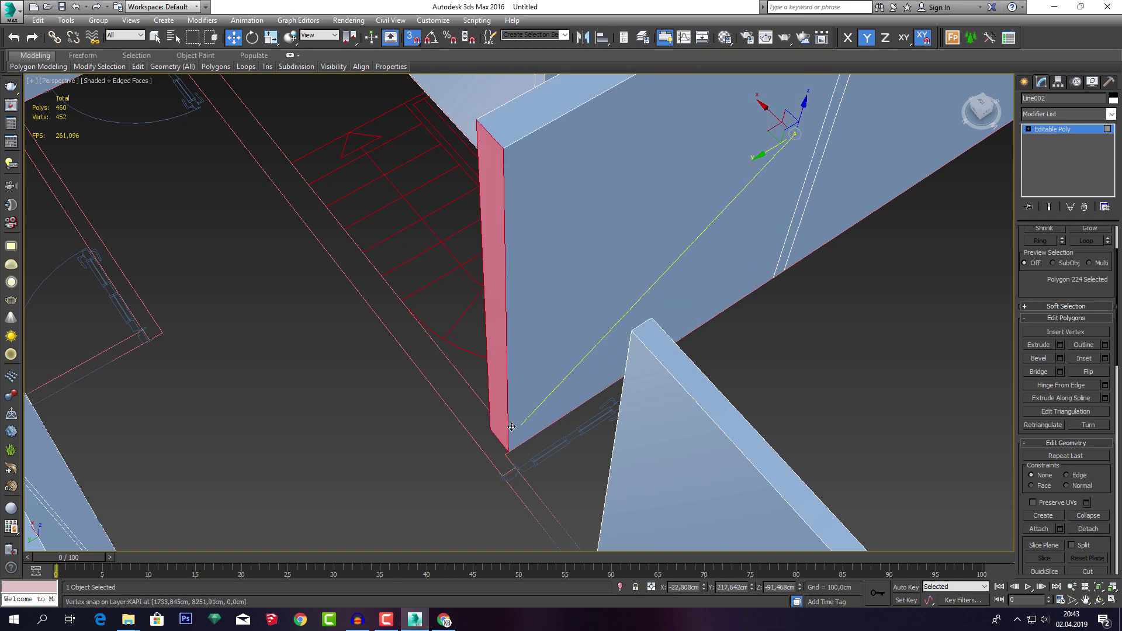
{"action": "scroll", "coordinate": [505, 423], "scroll_direction": "down", "scroll_amount": 5}
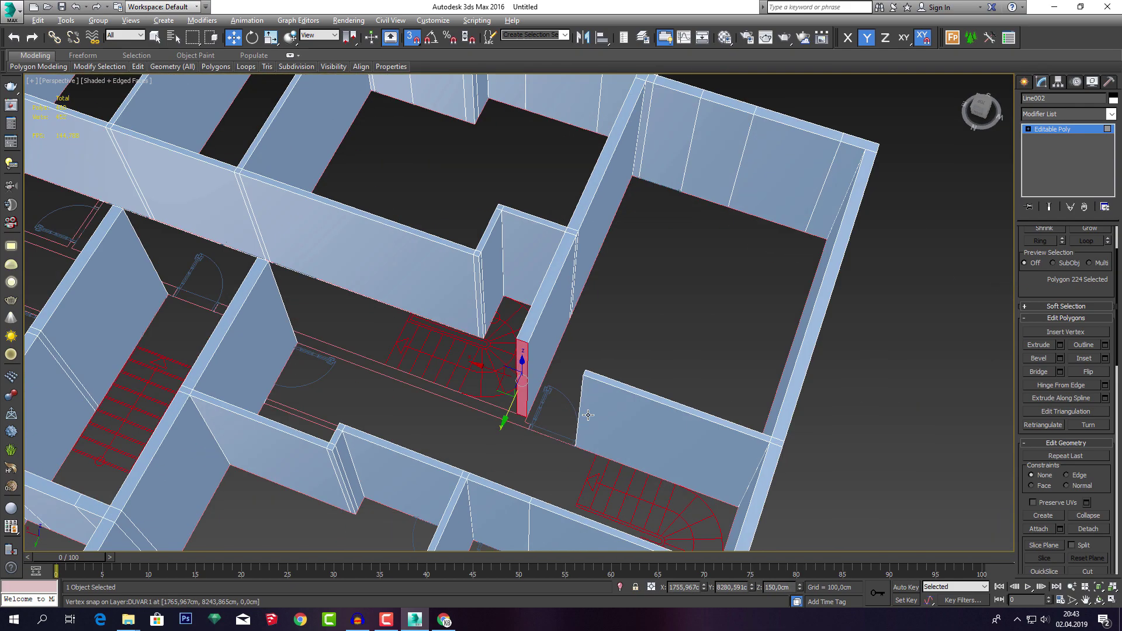
{"action": "scroll", "coordinate": [526, 418], "scroll_direction": "up", "scroll_amount": 1}
{"action": "scroll", "coordinate": [532, 421], "scroll_direction": "up", "scroll_amount": 4}
{"action": "scroll", "coordinate": [543, 424], "scroll_direction": "down", "scroll_amount": 2}
{"action": "middle_click_drag", "start_coordinate": [561, 418], "coordinate": [601, 298]}
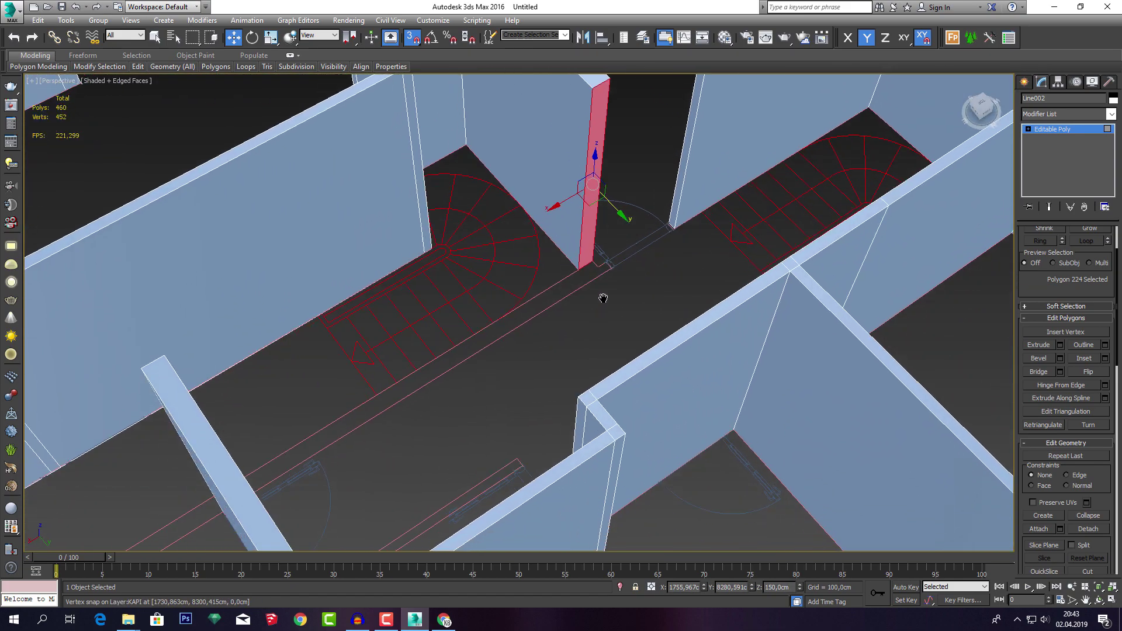
{"action": "scroll", "coordinate": [626, 296], "scroll_direction": "down", "scroll_amount": 4}
{"action": "scroll", "coordinate": [587, 331], "scroll_direction": "up", "scroll_amount": 1}
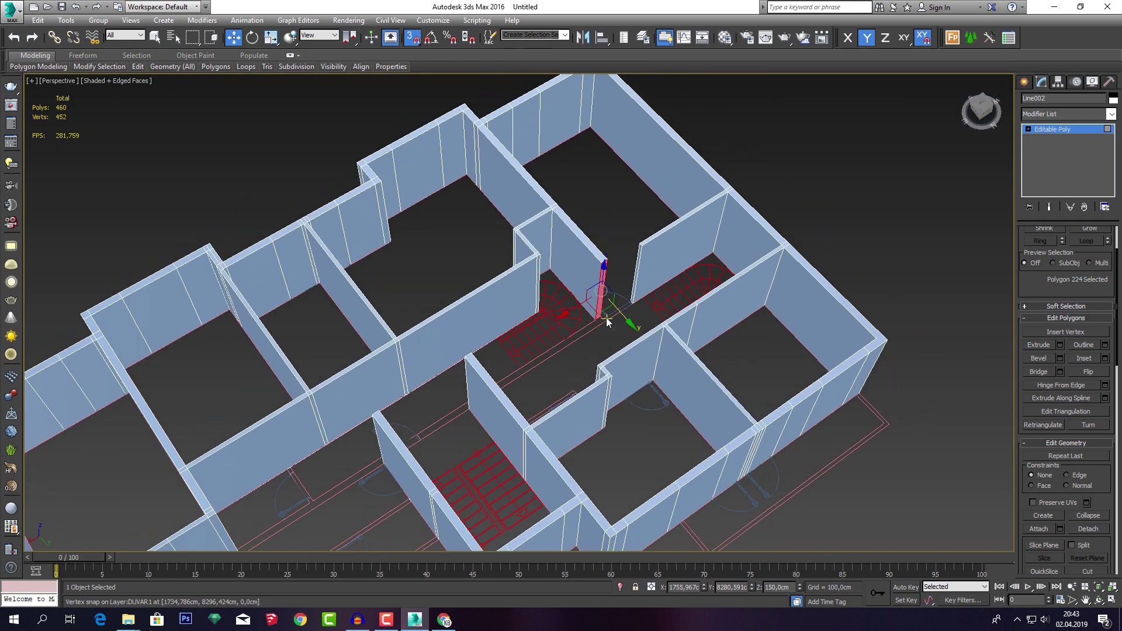
{"action": "scroll", "coordinate": [625, 316], "scroll_direction": "up", "scroll_amount": 4}
{"action": "scroll", "coordinate": [696, 342], "scroll_direction": "up", "scroll_amount": 2}
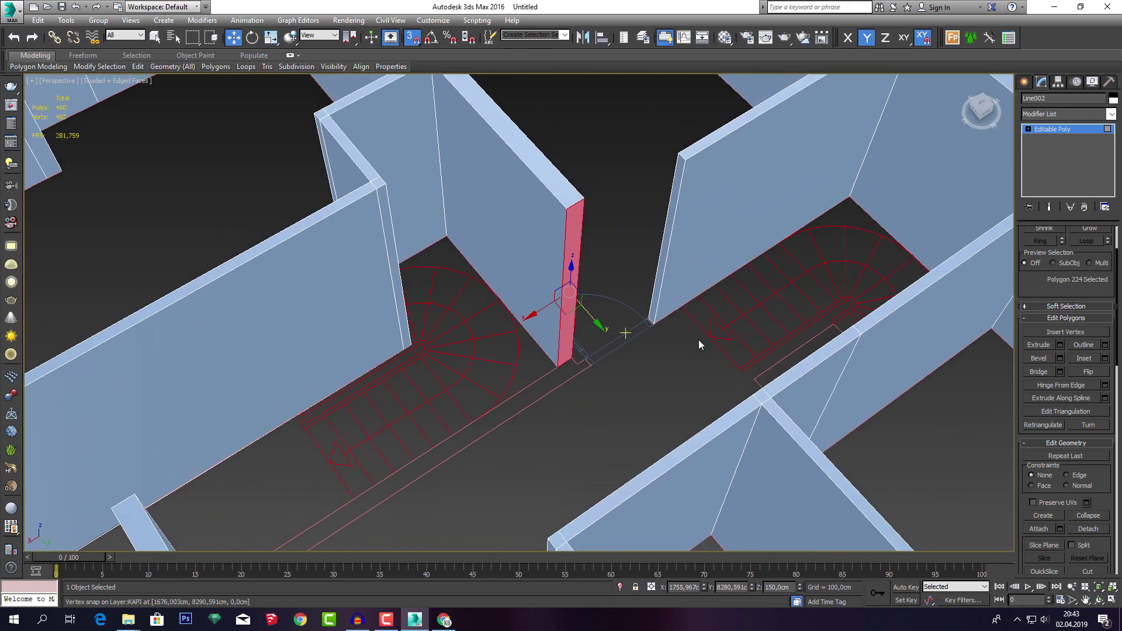
Apply 10 cm extrusions to the wall face, undoing the extra extrusion steps.
{"action": "left_click", "coordinate": [1060, 345]}
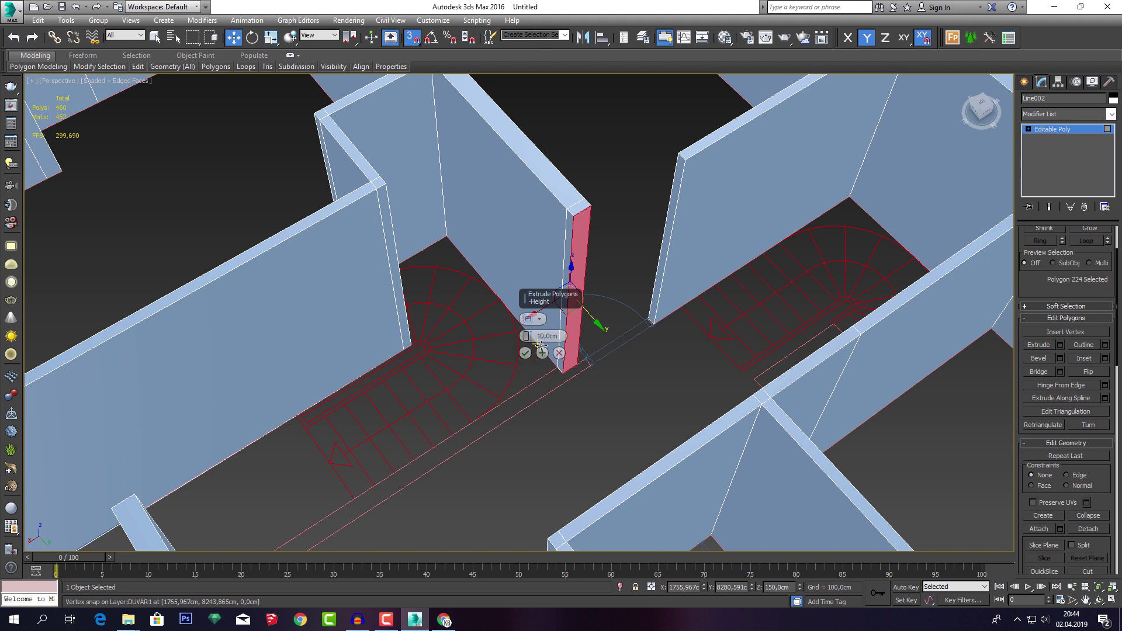
{"action": "left_click", "coordinate": [542, 353]}
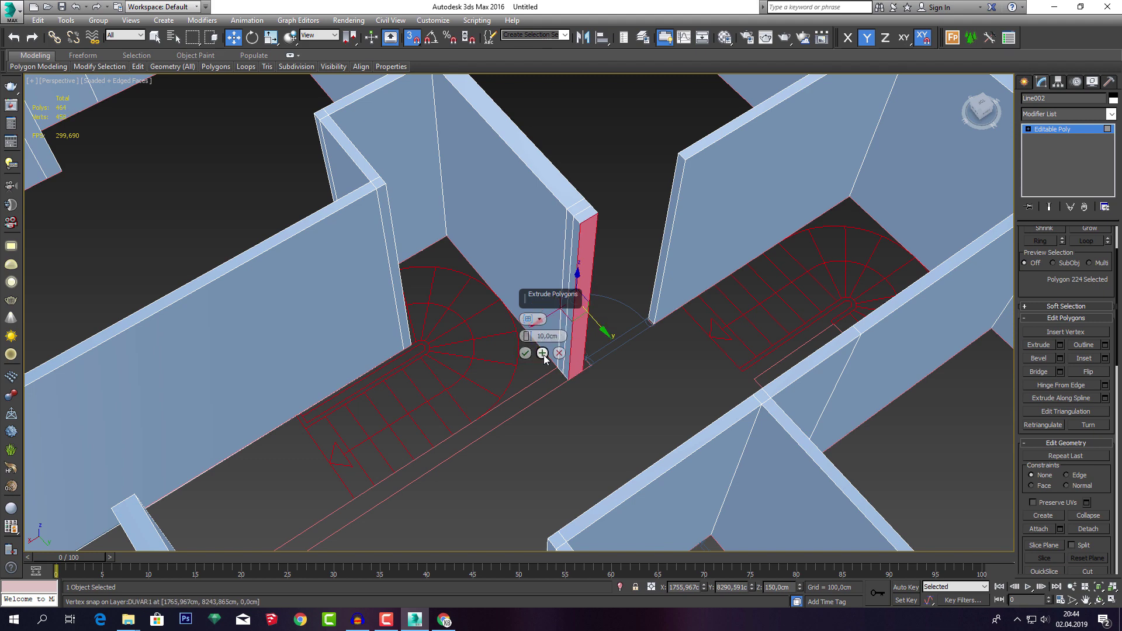
{"action": "left_click", "coordinate": [525, 354]}
{"action": "mouse_move", "coordinate": [626, 343]}
{"action": "middle_mouse_down"}
{"action": "mouse_move", "coordinate": [610, 349]}
{"action": "mouse_move", "coordinate": [620, 374]}
{"action": "middle_mouse_up"}
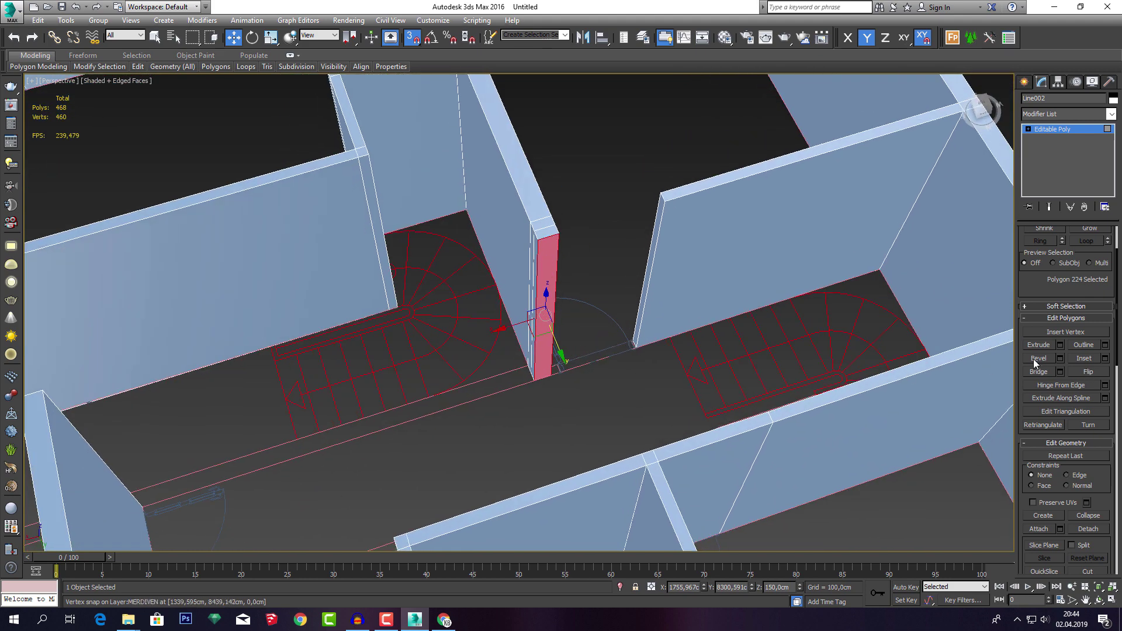
{"action": "left_click", "coordinate": [1059, 345]}
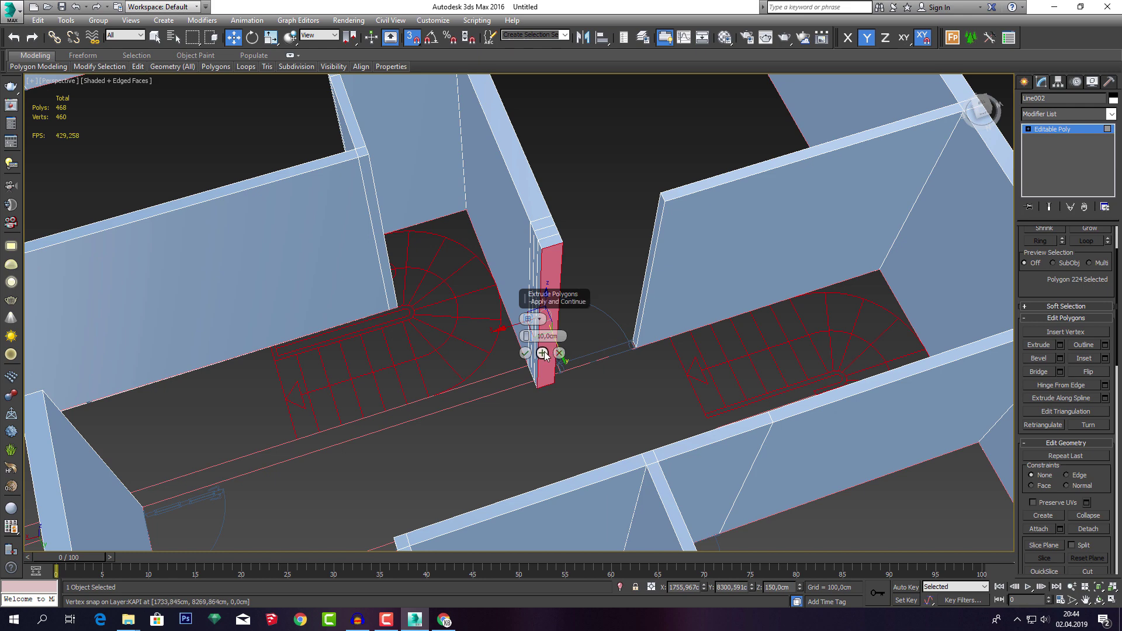
{"action": "left_click", "coordinate": [543, 354]}
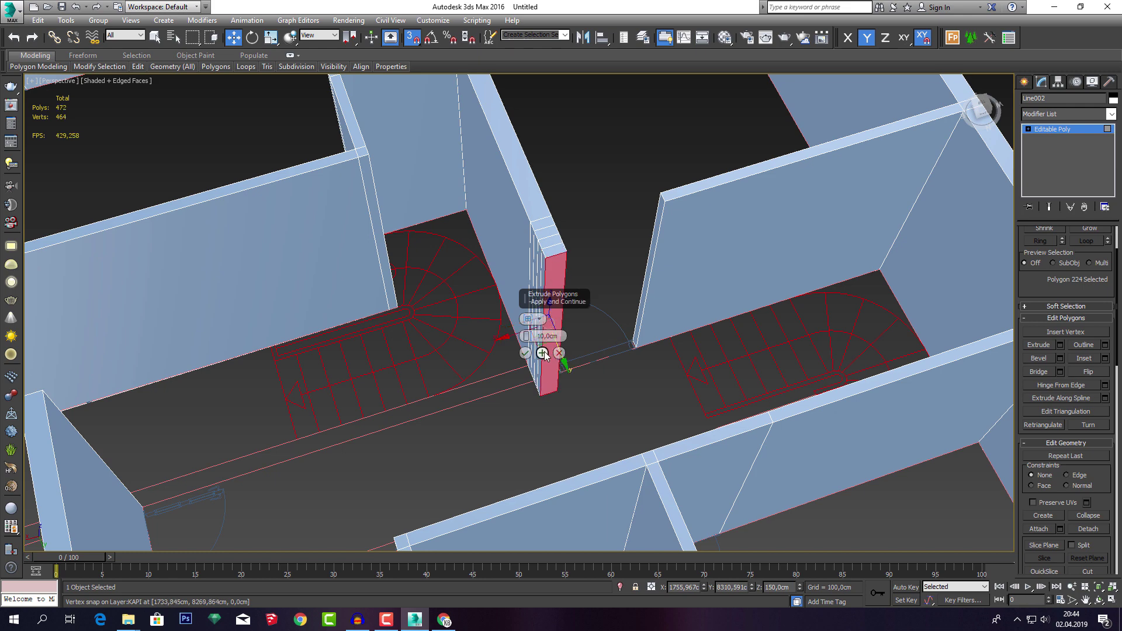
{"action": "left_click", "coordinate": [543, 353]}
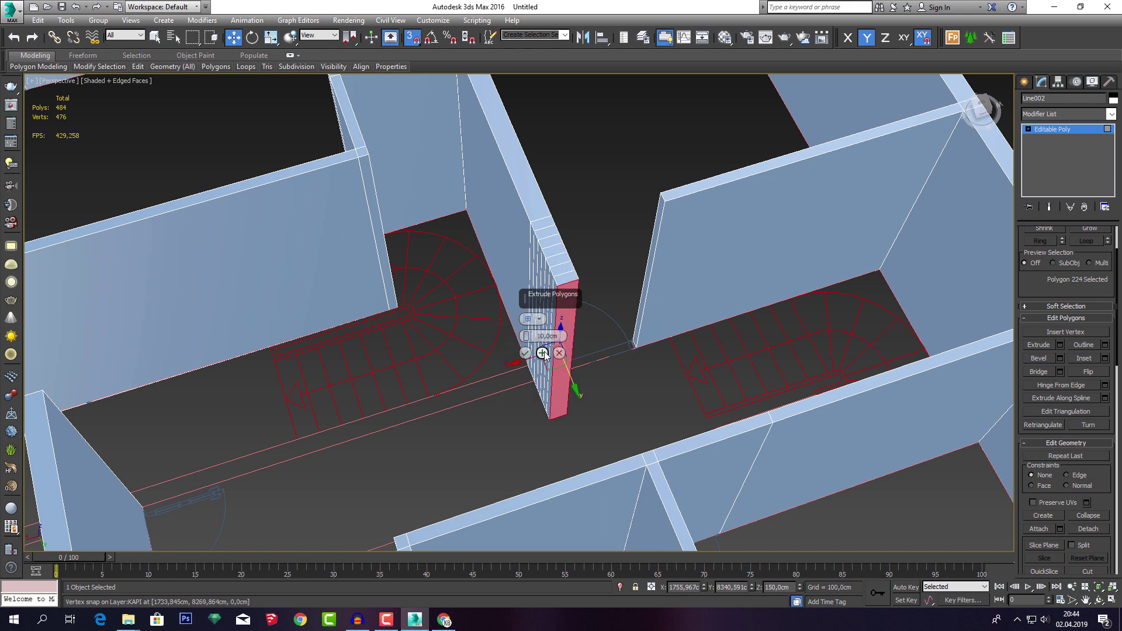
{"action": "key", "text": "ctrl+z"}
{"action": "key", "text": "ctrl+z"}
{"action": "key", "text": "ctrl+z"}
{"action": "key", "text": "ctrl+z"}
{"action": "key", "text": "ctrl+z"}
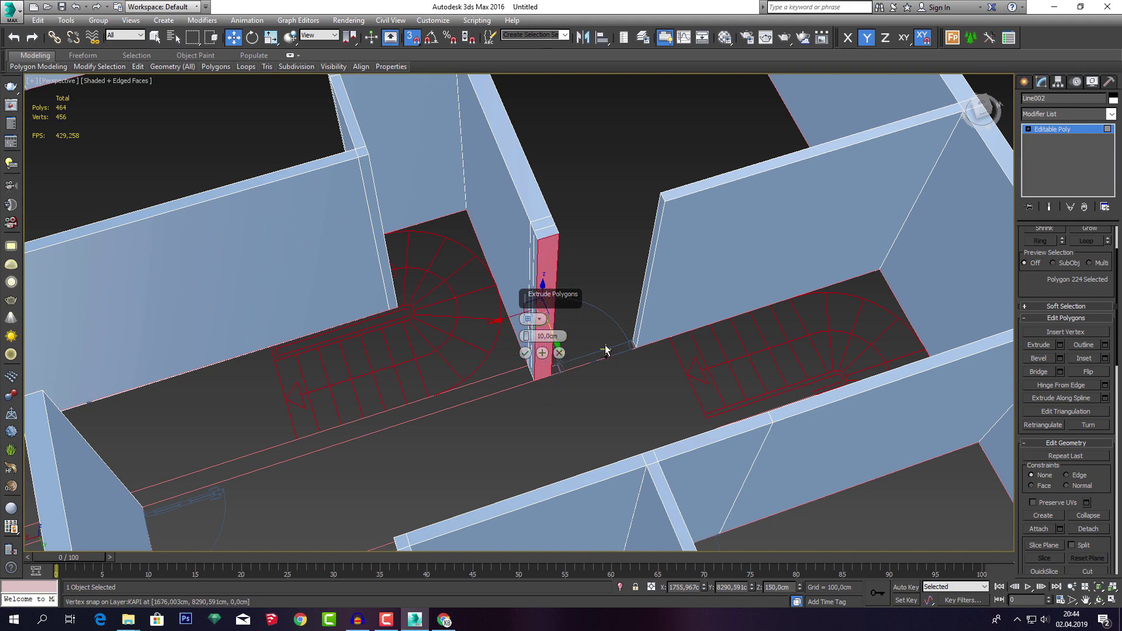
{"action": "middle_click_drag", "start_coordinate": [605, 351], "coordinate": [559, 354], "text": "alt"}
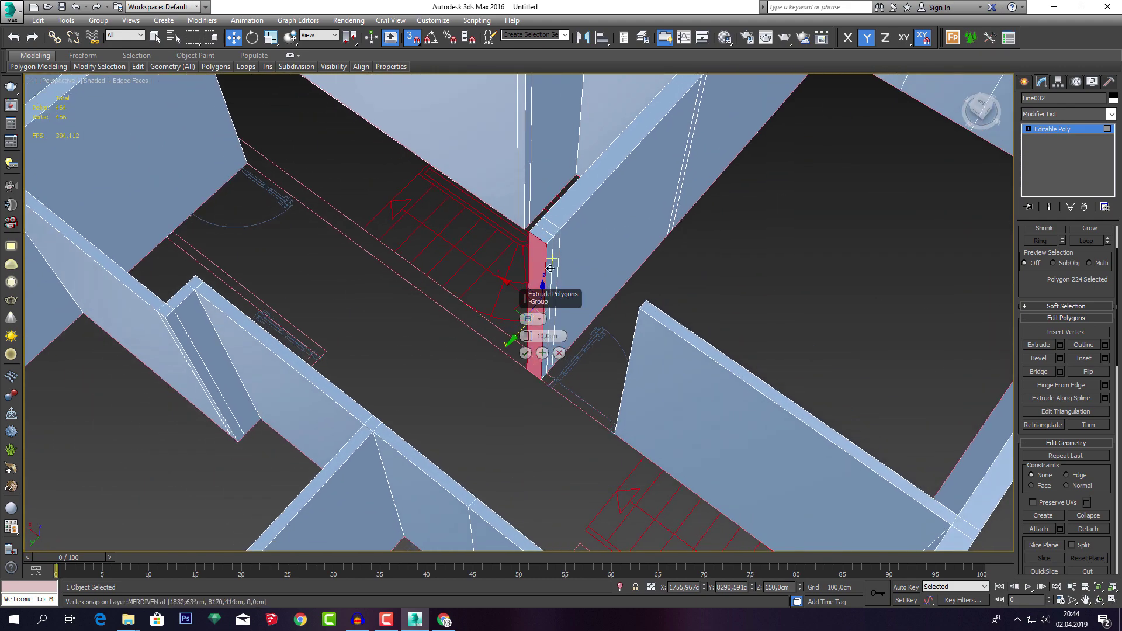
{"action": "left_click", "coordinate": [559, 353]}
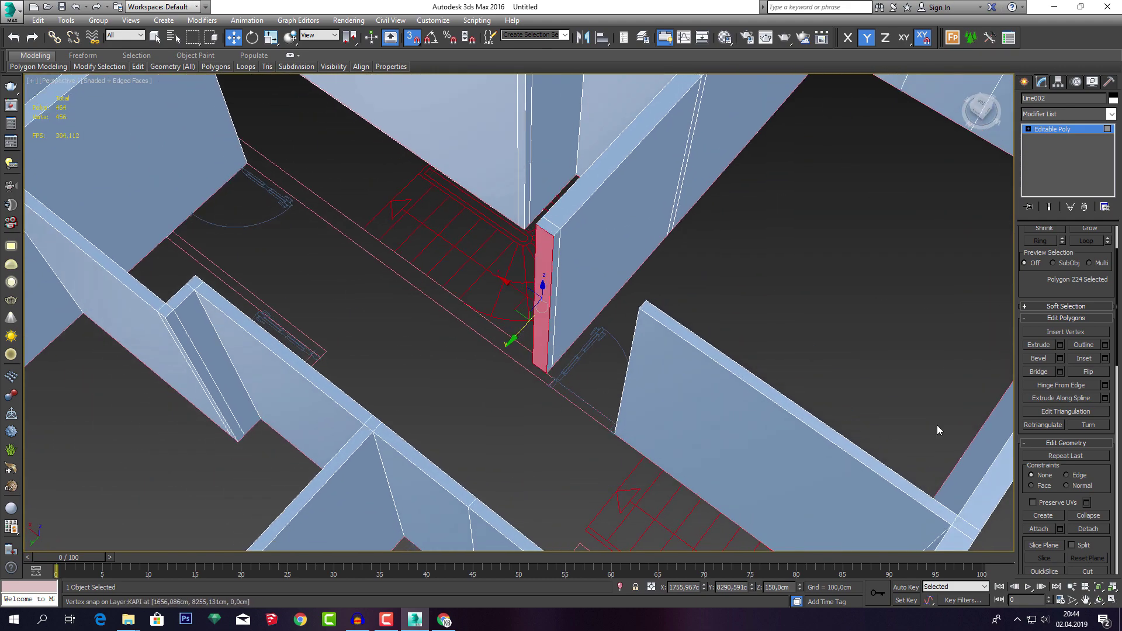
Extrude the face once more by 10 cm and bridge it to the facing wall.
{"action": "left_click", "coordinate": [1059, 345]}
{"action": "left_click", "coordinate": [528, 366]}
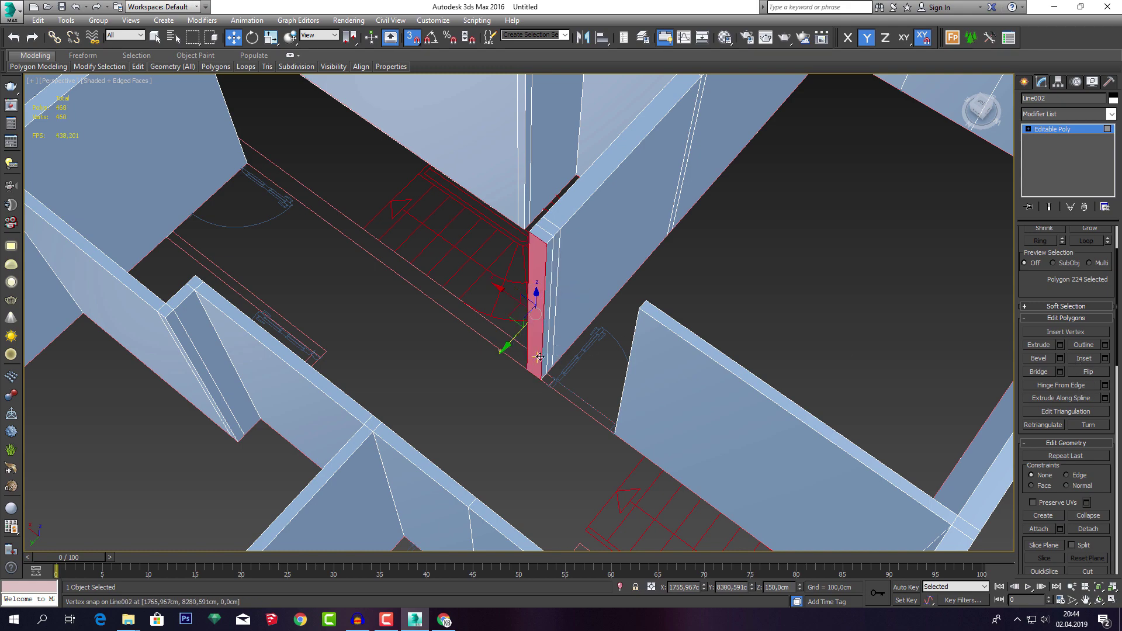
{"action": "mouse_move", "coordinate": [528, 366]}
{"action": "middle_mouse_down", "text": "alt"}
{"action": "mouse_move", "coordinate": [653, 387]}
{"action": "mouse_move", "coordinate": [613, 245]}
{"action": "middle_mouse_up", "text": "alt"}
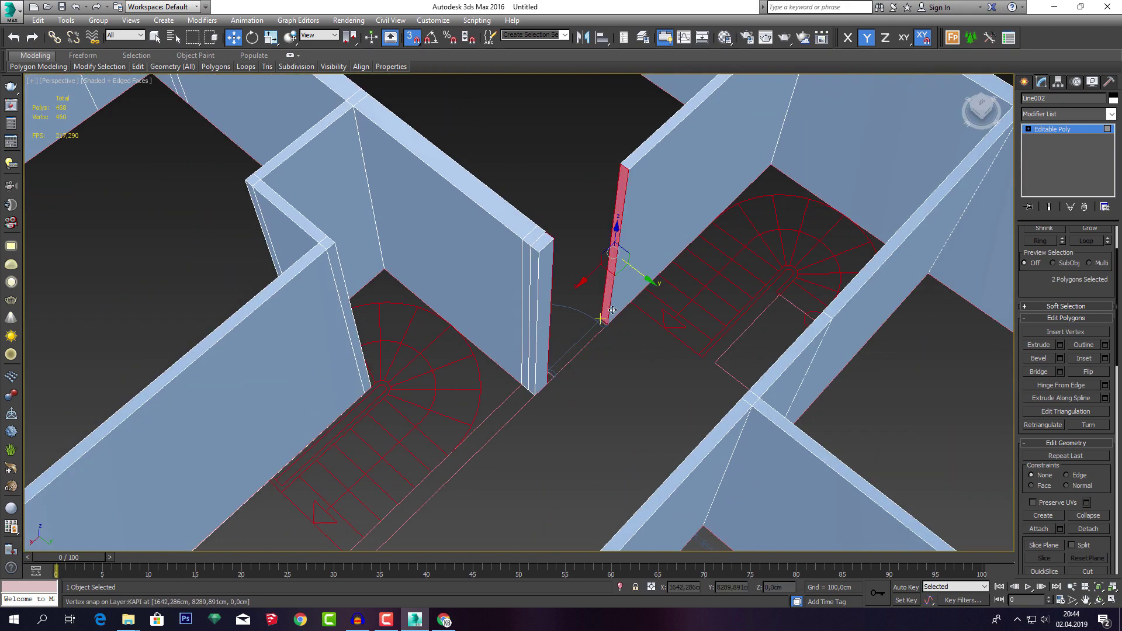
{"action": "left_click", "coordinate": [614, 246], "text": "ctrl"}
{"action": "left_click", "coordinate": [1039, 372]}
Extrude the slanted end faces of the left and right corridor walls by 20cm.
{"action": "left_click", "coordinate": [662, 362]}
{"action": "scroll", "coordinate": [656, 363], "scroll_direction": "down", "scroll_amount": 5}
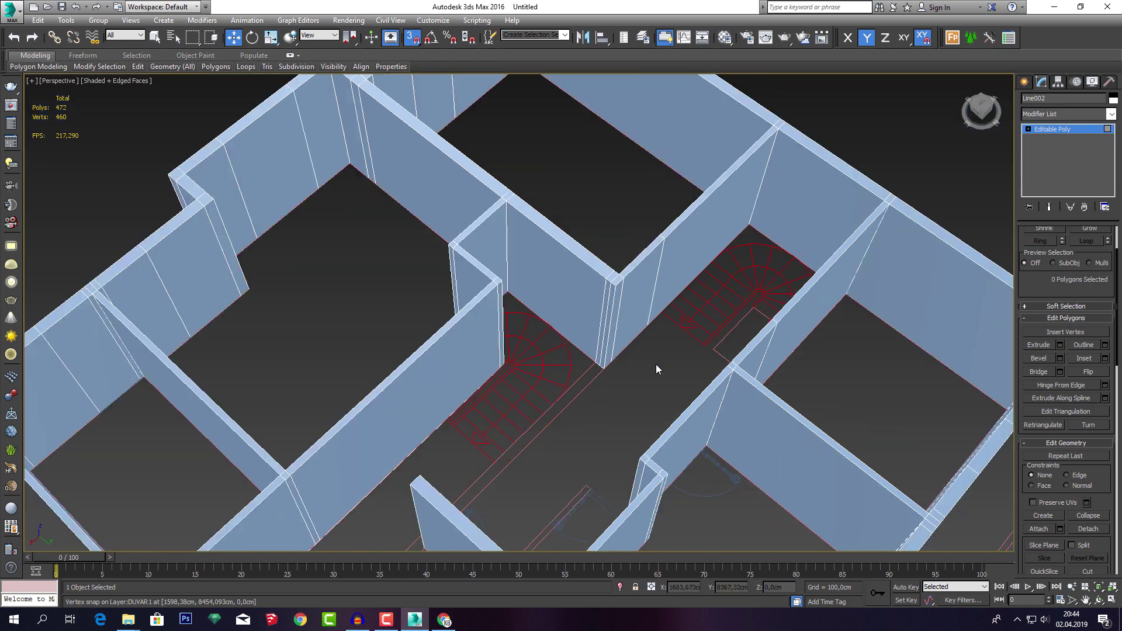
{"action": "scroll", "coordinate": [656, 364], "scroll_direction": "down", "scroll_amount": 5}
{"action": "mouse_move", "coordinate": [655, 364]}
{"action": "middle_mouse_down"}
{"action": "mouse_move", "coordinate": [631, 364]}
{"action": "mouse_move", "coordinate": [771, 353]}
{"action": "middle_mouse_up"}
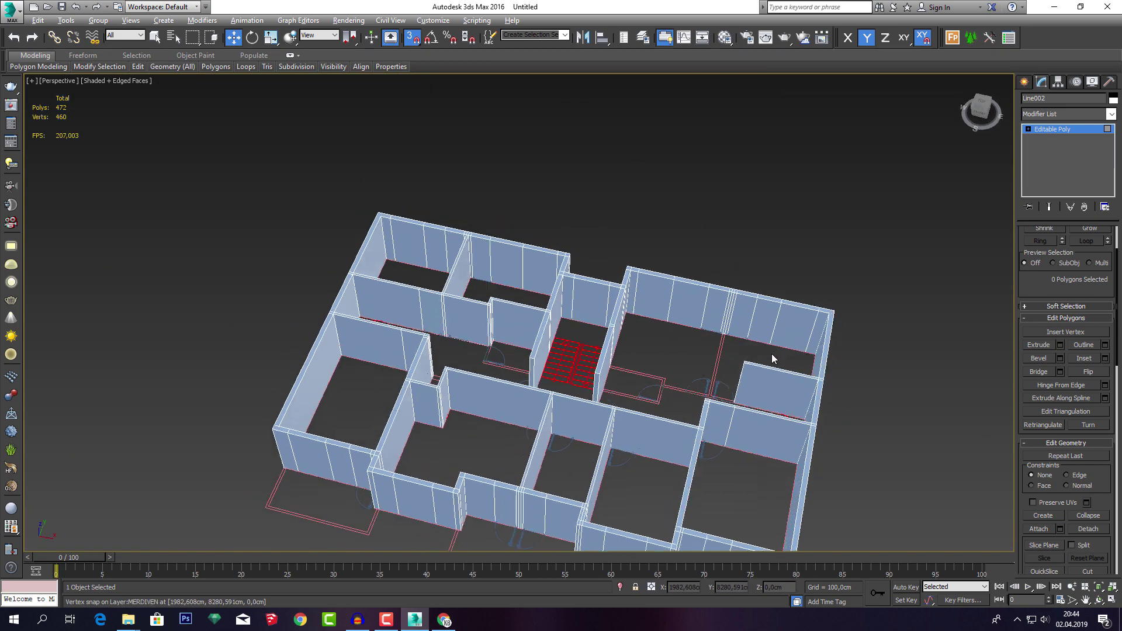
{"action": "scroll", "coordinate": [585, 369], "scroll_direction": "up", "scroll_amount": 5}
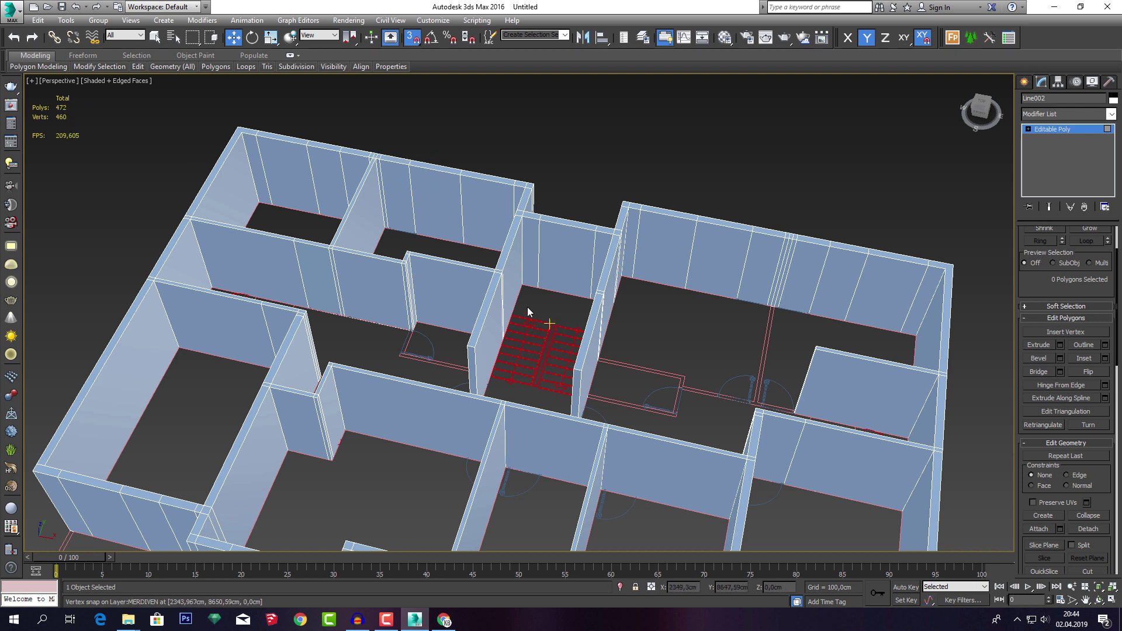
{"action": "middle_click_drag", "start_coordinate": [513, 238], "coordinate": [468, 210]}
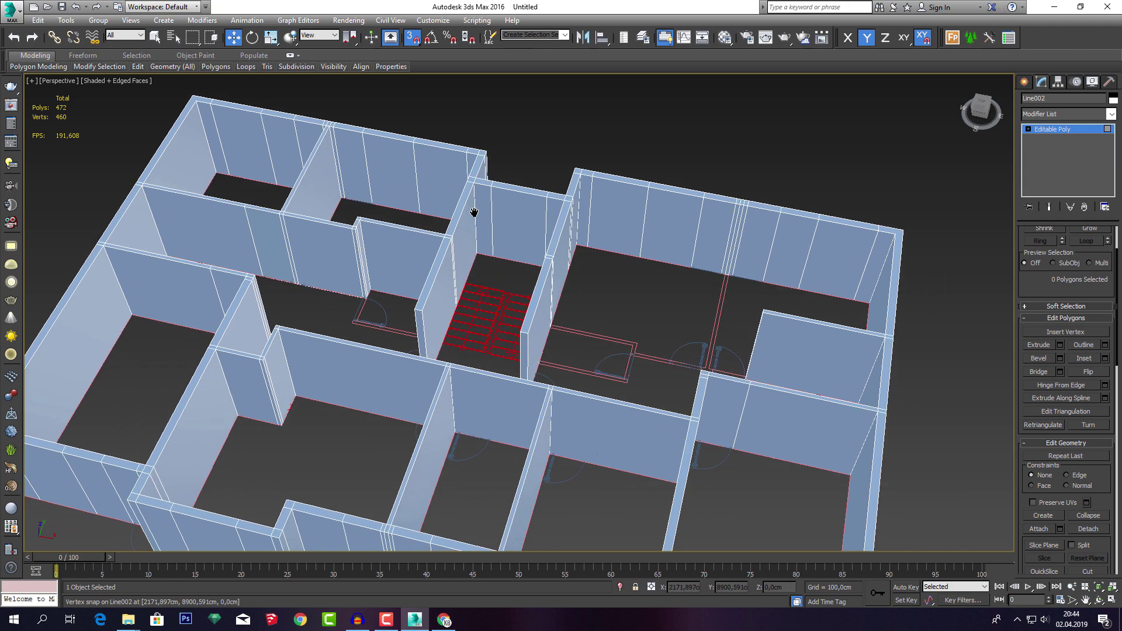
{"action": "middle_click_drag", "start_coordinate": [534, 239], "coordinate": [336, 206], "text": "alt"}
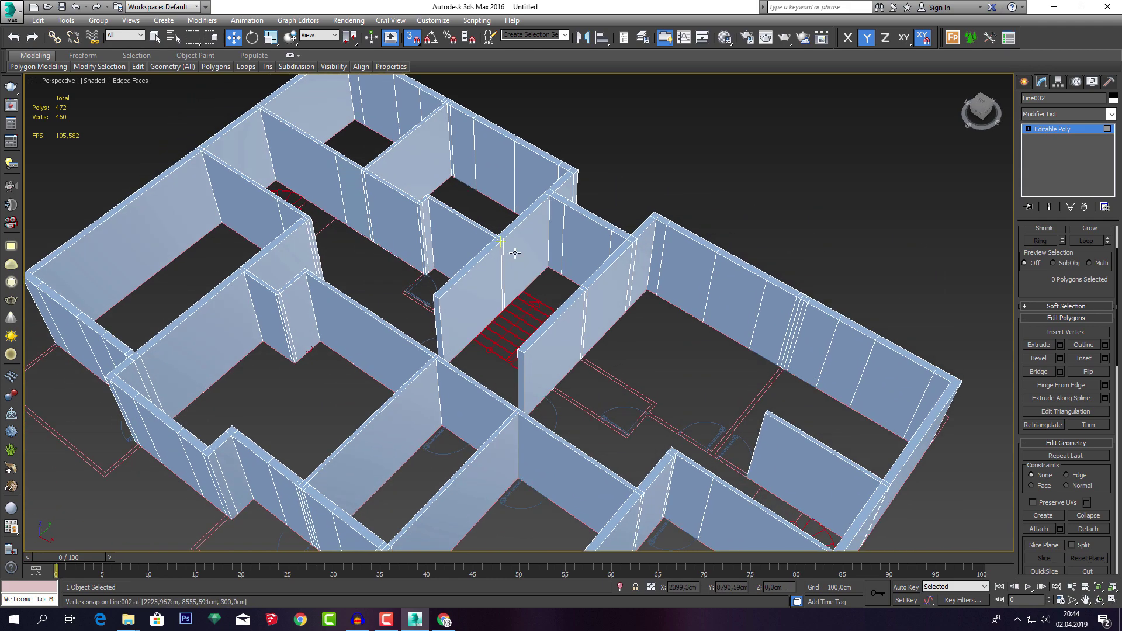
{"action": "mouse_move", "coordinate": [461, 264]}
{"action": "middle_mouse_down", "text": "alt"}
{"action": "mouse_move", "coordinate": [531, 270]}
{"action": "mouse_move", "coordinate": [501, 266]}
{"action": "middle_mouse_up", "text": "alt"}
{"action": "scroll", "coordinate": [501, 266], "scroll_direction": "up", "scroll_amount": 5}
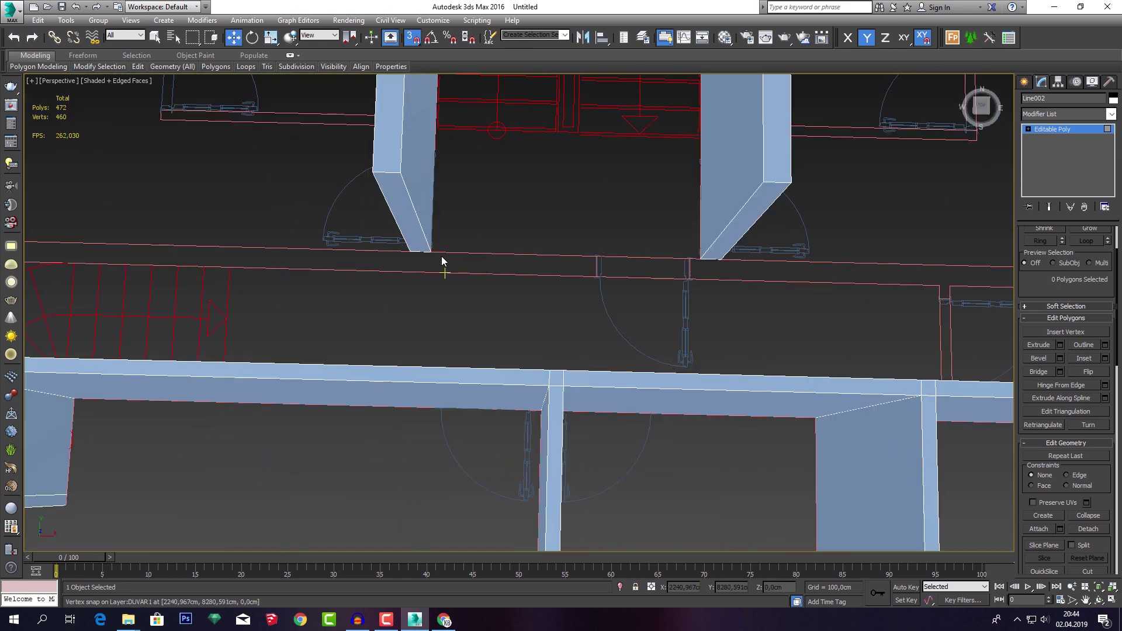
{"action": "left_click", "coordinate": [420, 242]}
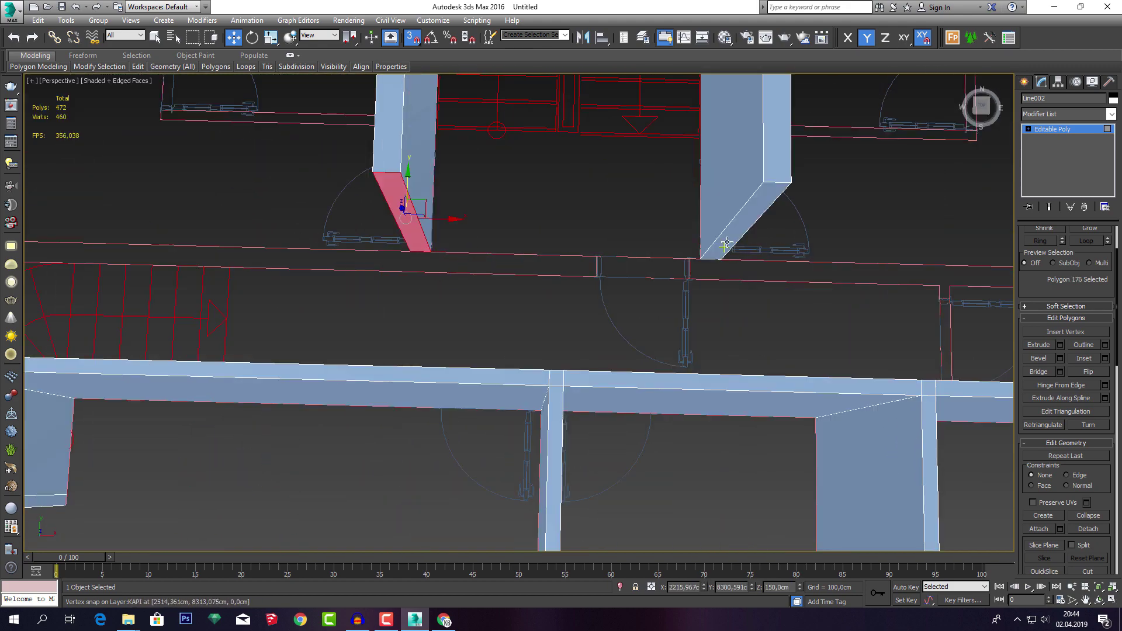
{"action": "left_click", "coordinate": [727, 243], "text": "ctrl"}
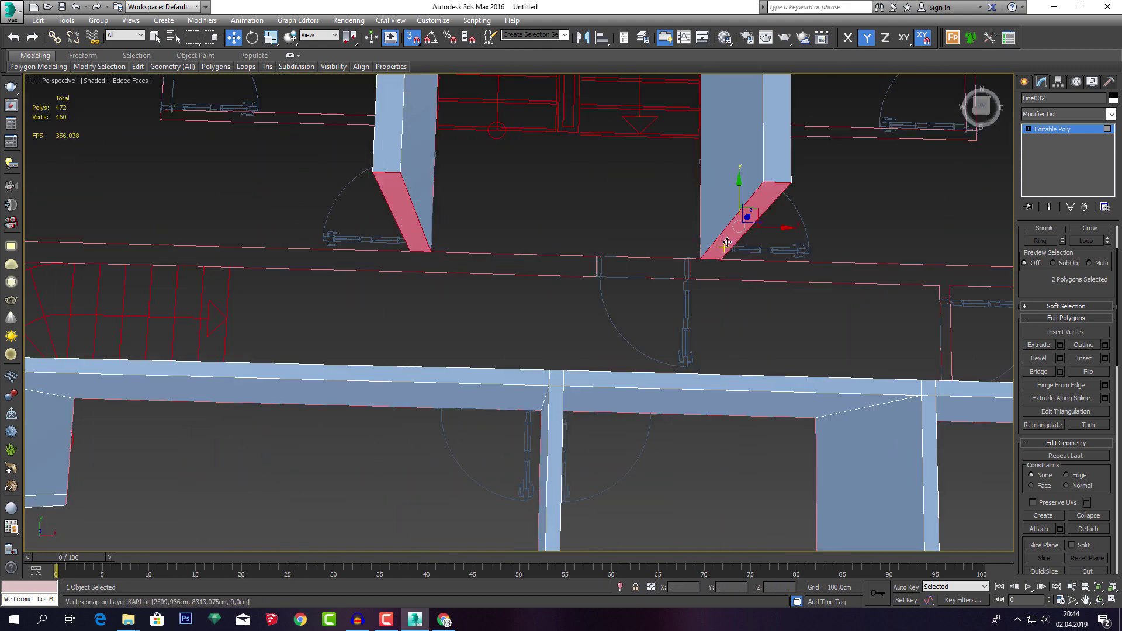
{"action": "left_click", "coordinate": [1060, 345]}
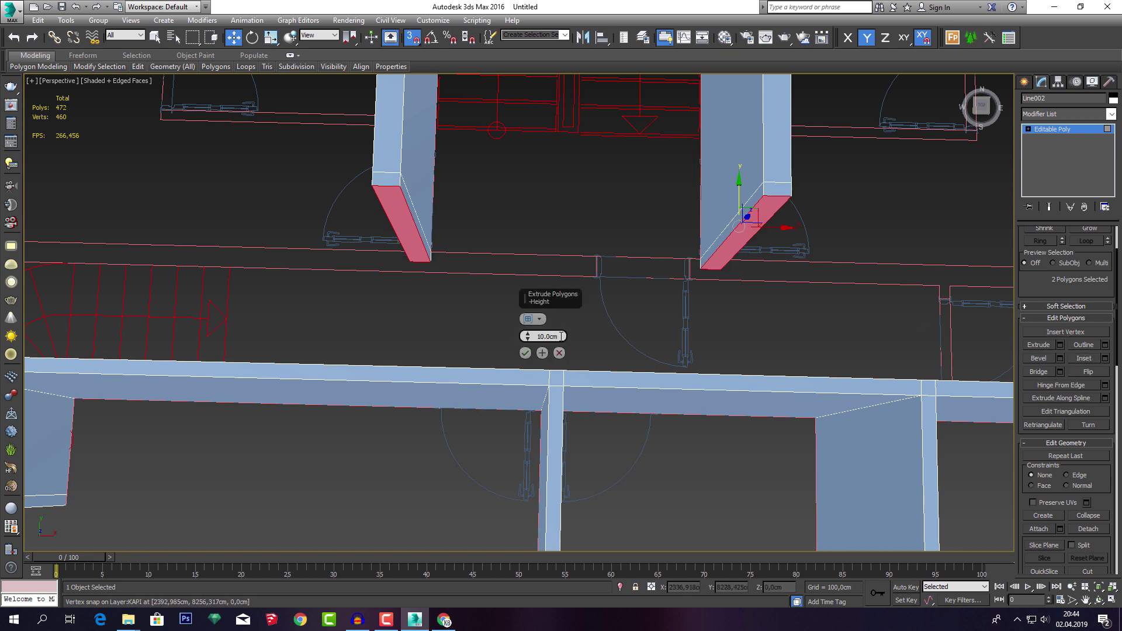
{"action": "type", "text": "20"}
{"action": "key", "text": "Return"}
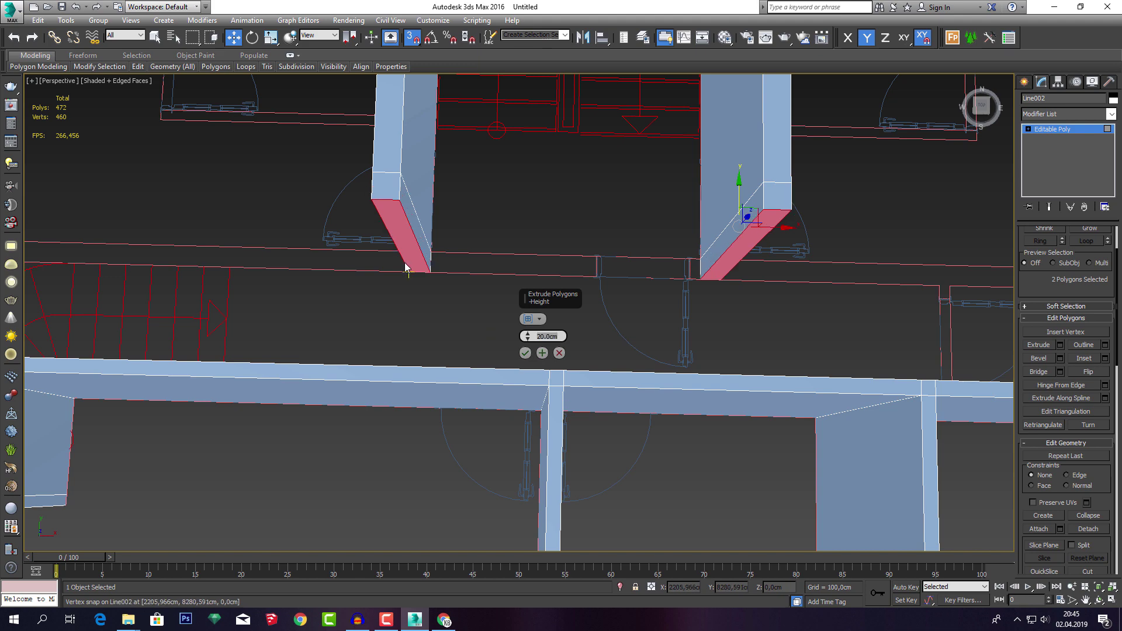
{"action": "left_click", "coordinate": [525, 353]}
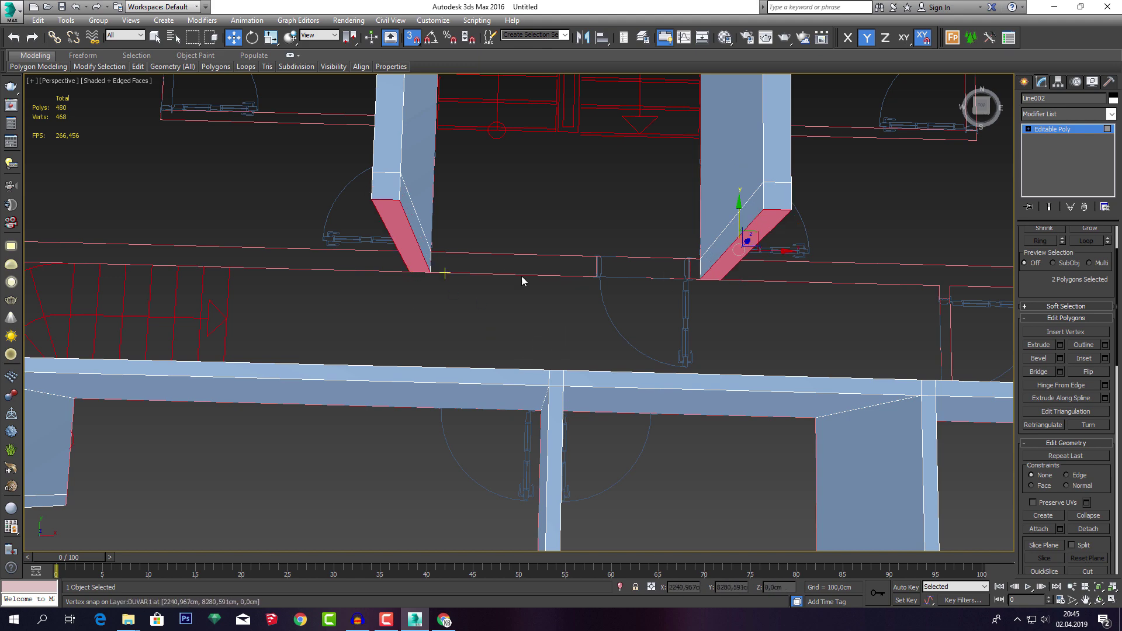
Snap the extruded ends onto the plan's wall line and bridge them across the door.
{"action": "mouse_move", "coordinate": [521, 277]}
{"action": "middle_mouse_down"}
{"action": "mouse_move", "coordinate": [574, 318]}
{"action": "mouse_move", "coordinate": [570, 329]}
{"action": "middle_mouse_up"}
{"action": "left_click_drag", "start_coordinate": [395, 281], "coordinate": [687, 282]}
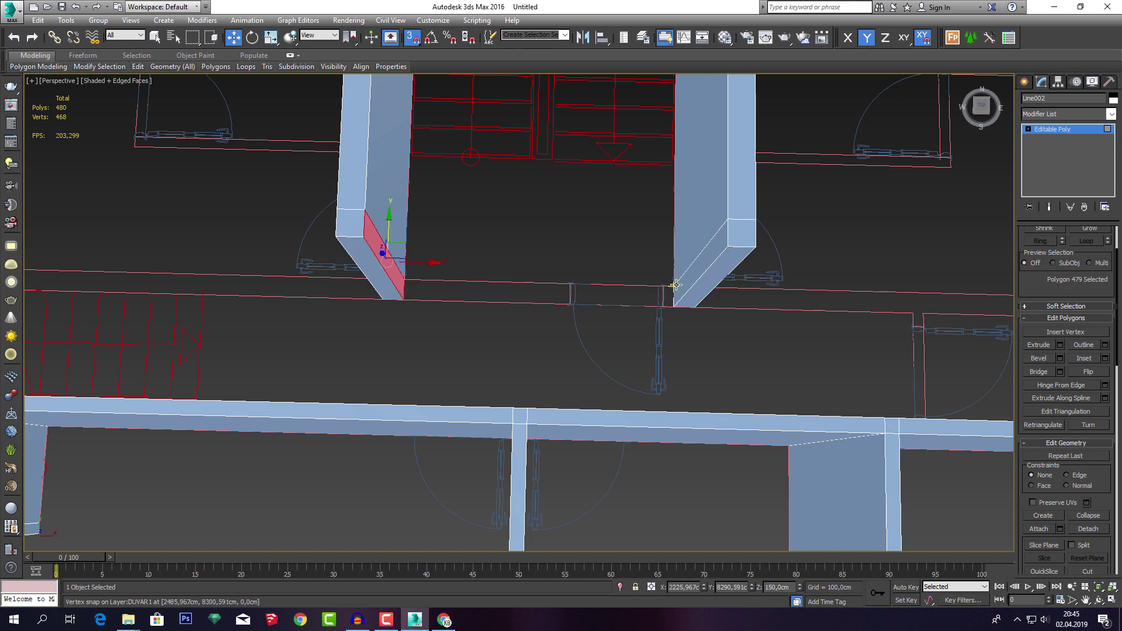
{"action": "left_click", "coordinate": [1039, 371]}
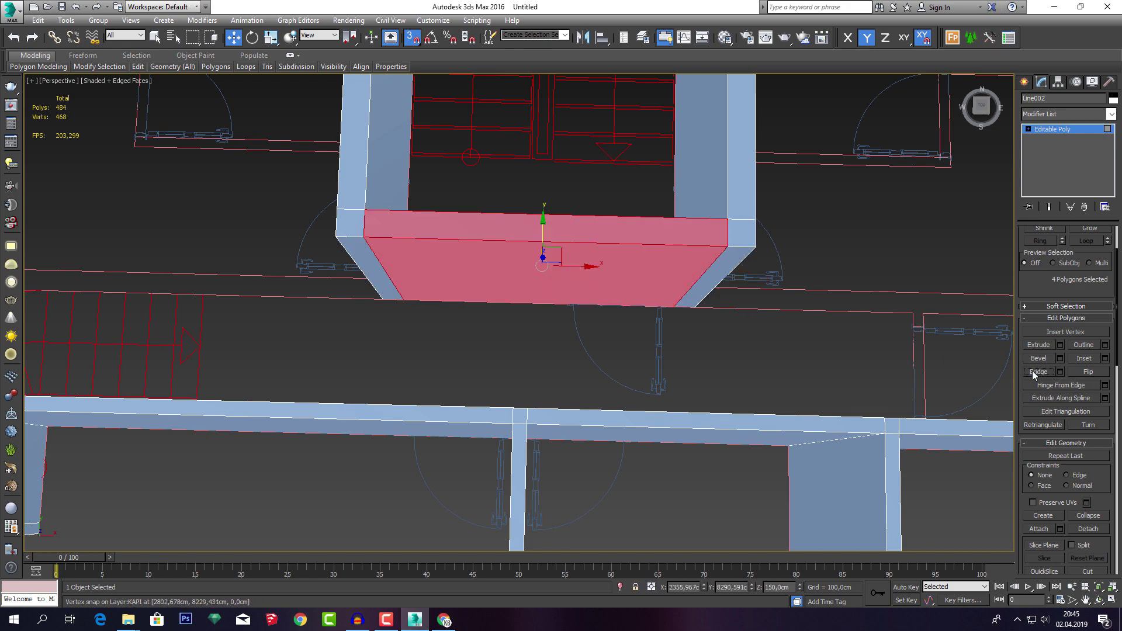
{"action": "middle_click_drag", "start_coordinate": [707, 342], "coordinate": [580, 303], "text": "alt"}
{"action": "scroll", "coordinate": [598, 318], "scroll_direction": "down", "scroll_amount": 4}
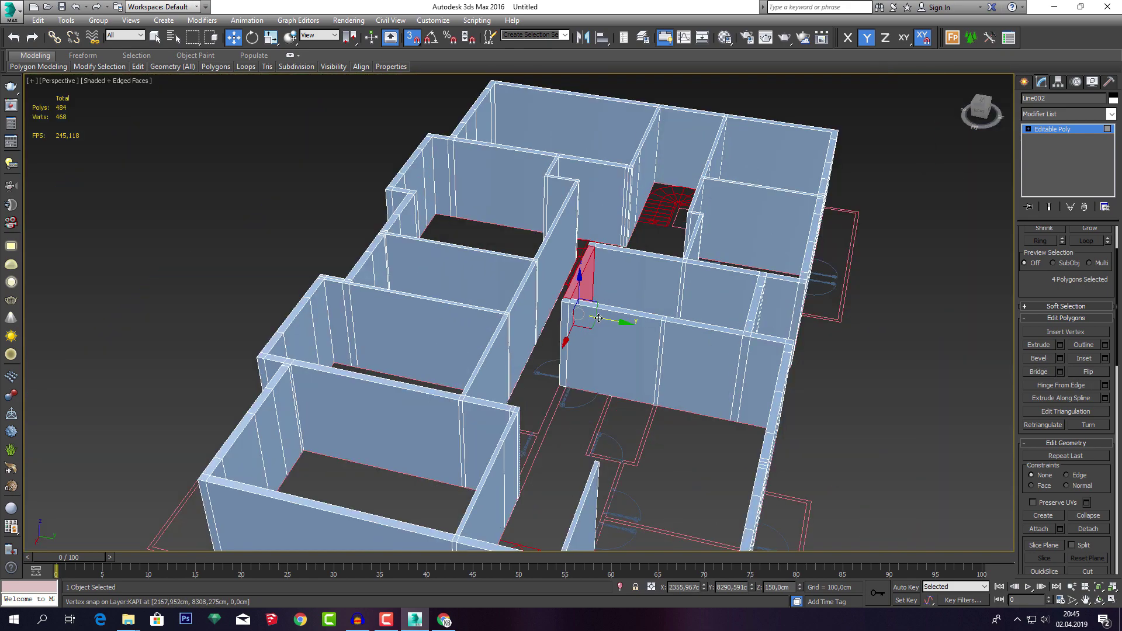
{"action": "left_click", "coordinate": [683, 426]}
Extrude a thin wall end face by about 71cm.
{"action": "scroll", "coordinate": [600, 443], "scroll_direction": "down", "scroll_amount": 3}
{"action": "mouse_move", "coordinate": [685, 426]}
{"action": "middle_mouse_down", "text": "alt"}
{"action": "mouse_move", "coordinate": [601, 443]}
{"action": "mouse_move", "coordinate": [550, 423]}
{"action": "mouse_move", "coordinate": [679, 424]}
{"action": "mouse_move", "coordinate": [751, 370]}
{"action": "mouse_move", "coordinate": [696, 401]}
{"action": "mouse_move", "coordinate": [657, 388]}
{"action": "mouse_move", "coordinate": [707, 366]}
{"action": "mouse_move", "coordinate": [594, 269]}
{"action": "middle_mouse_up", "text": "alt"}
{"action": "scroll", "coordinate": [550, 424], "scroll_direction": "up", "scroll_amount": 5}
{"action": "scroll", "coordinate": [524, 407], "scroll_direction": "up", "scroll_amount": 2}
{"action": "scroll", "coordinate": [594, 269], "scroll_direction": "up", "scroll_amount": 3}
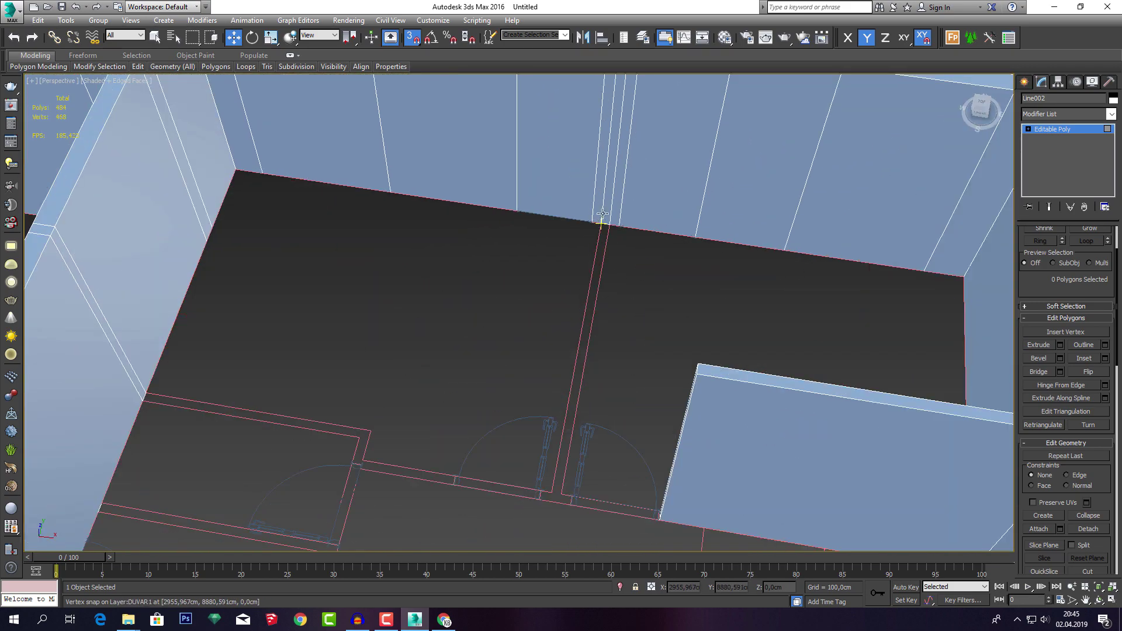
{"action": "left_click", "coordinate": [601, 210]}
{"action": "scroll", "coordinate": [910, 350], "scroll_direction": "up", "scroll_amount": 1}
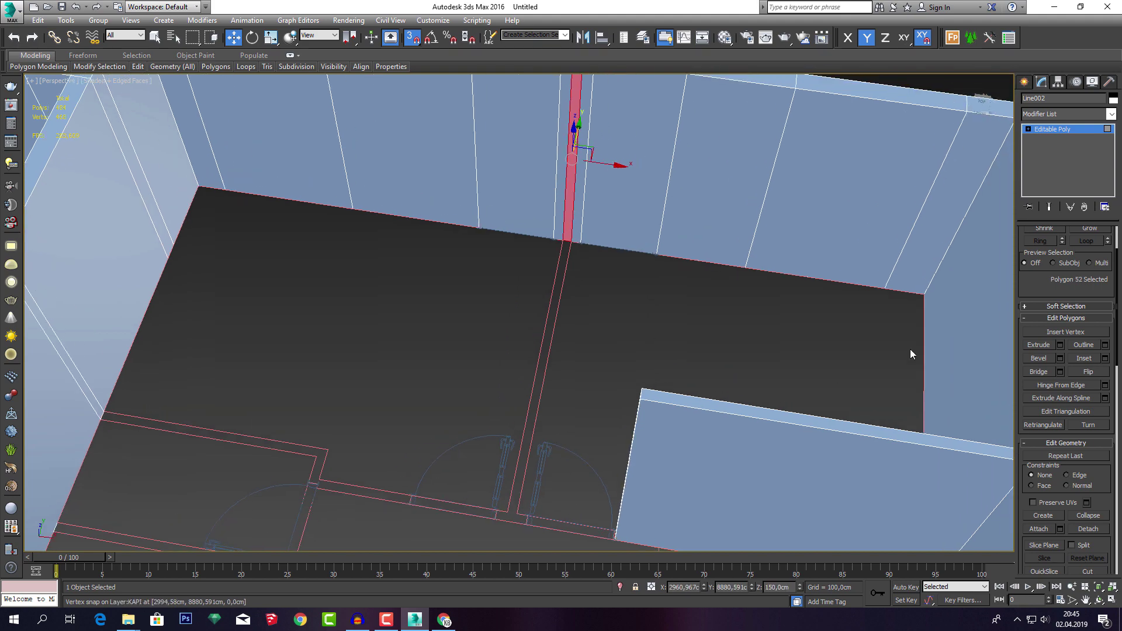
{"action": "left_click", "coordinate": [1060, 345]}
{"action": "left_click_drag", "start_coordinate": [534, 338], "coordinate": [541, 298]}
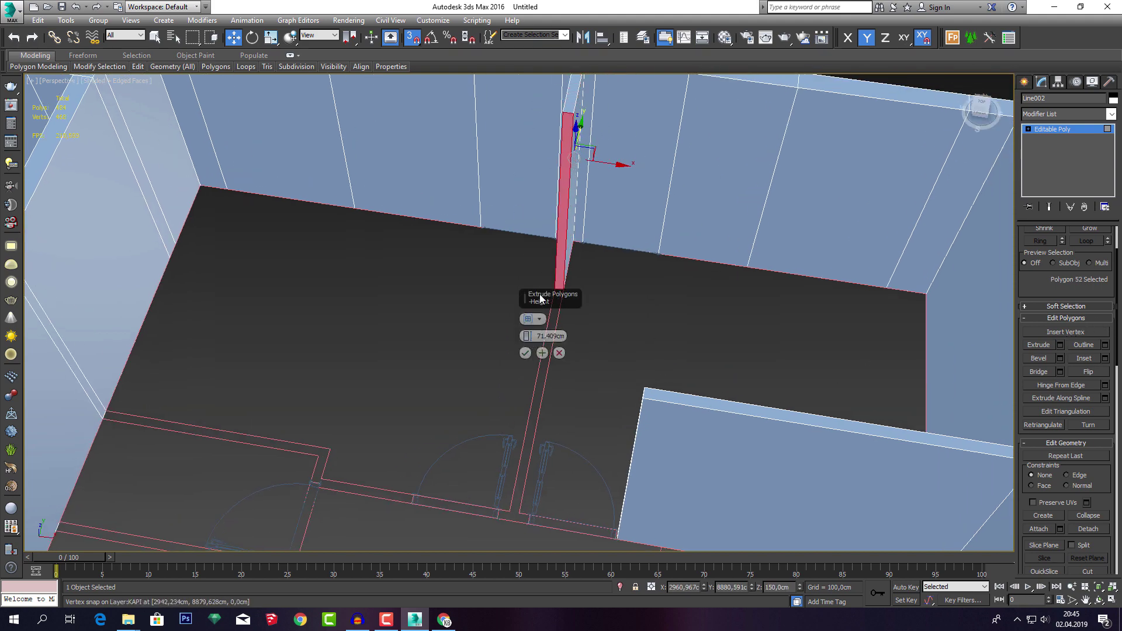
{"action": "left_click", "coordinate": [525, 353]}
Snap that wall end onto the plan's door edge and extrude it a further 10cm.
{"action": "middle_click_drag", "start_coordinate": [607, 316], "coordinate": [521, 215], "text": "alt"}
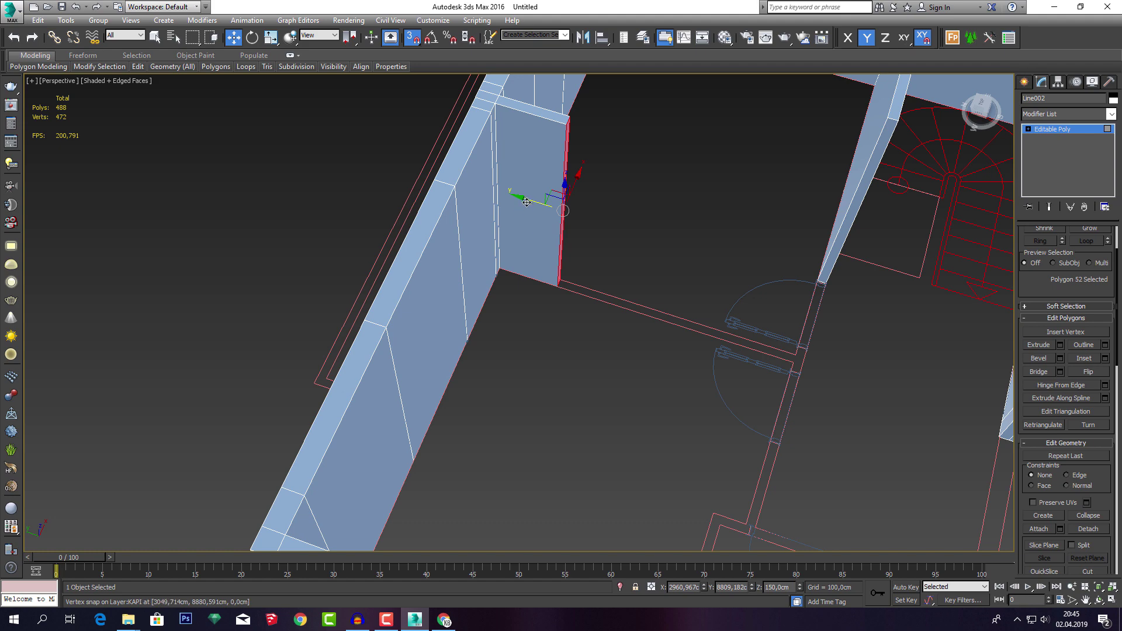
{"action": "left_click_drag", "start_coordinate": [526, 202], "coordinate": [793, 369]}
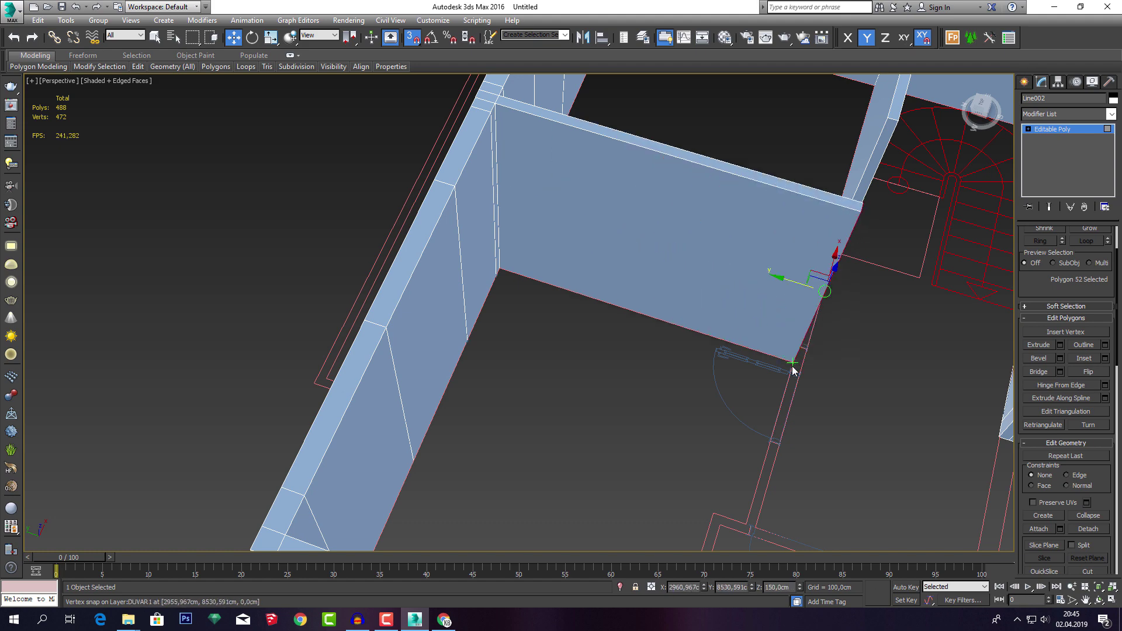
{"action": "middle_click_drag", "start_coordinate": [793, 369], "coordinate": [935, 380], "text": "alt"}
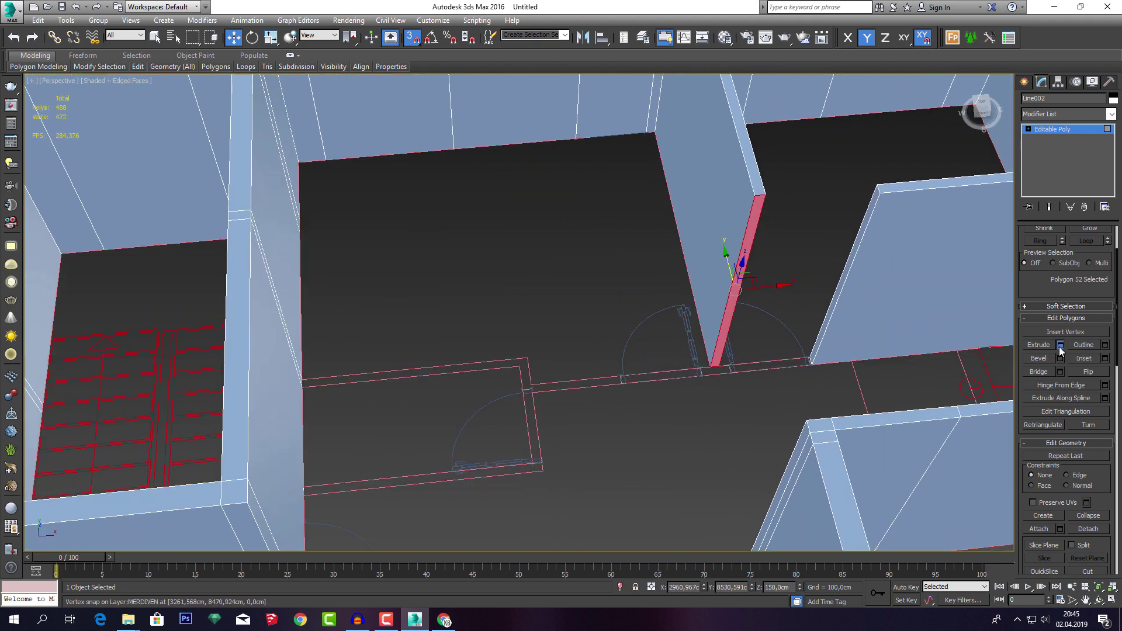
{"action": "left_click", "coordinate": [1060, 345]}
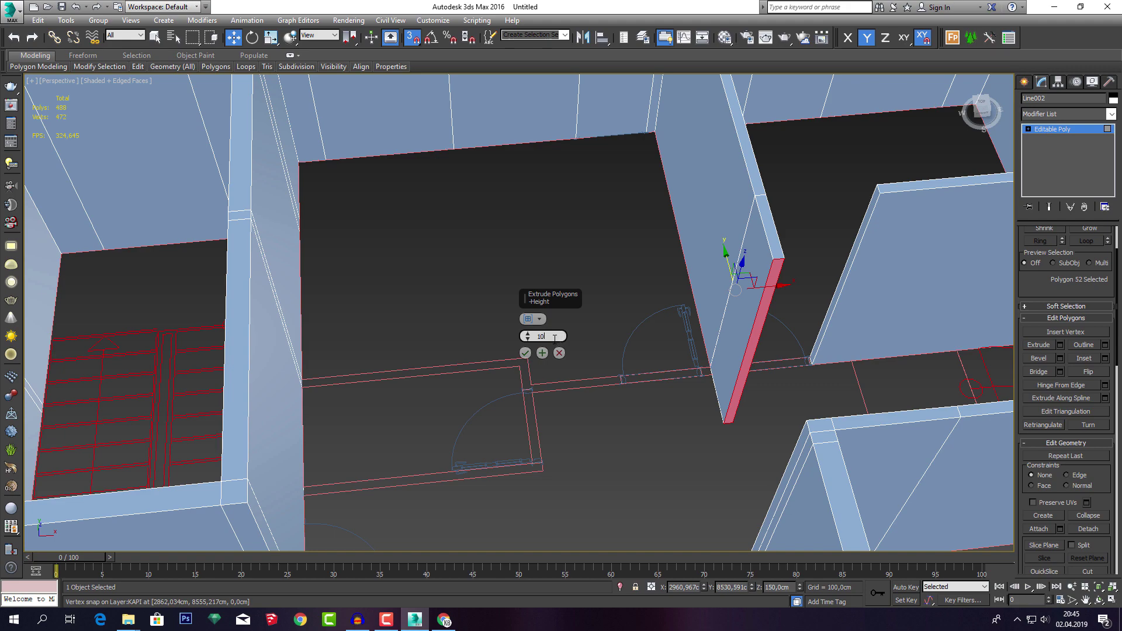
{"action": "key", "text": "Return"}
{"action": "left_click", "coordinate": [525, 352]}
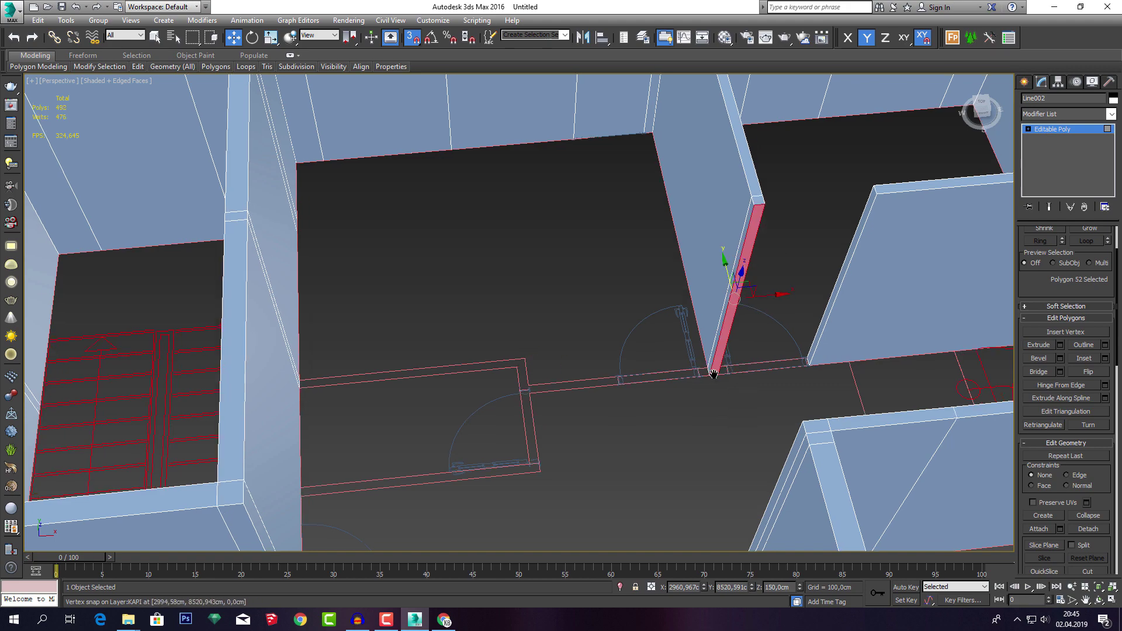
Bridge the thin wall end to the facing wall end to close the opening.
{"action": "mouse_move", "coordinate": [714, 375]}
{"action": "middle_mouse_down"}
{"action": "mouse_move", "coordinate": [622, 382]}
{"action": "mouse_move", "coordinate": [704, 346]}
{"action": "middle_mouse_up"}
{"action": "left_click", "coordinate": [627, 372]}
{"action": "scroll", "coordinate": [669, 392], "scroll_direction": "up", "scroll_amount": 3}
{"action": "left_click", "coordinate": [716, 341], "text": "ctrl"}
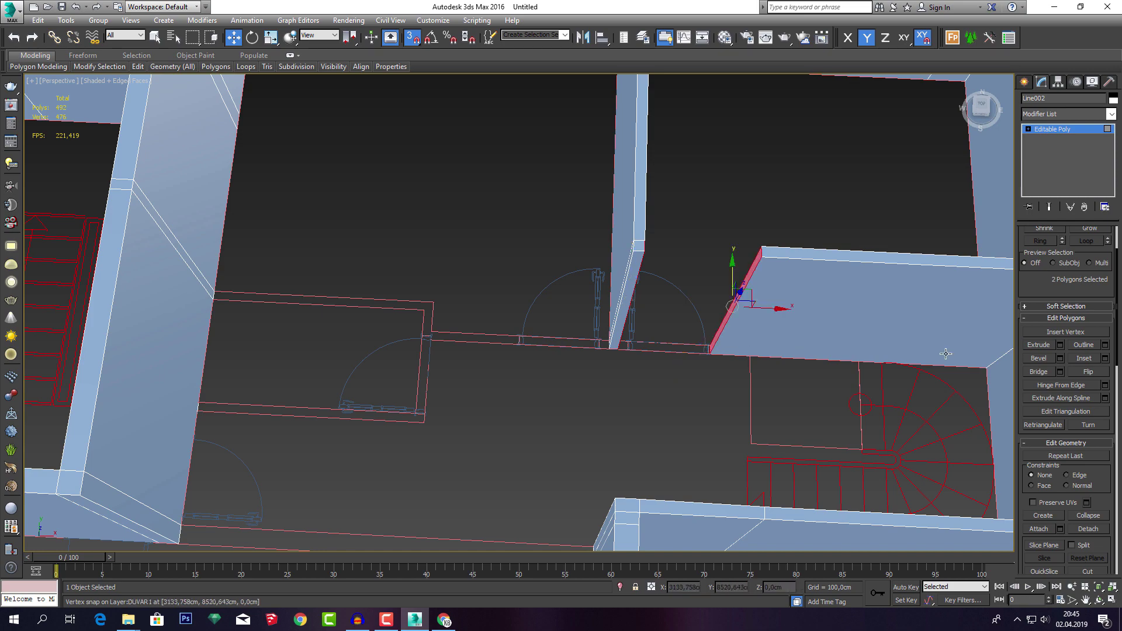
{"action": "left_click", "coordinate": [1038, 372]}
{"action": "mouse_move", "coordinate": [687, 340]}
{"action": "middle_mouse_down", "text": "alt"}
{"action": "mouse_move", "coordinate": [694, 305]}
{"action": "mouse_move", "coordinate": [646, 319]}
{"action": "mouse_move", "coordinate": [640, 340]}
{"action": "middle_mouse_up", "text": "alt"}
{"action": "scroll", "coordinate": [571, 311], "scroll_direction": "down", "scroll_amount": 1}
{"action": "scroll", "coordinate": [548, 290], "scroll_direction": "up", "scroll_amount": 5}
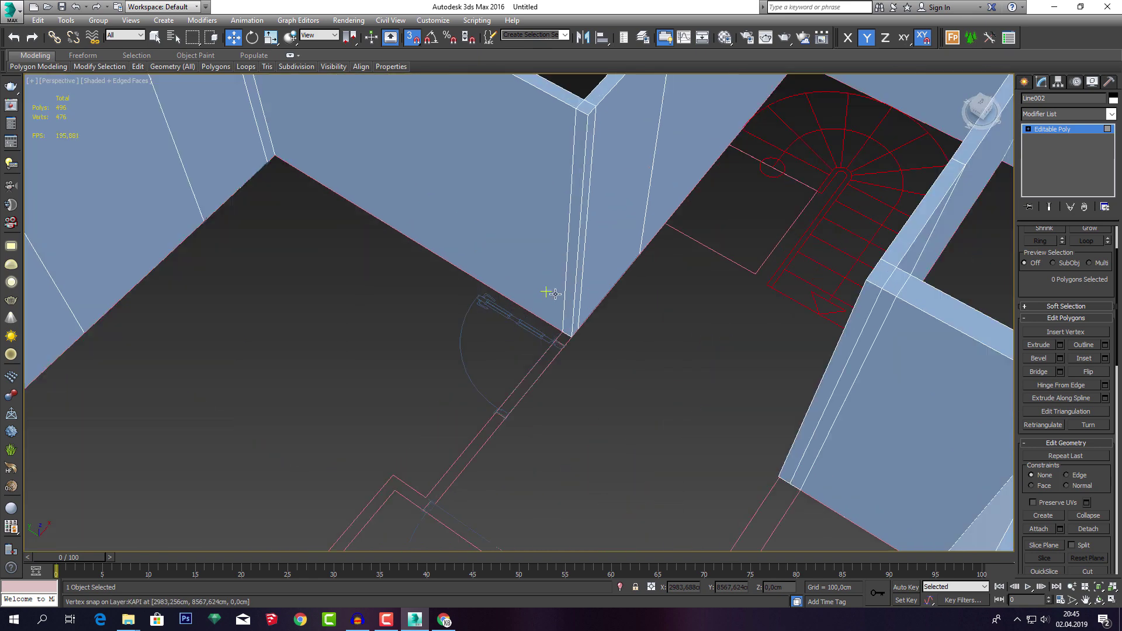
Extrude another thin wall end 10cm and snap the new face onto the plan.
{"action": "left_click", "coordinate": [591, 222]}
{"action": "left_click", "coordinate": [1060, 345]}
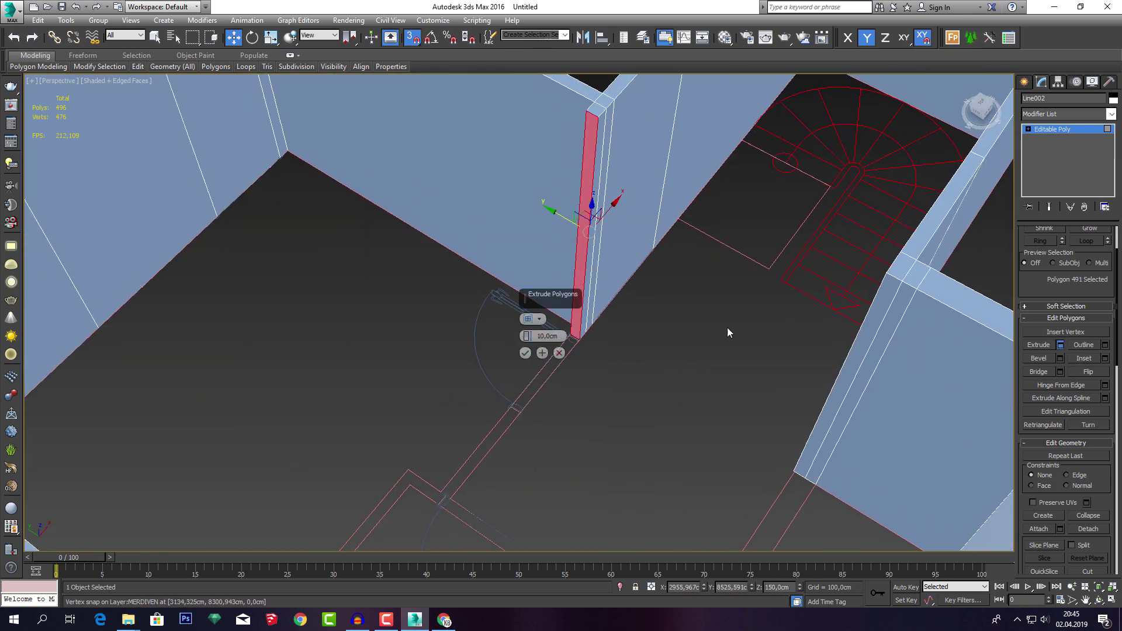
{"action": "middle_click_drag", "start_coordinate": [727, 327], "coordinate": [734, 324]}
{"action": "left_click", "coordinate": [526, 353]}
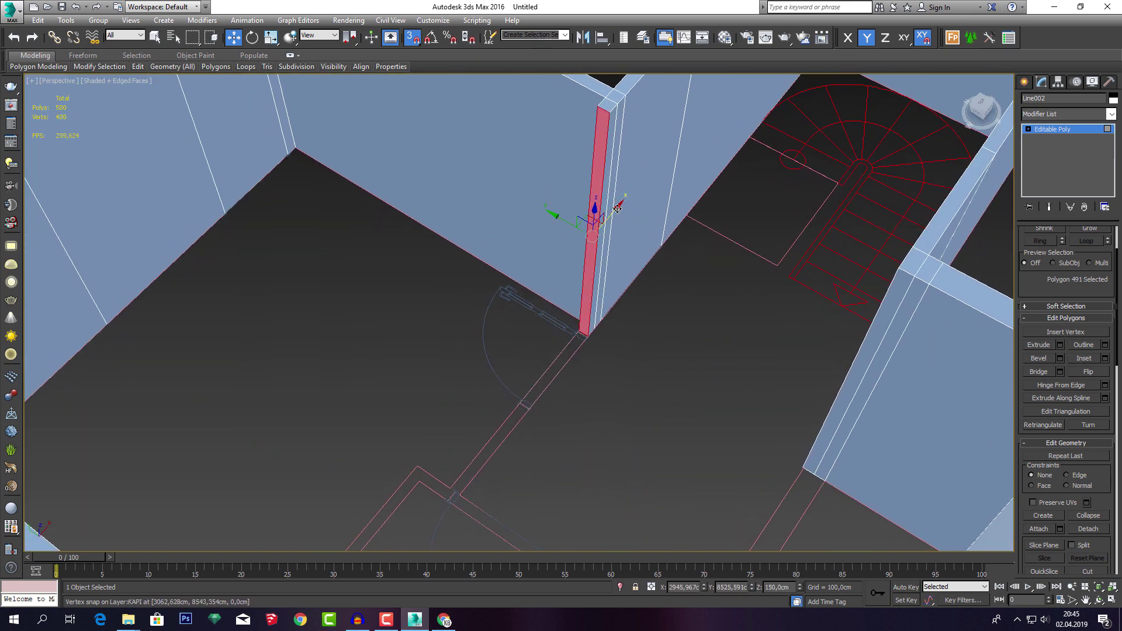
{"action": "left_click_drag", "start_coordinate": [617, 209], "coordinate": [450, 476]}
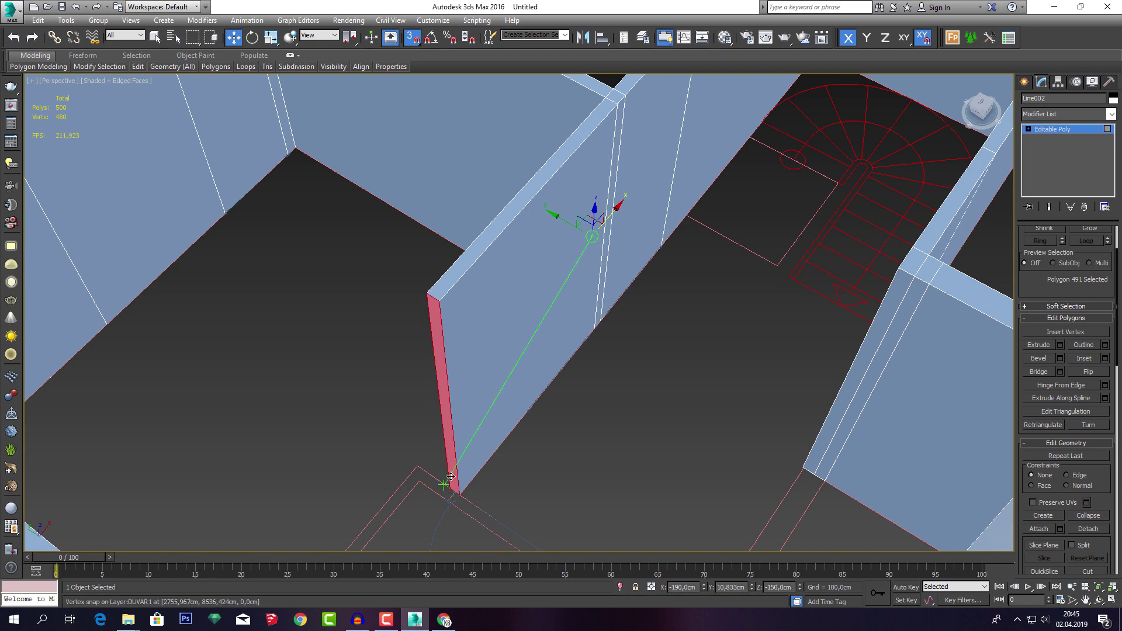
{"action": "mouse_move", "coordinate": [450, 476]}
{"action": "middle_mouse_down", "text": "alt"}
{"action": "mouse_move", "coordinate": [645, 438]}
{"action": "mouse_move", "coordinate": [586, 421]}
{"action": "mouse_move", "coordinate": [584, 452]}
{"action": "middle_mouse_up", "text": "alt"}
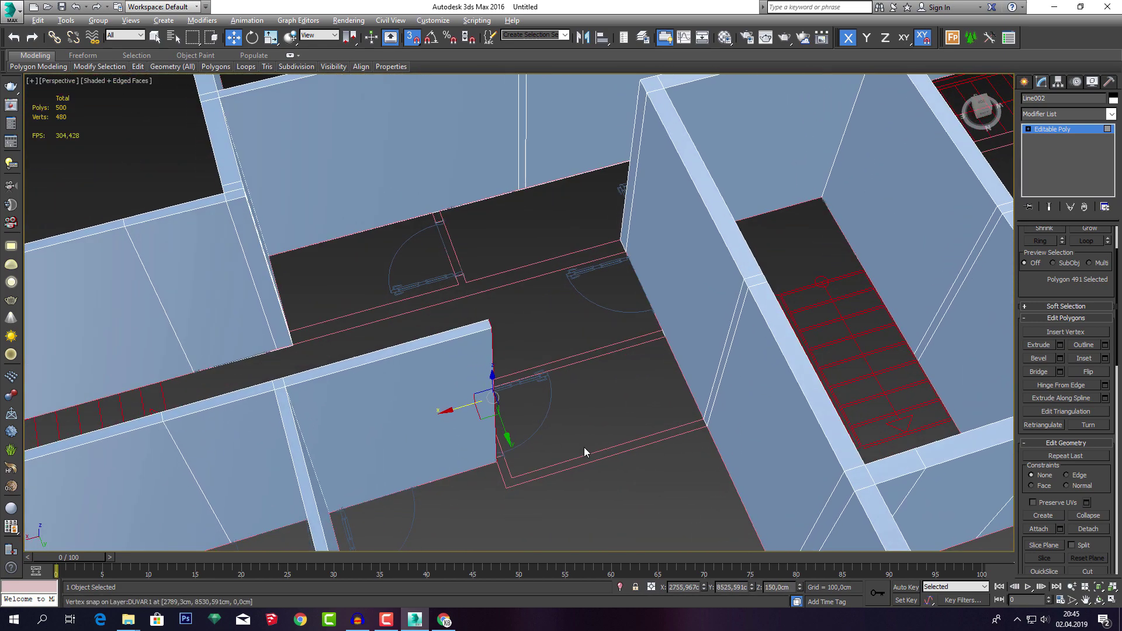
Extend that wall end to the door line and bridge it to the wall face near the stairs.
{"action": "left_click", "coordinate": [1059, 345]}
{"action": "left_click", "coordinate": [529, 353]}
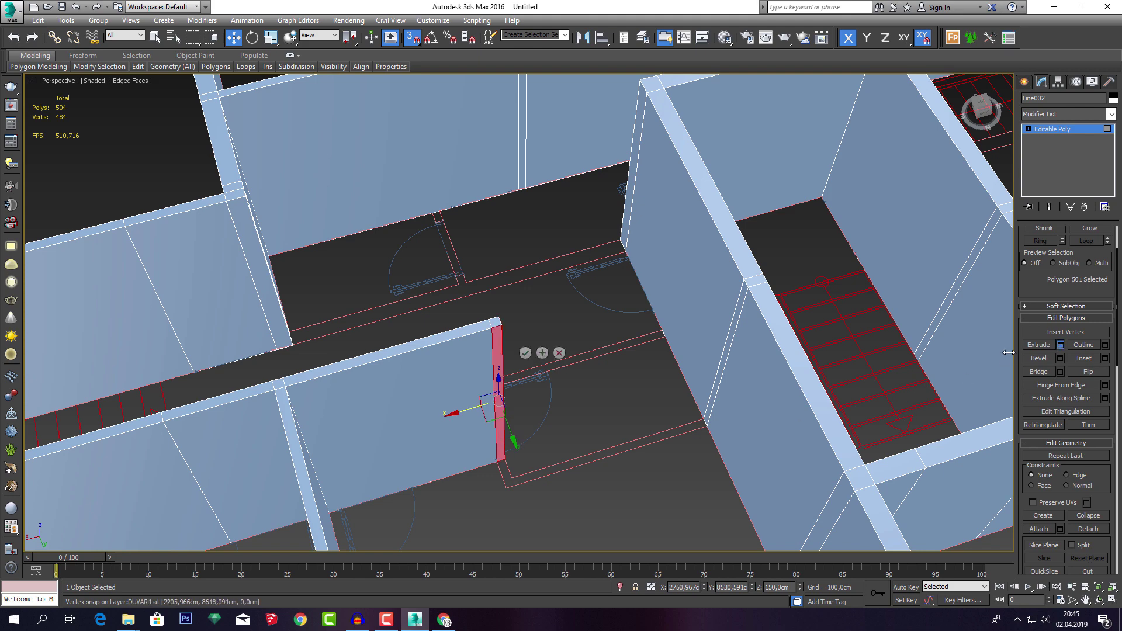
{"action": "left_click", "coordinate": [525, 352]}
{"action": "mouse_move", "coordinate": [508, 422]}
{"action": "left_mouse_down"}
{"action": "mouse_move", "coordinate": [532, 467]}
{"action": "mouse_move", "coordinate": [506, 478]}
{"action": "left_mouse_up"}
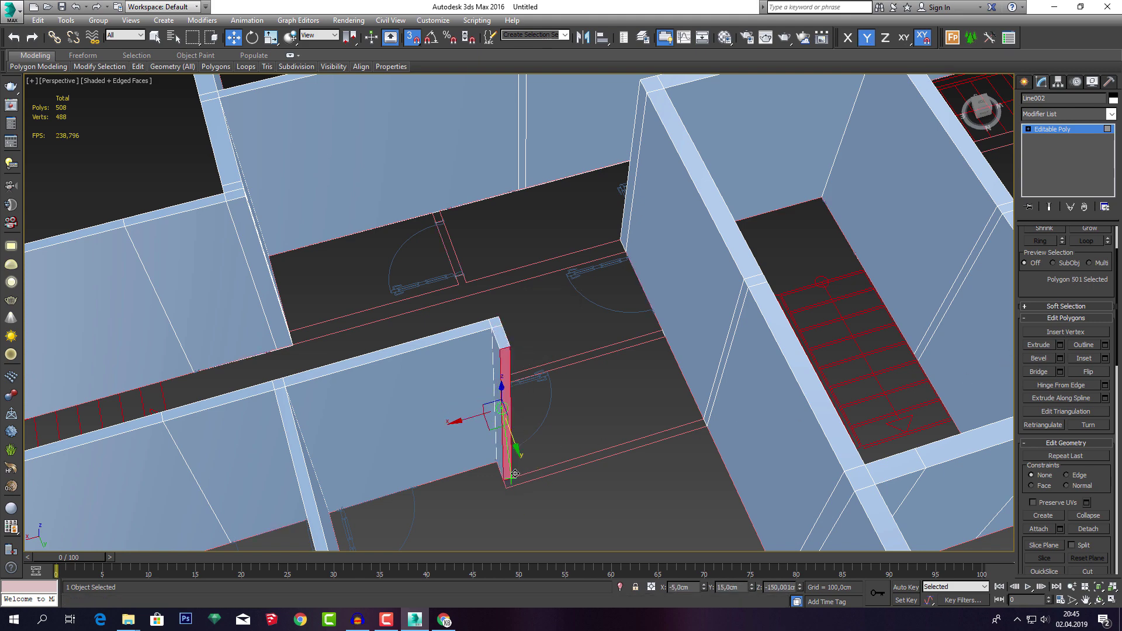
{"action": "left_click", "coordinate": [525, 352]}
{"action": "mouse_move", "coordinate": [615, 397]}
{"action": "middle_mouse_down", "text": "alt"}
{"action": "mouse_move", "coordinate": [538, 405]}
{"action": "mouse_move", "coordinate": [669, 455]}
{"action": "mouse_move", "coordinate": [740, 402]}
{"action": "middle_mouse_up", "text": "alt"}
{"action": "left_click", "coordinate": [742, 403]}
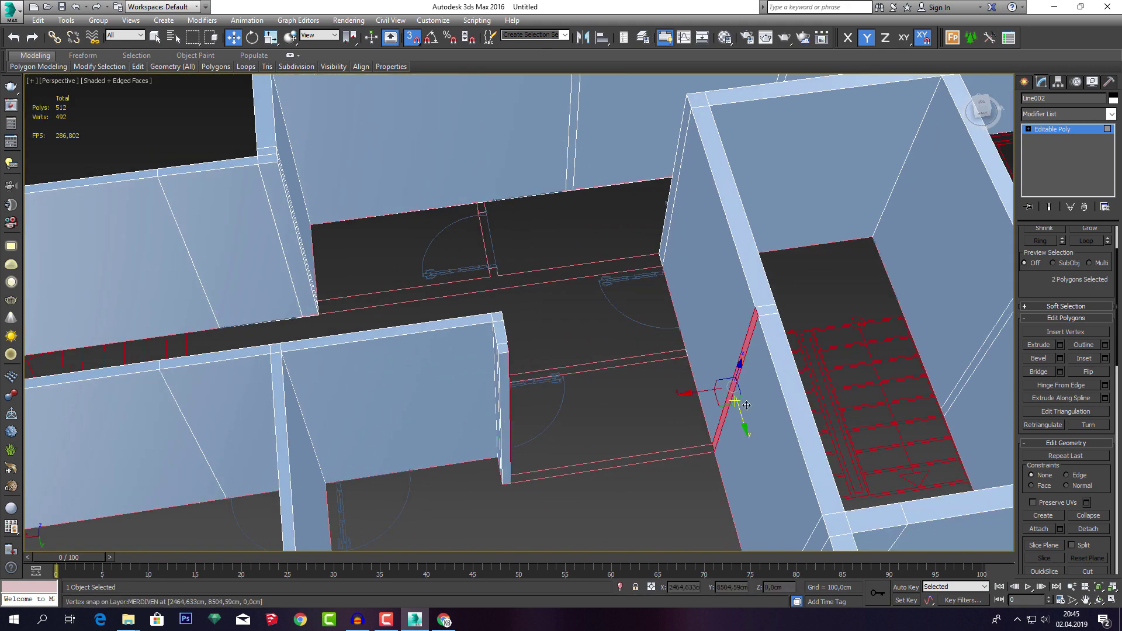
{"action": "left_click", "coordinate": [1038, 371]}
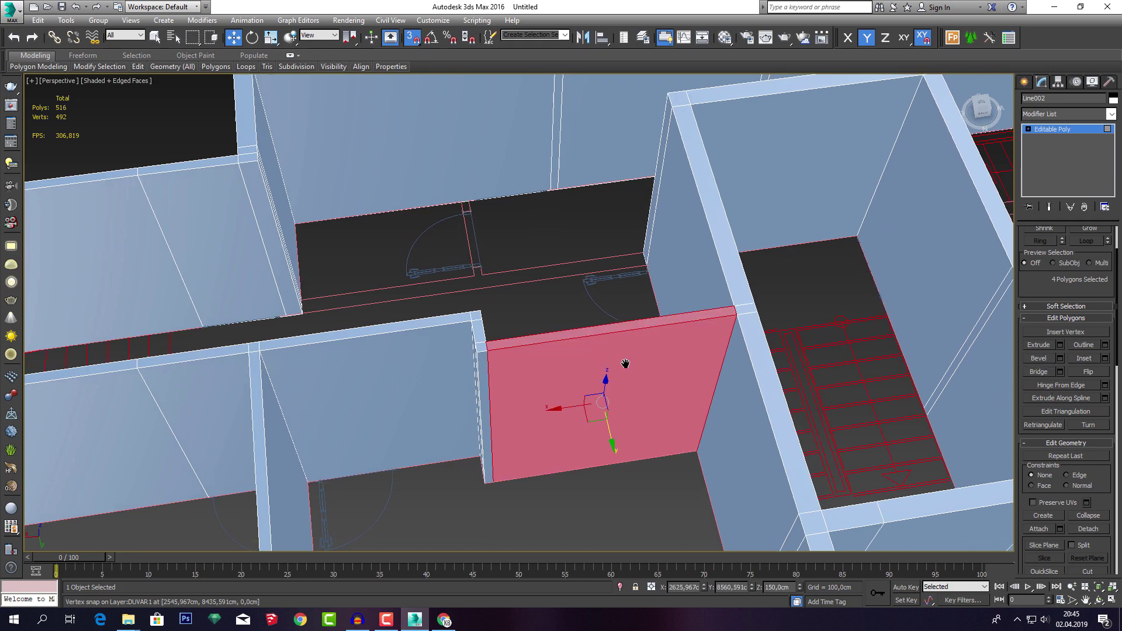
{"action": "mouse_move", "coordinate": [585, 380]}
{"action": "middle_mouse_down", "text": "alt"}
{"action": "mouse_move", "coordinate": [636, 380]}
{"action": "mouse_move", "coordinate": [643, 327]}
{"action": "mouse_move", "coordinate": [585, 315]}
{"action": "mouse_move", "coordinate": [636, 268]}
{"action": "middle_mouse_up", "text": "alt"}
{"action": "left_click", "coordinate": [641, 338]}
Try bridging three corridor wall end faces, then undo the unwanted bridged wall.
{"action": "scroll", "coordinate": [636, 269], "scroll_direction": "up", "scroll_amount": 5}
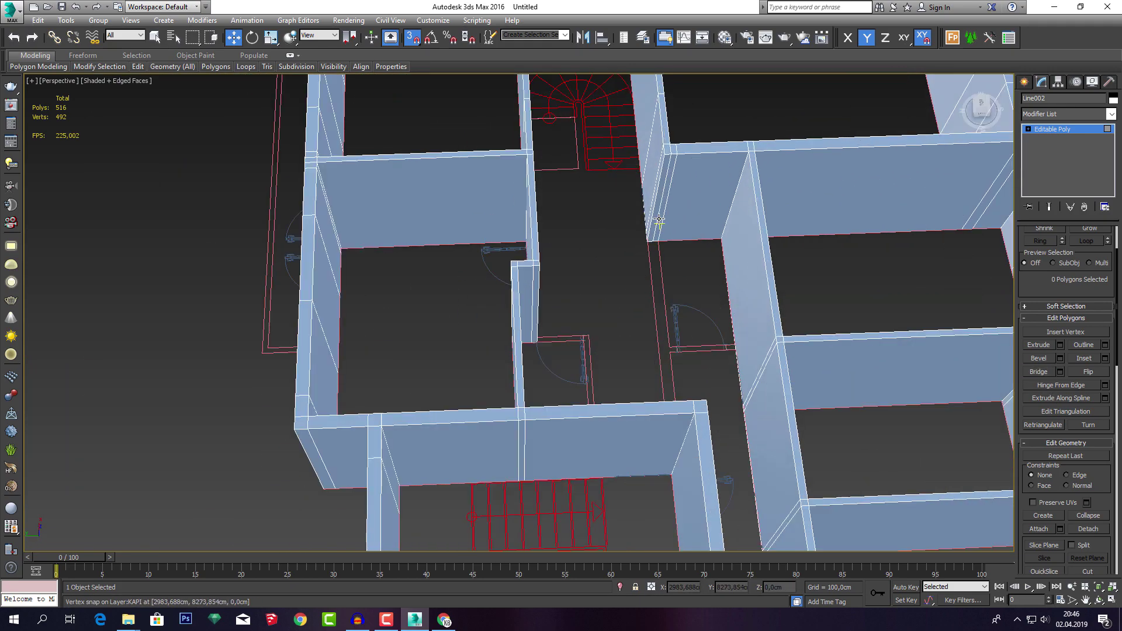
{"action": "left_click", "coordinate": [672, 175]}
{"action": "left_click", "coordinate": [649, 232], "text": "ctrl"}
{"action": "scroll", "coordinate": [649, 232], "scroll_direction": "down", "scroll_amount": 3}
{"action": "mouse_move", "coordinate": [721, 338]}
{"action": "middle_mouse_down", "text": "alt"}
{"action": "mouse_move", "coordinate": [853, 272]}
{"action": "mouse_move", "coordinate": [781, 317]}
{"action": "mouse_move", "coordinate": [854, 225]}
{"action": "middle_mouse_up", "text": "alt"}
{"action": "left_click", "coordinate": [859, 217], "text": "ctrl"}
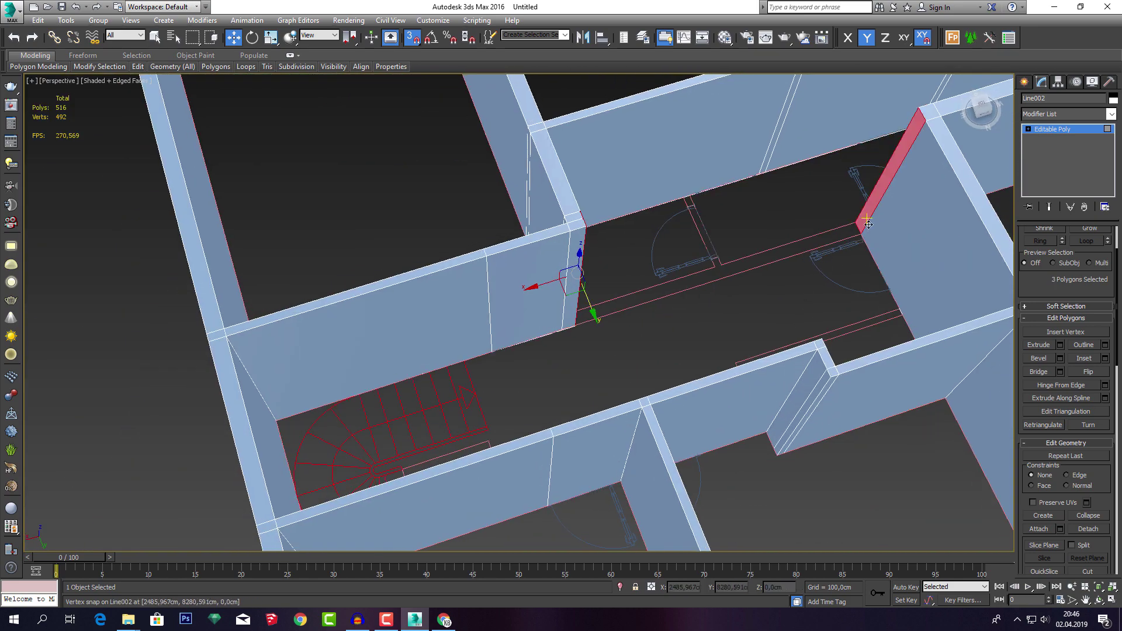
{"action": "left_click", "coordinate": [1047, 373]}
{"action": "mouse_move", "coordinate": [827, 287]}
{"action": "middle_mouse_down", "text": "alt"}
{"action": "mouse_move", "coordinate": [826, 271]}
{"action": "mouse_move", "coordinate": [791, 287]}
{"action": "mouse_move", "coordinate": [640, 268]}
{"action": "mouse_move", "coordinate": [724, 226]}
{"action": "mouse_move", "coordinate": [732, 200]}
{"action": "mouse_move", "coordinate": [729, 272]}
{"action": "mouse_move", "coordinate": [650, 182]}
{"action": "mouse_move", "coordinate": [657, 198]}
{"action": "middle_mouse_up", "text": "alt"}
{"action": "key", "text": "ctrl+z"}
Extrude a wall-end face, snap it along the wall, and orbit to a low side view.
{"action": "left_click", "coordinate": [742, 289]}
{"action": "left_click", "coordinate": [659, 193]}
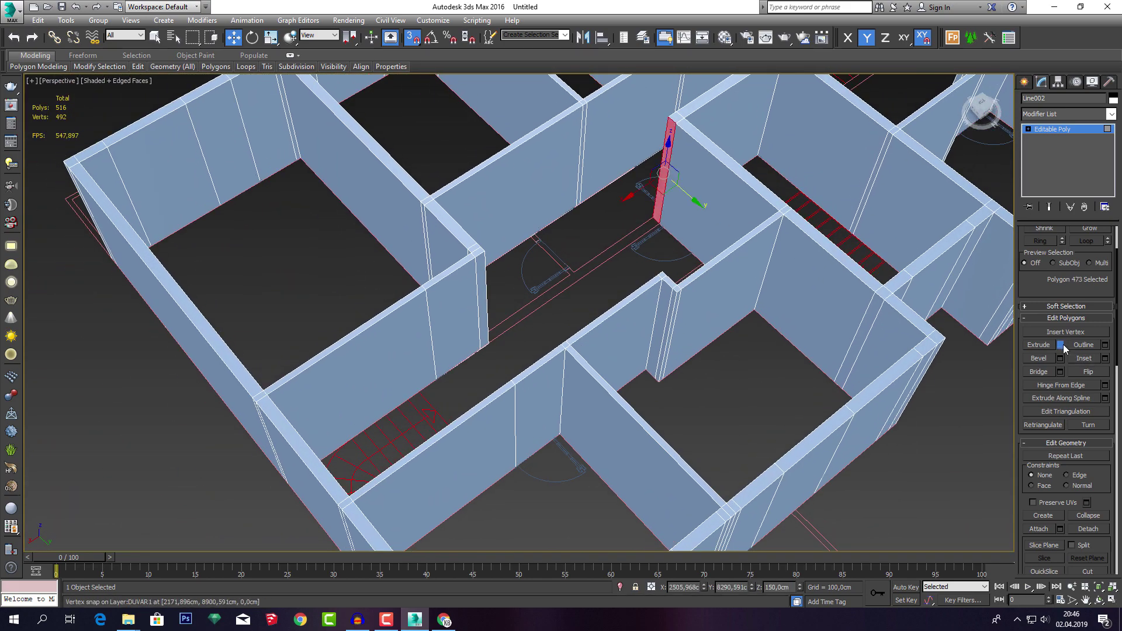
{"action": "left_click", "coordinate": [1061, 345]}
{"action": "left_click", "coordinate": [525, 352]}
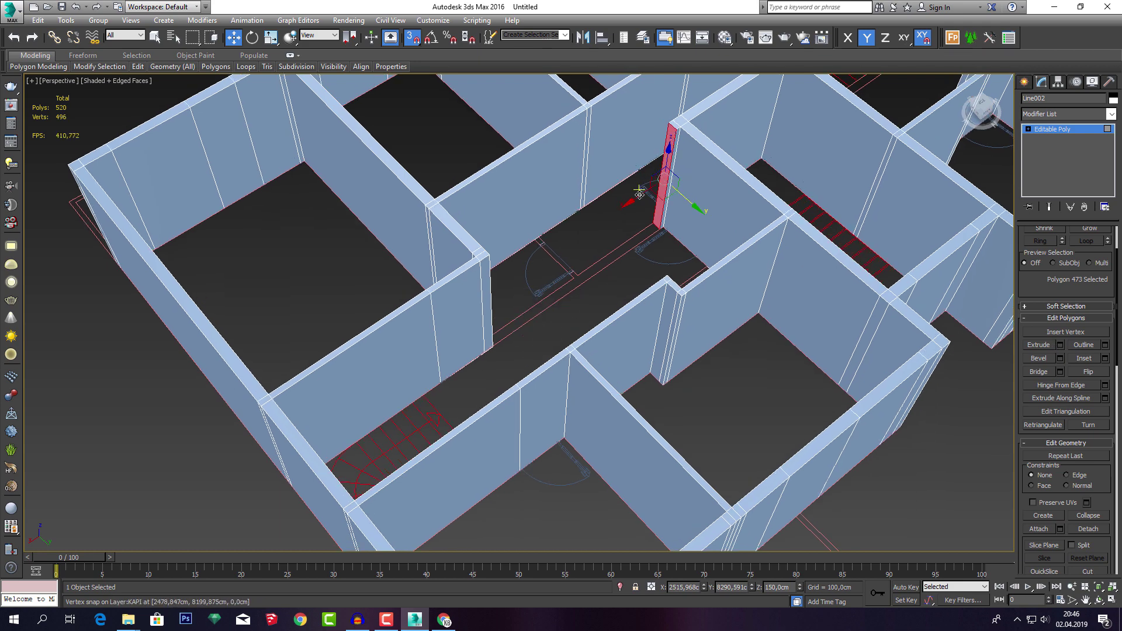
{"action": "left_click_drag", "start_coordinate": [654, 187], "coordinate": [492, 254]}
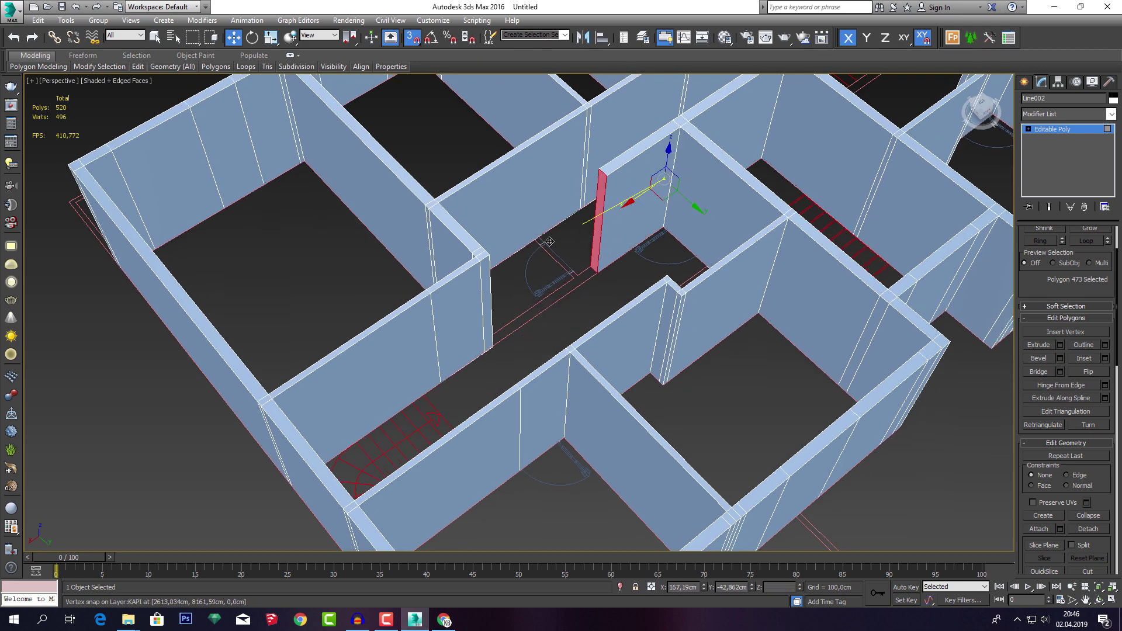
{"action": "left_click", "coordinate": [584, 306]}
{"action": "scroll", "coordinate": [599, 291], "scroll_direction": "down", "scroll_amount": 5}
{"action": "scroll", "coordinate": [701, 280], "scroll_direction": "down", "scroll_amount": 2}
{"action": "mouse_move", "coordinate": [730, 275]}
{"action": "middle_mouse_down", "text": "alt"}
{"action": "mouse_move", "coordinate": [642, 235]}
{"action": "mouse_move", "coordinate": [682, 245]}
{"action": "mouse_move", "coordinate": [678, 268]}
{"action": "mouse_move", "coordinate": [472, 298]}
{"action": "middle_mouse_up", "text": "alt"}
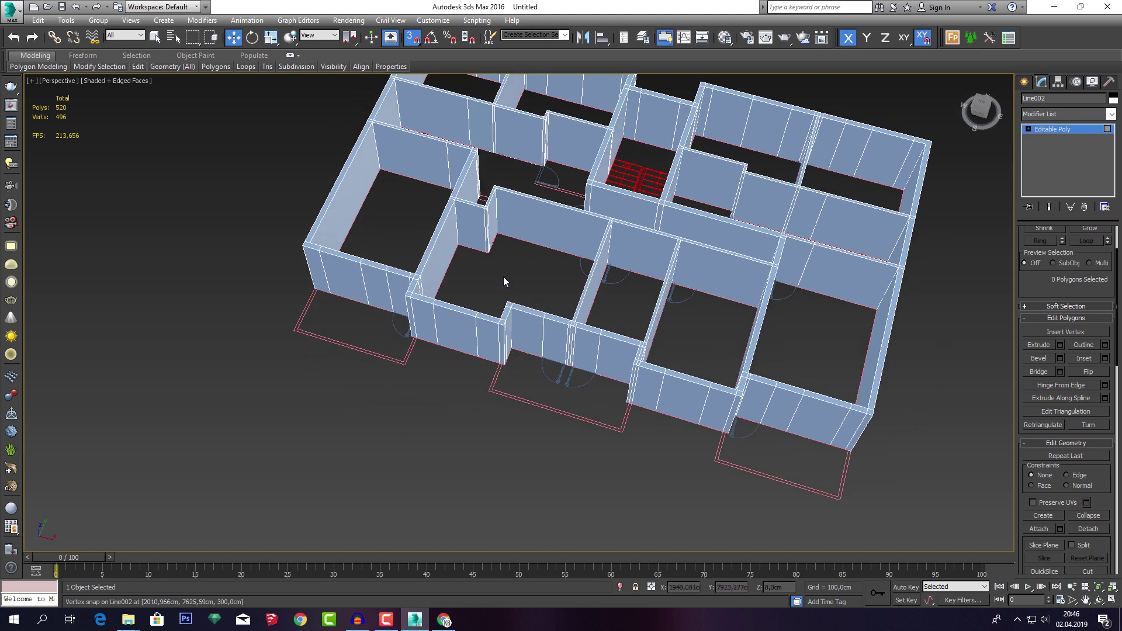
{"action": "mouse_move", "coordinate": [506, 260]}
{"action": "middle_mouse_down"}
{"action": "mouse_move", "coordinate": [541, 292]}
{"action": "mouse_move", "coordinate": [458, 405]}
{"action": "mouse_move", "coordinate": [526, 363]}
{"action": "mouse_move", "coordinate": [549, 387]}
{"action": "middle_mouse_up"}
{"action": "scroll", "coordinate": [561, 474], "scroll_direction": "down", "scroll_amount": 2}
{"action": "middle_click_drag", "start_coordinate": [561, 474], "coordinate": [436, 326], "text": "alt"}
{"action": "scroll", "coordinate": [552, 376], "scroll_direction": "up", "scroll_amount": 1}
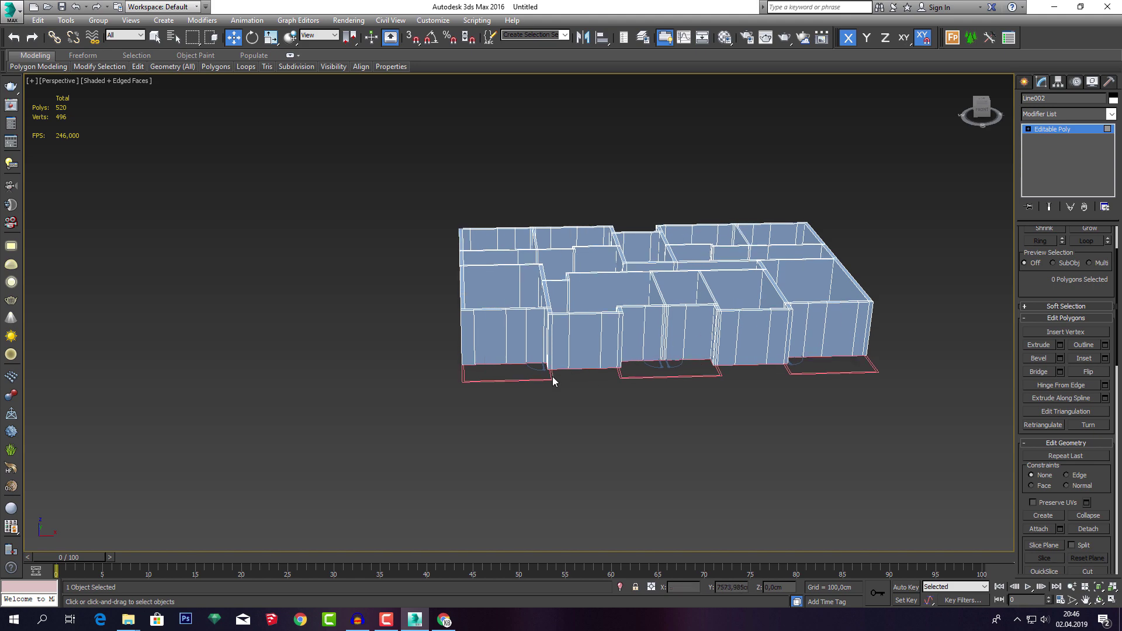
{"action": "scroll", "coordinate": [482, 371], "scroll_direction": "up", "scroll_amount": 3}
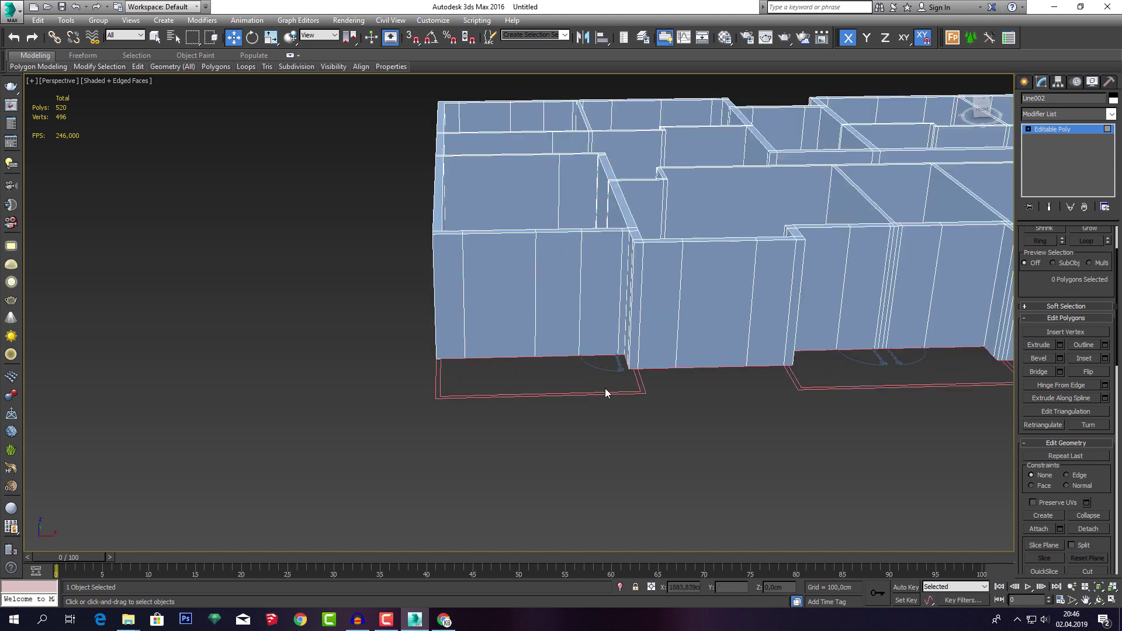
{"action": "scroll", "coordinate": [642, 356], "scroll_direction": "down", "scroll_amount": 5}
{"action": "middle_click_drag", "start_coordinate": [633, 350], "coordinate": [453, 360], "text": "alt"}
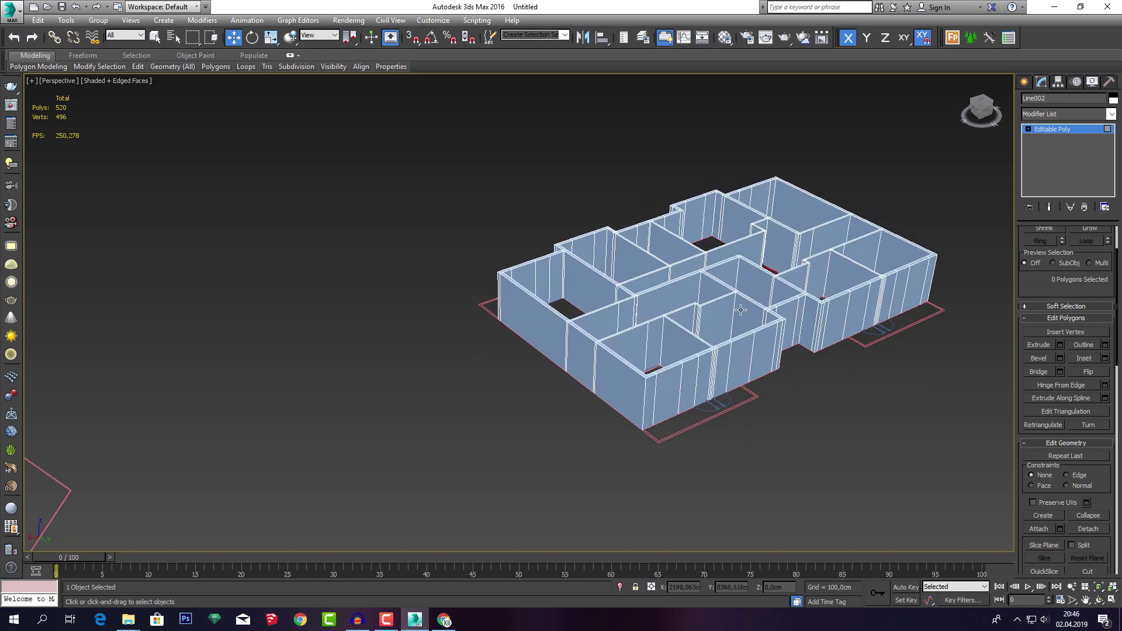
{"action": "mouse_move", "coordinate": [740, 310]}
{"action": "middle_mouse_down", "text": "alt"}
{"action": "mouse_move", "coordinate": [797, 328]}
{"action": "mouse_move", "coordinate": [799, 351]}
{"action": "mouse_move", "coordinate": [721, 304]}
{"action": "mouse_move", "coordinate": [814, 346]}
{"action": "mouse_move", "coordinate": [835, 381]}
{"action": "middle_mouse_up", "text": "alt"}
{"action": "mouse_move", "coordinate": [778, 346]}
{"action": "middle_mouse_down", "text": "alt"}
{"action": "mouse_move", "coordinate": [766, 374]}
{"action": "mouse_move", "coordinate": [755, 357]}
{"action": "mouse_move", "coordinate": [648, 350]}
{"action": "mouse_move", "coordinate": [697, 286]}
{"action": "mouse_move", "coordinate": [748, 272]}
{"action": "mouse_move", "coordinate": [645, 275]}
{"action": "middle_mouse_up", "text": "alt"}
Exit Polygon sub-object mode and toggle F4 shading to hide the wire edges.
{"action": "left_click", "coordinate": [611, 295]}
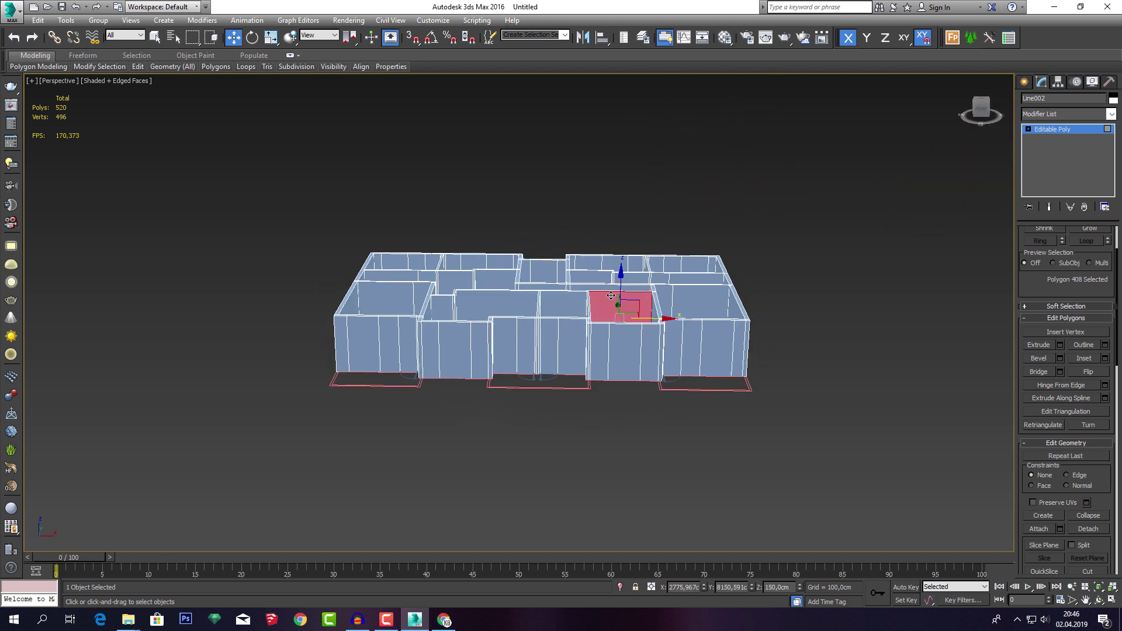
{"action": "left_click_drag", "start_coordinate": [1055, 283], "coordinate": [1027, 420]}
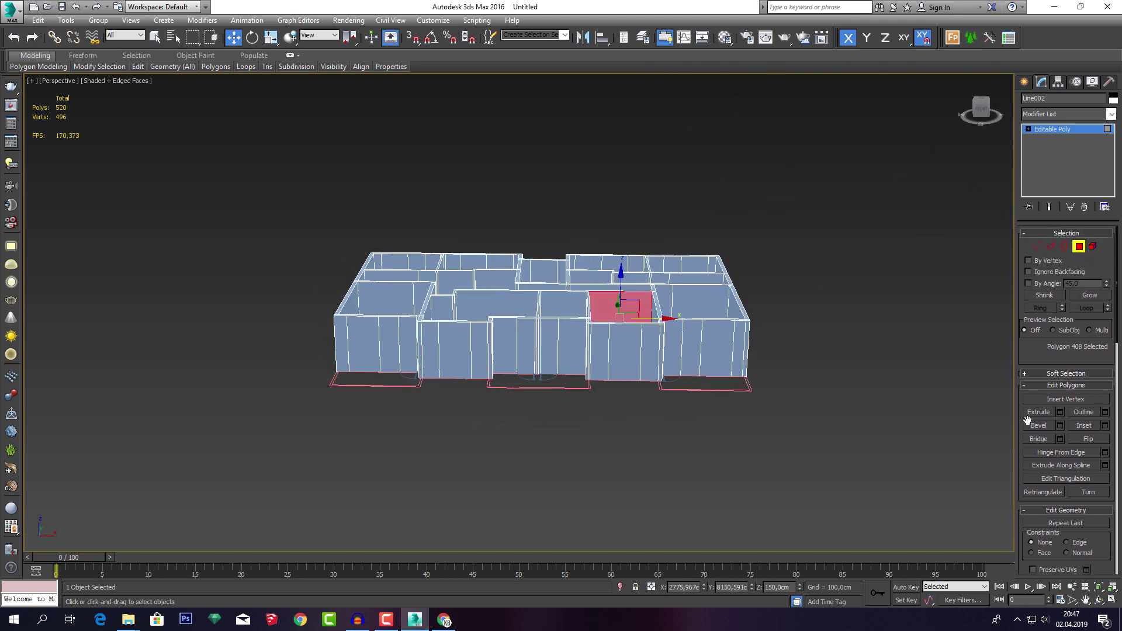
{"action": "left_click", "coordinate": [1084, 250]}
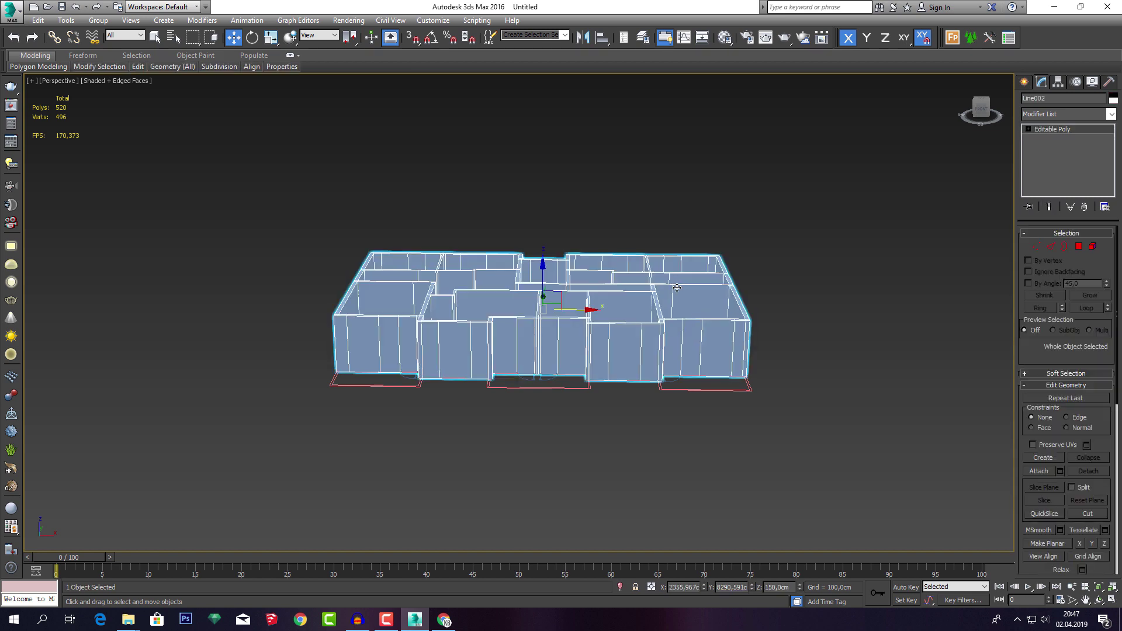
{"action": "scroll", "coordinate": [672, 292], "scroll_direction": "up", "scroll_amount": 1}
{"action": "scroll", "coordinate": [655, 315], "scroll_direction": "up", "scroll_amount": 4}
{"action": "scroll", "coordinate": [627, 341], "scroll_direction": "down", "scroll_amount": 1}
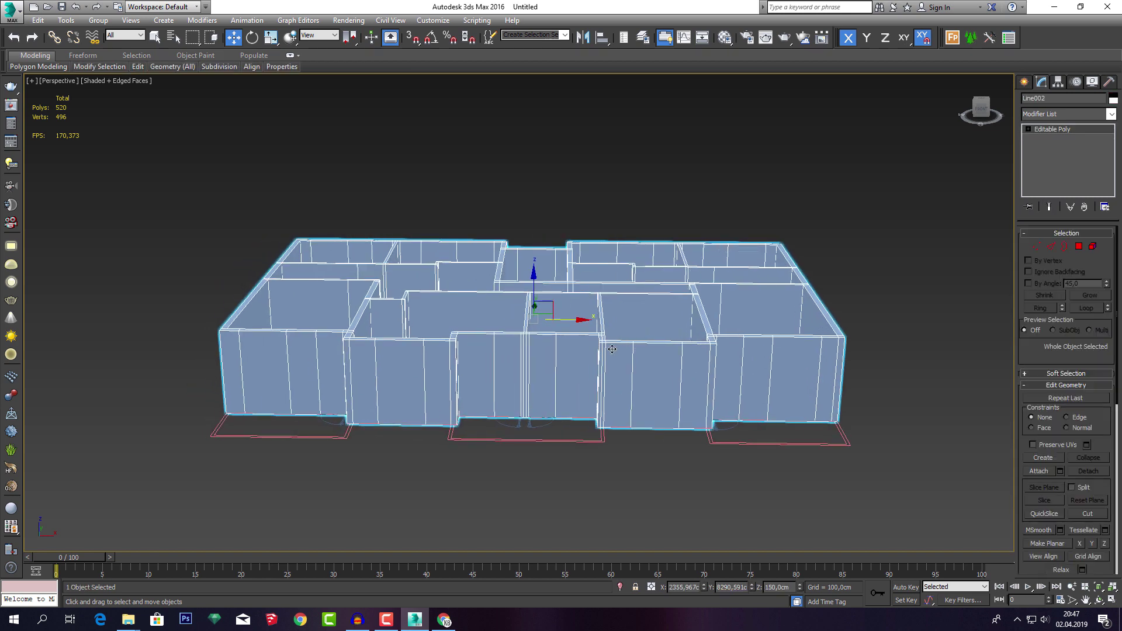
{"action": "key", "text": "F4"}
{"action": "key", "text": "F4"}
{"action": "key", "text": "F4"}
{"action": "key", "text": "F4"}
{"action": "key", "text": "F4"}
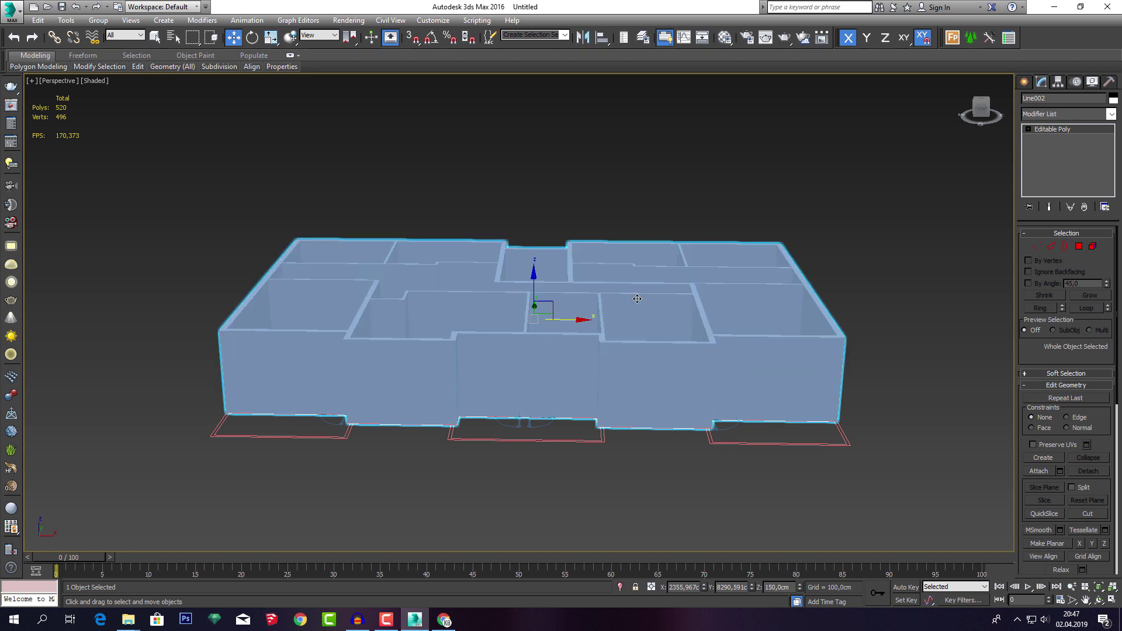
{"action": "key", "text": "F4"}
{"action": "key", "text": "F4"}
{"action": "key", "text": "F4"}
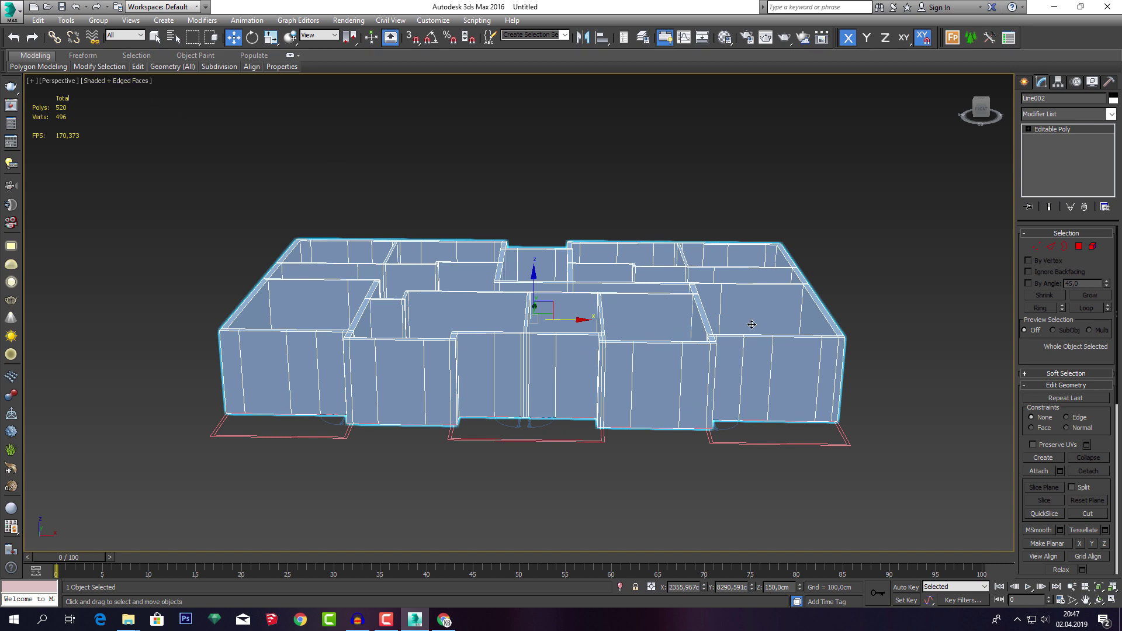
Rename the walls object from Line002 to 'Kat Duvarları'.
{"action": "left_click", "coordinate": [862, 300]}
{"action": "left_click", "coordinate": [787, 304]}
{"action": "double_click", "coordinate": [1071, 99]}
{"action": "left_click", "coordinate": [899, 283]}
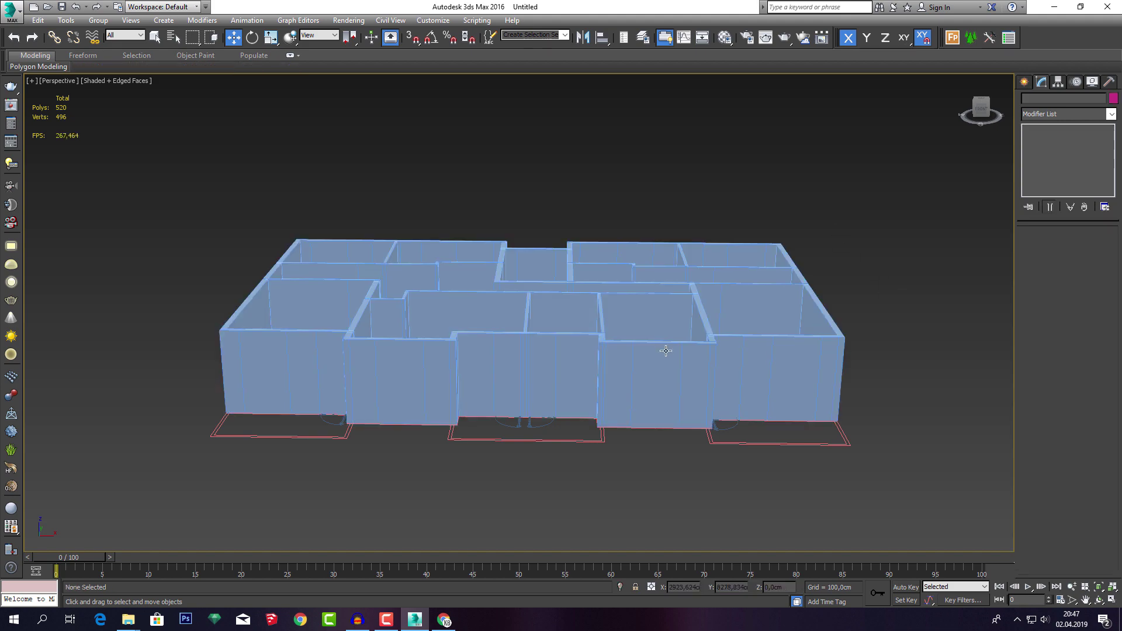
Orbit around the renamed Kat Duvarları walls to review the building from above.
{"action": "middle_click_drag", "start_coordinate": [899, 283], "coordinate": [739, 356], "text": "alt"}
{"action": "mouse_move", "coordinate": [656, 324]}
{"action": "middle_mouse_down", "text": "alt"}
{"action": "mouse_move", "coordinate": [690, 247]}
{"action": "mouse_move", "coordinate": [585, 253]}
{"action": "mouse_move", "coordinate": [586, 205]}
{"action": "mouse_move", "coordinate": [591, 292]}
{"action": "middle_mouse_up", "text": "alt"}
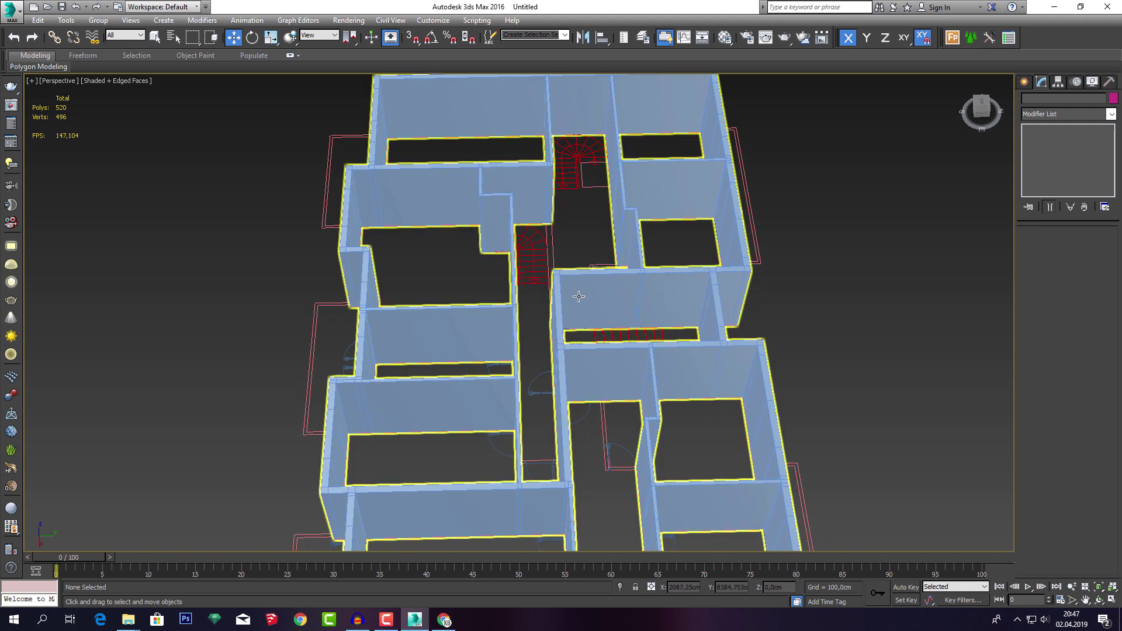
{"action": "scroll", "coordinate": [579, 297], "scroll_direction": "down", "scroll_amount": 5}
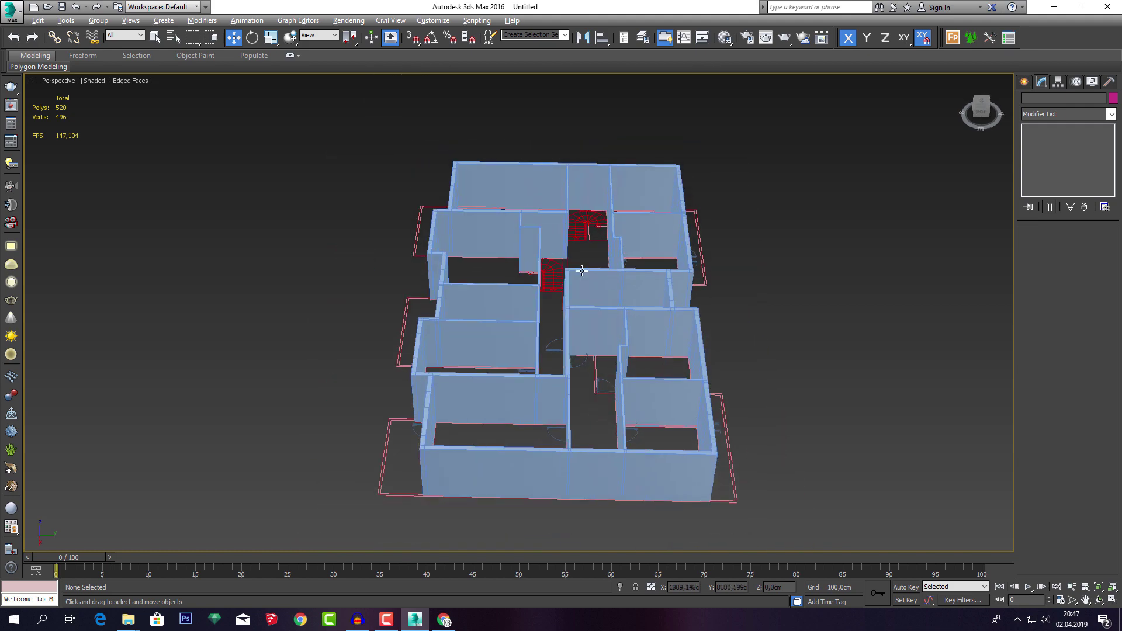
{"action": "mouse_move", "coordinate": [578, 297]}
{"action": "middle_mouse_down", "text": "alt"}
{"action": "mouse_move", "coordinate": [560, 249]}
{"action": "mouse_move", "coordinate": [581, 247]}
{"action": "mouse_move", "coordinate": [620, 271]}
{"action": "middle_mouse_up", "text": "alt"}
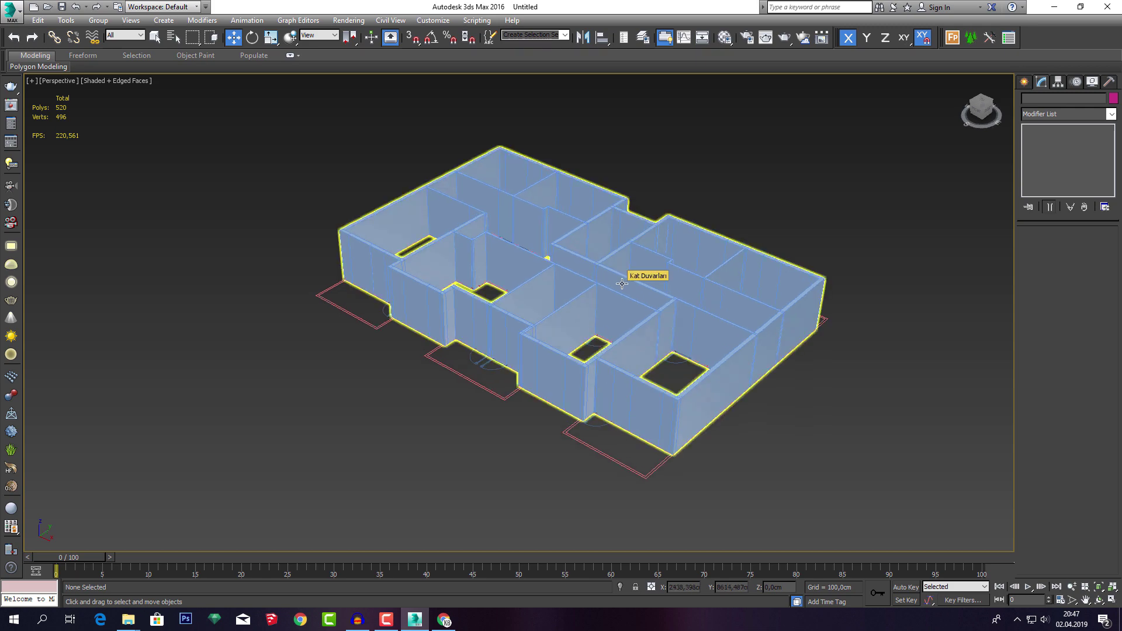
{"action": "middle_click_drag", "start_coordinate": [620, 281], "coordinate": [635, 337], "text": "alt"}
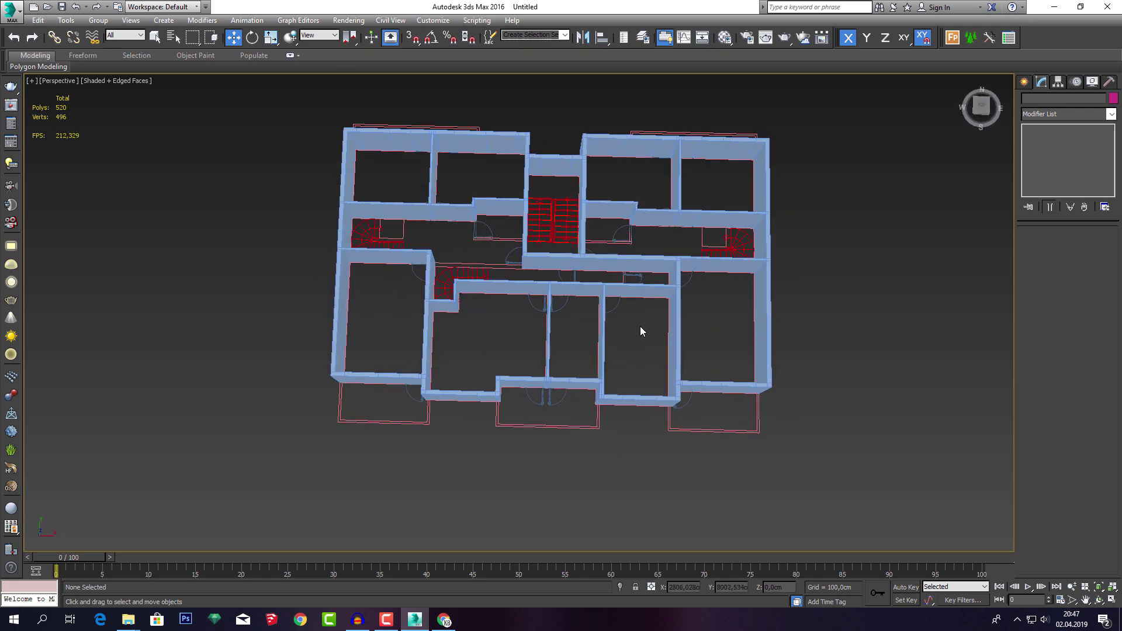
Create a new MAX folder inside the desktop's PHOTOSHOP KAT PLANI BOYAMA SETI (YENİ) folder.
{"action": "key", "text": "ctrl+s"}
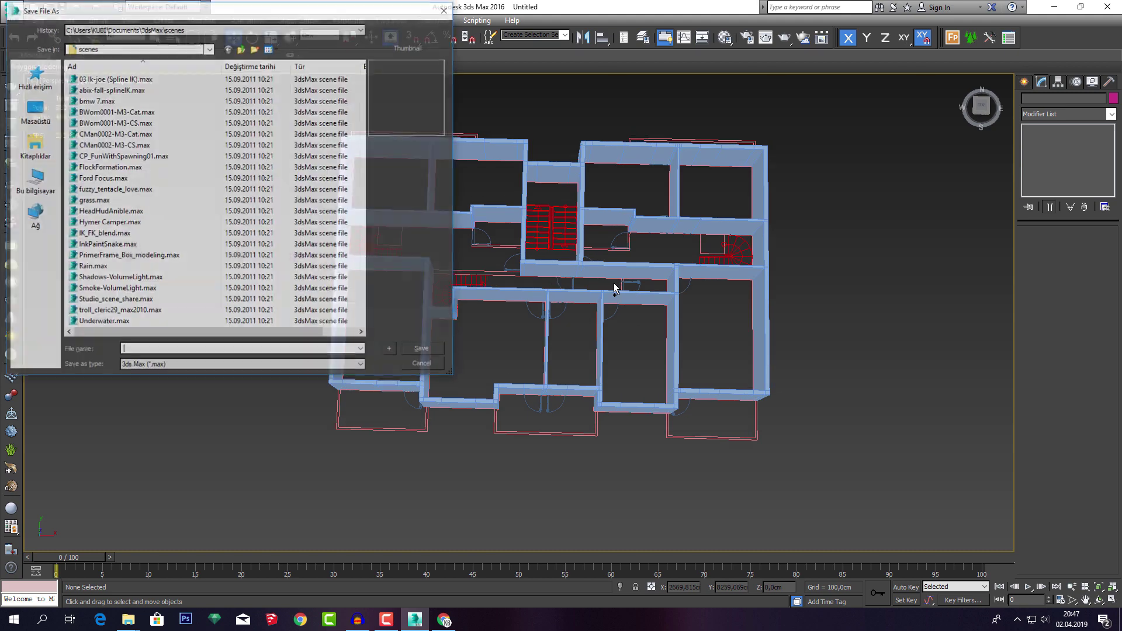
{"action": "left_click", "coordinate": [33, 110]}
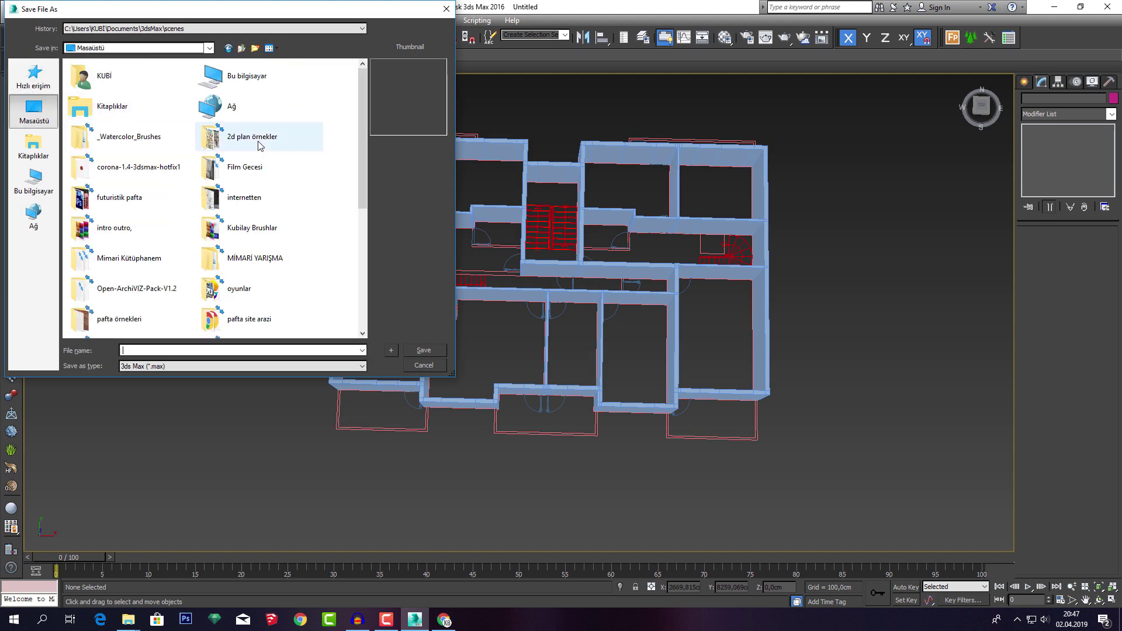
{"action": "left_click_drag", "start_coordinate": [362, 176], "coordinate": [359, 265]}
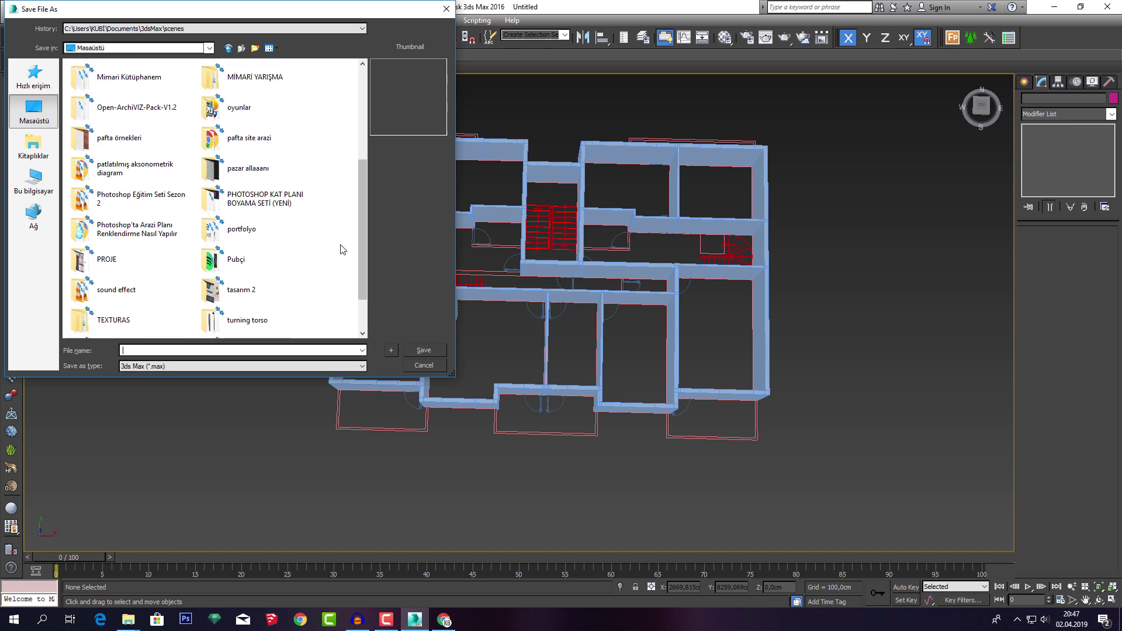
{"action": "double_click", "coordinate": [270, 208]}
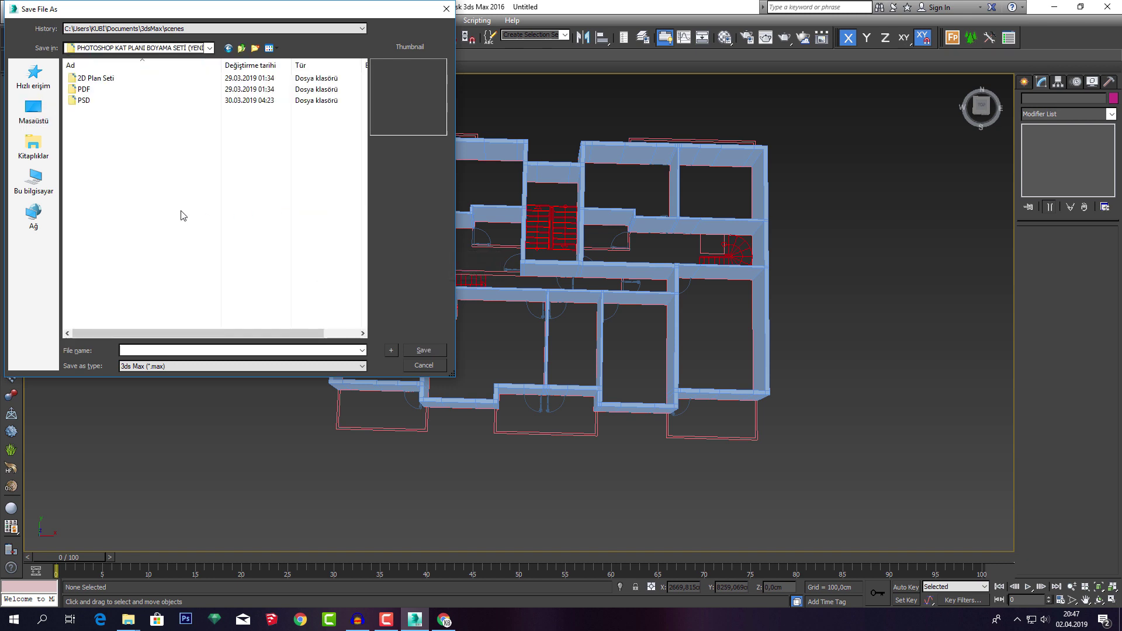
{"action": "right_click", "coordinate": [141, 147]}
{"action": "left_click", "coordinate": [310, 267]}
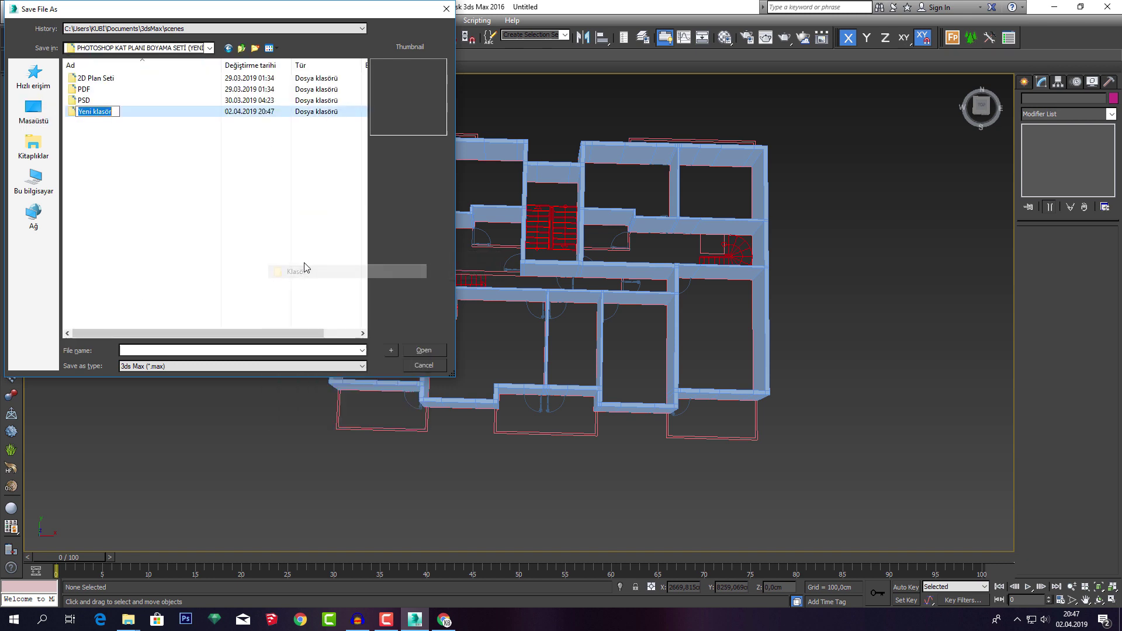
{"action": "type", "text": "MAX"}
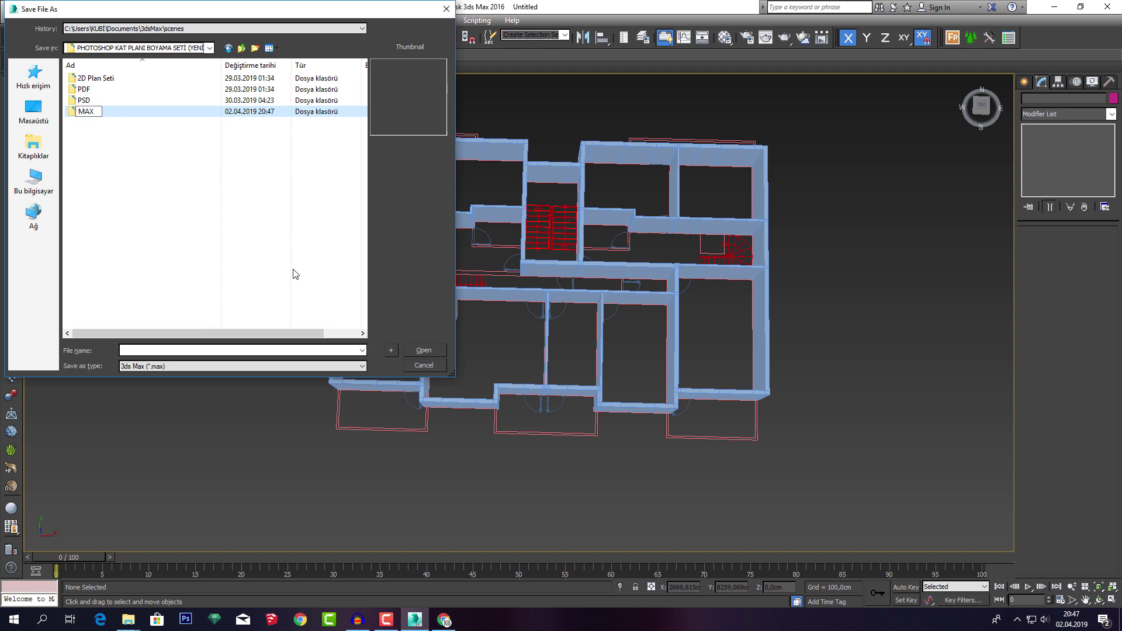
{"action": "key", "text": "Return"}
{"action": "key", "text": "Return"}
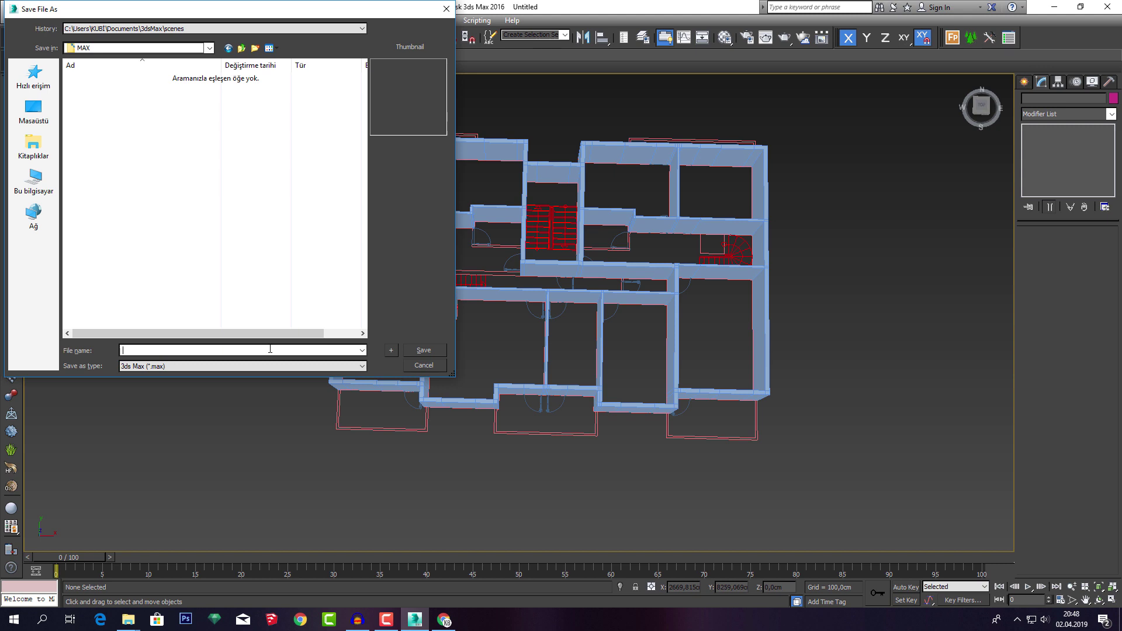
Save the scene there as 'Konut Projesi.max'.
{"action": "type", "text": "Konut "}
{"action": "type", "text": "PR"}
{"action": "key", "text": "BackSpace"}
{"action": "key", "text": "BackSpace"}
{"action": "key", "text": "BackSpace"}
{"action": "type", "text": "jes"}
{"action": "left_click", "coordinate": [423, 349]}
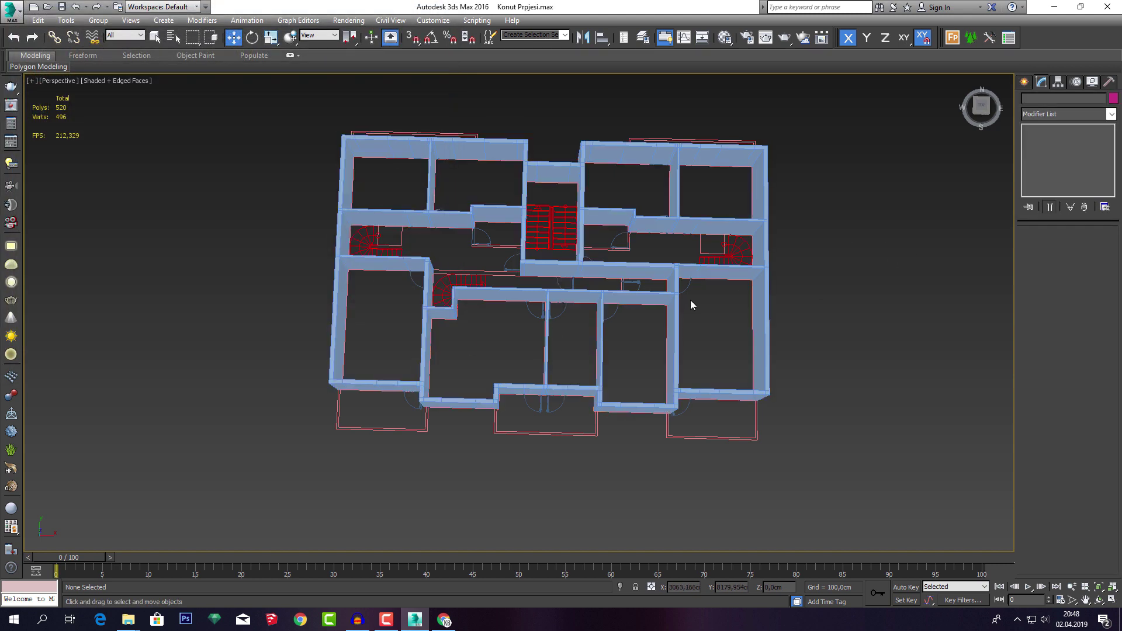
{"action": "mouse_move", "coordinate": [690, 300]}
{"action": "middle_mouse_down", "text": "alt"}
{"action": "mouse_move", "coordinate": [679, 336]}
{"action": "mouse_move", "coordinate": [671, 286]}
{"action": "mouse_move", "coordinate": [685, 337]}
{"action": "mouse_move", "coordinate": [654, 294]}
{"action": "mouse_move", "coordinate": [598, 358]}
{"action": "middle_mouse_up", "text": "alt"}
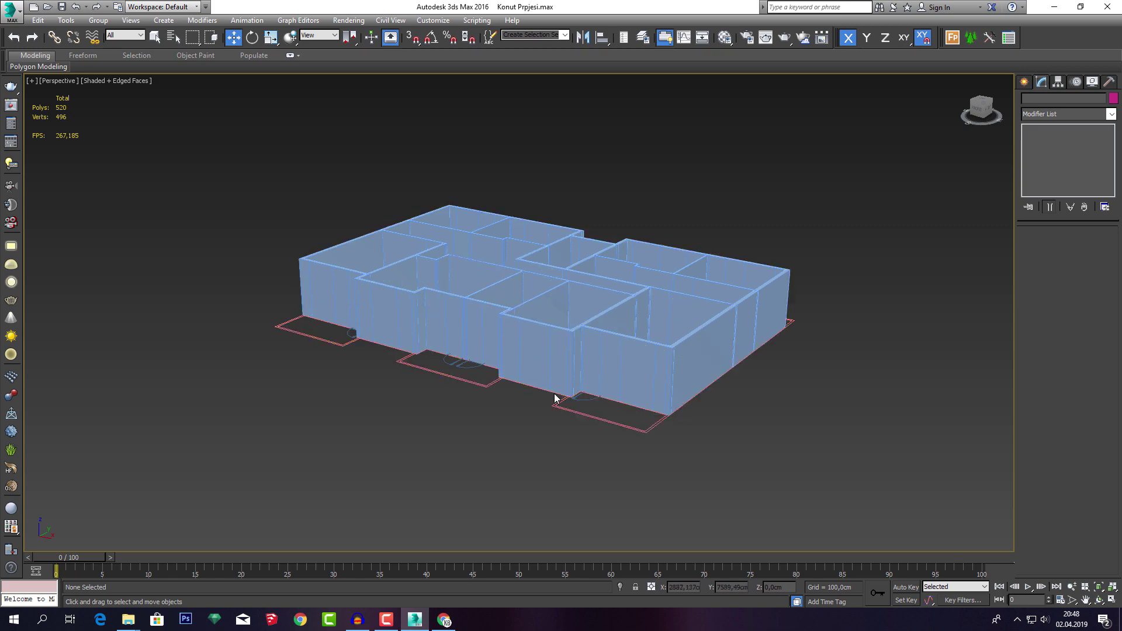
{"action": "mouse_move", "coordinate": [564, 384]}
{"action": "middle_mouse_down", "text": "alt"}
{"action": "mouse_move", "coordinate": [468, 370]}
{"action": "mouse_move", "coordinate": [449, 381]}
{"action": "mouse_move", "coordinate": [612, 383]}
{"action": "middle_mouse_up", "text": "alt"}
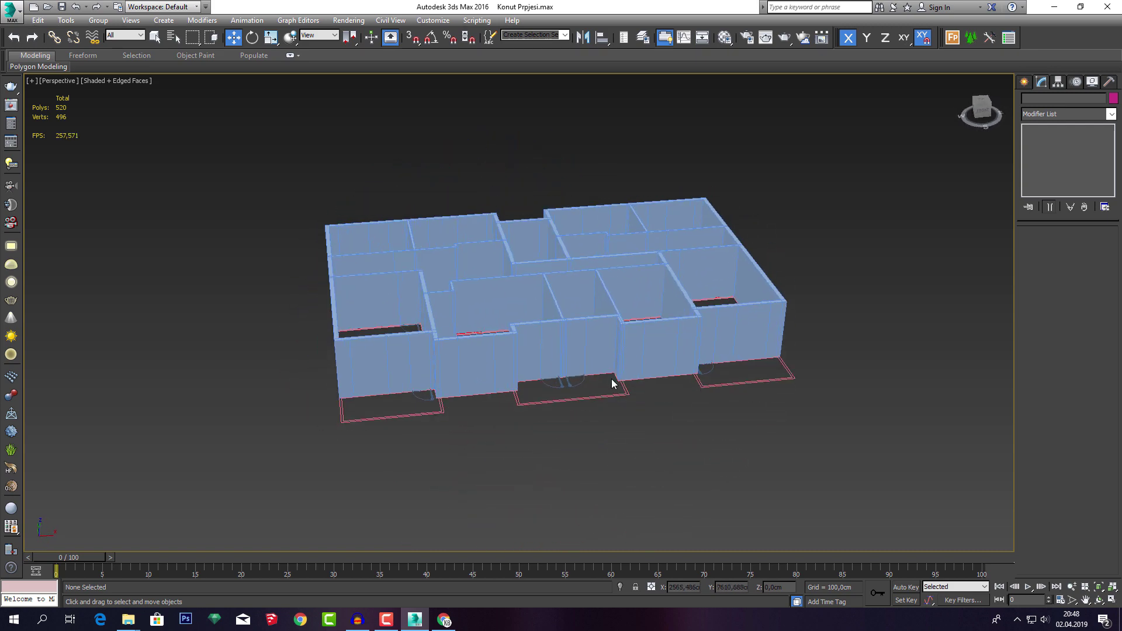
{"action": "scroll", "coordinate": [637, 397], "scroll_direction": "up", "scroll_amount": 3}
{"action": "scroll", "coordinate": [654, 409], "scroll_direction": "down", "scroll_amount": 1}
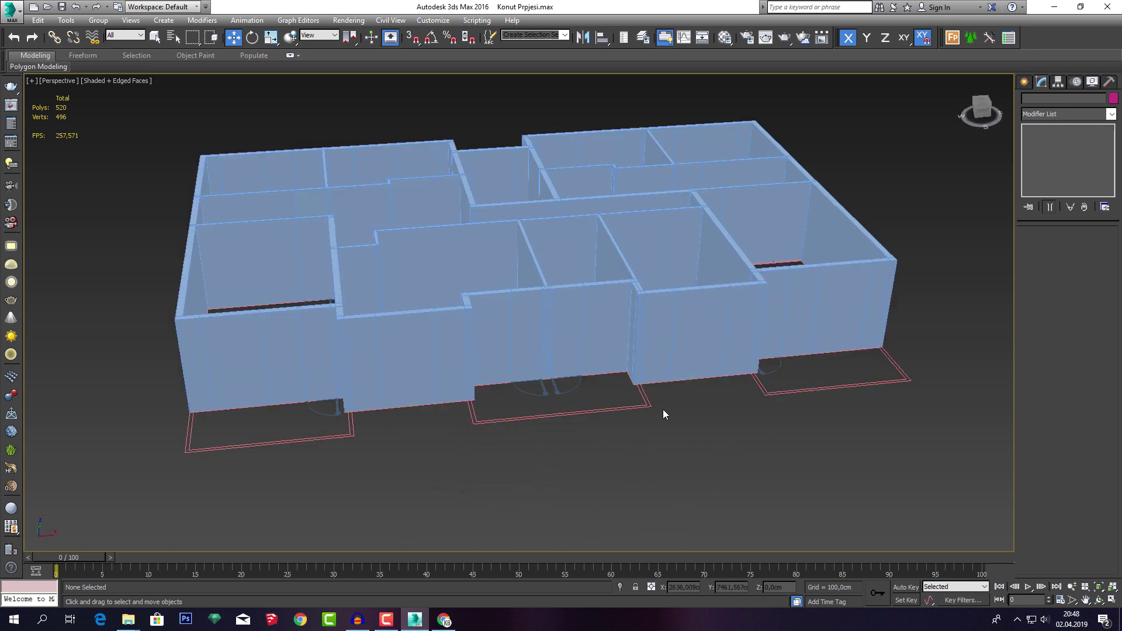